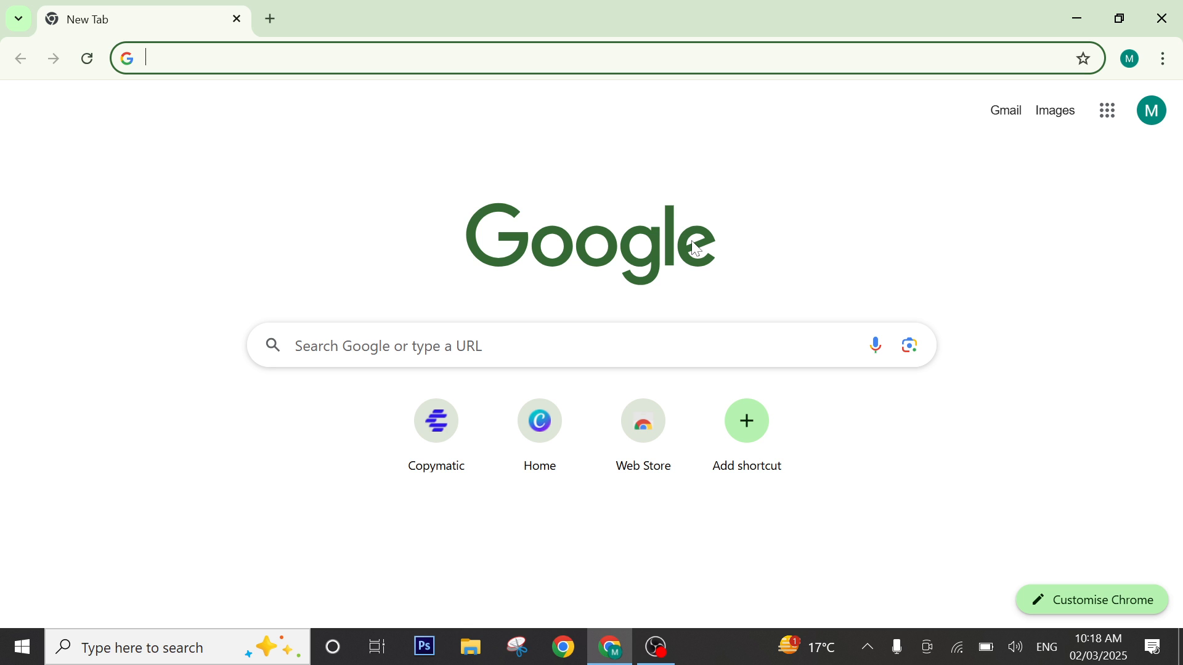
Step: Search Google for "fiverr" and open the Fiverr website
left_click(616, 346)
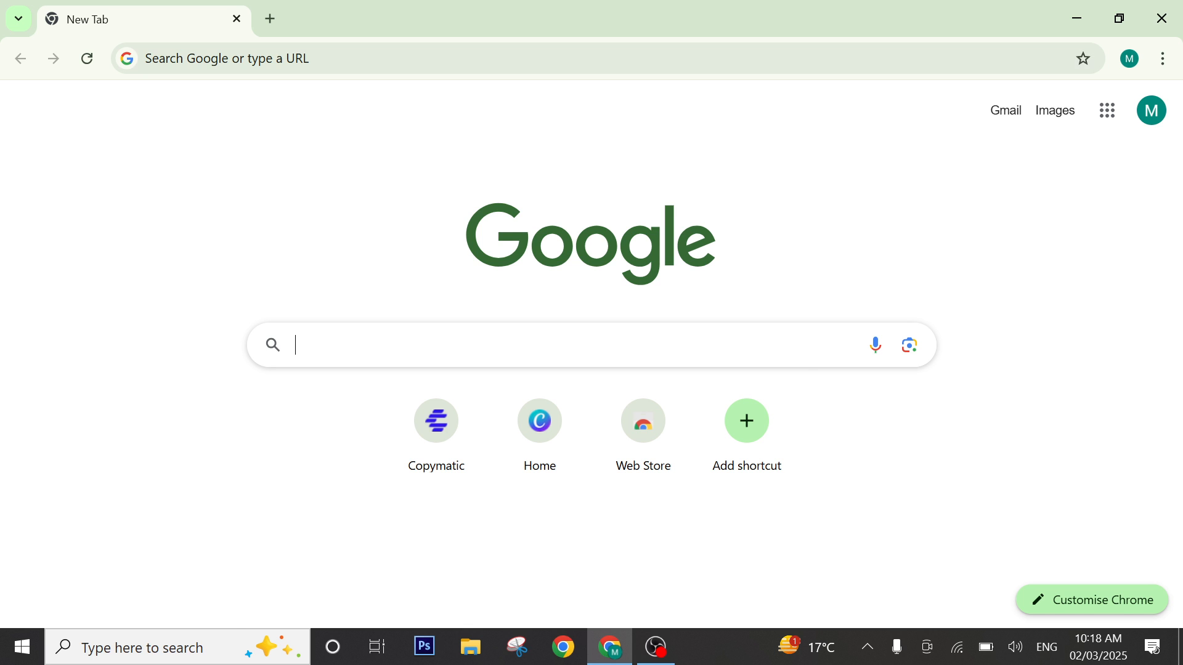
type("fiverr")
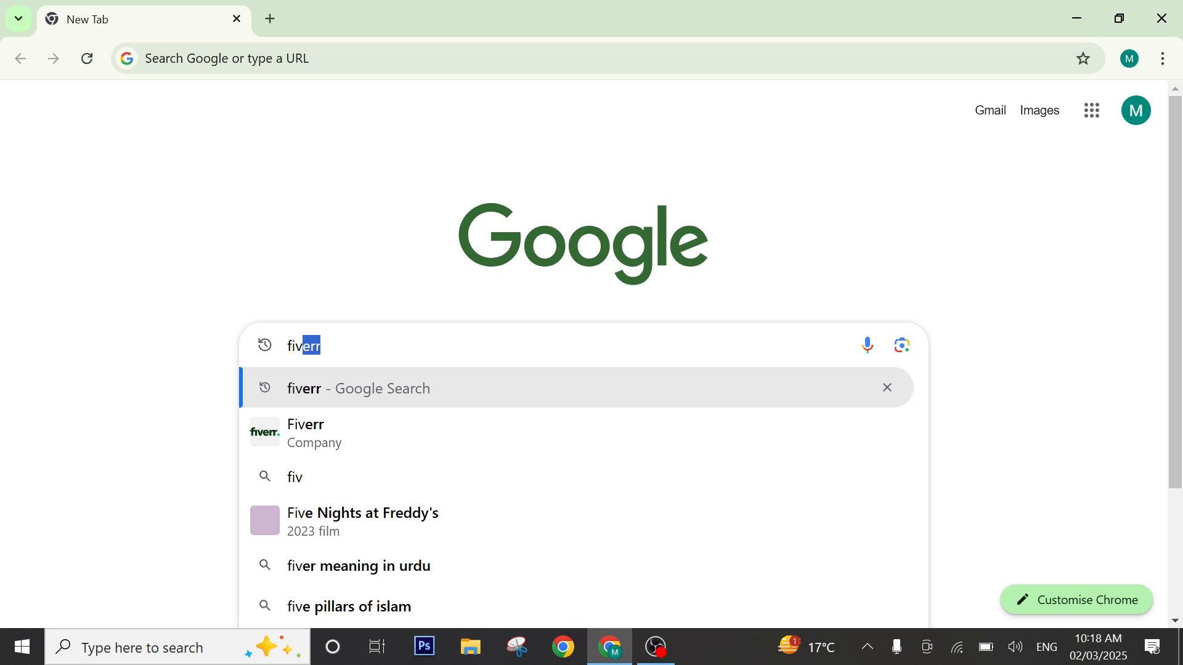
left_click(521, 404)
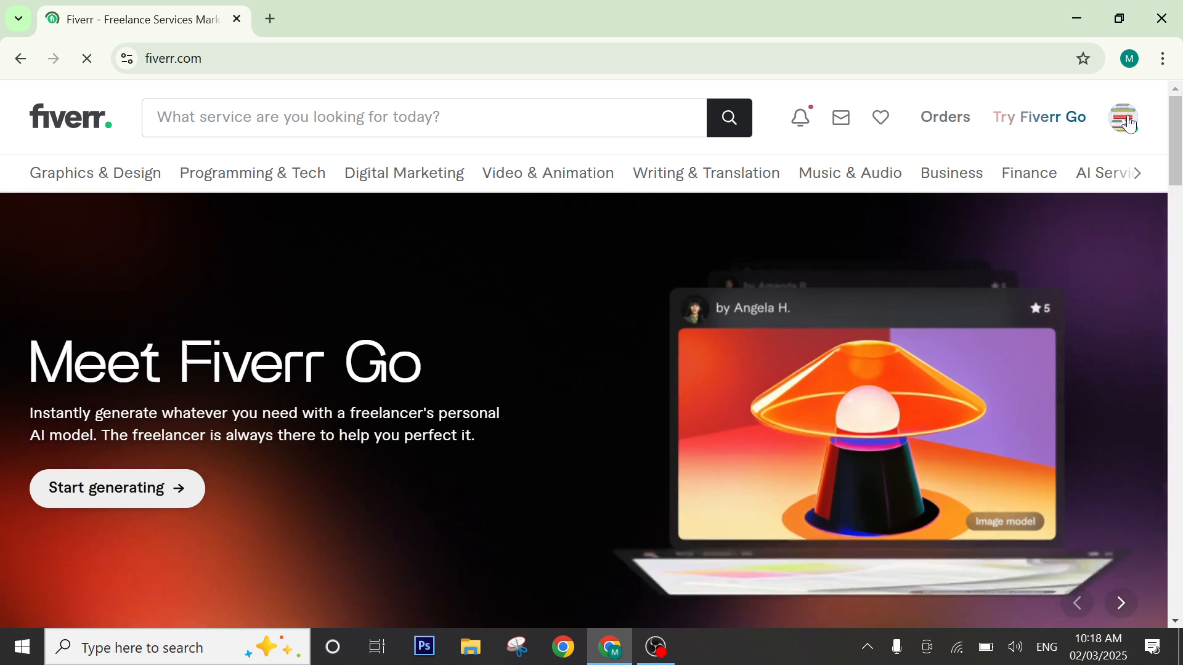
Step: Open the signed-in account's Fiverr profile page and look over its checklist and reviews sections
left_click(1127, 122)
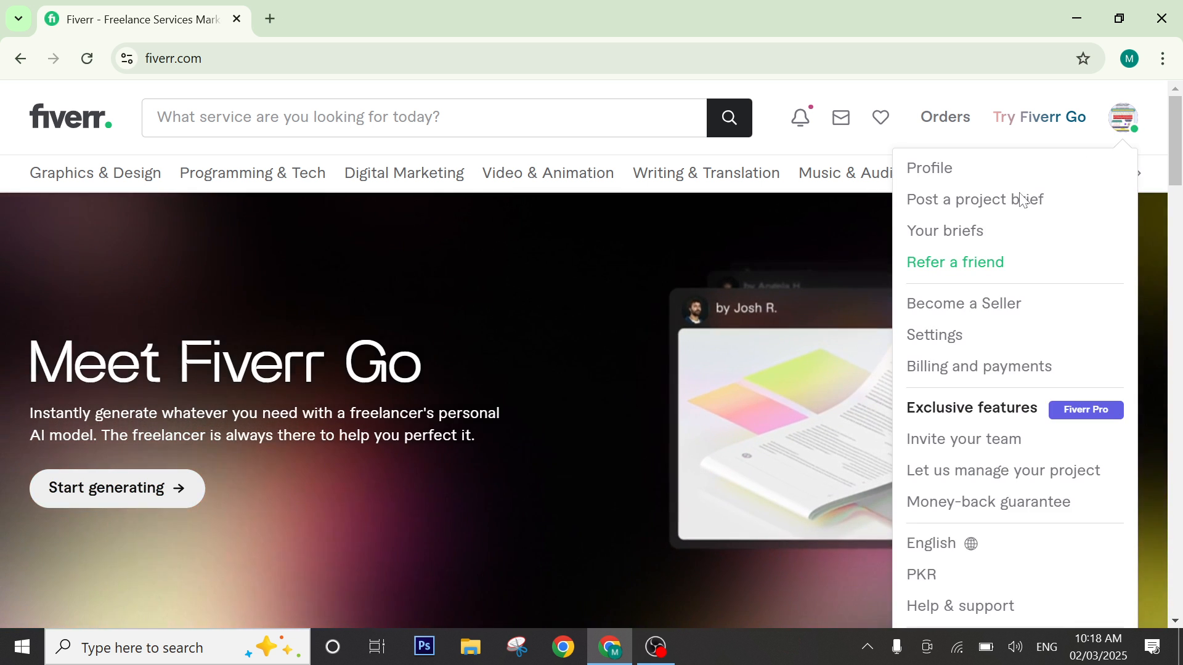
left_click(976, 175)
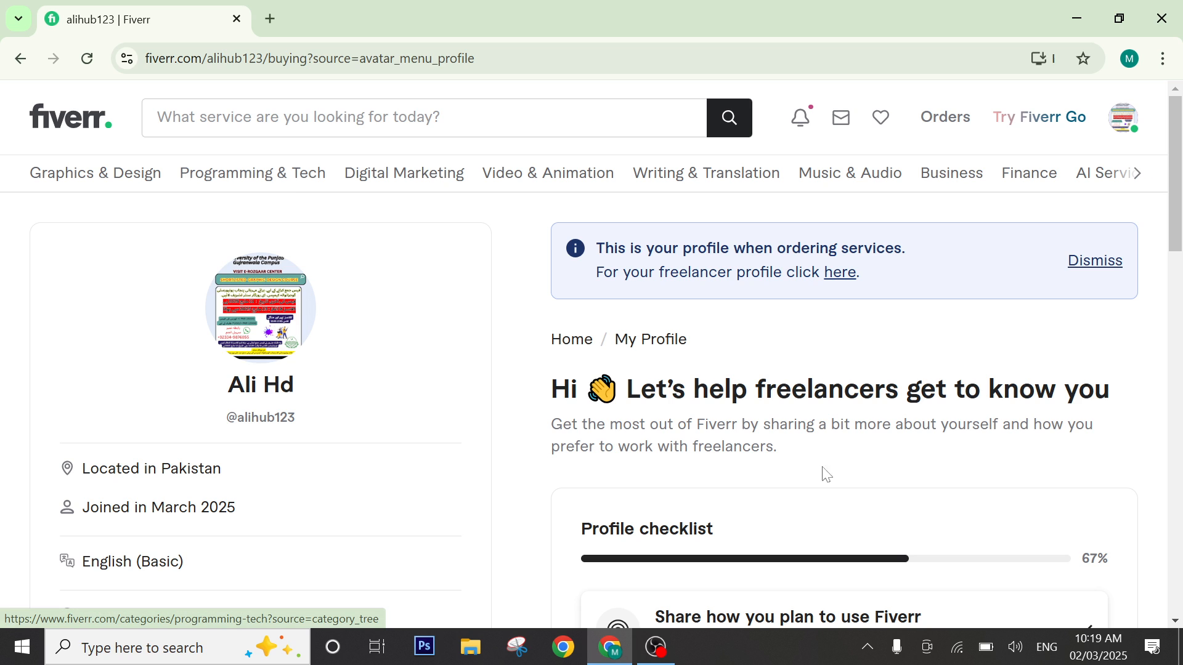
scroll(853, 127, "down", 6)
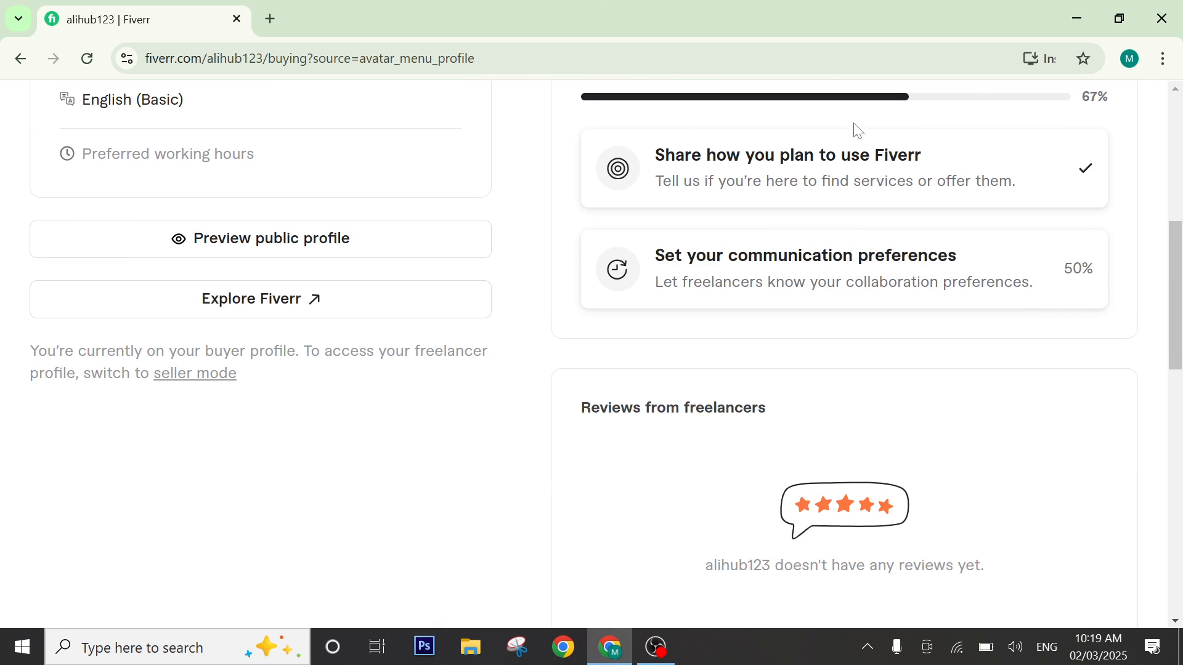
scroll(853, 127, "up", 6)
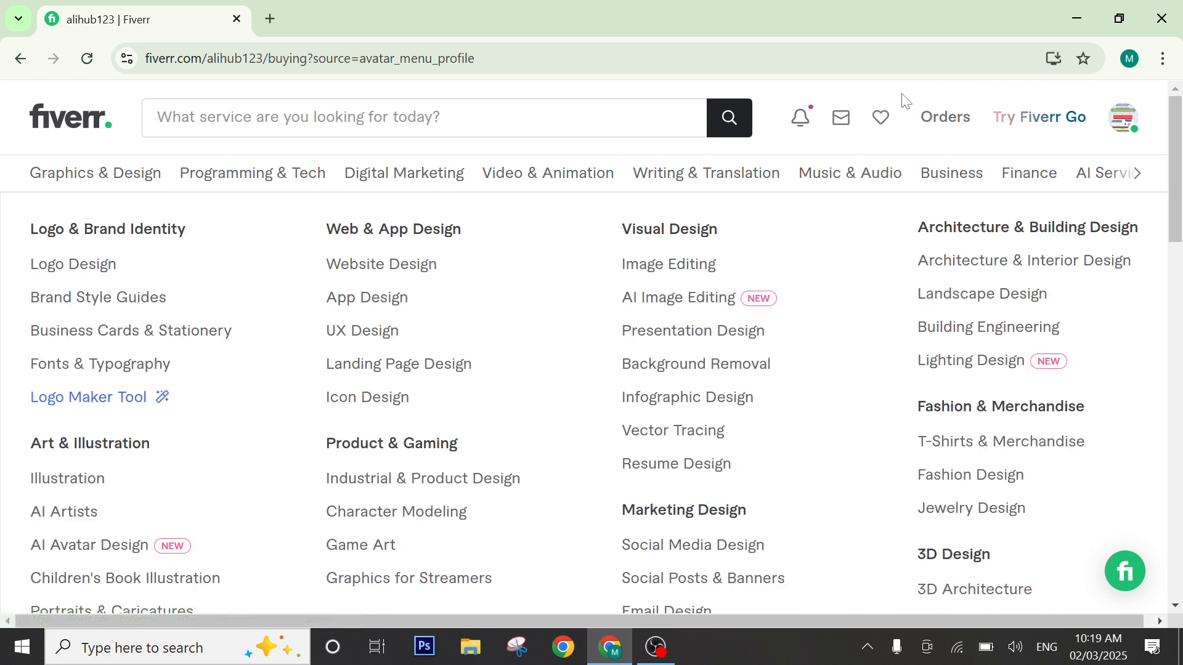
Step: Reload the buyer profile from the account options and examine its personal details and profile checklist
left_click(1131, 132)
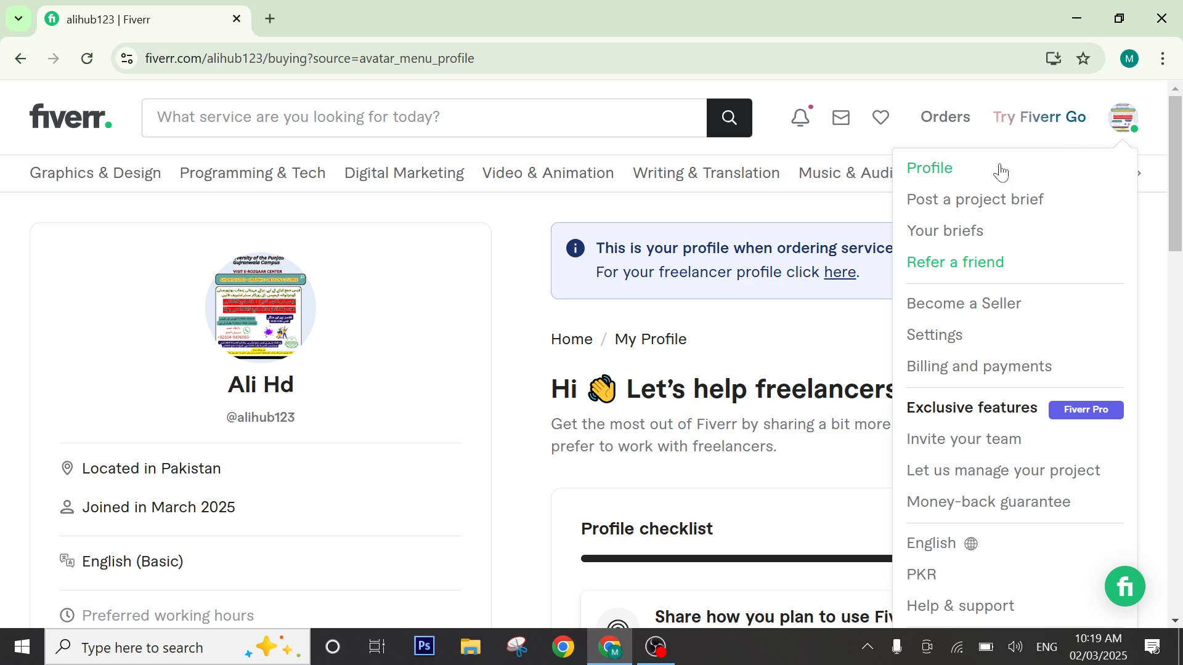
left_click(970, 175)
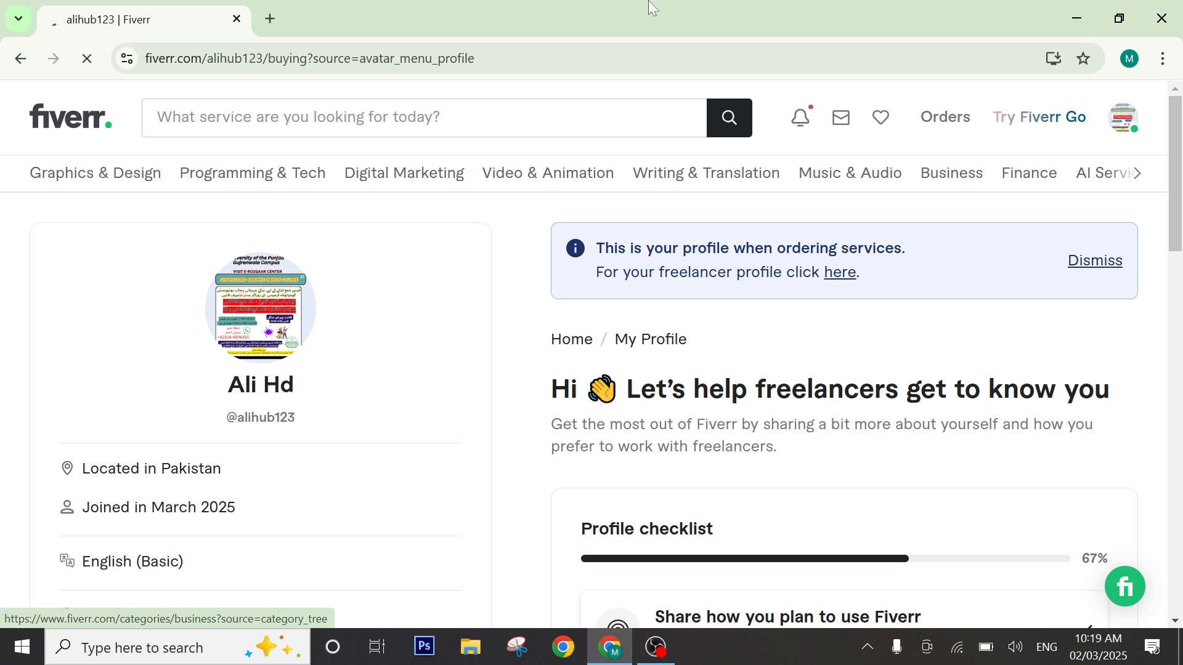
scroll(612, 227, "down", 1)
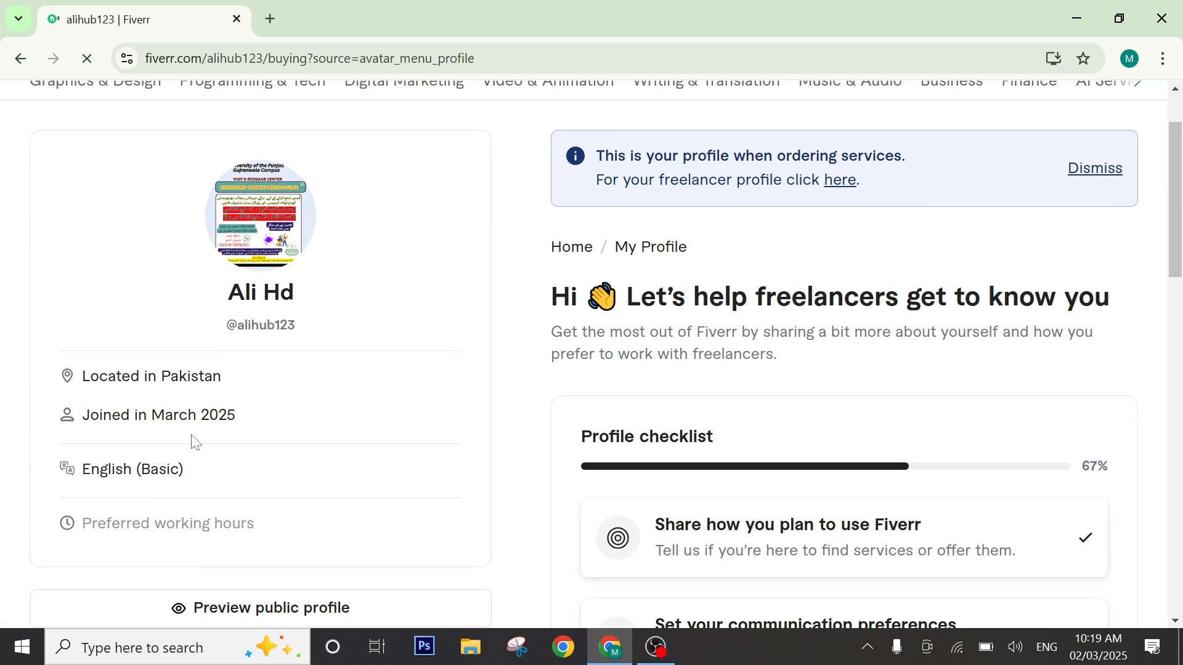
scroll(252, 398, "down", 1)
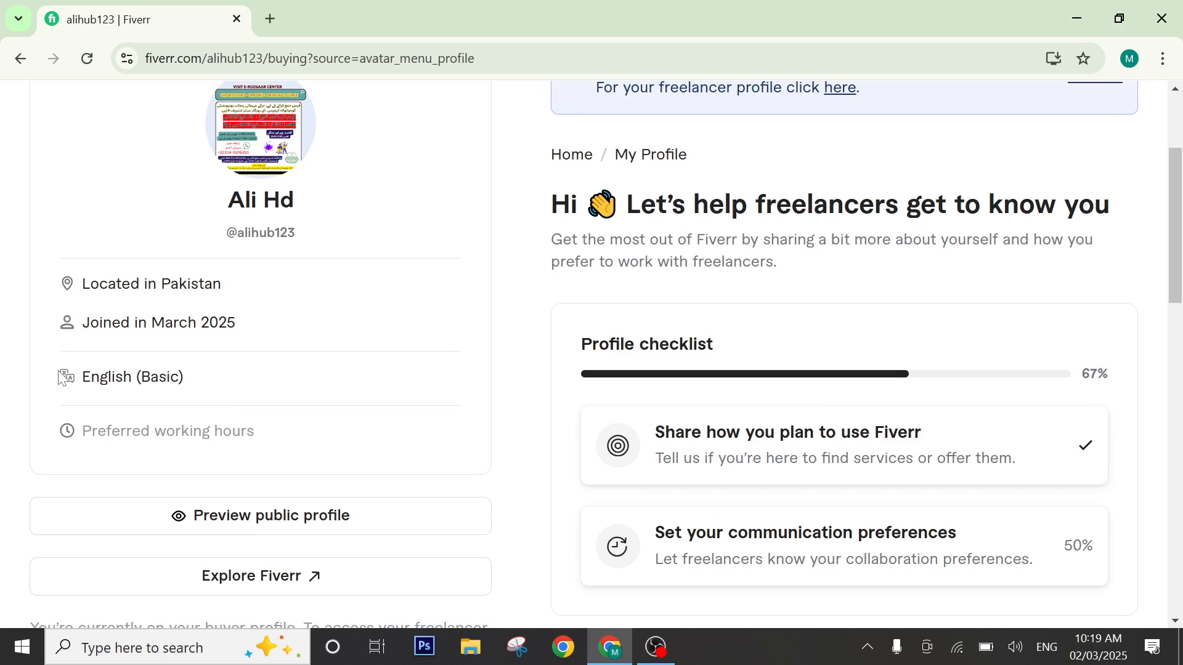
scroll(213, 415, "down", 1)
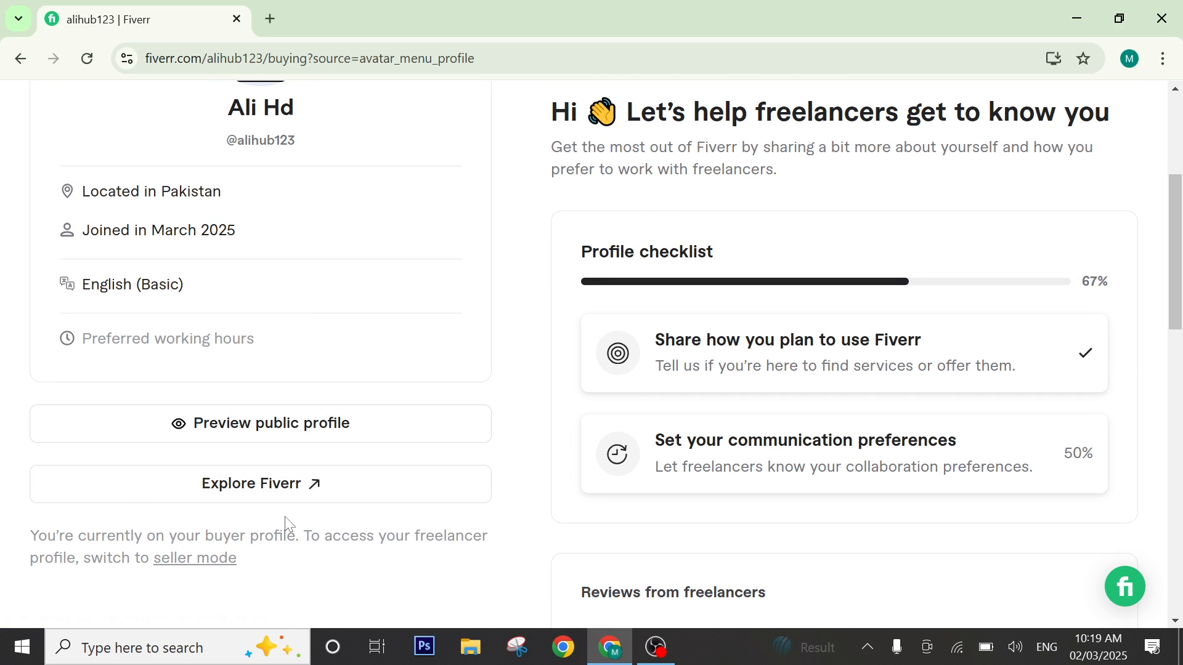
Step: View the Explore Fiverr page with its recommendations, and return to the buyer profile
left_click(293, 491)
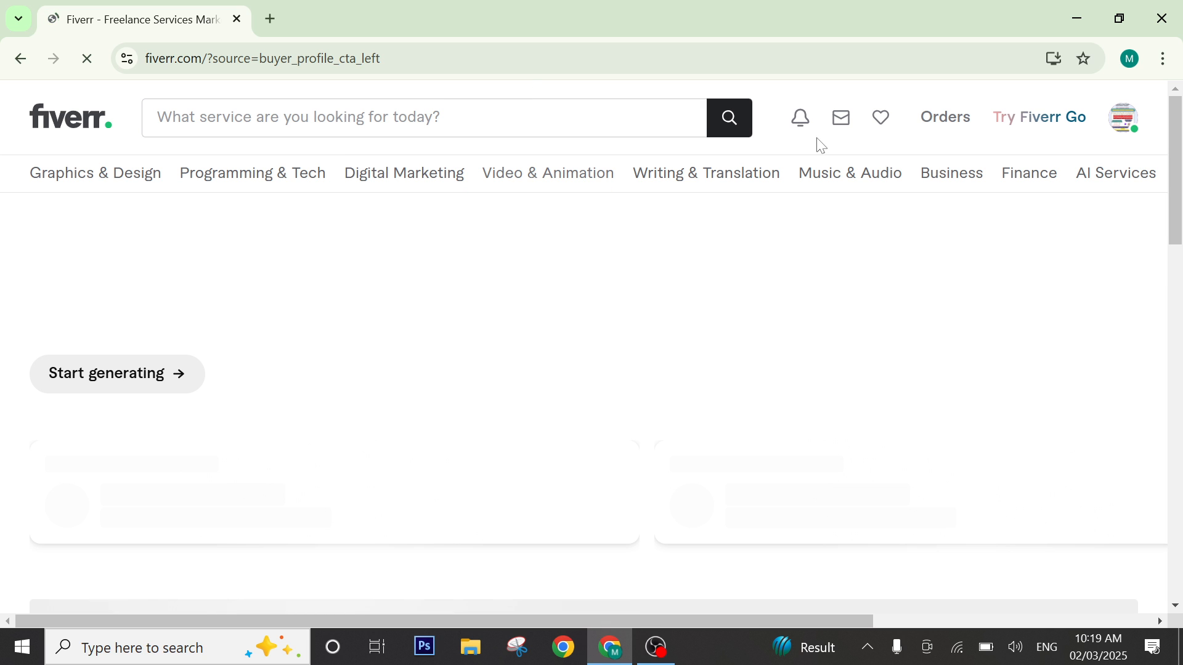
scroll(567, 320, "down", 6)
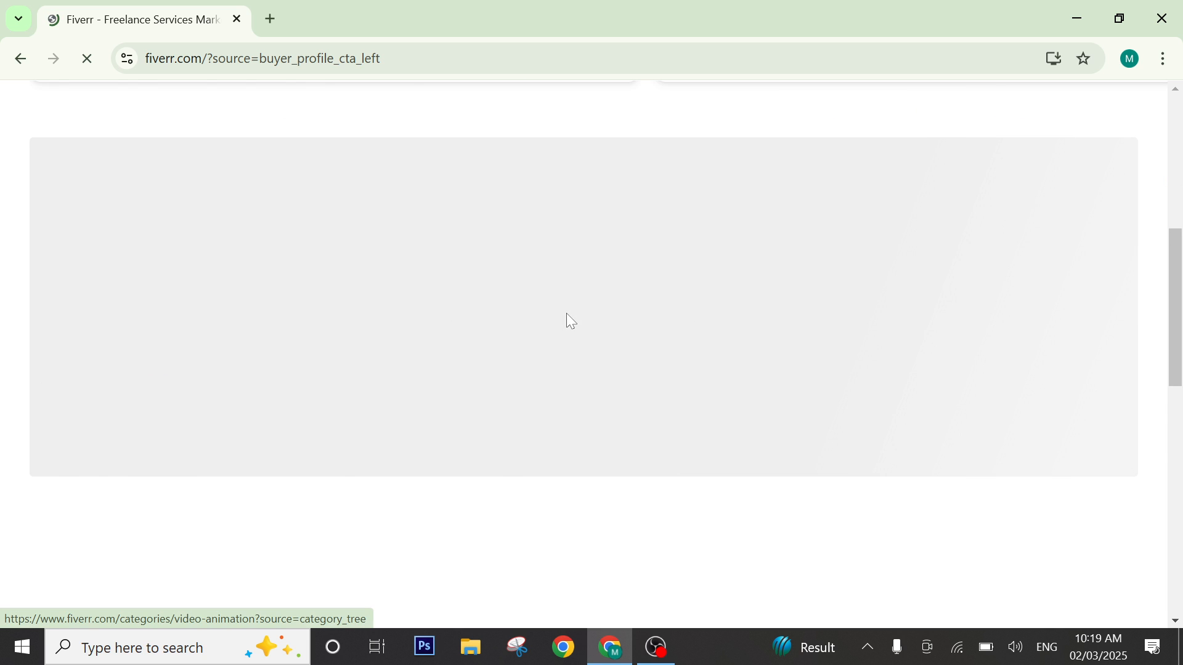
scroll(568, 319, "up", 5)
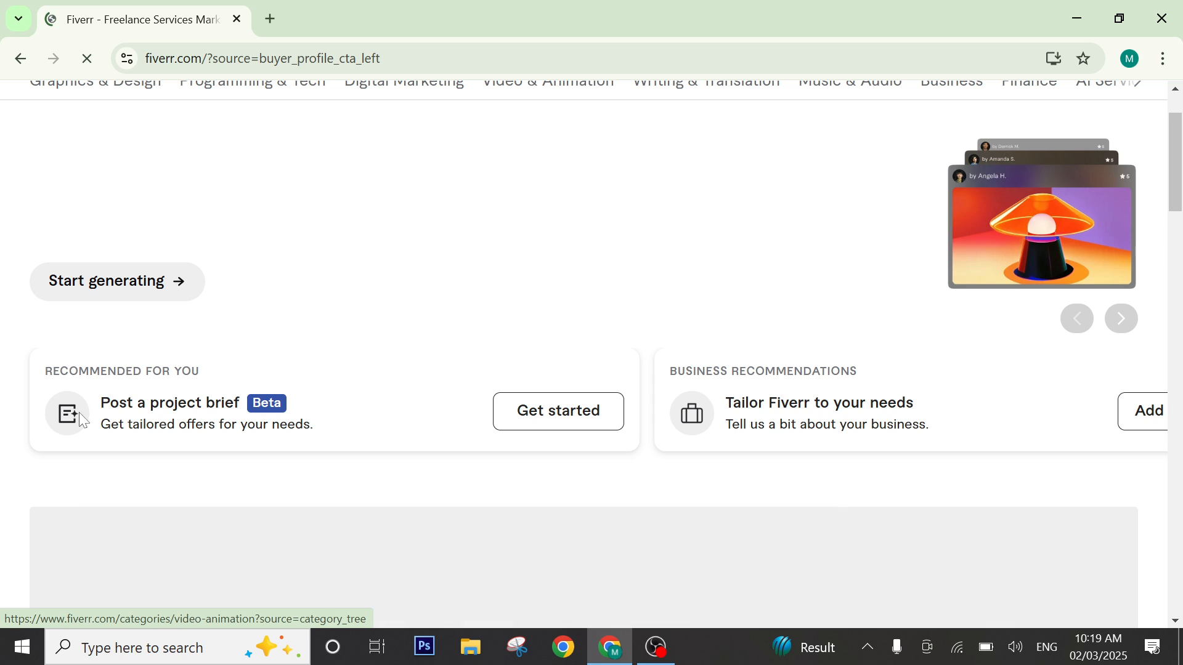
scroll(504, 385, "up", 1)
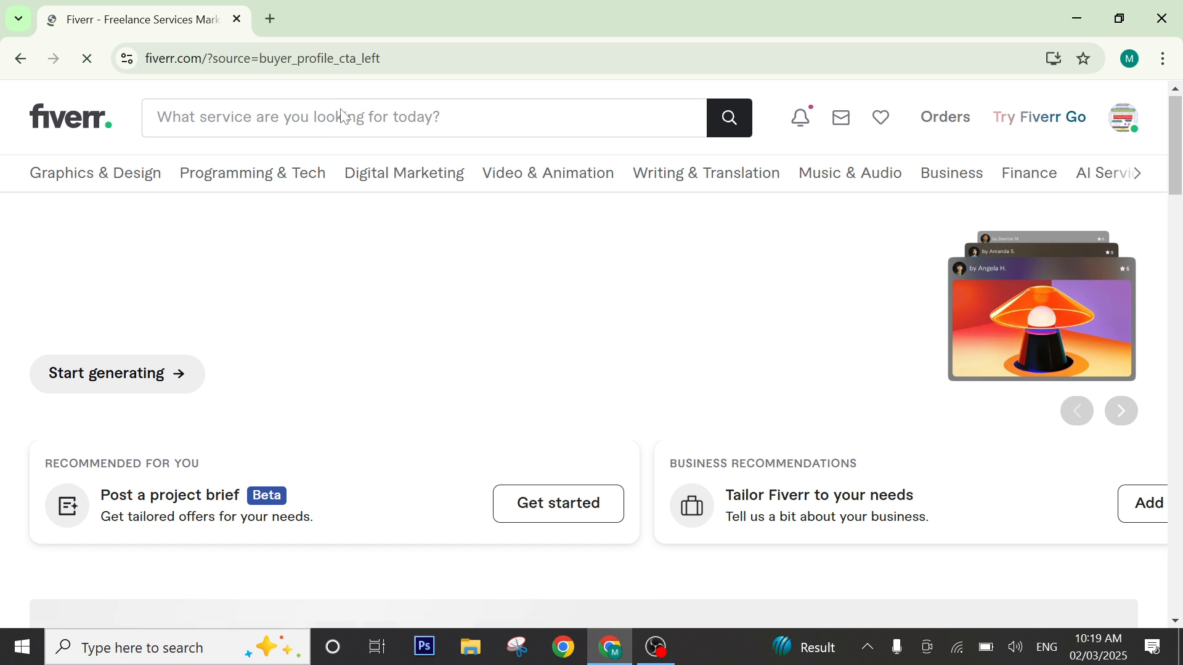
left_click(23, 58)
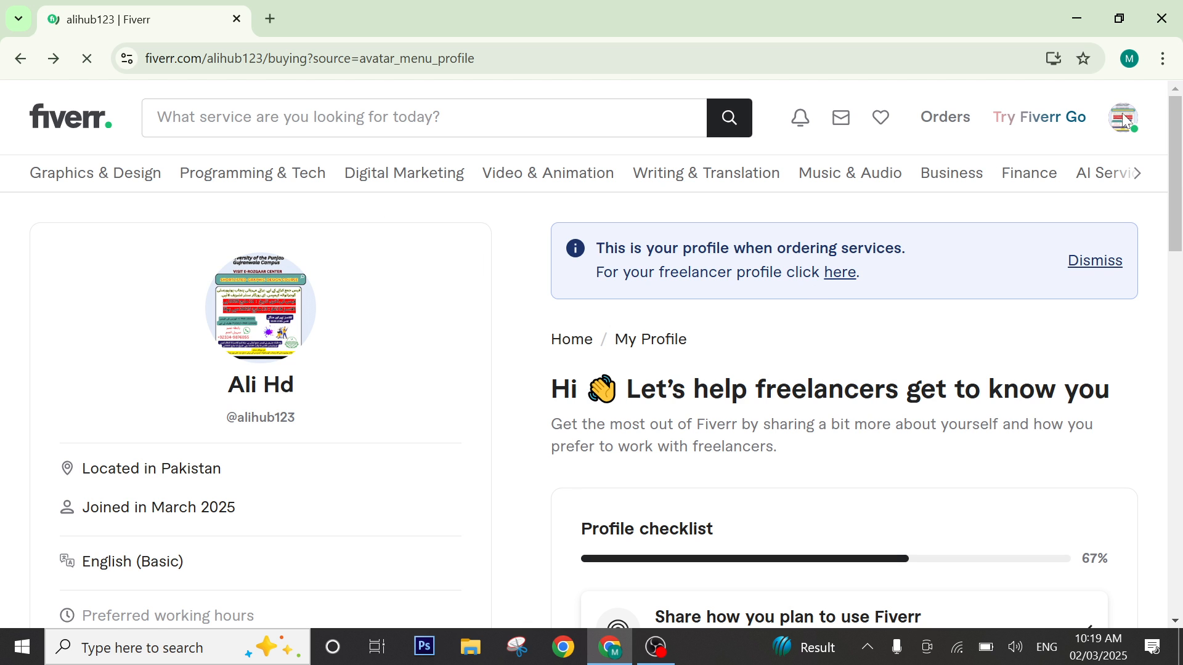
Step: Switch the account from the buyer profile to seller mode
scroll(380, 272, "down", 7)
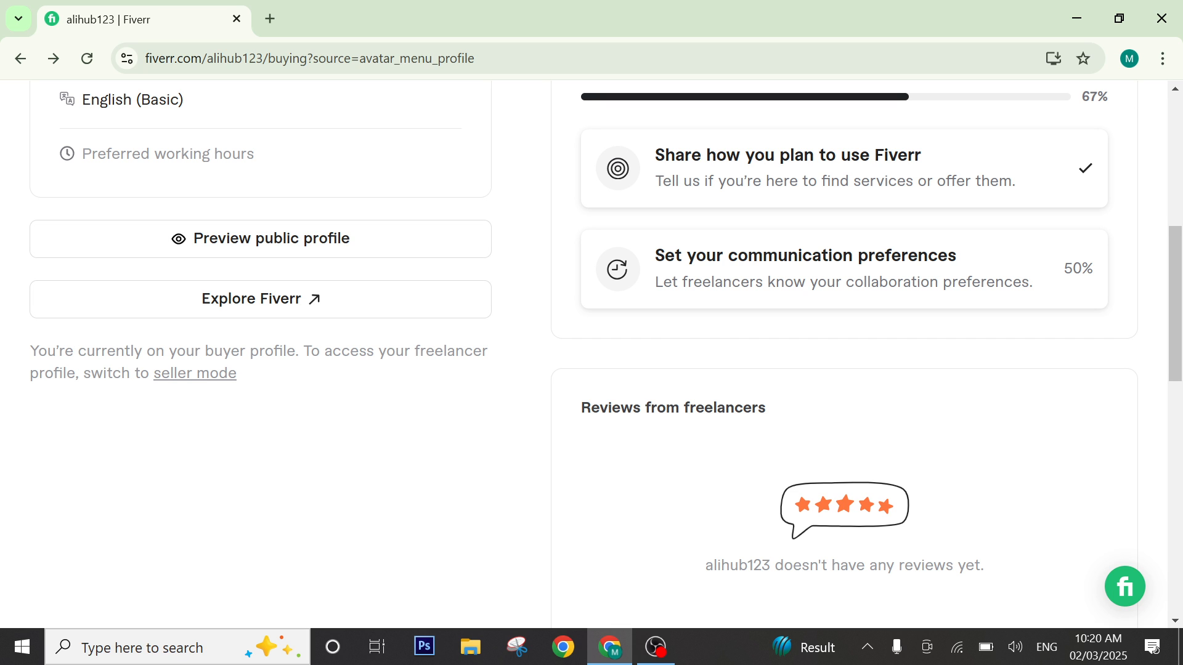
left_click(206, 376)
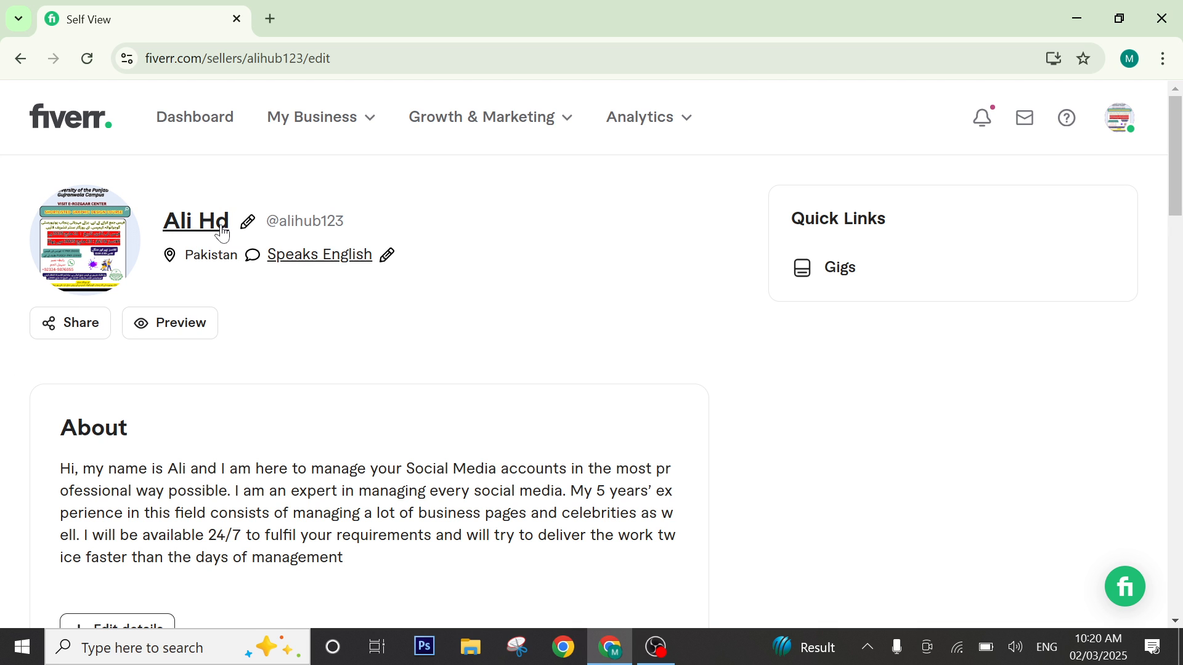
left_click_drag(362, 237, 279, 222)
right_click(281, 223)
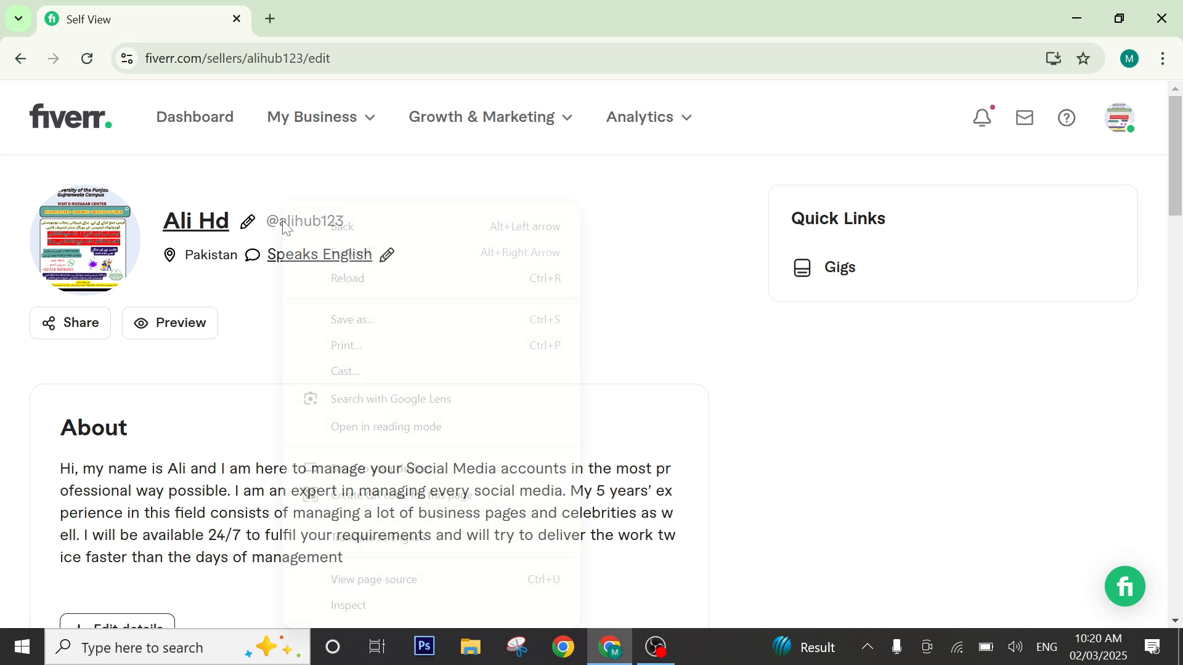
left_click(637, 183)
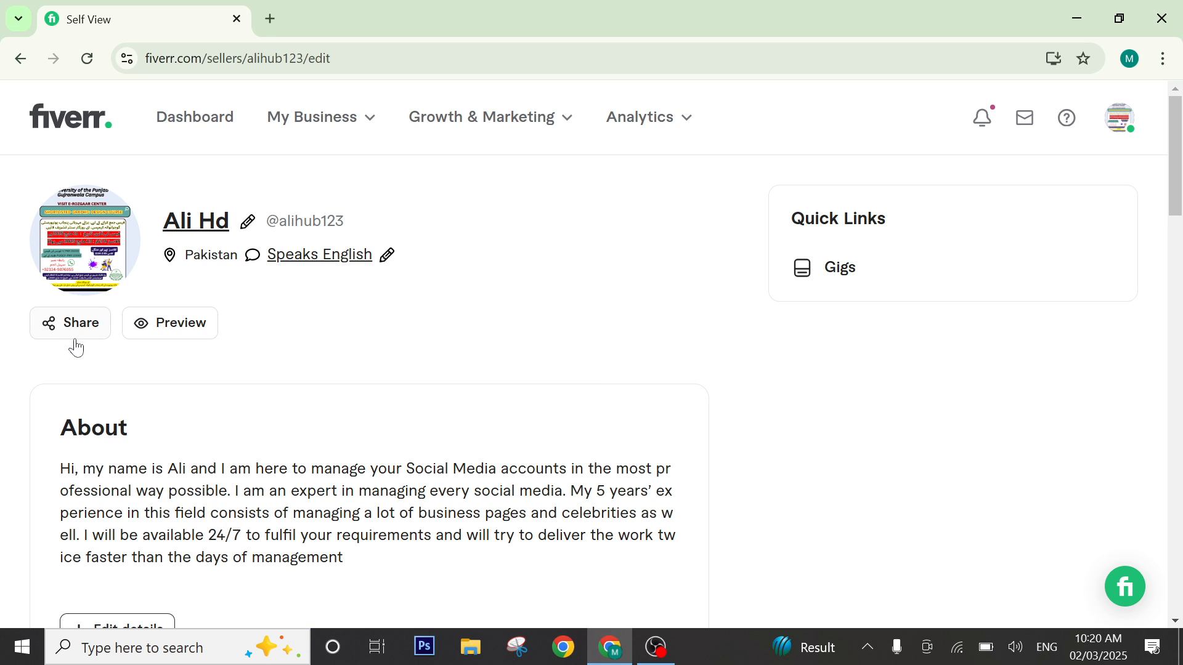
Step: Examine the seller profile's About, Education, Certifications and Fiverr Learn badges sections, and show the My Business options
scroll(121, 364, "down", 3)
left_click_drag(69, 266, 390, 349)
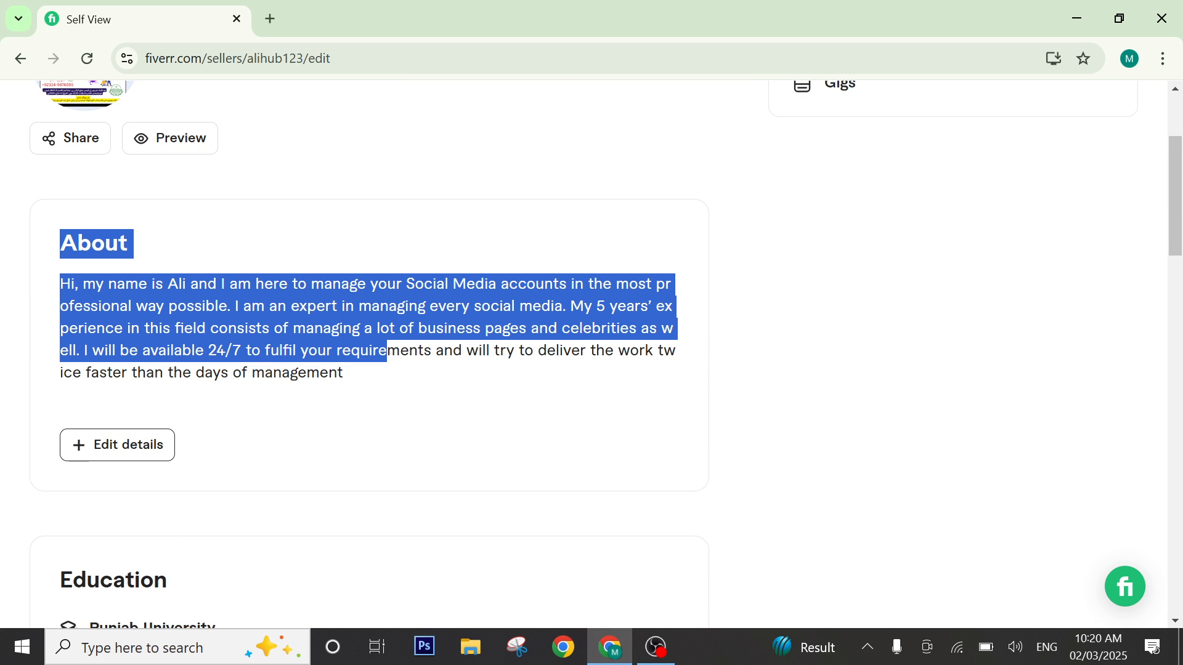
scroll(175, 382, "down", 5)
scroll(118, 338, "down", 5)
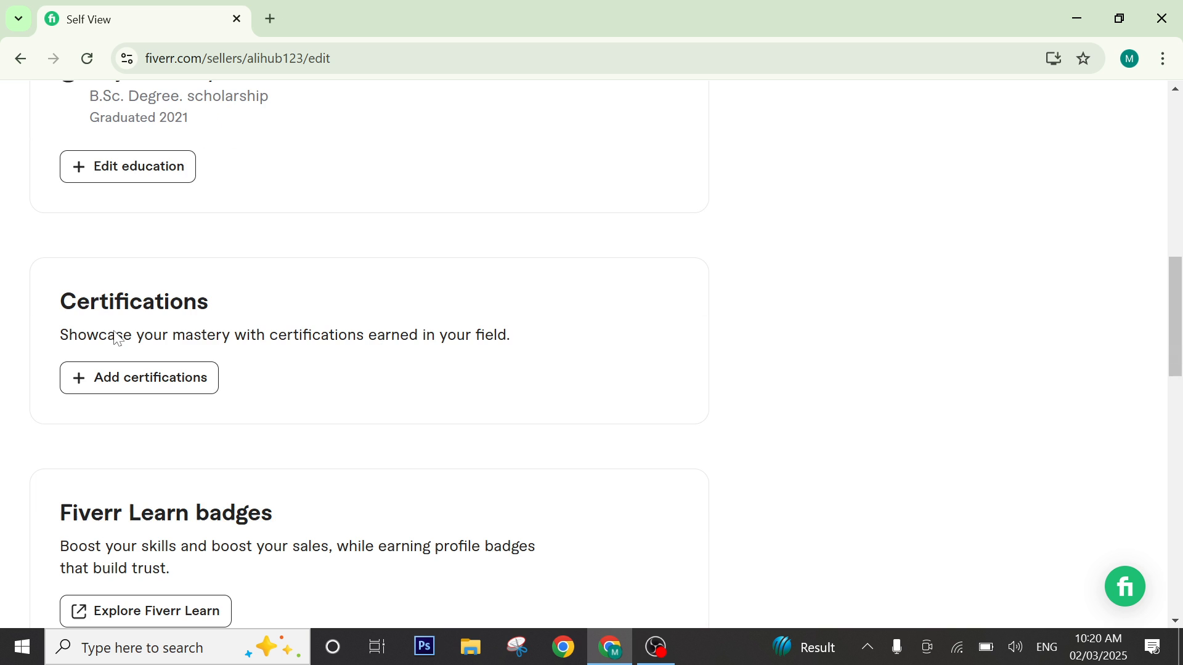
scroll(164, 378, "down", 4)
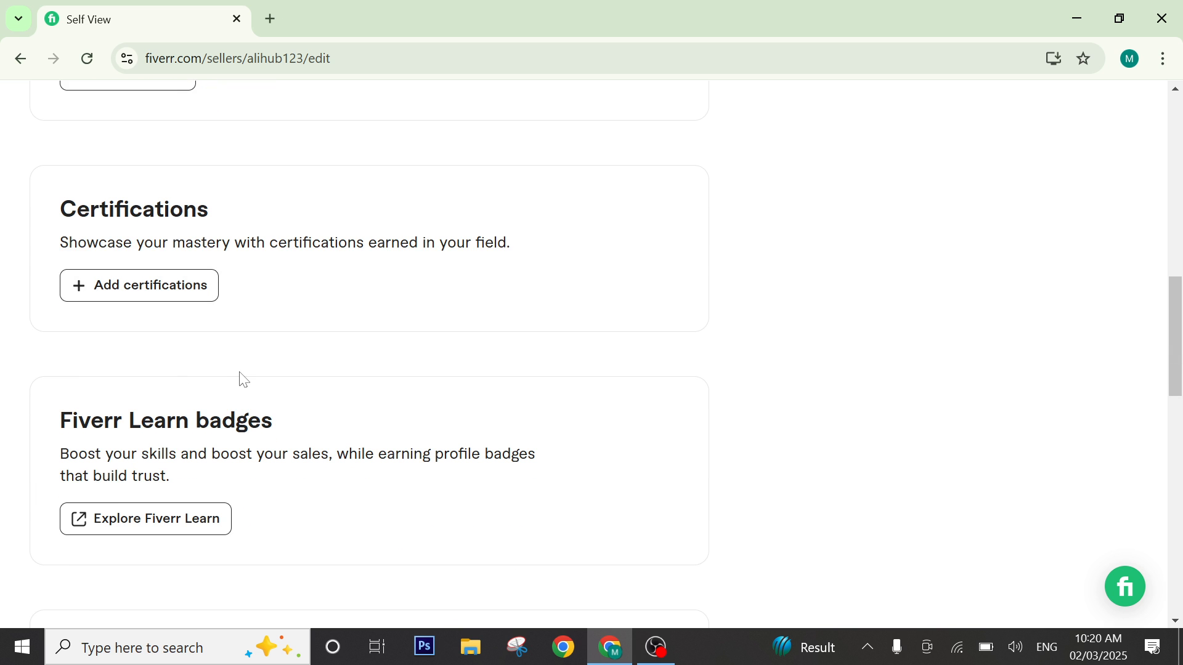
scroll(240, 376, "down", 11)
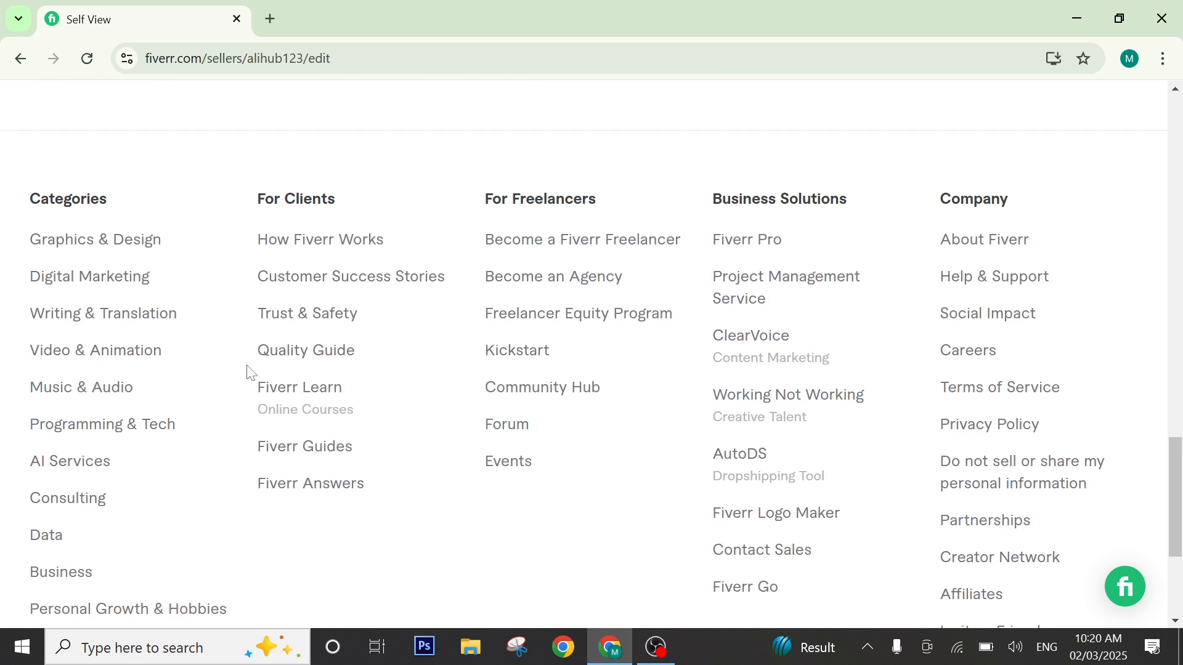
scroll(389, 337, "up", 15)
scroll(389, 338, "up", 12)
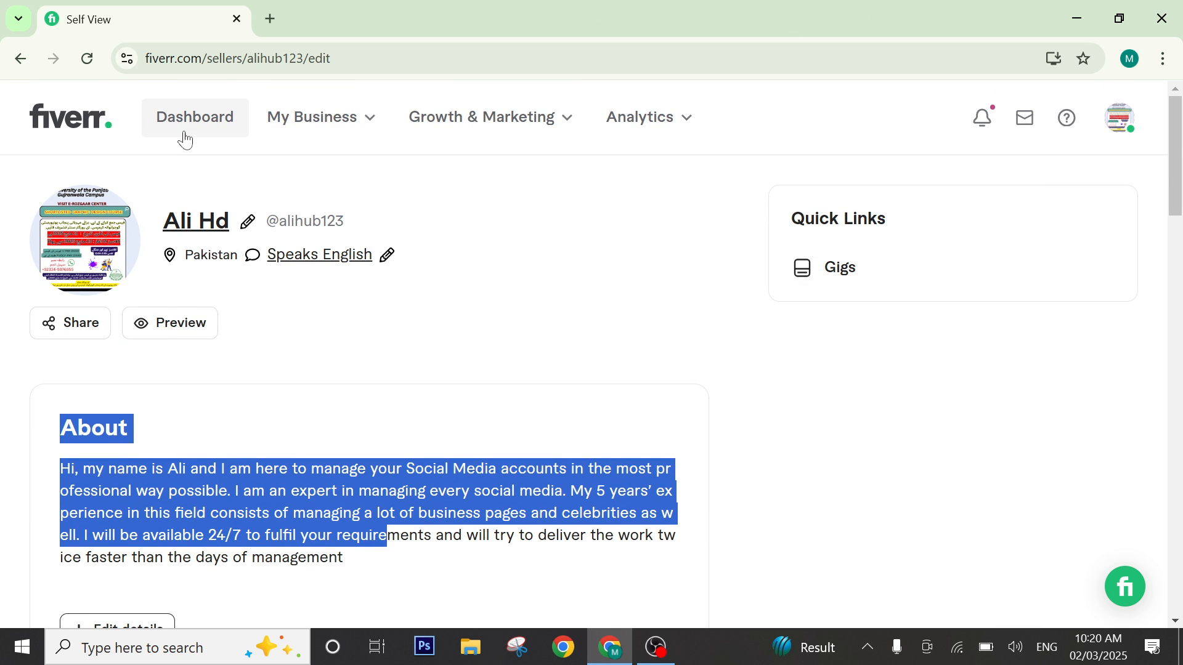
left_click(338, 128)
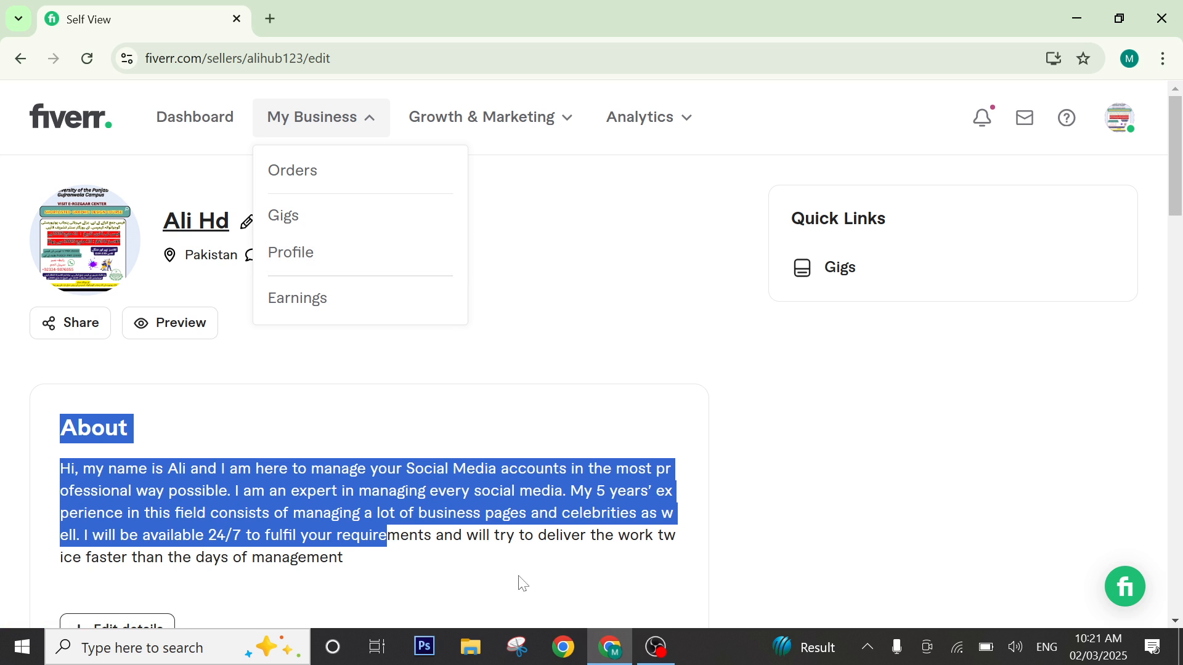
Step: Launch Chrome with a different user profile, search Google for "fiverr" and open the Fiverr website
left_click(563, 647)
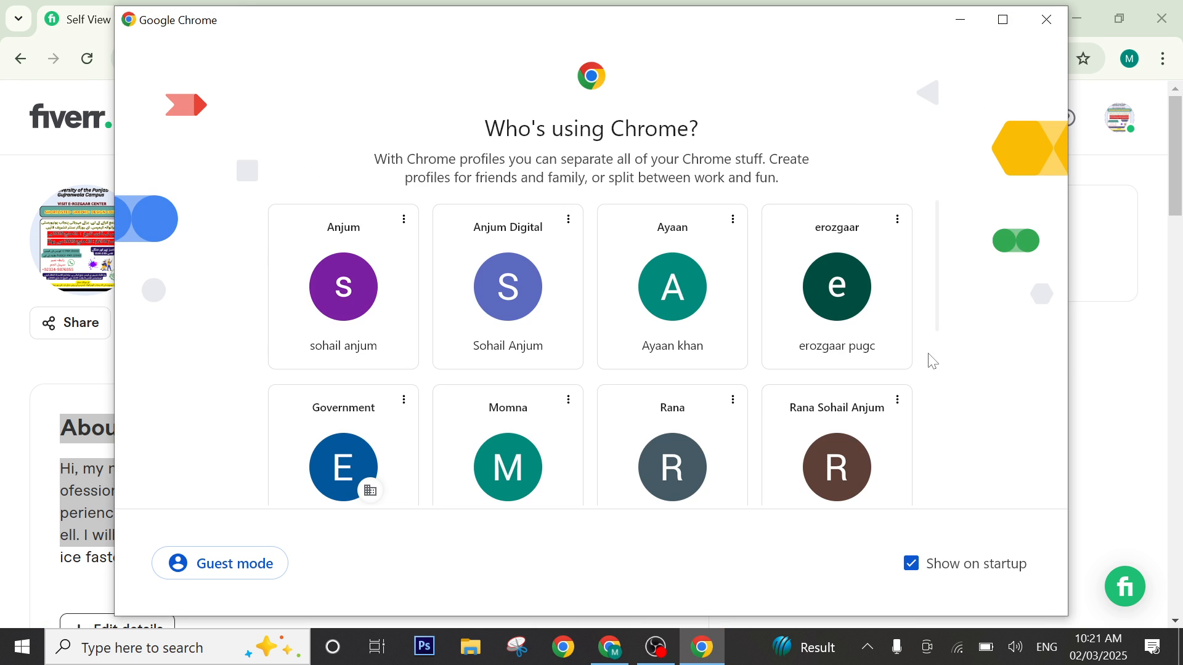
left_click(819, 485)
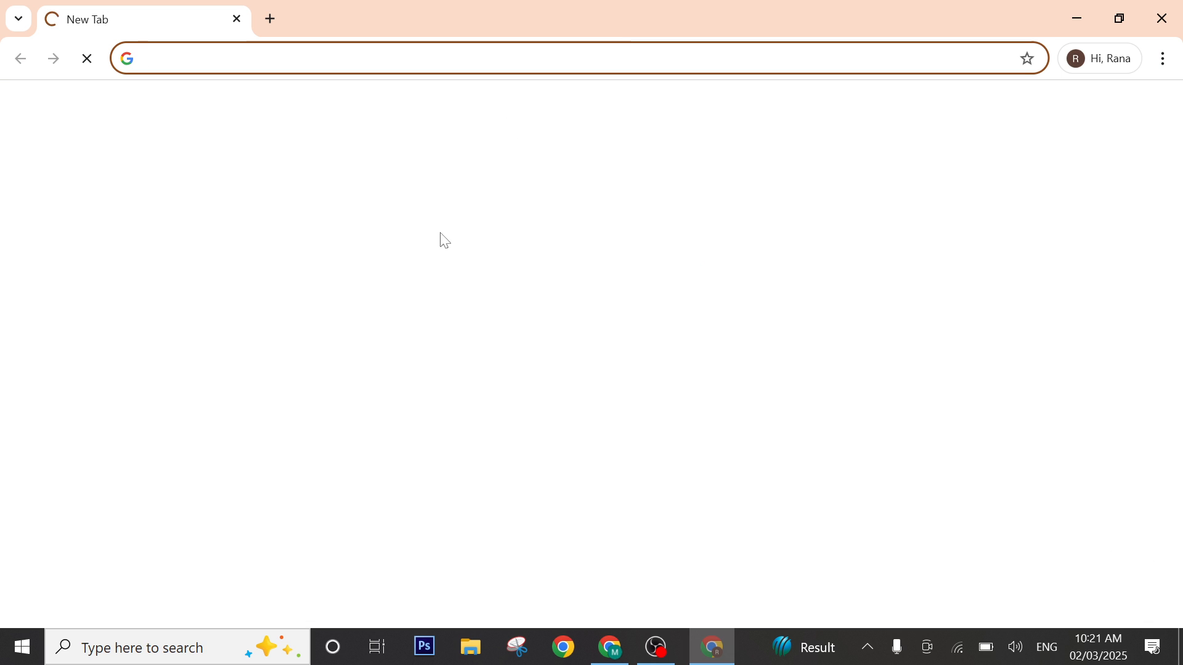
type("fiverr")
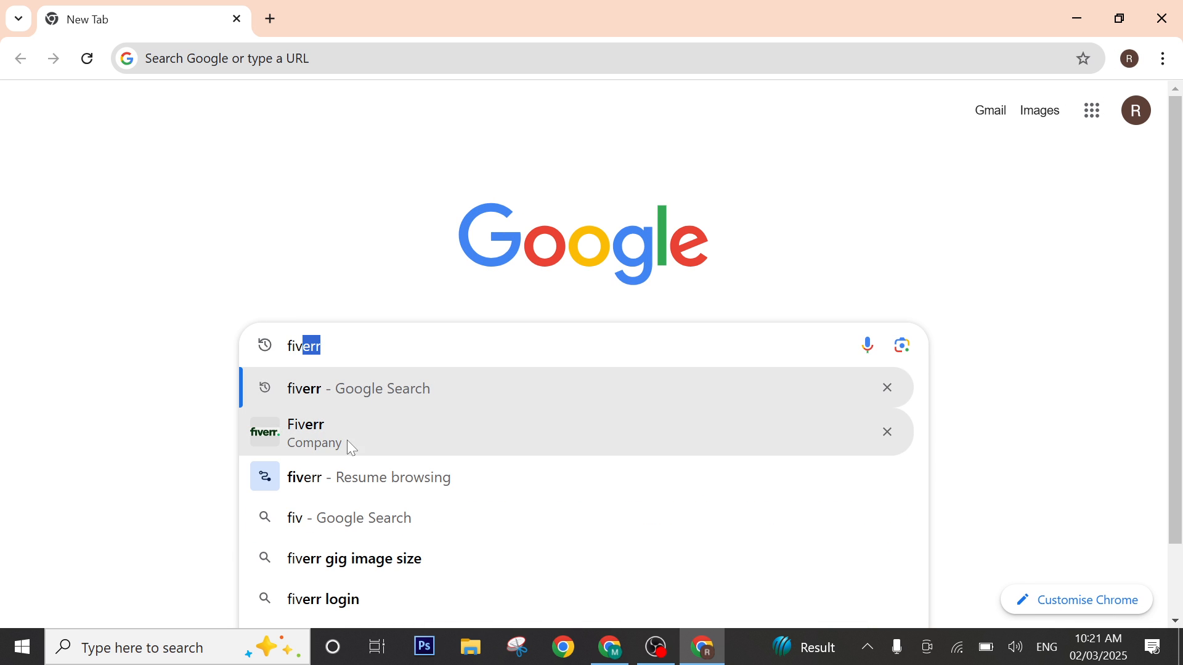
left_click(346, 377)
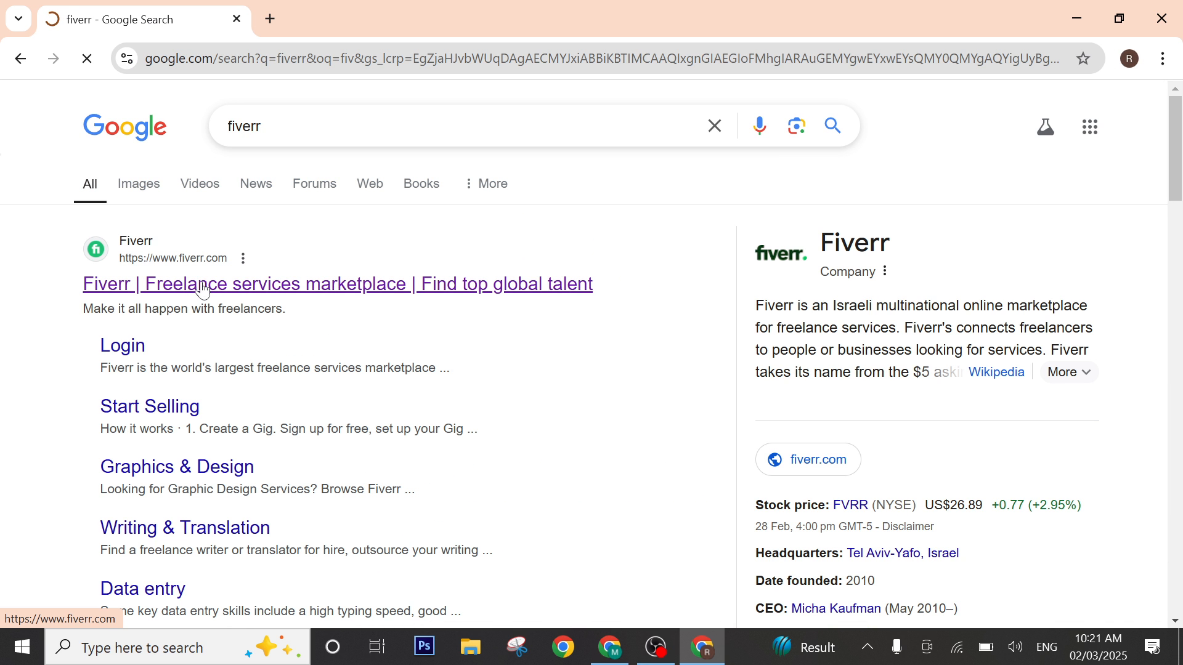
left_click(202, 289)
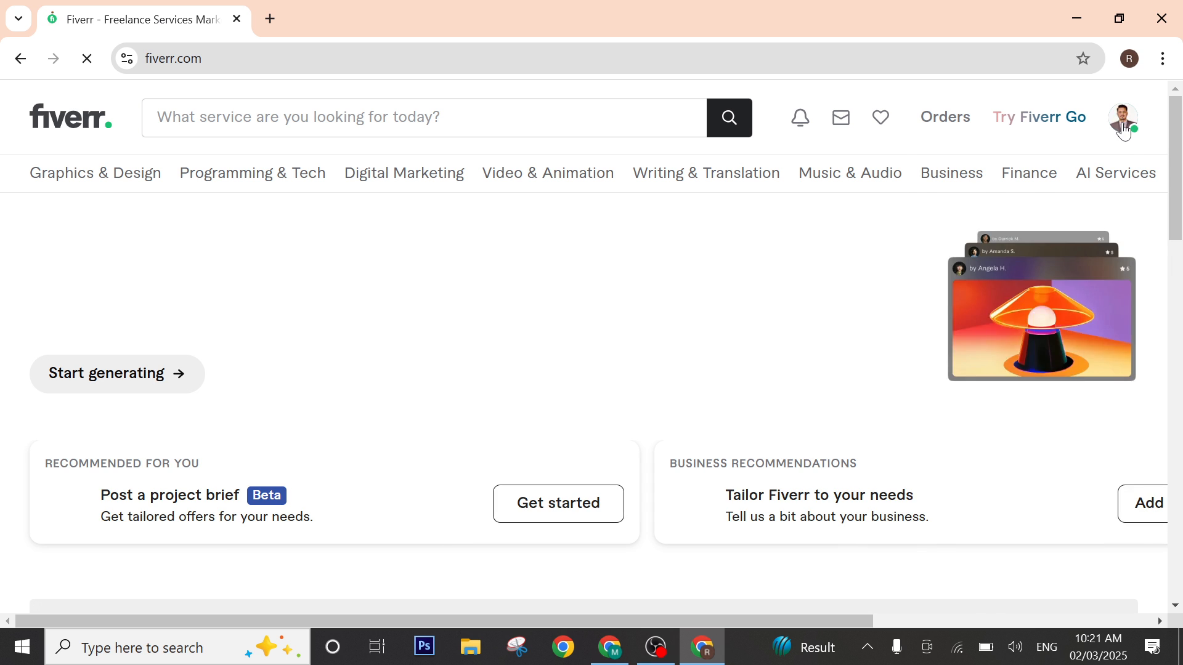
Step: Open the second account's Fiverr profile page, and return to the browser window with the first account's seller profile
left_click(1125, 129)
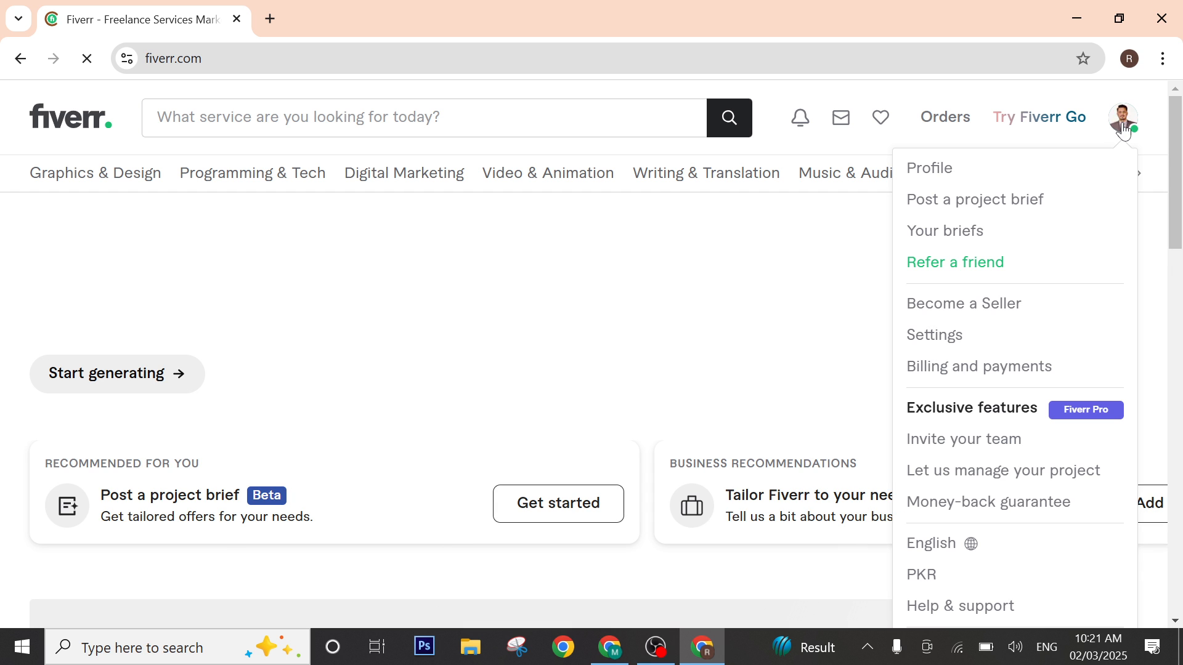
left_click(943, 179)
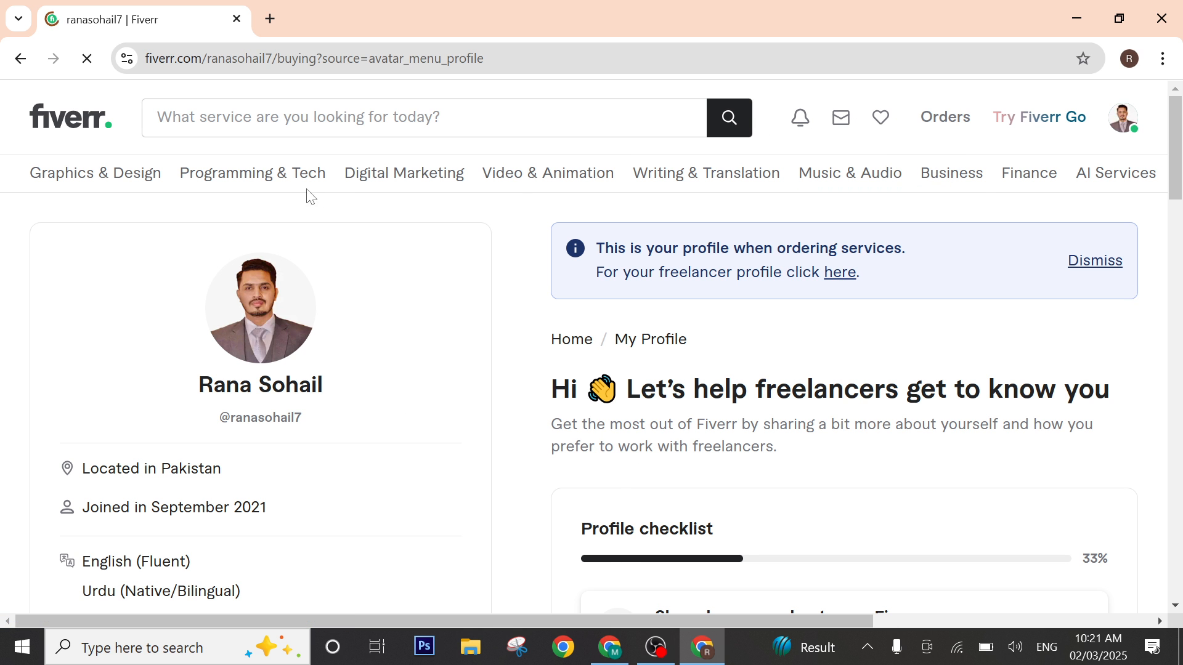
left_click(700, 646)
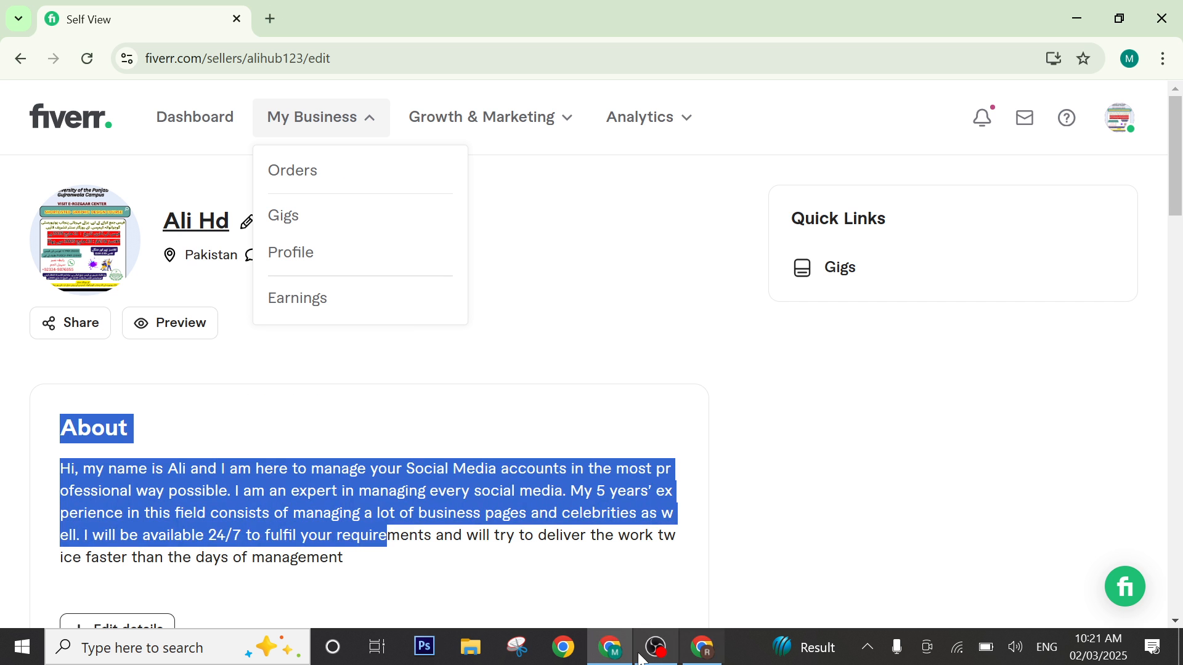
Step: Close the first account's browser window and bring up the window with the second account's Fiverr profile
left_click(618, 657)
left_click(618, 657)
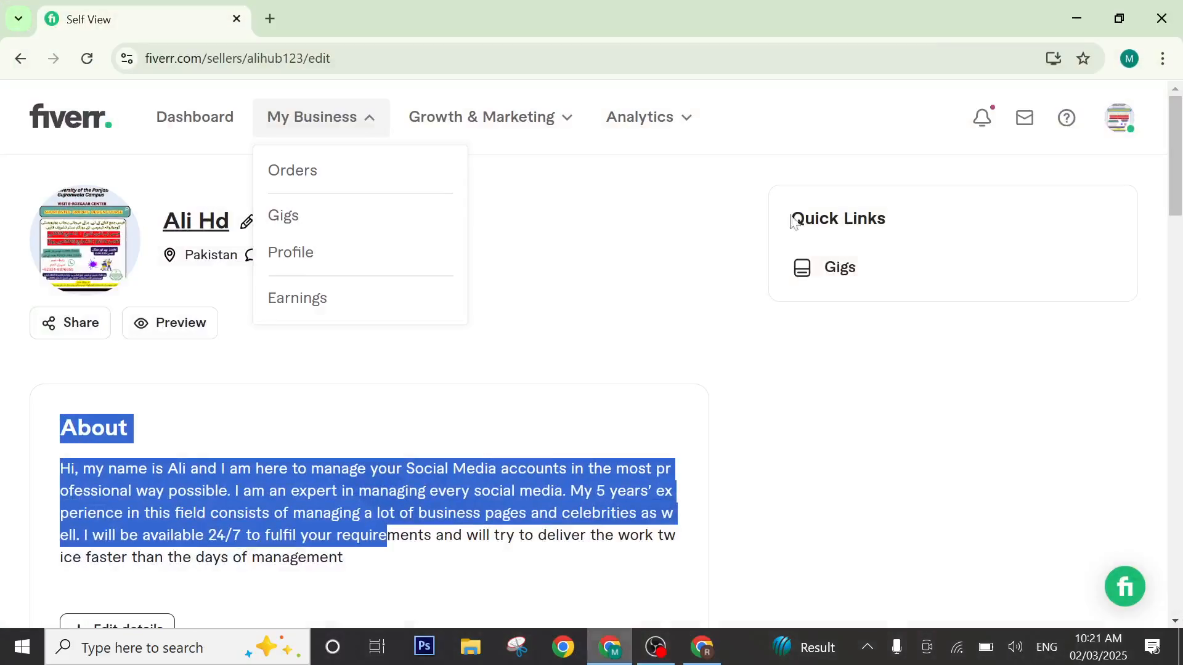
left_click(1162, 16)
left_click(657, 647)
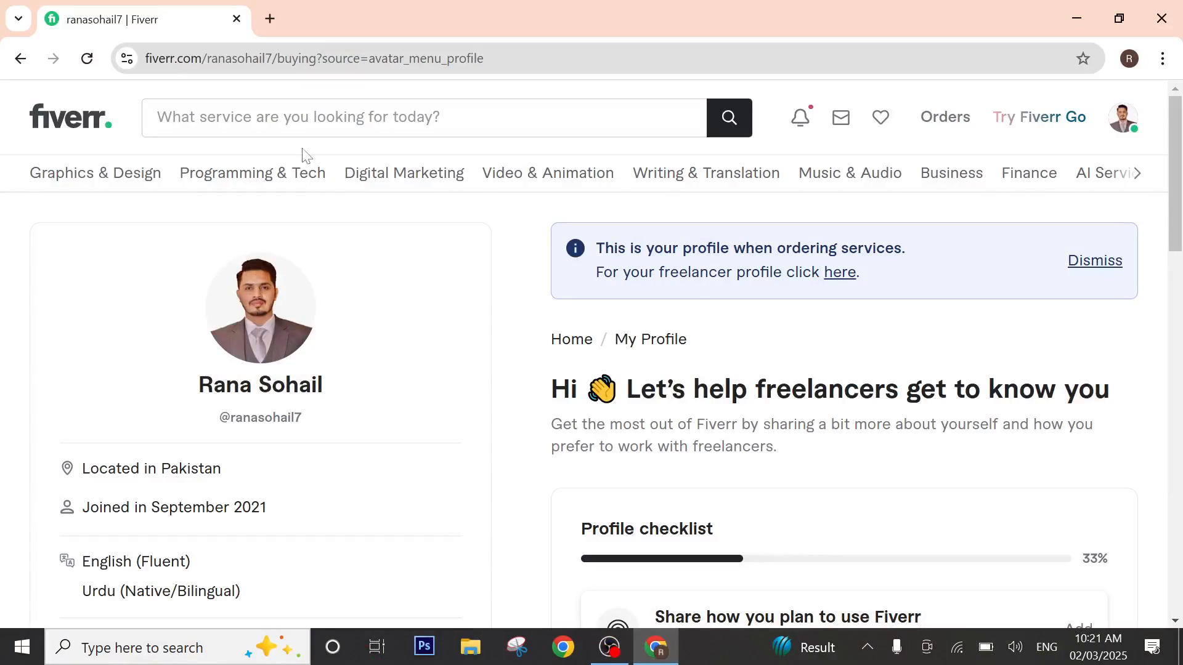
Step: Return to the Fiverr home page, reopen the account's buyer profile and switch it to seller mode
left_click(20, 58)
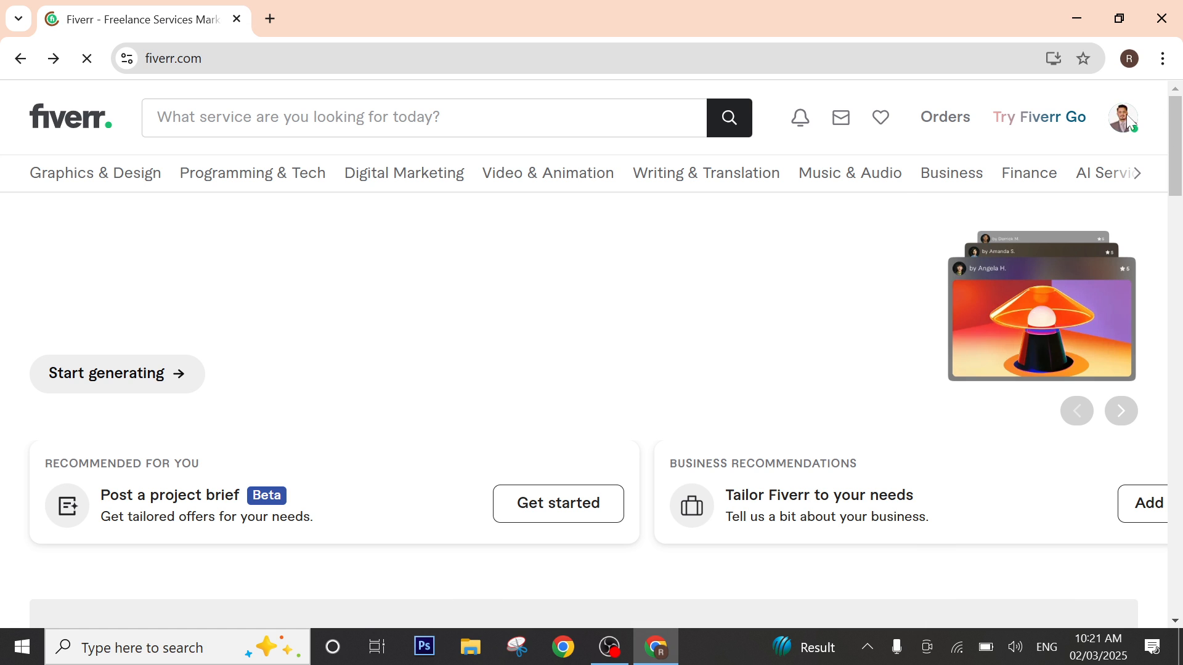
left_click(1125, 116)
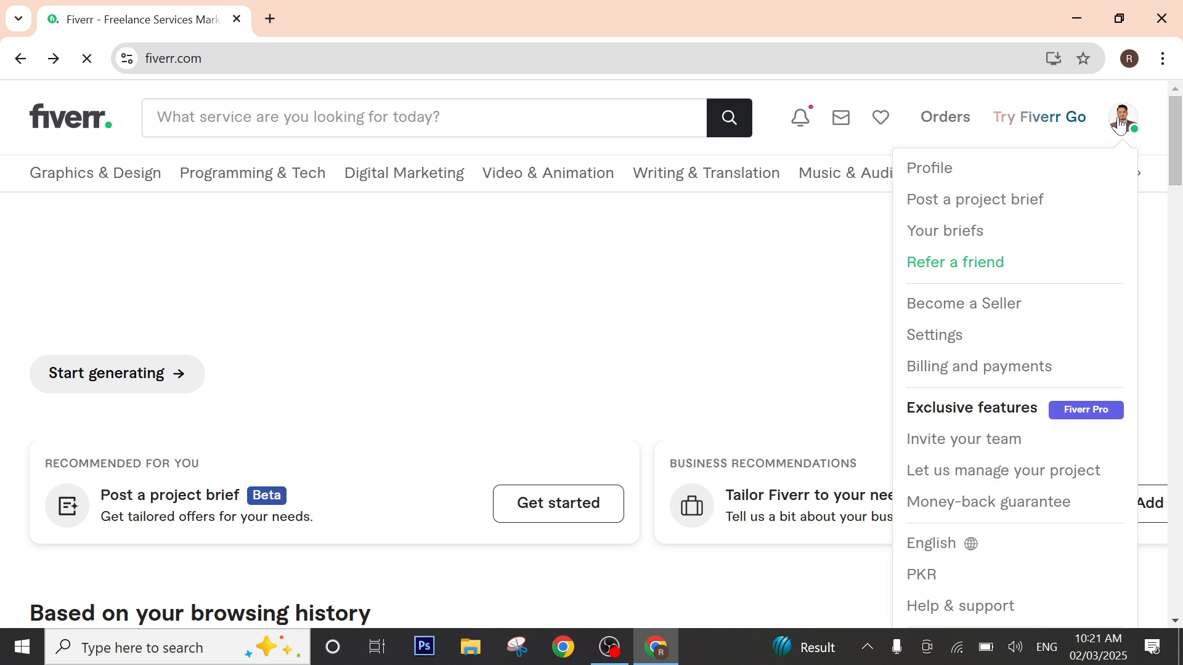
left_click(935, 170)
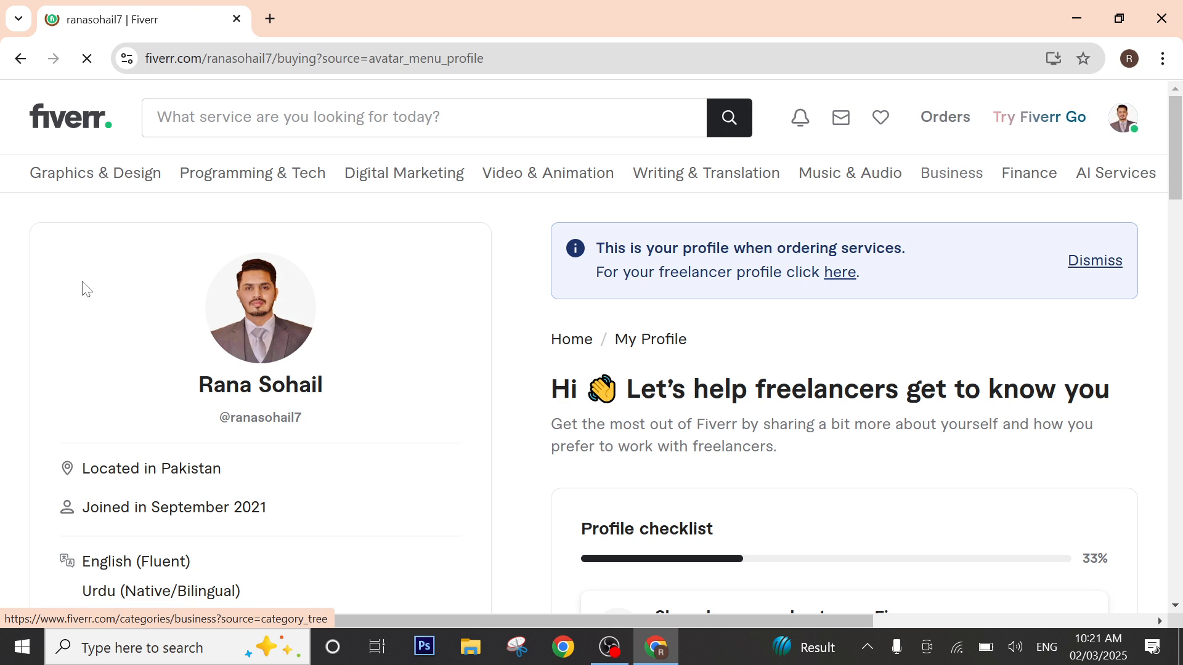
scroll(138, 369, "down", 5)
scroll(240, 508, "down", 3)
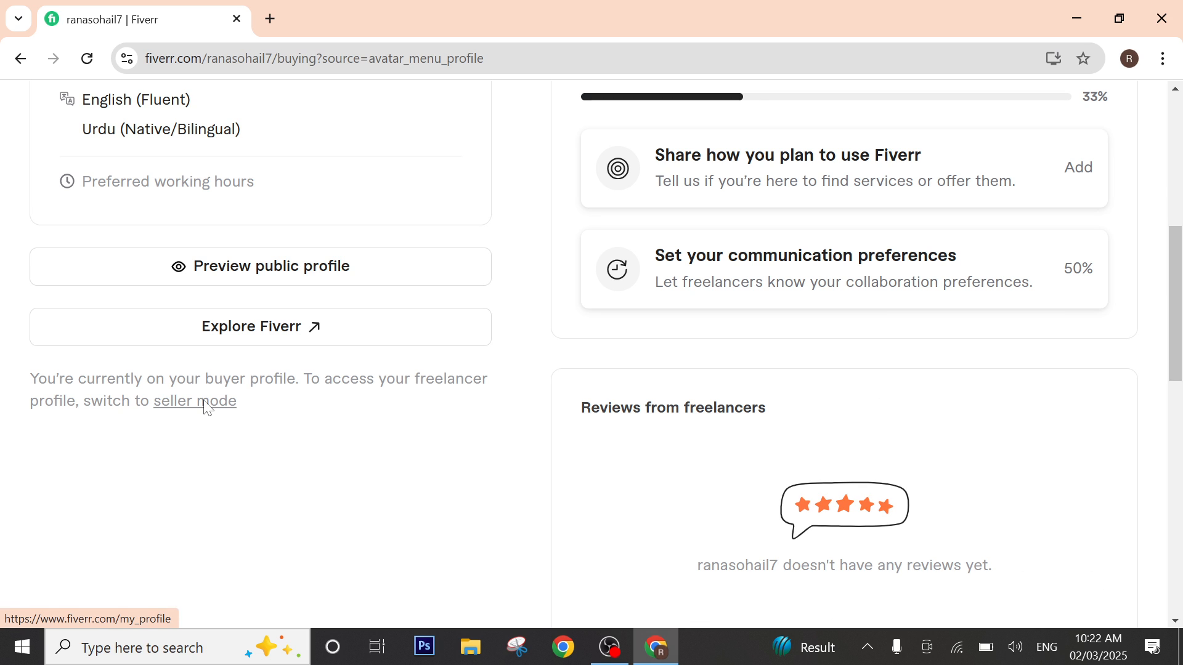
left_click(213, 414)
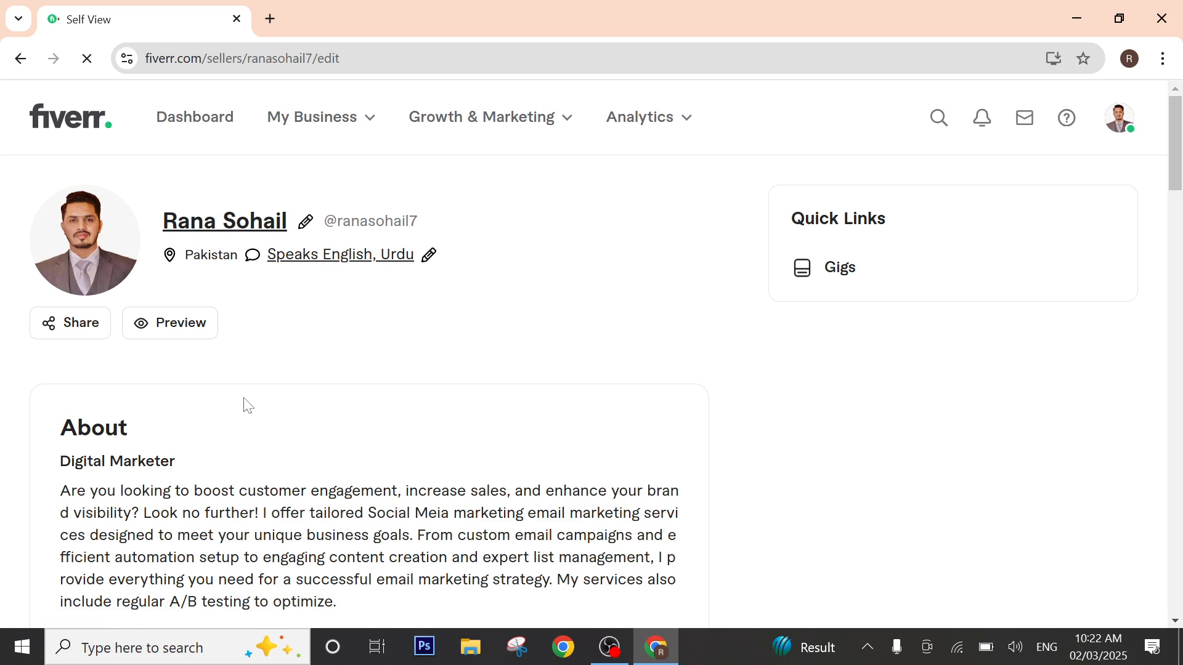
Step: Open the Gigs link from the seller profile to reach the new gig form's Overview stage
left_click(317, 124)
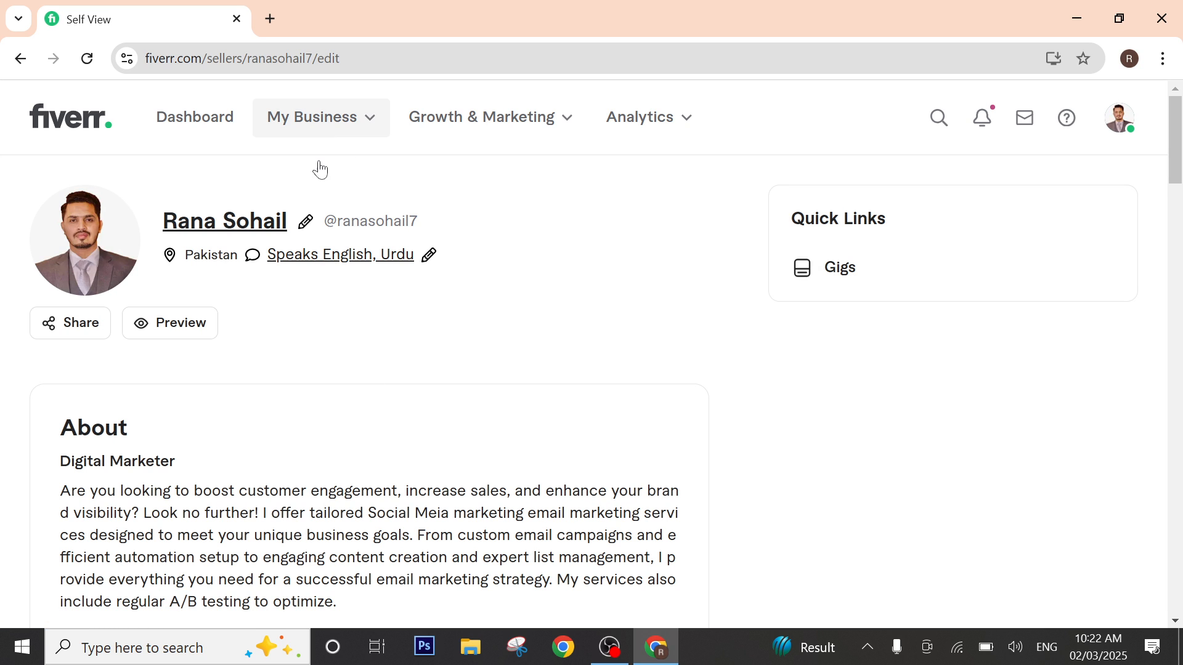
left_click(865, 259)
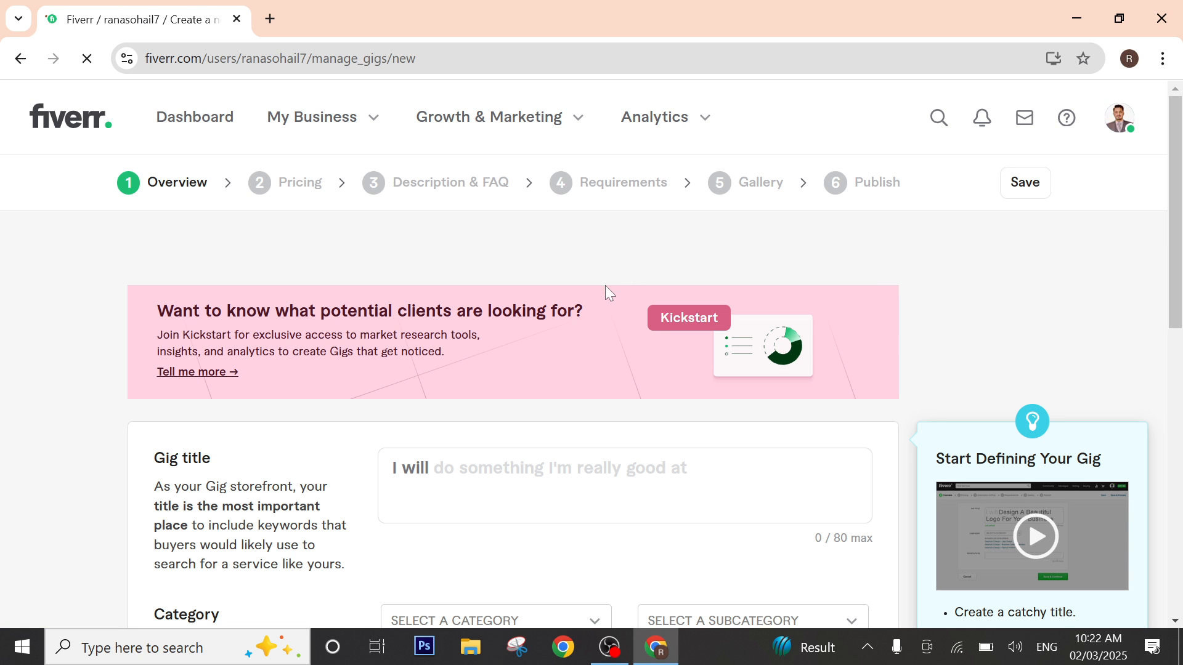
scroll(606, 289, "down", 3)
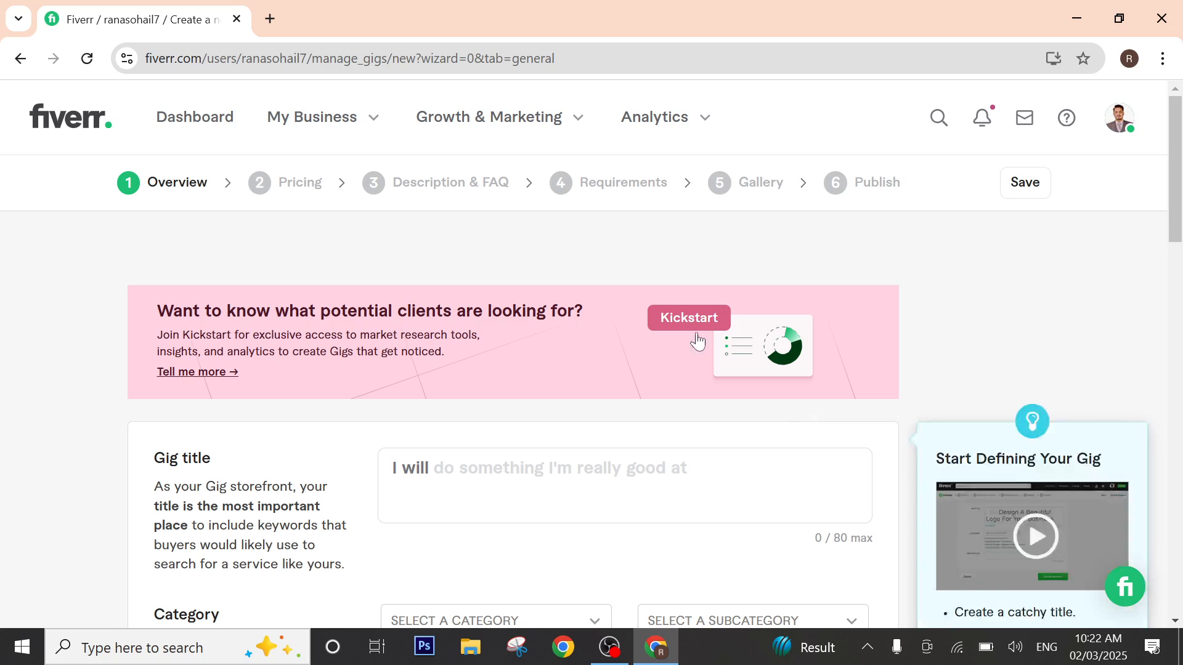
Step: Minimize the browser and open Fiverr Gigs.docx in Word from D:, Work, Digital Marekting, Digital Marketing Slides
left_click(1076, 19)
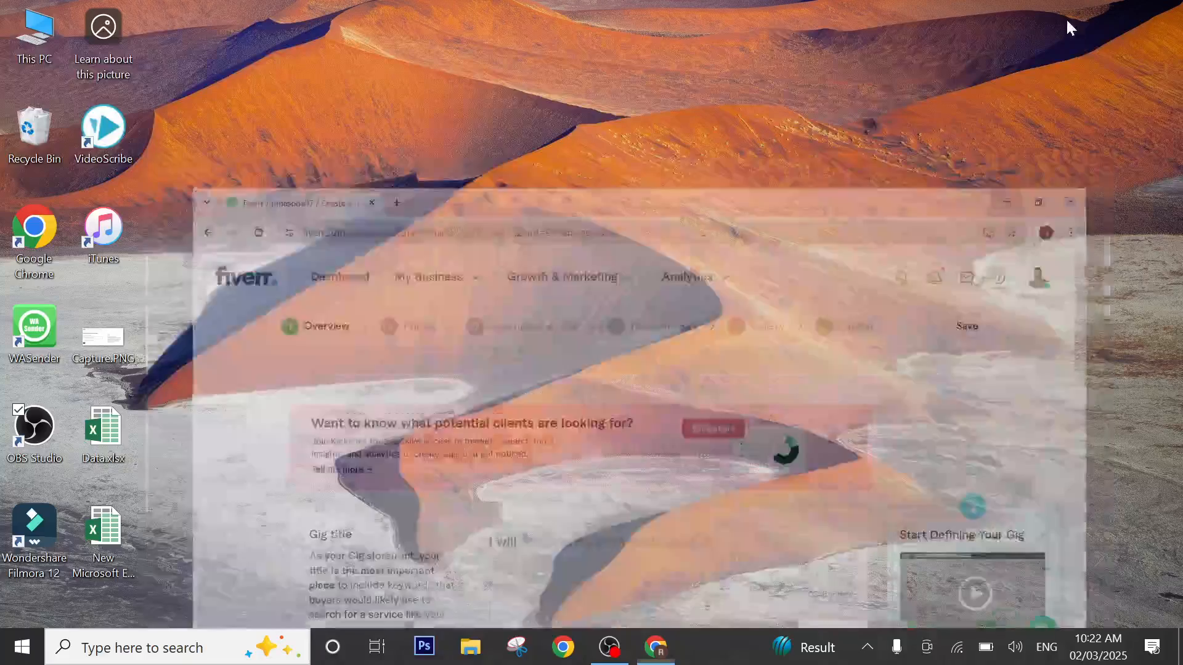
double_click(29, 61)
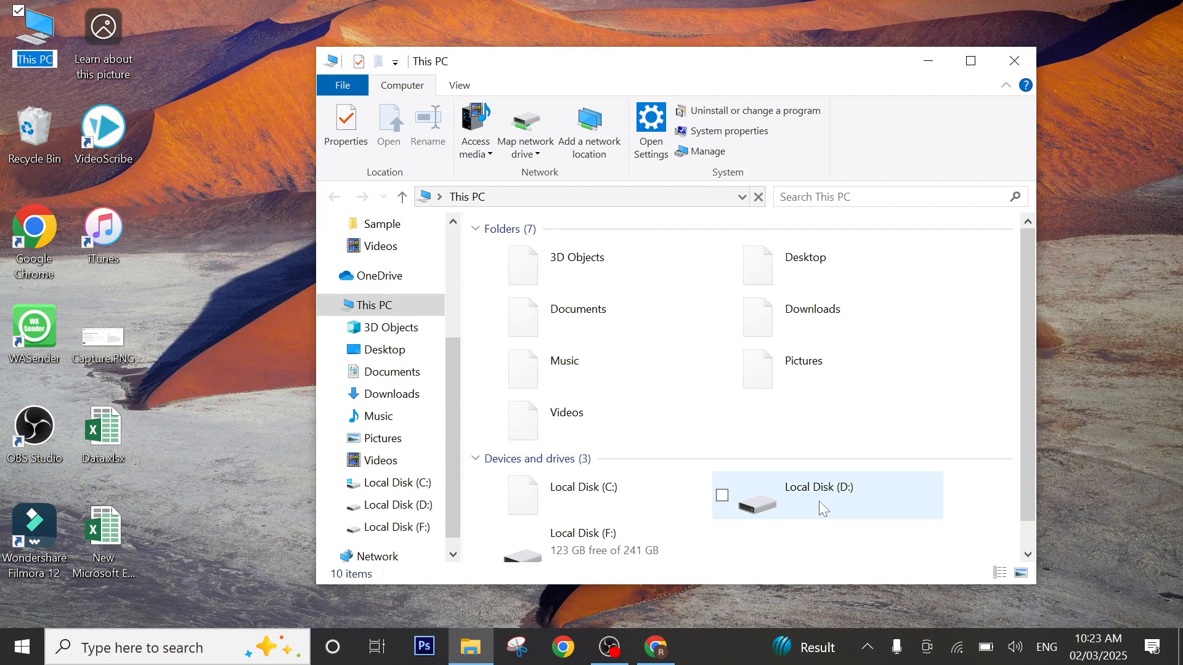
double_click(848, 525)
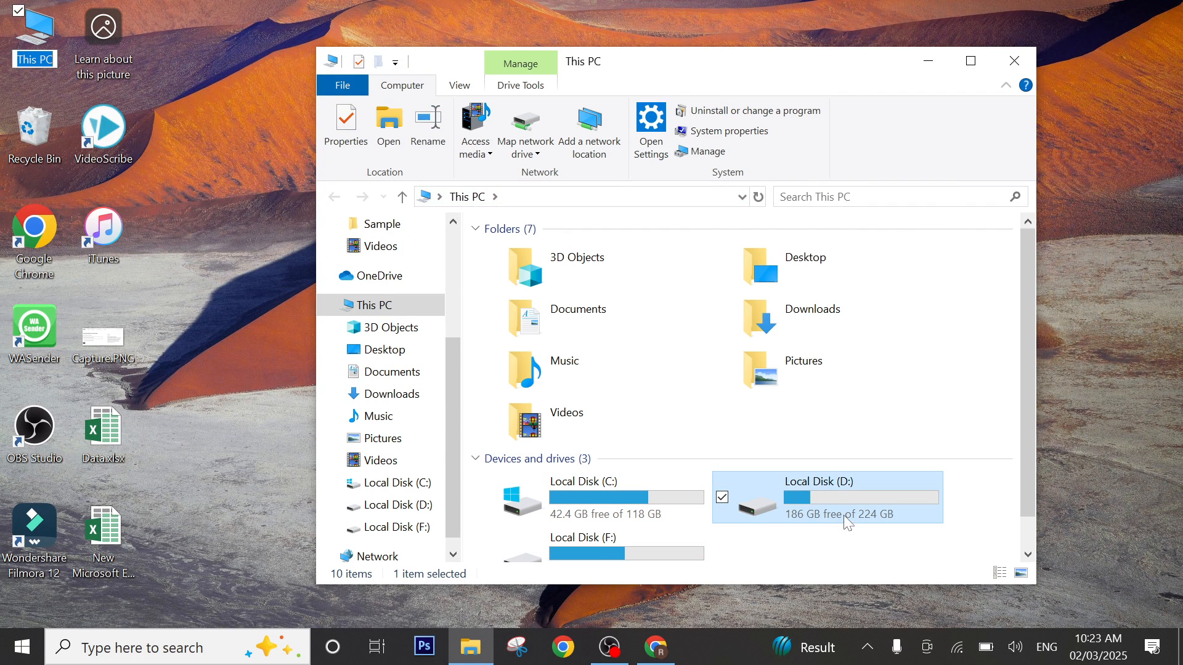
double_click(562, 255)
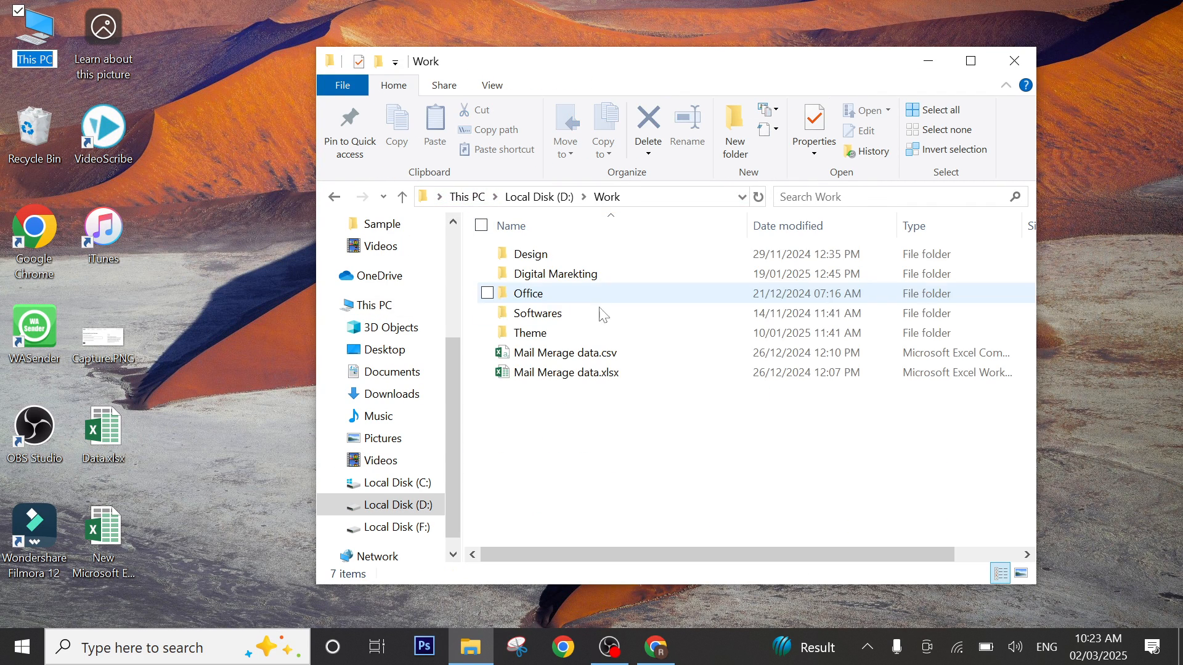
double_click(578, 275)
double_click(555, 254)
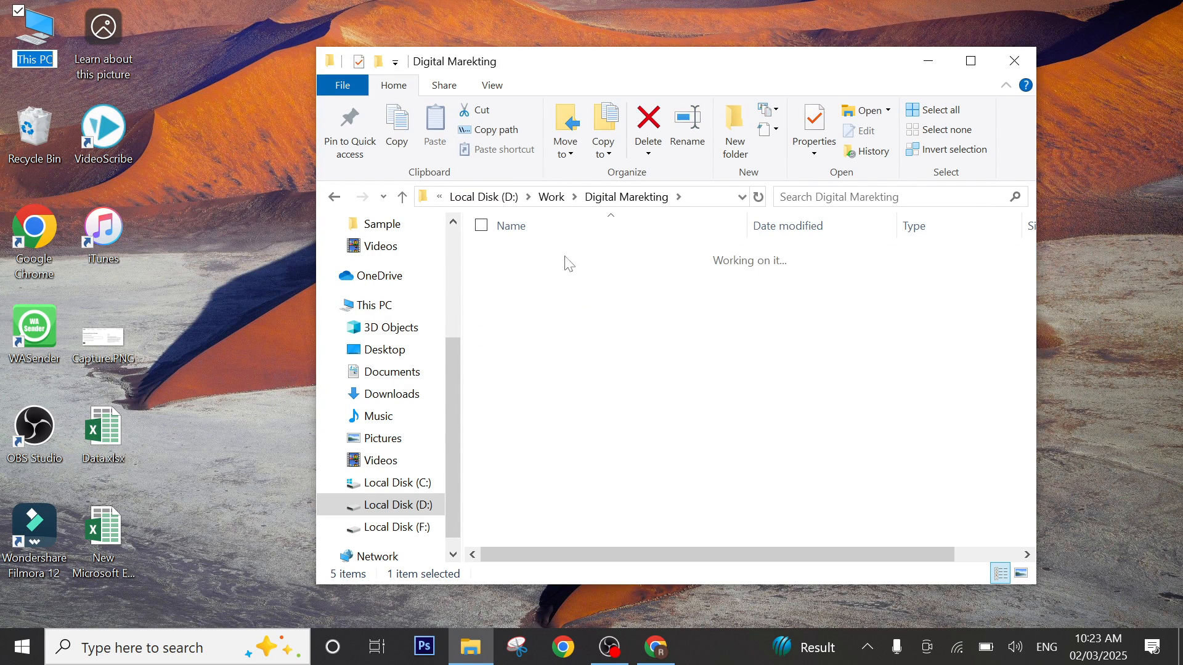
left_click(588, 394)
double_click(589, 397)
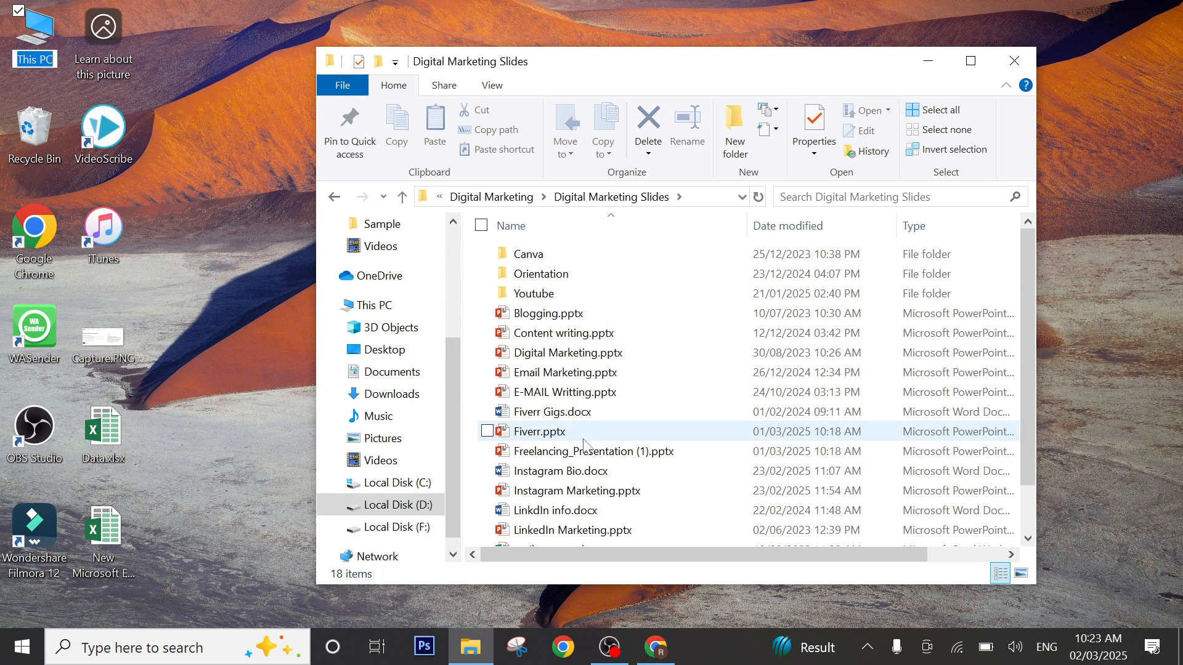
double_click(585, 412)
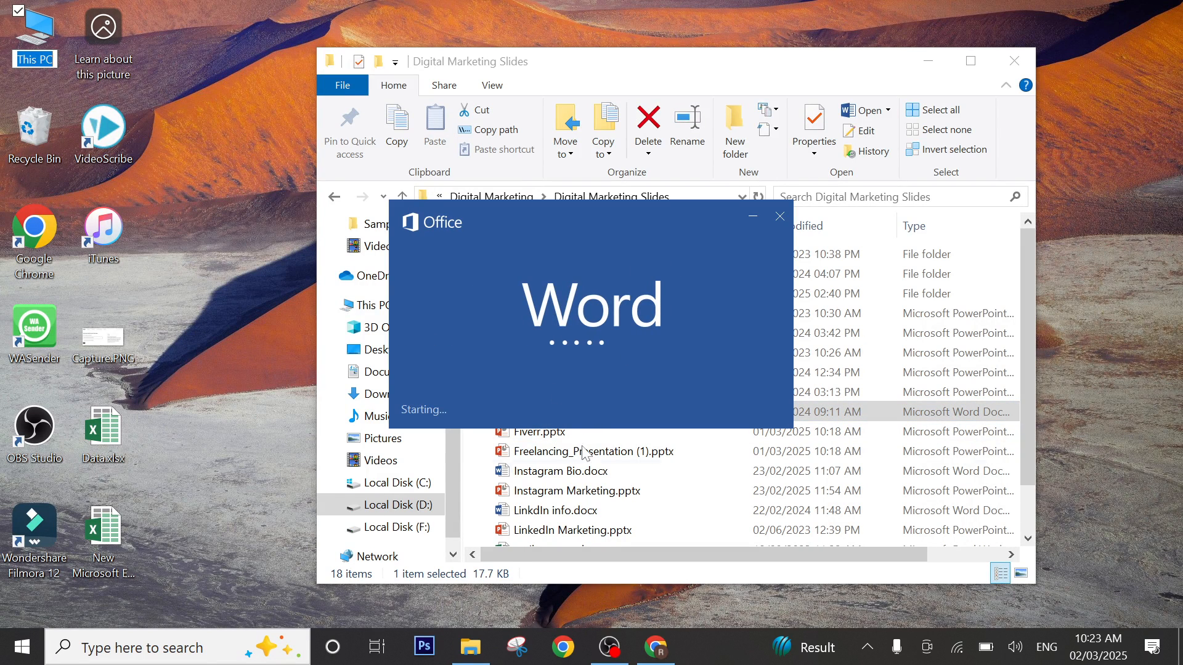
Step: Dismiss the Office activation wizard and review the document's gig title, description, included services and platforms alongside the gig form
scroll(696, 370, "down", 5)
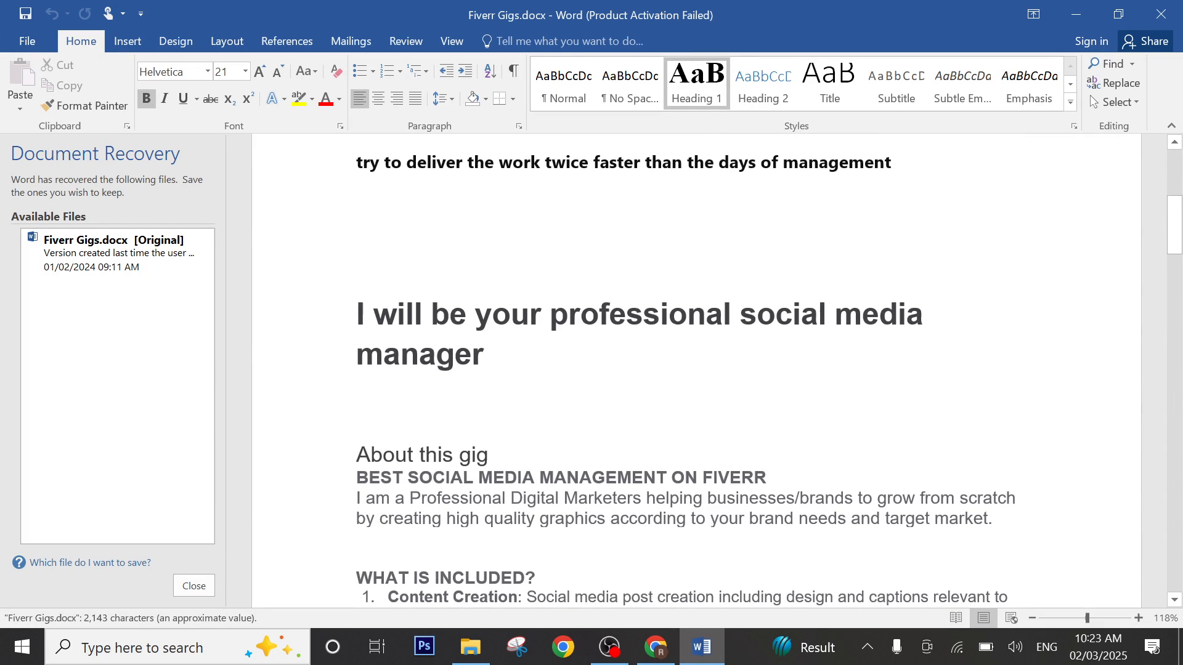
scroll(696, 370, "down", 1)
left_click(656, 647)
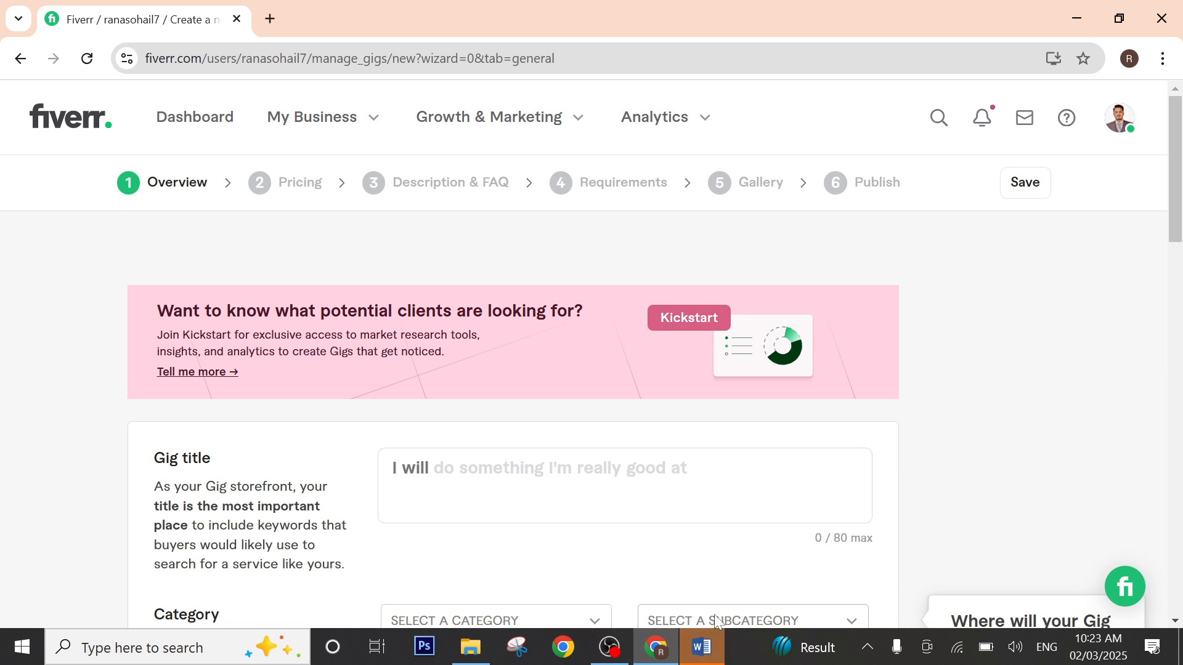
left_click(700, 652)
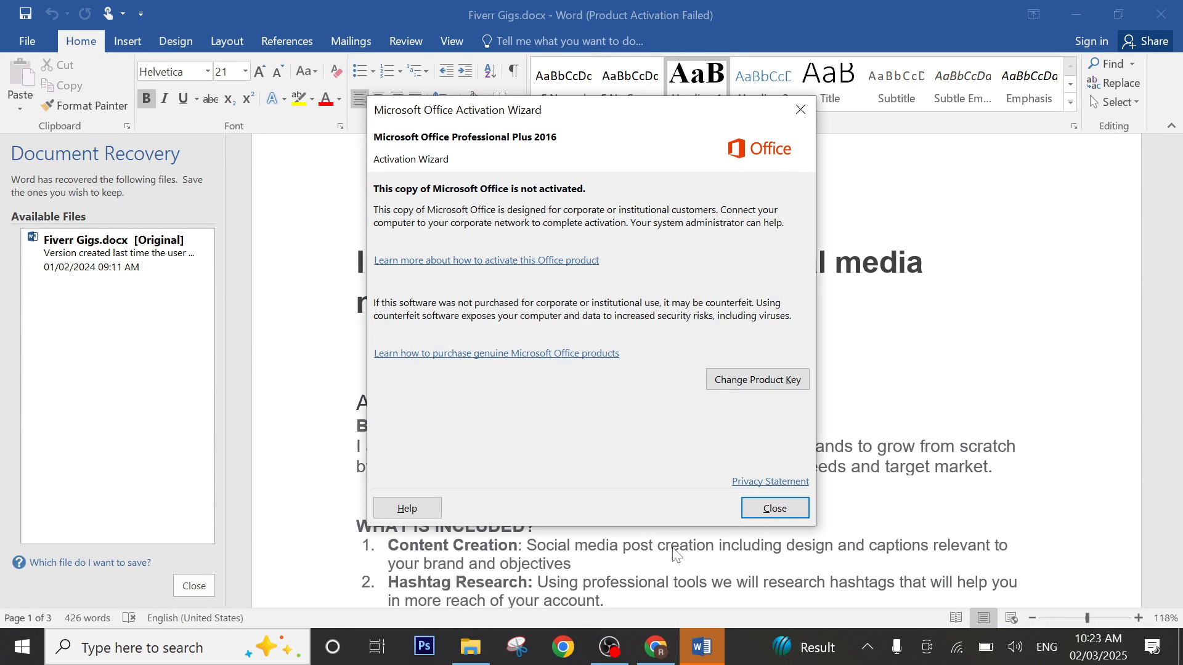
left_click(775, 508)
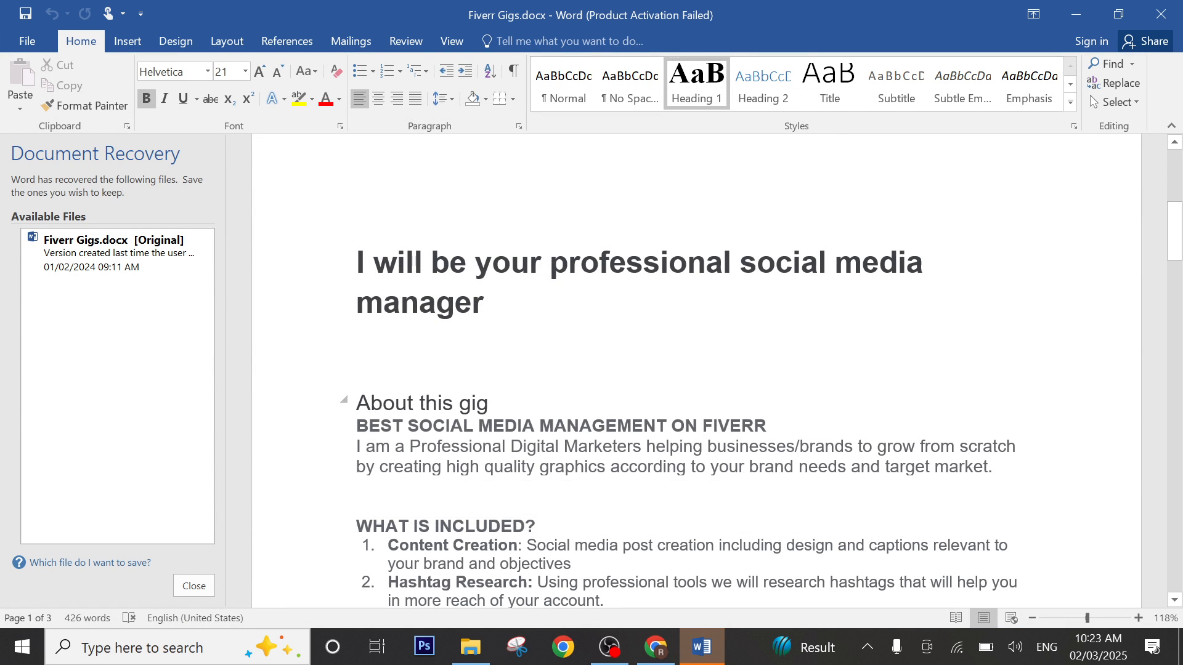
scroll(697, 370, "down", 15)
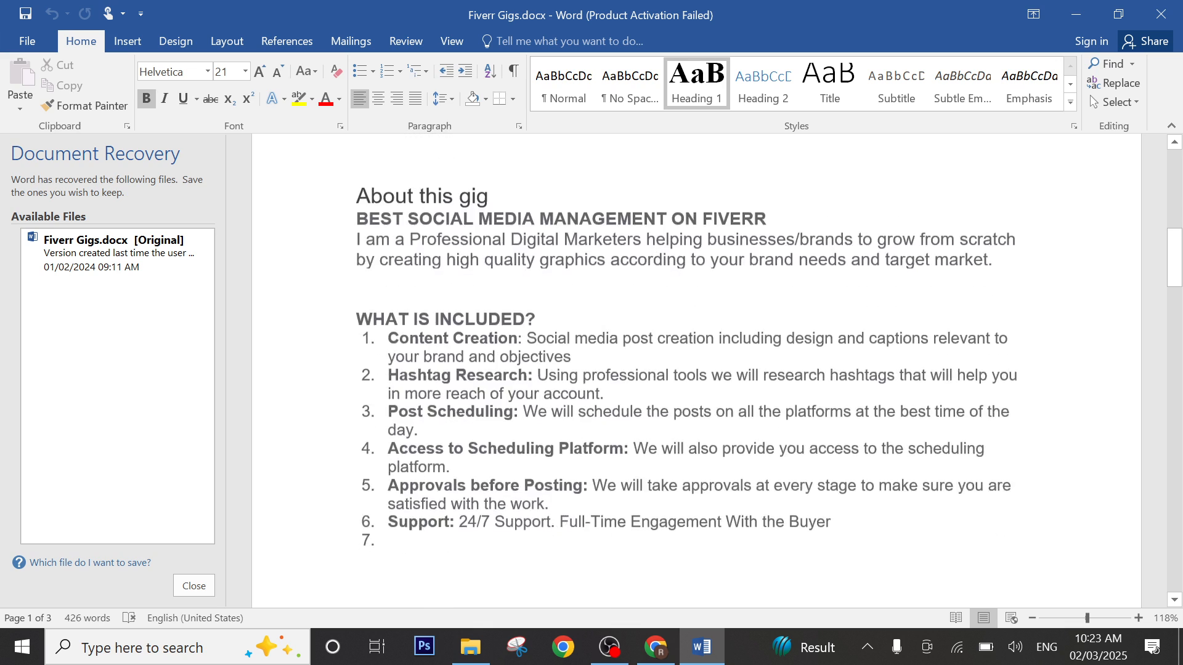
scroll(696, 370, "up", 5)
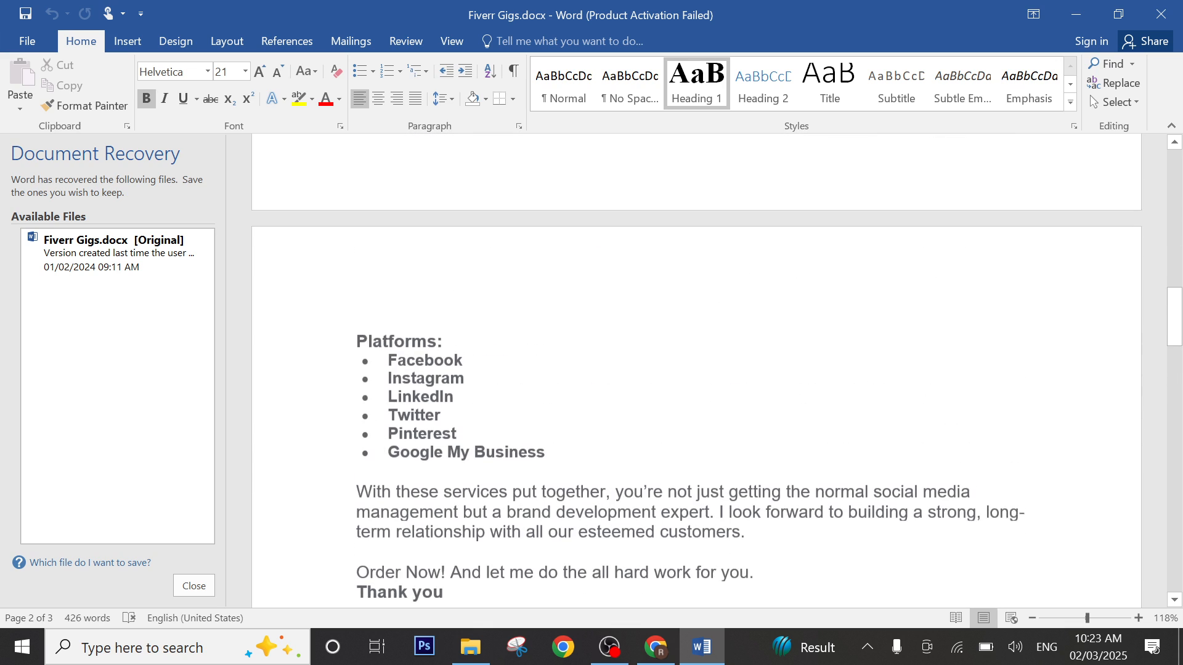
Step: Check the gig form again, and read the document's Basic package, account description and gig title sections
left_click(656, 647)
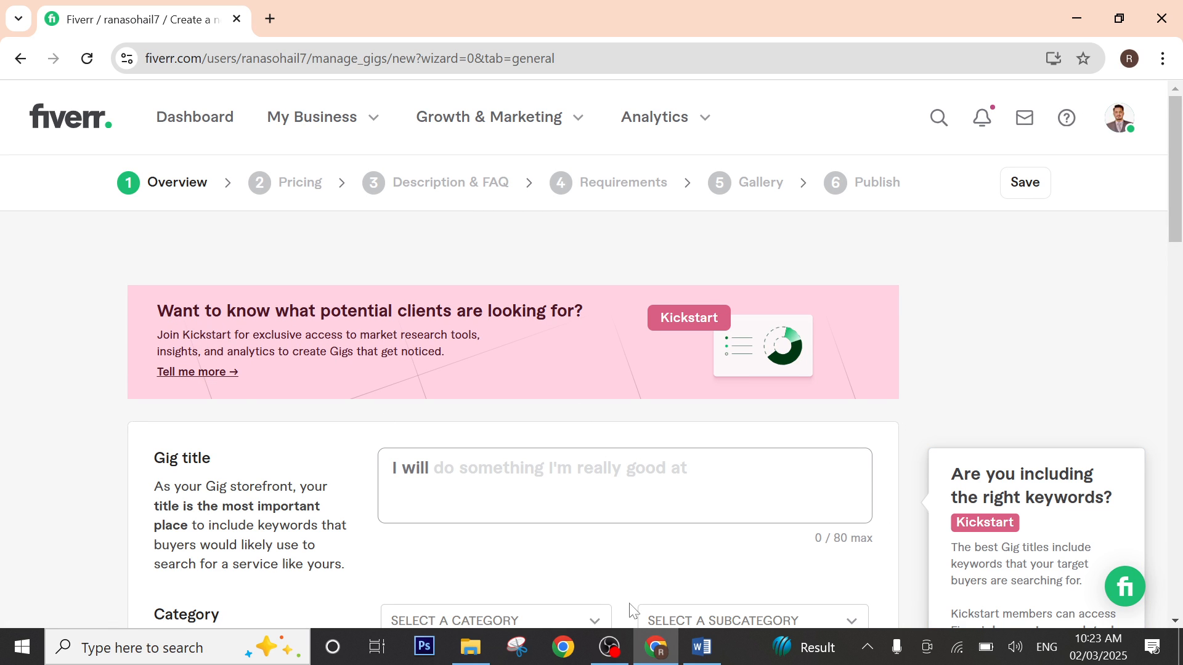
left_click(700, 645)
scroll(696, 370, "down", 3)
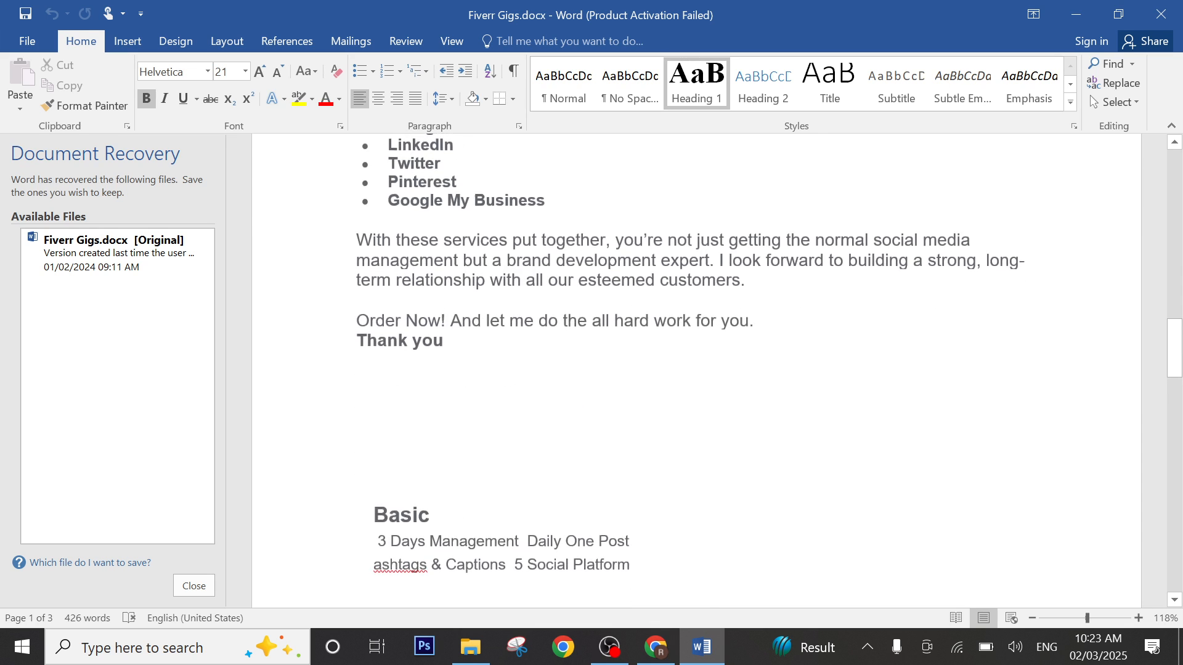
scroll(696, 370, "up", 4)
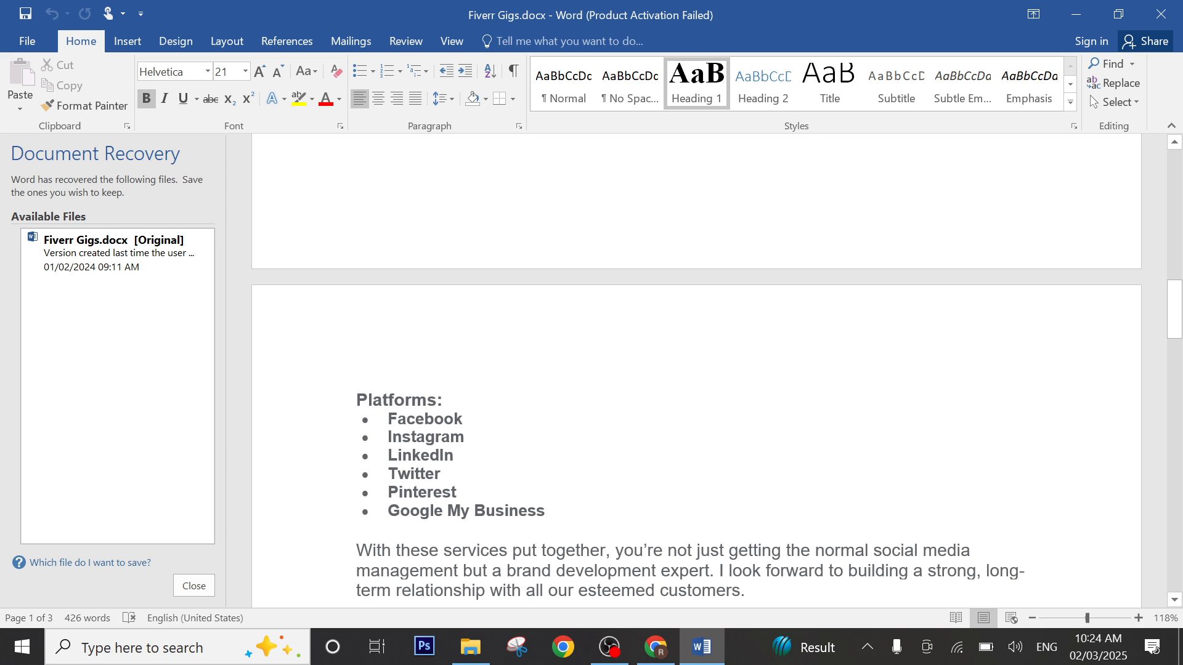
scroll(696, 370, "up", 10)
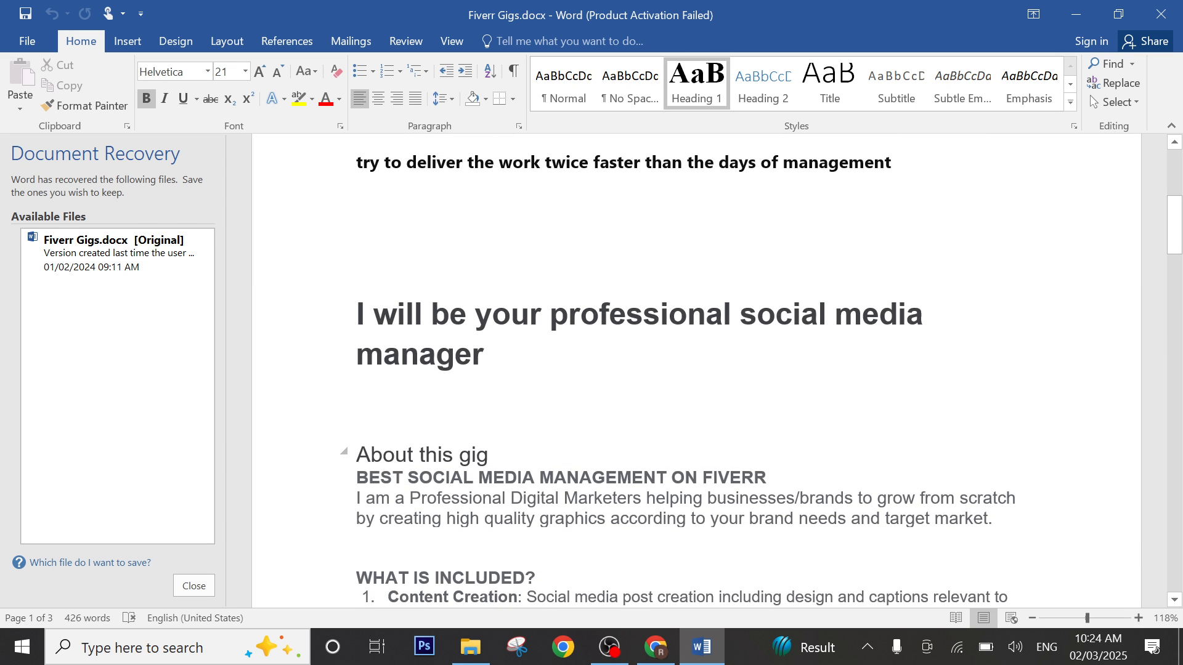
scroll(696, 370, "up", 7)
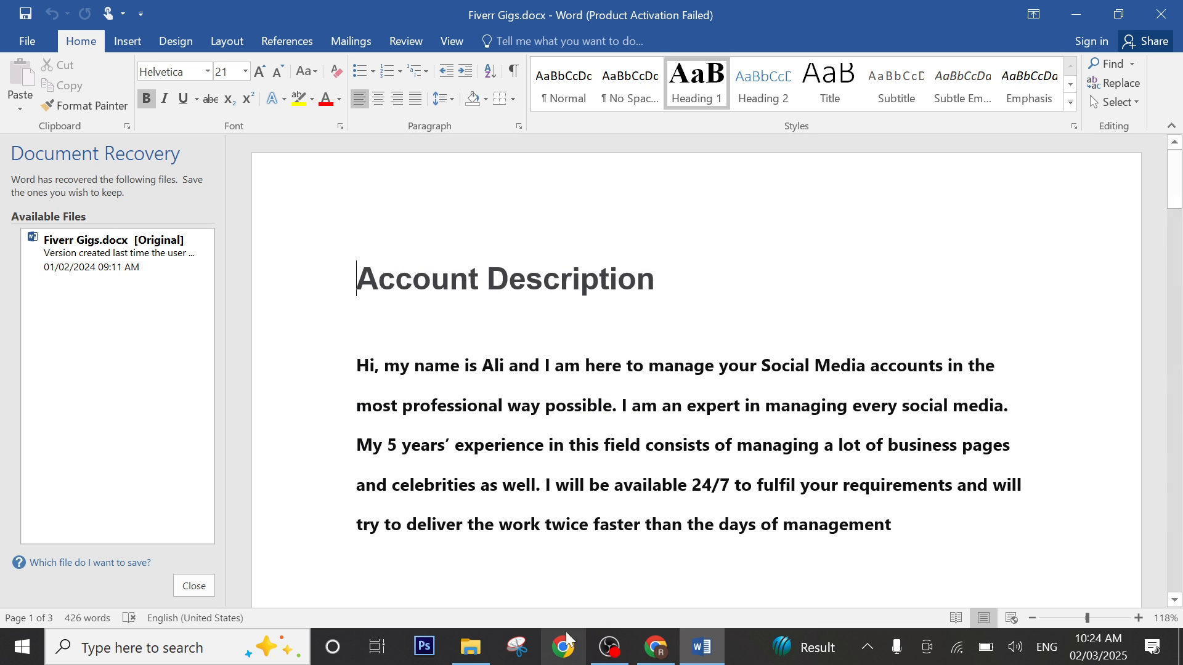
scroll(697, 370, "down", 5)
scroll(696, 369, "down", 5)
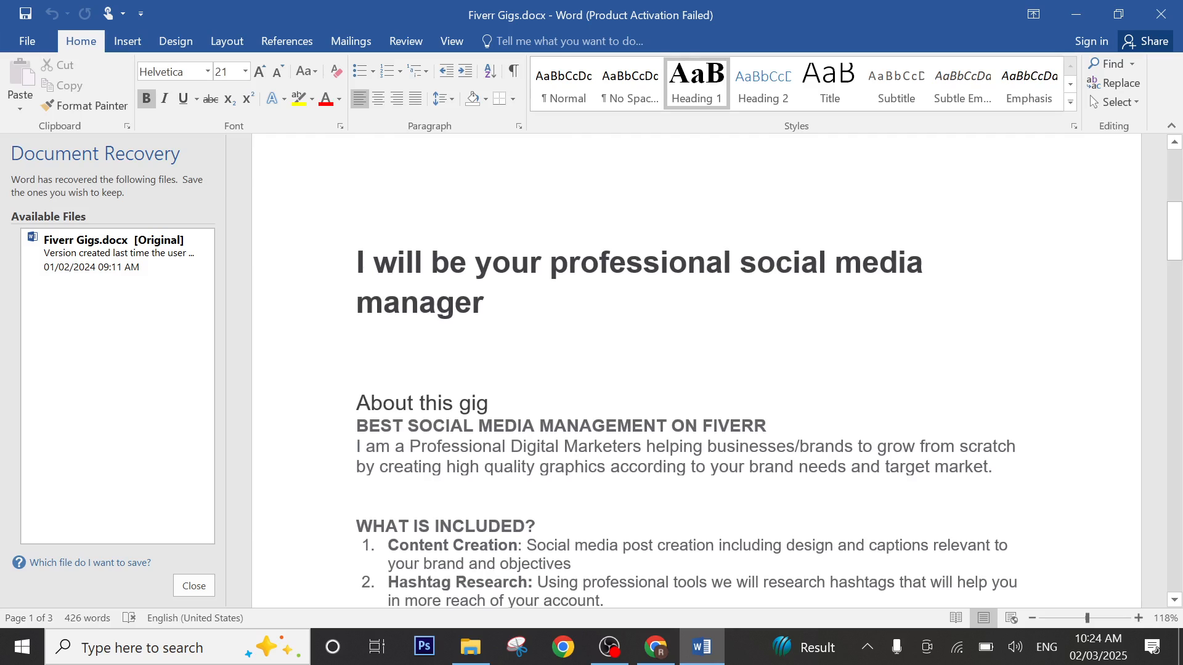
Step: Switch to the gig form in Chrome, highlight the gig title's character limit and place the cursor after "I will"
left_click(668, 656)
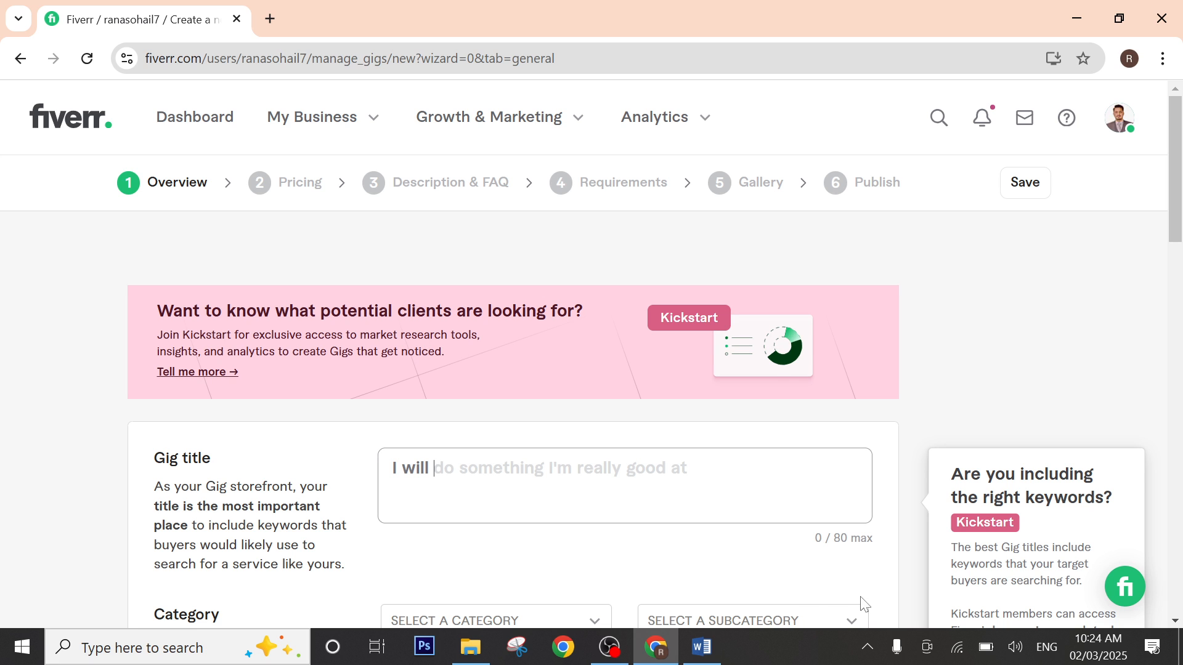
left_click_drag(835, 539, 875, 552)
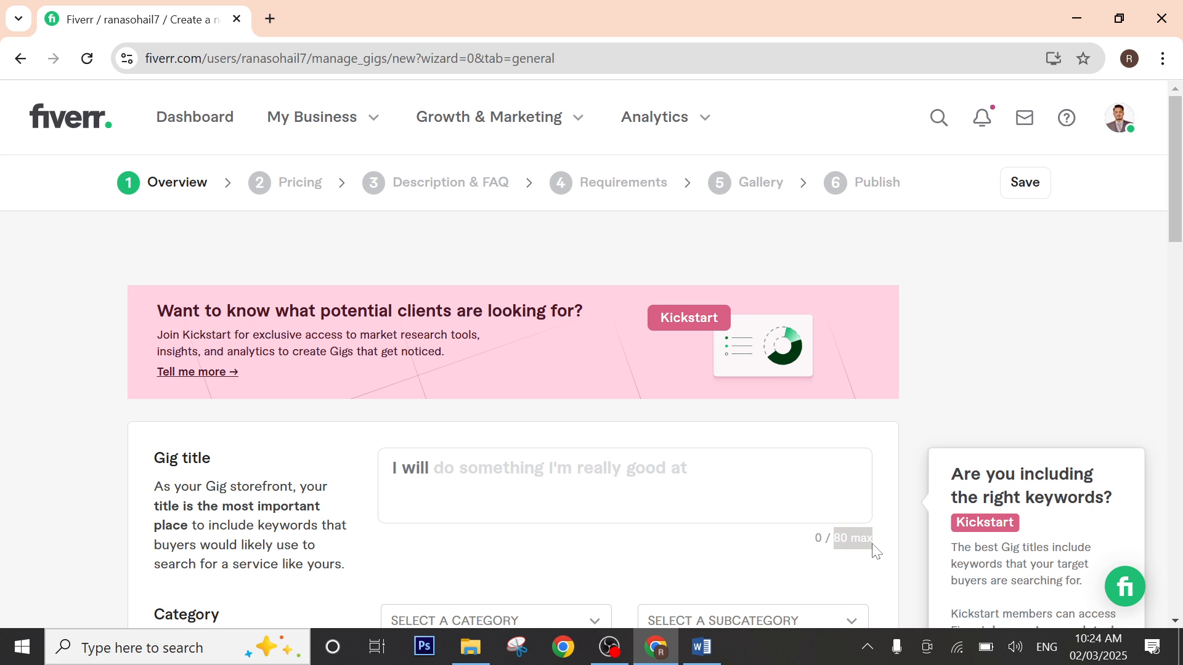
left_click(434, 468)
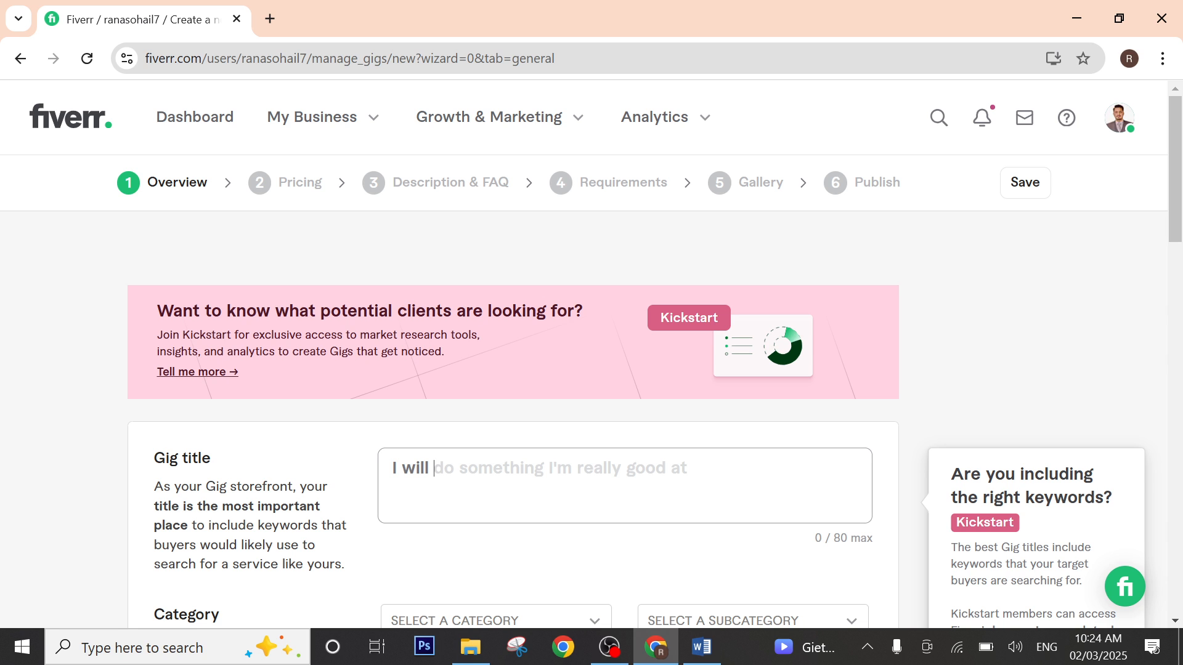
Step: Copy "be your professional social media manager" from the Word document into the gig title after "I will" in Chrome
left_click(706, 647)
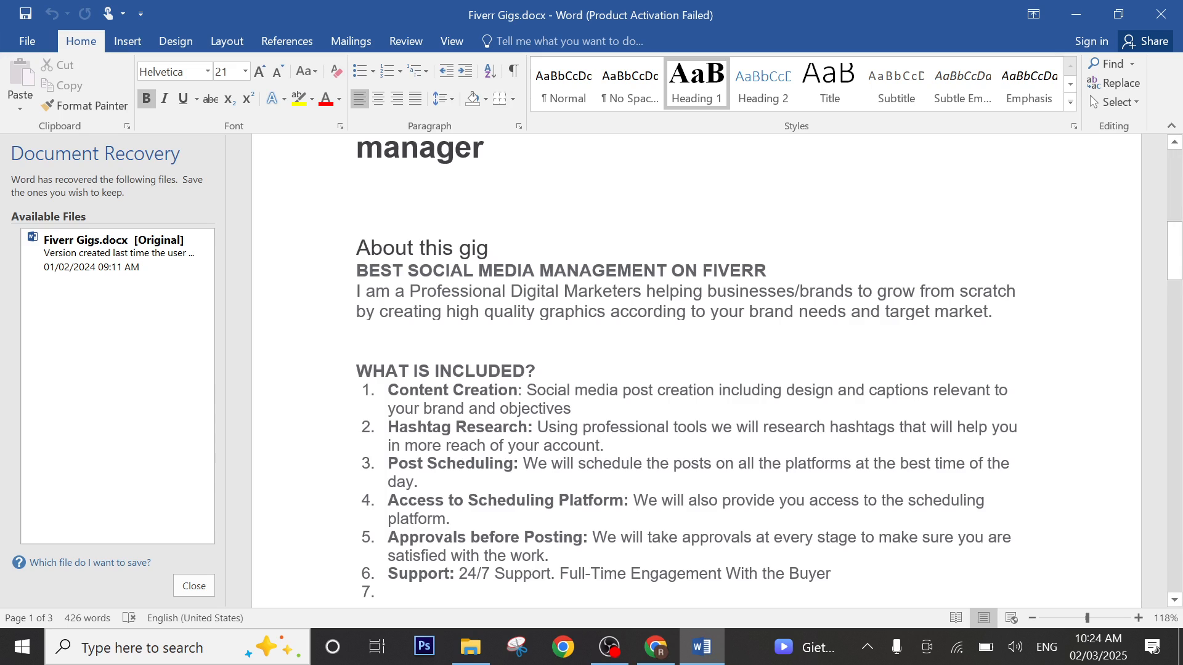
scroll(696, 371, "up", 2)
scroll(696, 370, "up", 4)
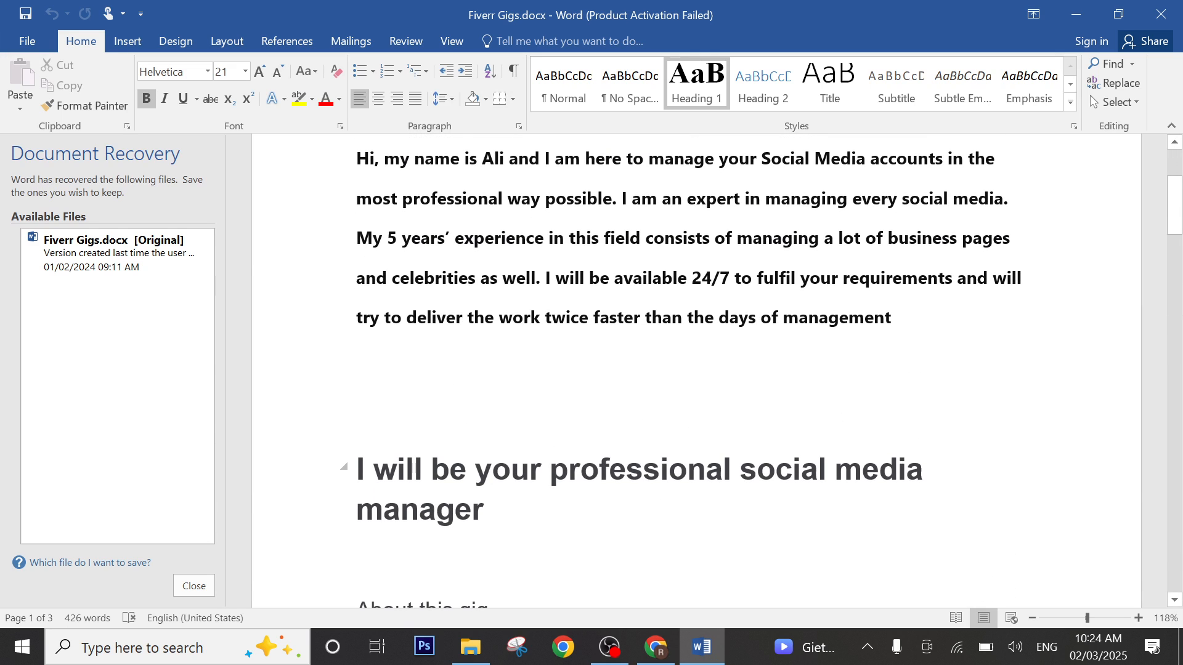
left_click_drag(432, 470, 484, 511)
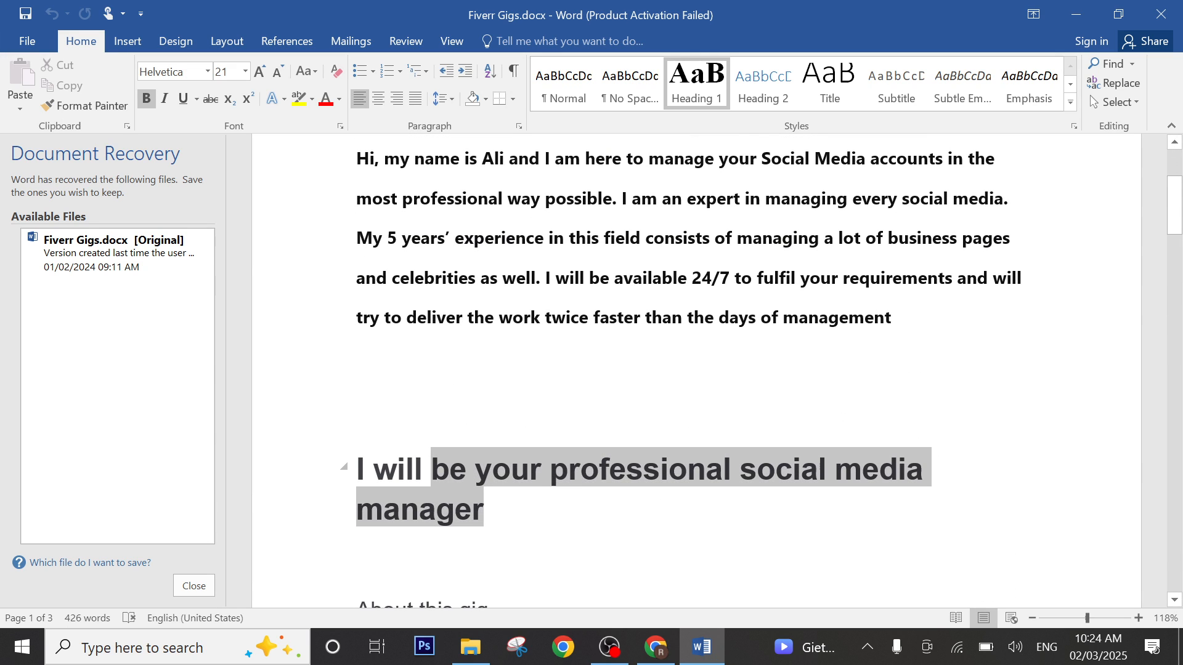
right_click(470, 476)
left_click(496, 226)
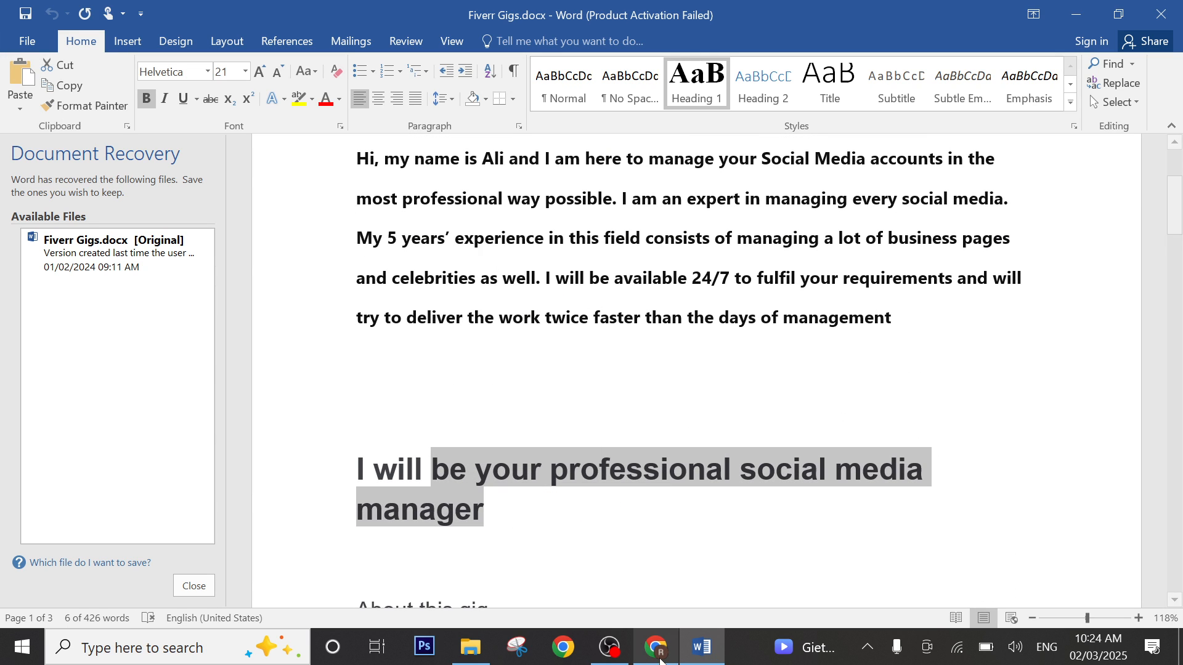
left_click(656, 647)
key("ctrl+v")
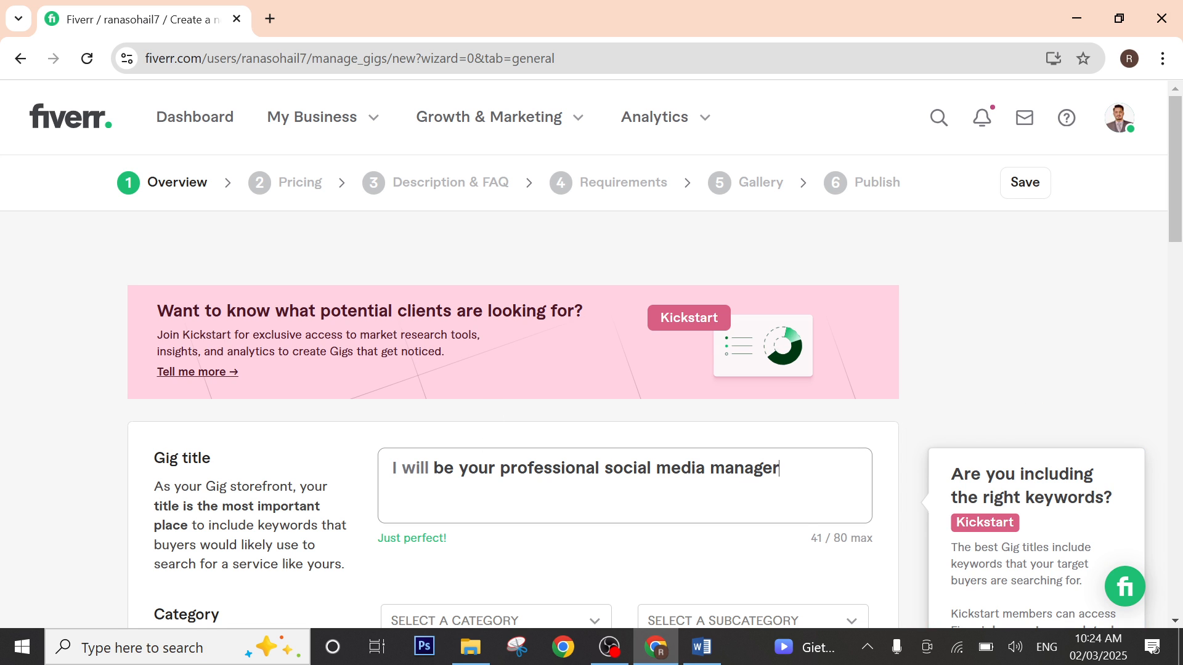
left_click_drag(467, 543, 394, 552)
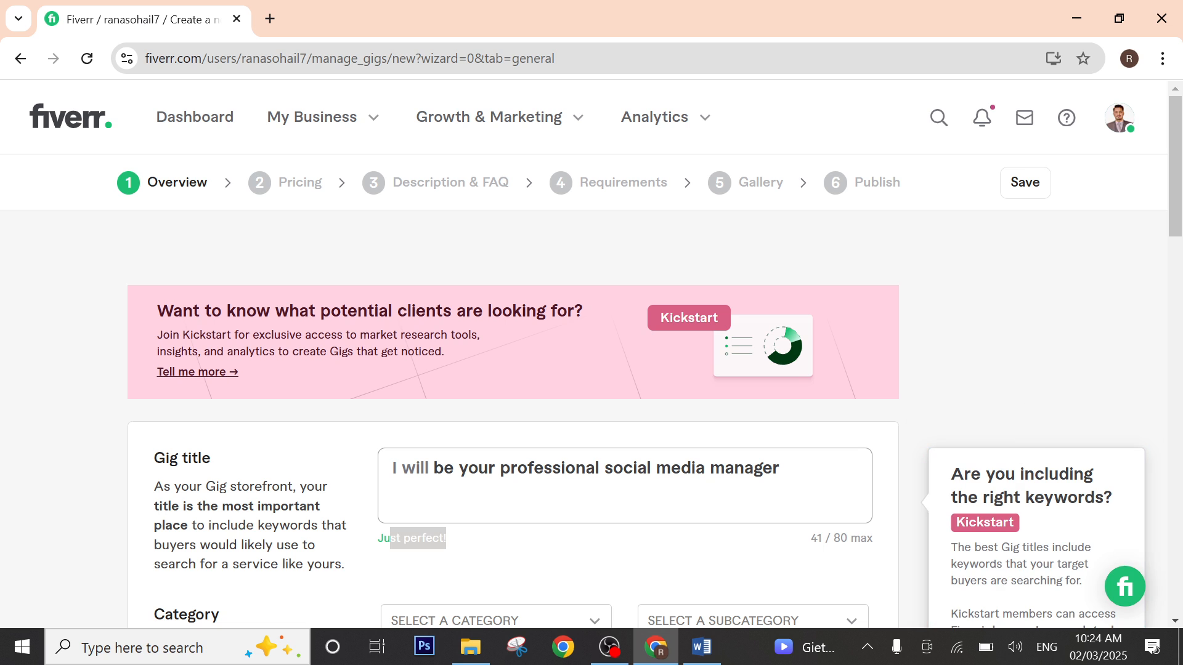
left_click(779, 470)
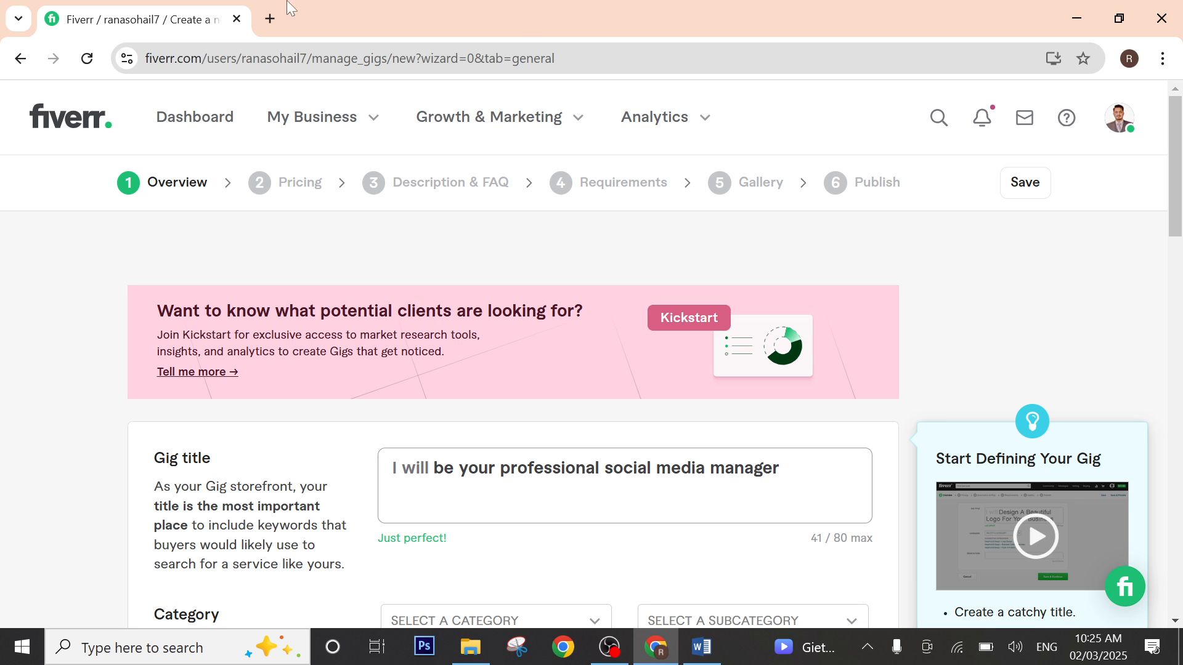
Step: Open chatgpt.com in a new browser tab beside the gig form
left_click(573, 648)
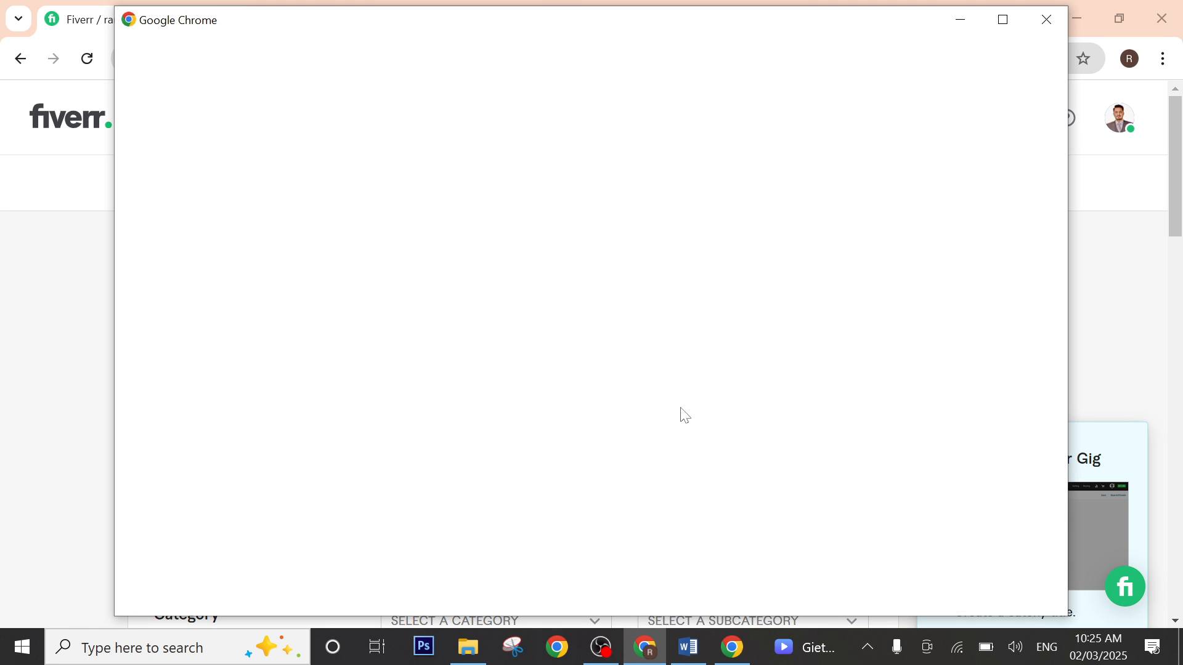
left_click(1049, 30)
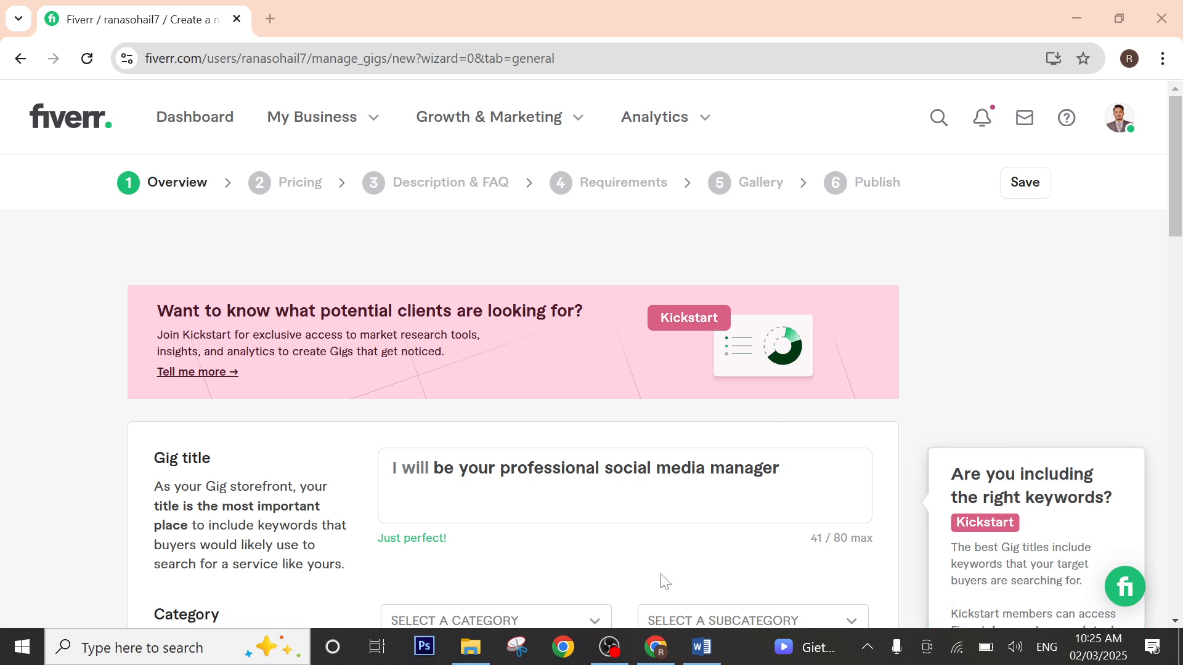
left_click(271, 20)
type("chatgpt.com")
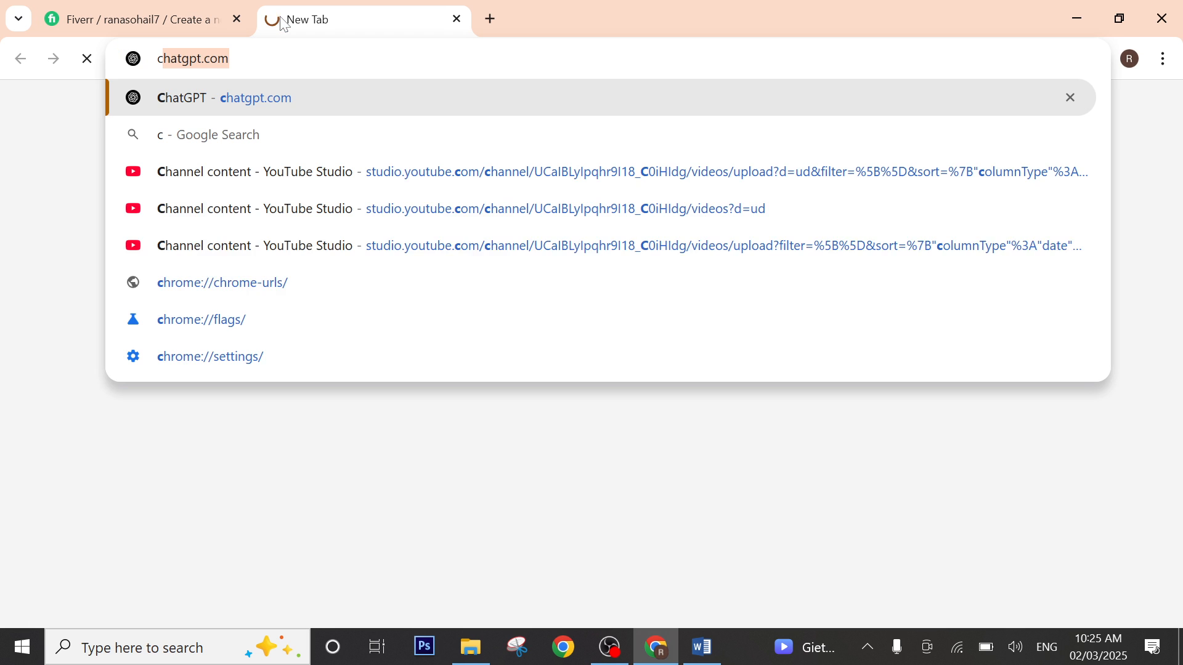
left_click(607, 97)
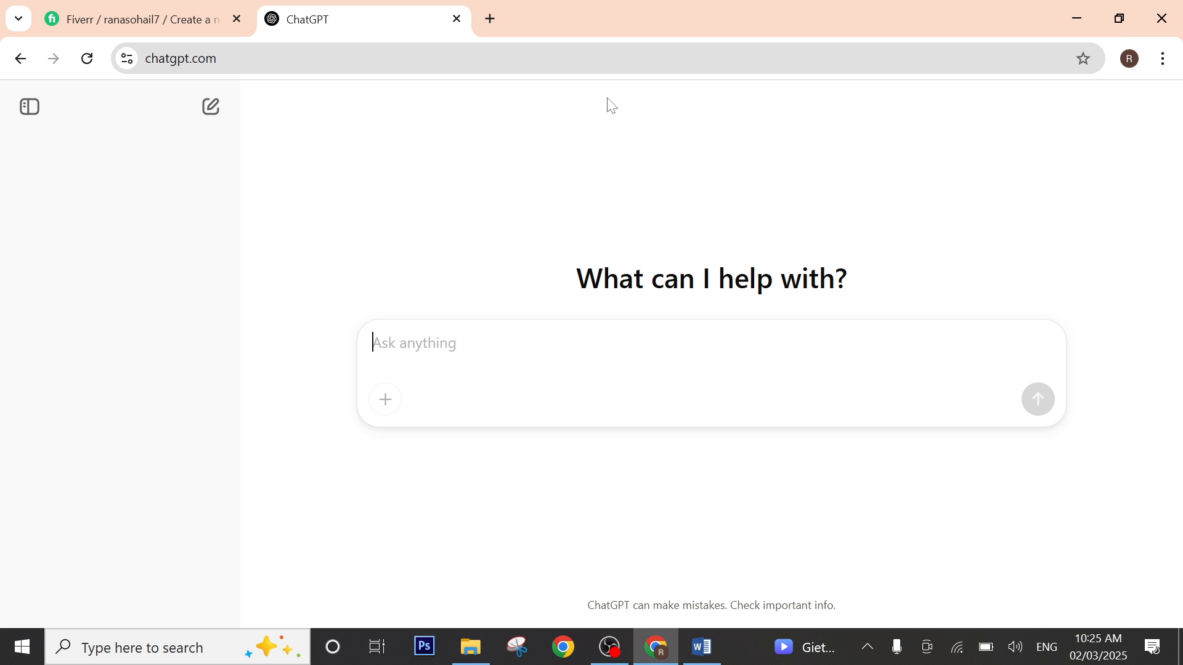
left_click(185, 20)
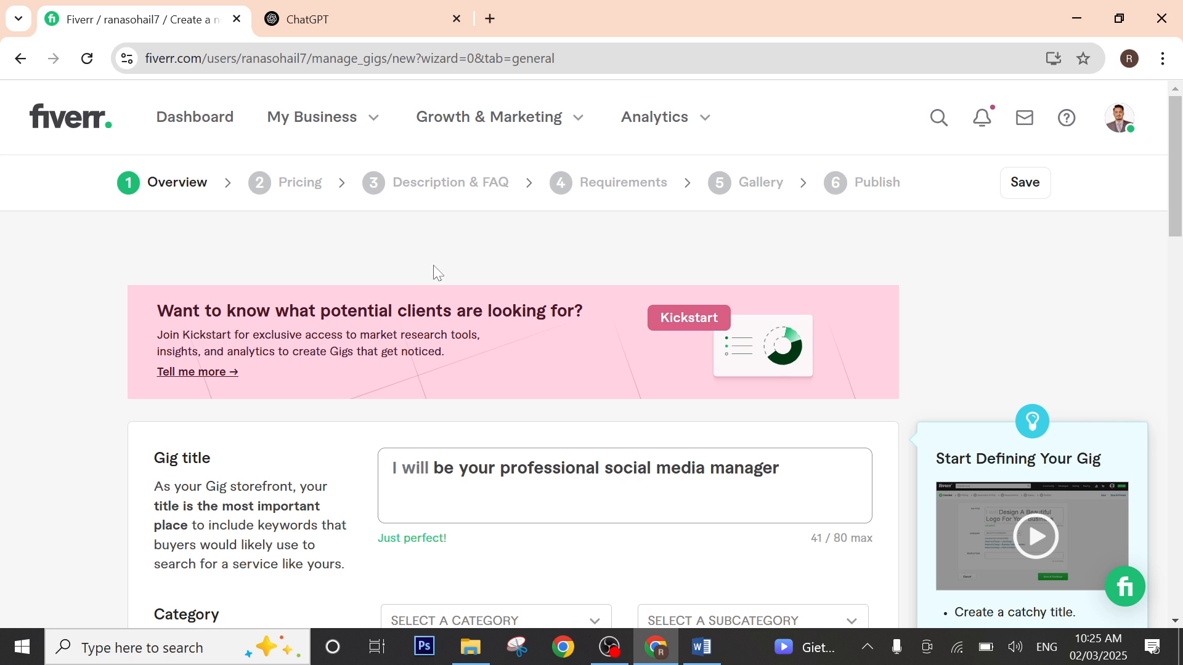
left_click(388, 8)
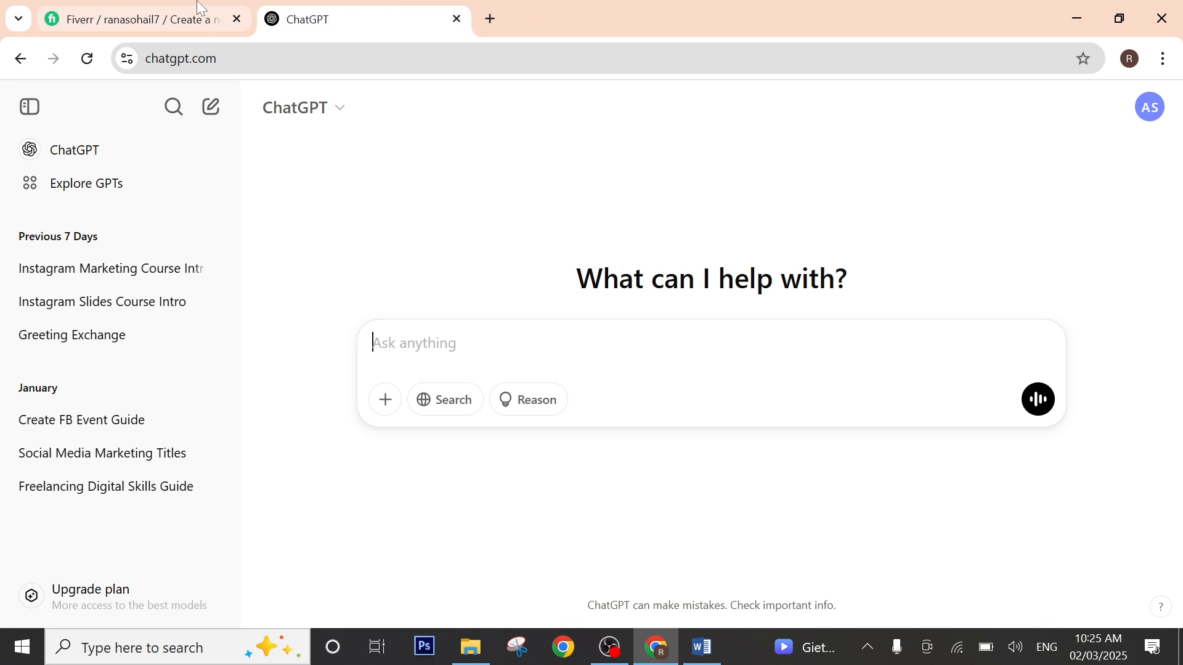
left_click(157, 24)
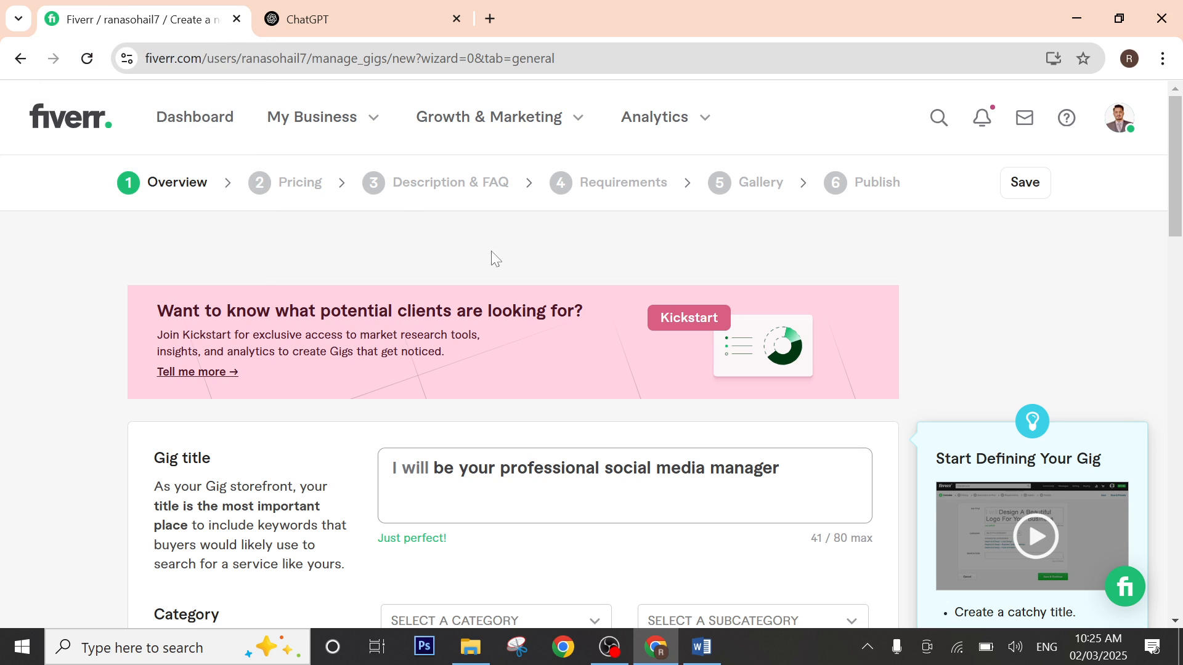
left_click(402, 18)
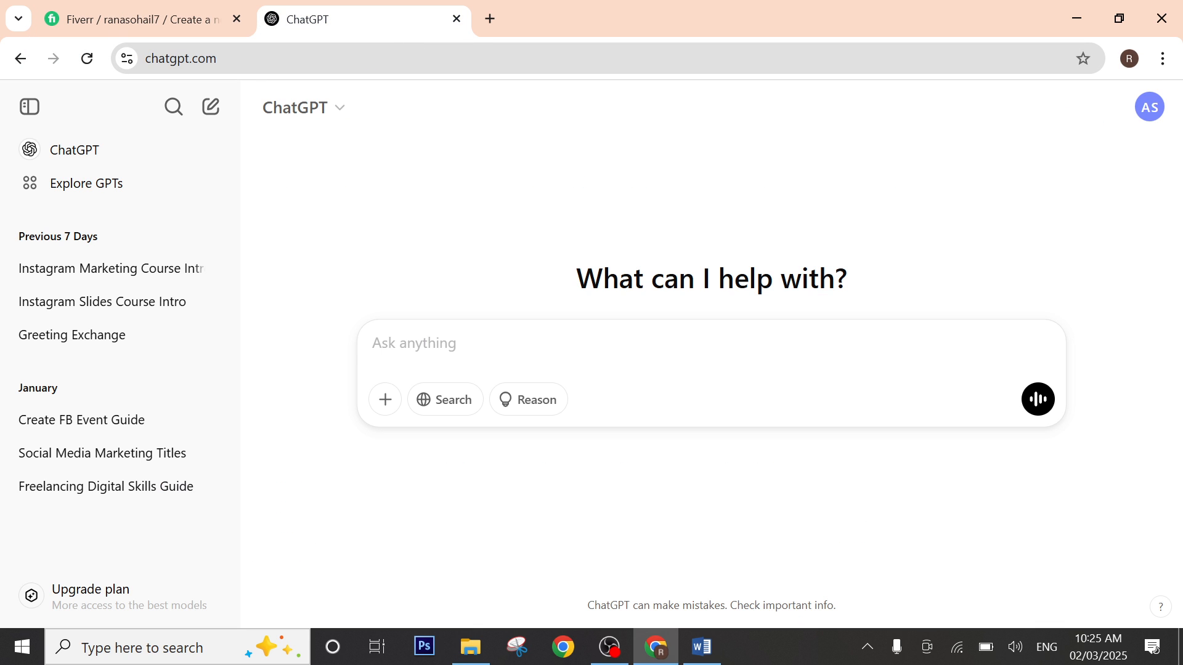
Step: Ask ChatGPT to "write social media manager fiverr gig title ideas"
type("soci")
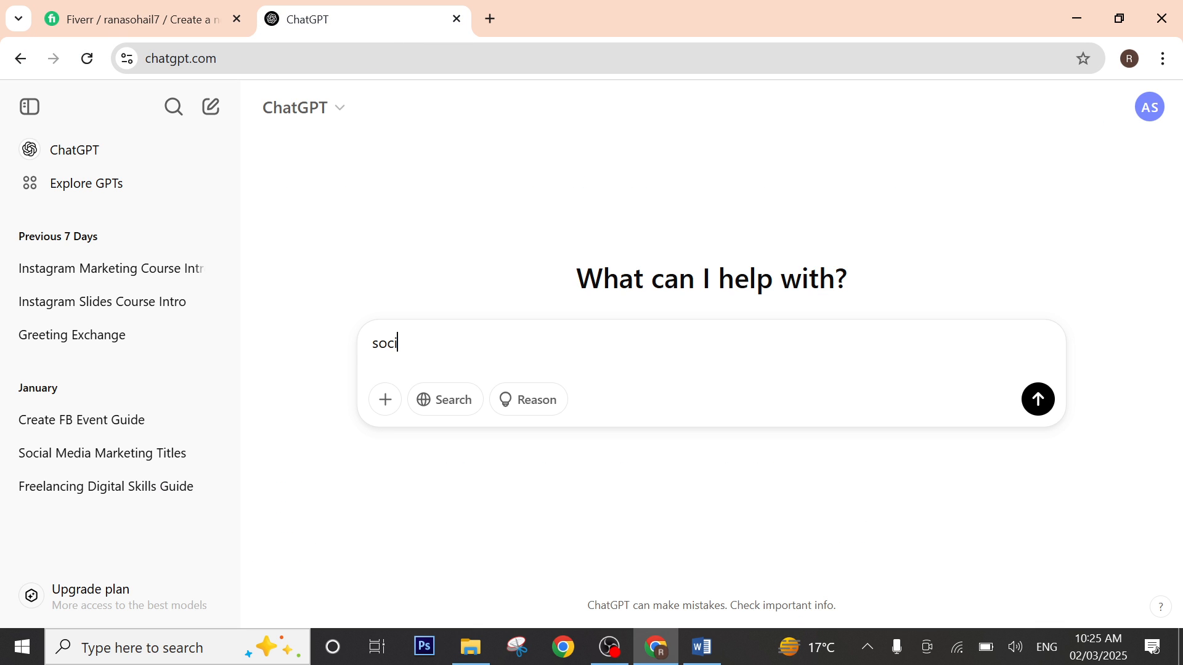
type("al medi")
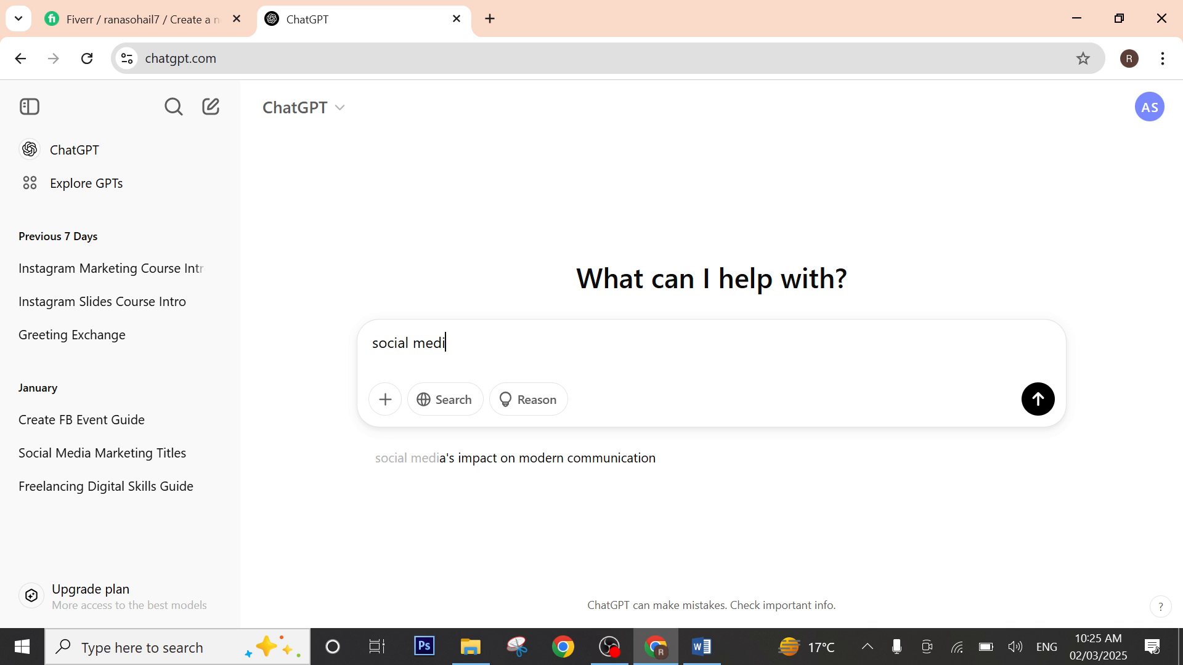
type("a manager ")
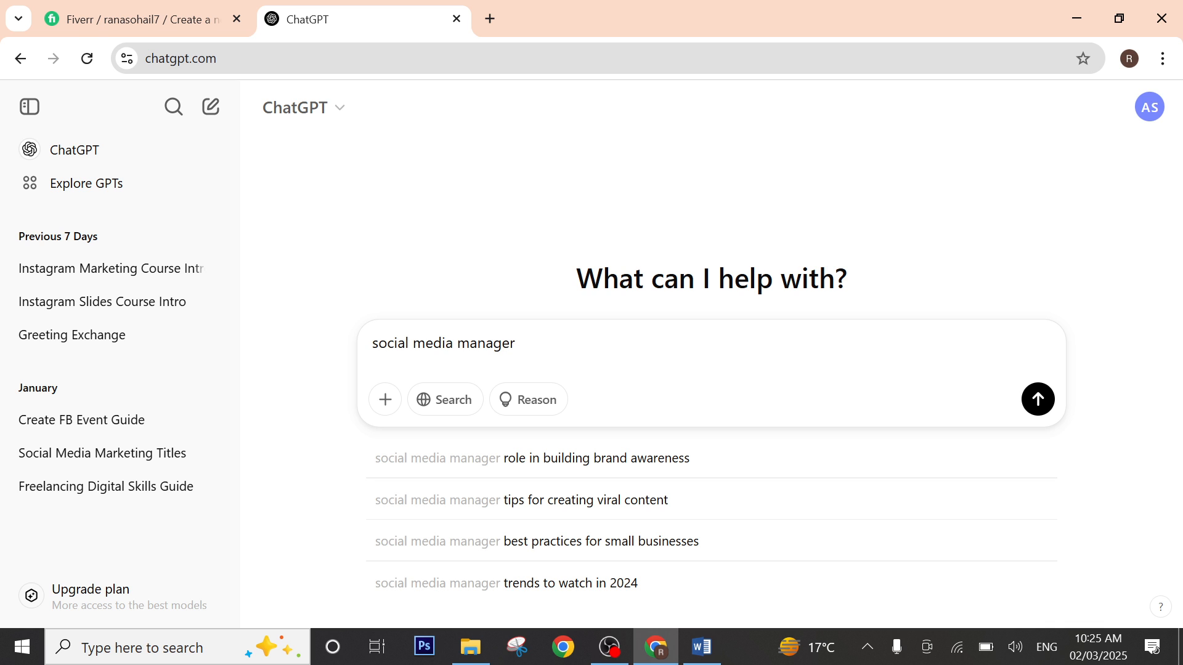
type("wri")
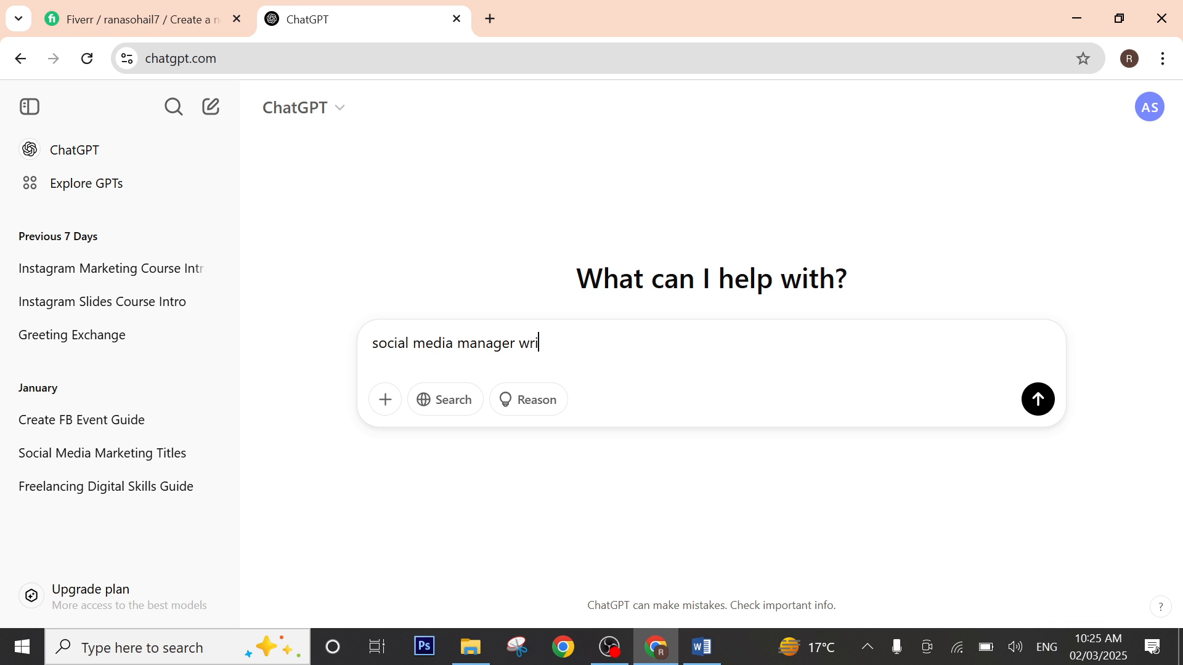
type("t#")
key("BackSpace")
key("BackSpace")
key("Left")
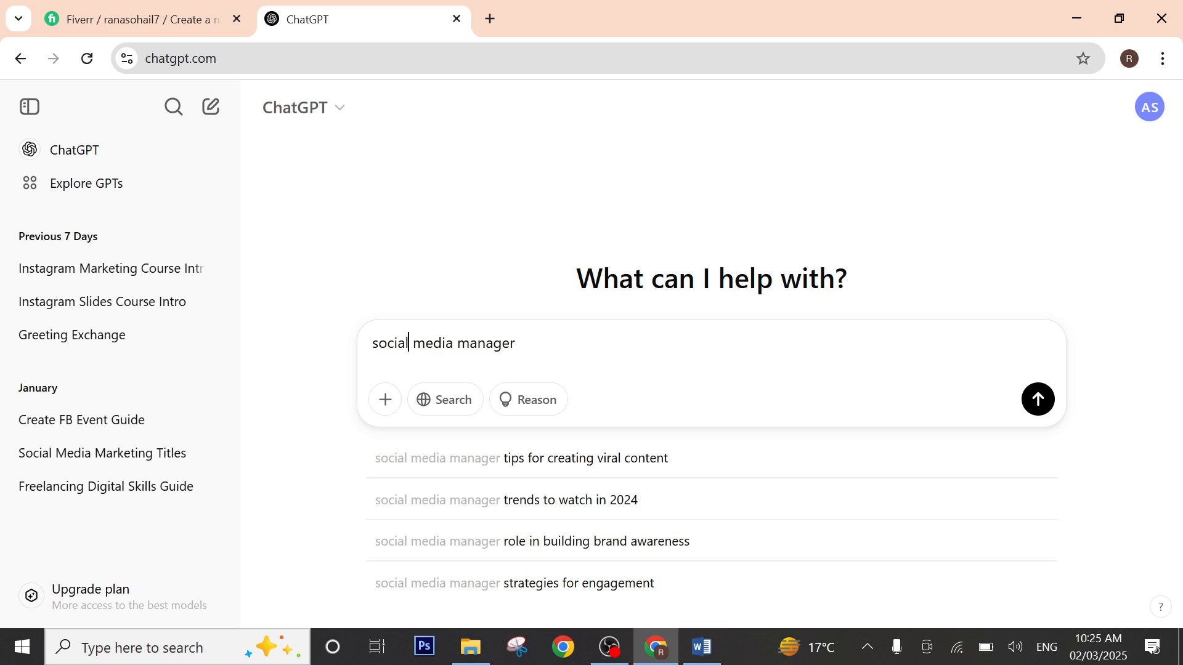
type("write")
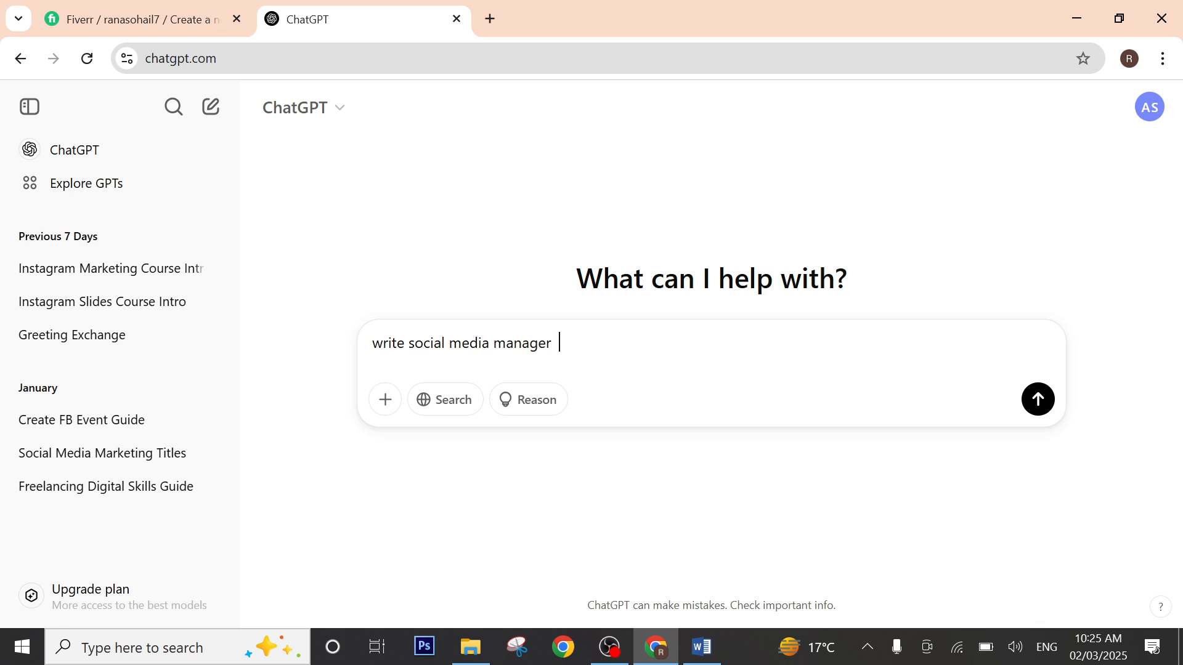
type("iverr")
type(" gigs")
key("BackSpace")
type("gs")
type(" tit")
type("le ide")
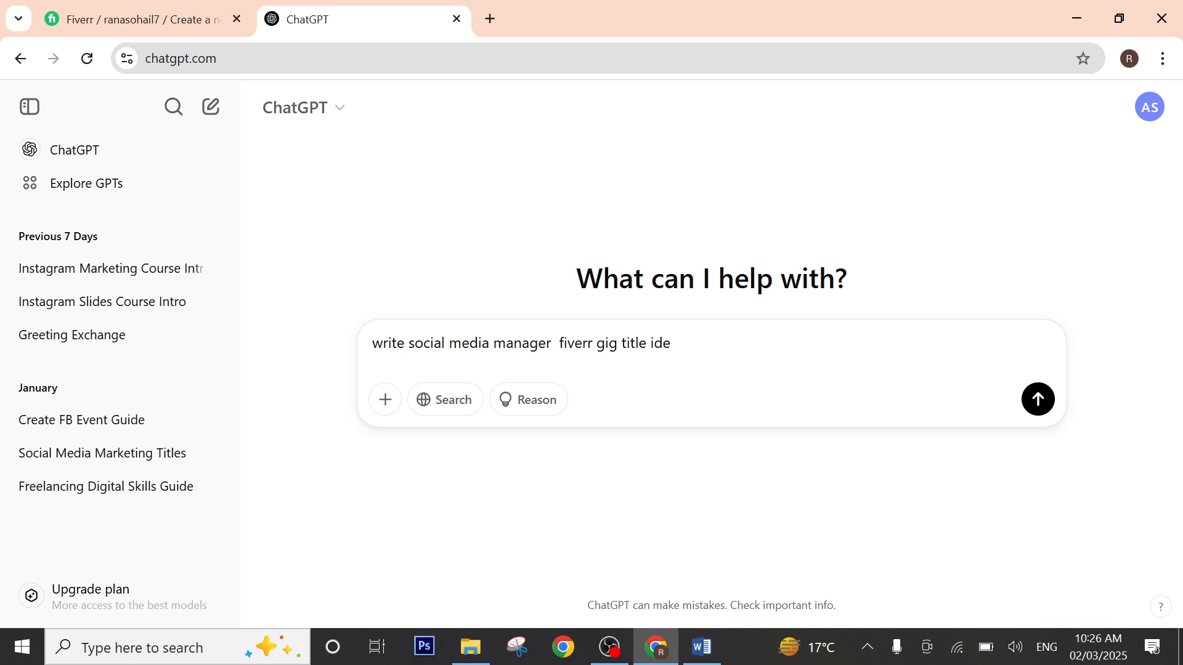
type("as")
key("Return")
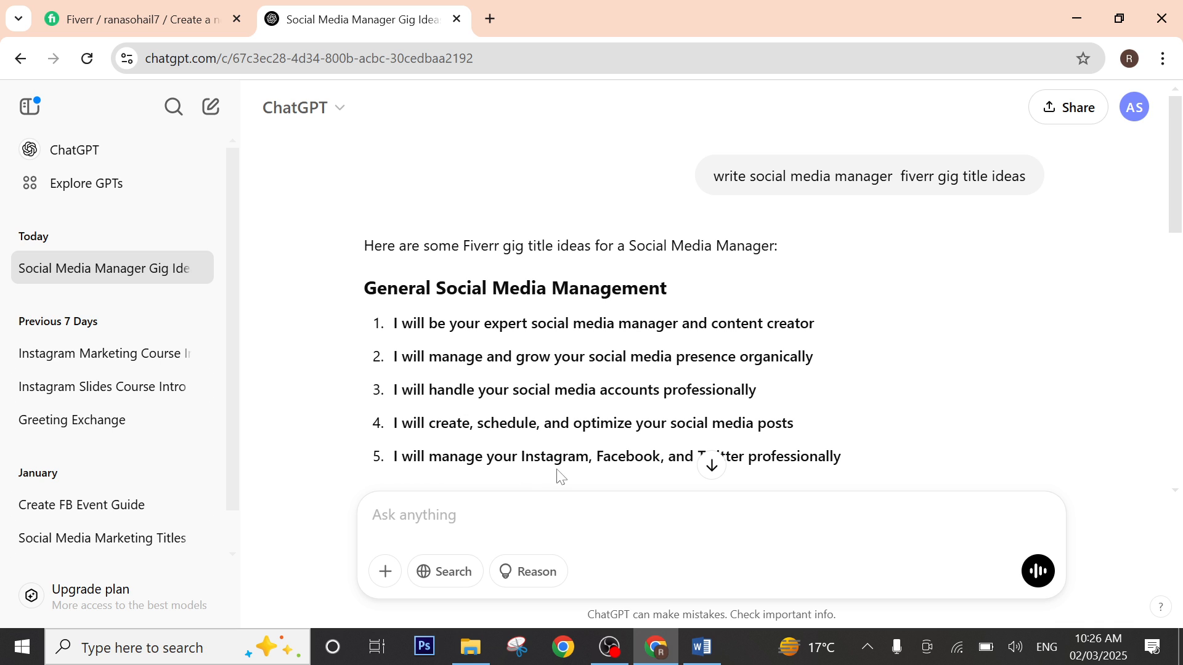
Step: Look through ChatGPT's suggested gig titles across the different service groups
scroll(709, 308, "down", 6)
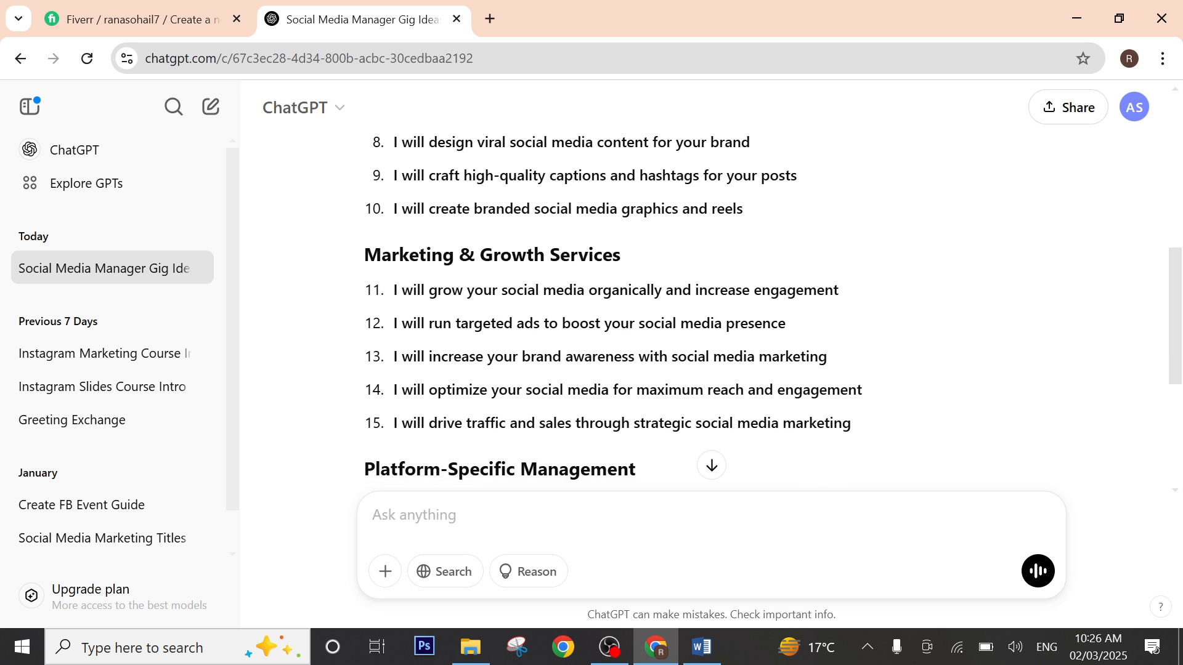
scroll(771, 327, "down", 4)
scroll(771, 327, "up", 8)
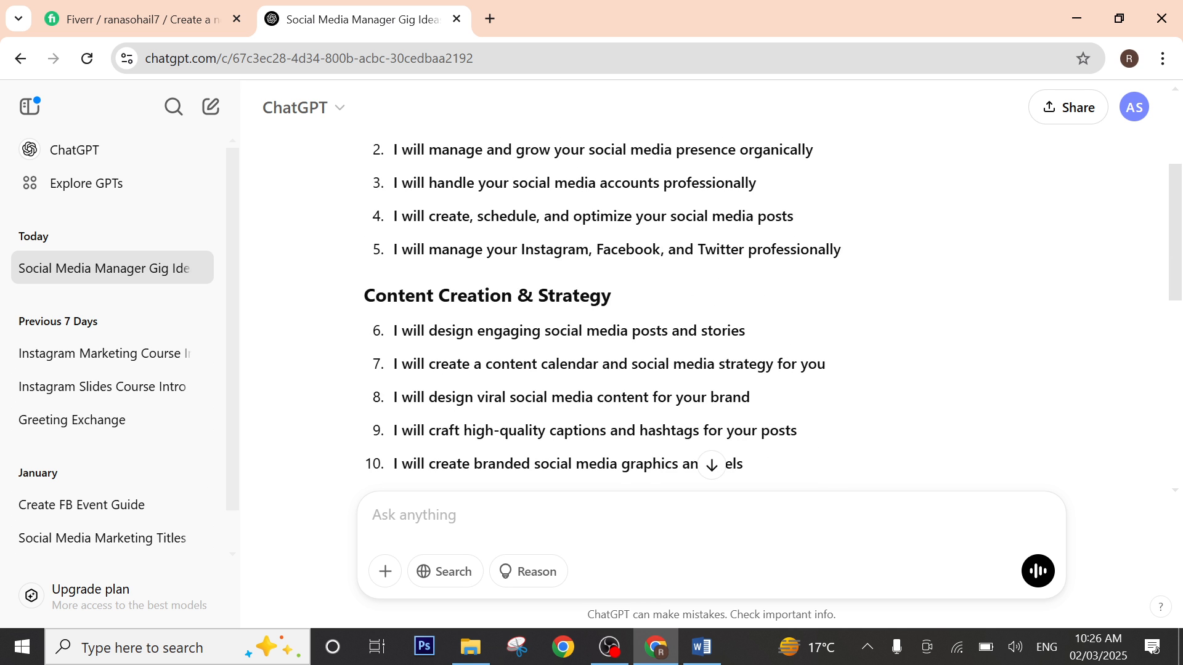
Step: Return to the Fiverr gig form and set the category to Digital Marketing with the subcategory Social Media Marketing
left_click(217, 2)
scroll(352, 467, "down", 3)
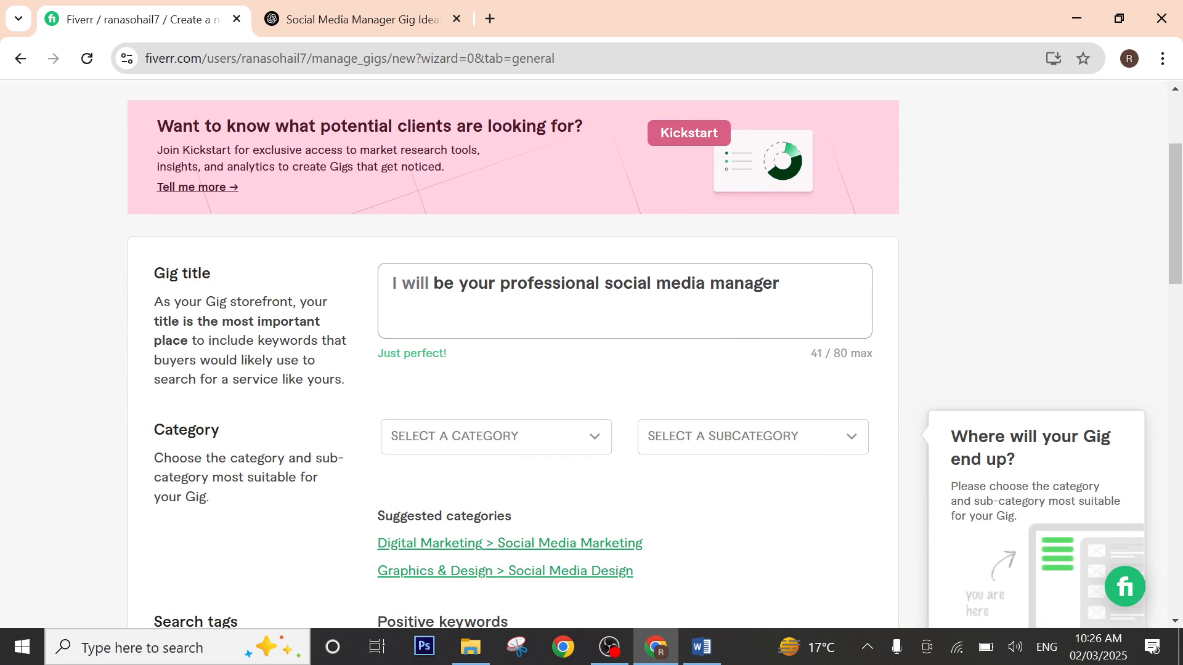
left_click(549, 449)
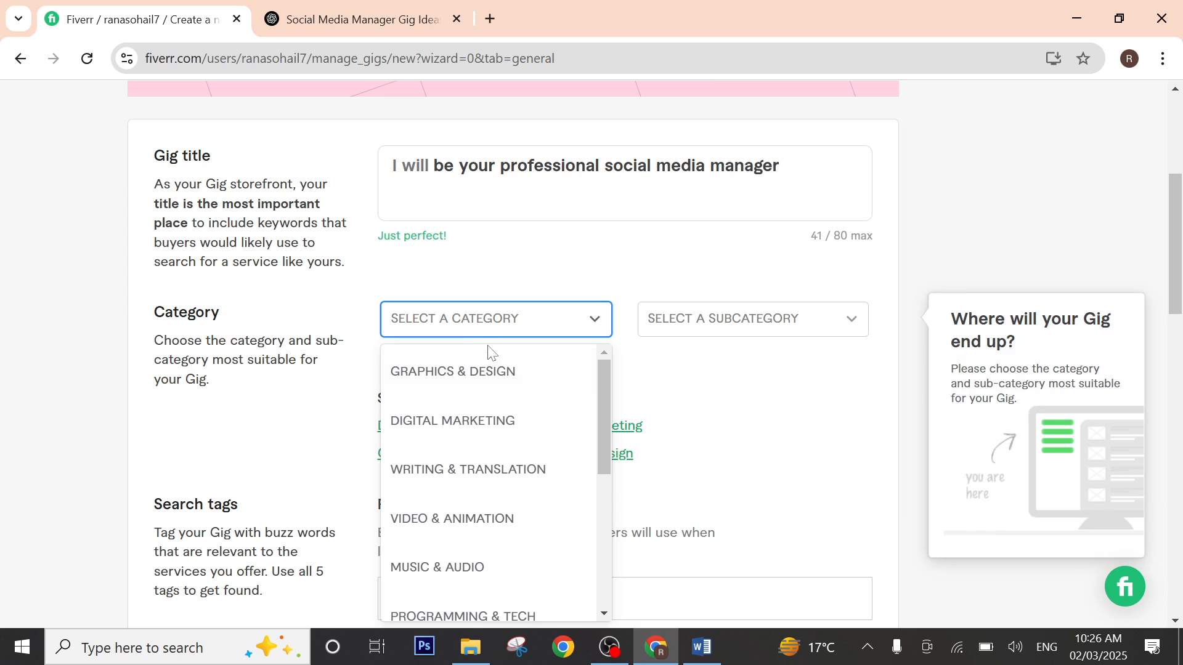
left_click(494, 419)
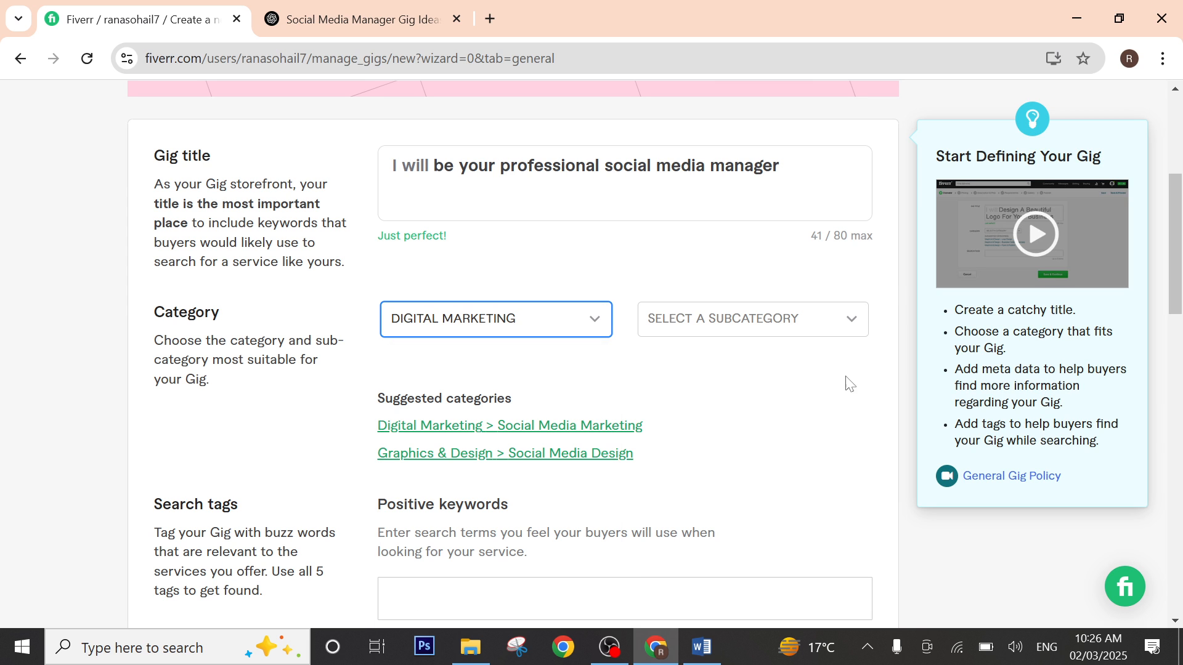
left_click(821, 327)
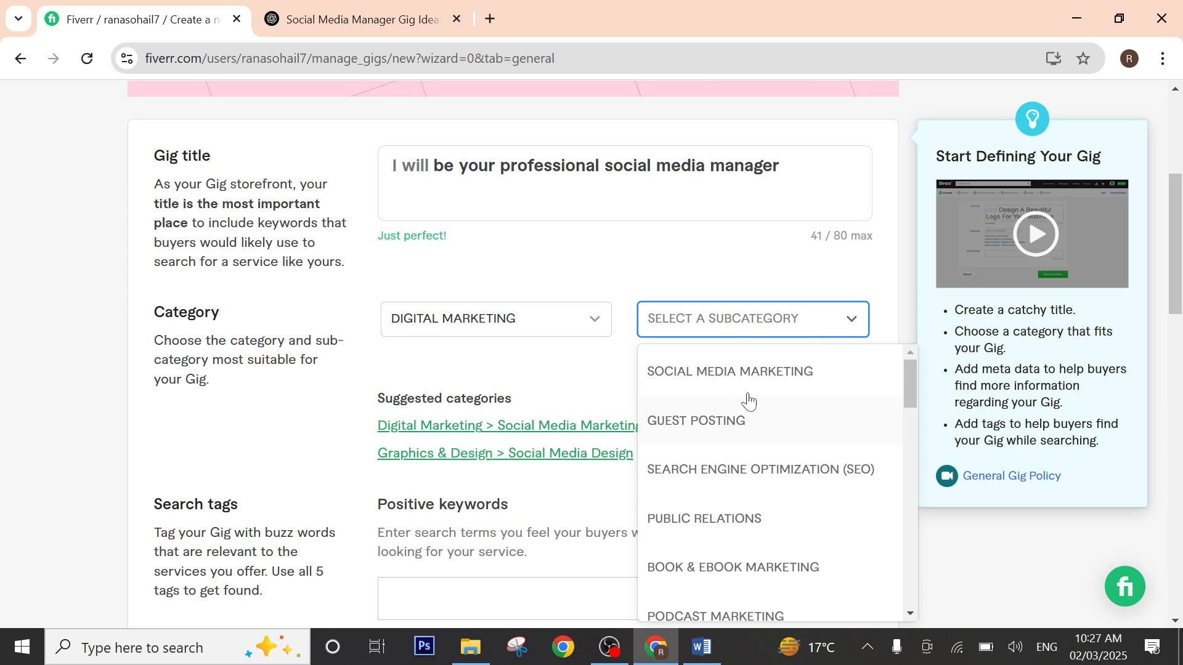
left_click(730, 372)
Step: Set the gig's service type to Social Media Management
scroll(542, 406, "down", 1)
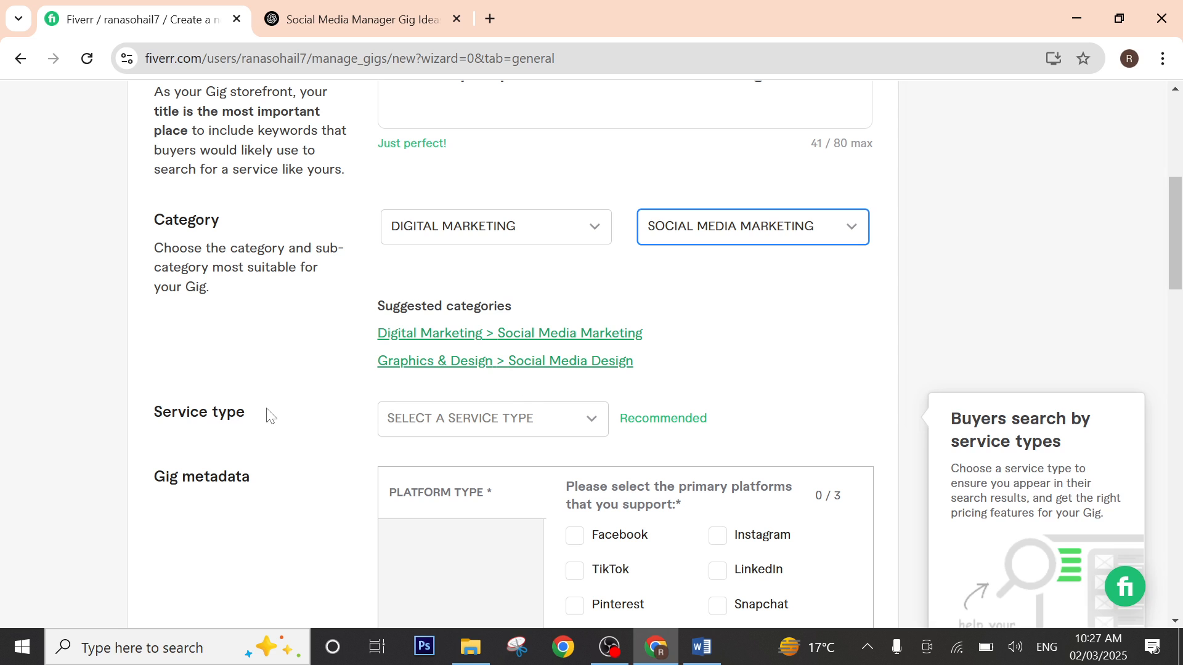
left_click(544, 425)
scroll(504, 444, "down", 1)
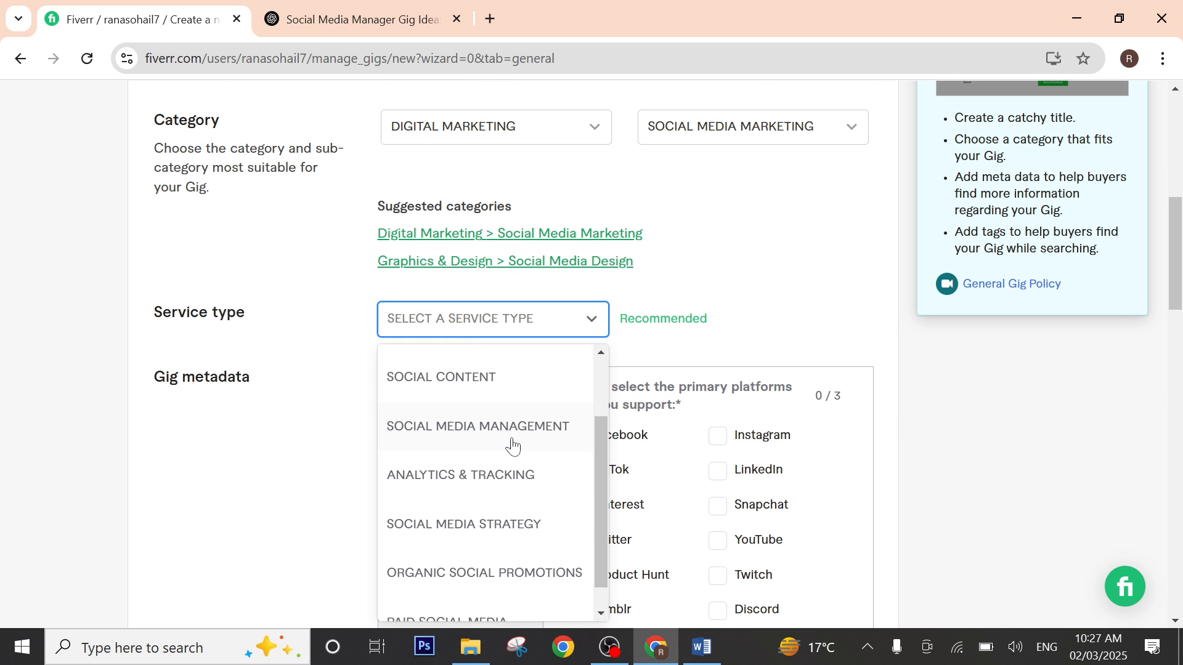
left_click(472, 447)
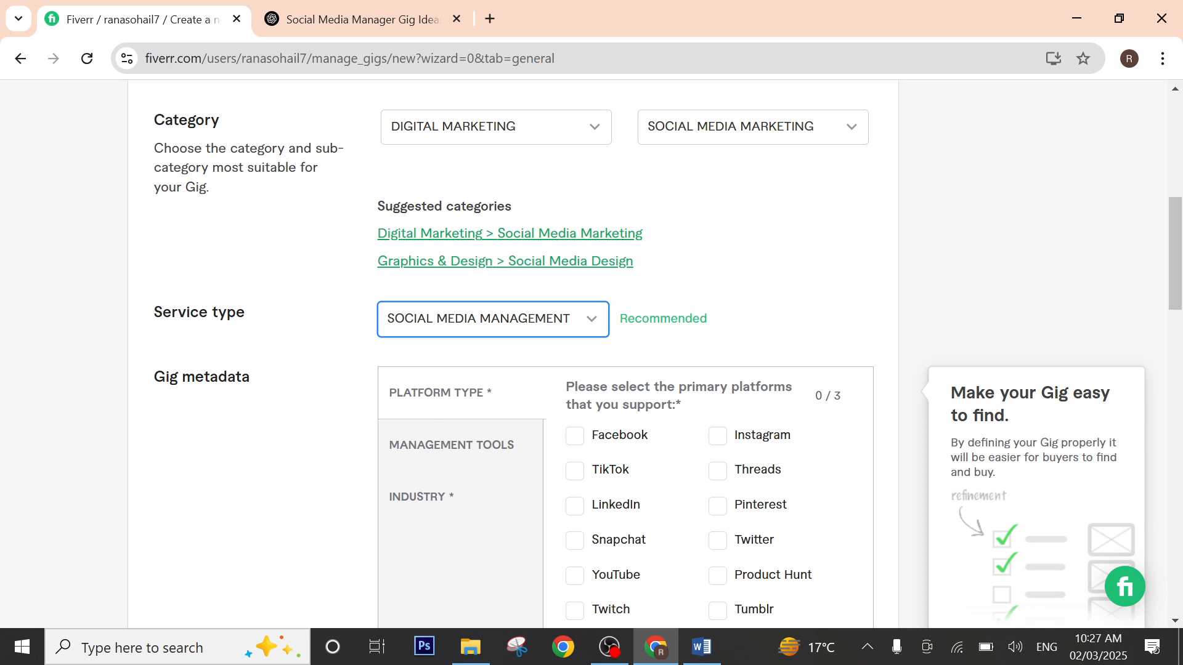
Step: Select Facebook, Instagram and Pinterest as the supported platforms in the gig metadata, and open the Industry section
left_click(576, 438)
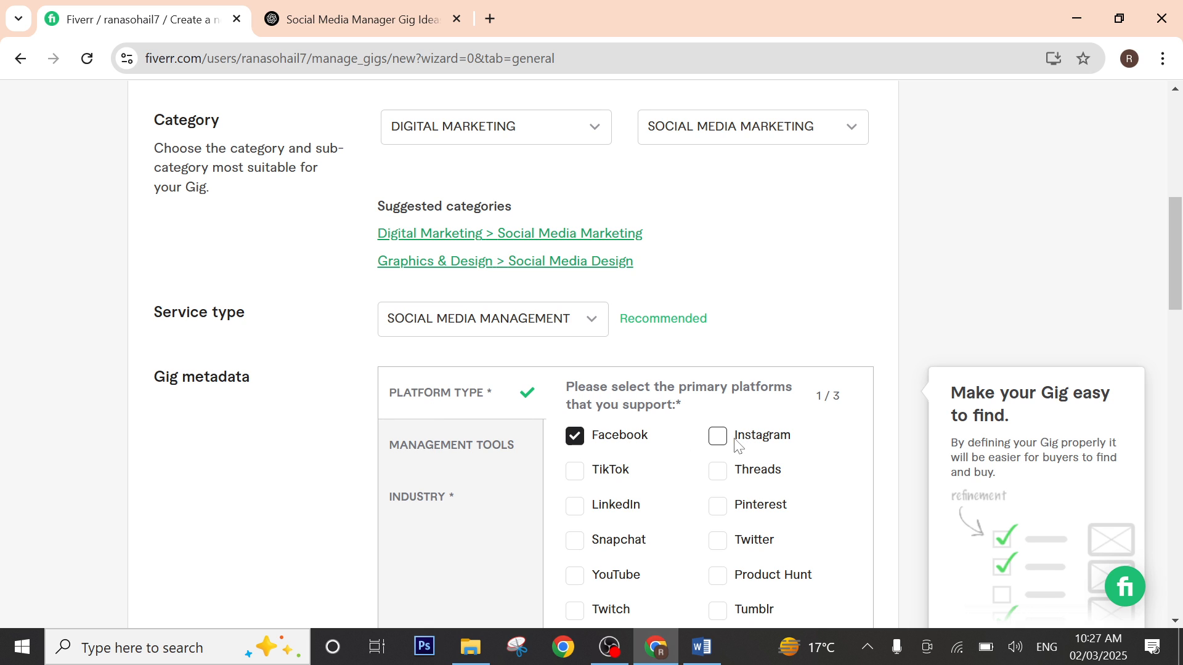
left_click(719, 435)
left_click(718, 509)
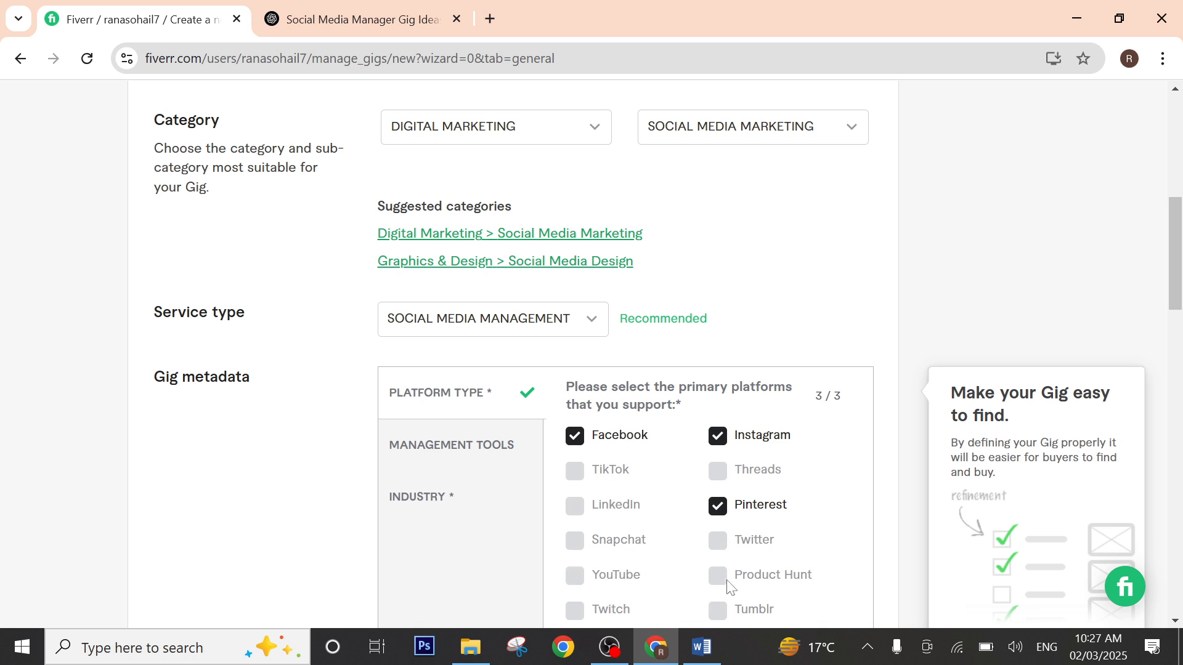
left_click(432, 500)
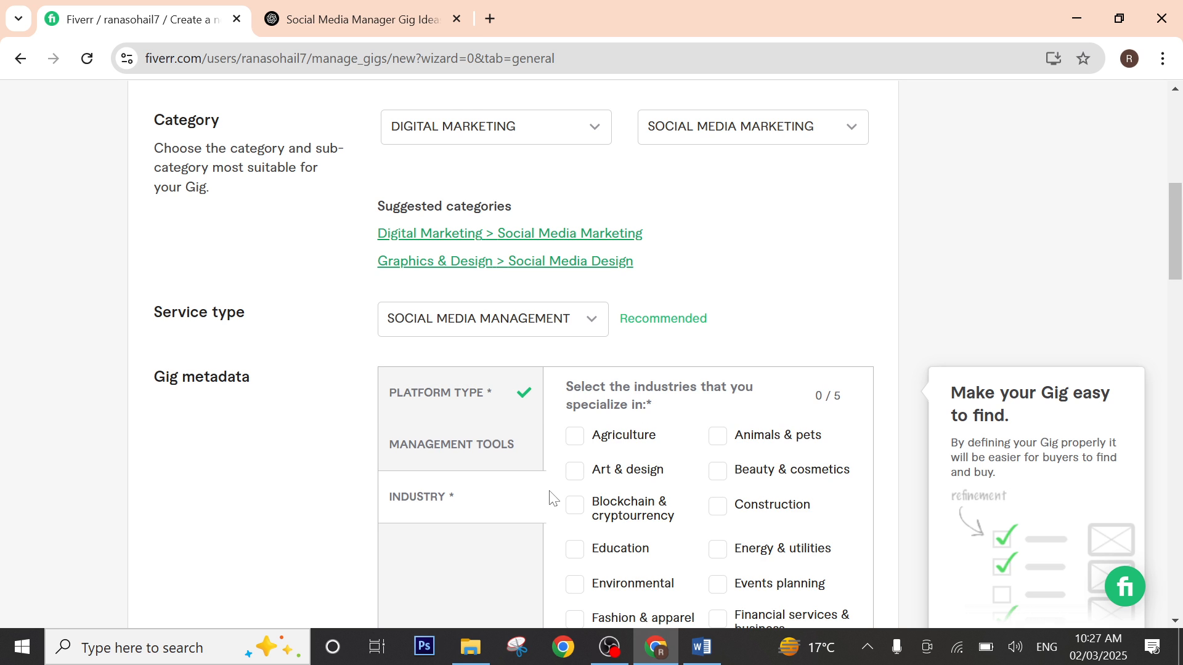
Step: Select Hootsuite and Buffer as the management tools in the gig metadata
scroll(548, 493, "down", 1)
left_click(483, 362)
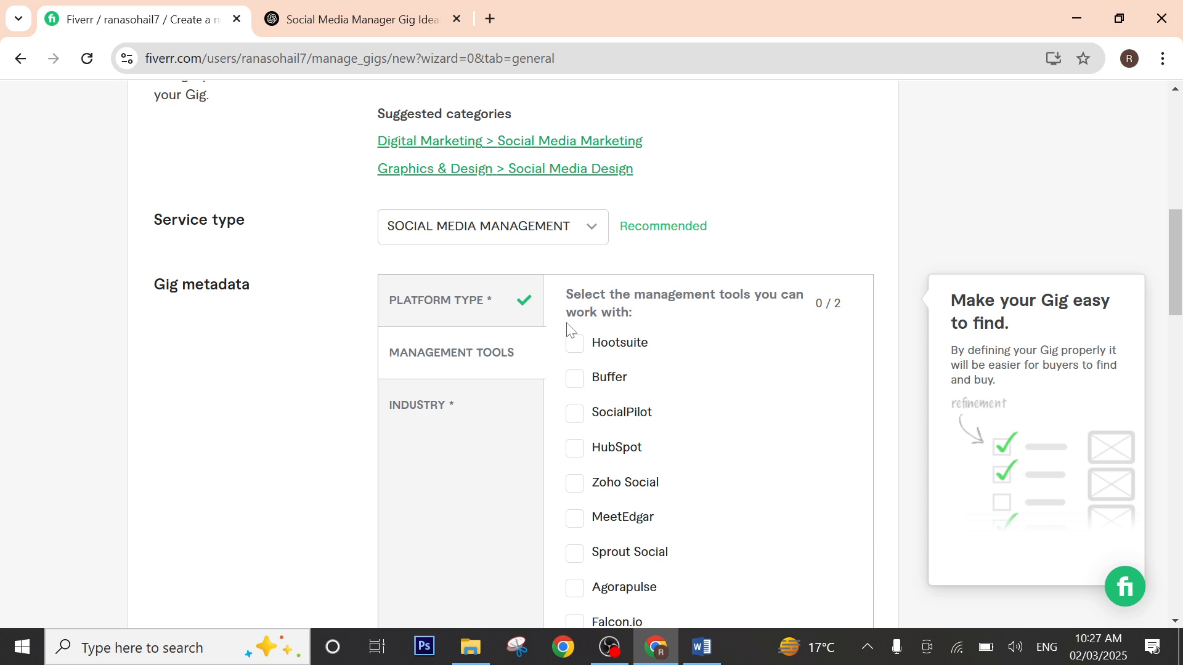
left_click(575, 345)
left_click(576, 382)
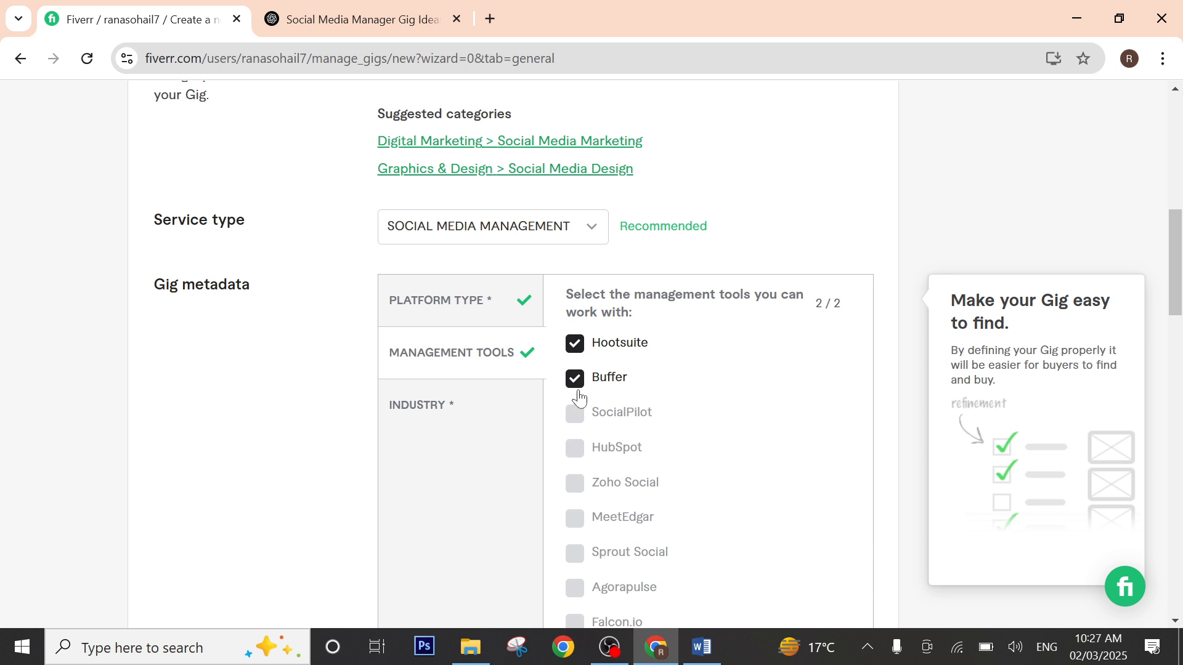
Step: In the Industry metadata, select Marketing & advertising and Writing & publishing as specializations
left_click(406, 409)
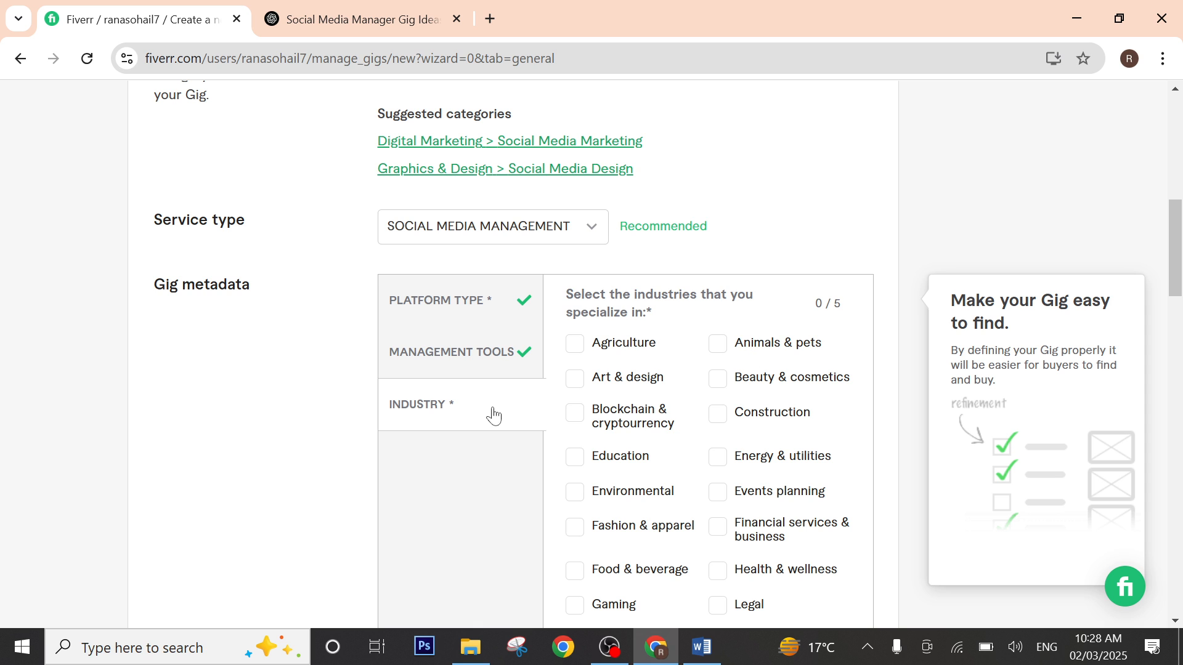
scroll(610, 443, "down", 3)
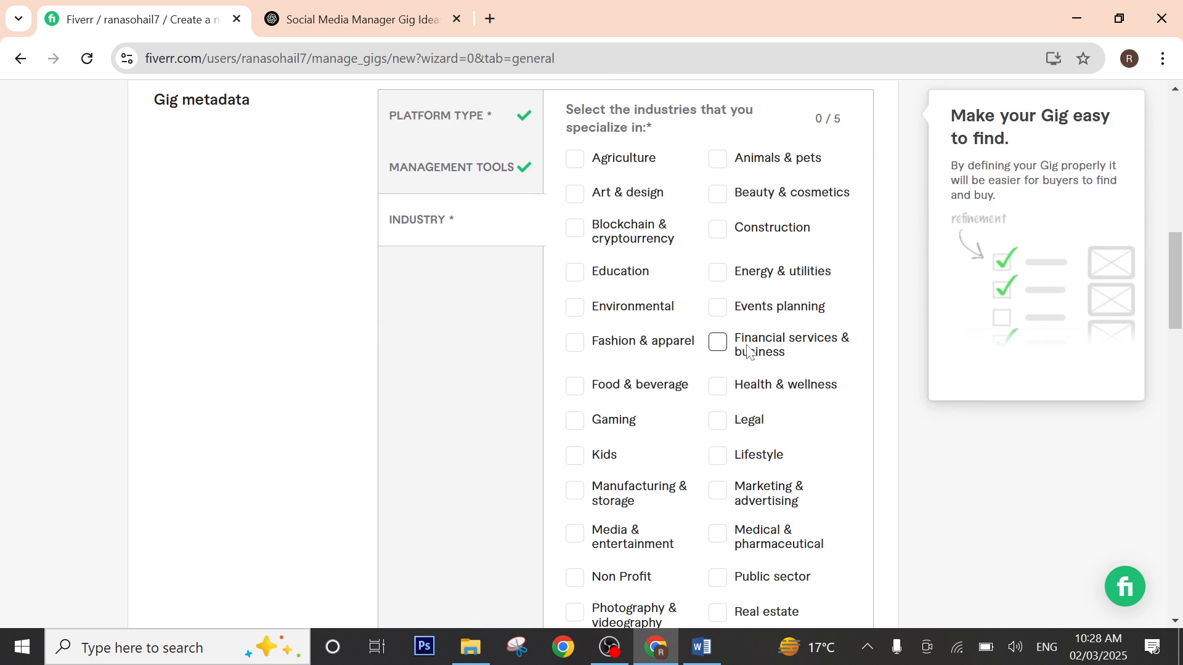
left_click(752, 491)
scroll(751, 491, "down", 3)
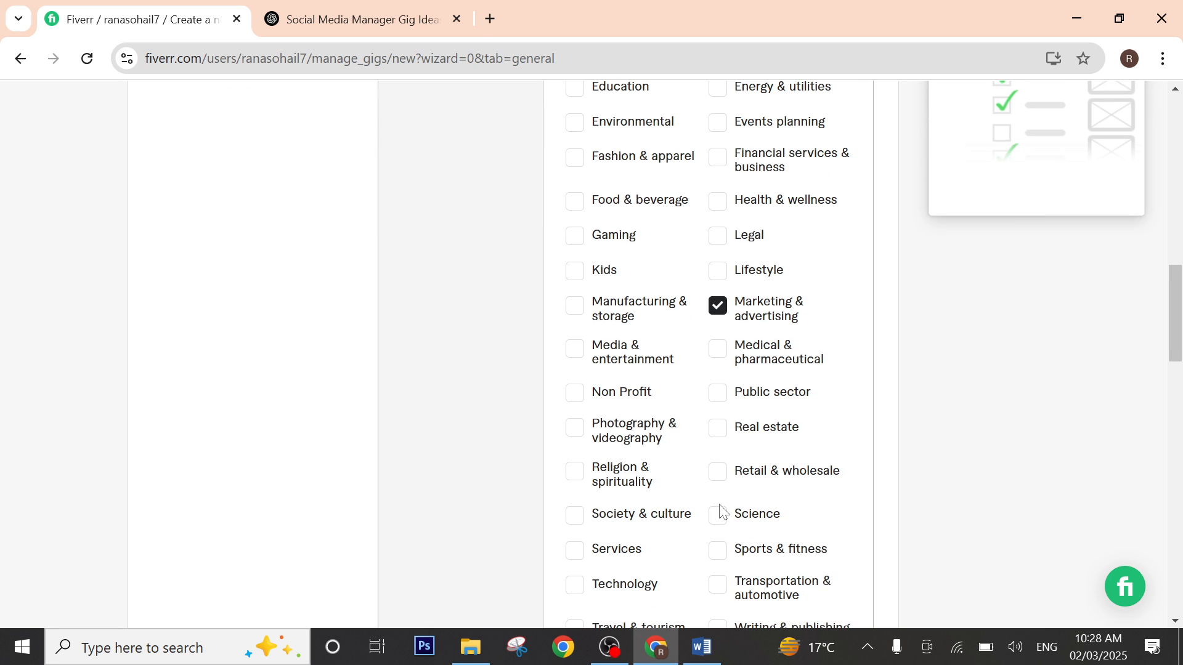
scroll(719, 512, "down", 2)
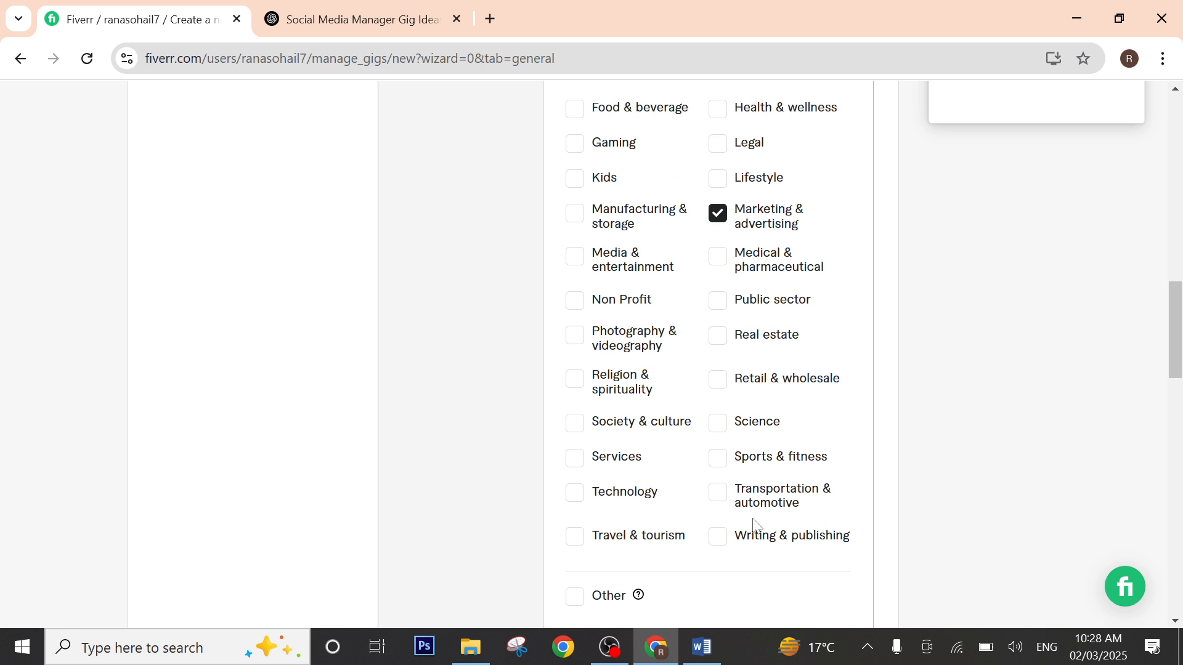
left_click(720, 542)
scroll(751, 521, "up", 3)
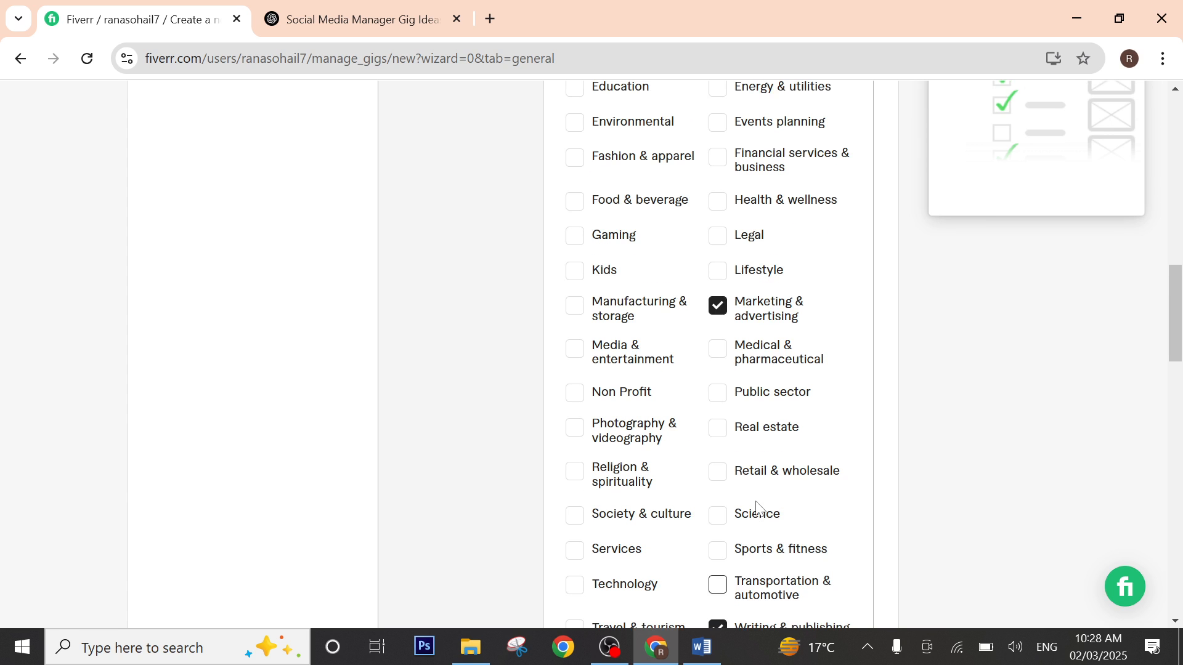
Step: Look over the remaining industries and add Services to the selected specializations
scroll(747, 521, "up", 2)
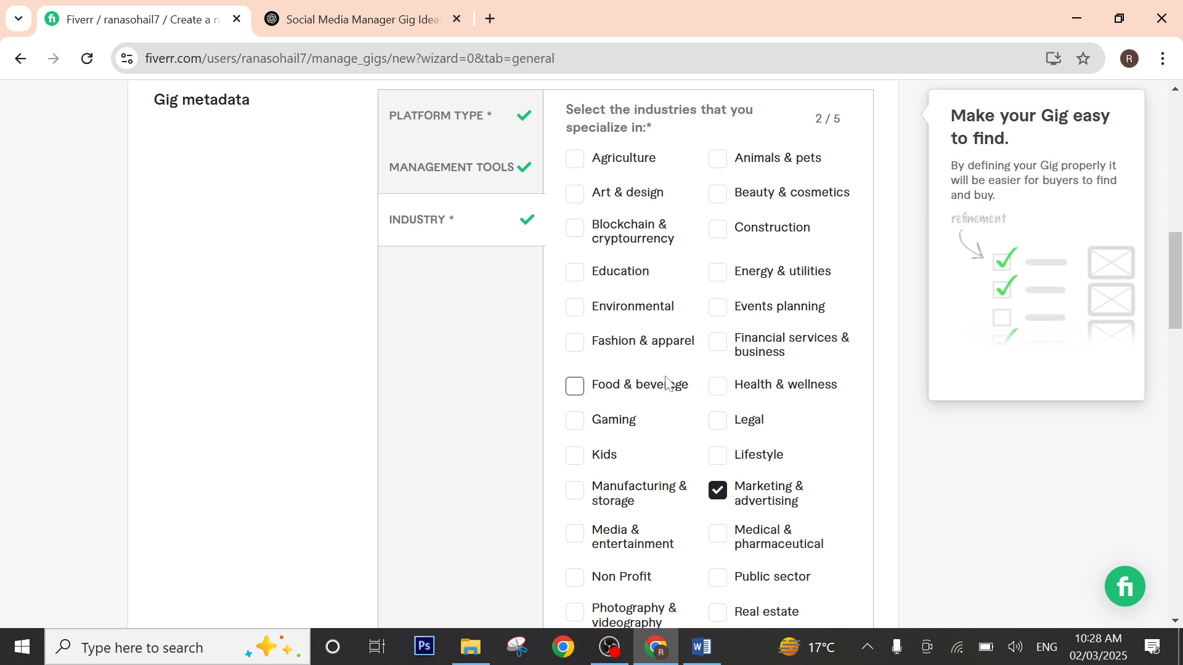
scroll(669, 378, "up", 1)
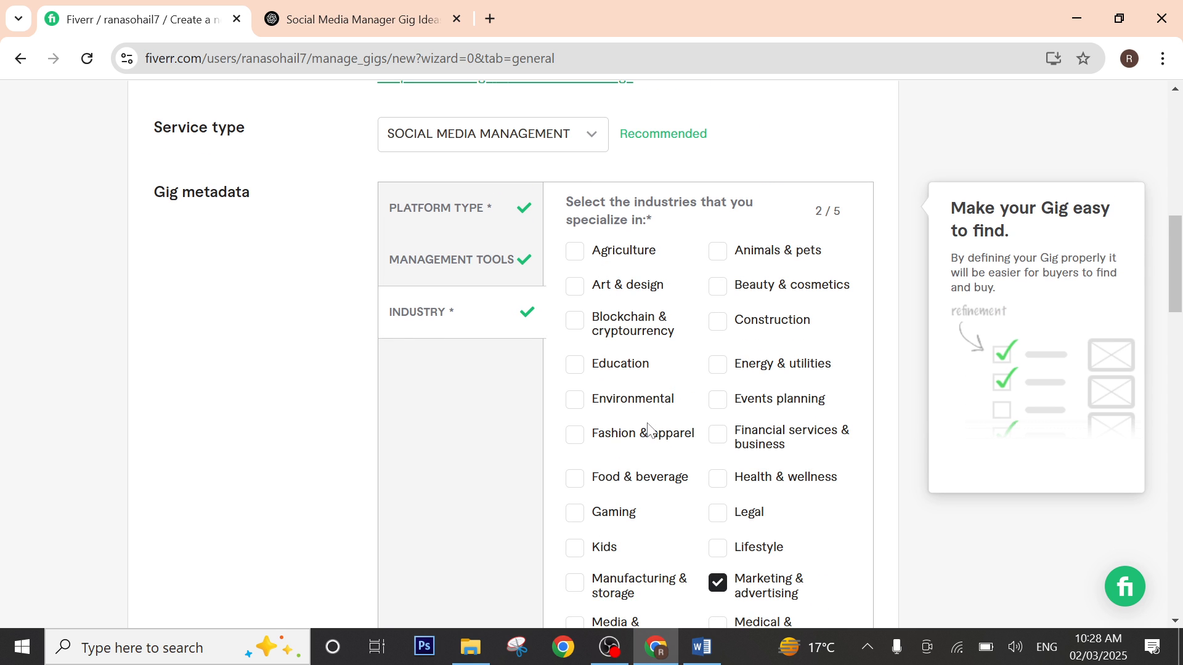
scroll(650, 430, "down", 1)
scroll(650, 430, "down", 1)
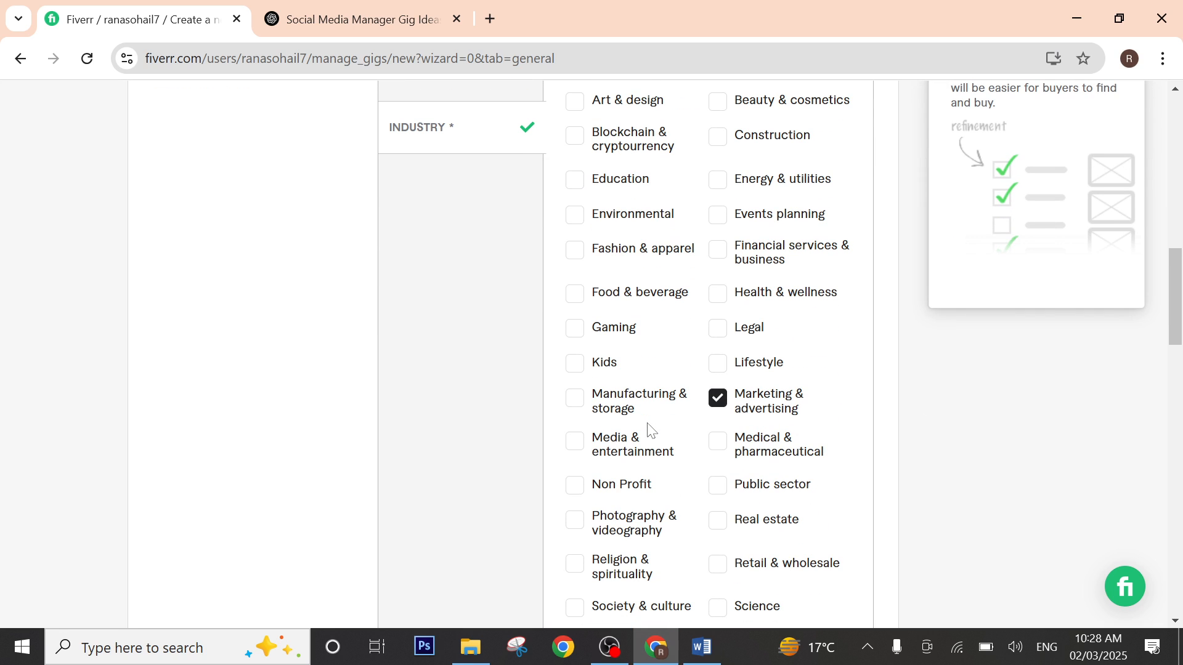
scroll(650, 439, "down", 1)
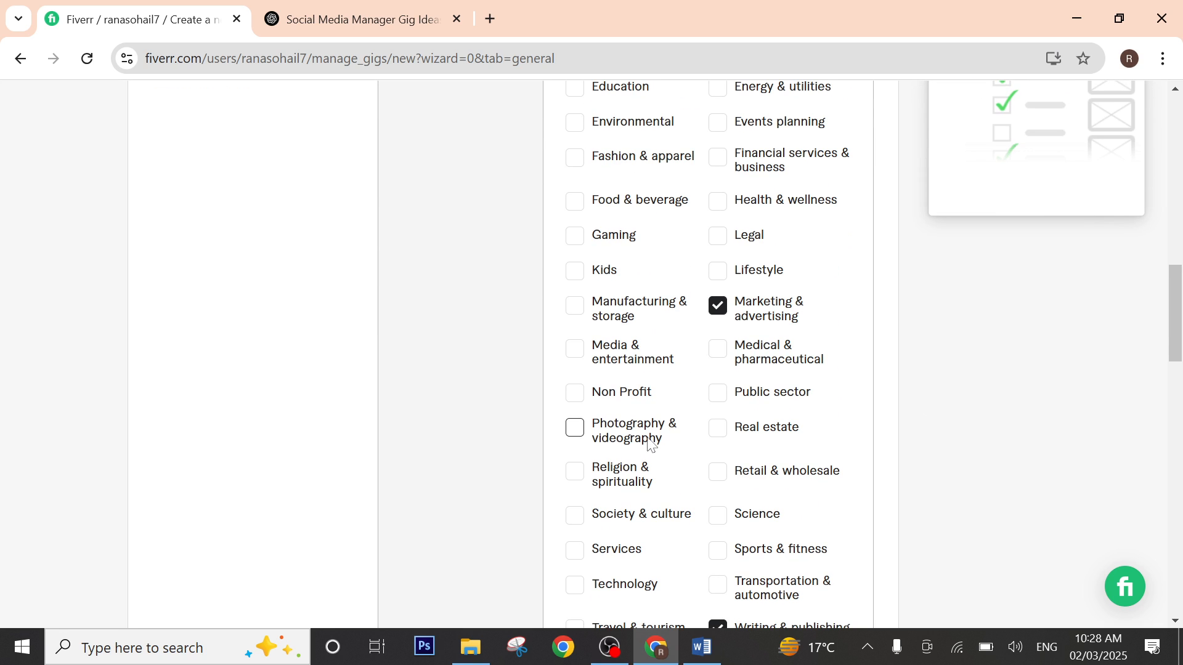
scroll(648, 440, "down", 1)
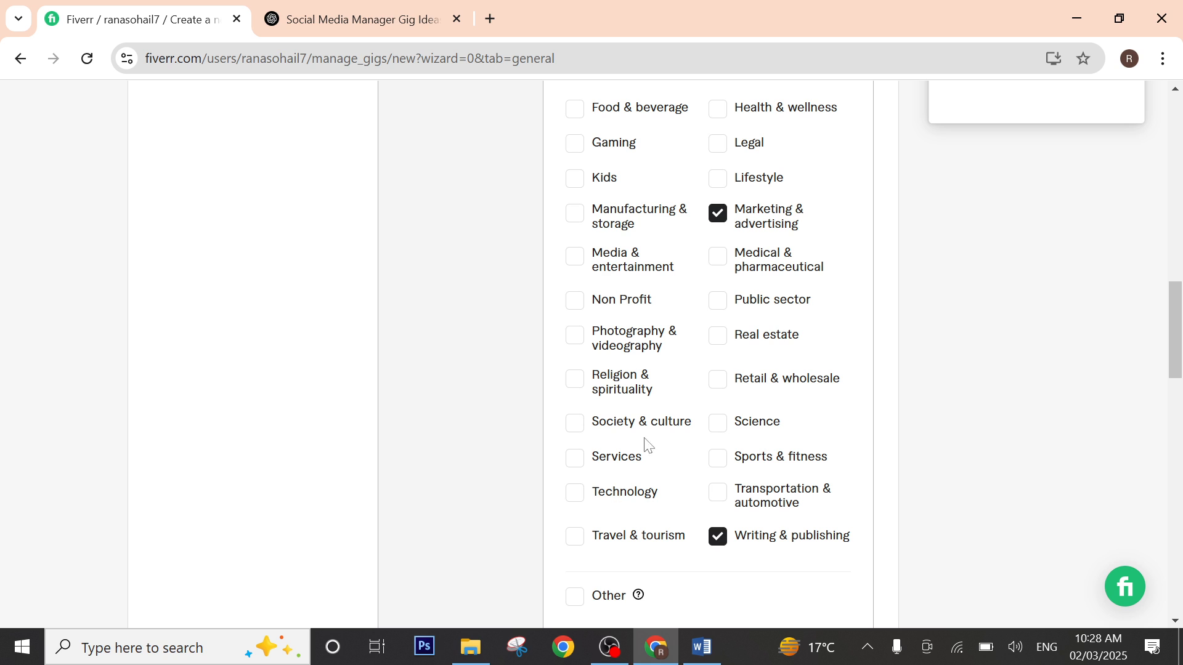
left_click(641, 456)
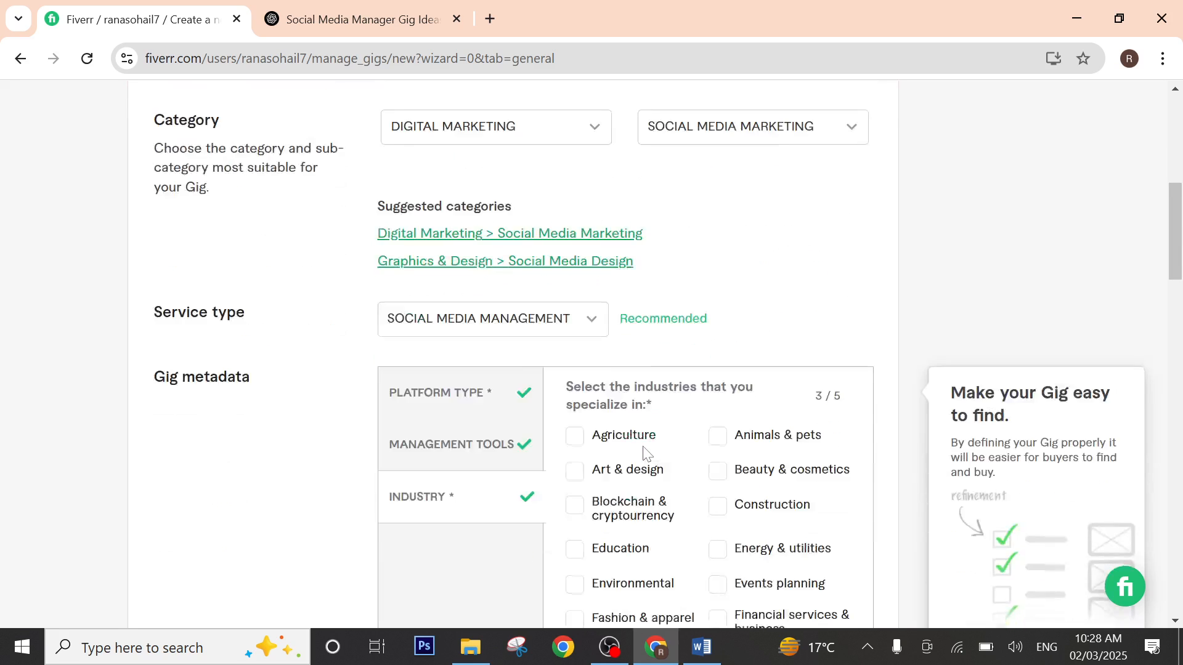
Step: Add "facebook advertising" and "instagram marketing" from the suggestions as positive keywords in the gig's search tags
scroll(644, 453, "down", 10)
scroll(516, 319, "down", 6)
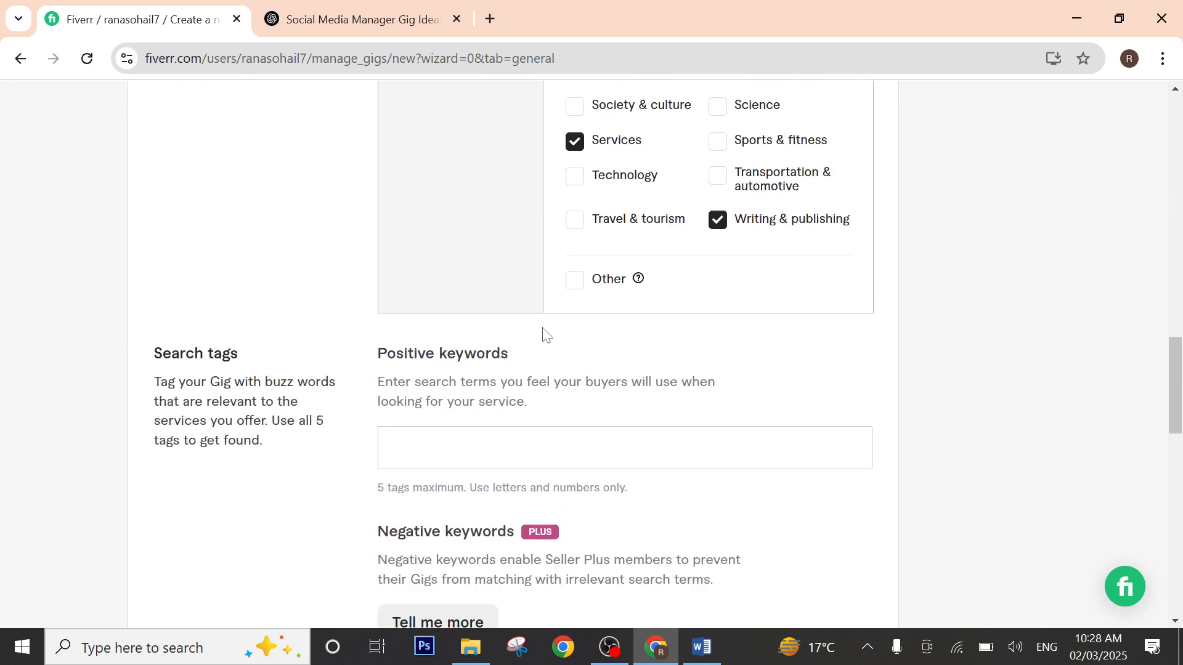
scroll(265, 232, "up", 10)
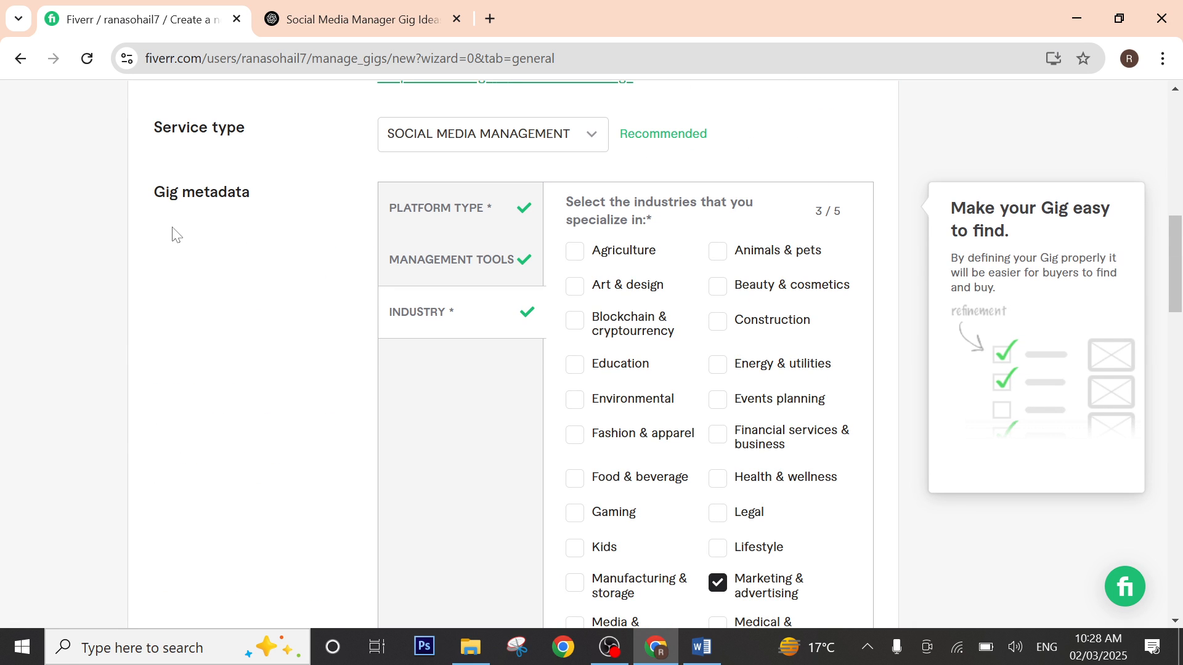
scroll(201, 232, "down", 12)
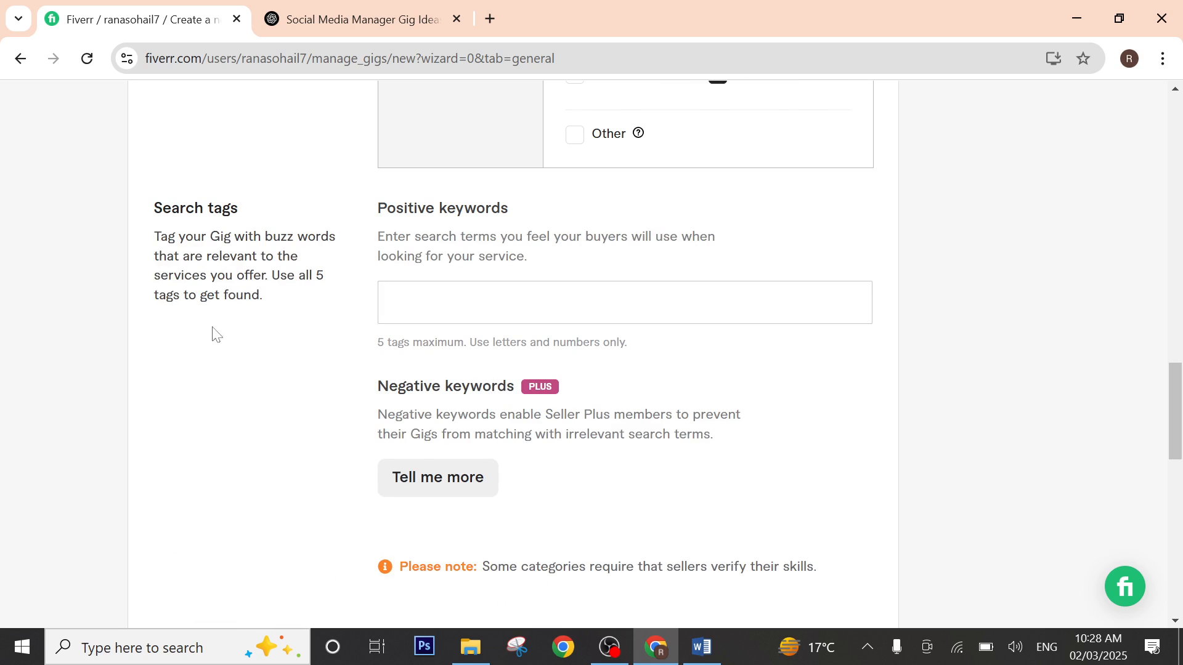
scroll(285, 464, "down", 5)
scroll(377, 427, "up", 5)
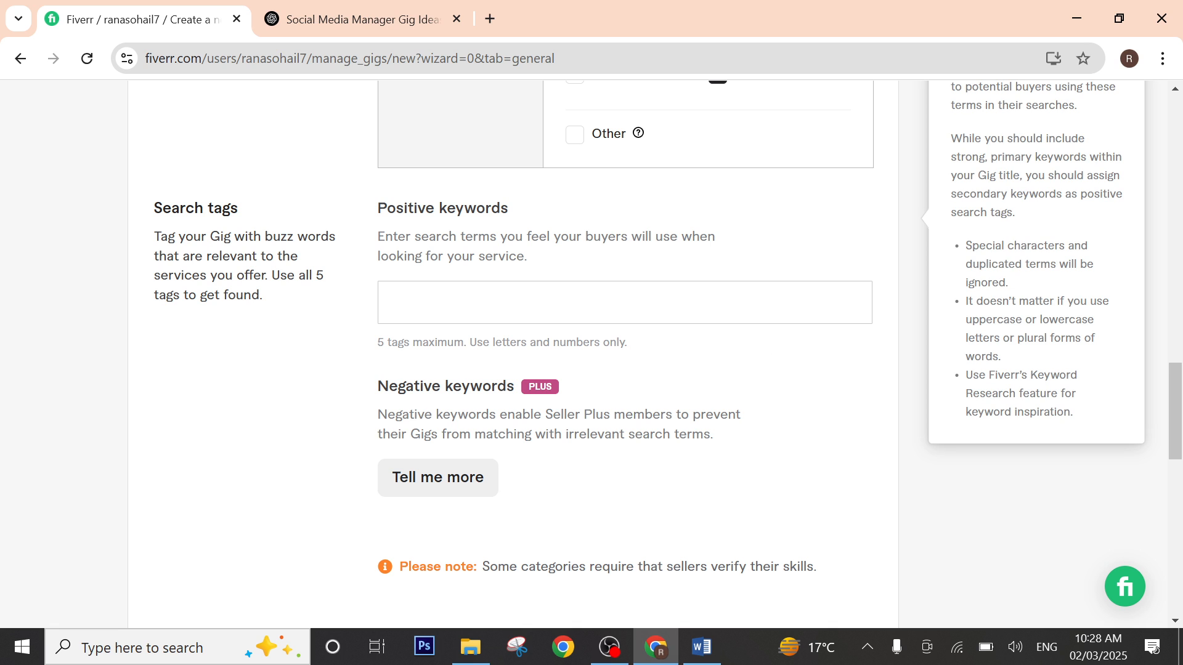
left_click(513, 304)
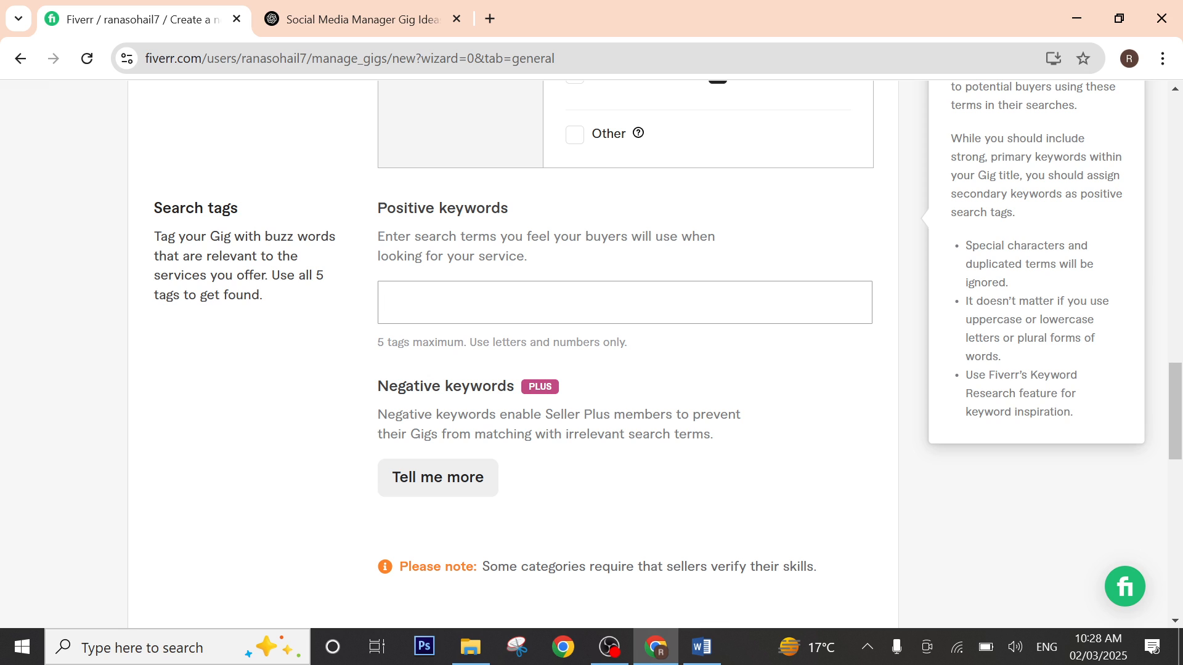
type("face")
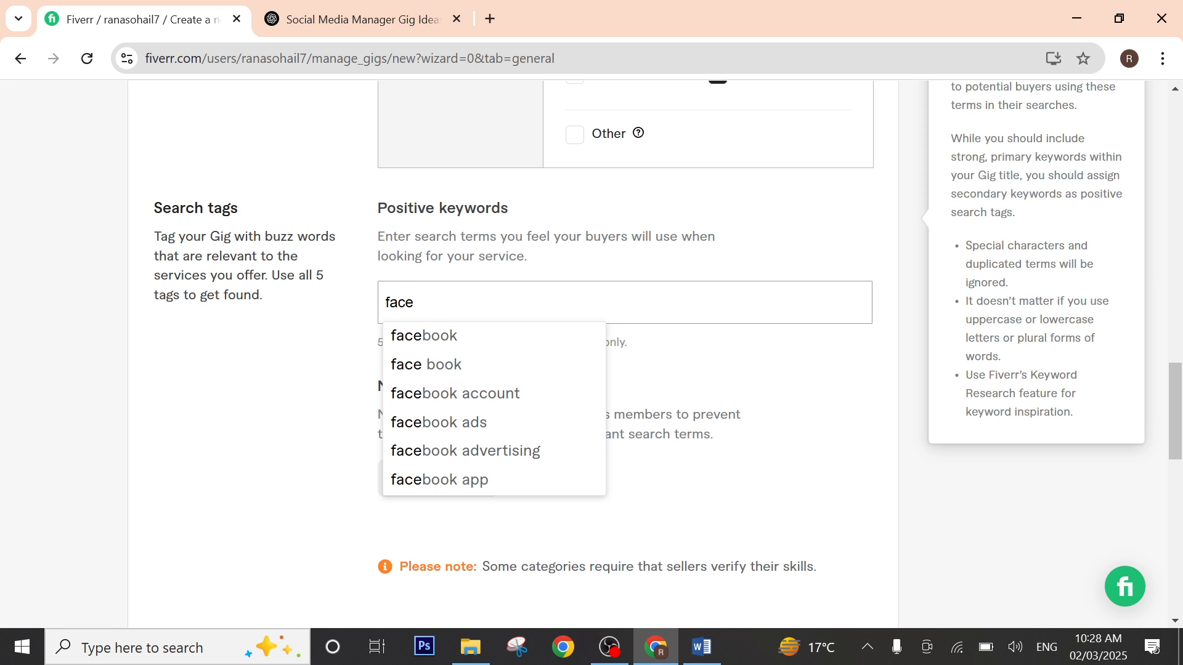
type("book")
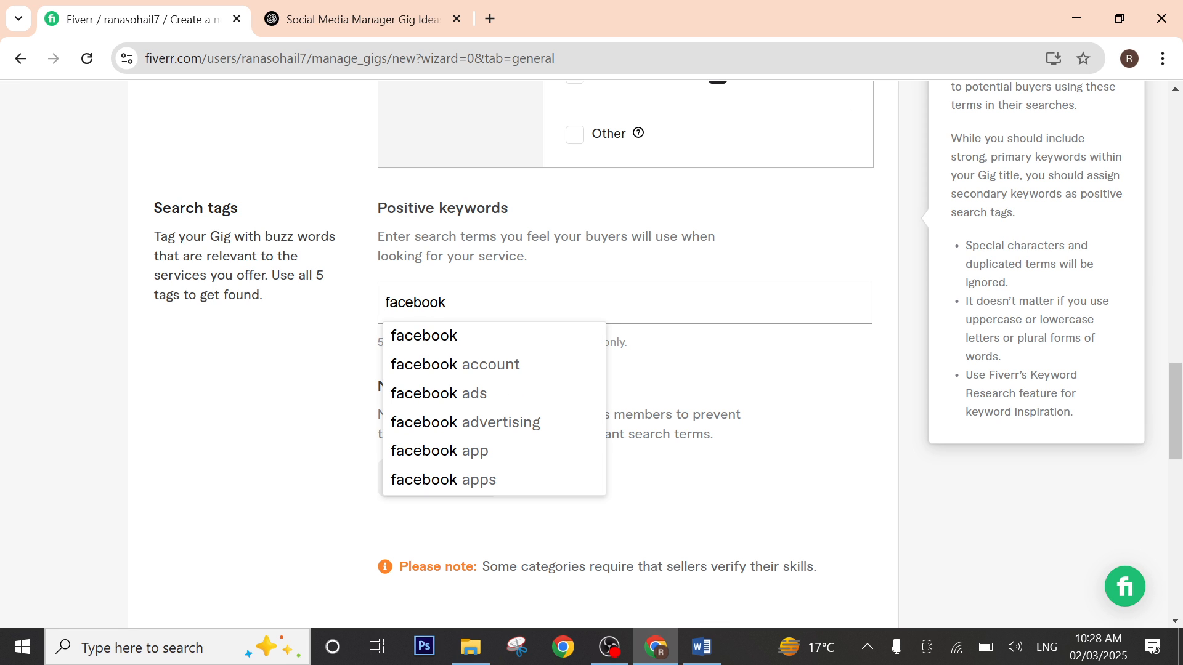
left_click(538, 421)
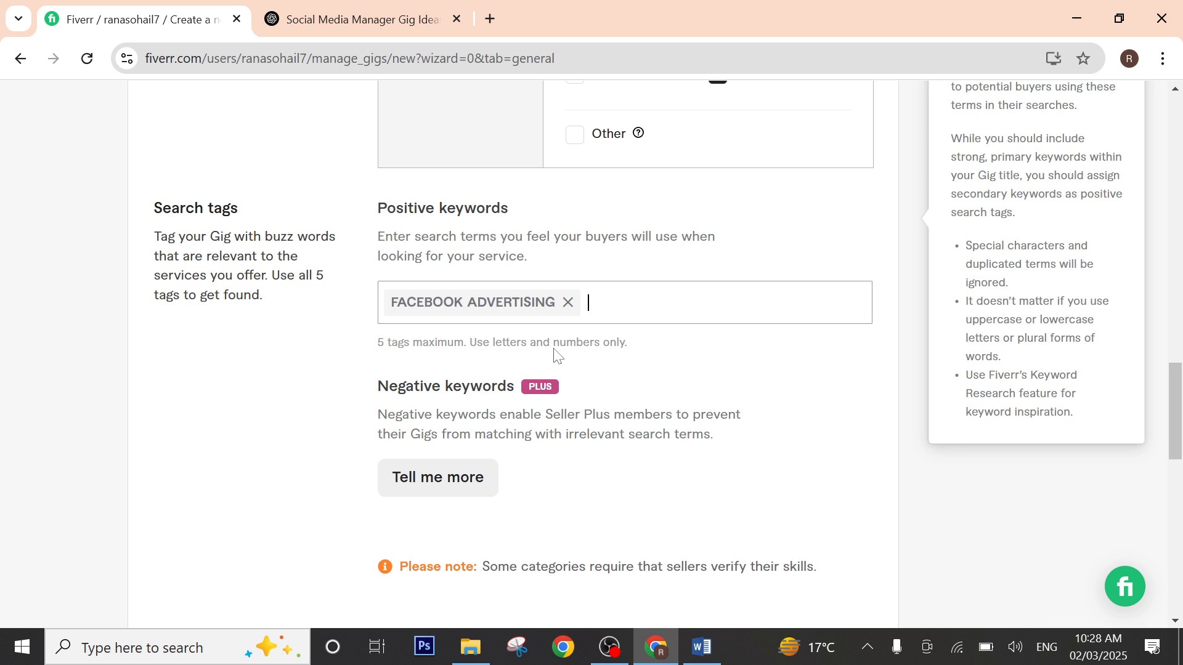
type("insta")
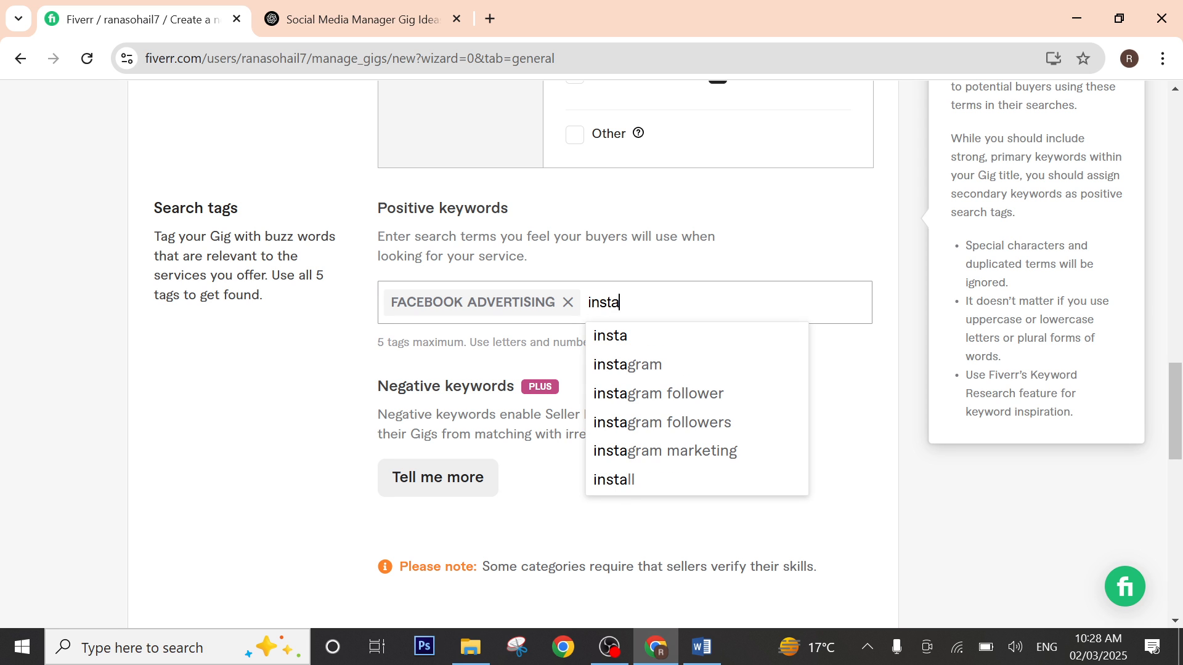
left_click(716, 457)
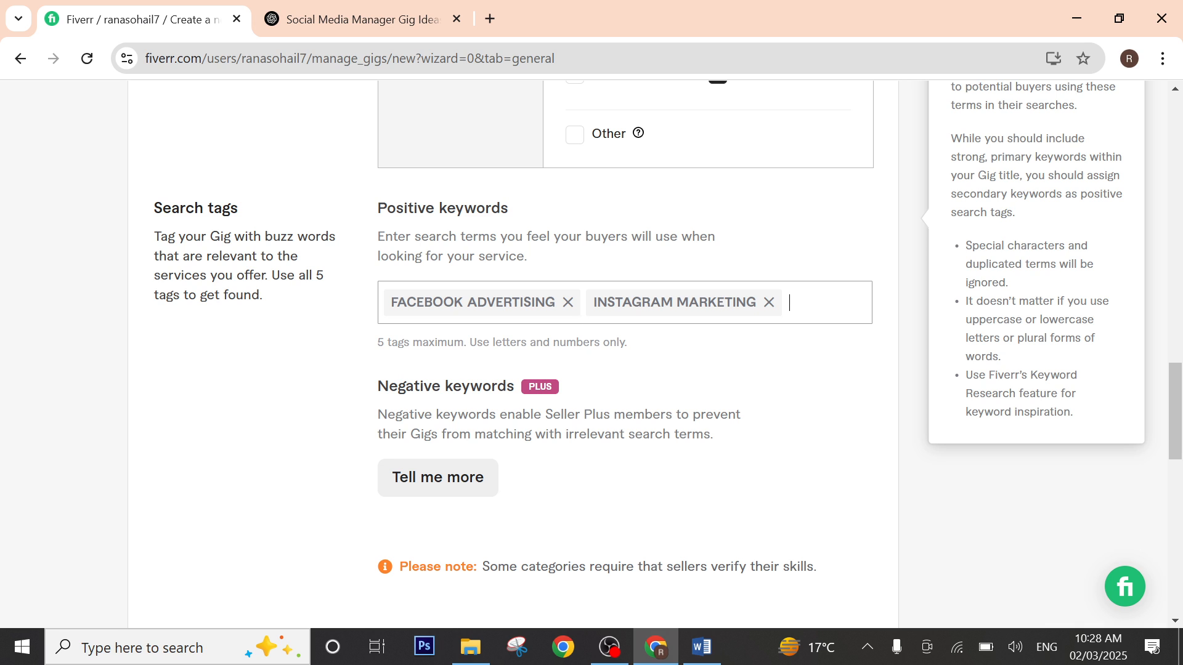
Step: Add "facebook ads" and "content writers" to the positive keywords
type("face")
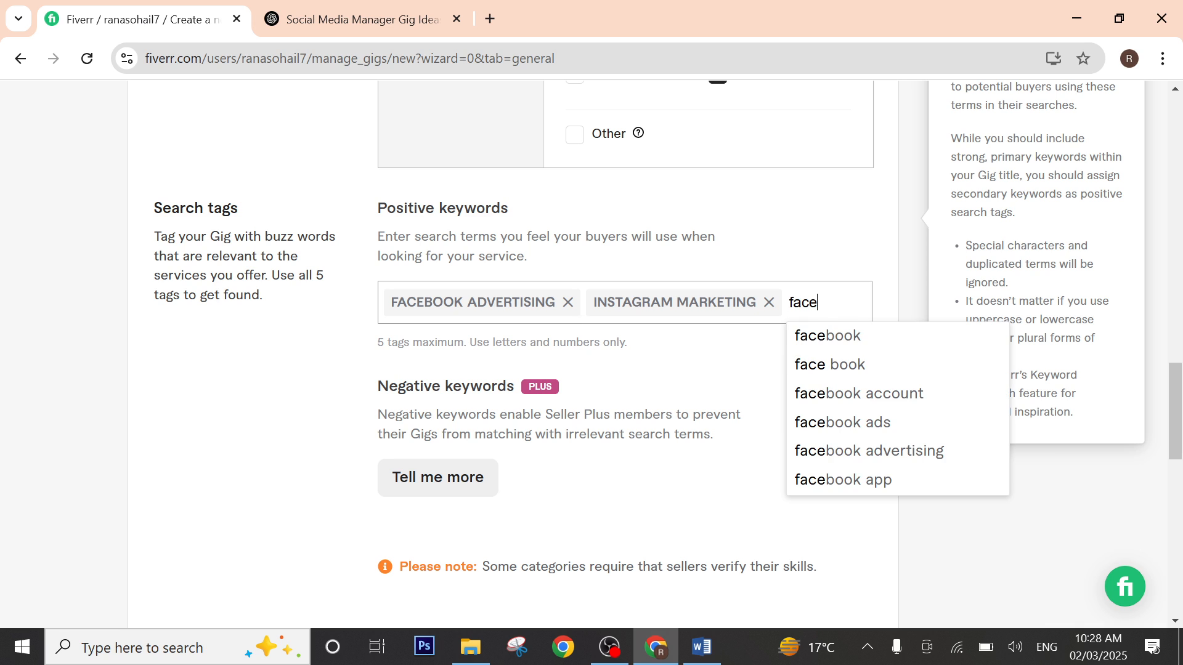
type("boo")
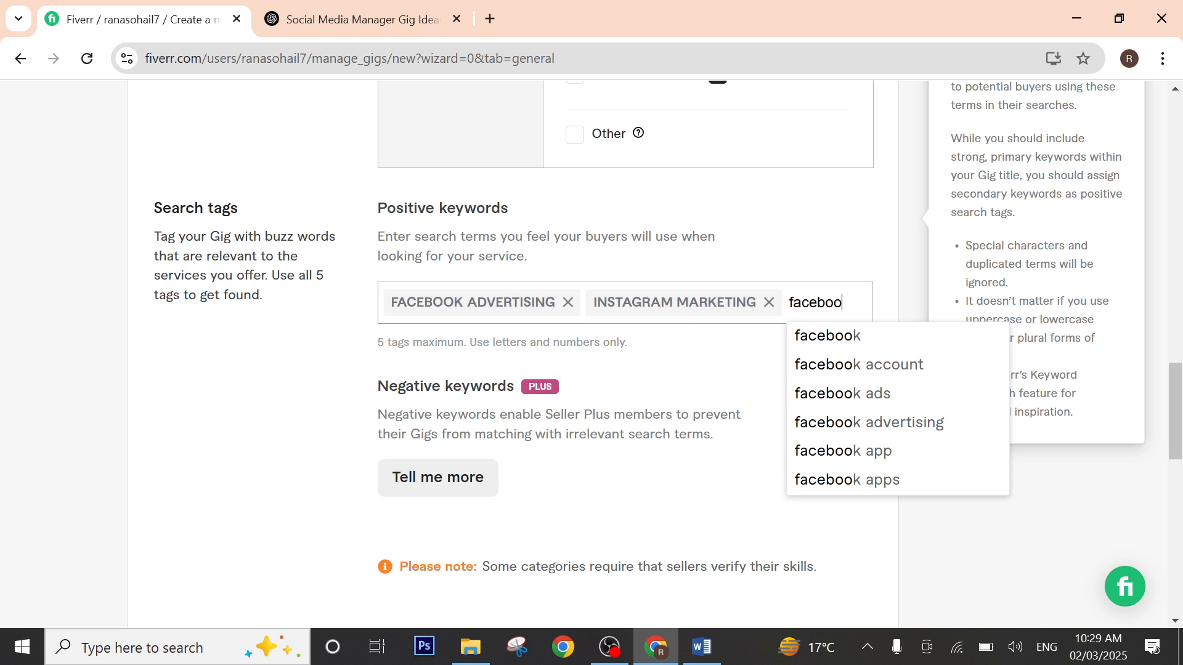
type("k ads")
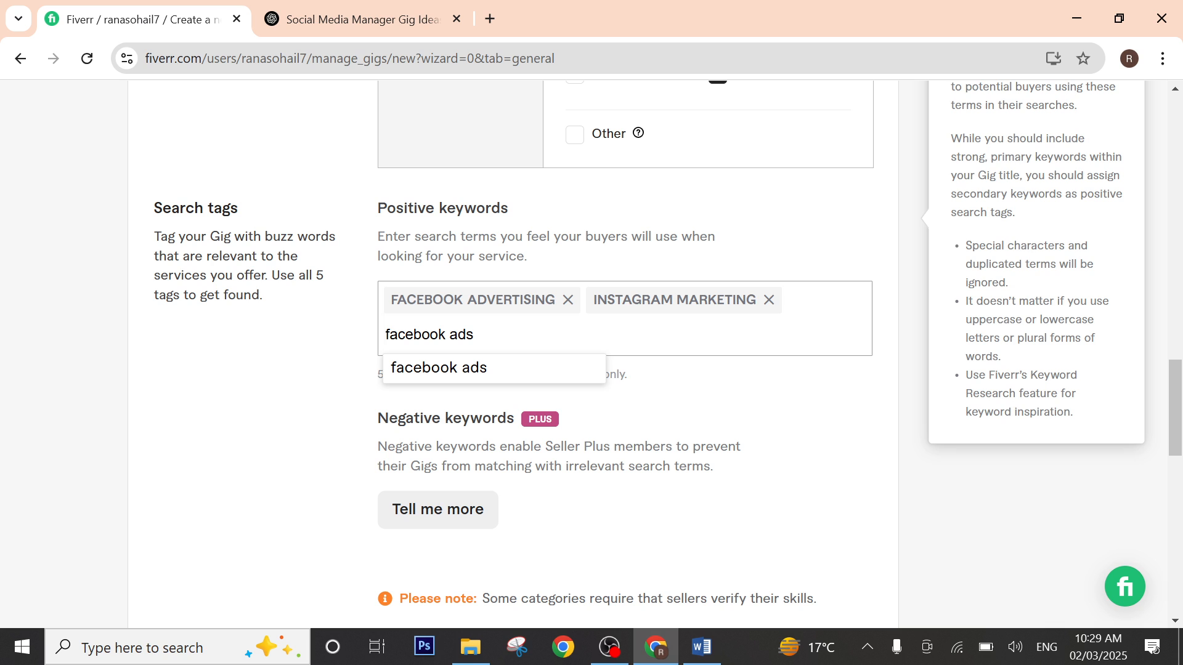
key("Return")
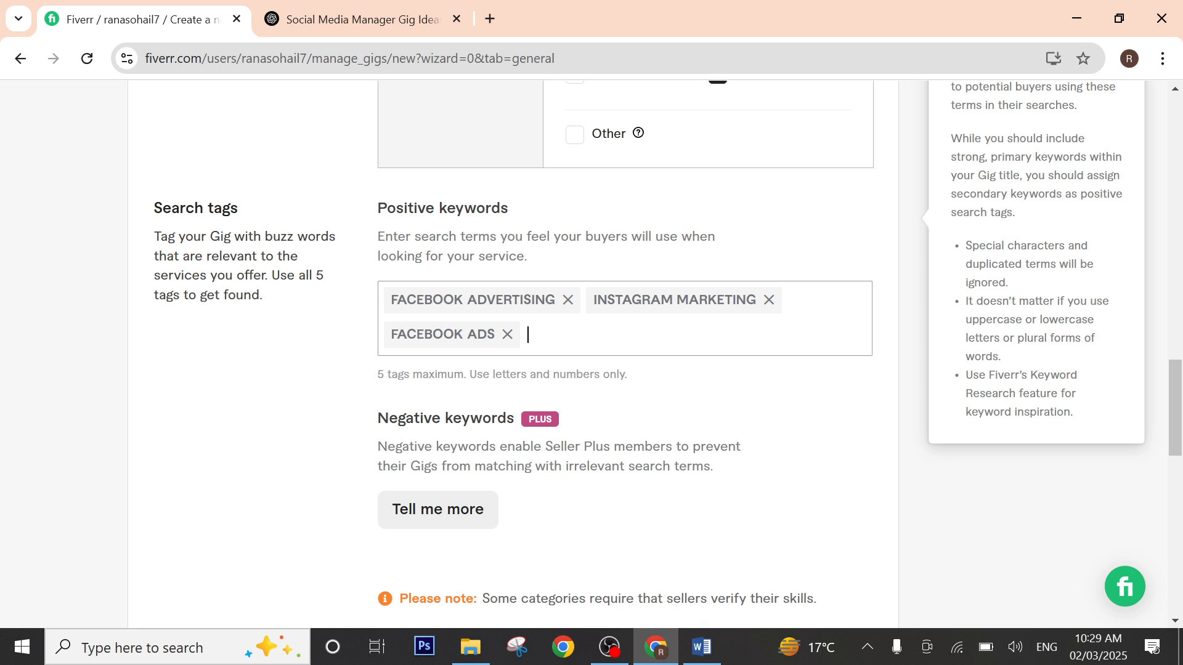
type("con")
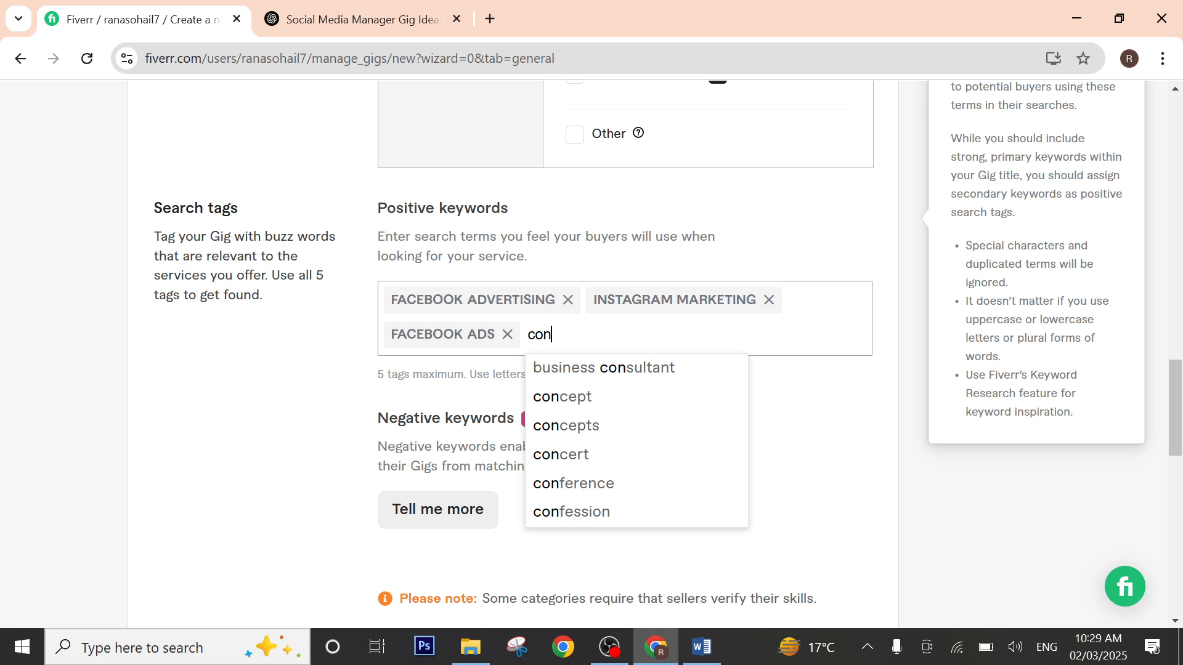
type("ten")
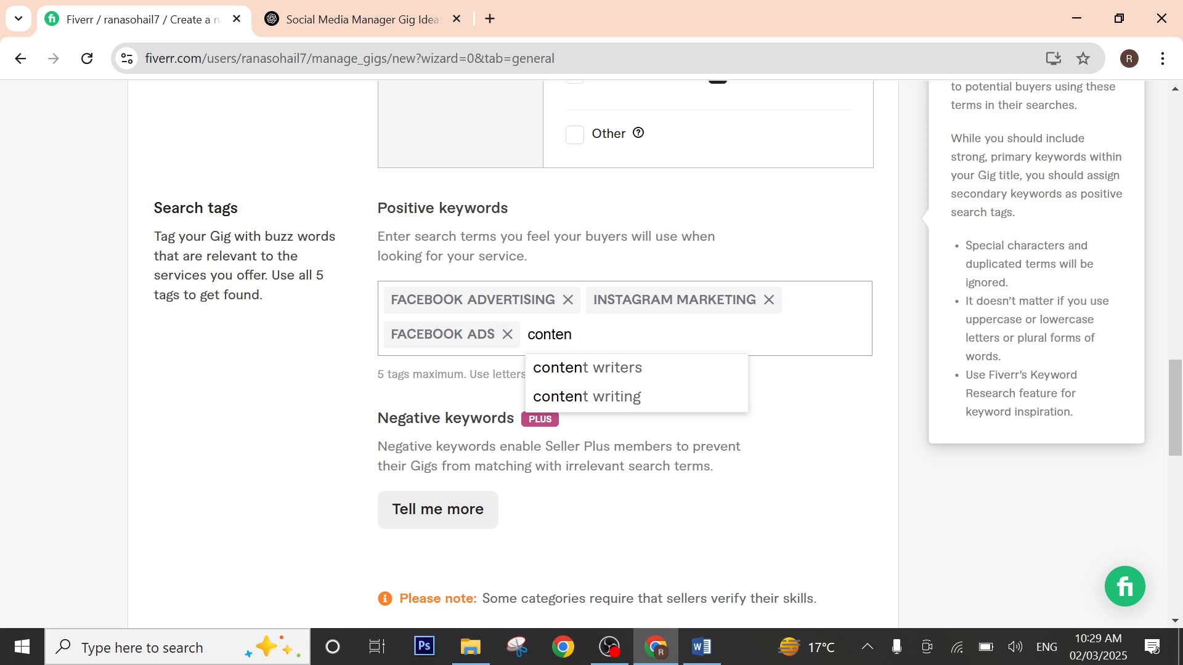
type("t")
left_click(579, 368)
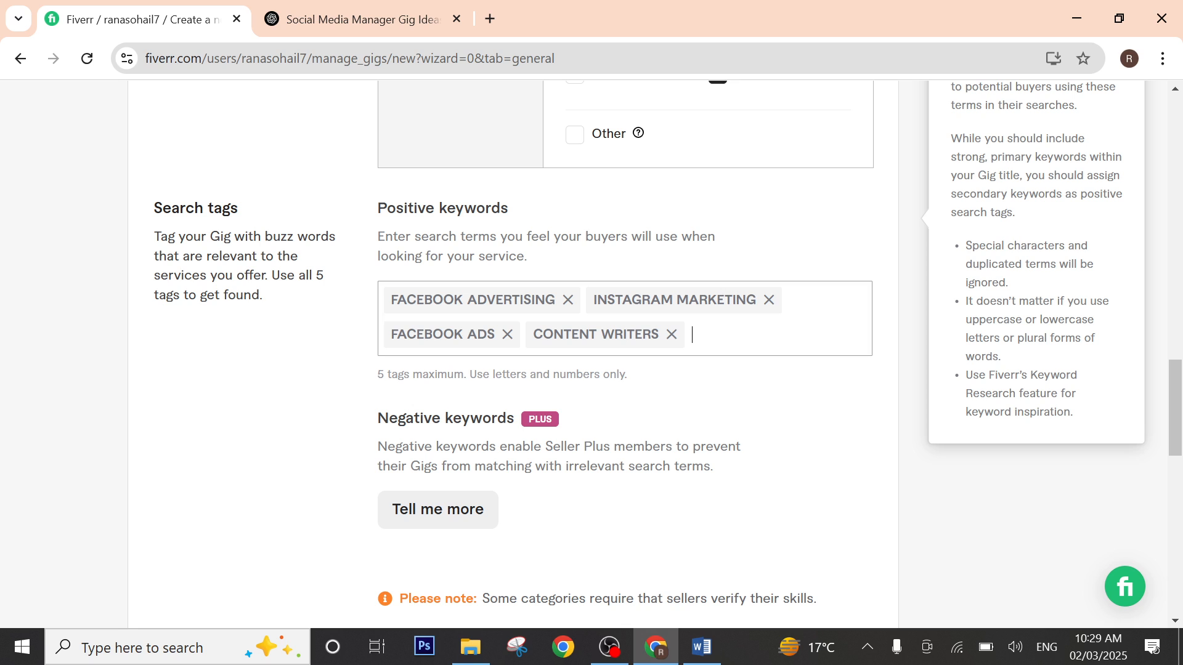
Step: Add "twitter account" from the suggestions as the fifth positive keyword in the gig's search tags
type("pi")
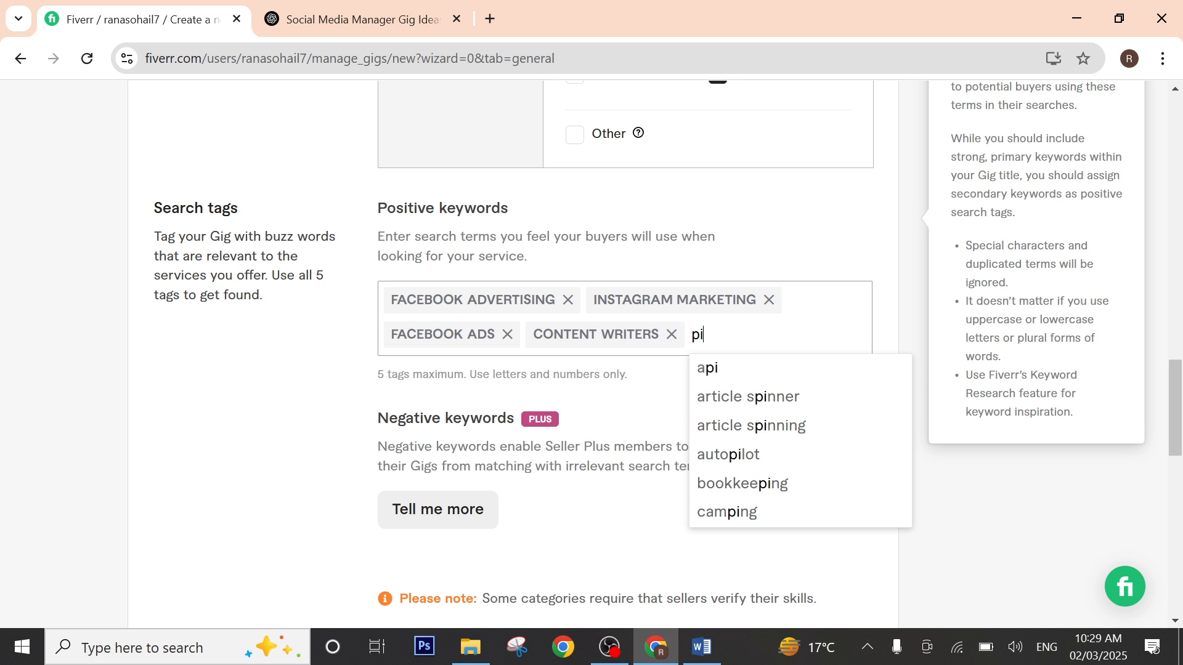
key("BackSpace")
key("BackSpace")
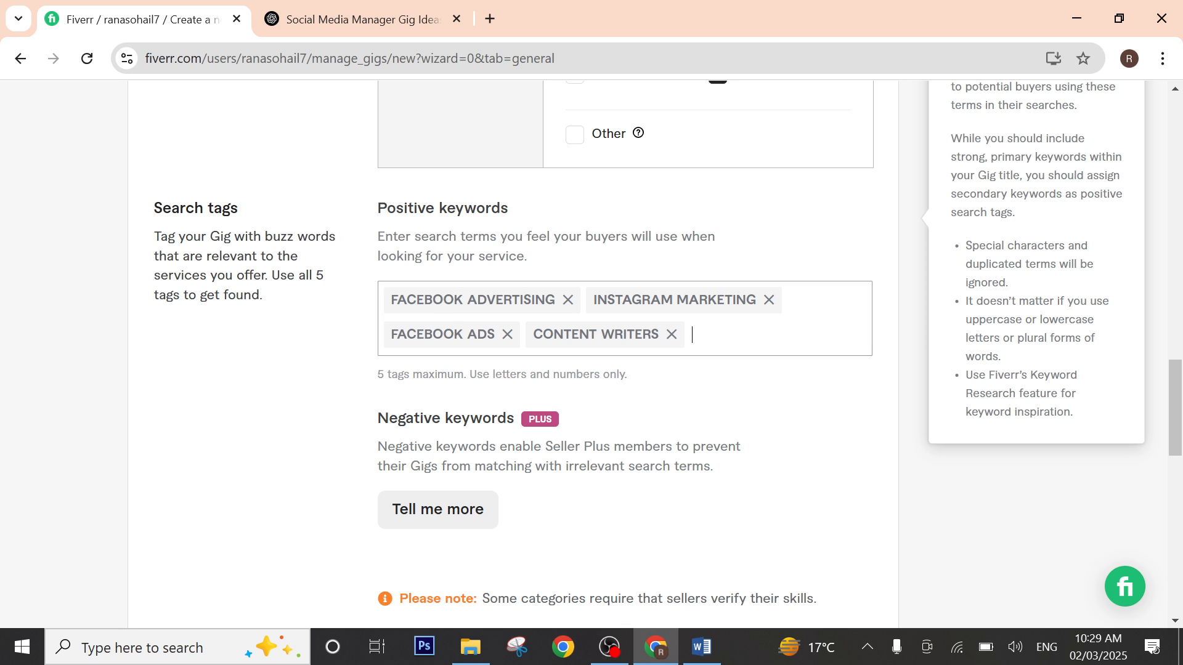
type("te")
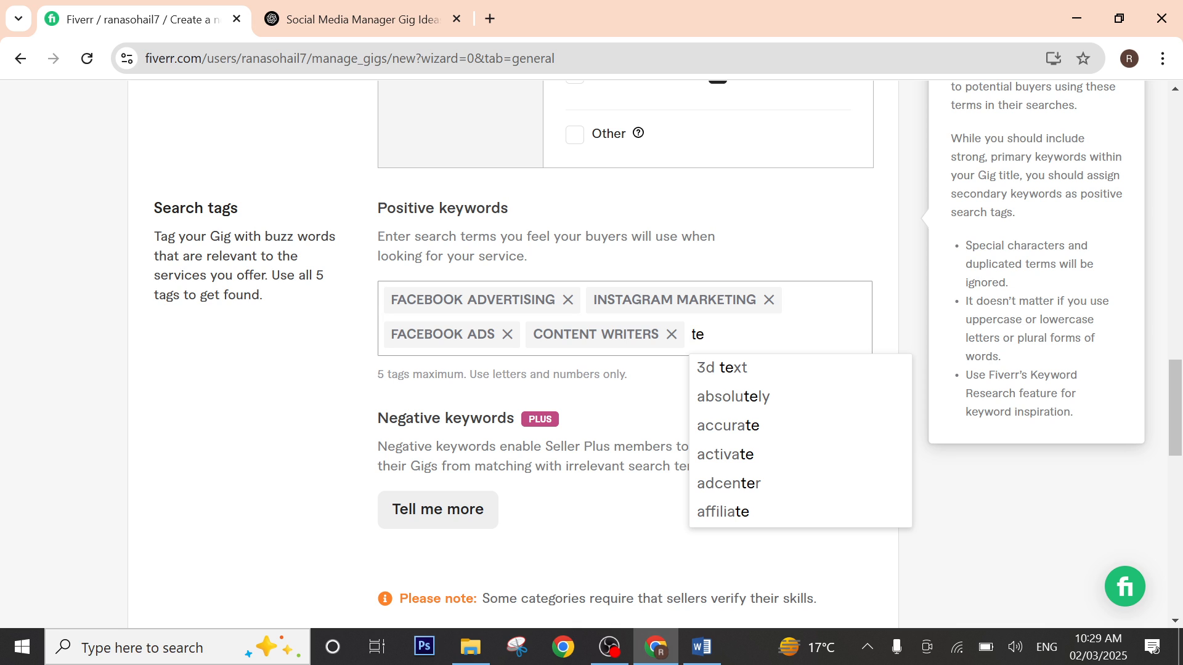
key("BackSpace")
type("wi")
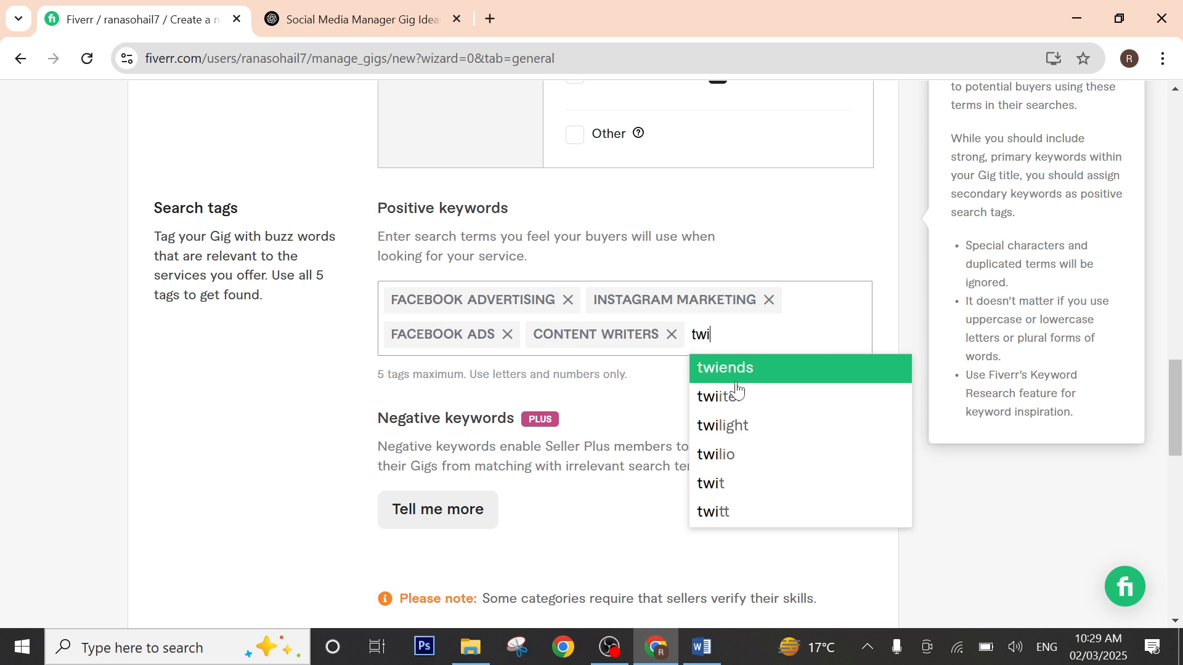
type("tter")
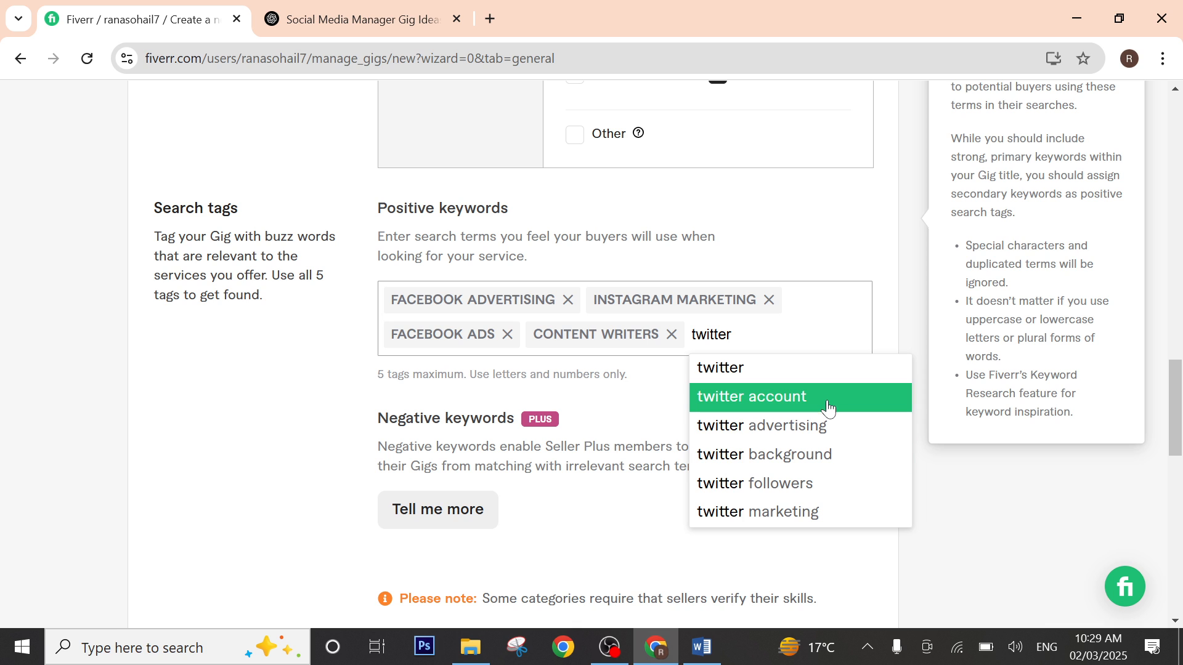
left_click(828, 408)
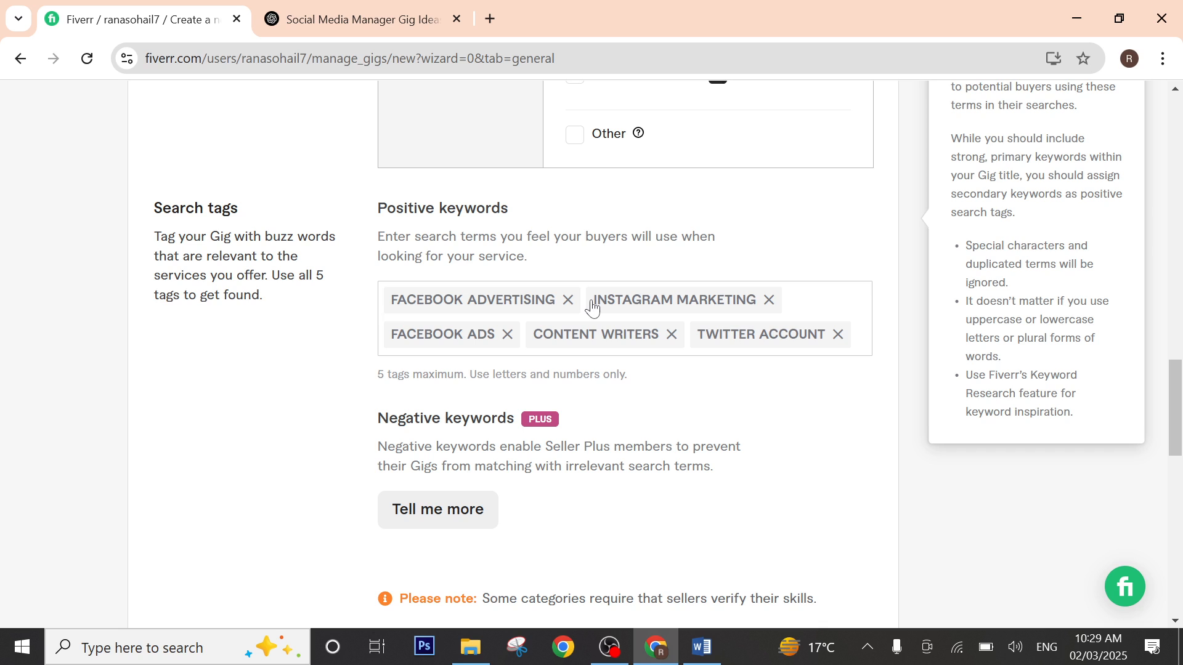
Step: Review the completed gig overview, from the category, service type and industry metadata to the search tags
scroll(594, 309, "down", 3)
scroll(597, 309, "up", 3)
scroll(626, 280, "down", 6)
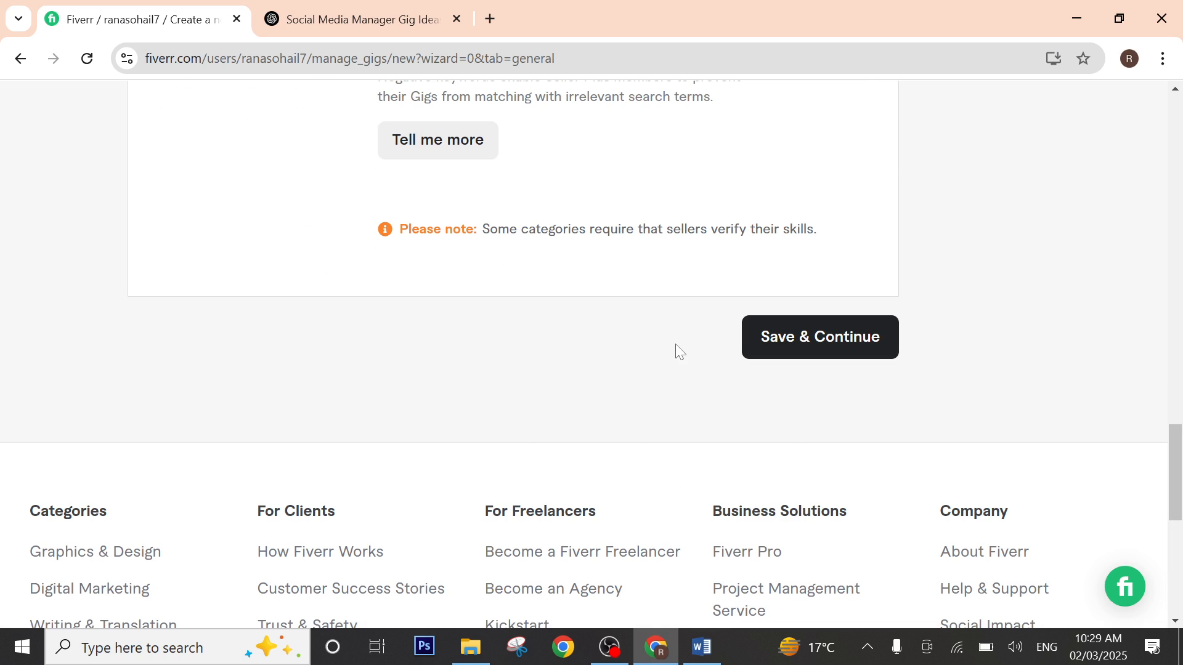
scroll(708, 348, "up", 4)
scroll(801, 382, "down", 4)
scroll(852, 372, "up", 6)
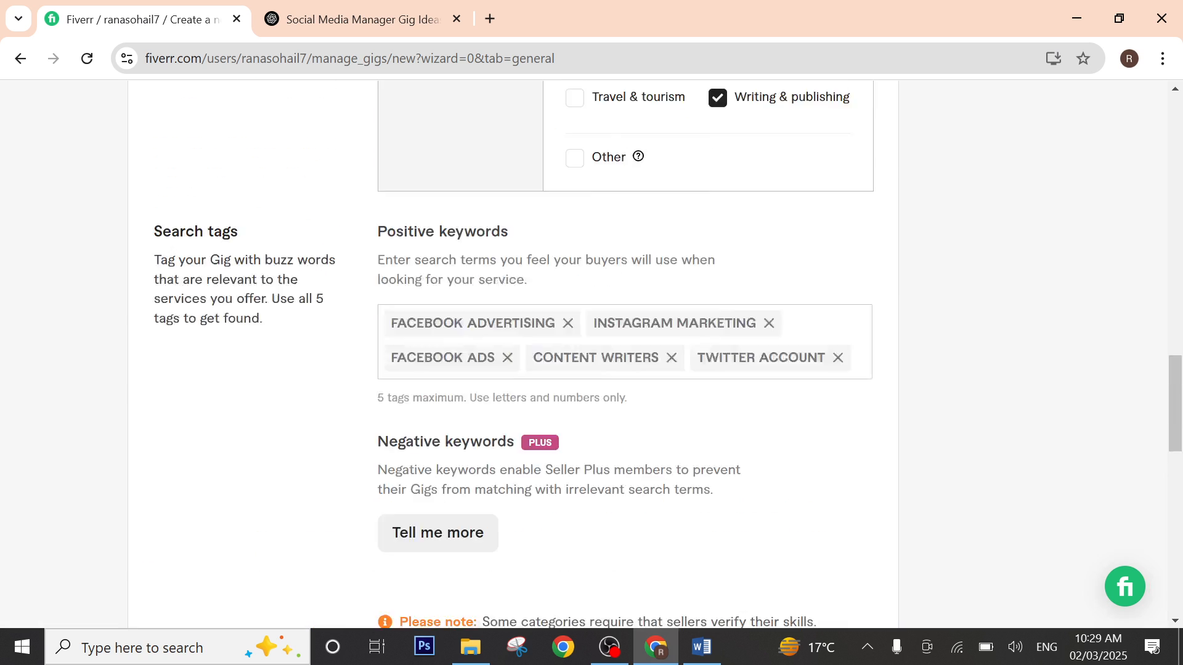
scroll(845, 257, "up", 14)
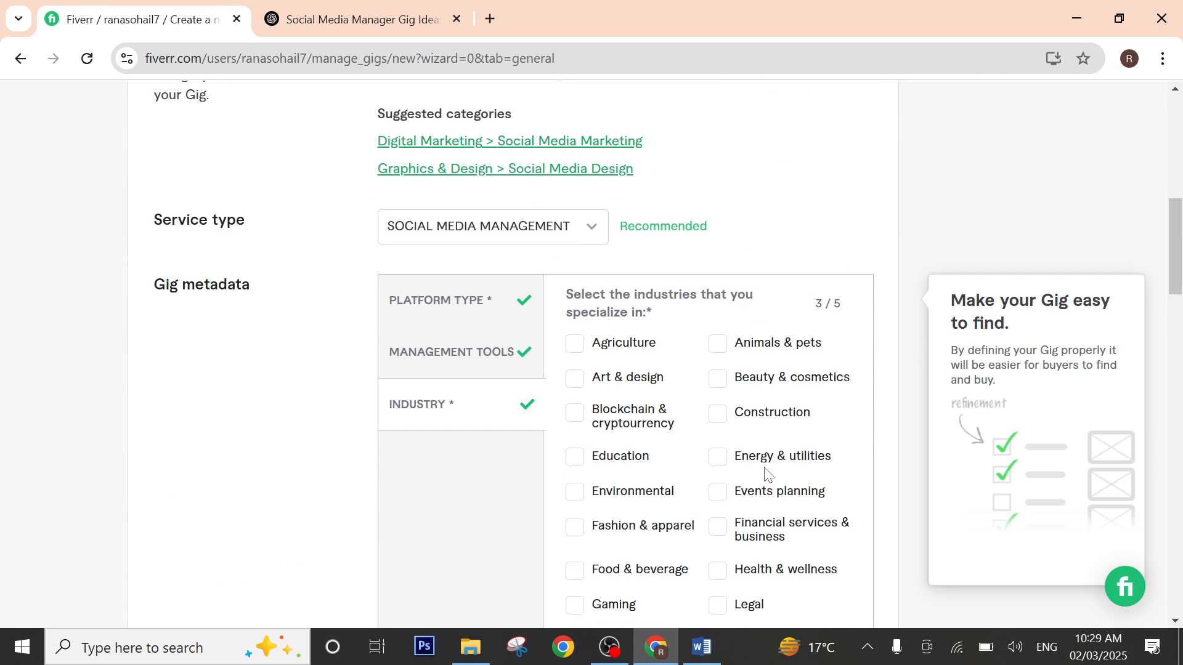
scroll(767, 475, "up", 7)
scroll(767, 475, "up", 2)
scroll(767, 474, "down", 11)
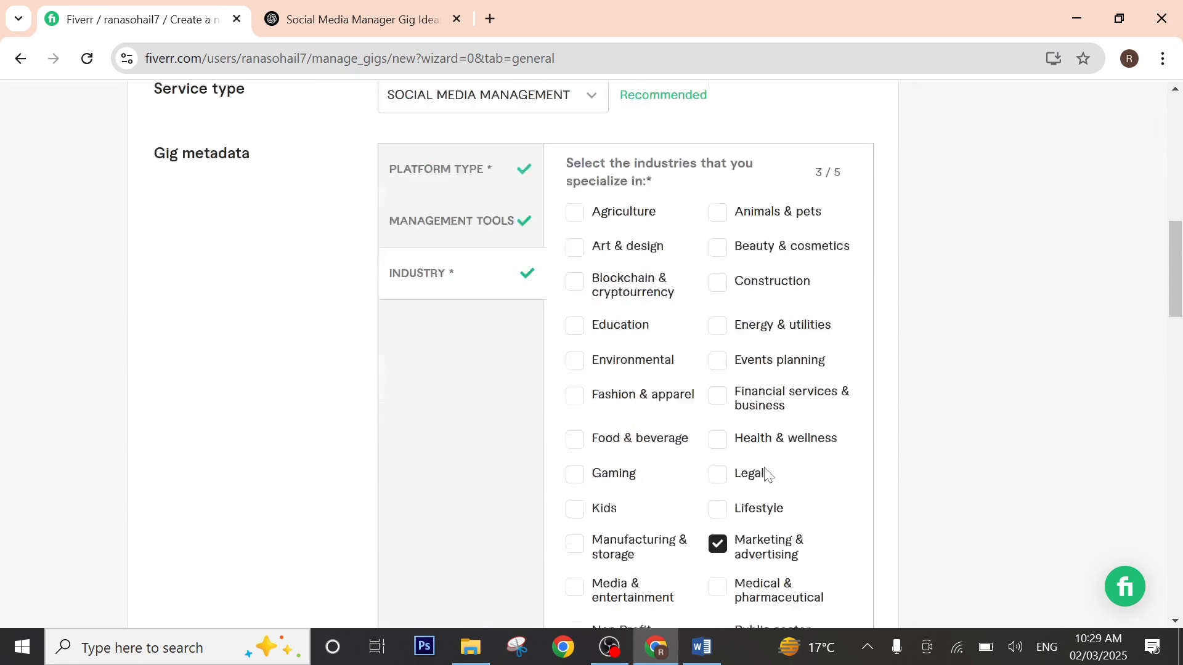
scroll(769, 473, "down", 20)
scroll(808, 369, "up", 6)
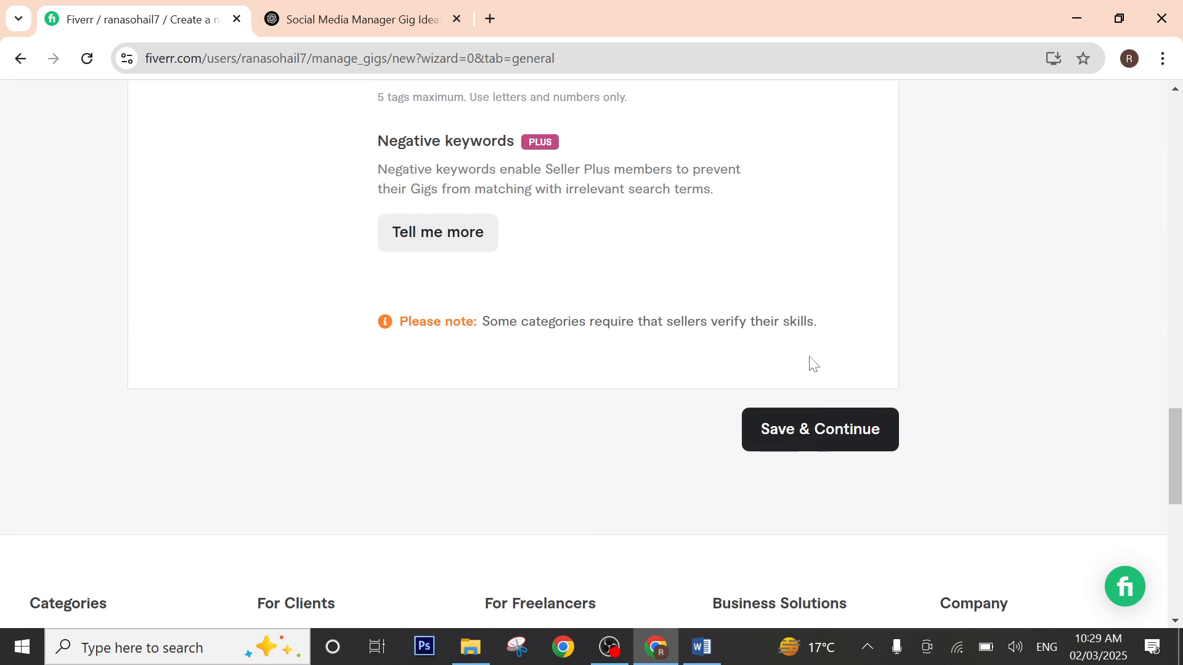
Step: Save the gig overview, continue to Scope & Pricing and dismiss the stock media introduction
left_click(812, 435)
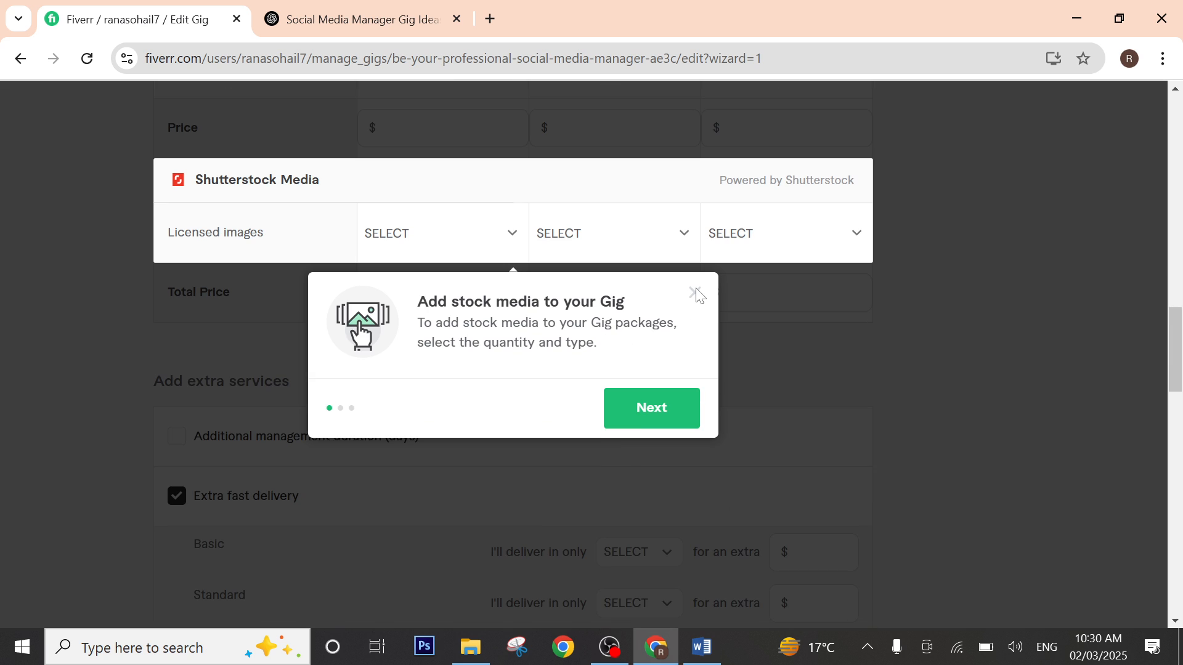
left_click(695, 294)
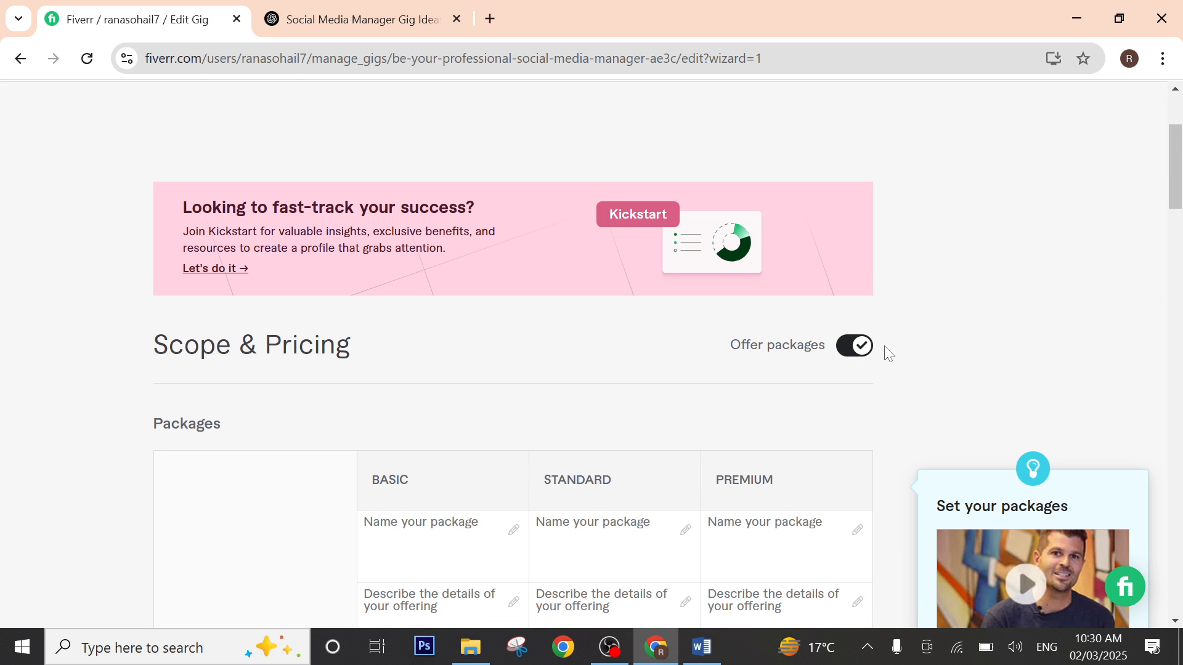
Step: Turn Offer packages off and back on, and look over the Basic, Standard and Premium package table
left_click(862, 346)
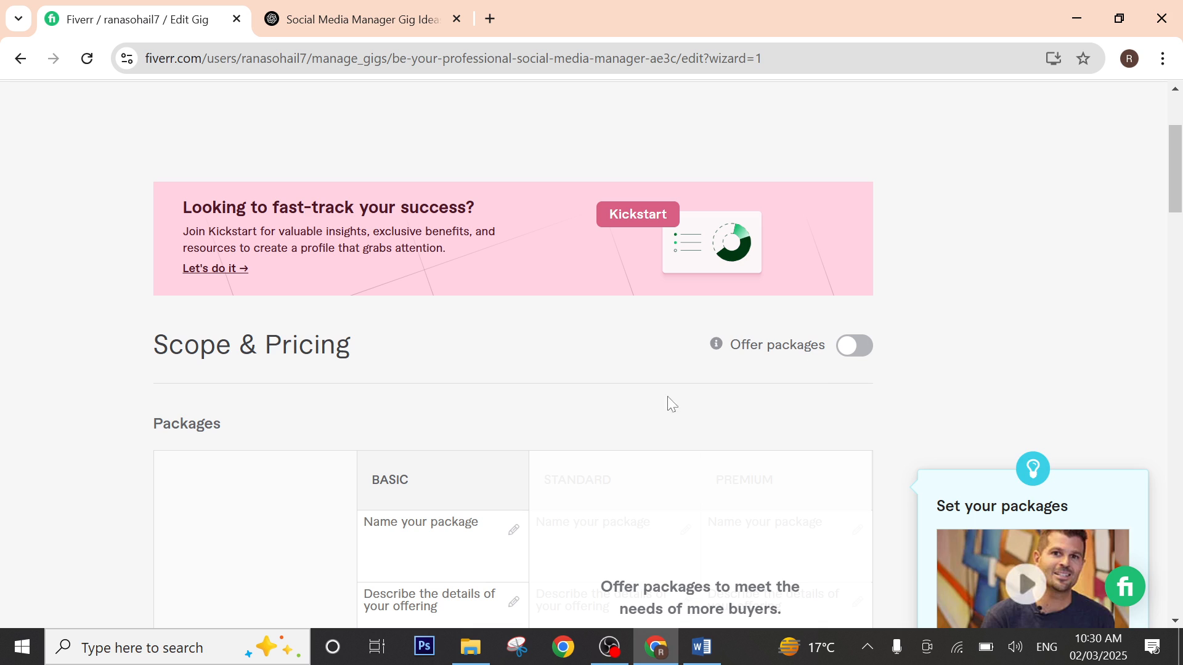
left_click(866, 349)
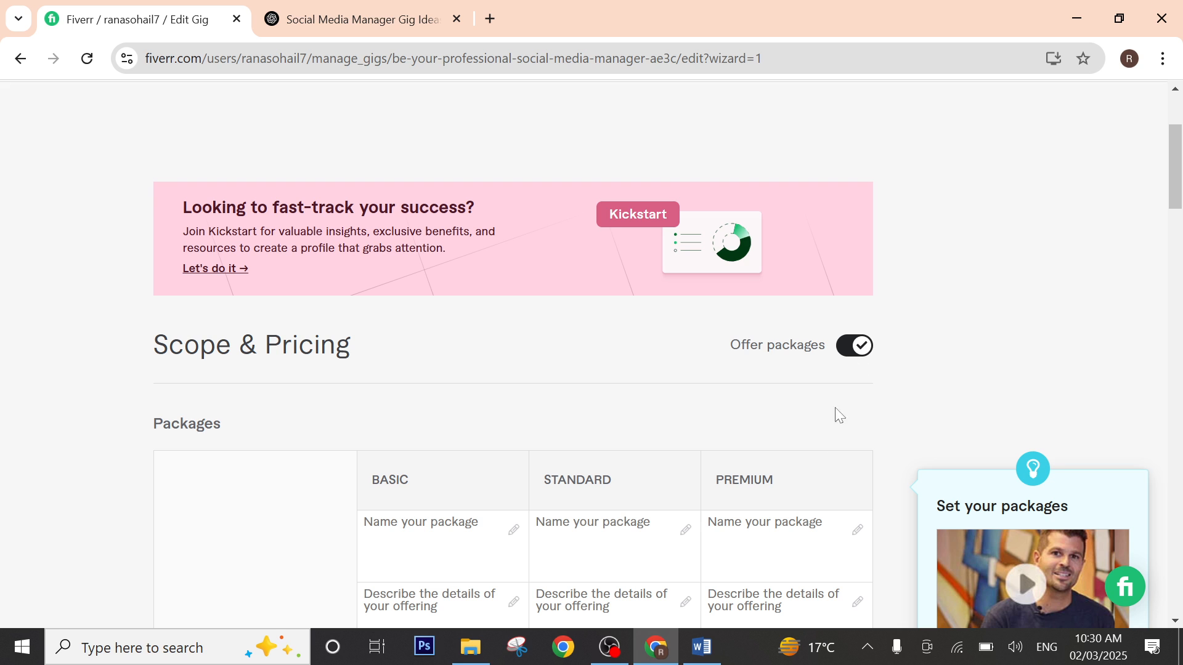
scroll(454, 401, "down", 6)
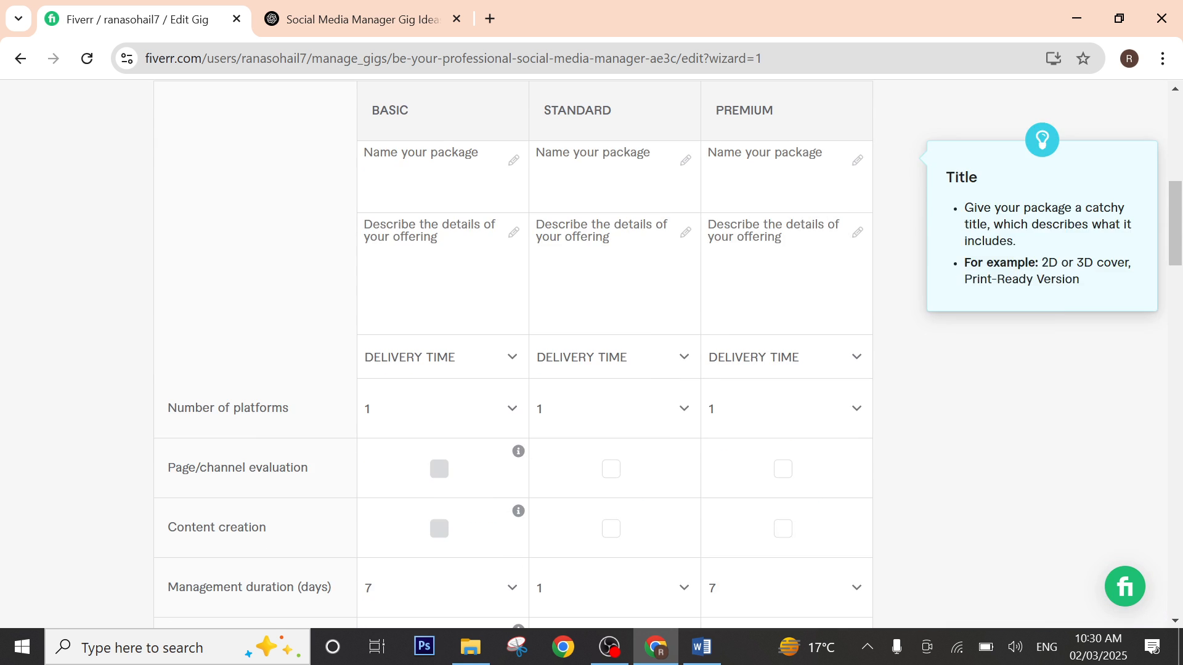
scroll(454, 401, "up", 3)
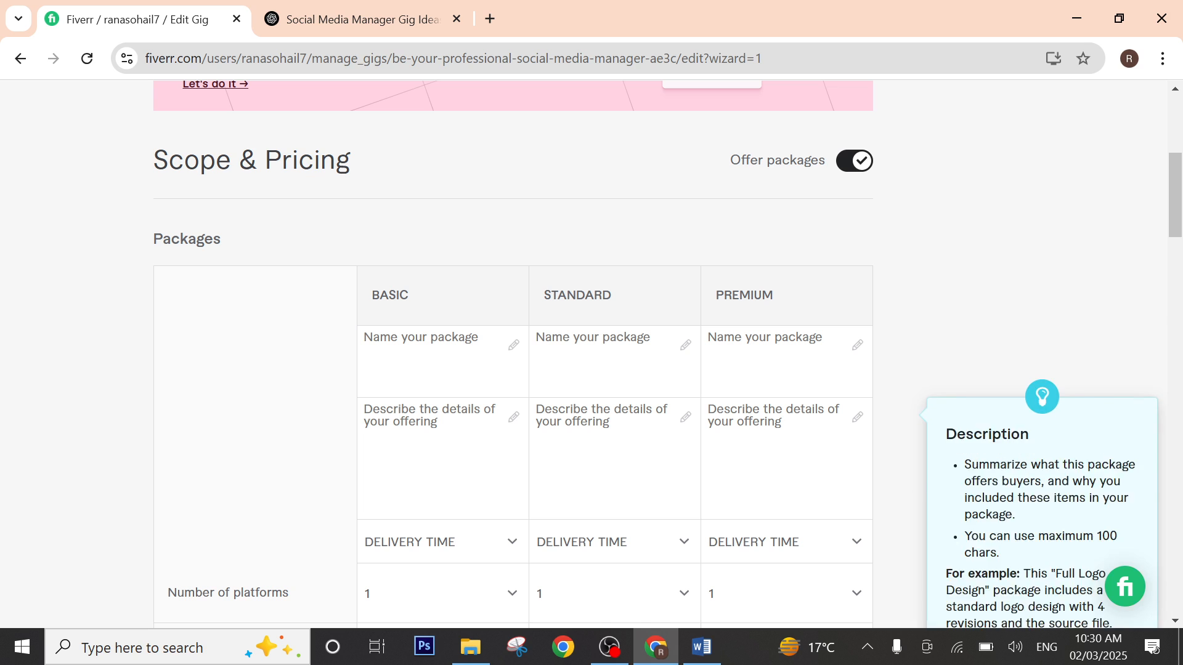
Step: Name the three gig packages Basic, Standard and Premium
left_click(419, 346)
type("Basic")
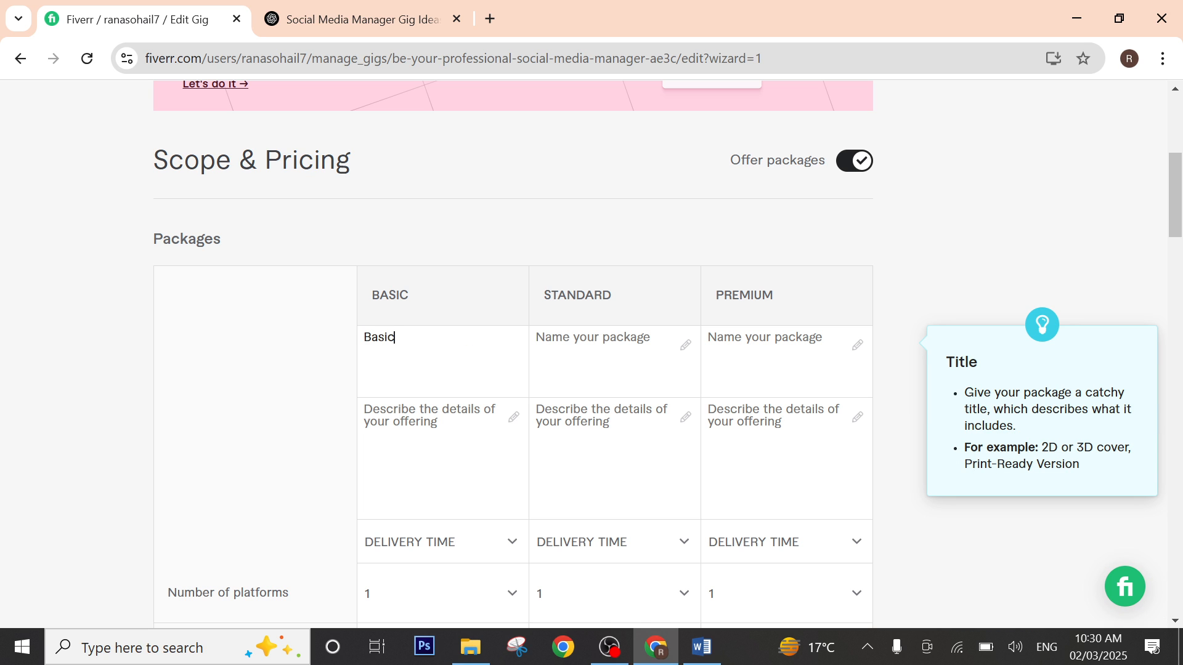
key("Tab")
type("S")
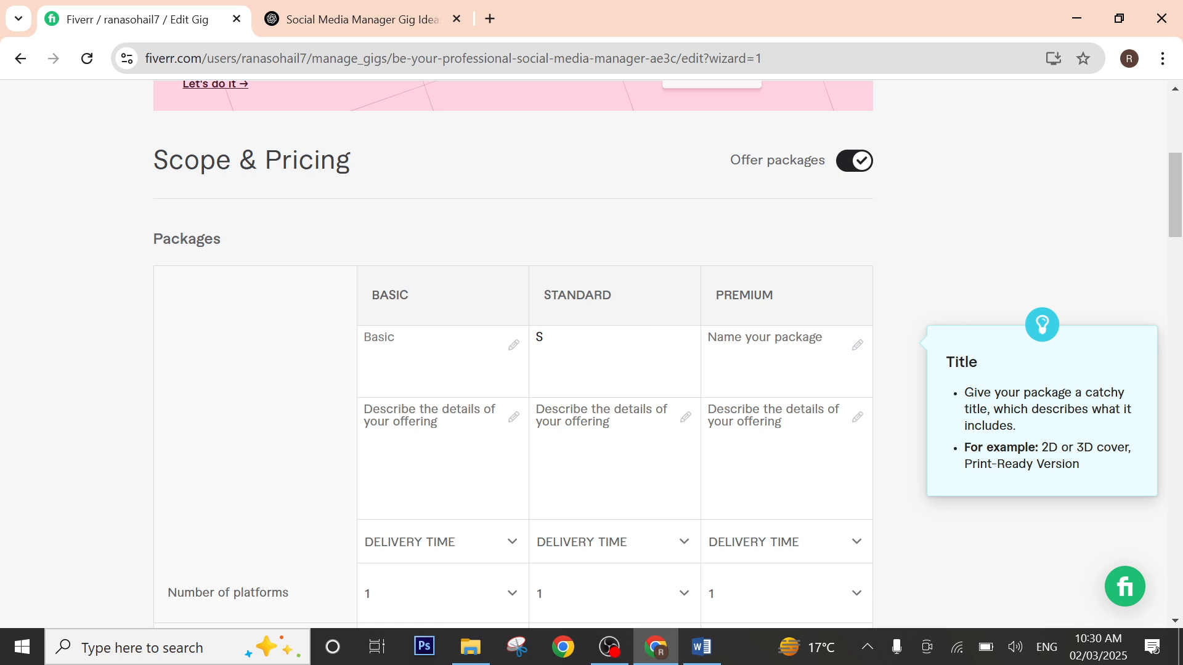
type("y")
key("BackSpace")
type("r")
key("Home")
key("BackSpace")
type("Sy")
key("BackSpace")
type("tandard")
key("Tab")
type("P")
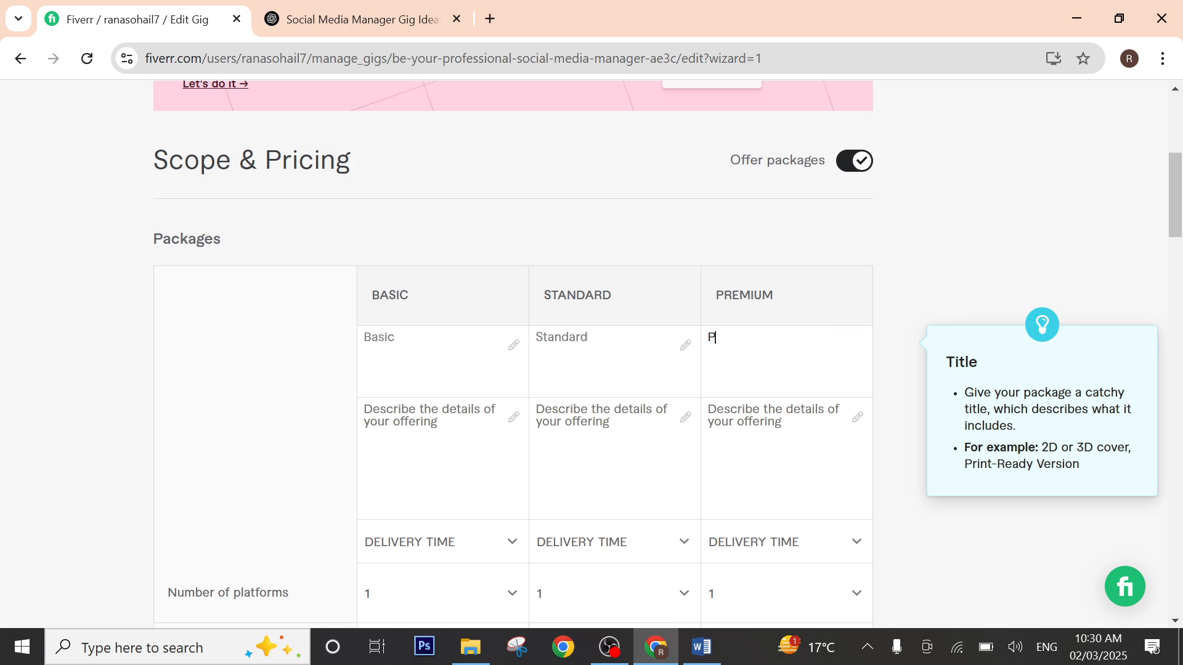
type("remium")
key("Tab")
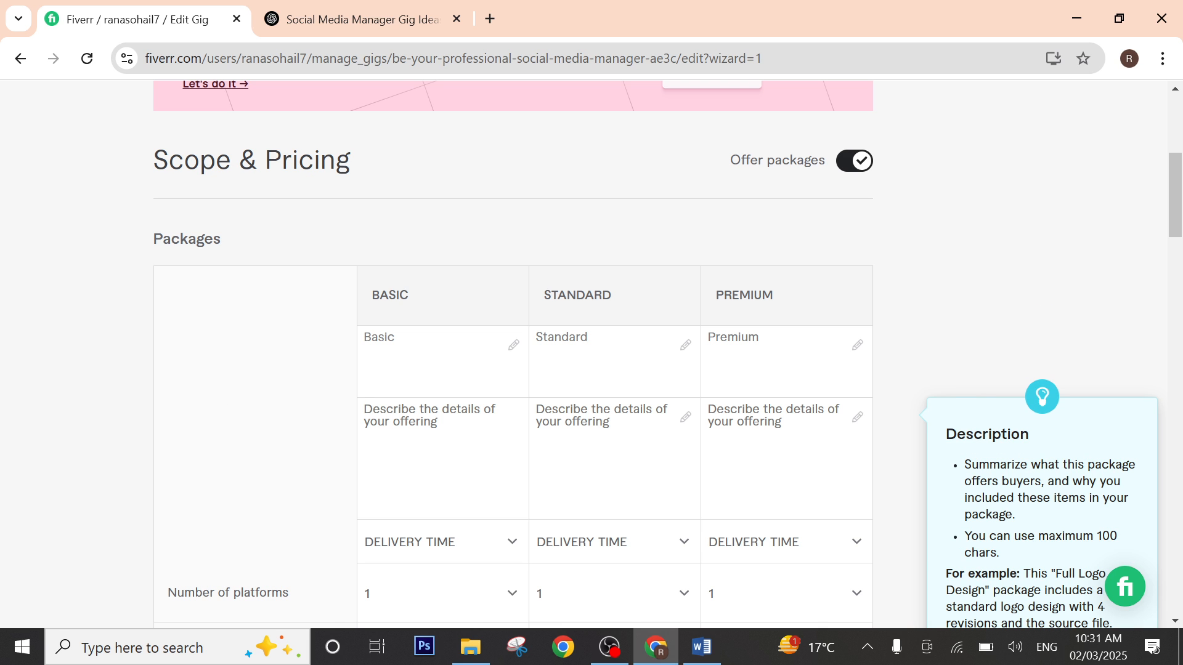
Step: Switch to Fiverr Gigs.docx in Word and correct "ashtags" to "hashtags" in the Basic package text
left_click(701, 647)
left_click_drag(431, 470, 484, 510)
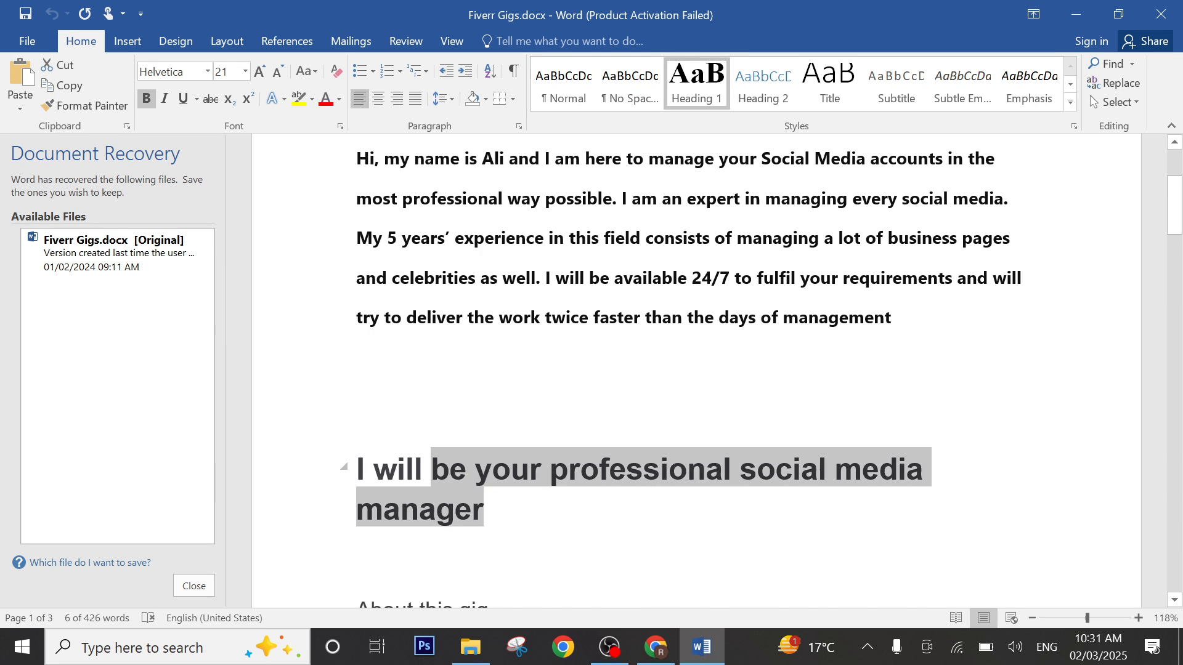
scroll(697, 371, "down", 3)
scroll(697, 371, "up", 2)
scroll(697, 371, "down", 6)
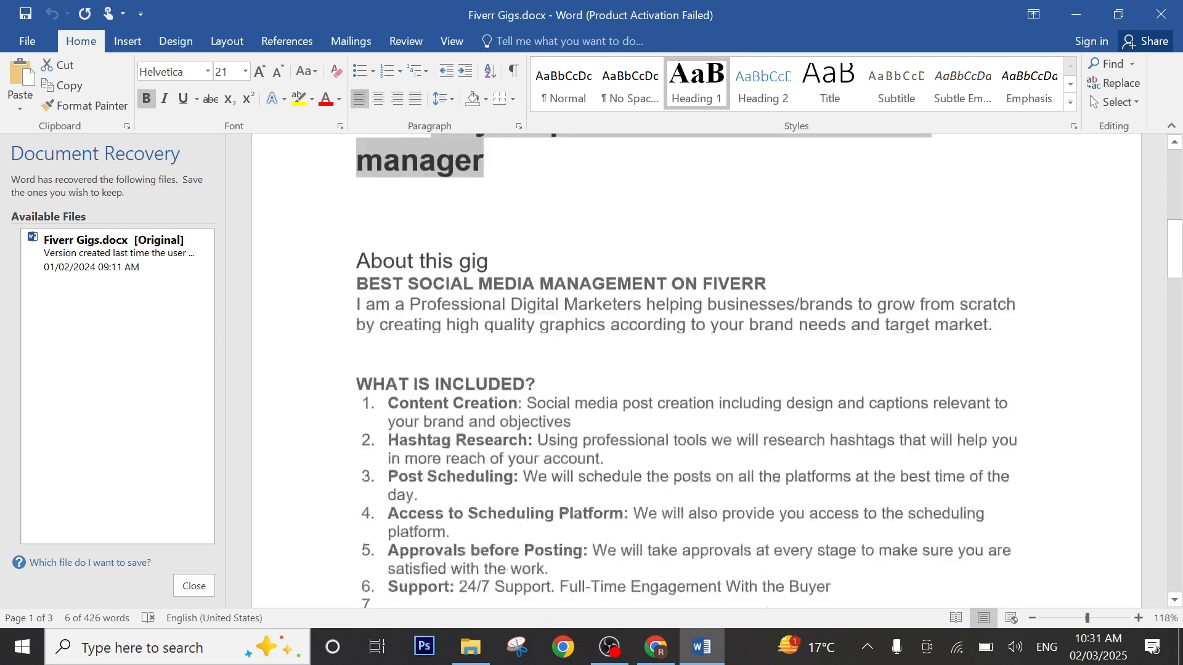
scroll(631, 460, "down", 15)
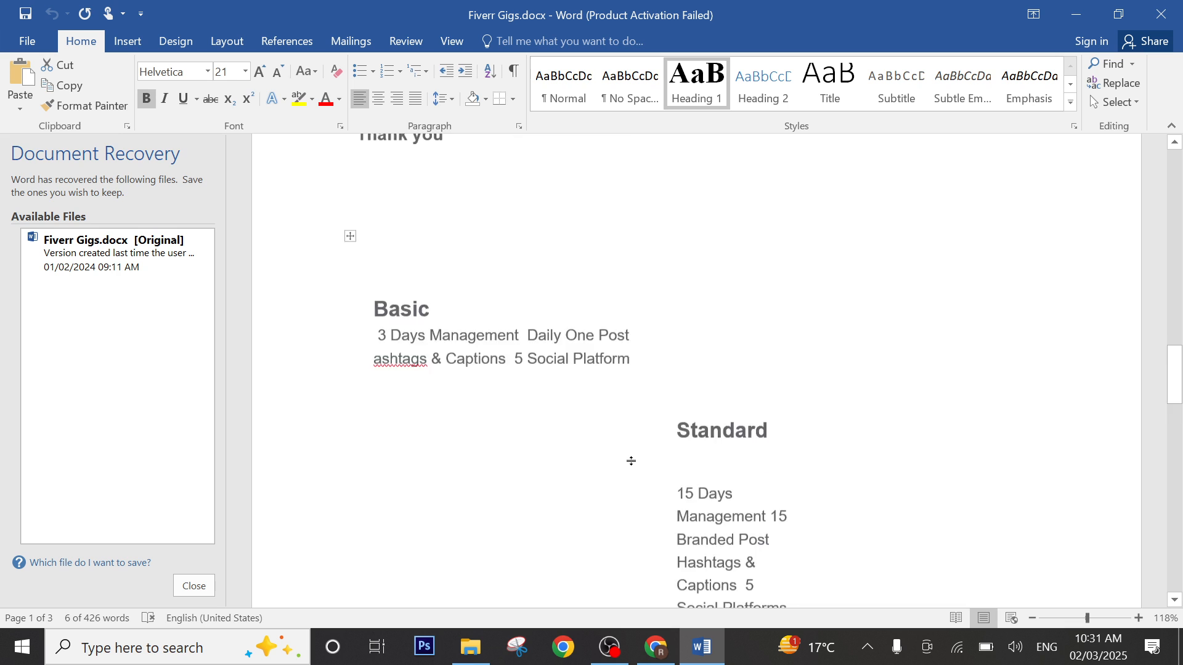
scroll(631, 461, "down", 3)
scroll(631, 461, "up", 3)
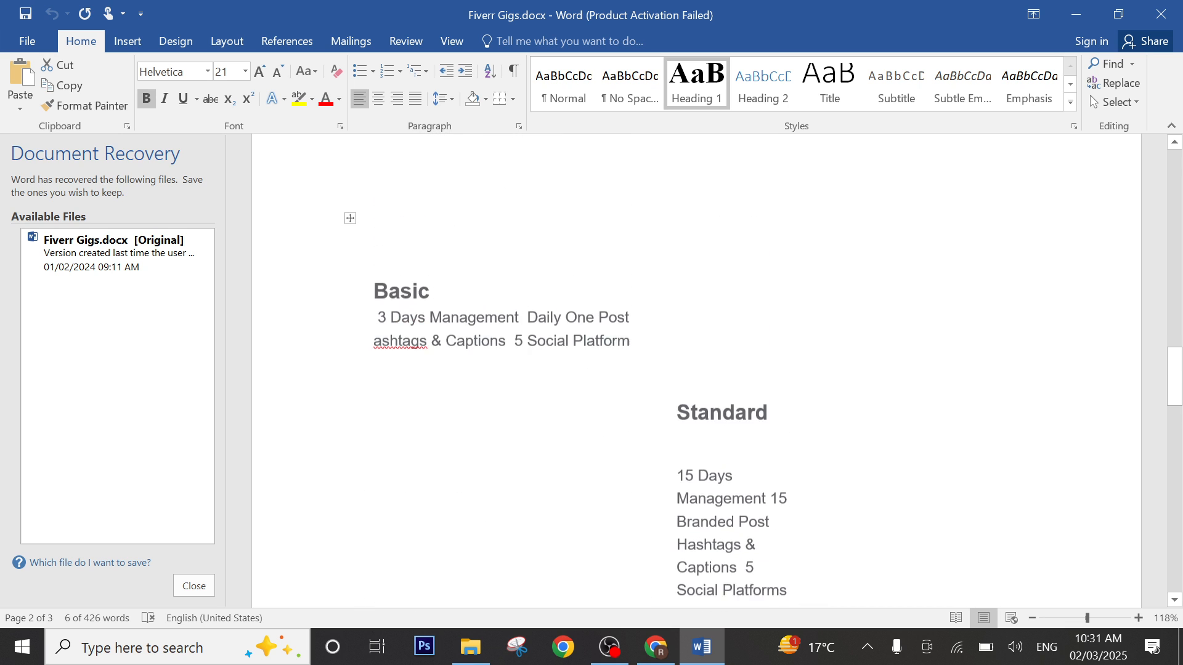
scroll(630, 461, "up", 2)
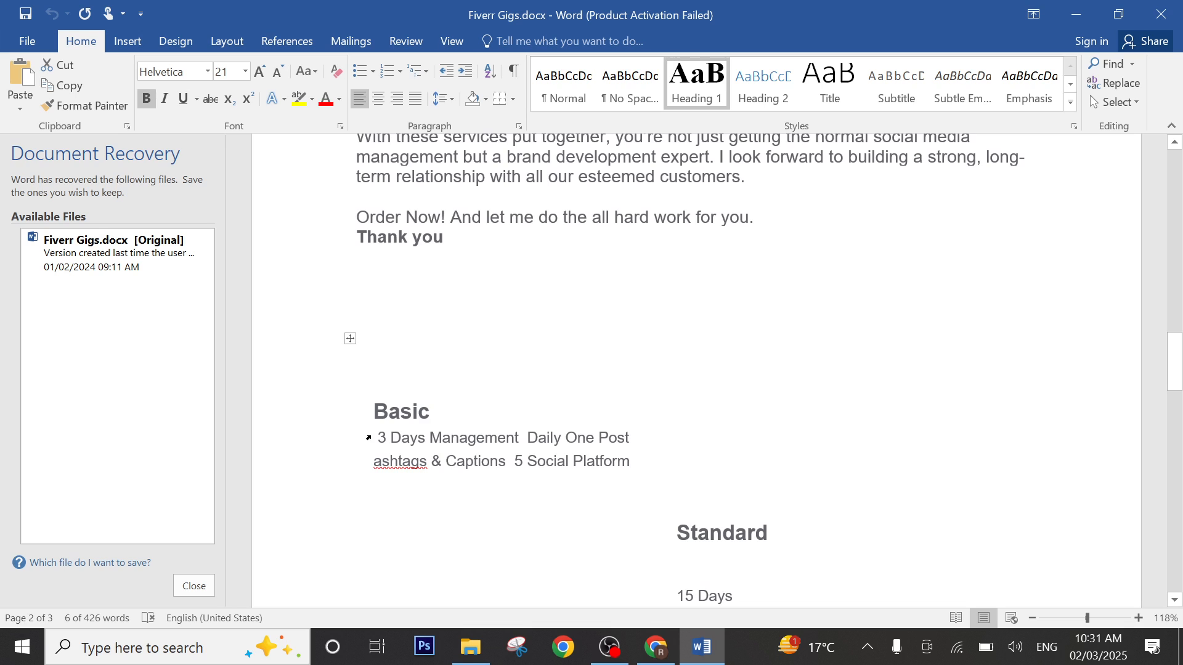
left_click(369, 438)
left_click(419, 460)
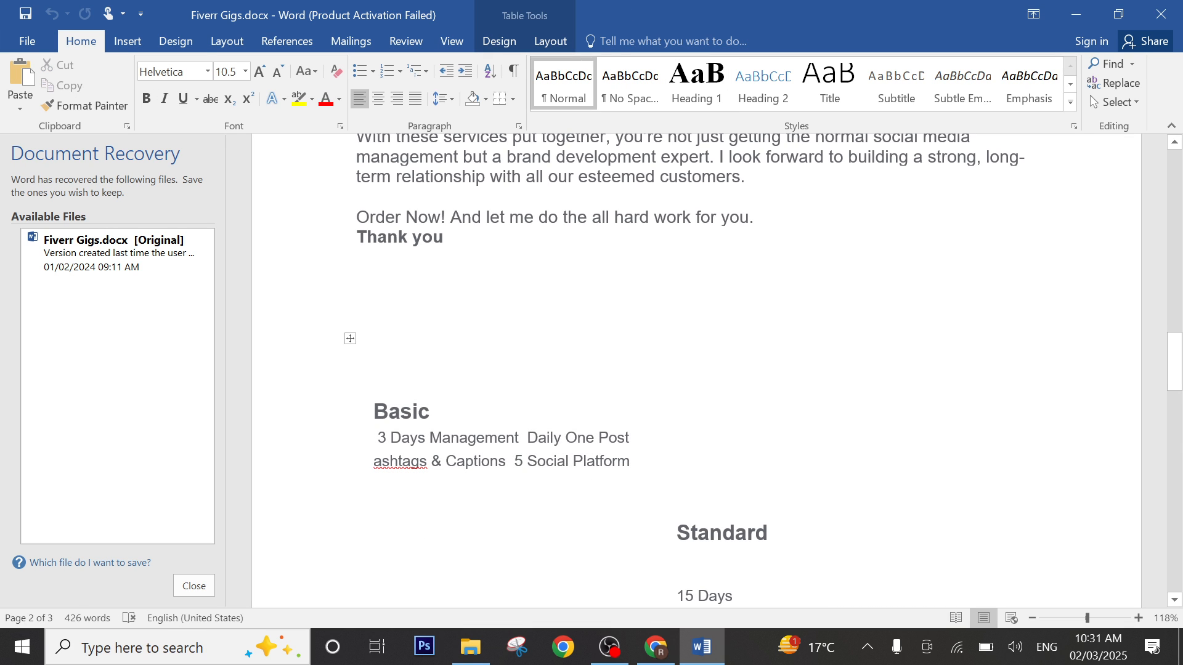
type("h")
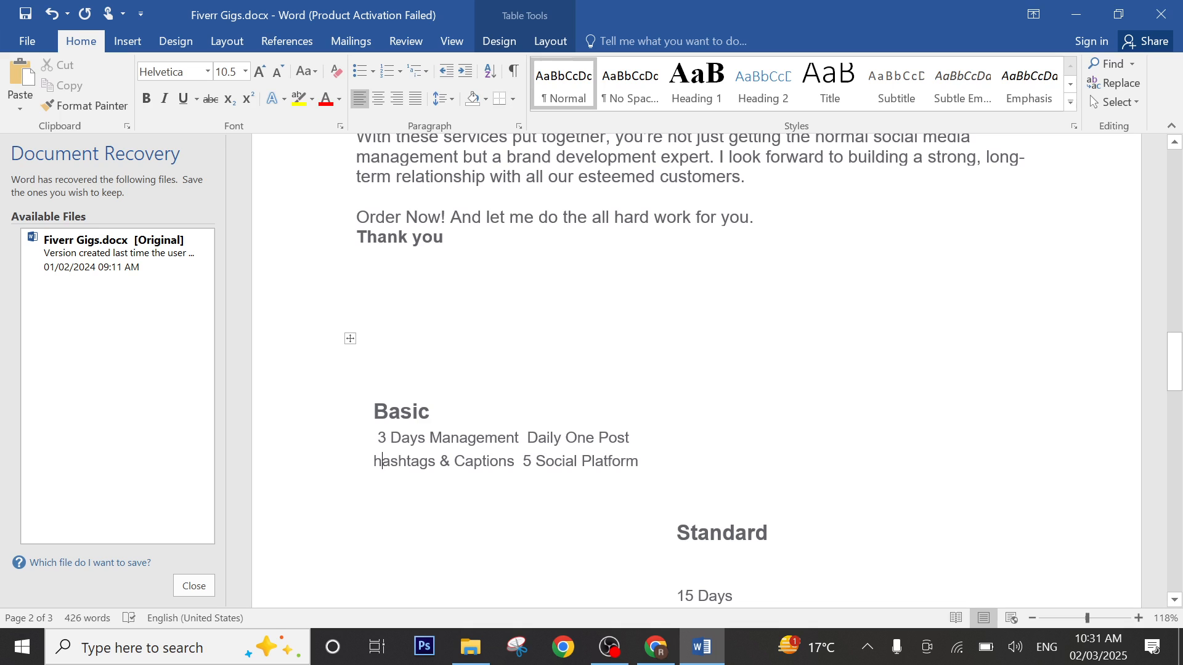
Step: Copy the two-line Basic package text from Word and paste it as the Basic package description in the Fiverr gig
left_click_drag(638, 462, 383, 435)
key("ctrl+c")
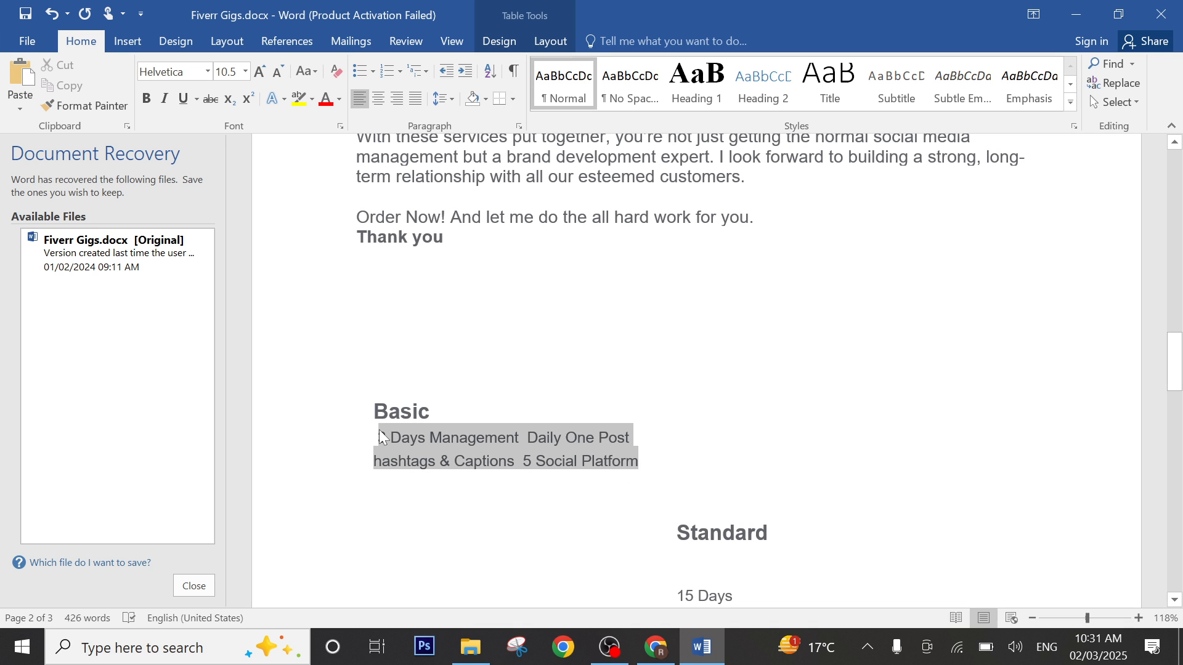
right_click(418, 443)
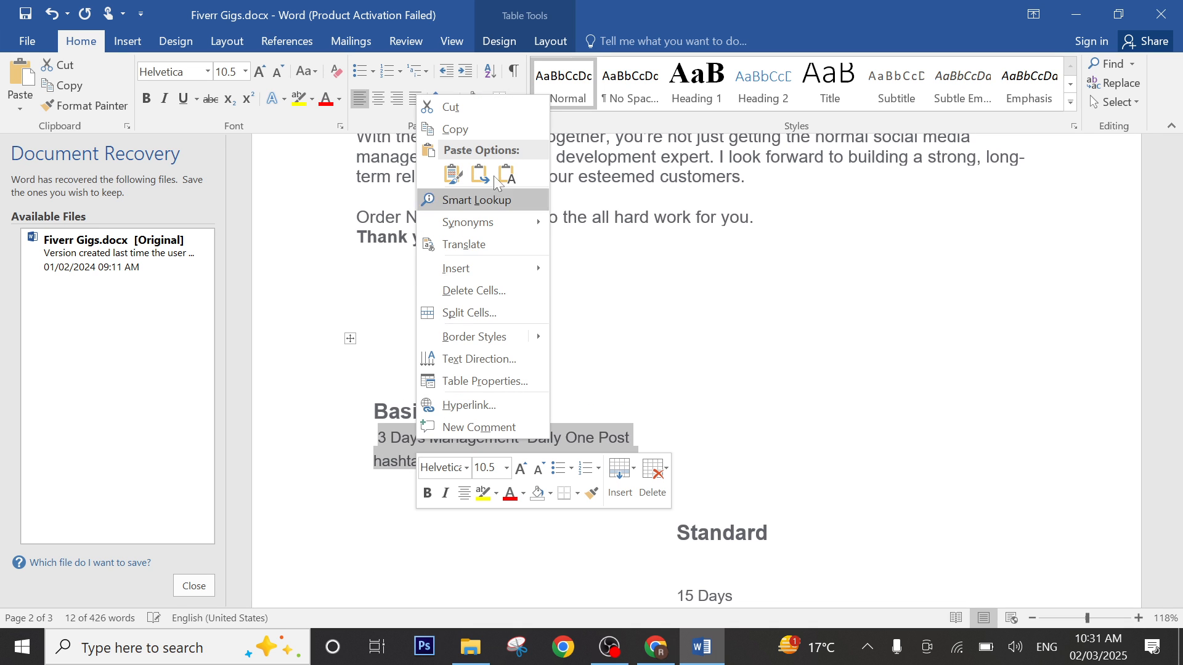
left_click(453, 127)
left_click(656, 647)
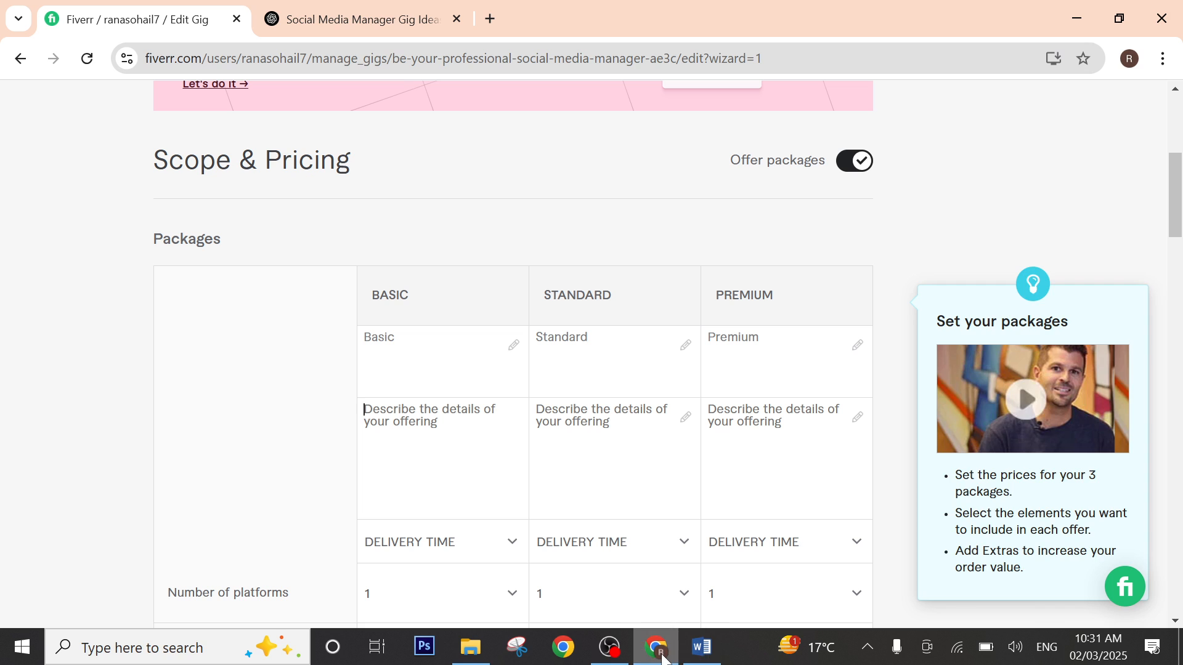
key("ctrl+v")
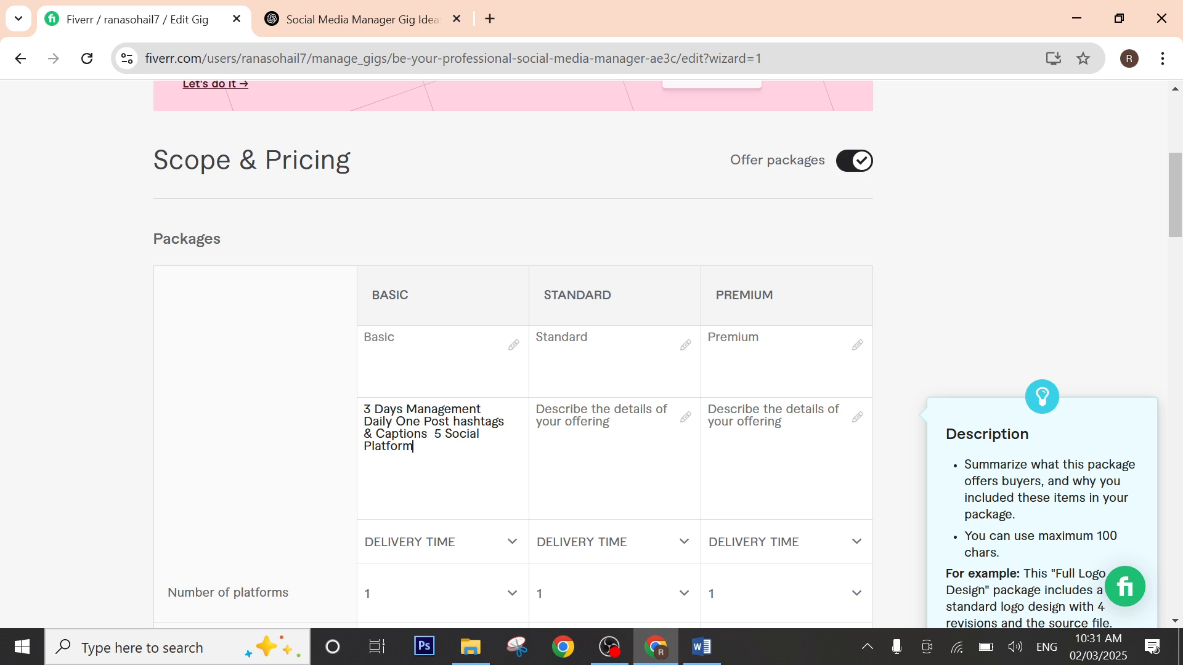
Step: Change the platform count in the Basic package description to "3 Social Platform"
key("BackSpace")
key("BackSpace")
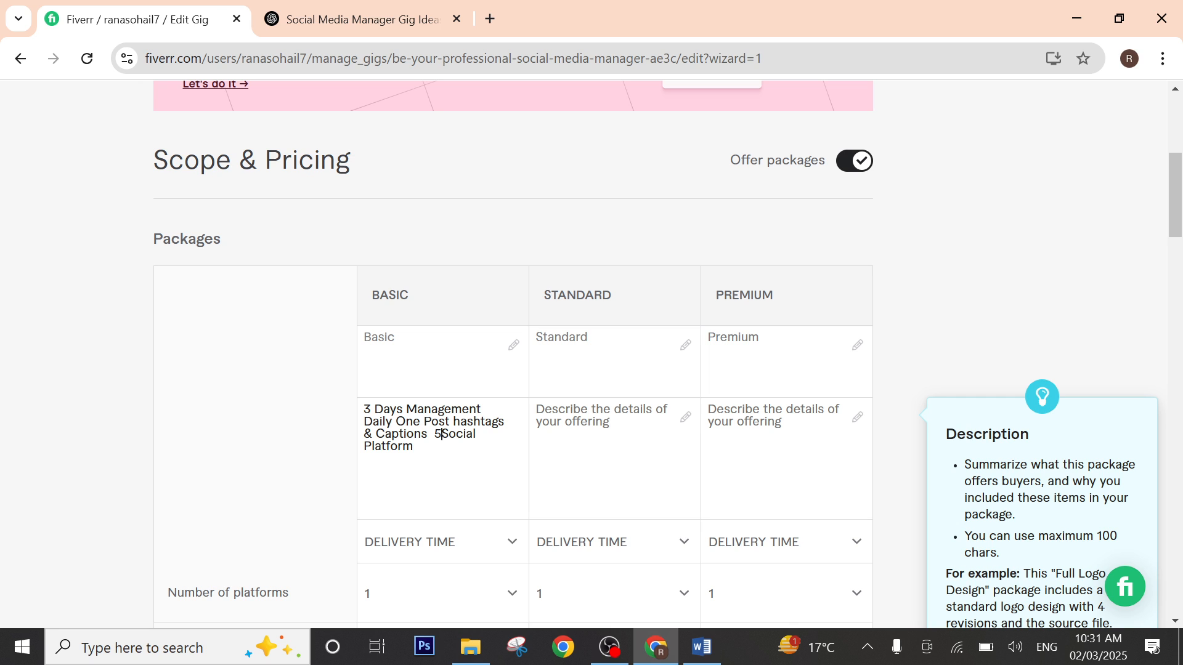
type("3")
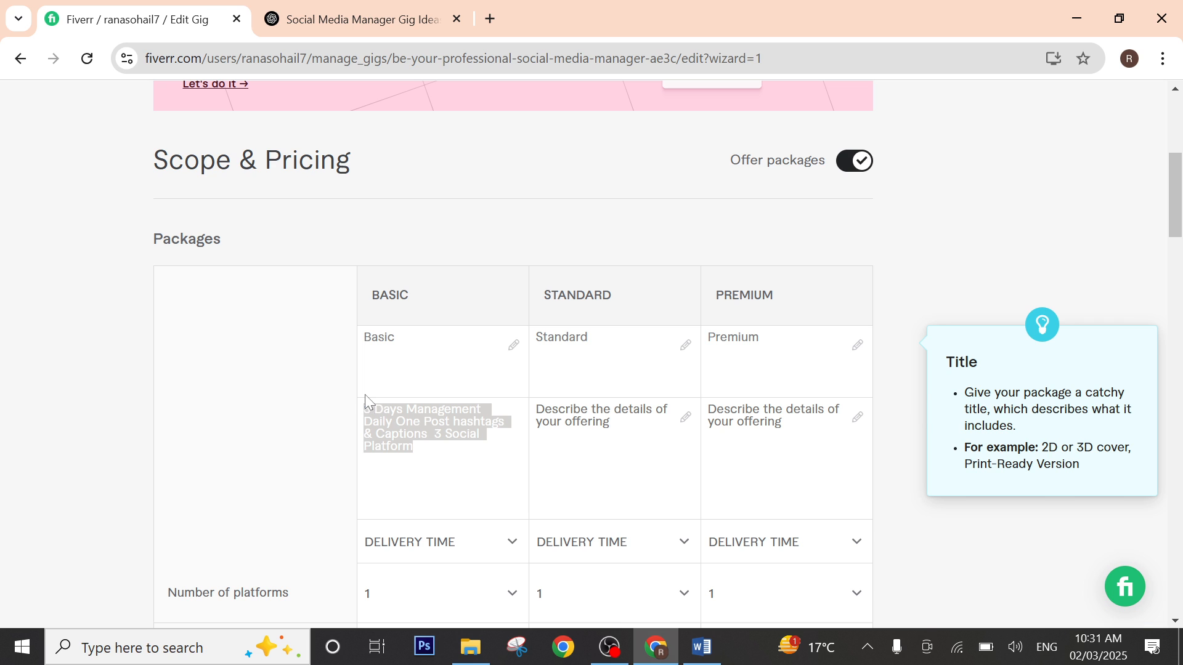
Step: Copy the Basic description into the Standard package and change it to "7 Days Management" and "5 Social Platform"
right_click(368, 419)
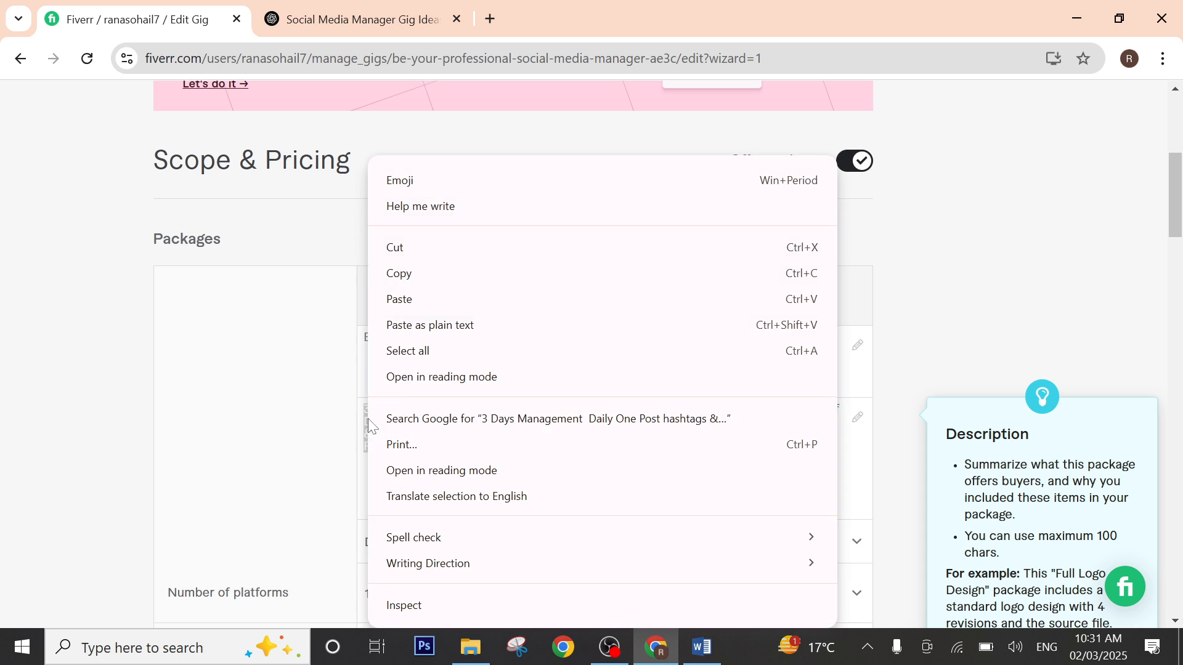
left_click(439, 276)
left_click(590, 425)
key("ctrl+v")
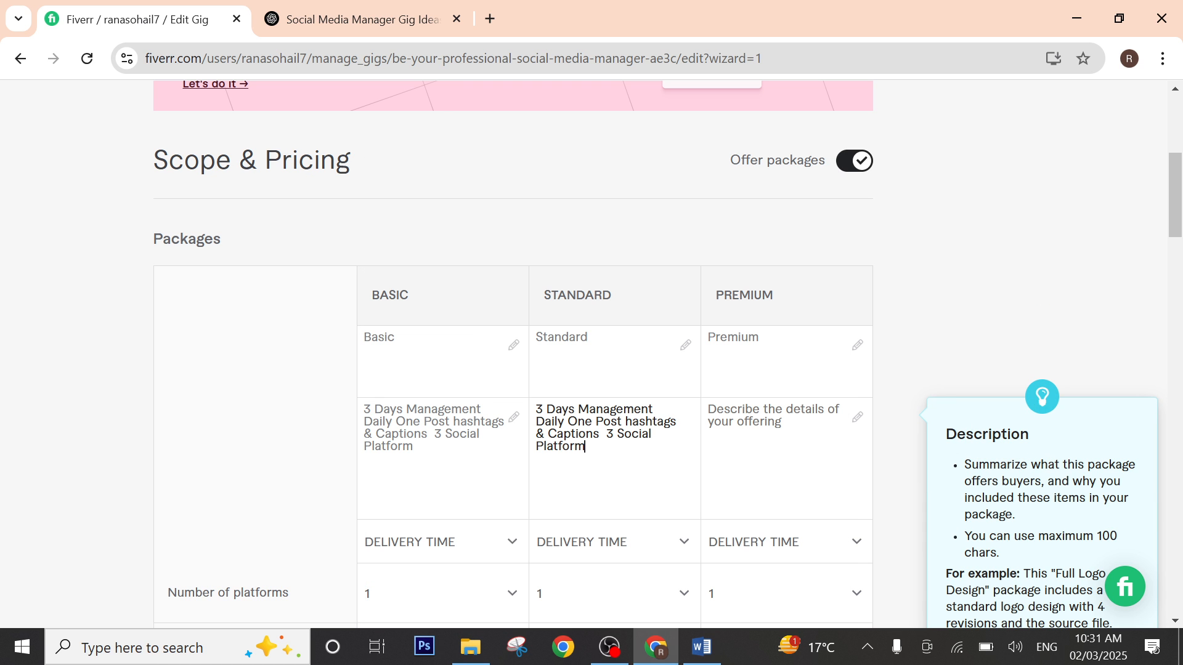
key("BackSpace")
key("BackSpace")
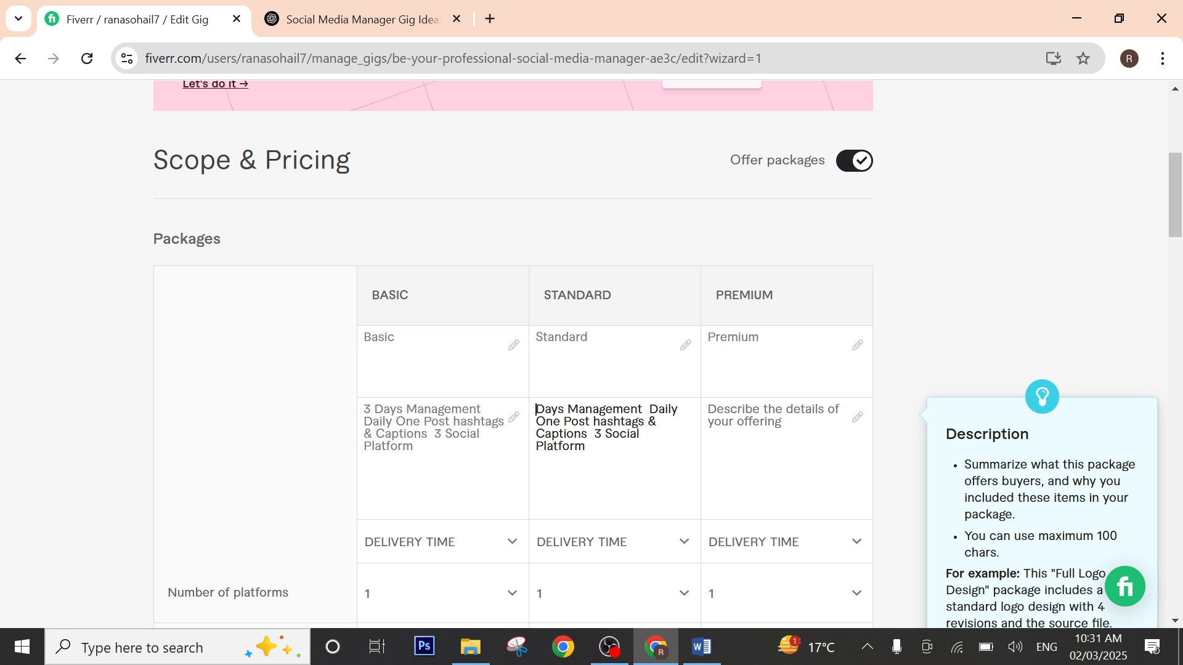
type("7")
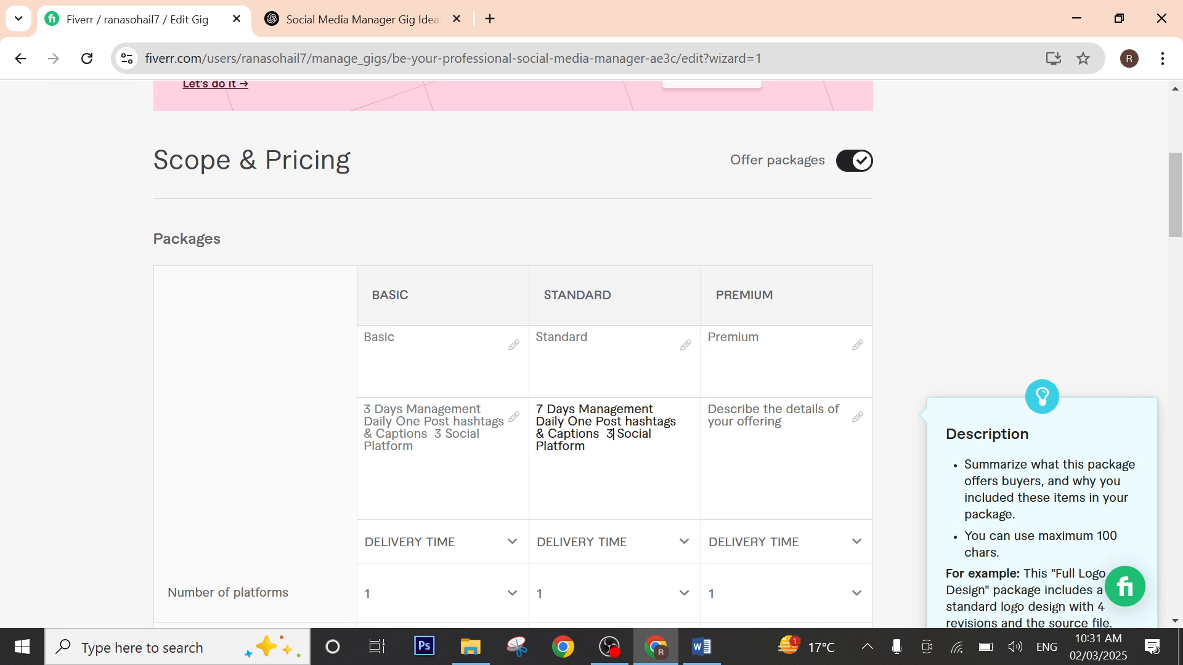
key("BackSpace")
type("5")
Step: Paste the same description into the Premium package and change it to "14 Days Management" and "7 Social Platform"
left_click(754, 422)
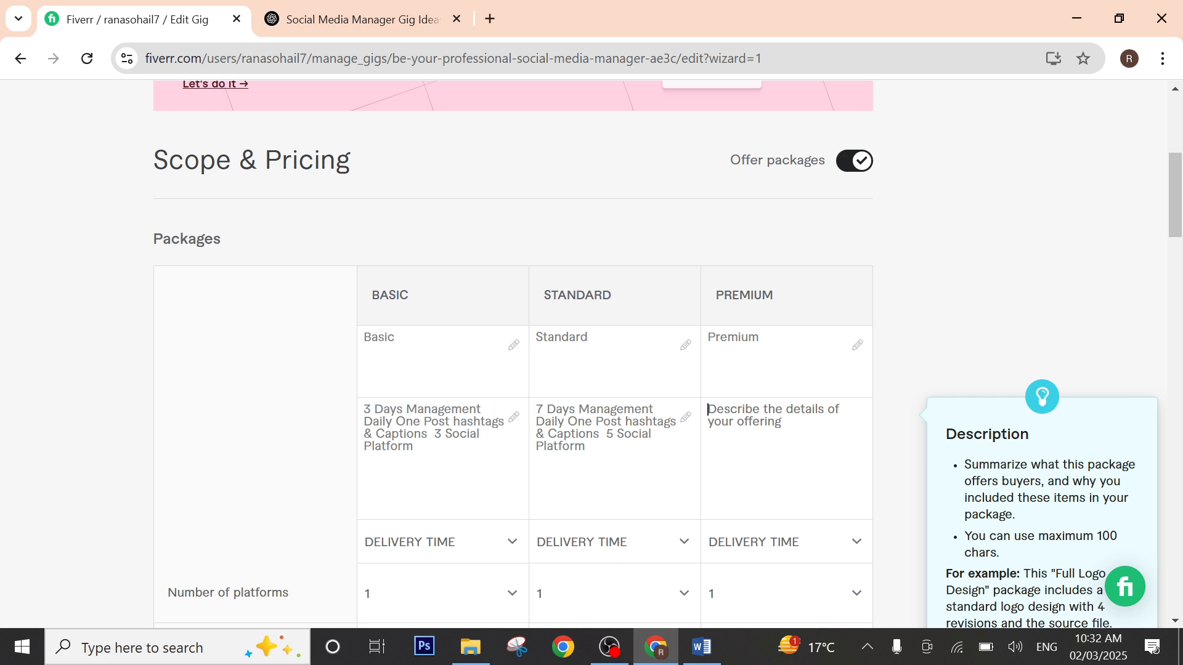
key("ctrl+v")
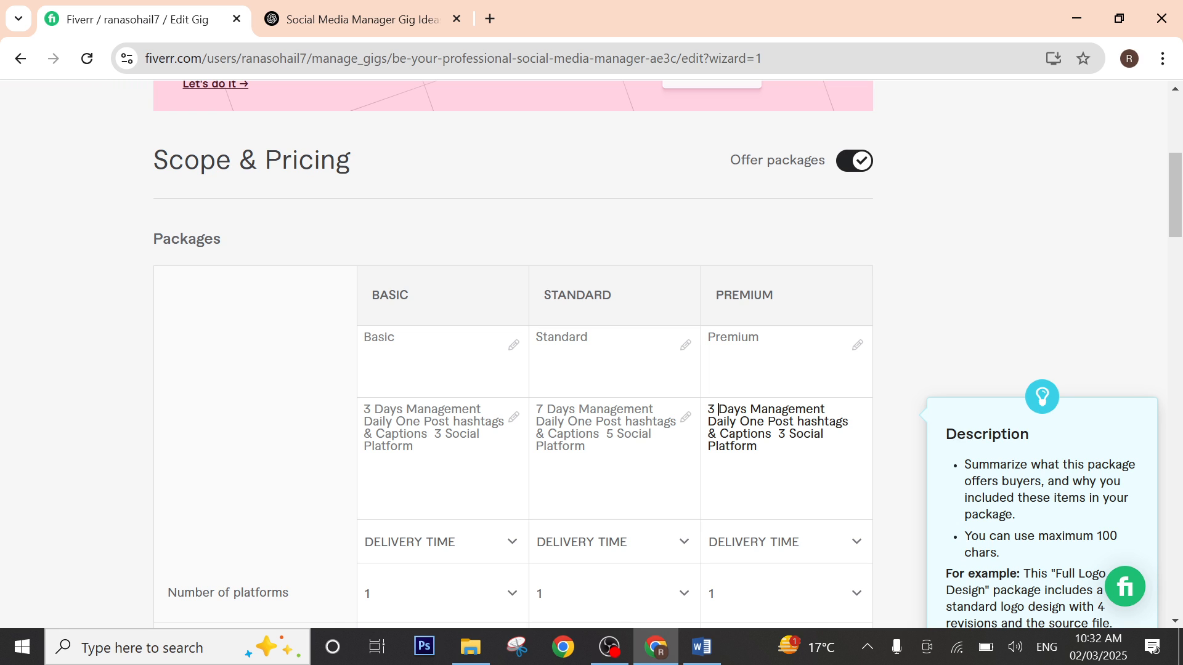
key("BackSpace")
key("BackSpace")
type("1")
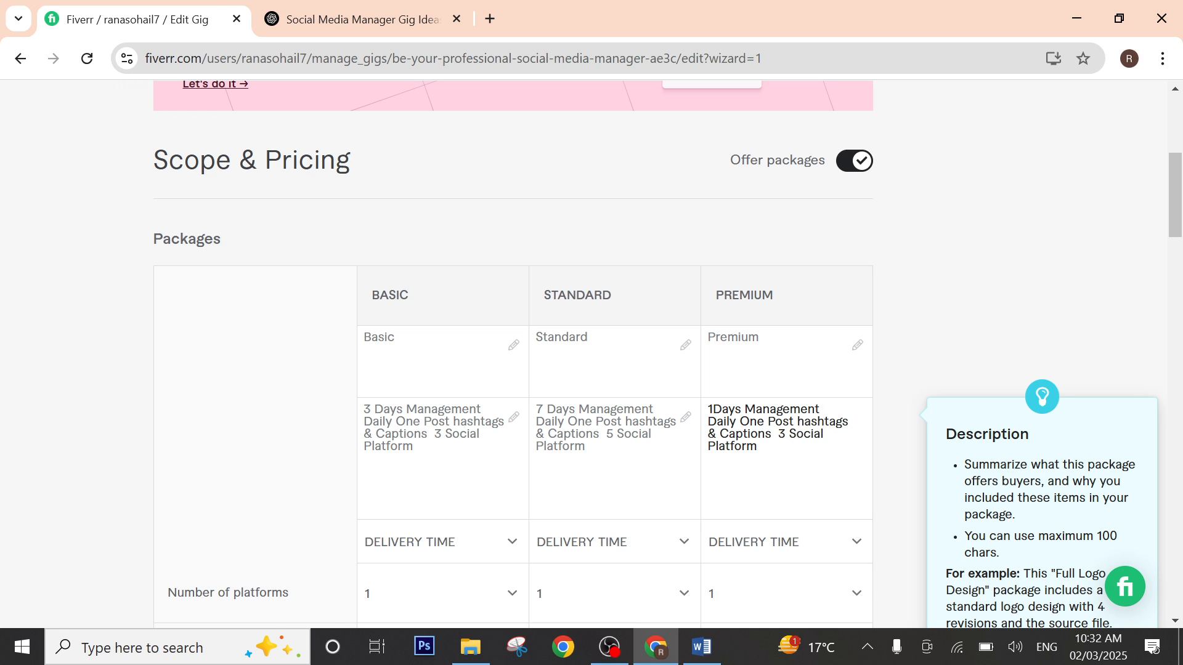
type("4")
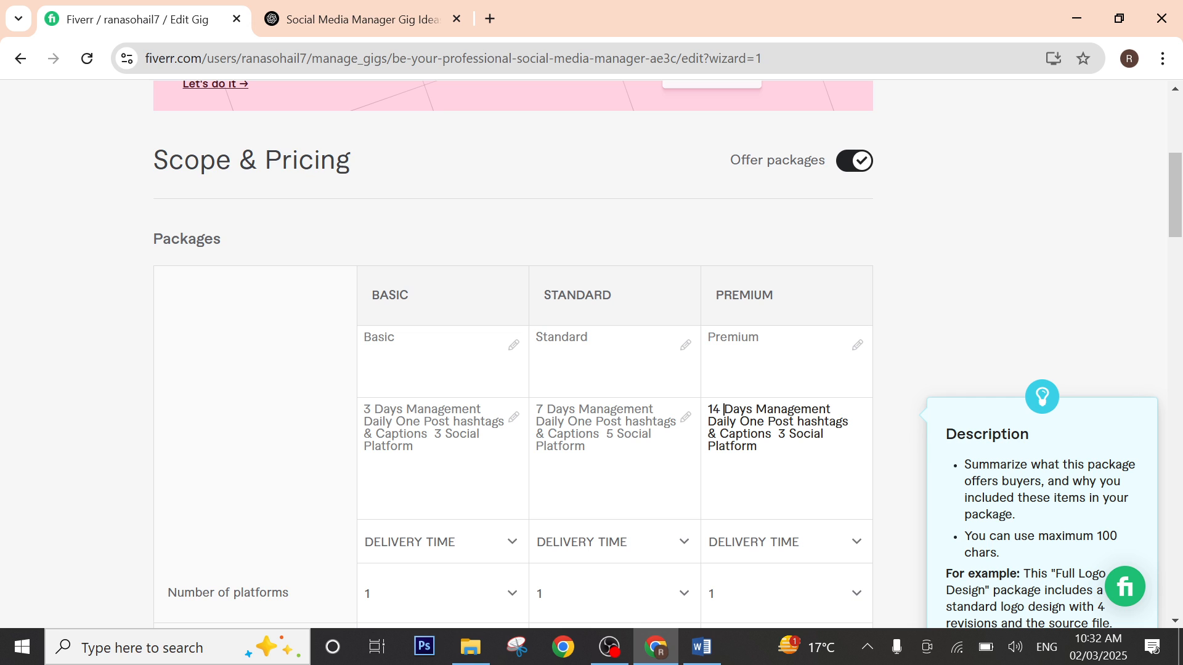
key("BackSpace")
type("7")
Step: Change "Daily One Post" to "Daily three Post" in the Standard package description
left_click(424, 422)
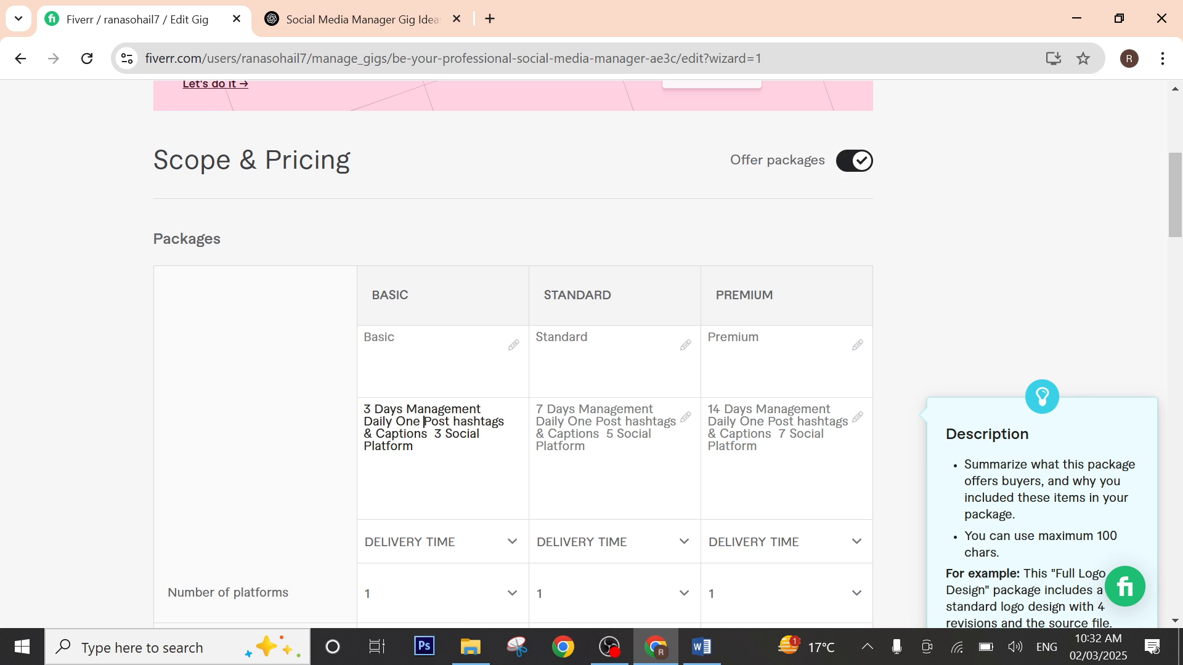
left_click(592, 423)
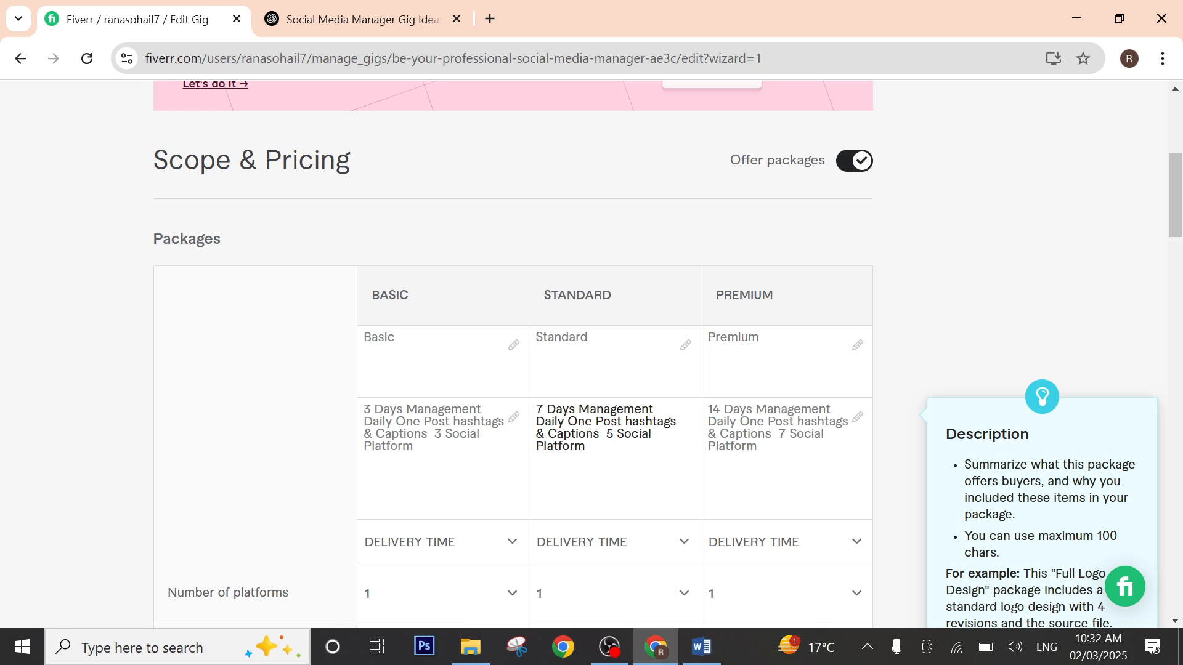
key("BackSpace")
key("BackSpace")
key("BackSpace")
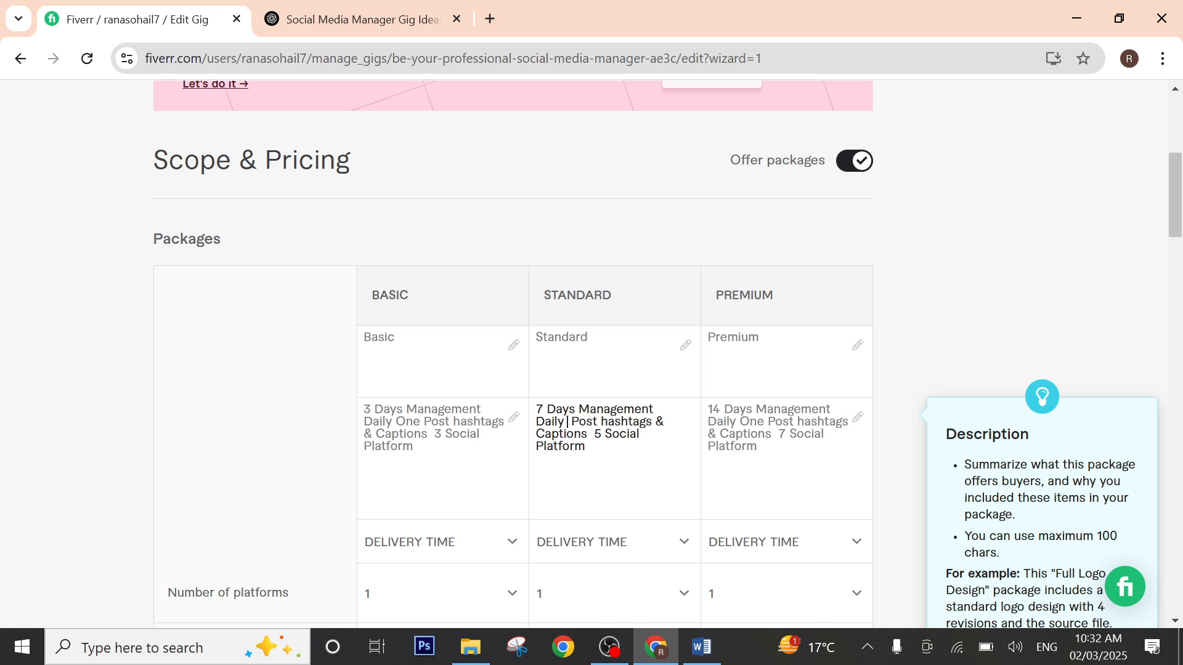
type("three")
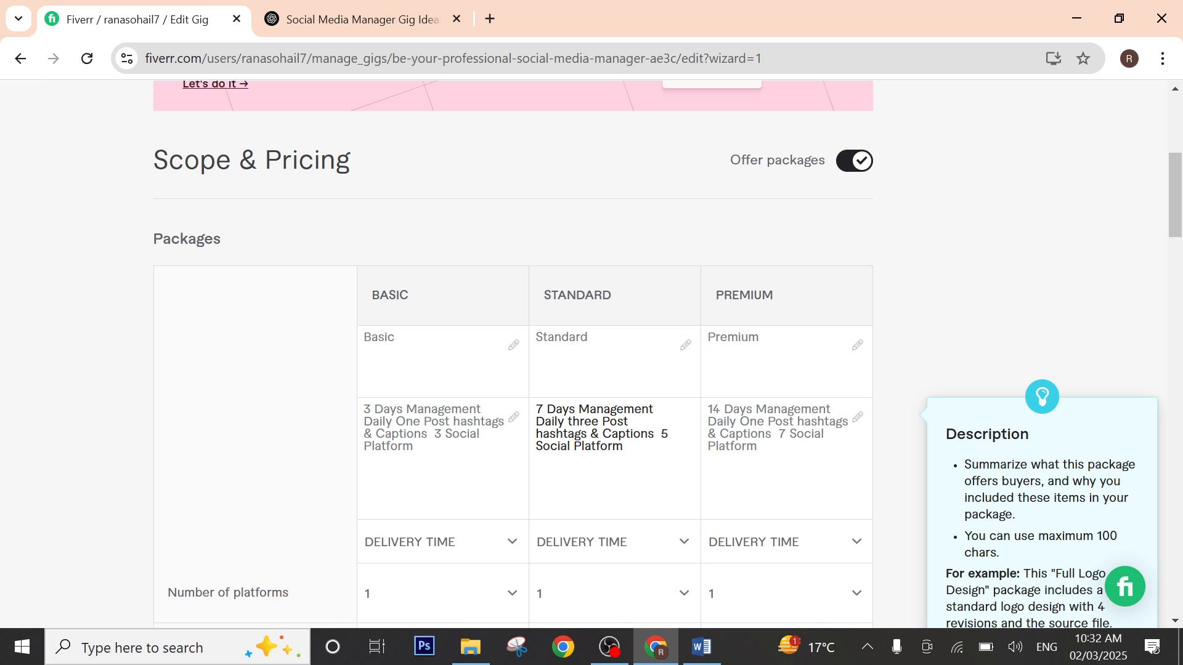
Step: Change "Daily One Post" to "Daily five Post" in the Premium package description
left_click(789, 422)
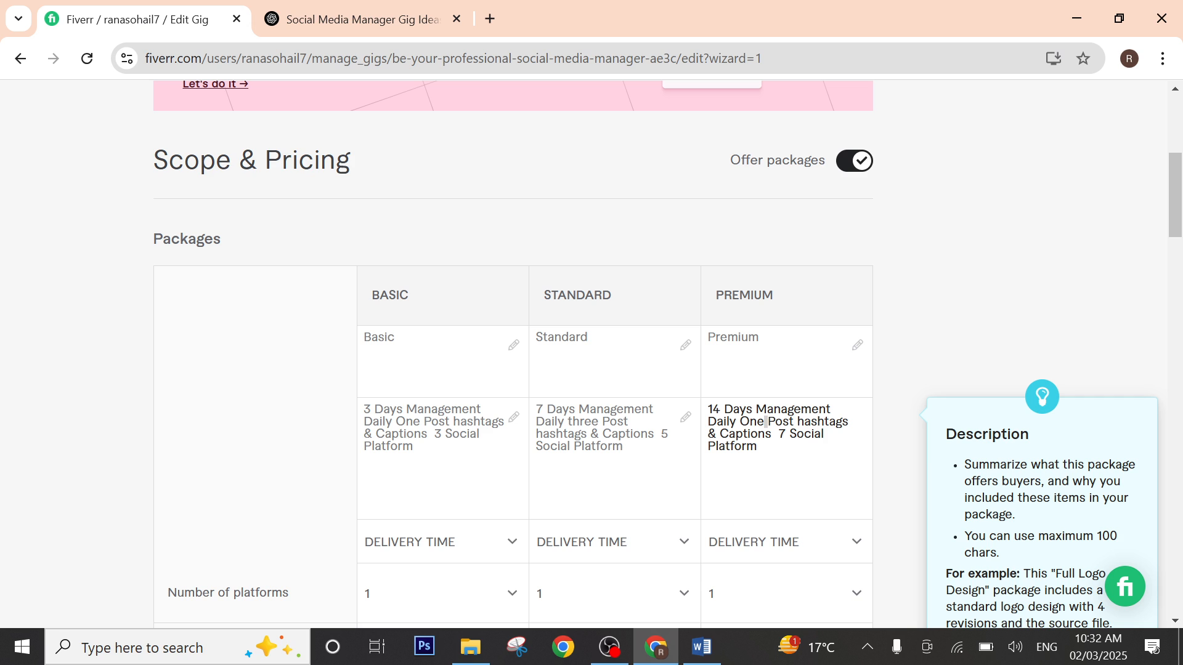
key("BackSpace")
key("BackSpace")
key("BackSpace")
key("BackSpace")
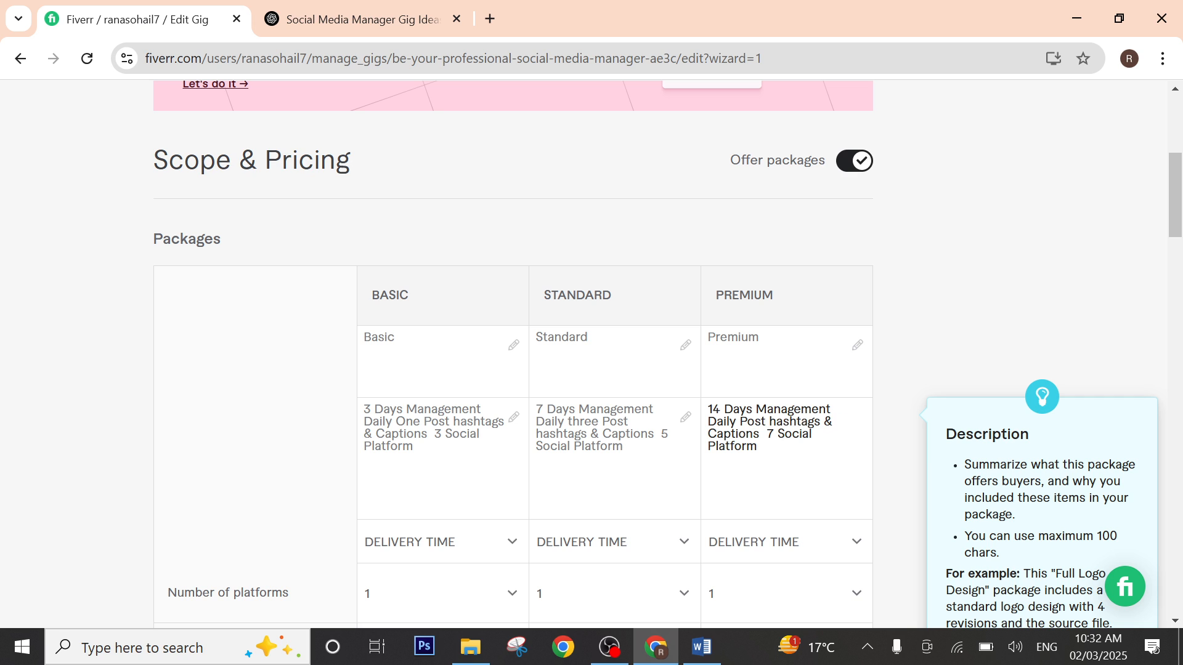
type("five")
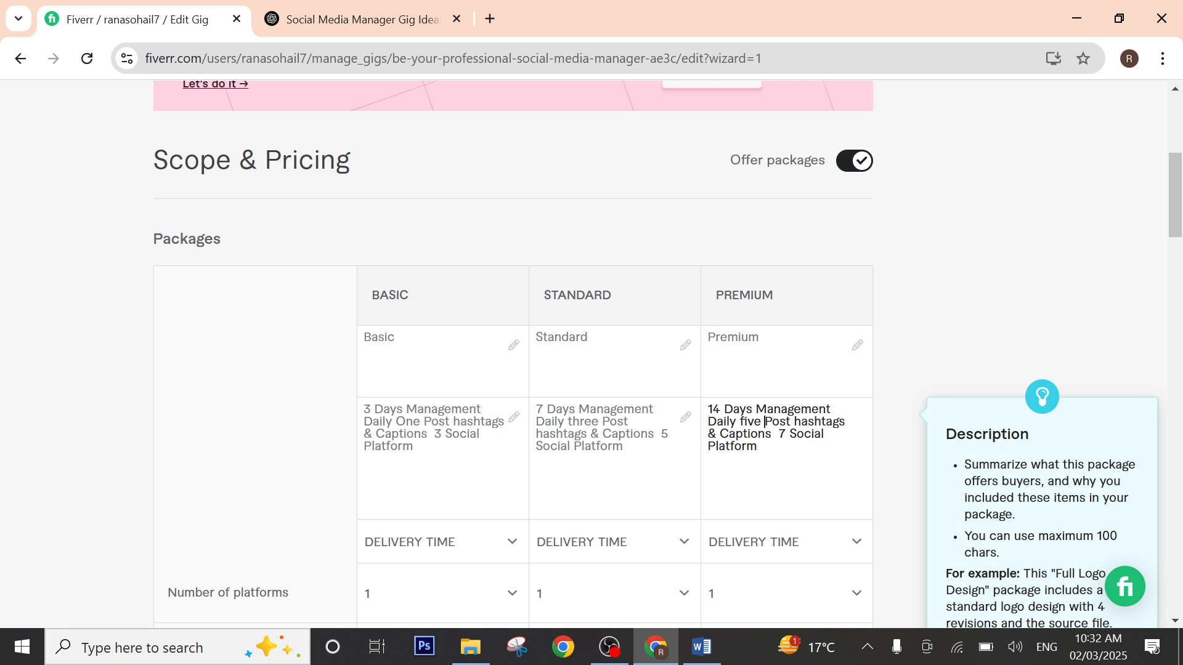
left_click(94, 547)
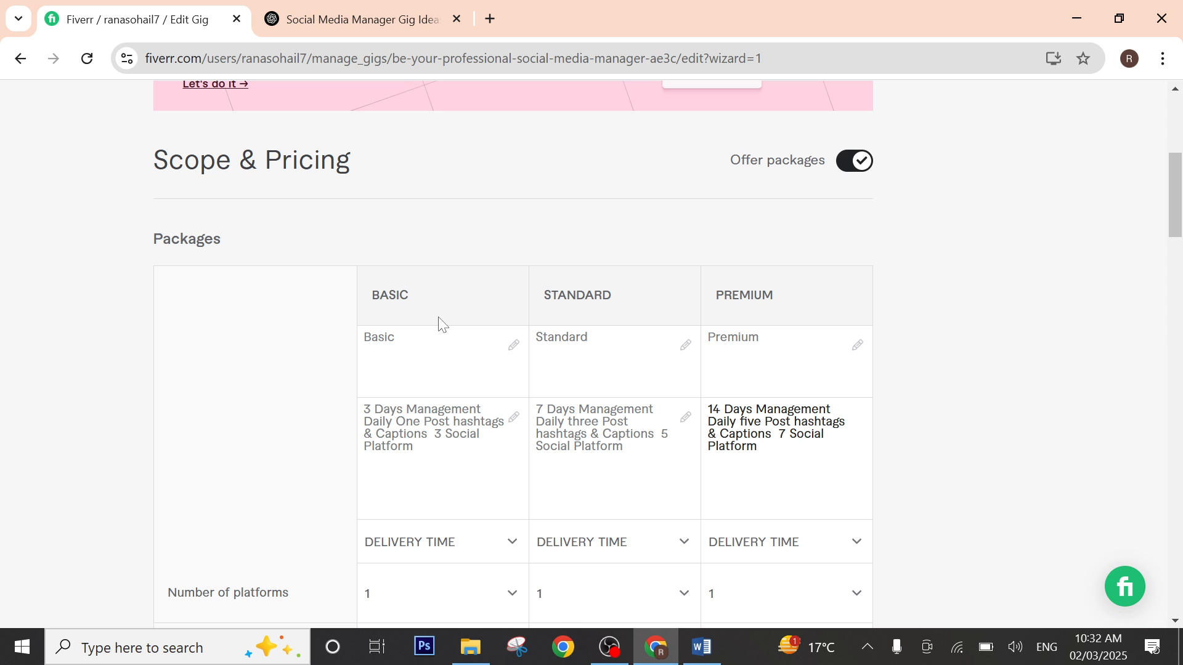
Step: Set the Basic package's delivery time to 3 days
left_click(509, 563)
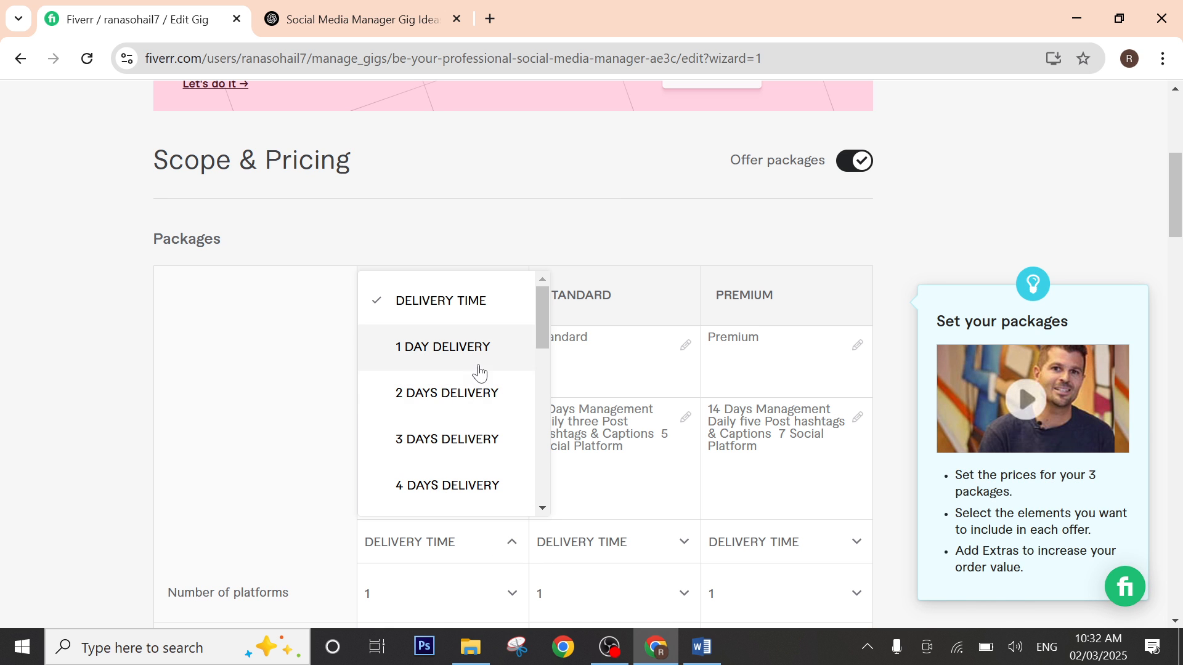
left_click(604, 453)
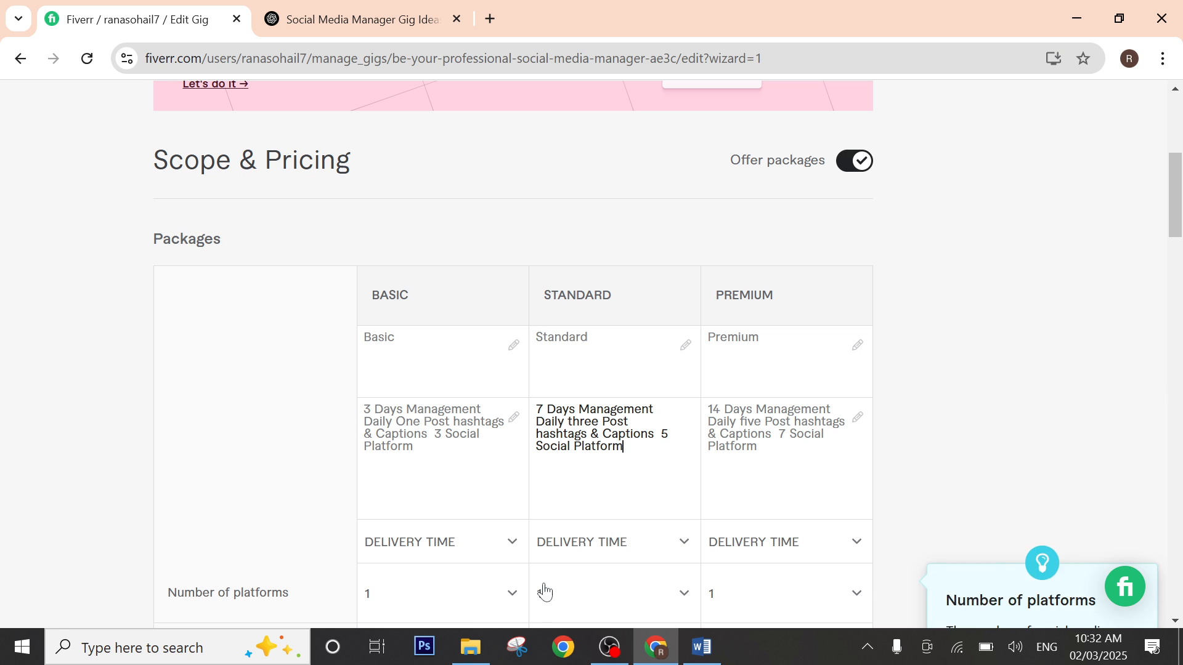
left_click(519, 557)
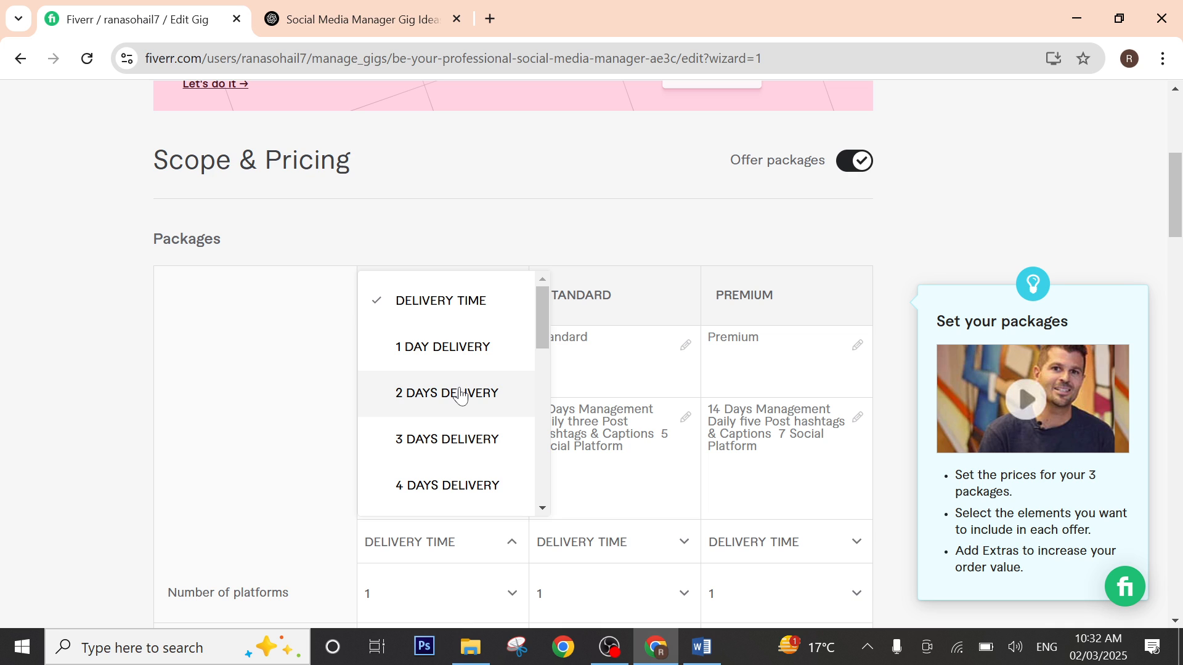
left_click(497, 455)
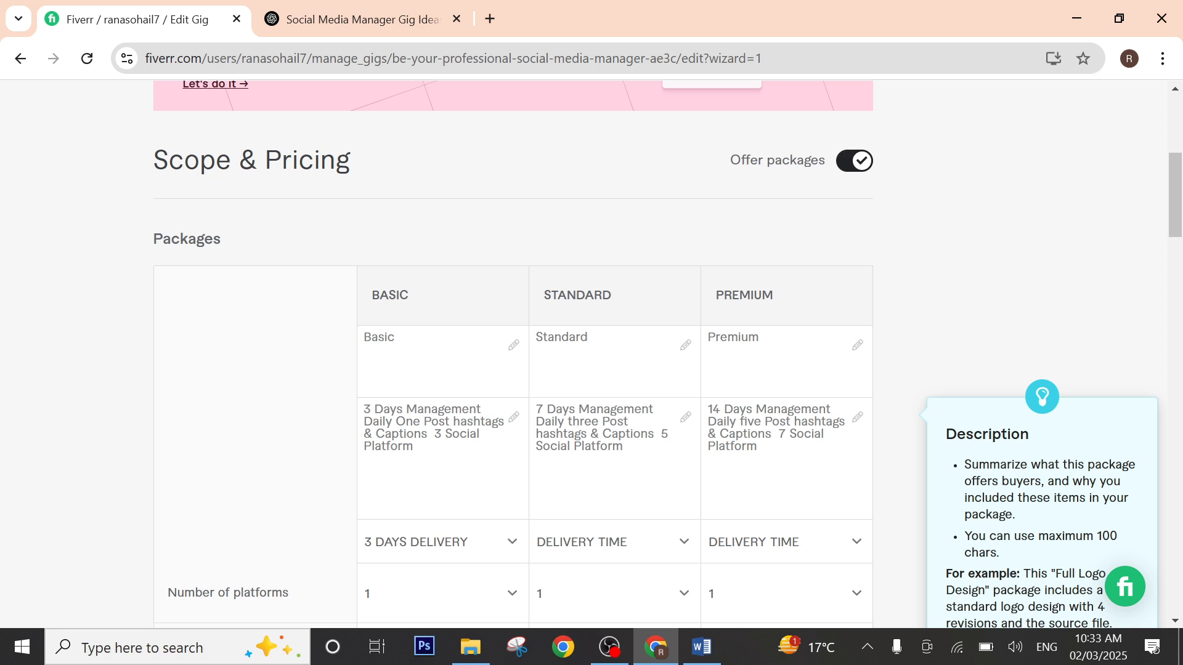
Step: Set the Standard package's delivery time to 7 days
left_click(637, 548)
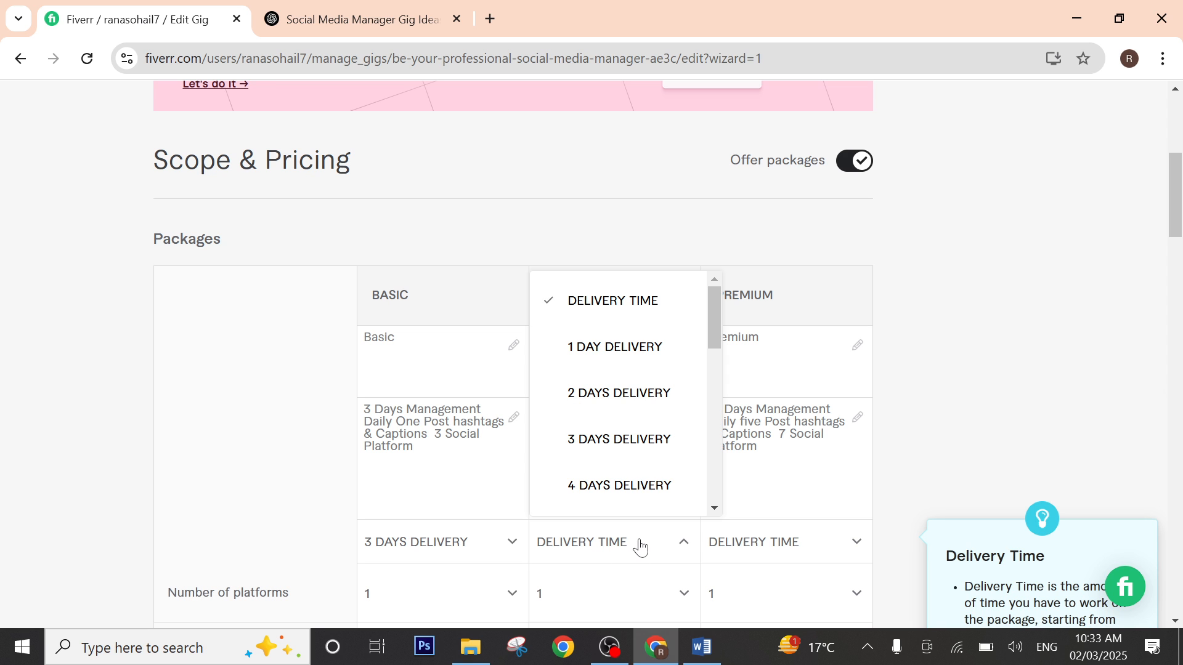
scroll(633, 425, "down", 2)
scroll(627, 456, "down", 2)
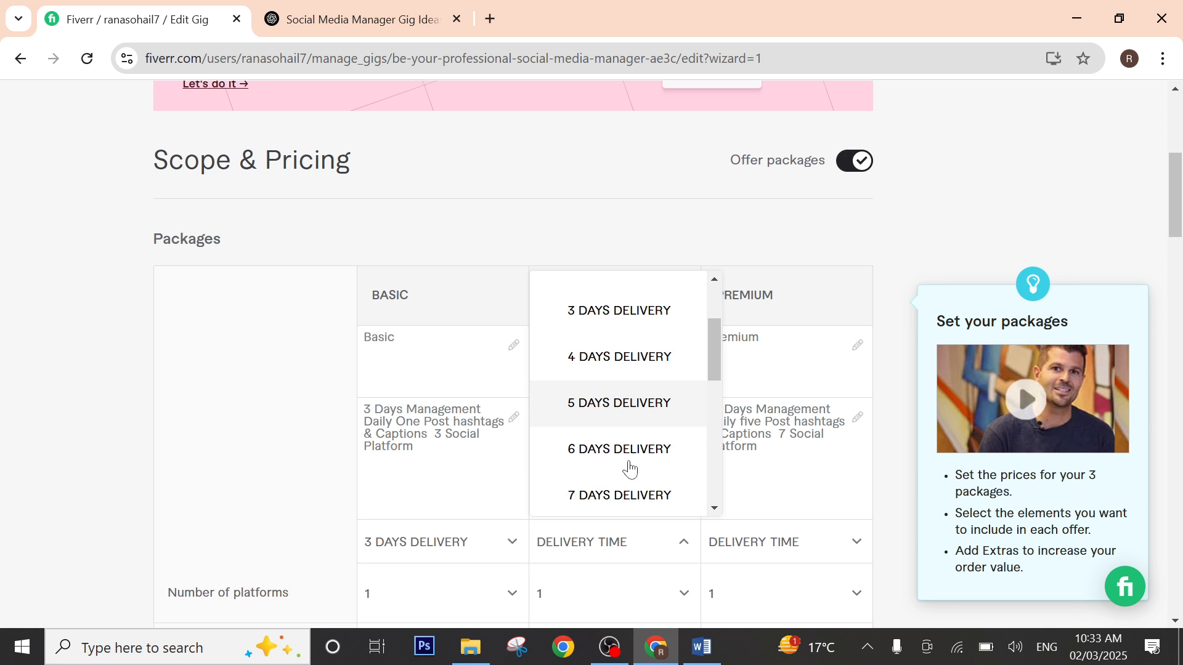
left_click(620, 440)
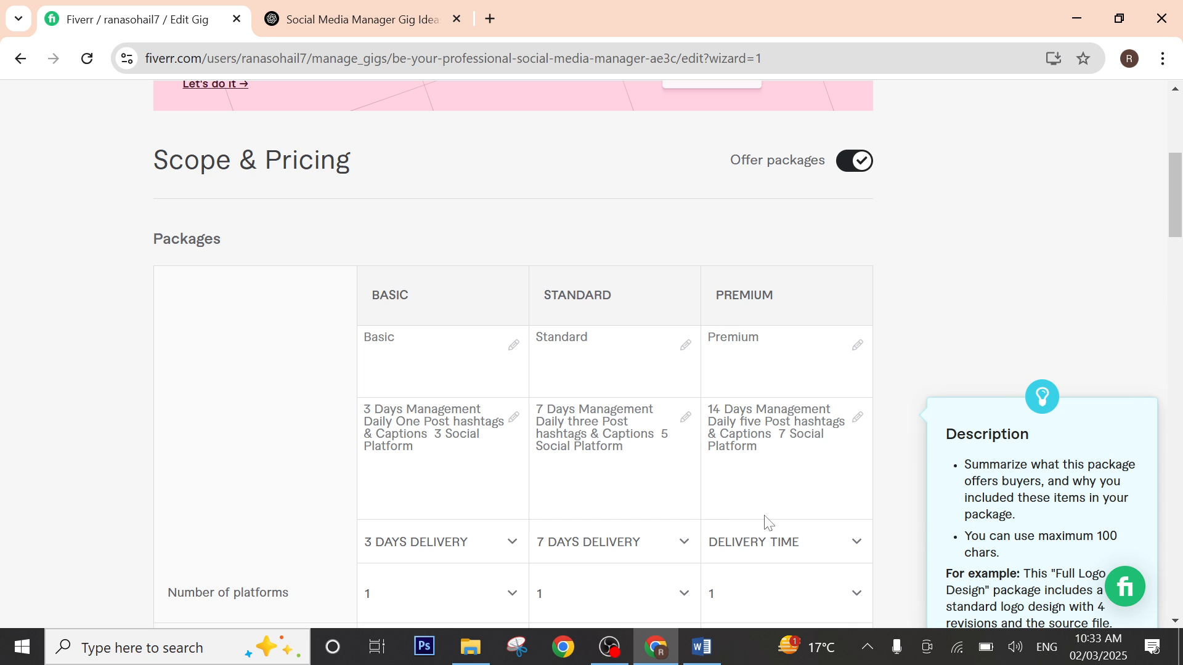
Step: Set the Premium package's delivery time to 14 days
left_click(834, 538)
scroll(810, 443, "down", 5)
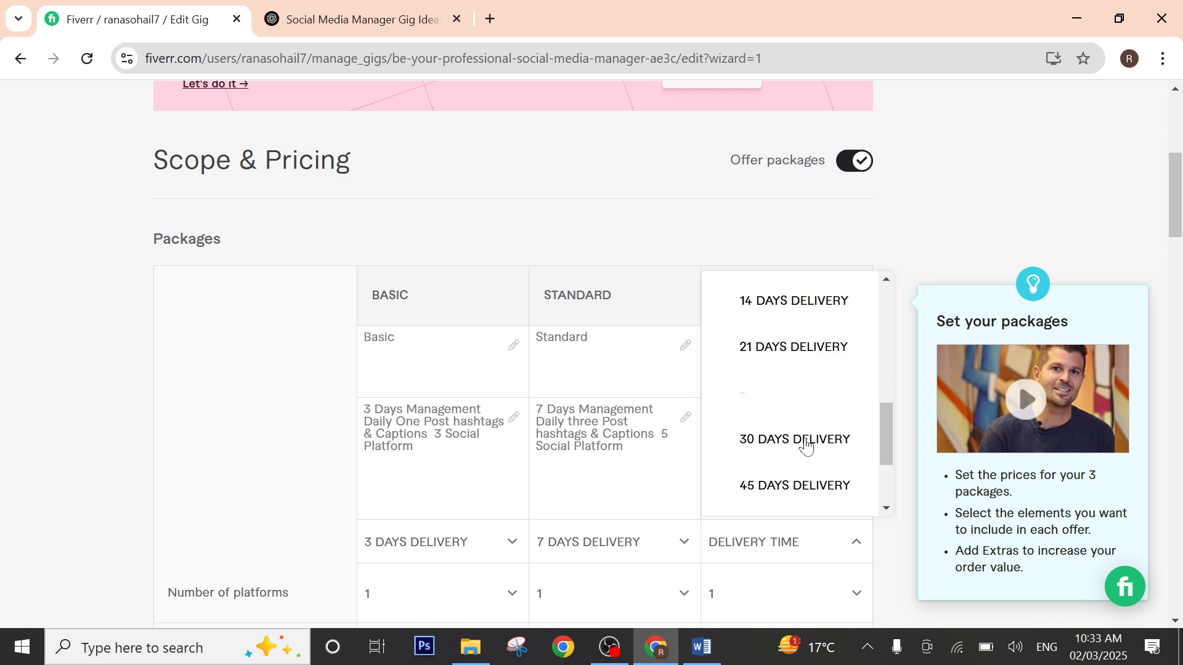
scroll(807, 447, "down", 1)
scroll(806, 446, "up", 3)
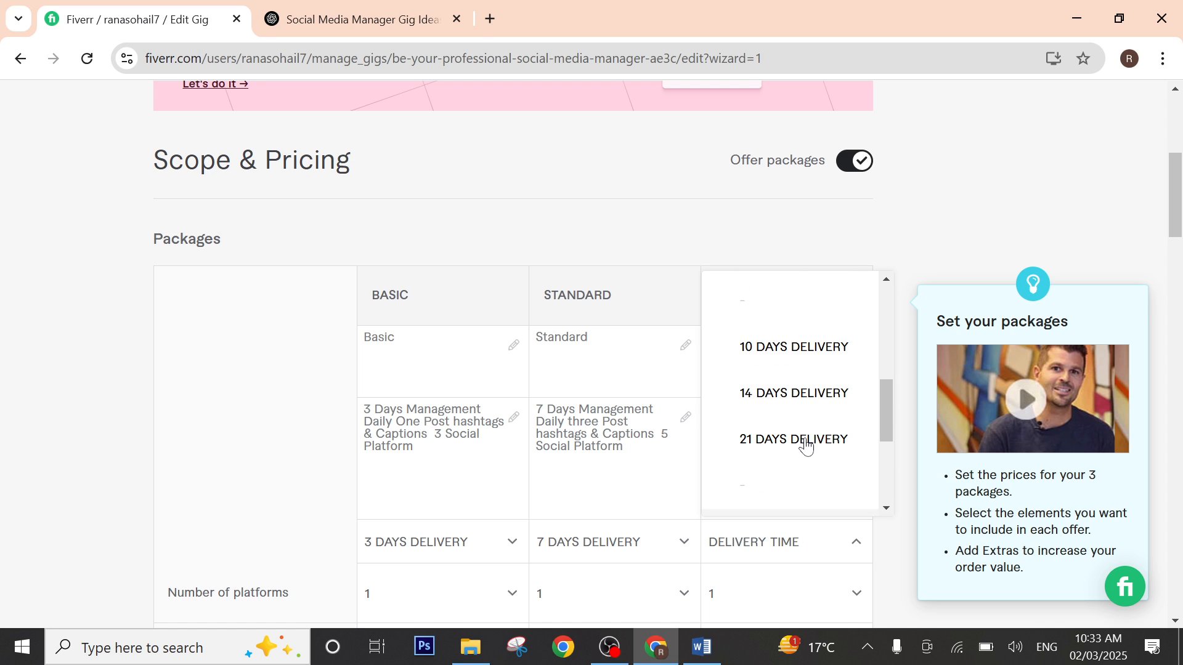
left_click(803, 396)
scroll(616, 419, "down", 1)
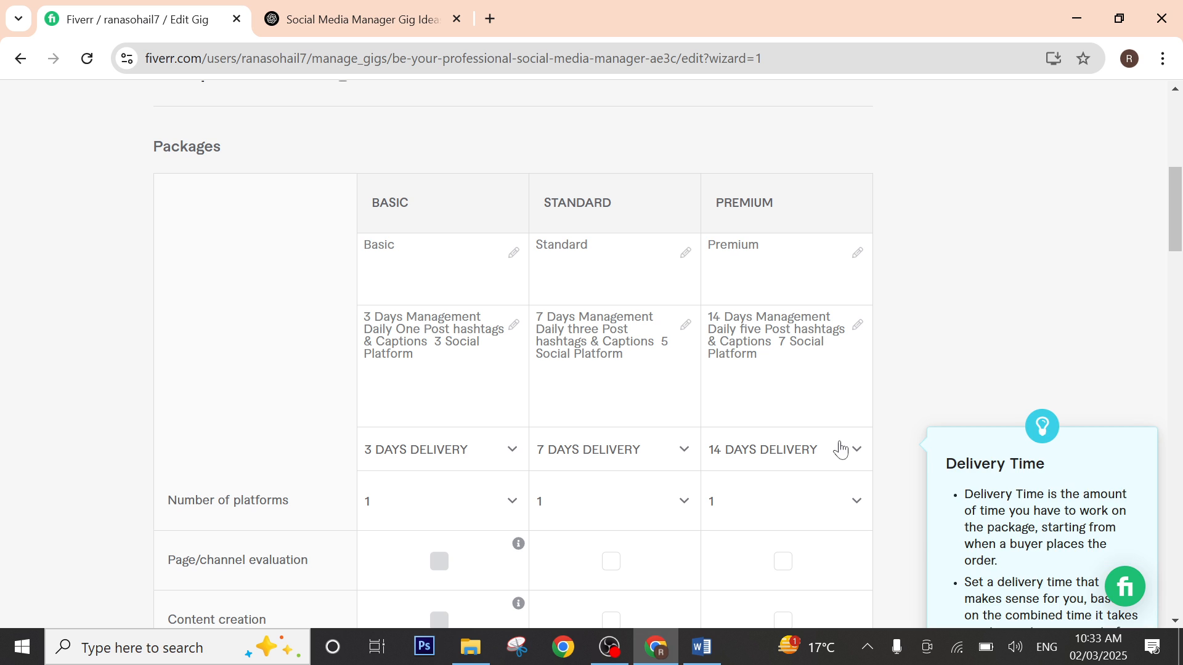
scroll(351, 491, "down", 2)
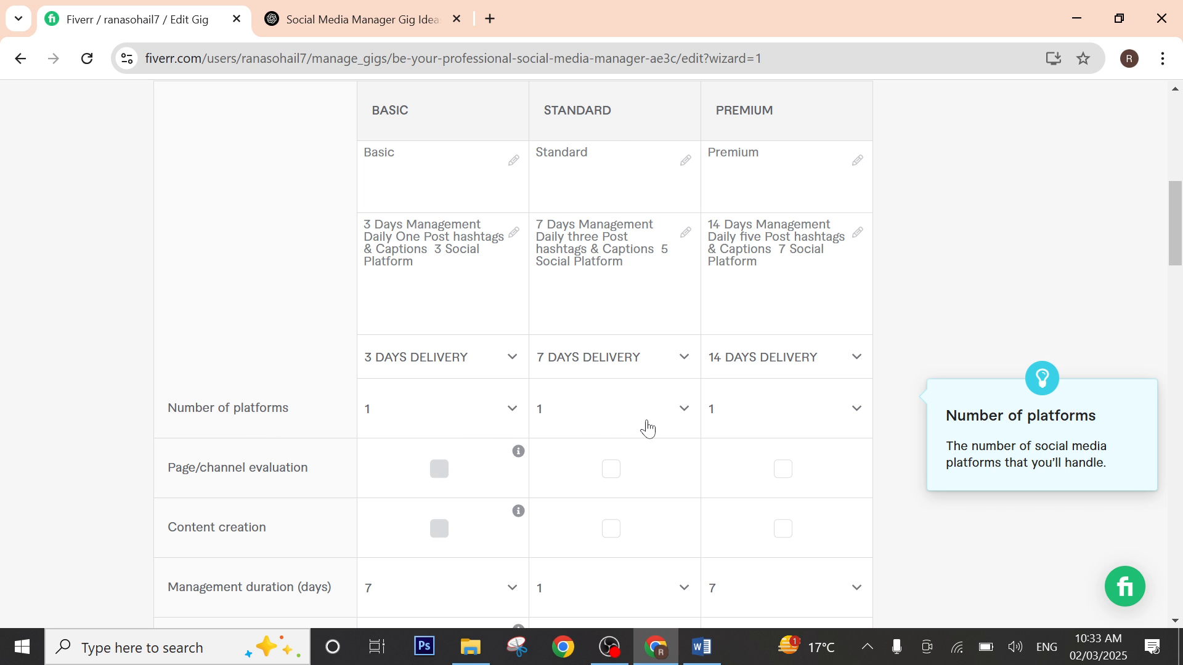
left_click(644, 428)
scroll(568, 336, "down", 4)
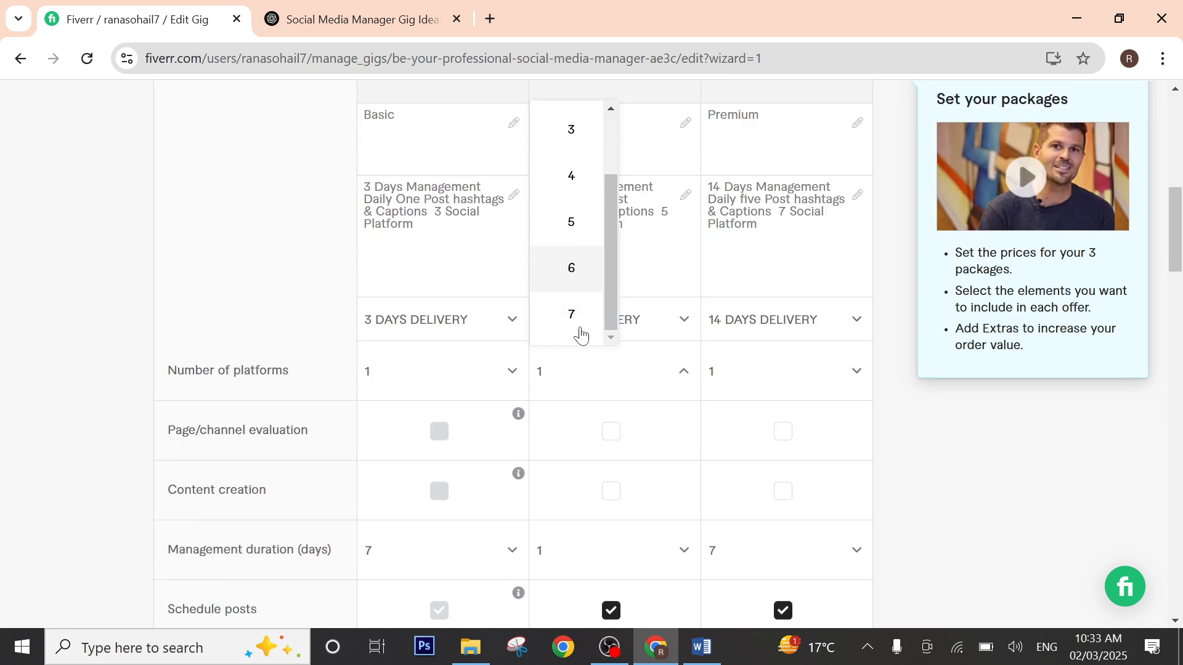
scroll(624, 388, "up", 3)
scroll(625, 388, "up", 3)
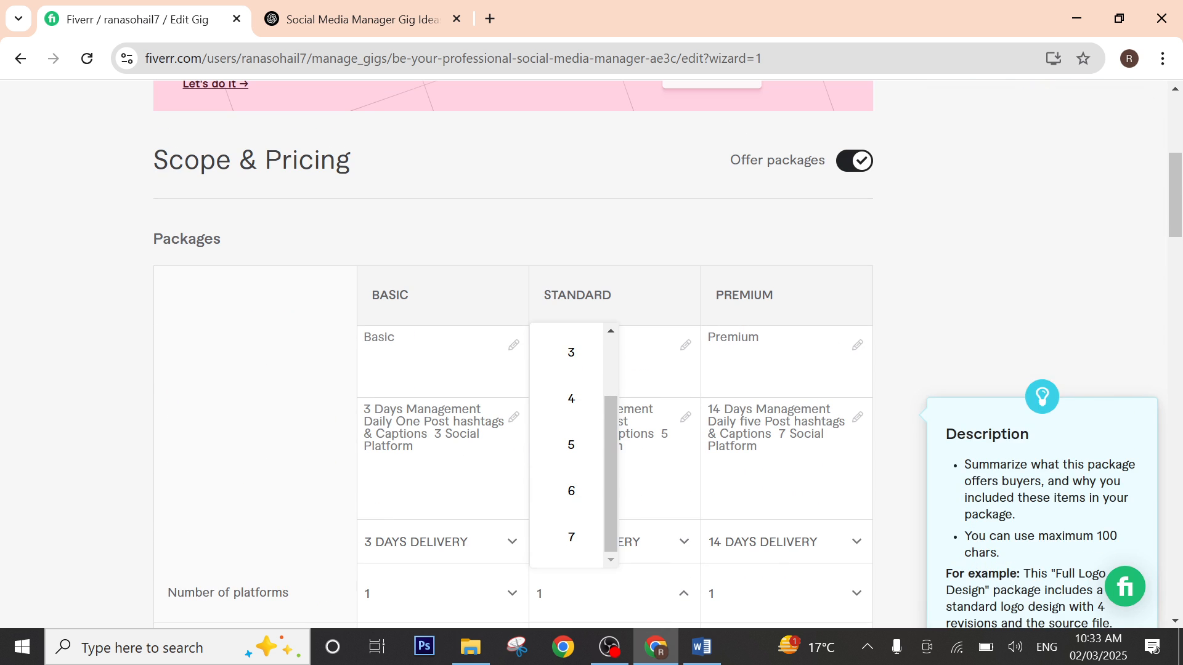
scroll(610, 478, "down", 3)
scroll(615, 478, "up", 3)
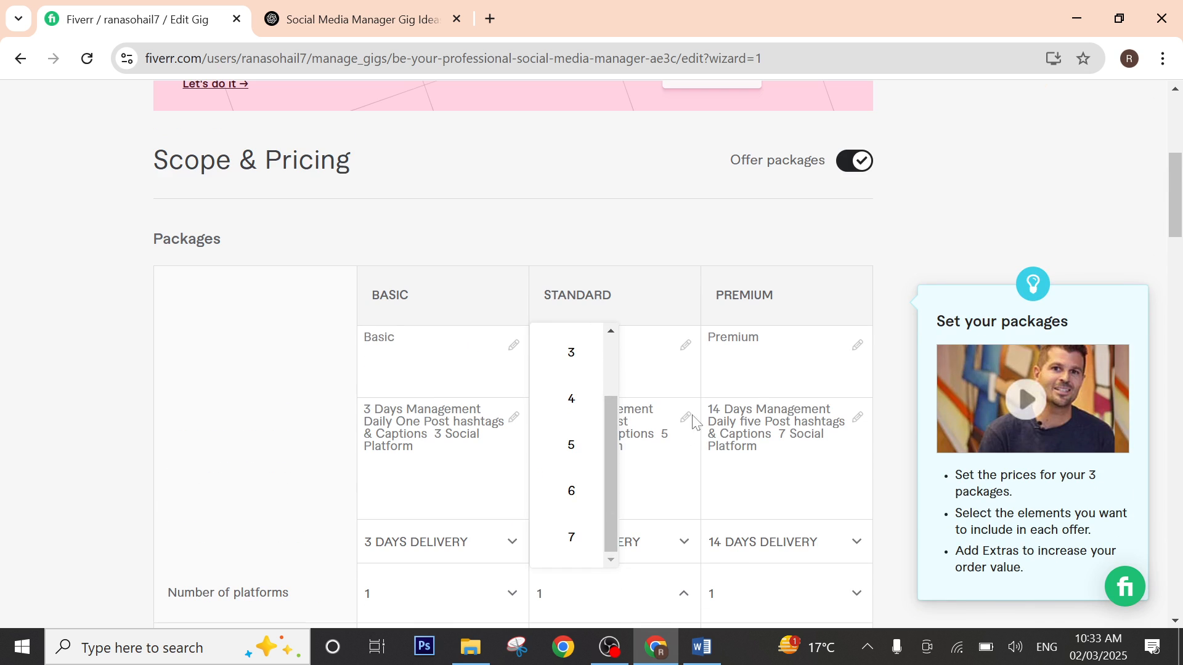
scroll(644, 496, "up", 1)
scroll(648, 497, "down", 1)
left_click(490, 496)
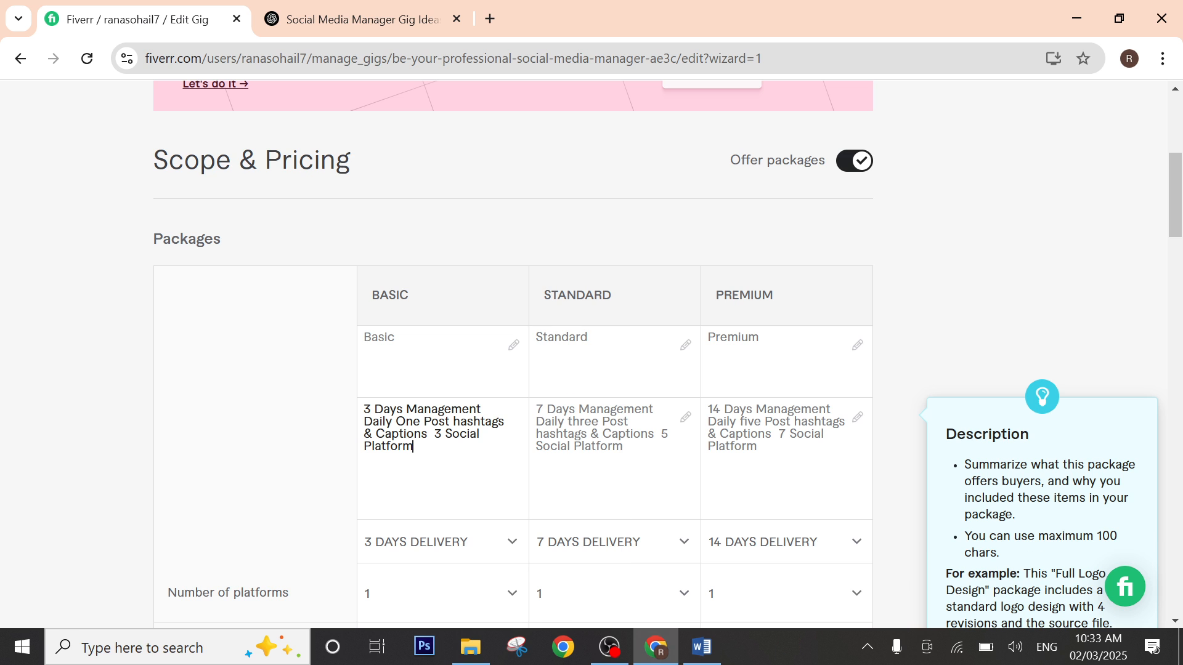
Step: Change the Standard package's delivery time to 5 days
left_click(604, 552)
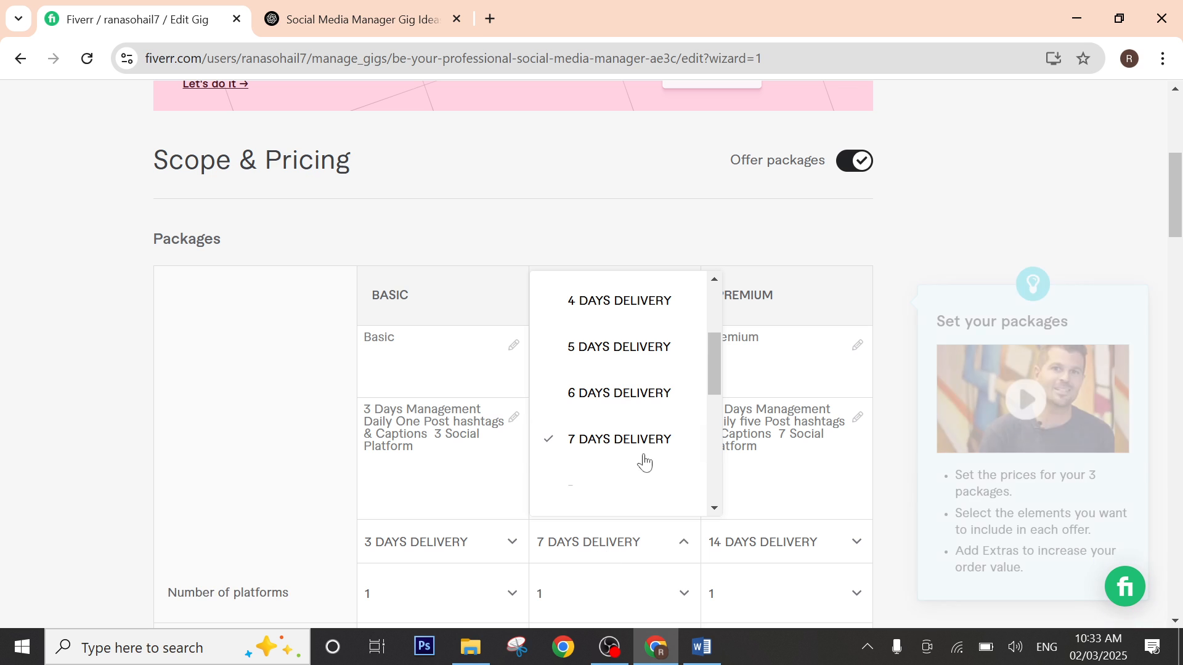
left_click(593, 368)
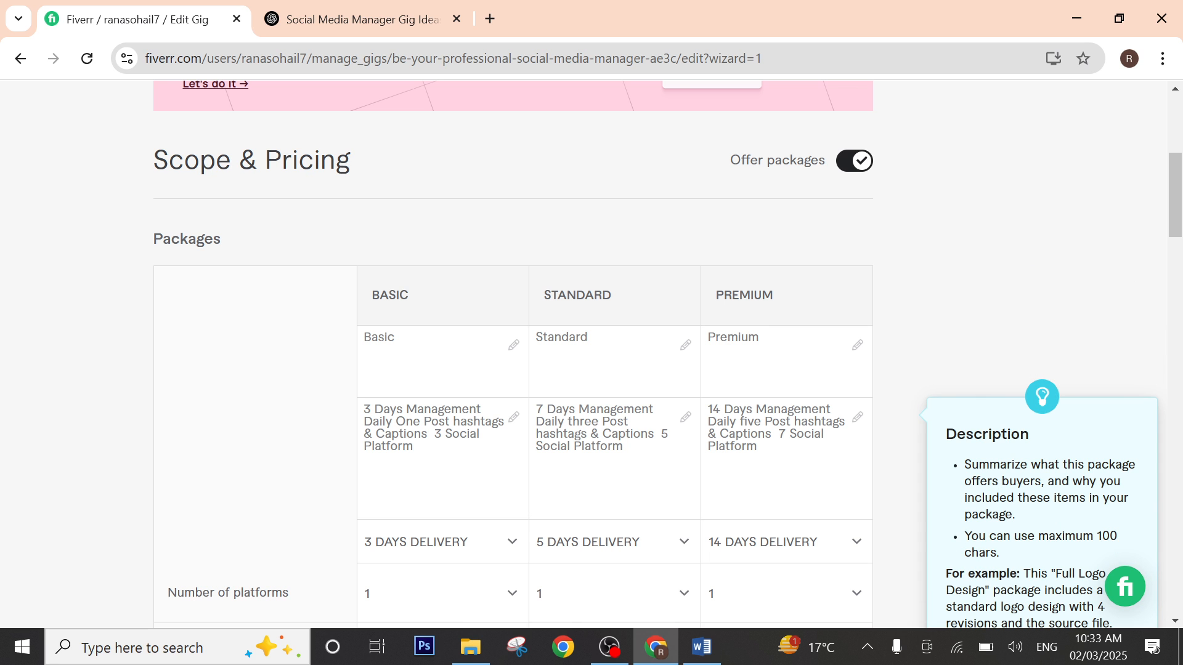
Step: Set the number of platforms to 5 for the Standard package and 7 for the Premium package
scroll(708, 522, "down", 1)
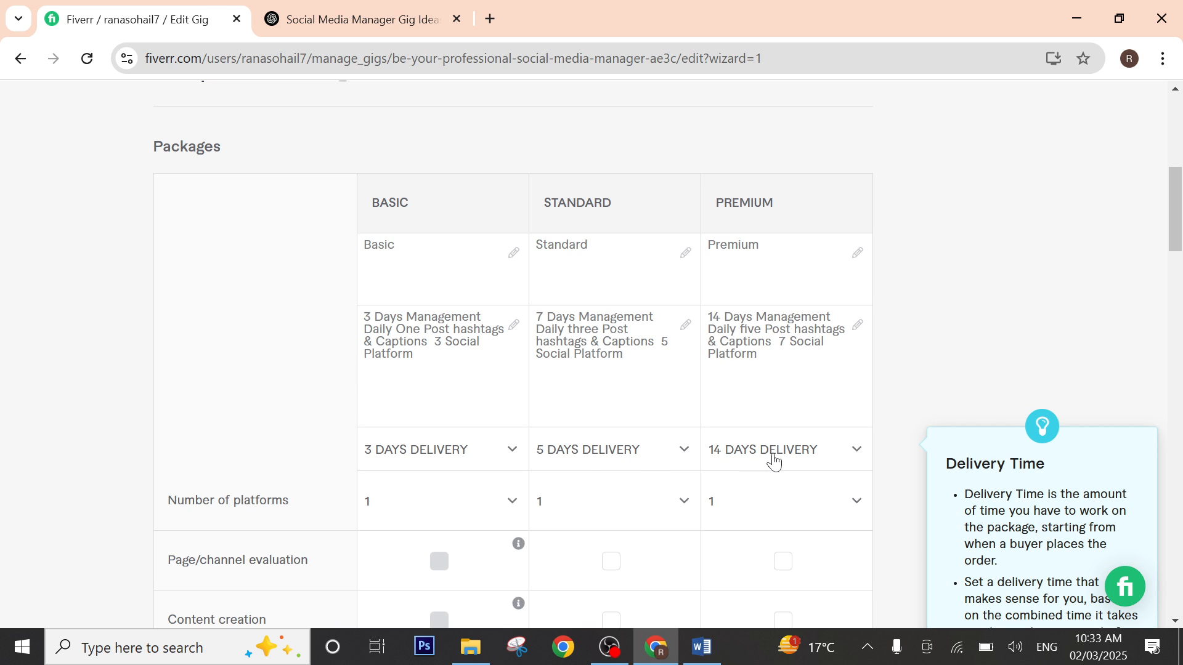
left_click(774, 460)
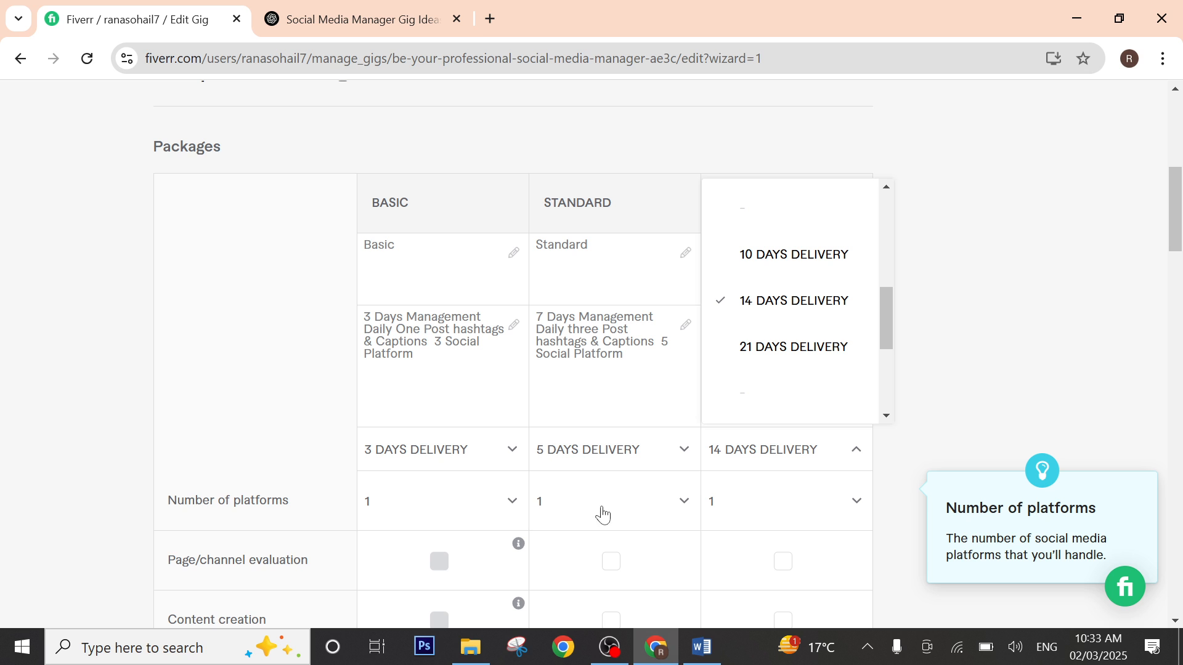
left_click(612, 511)
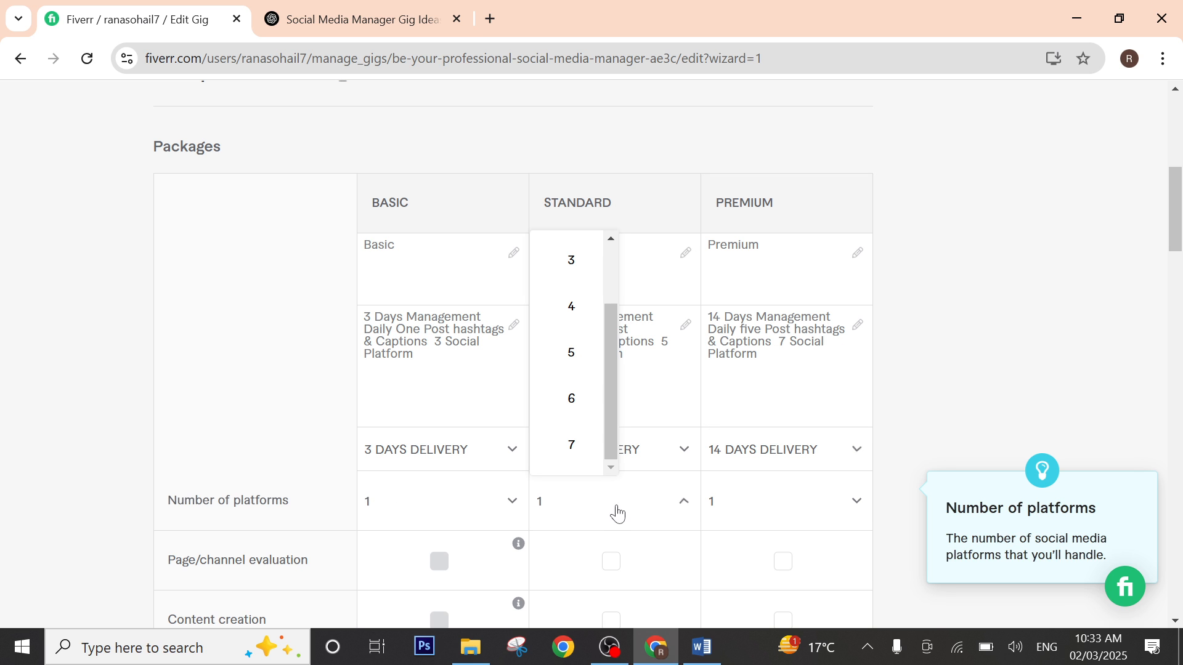
left_click(574, 353)
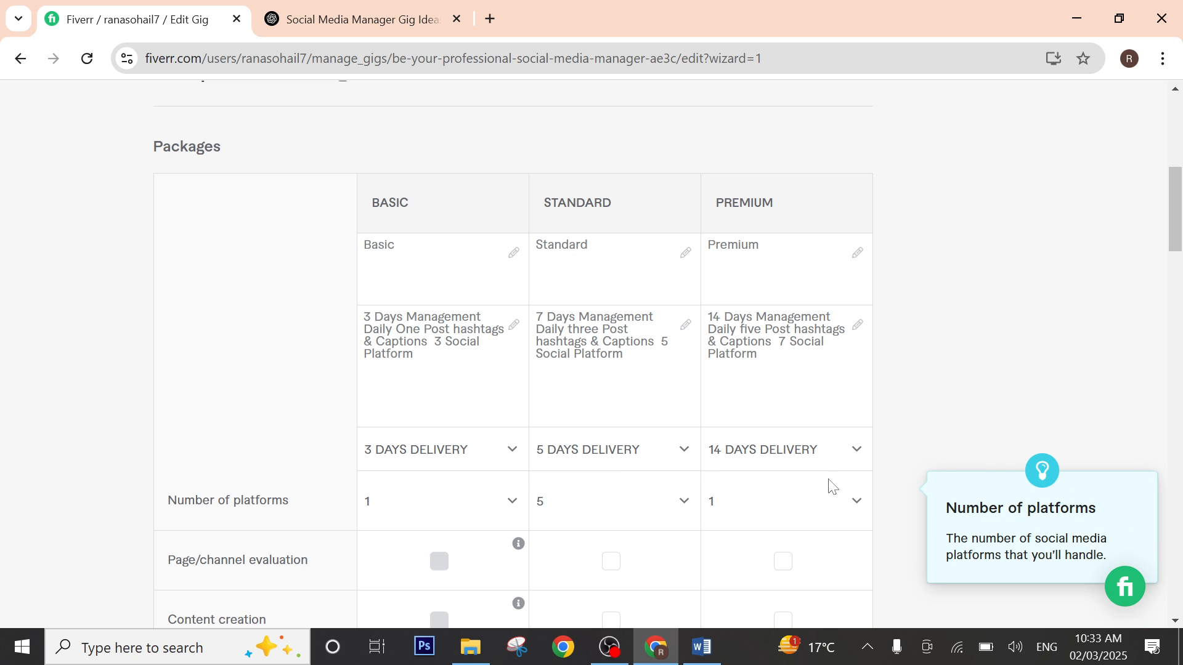
left_click(838, 511)
scroll(750, 453, "down", 2)
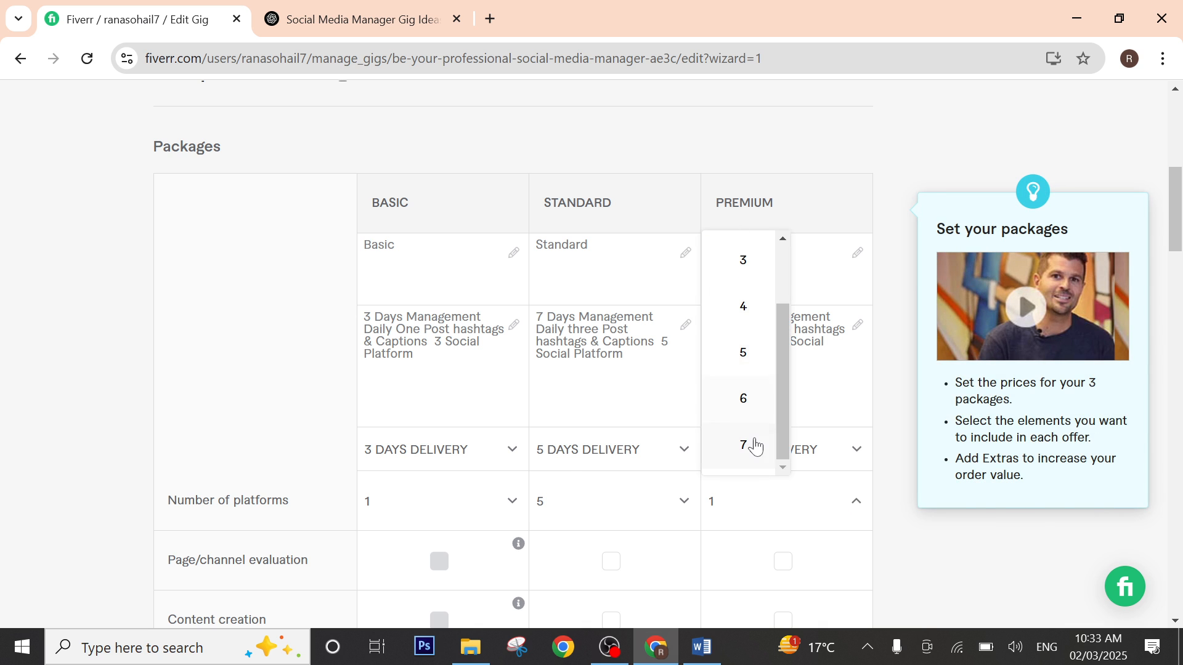
left_click(752, 444)
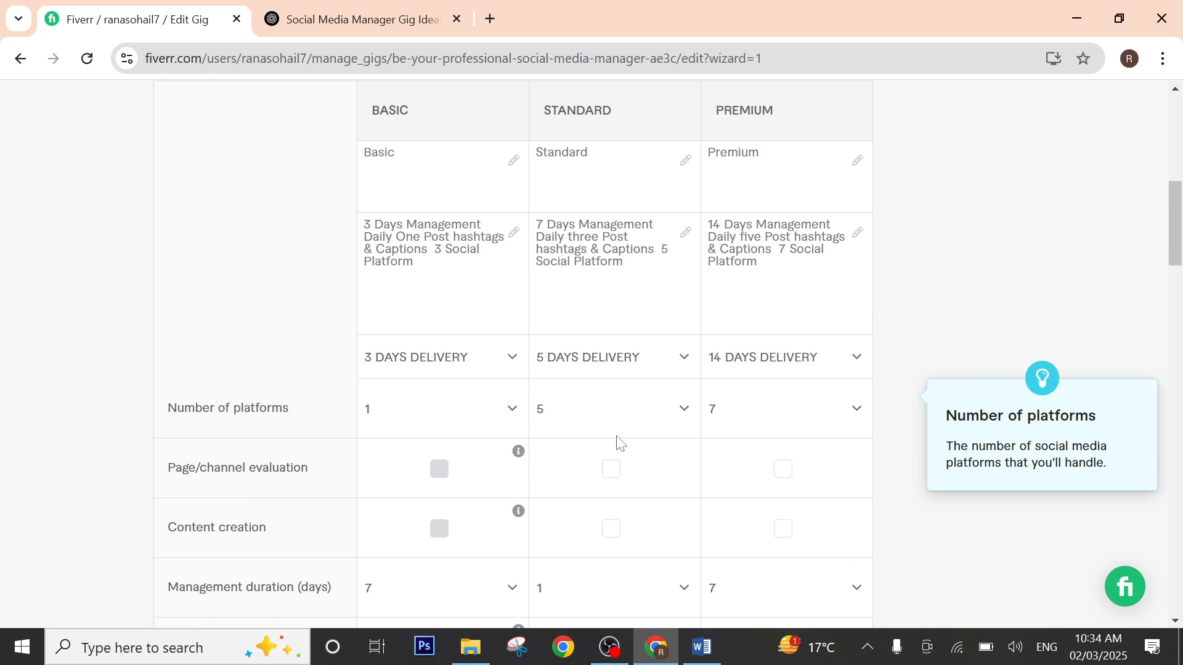
Step: Change the Standard package's number of platforms to 3
scroll(617, 440, "down", 1)
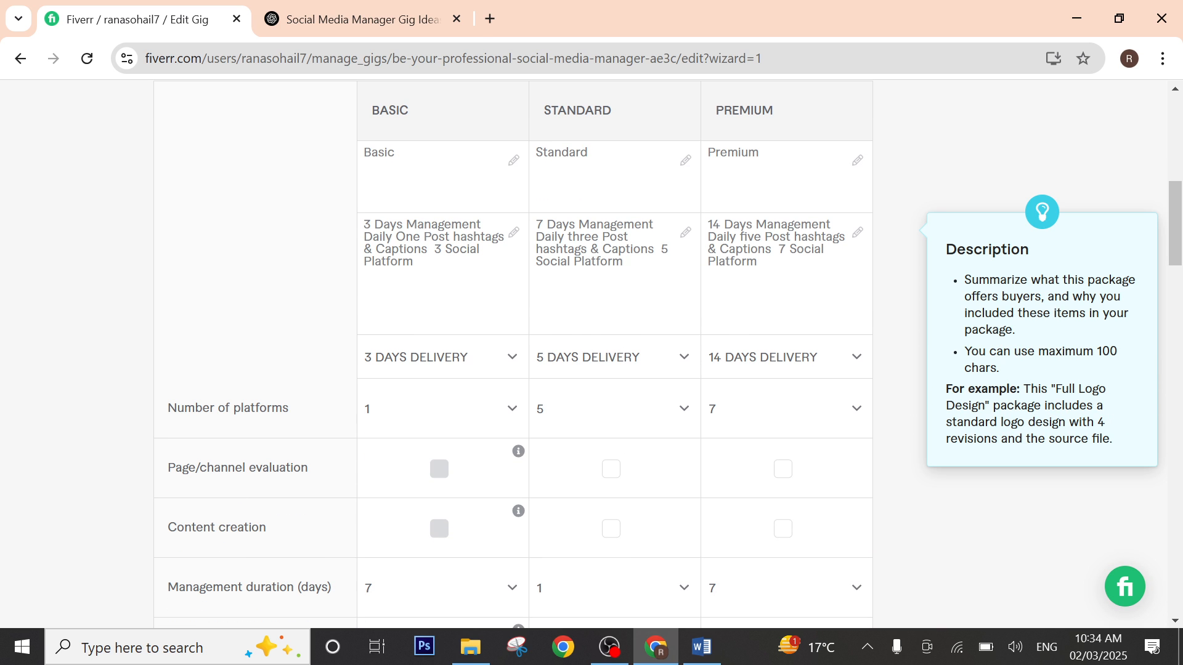
left_click(615, 409)
left_click(567, 171)
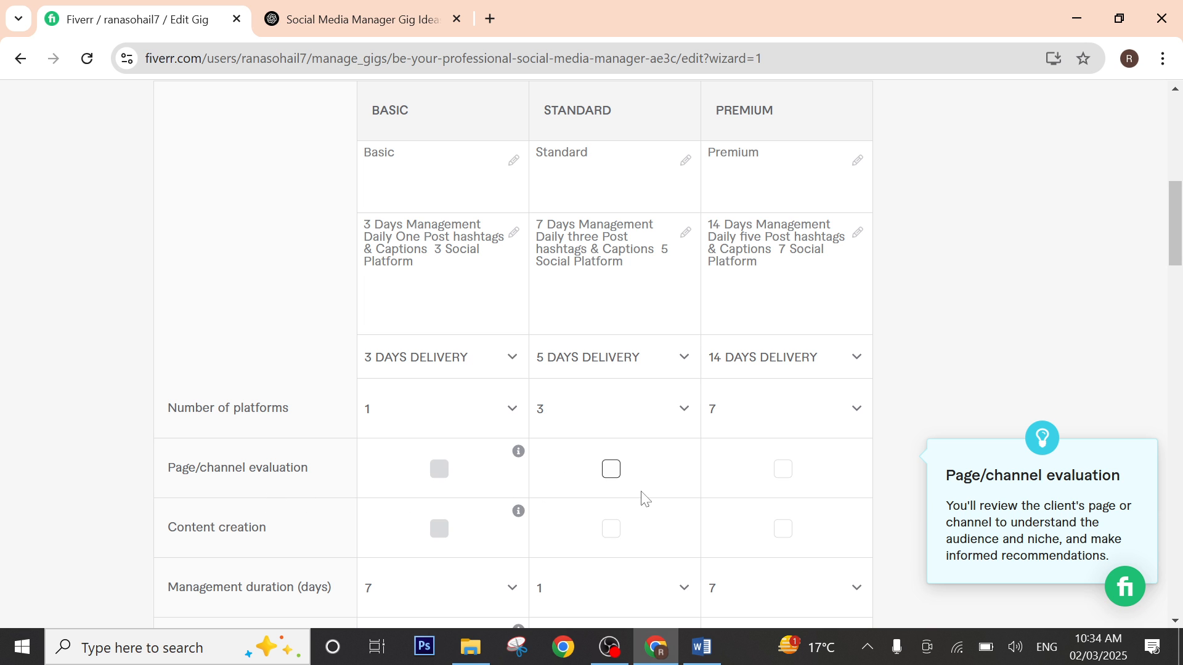
Step: Include page/channel evaluation and content creation in both the Standard and Premium packages
left_click(611, 469)
left_click(792, 477)
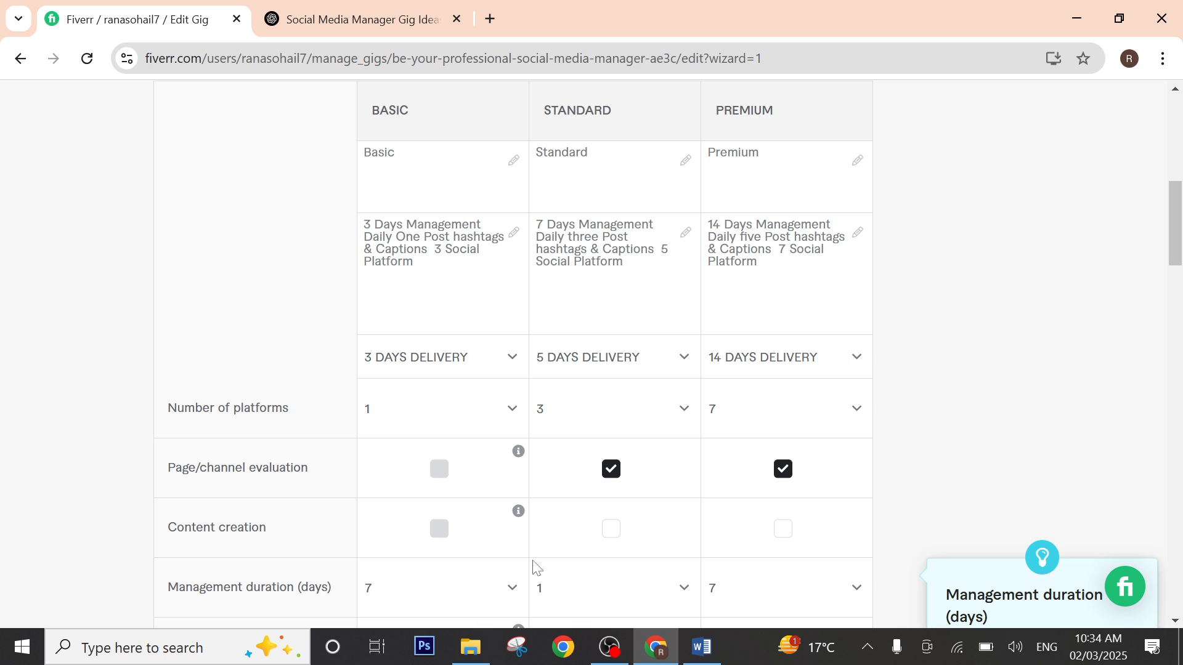
scroll(554, 493, "down", 1)
left_click(611, 437)
left_click(783, 437)
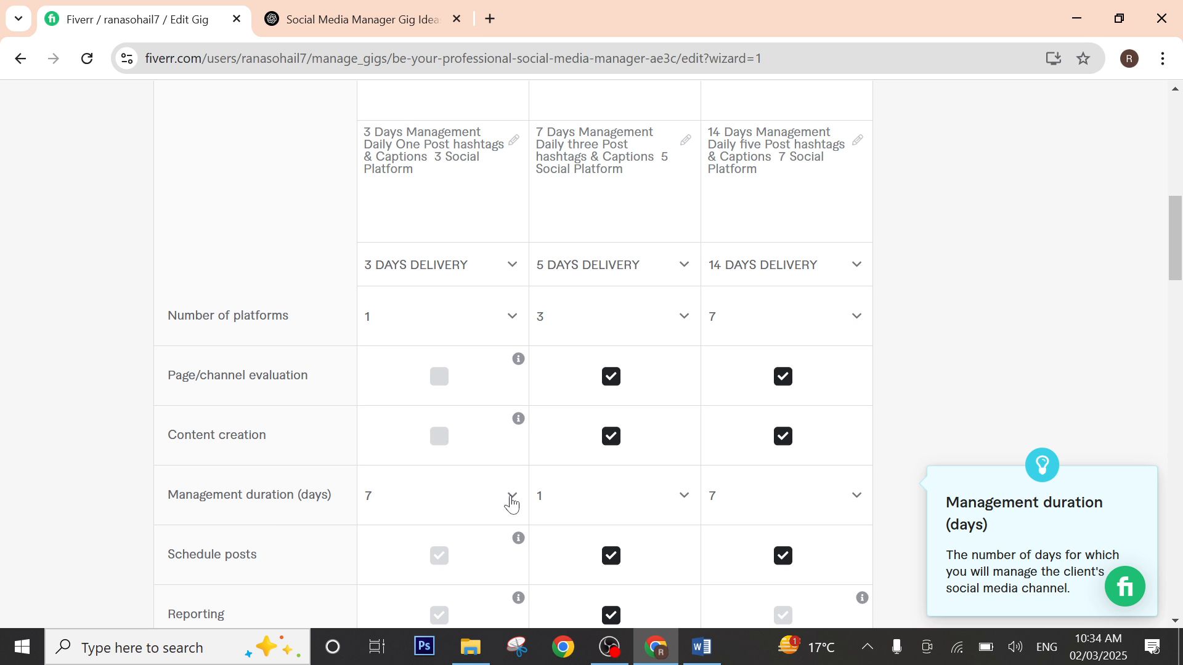
Step: Check the Basic package's management duration options and change the management period in its description to 7 days
left_click(511, 504)
scroll(412, 309, "up", 5)
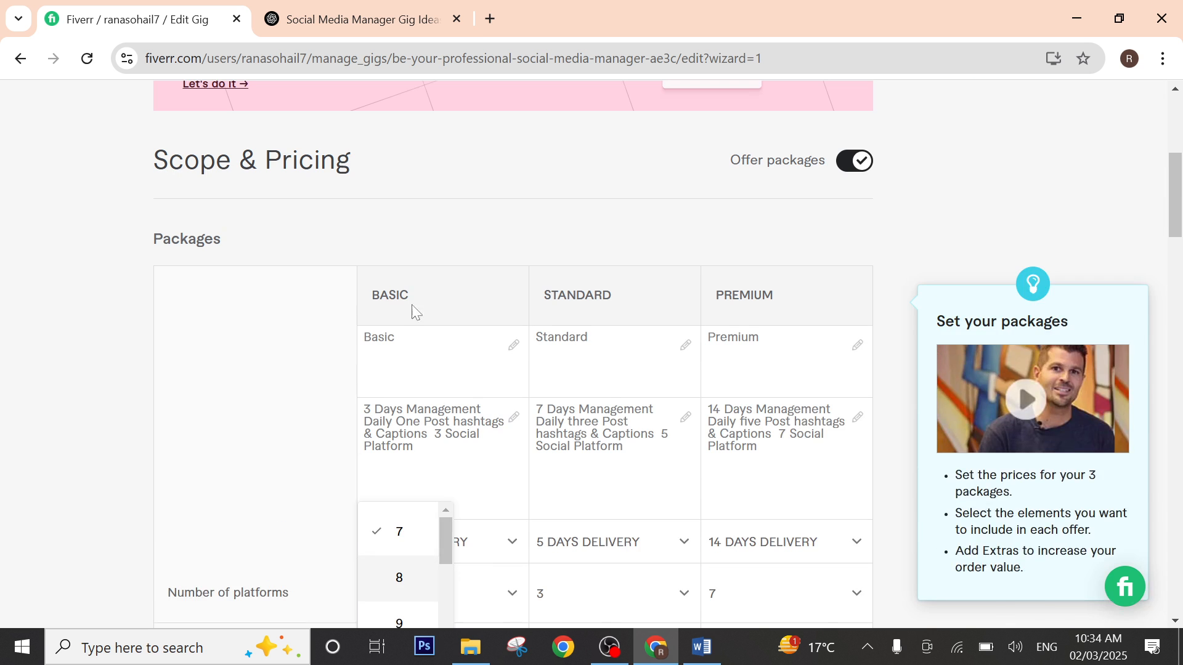
scroll(402, 558, "up", 3)
scroll(414, 485, "down", 10)
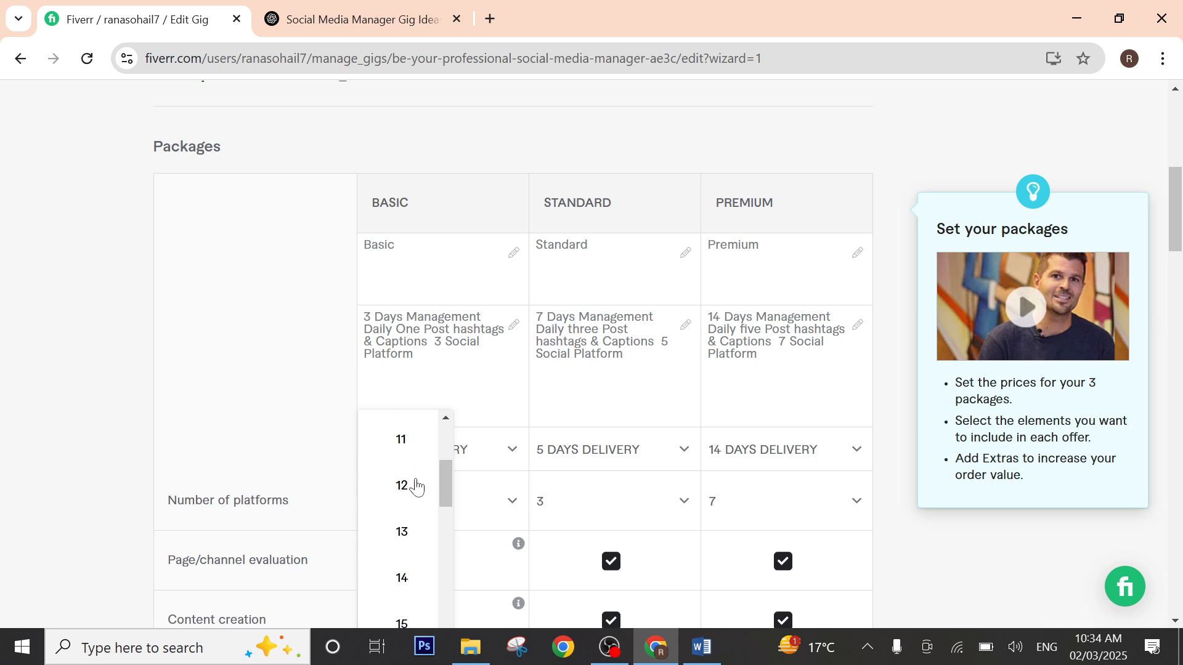
scroll(416, 487, "up", 8)
mouse_move(378, 336)
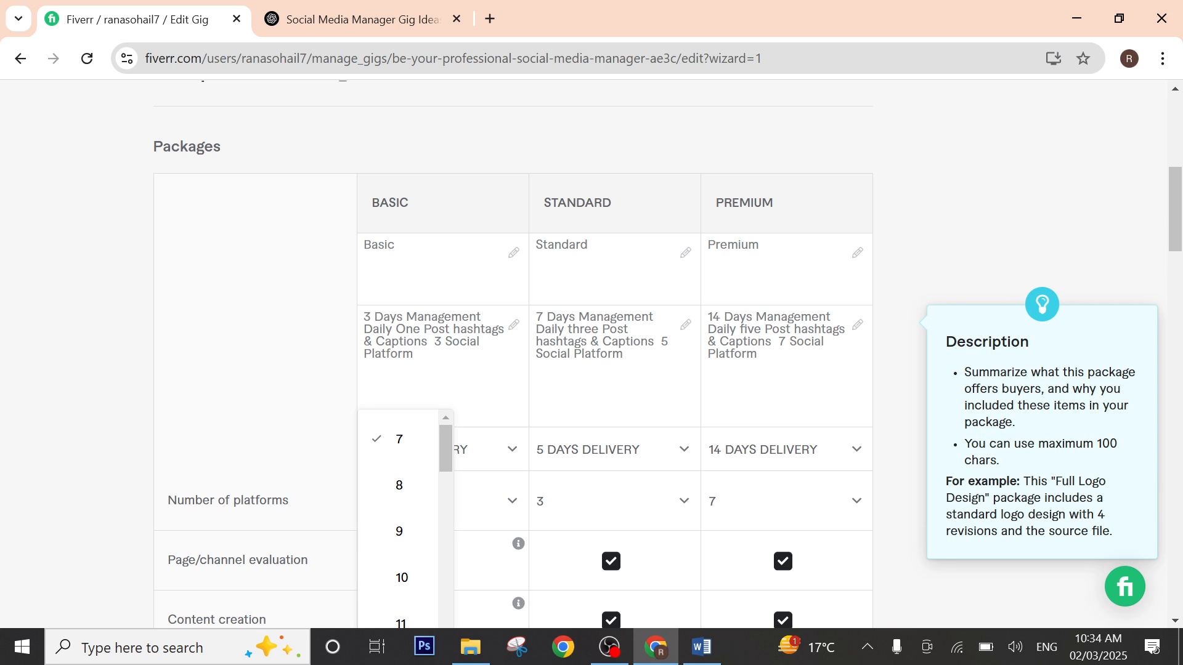
left_click(373, 317)
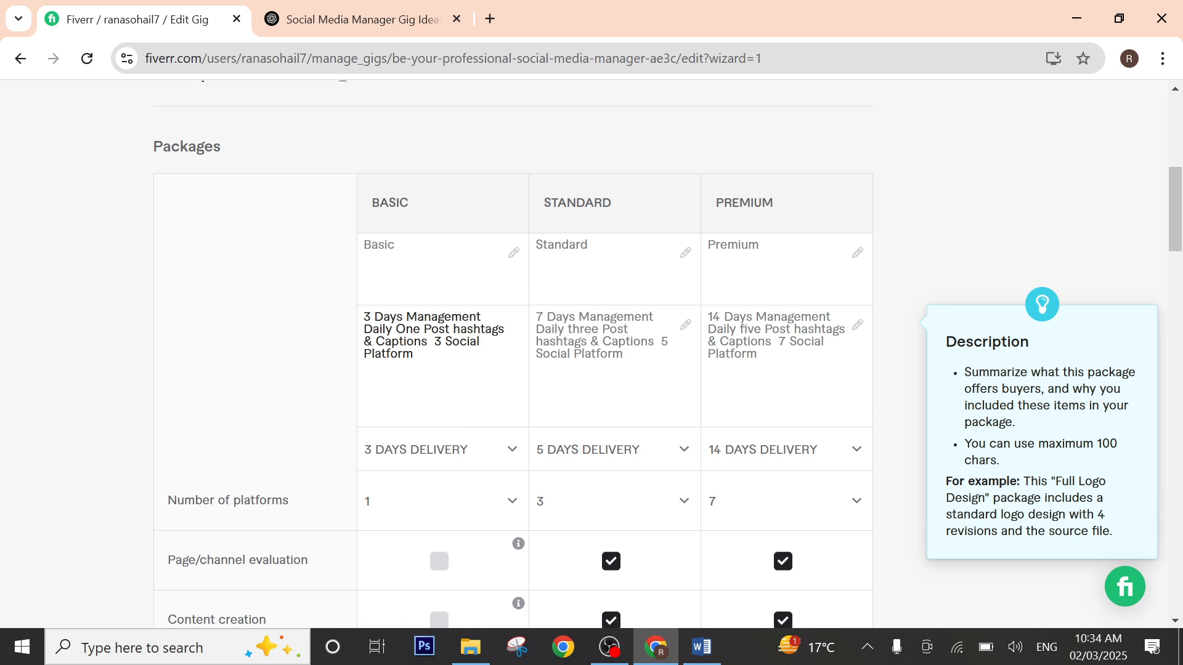
key("BackSpace")
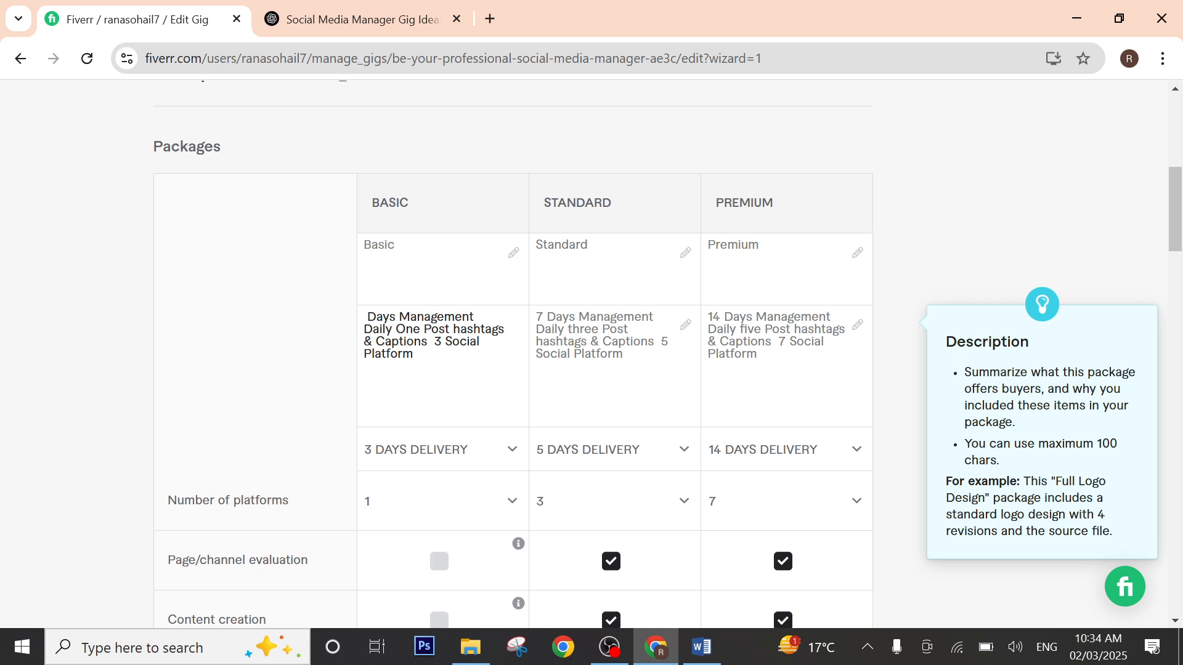
type("7")
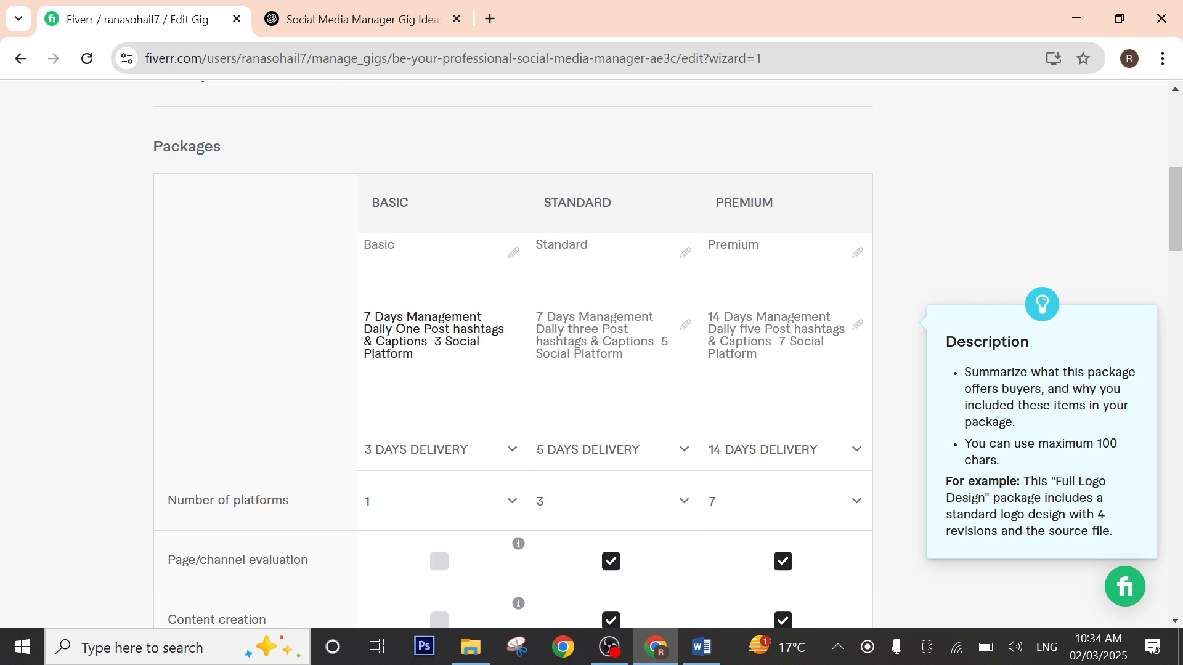
Step: Change the management period in the descriptions to 14 days for the Standard package and 21 days for the Premium package
left_click(543, 317)
key("BackSpace")
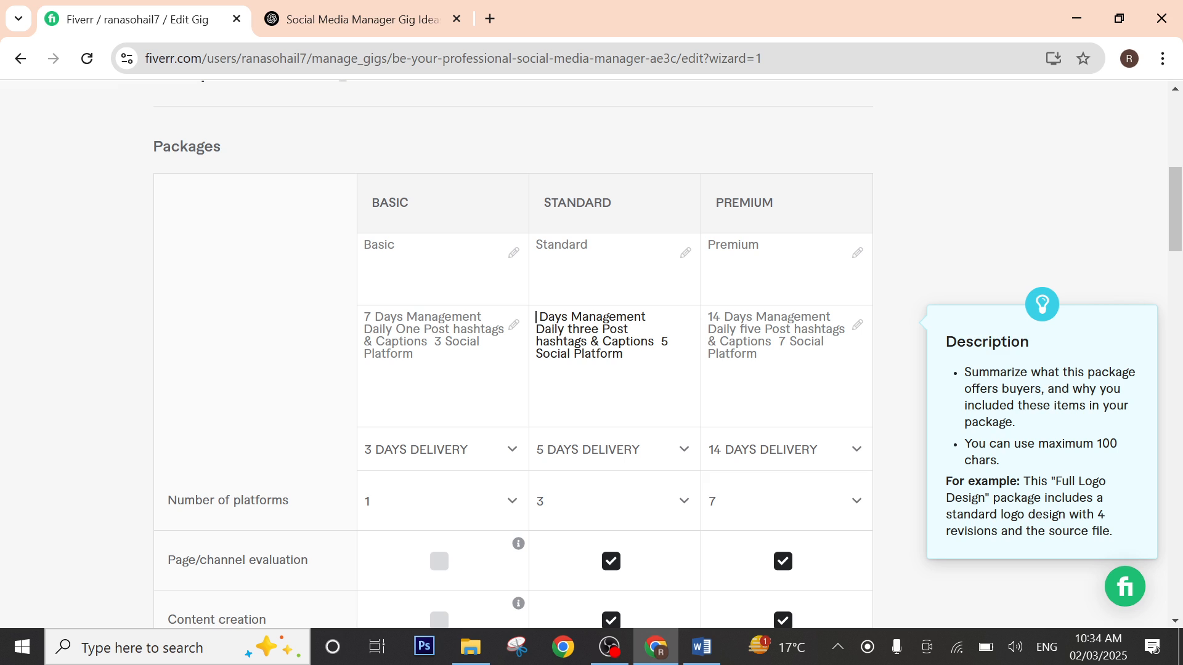
type("14")
left_click(724, 317)
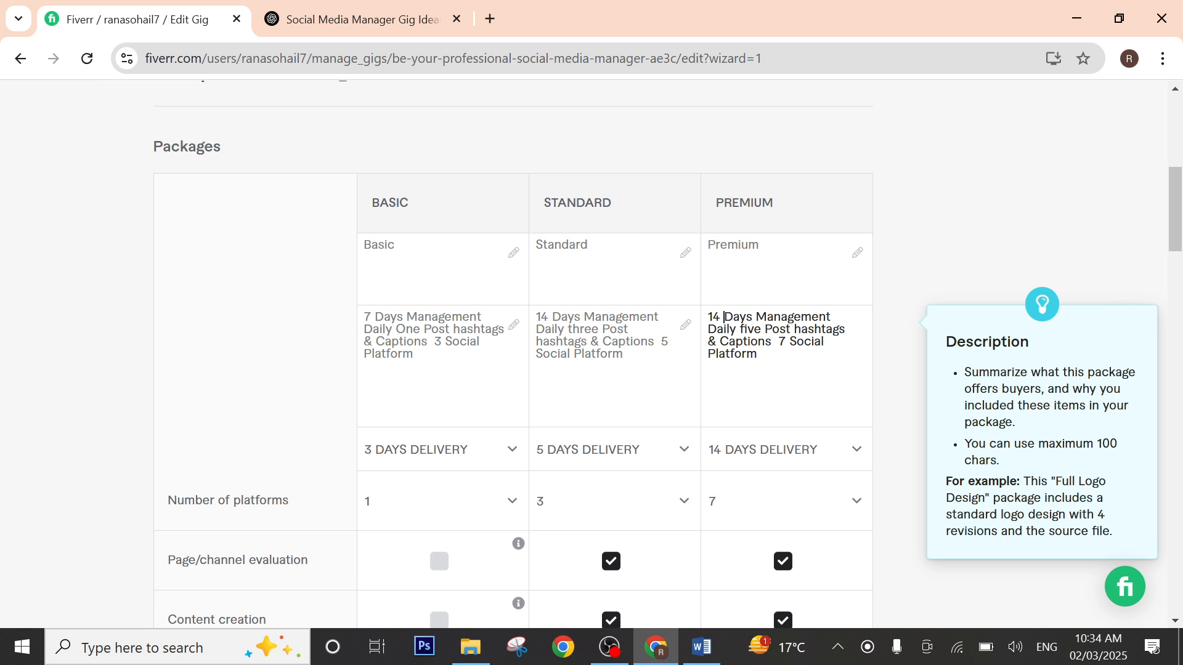
key("BackSpace")
key("BackSpace")
key("BackSpace")
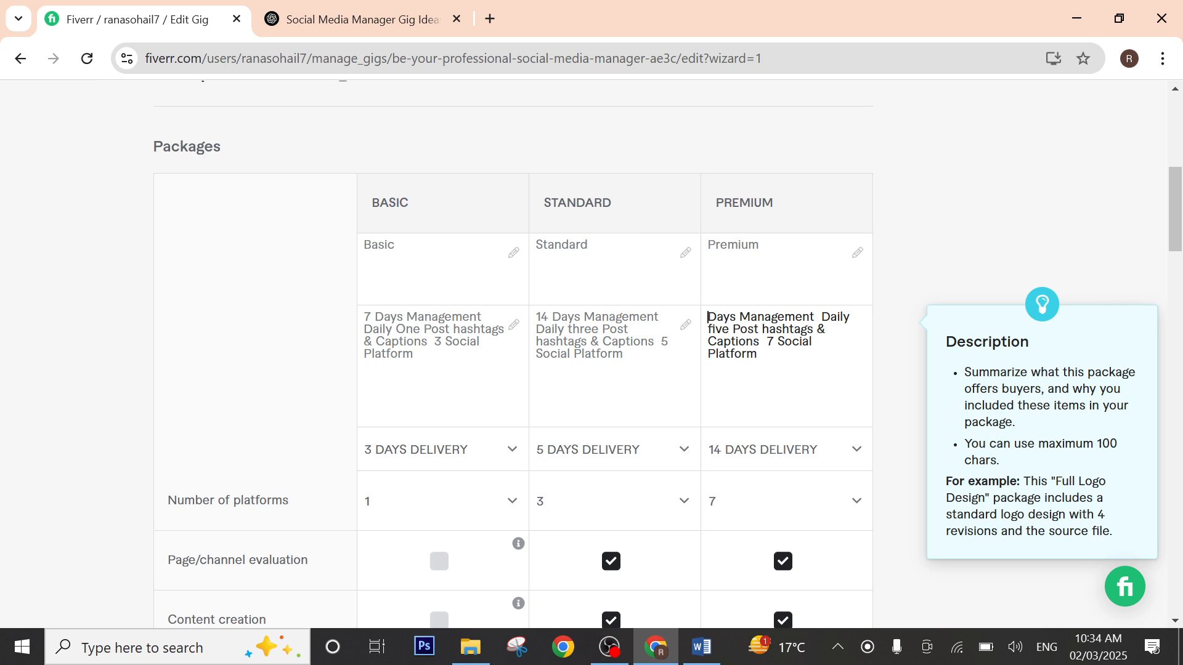
type("21")
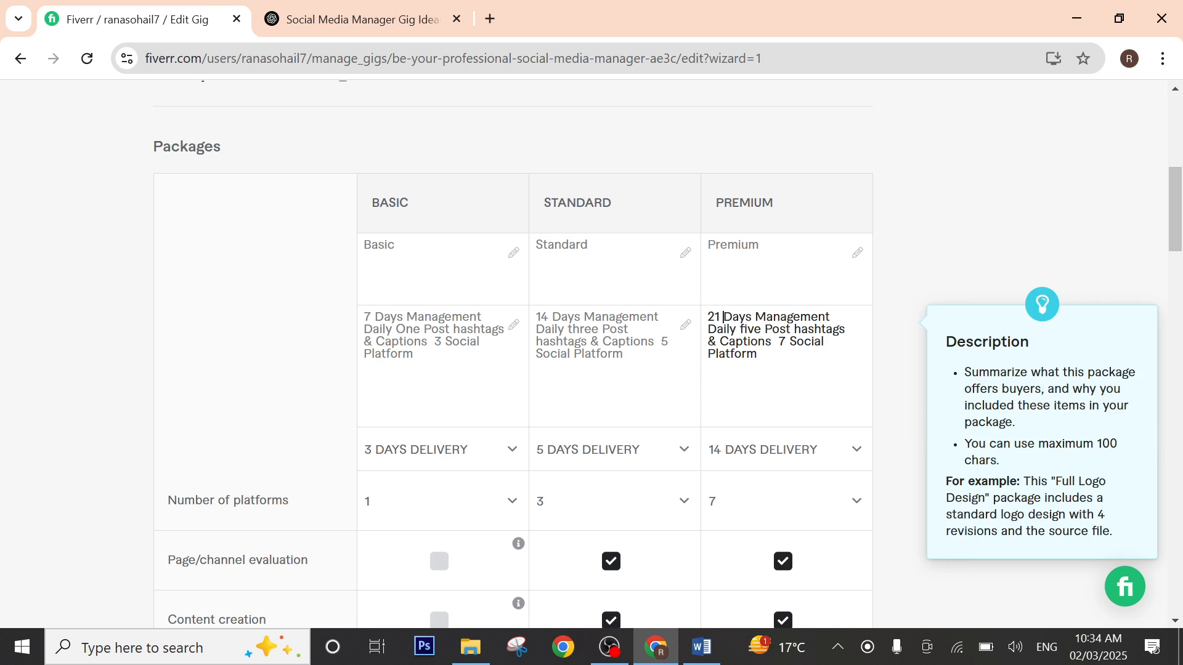
Step: Set the Basic package's delivery time to 7 days
left_click(452, 443)
scroll(447, 369, "down", 3)
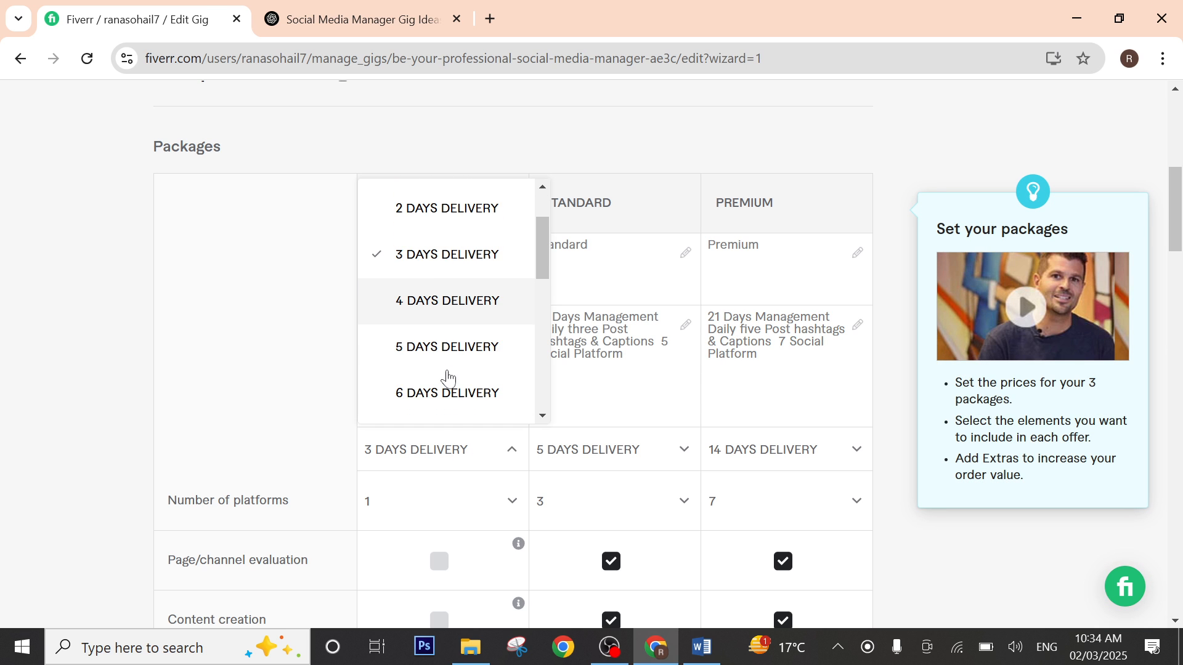
left_click(446, 358)
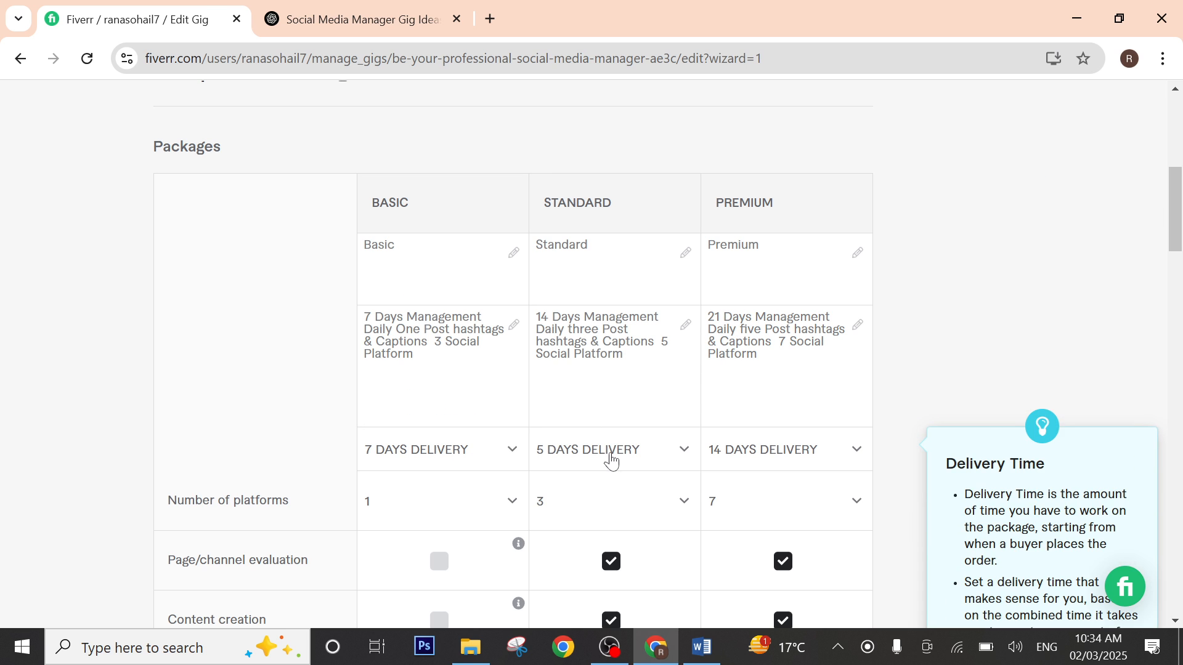
Step: Set the Standard package's delivery time to 7 days
left_click(599, 459)
scroll(601, 351, "down", 5)
scroll(626, 370, "up", 4)
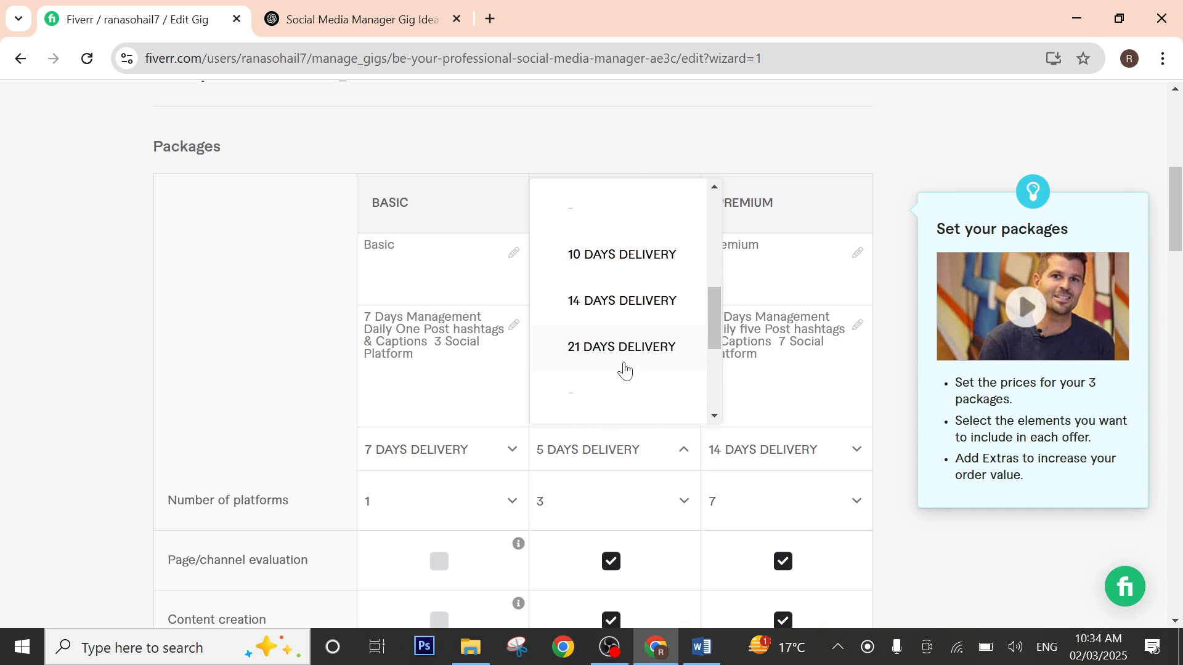
scroll(632, 374, "down", 1)
scroll(631, 374, "up", 3)
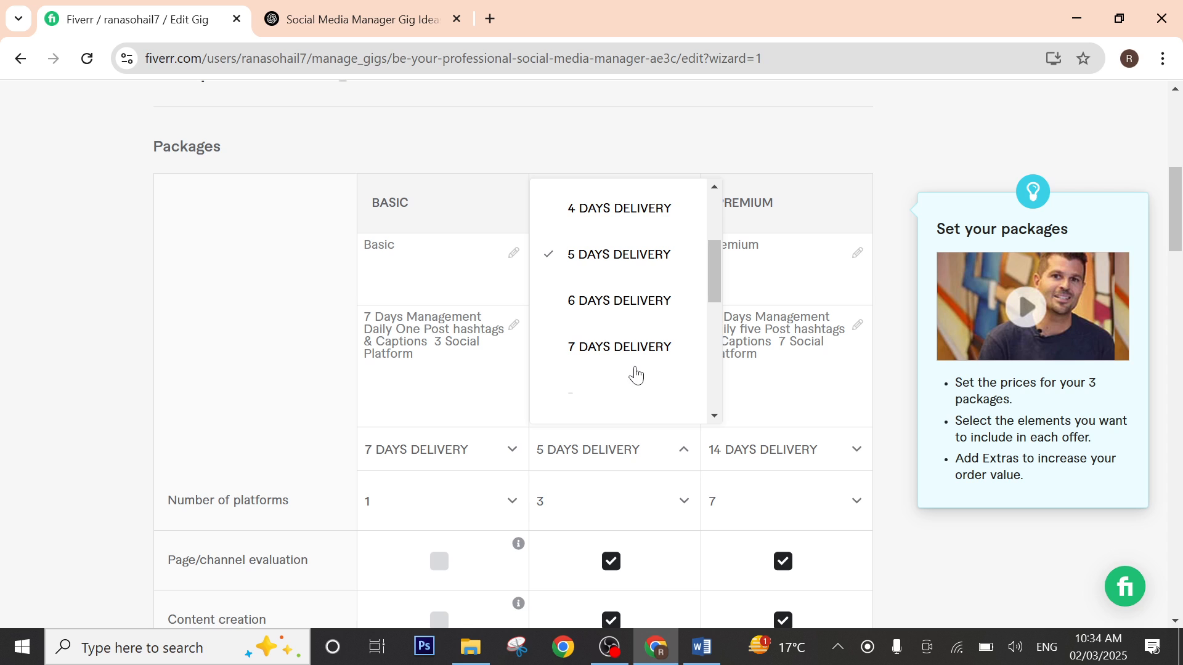
left_click(638, 340)
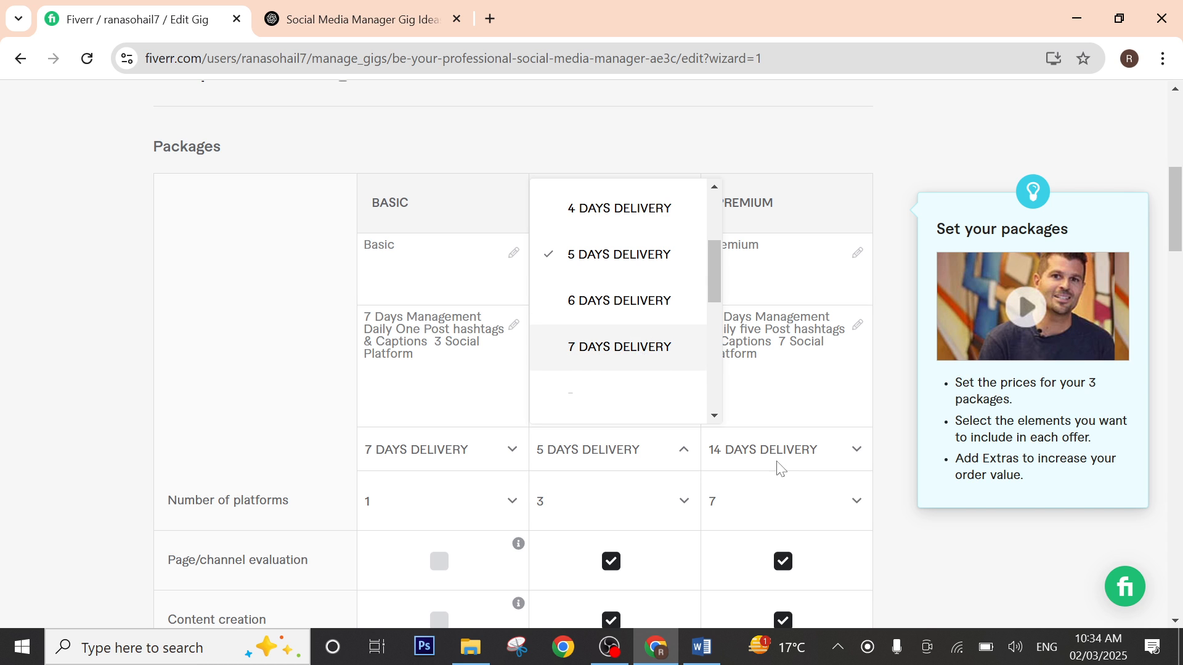
Step: Set the Premium package's delivery time to 21 days and the Standard package's delivery time to 14 days
left_click(776, 461)
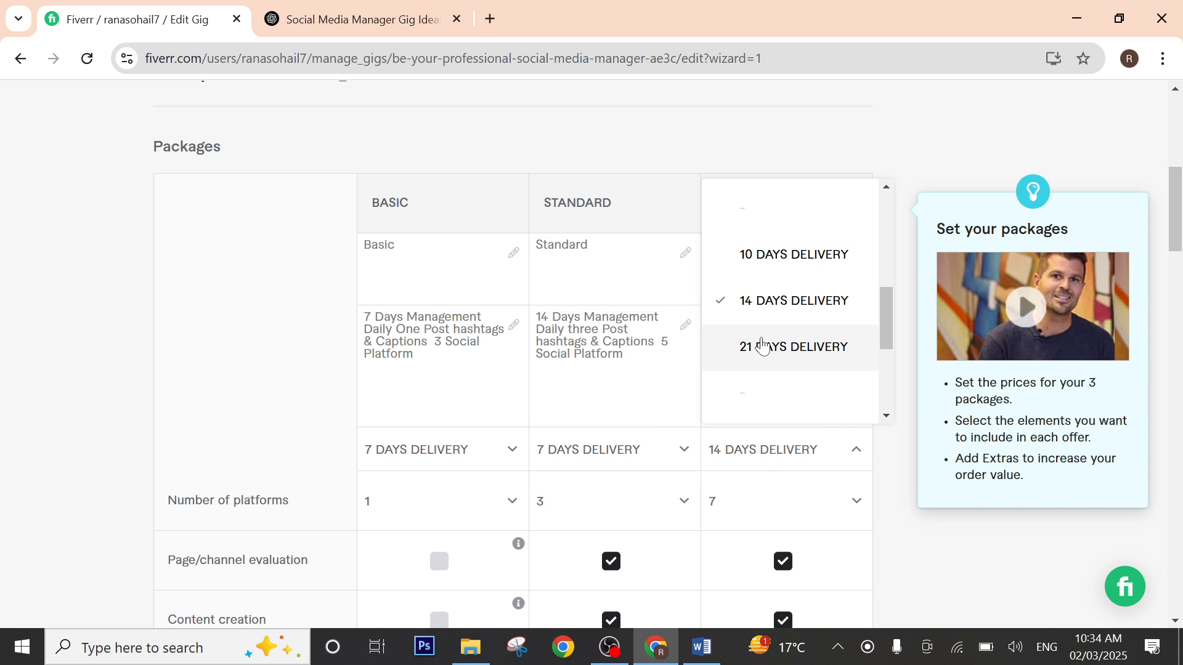
left_click(761, 344)
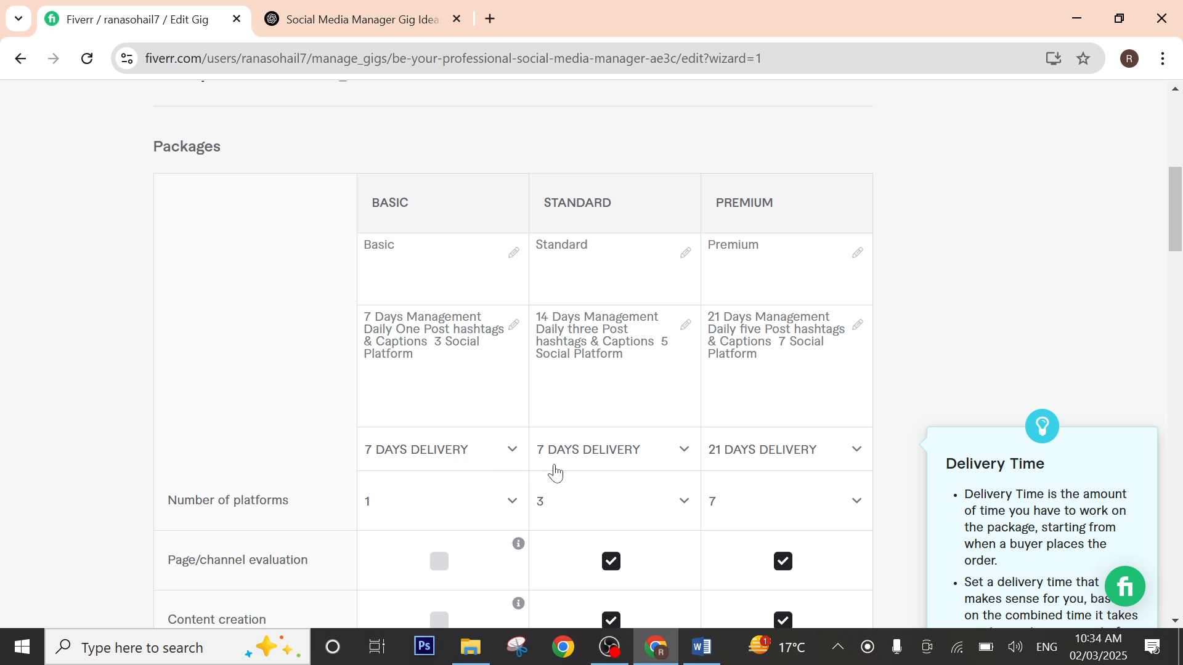
left_click(454, 460)
left_click(604, 454)
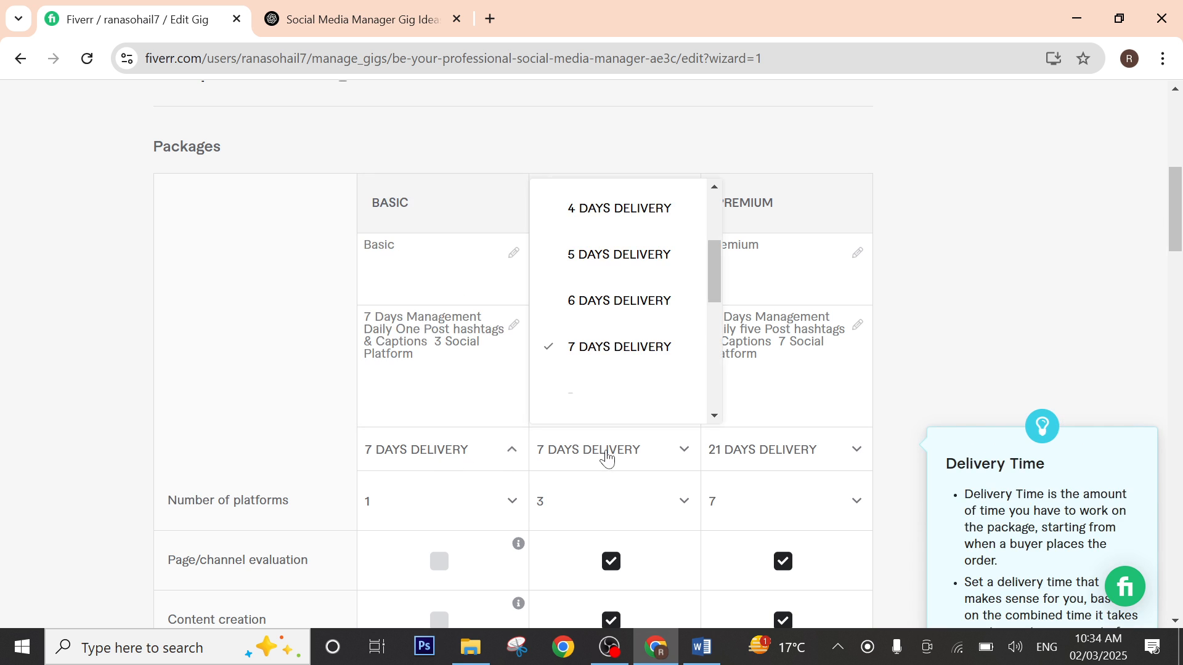
scroll(586, 312, "up", 3)
scroll(589, 314, "down", 5)
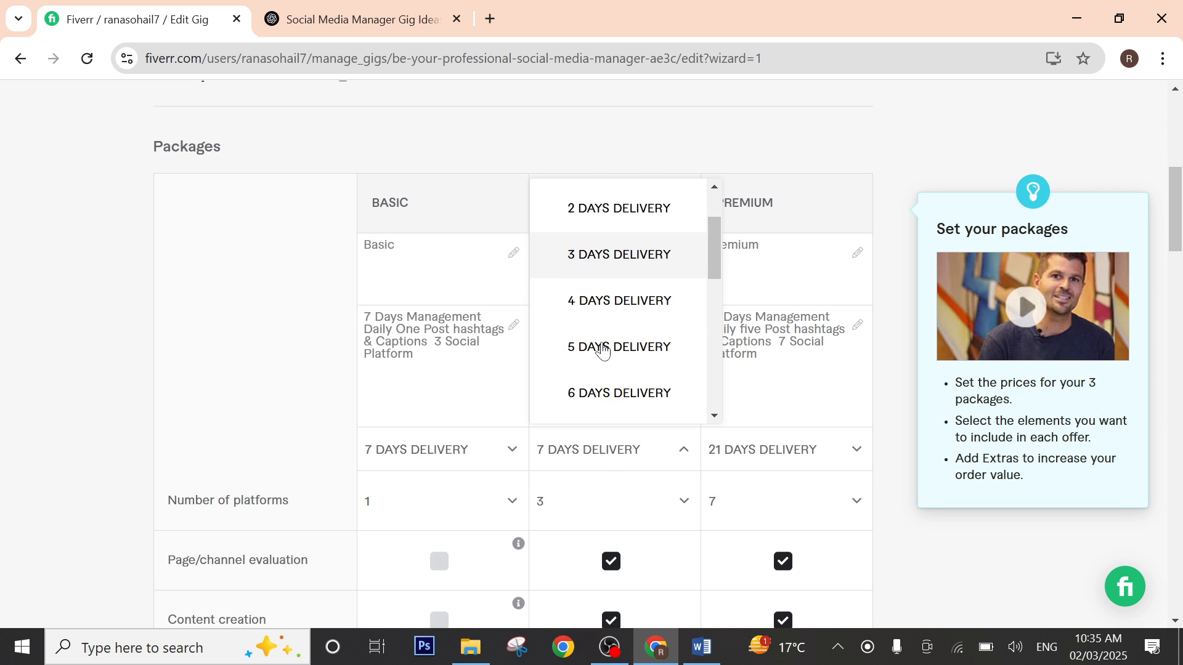
scroll(602, 346, "down", 1)
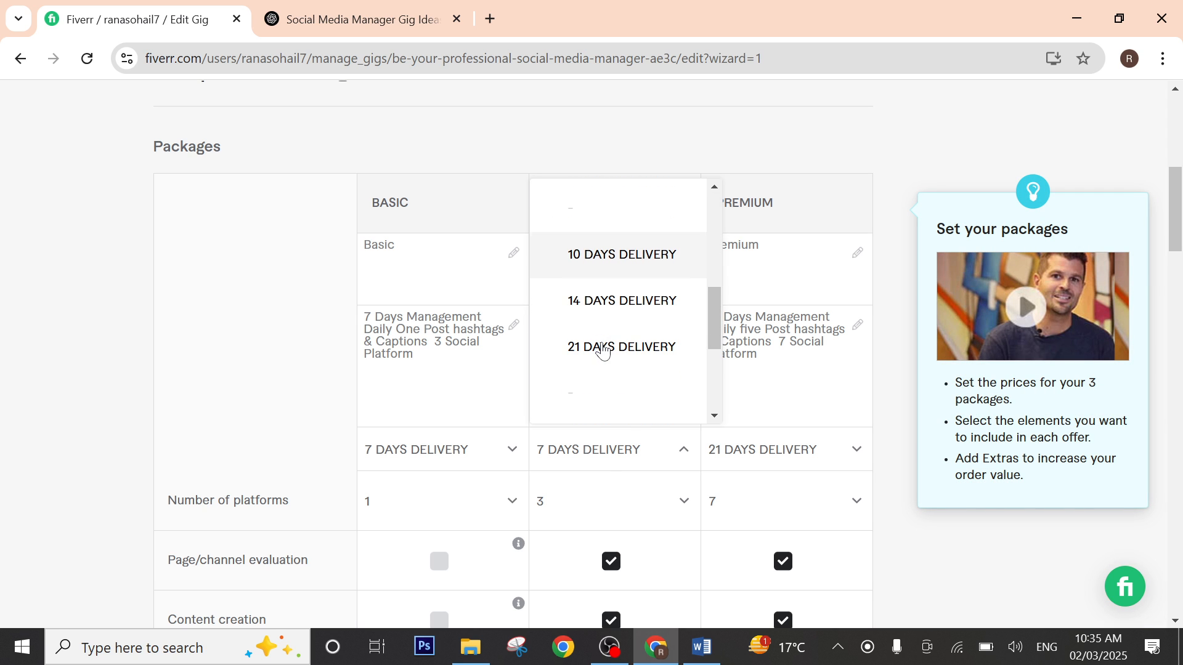
left_click(602, 300)
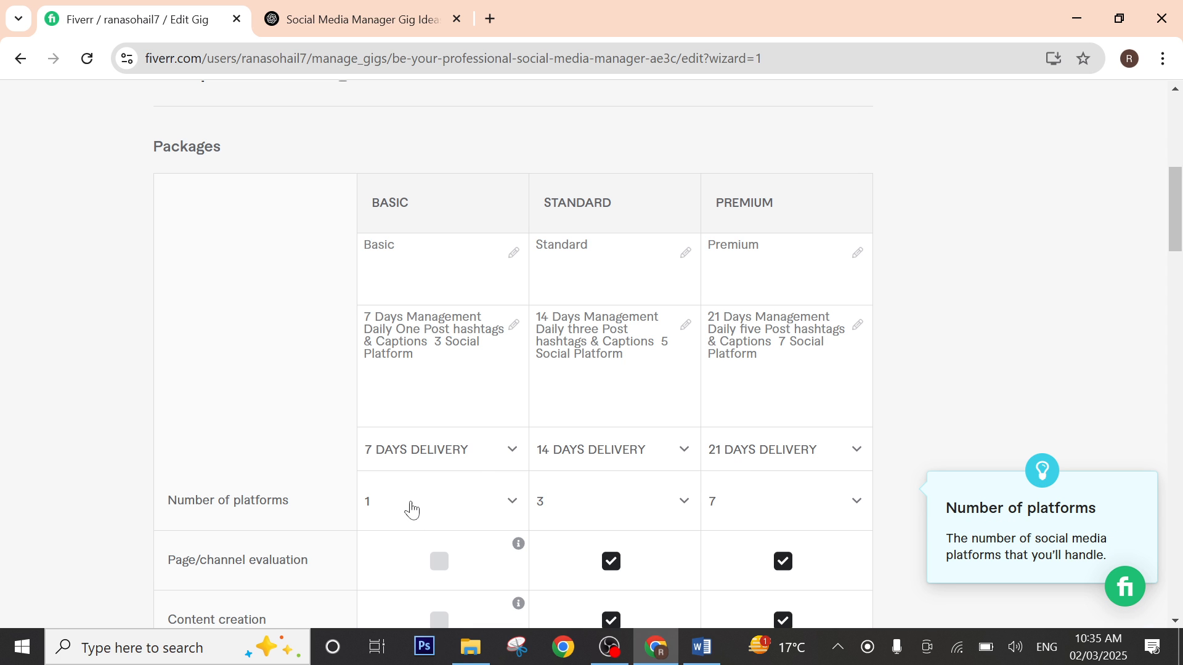
Step: Set the Standard package's management duration to 14 days
scroll(629, 470, "down", 4)
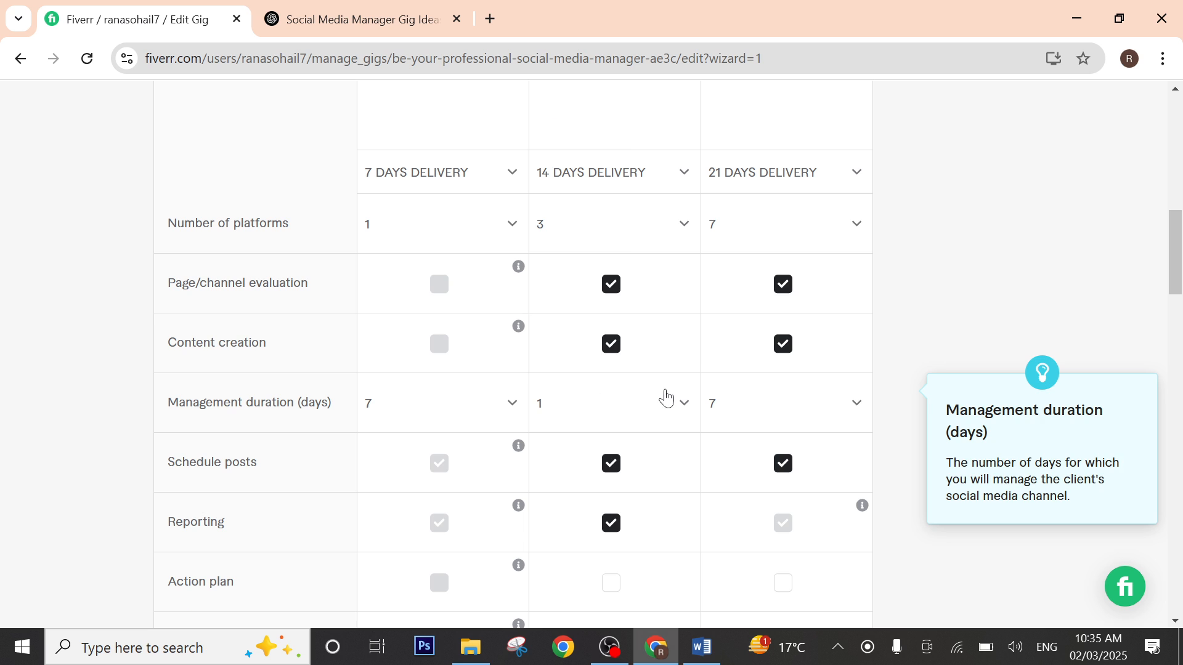
left_click(665, 399)
scroll(579, 265, "down", 5)
scroll(582, 289, "down", 2)
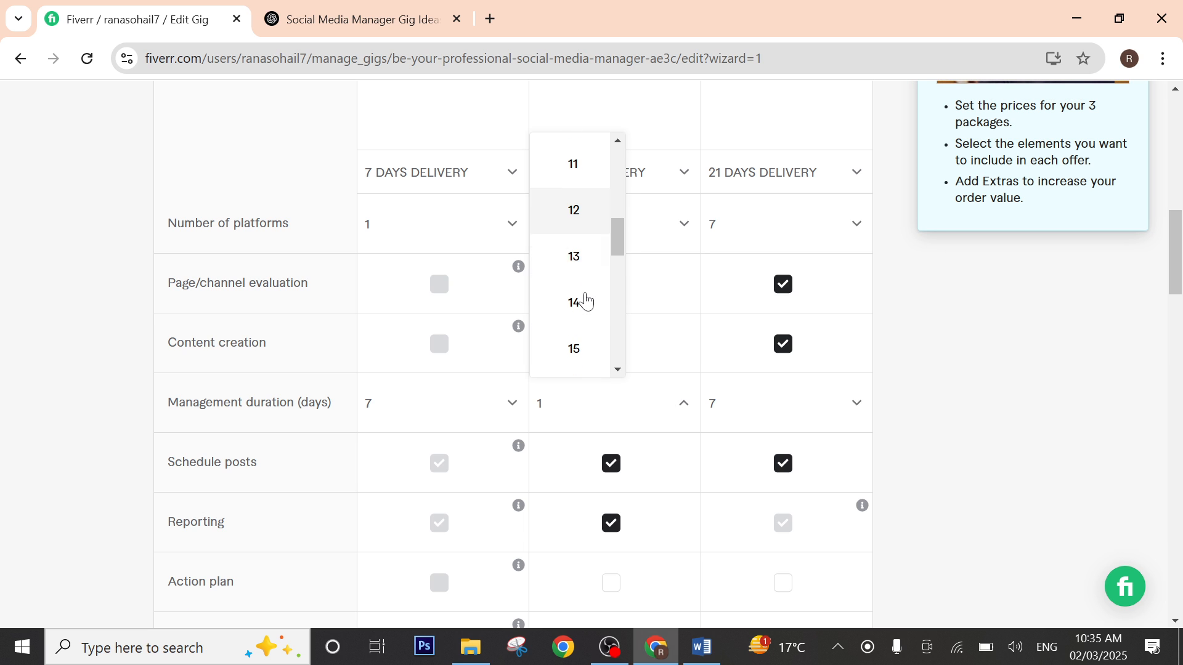
left_click(586, 305)
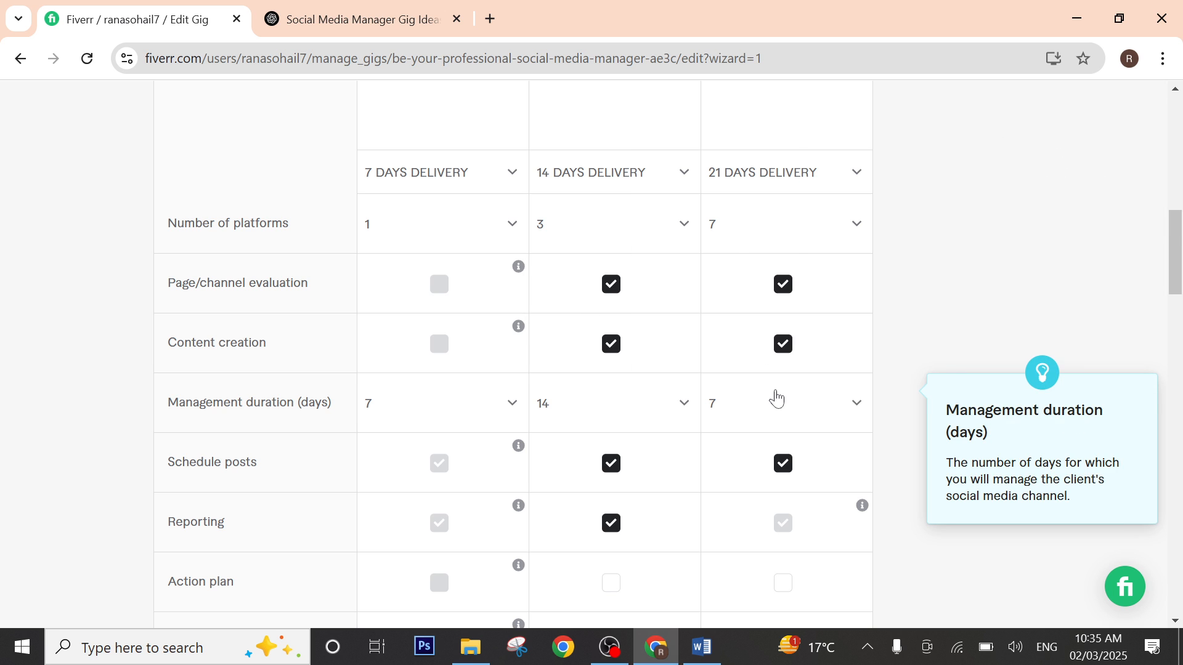
Step: Set the Premium package's management duration to 21 days
left_click(776, 401)
scroll(724, 307, "down", 4)
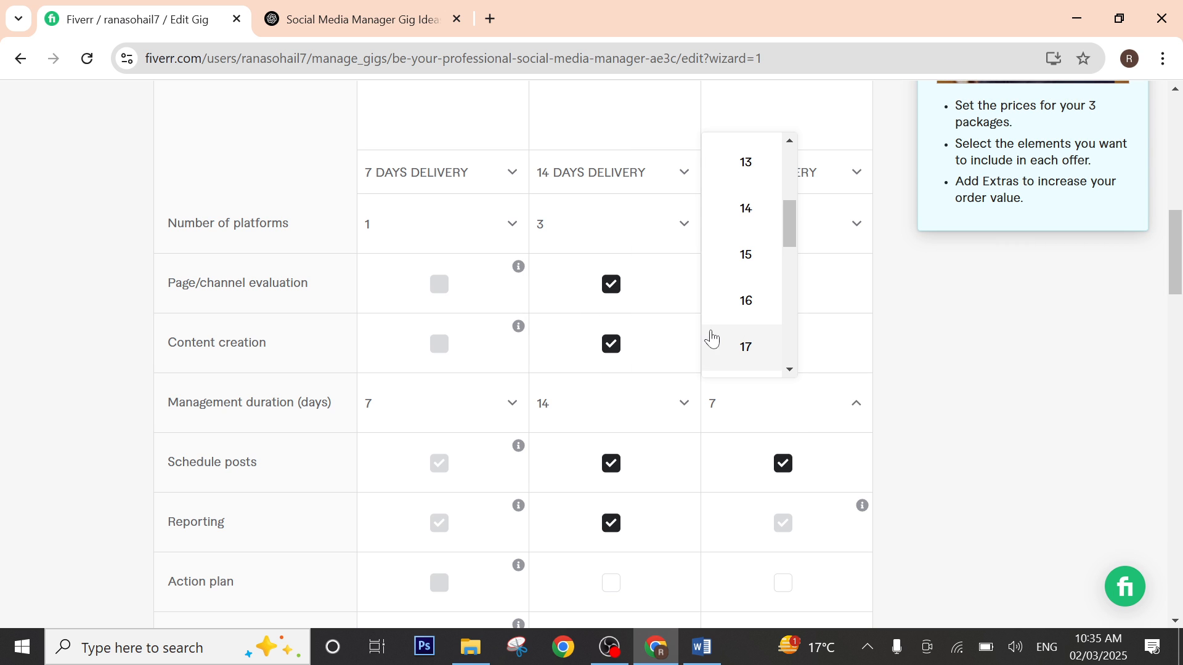
scroll(750, 286, "down", 3)
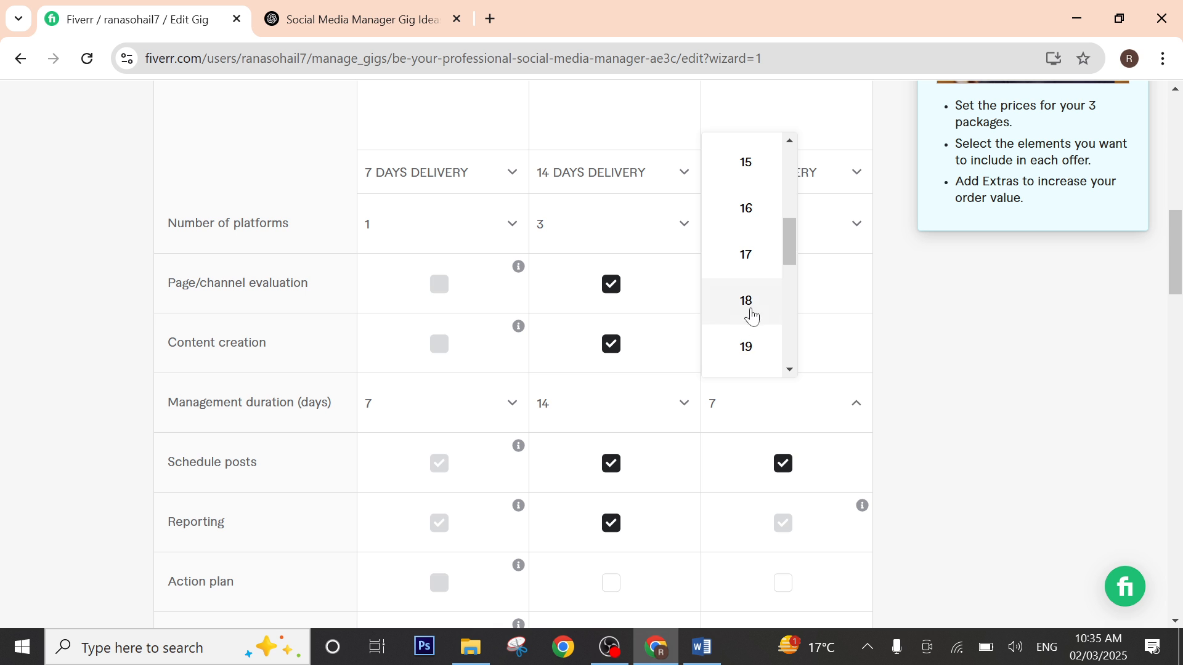
left_click(746, 346)
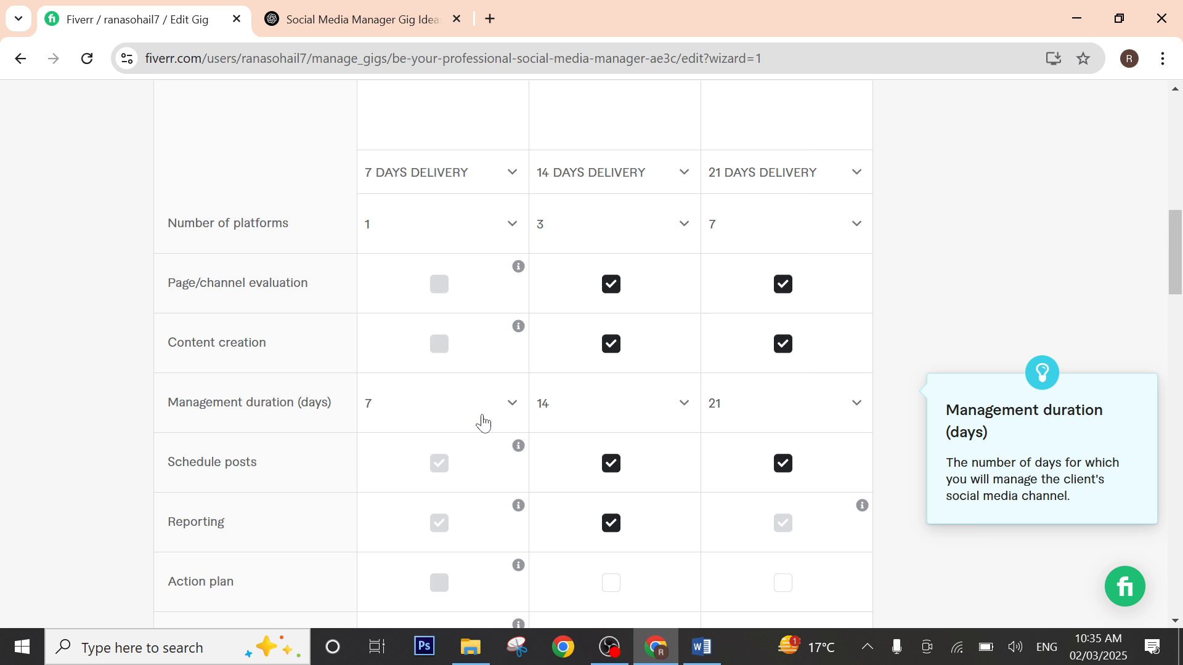
Step: Review the Basic and Standard management duration options, the remaining package rows and the extra services list
left_click(484, 407)
scroll(433, 304, "up", 5)
scroll(397, 459, "down", 1)
scroll(398, 458, "down", 5)
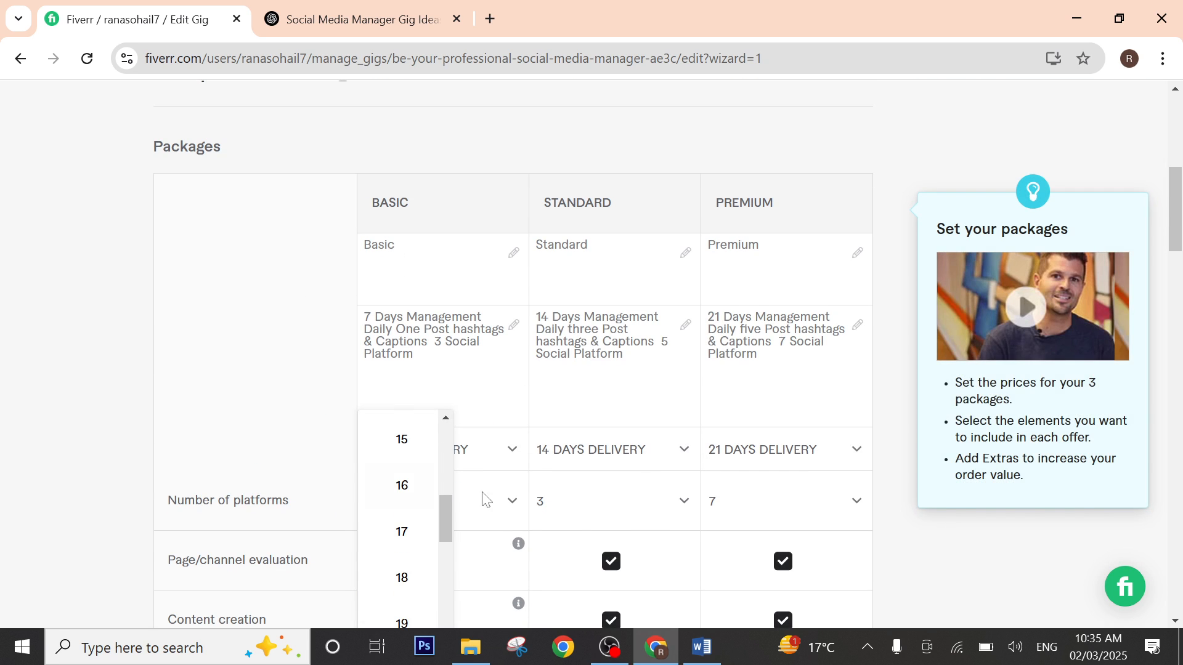
scroll(668, 520, "down", 3)
left_click(640, 496)
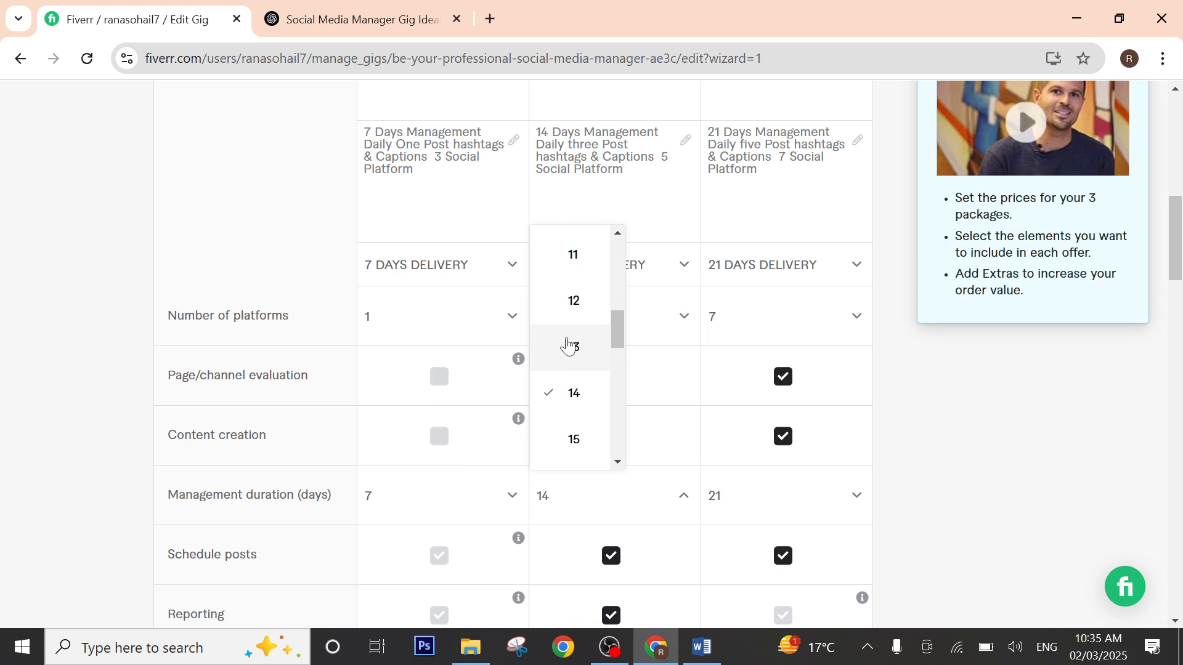
scroll(573, 348, "up", 10)
scroll(595, 384, "down", 3)
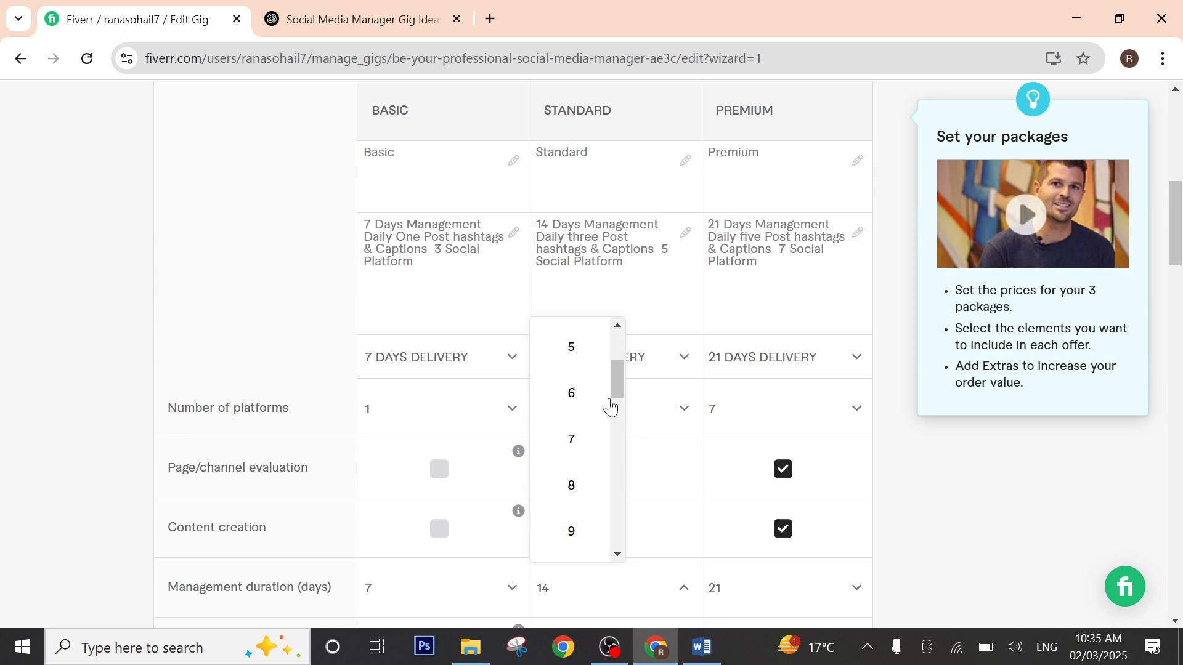
scroll(660, 436, "down", 4)
left_click(666, 321)
scroll(549, 346, "down", 16)
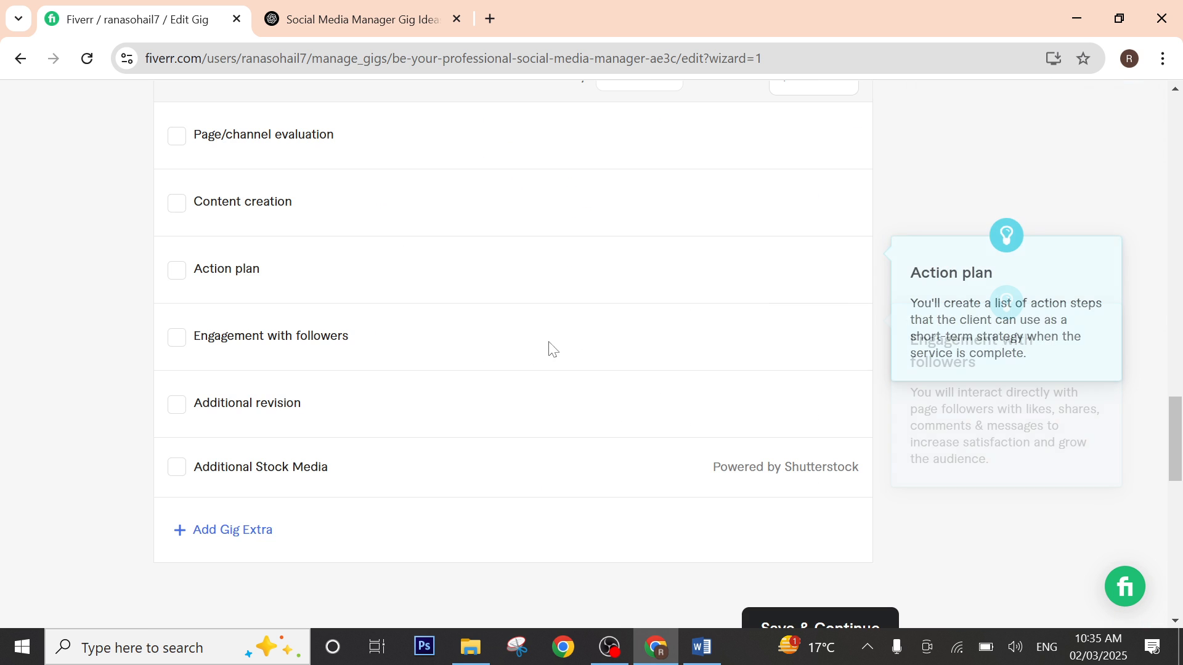
scroll(431, 327, "up", 11)
scroll(566, 348, "up", 5)
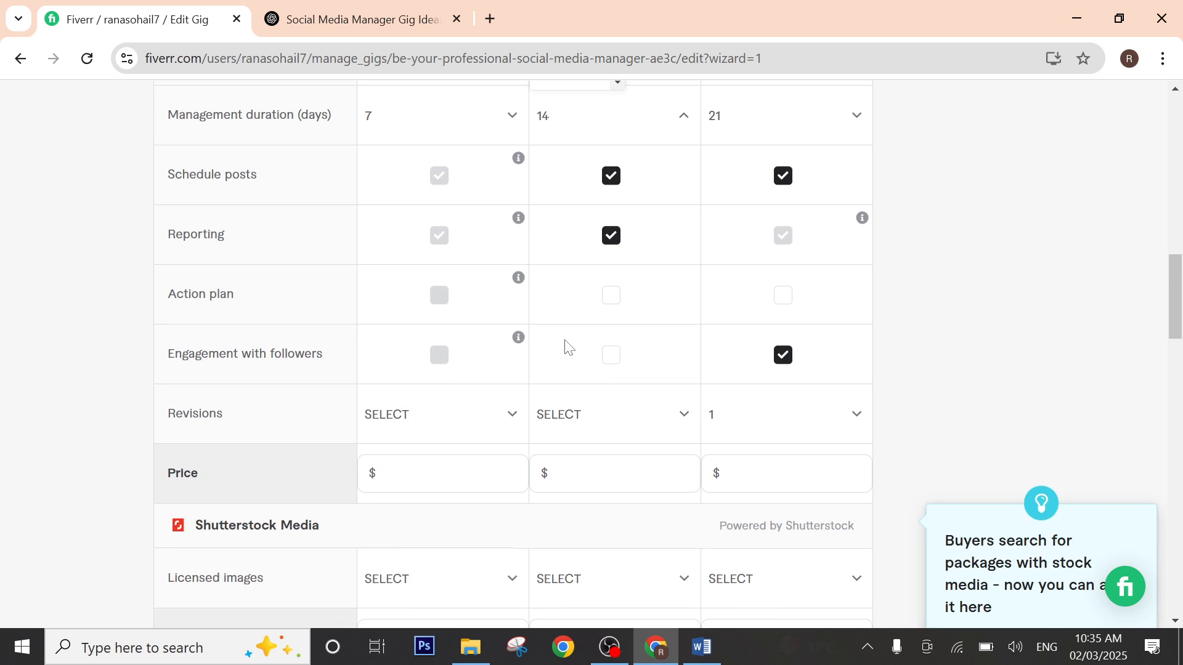
scroll(572, 349, "down", 3)
scroll(455, 429, "down", 4)
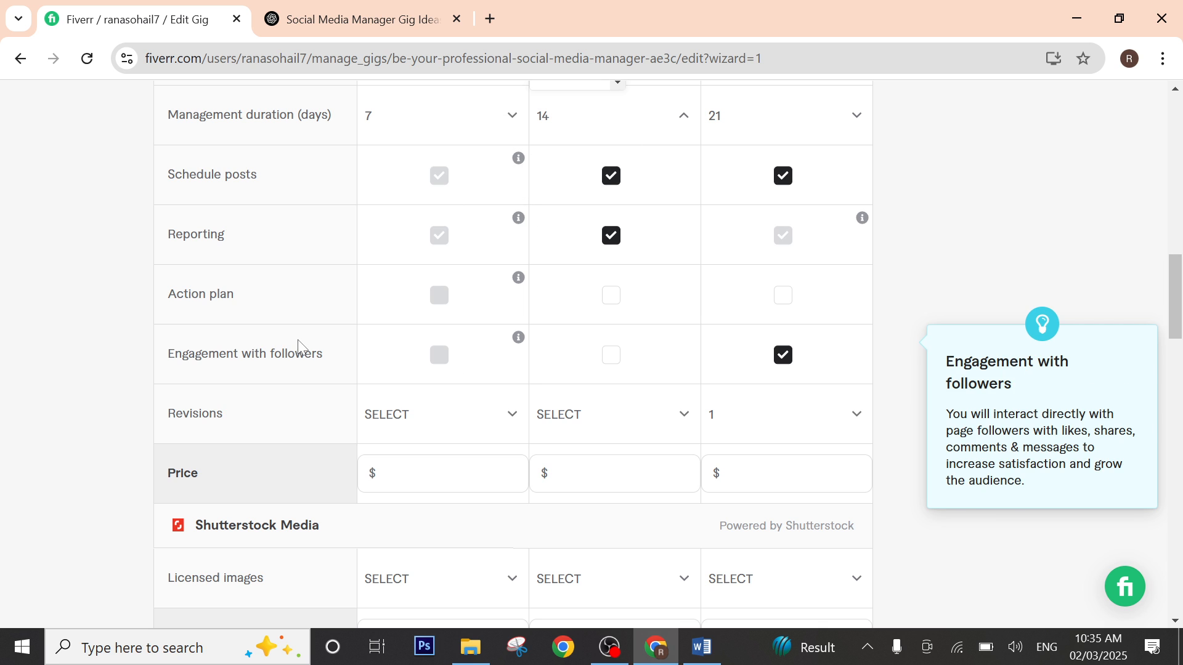
Step: Include an action plan in the Standard and Premium packages and engagement with followers in the Standard package
left_click(613, 297)
left_click(783, 295)
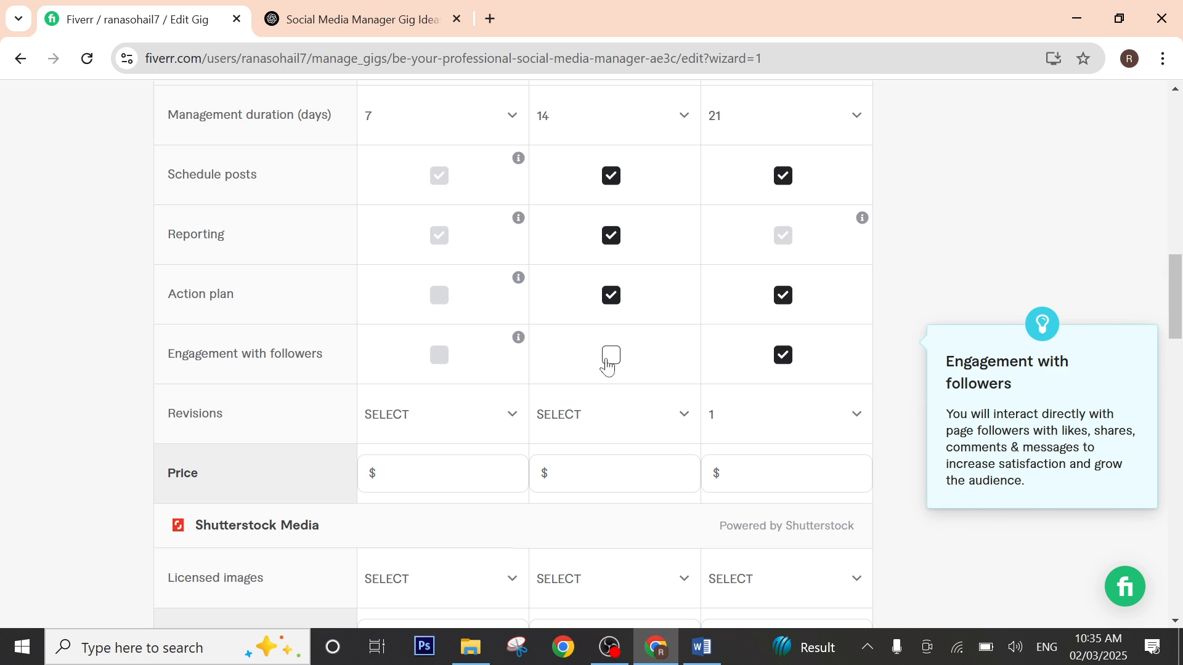
left_click(619, 366)
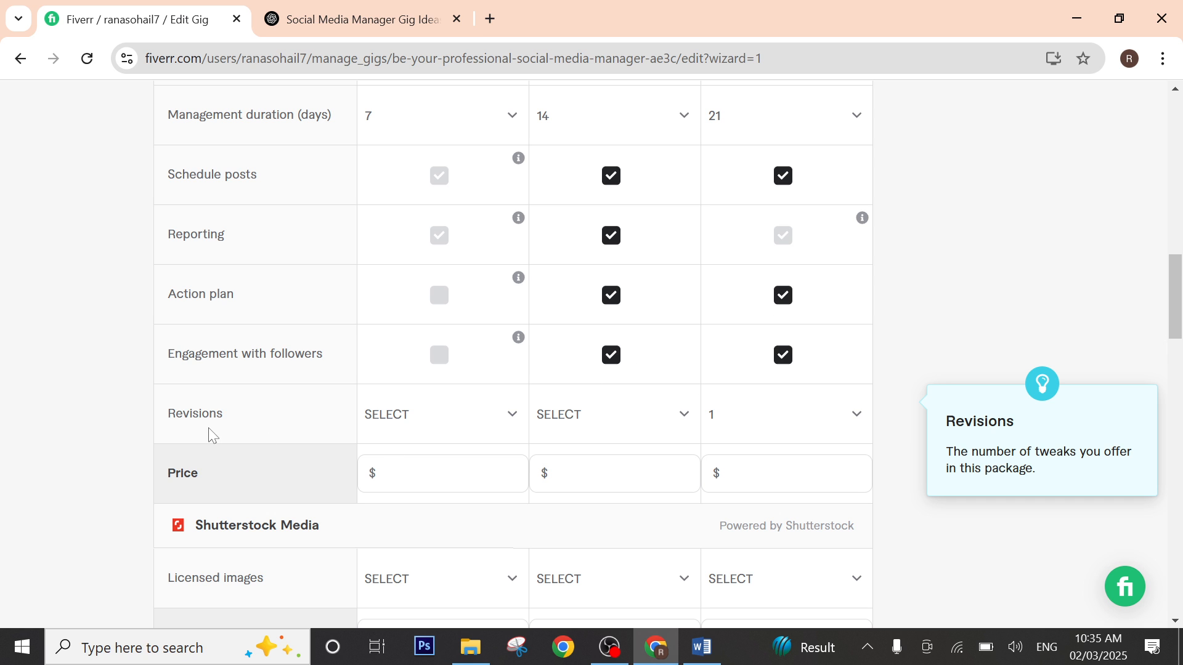
Step: Set the revisions to Unlimited for the Basic, Standard and Premium packages
left_click(470, 427)
scroll(406, 318, "down", 5)
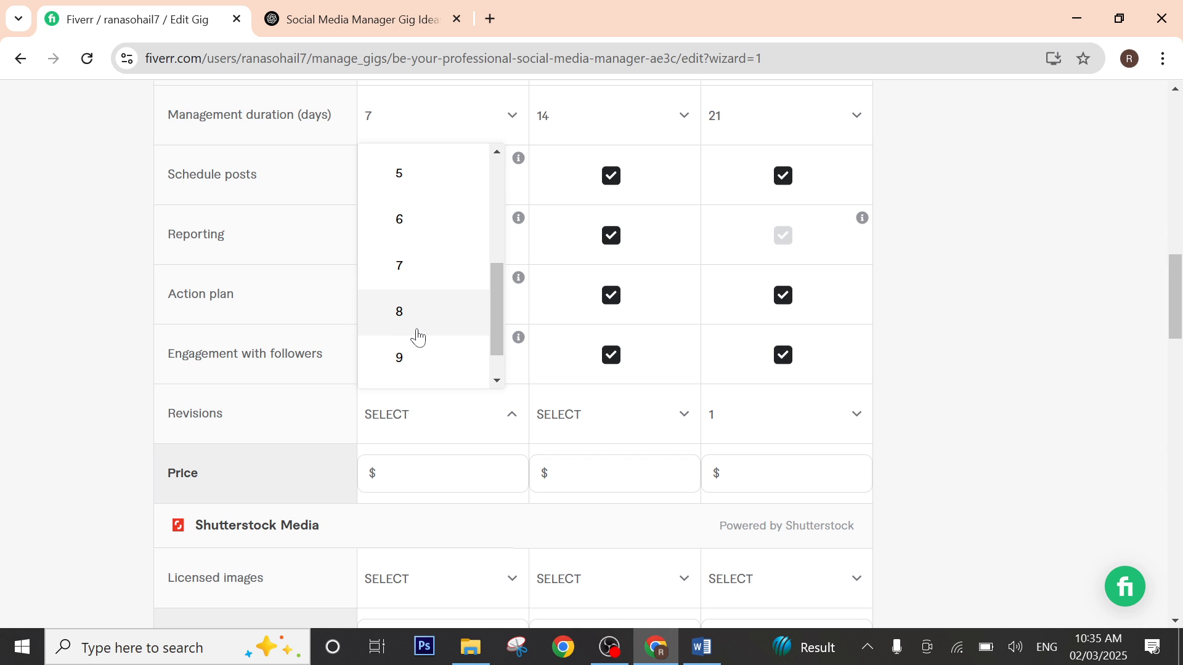
scroll(416, 336, "down", 1)
left_click(439, 374)
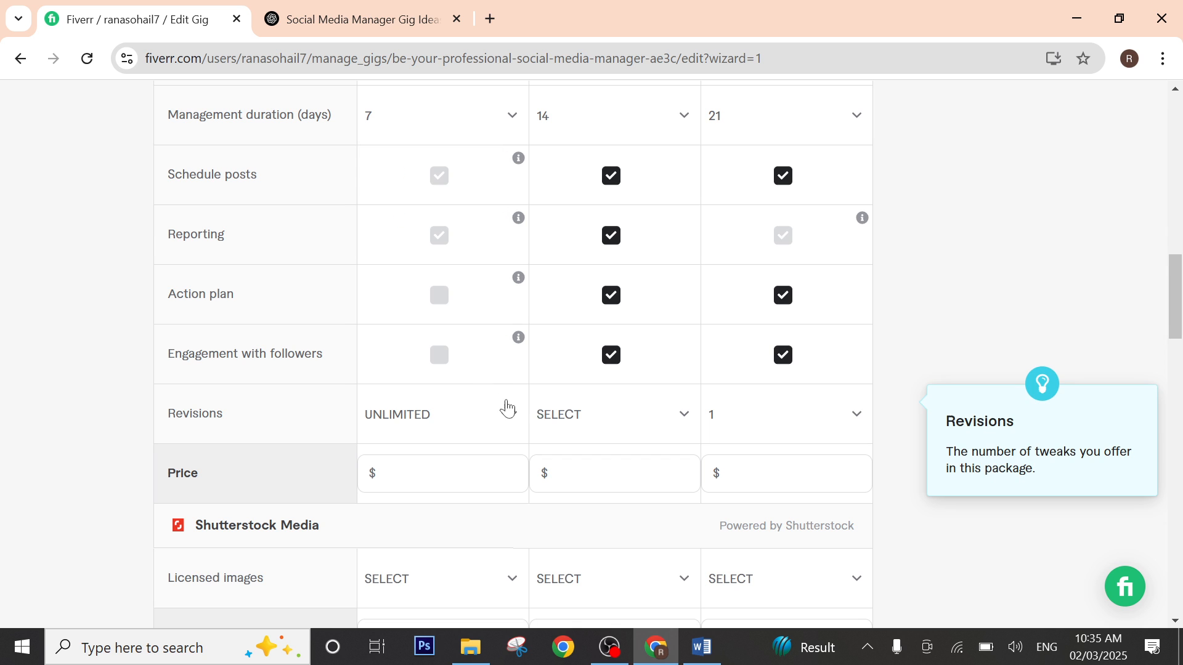
left_click(610, 414)
scroll(602, 296, "down", 5)
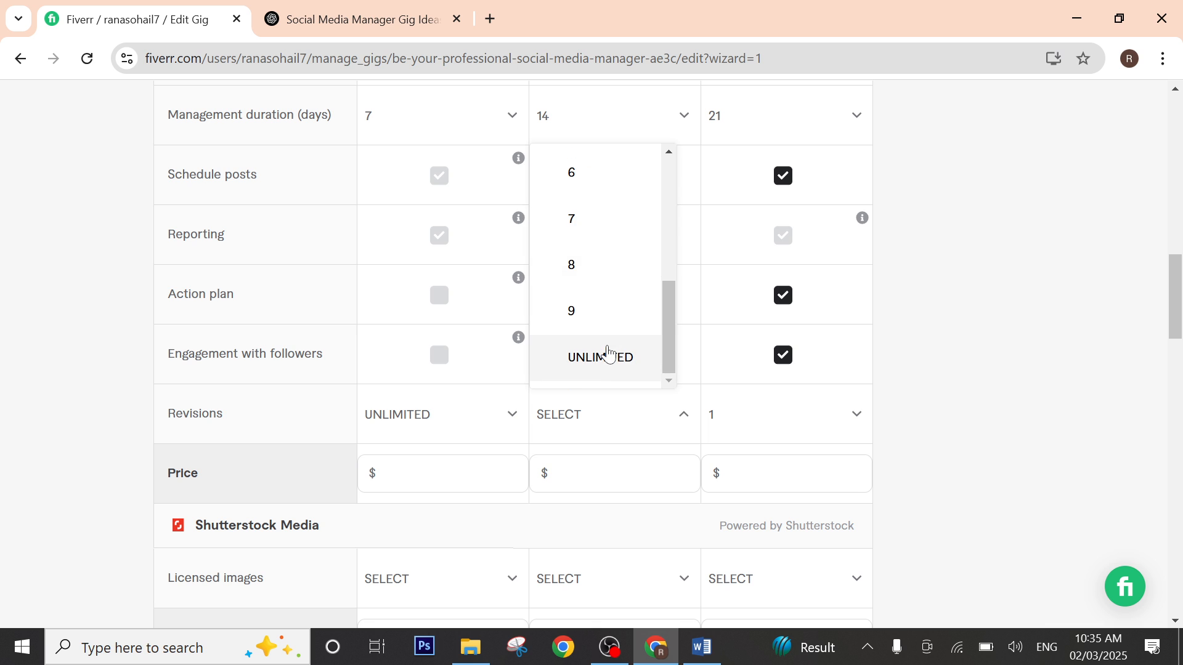
left_click(607, 357)
left_click(761, 428)
scroll(738, 355, "down", 8)
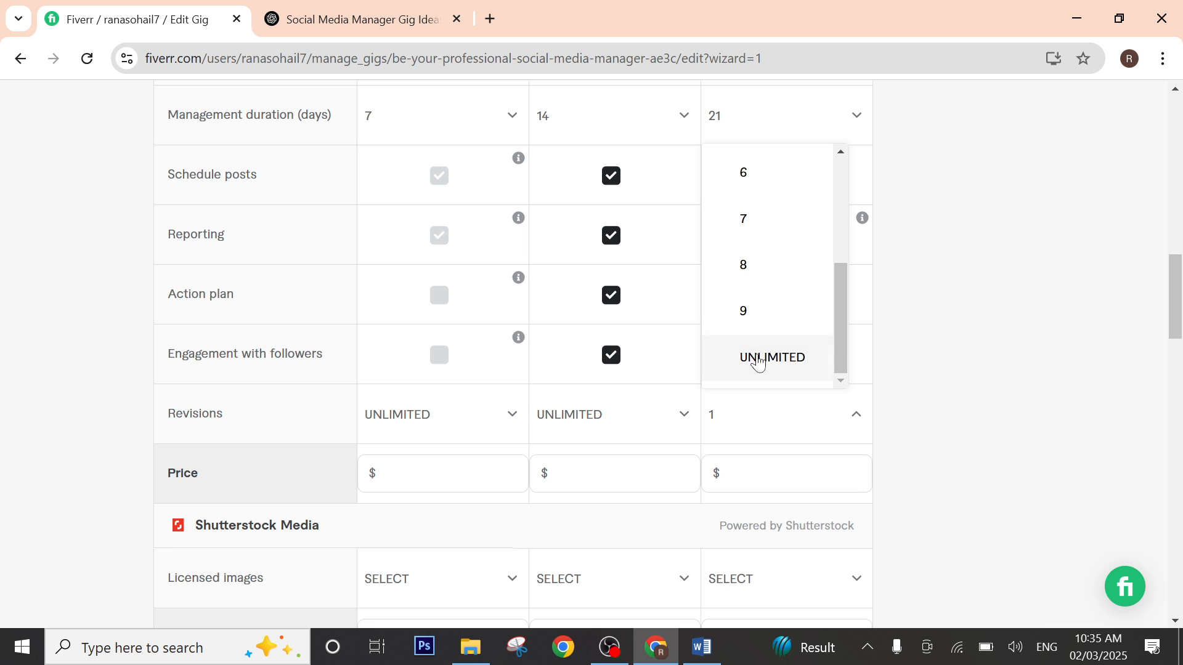
scroll(840, 385, "up", 2)
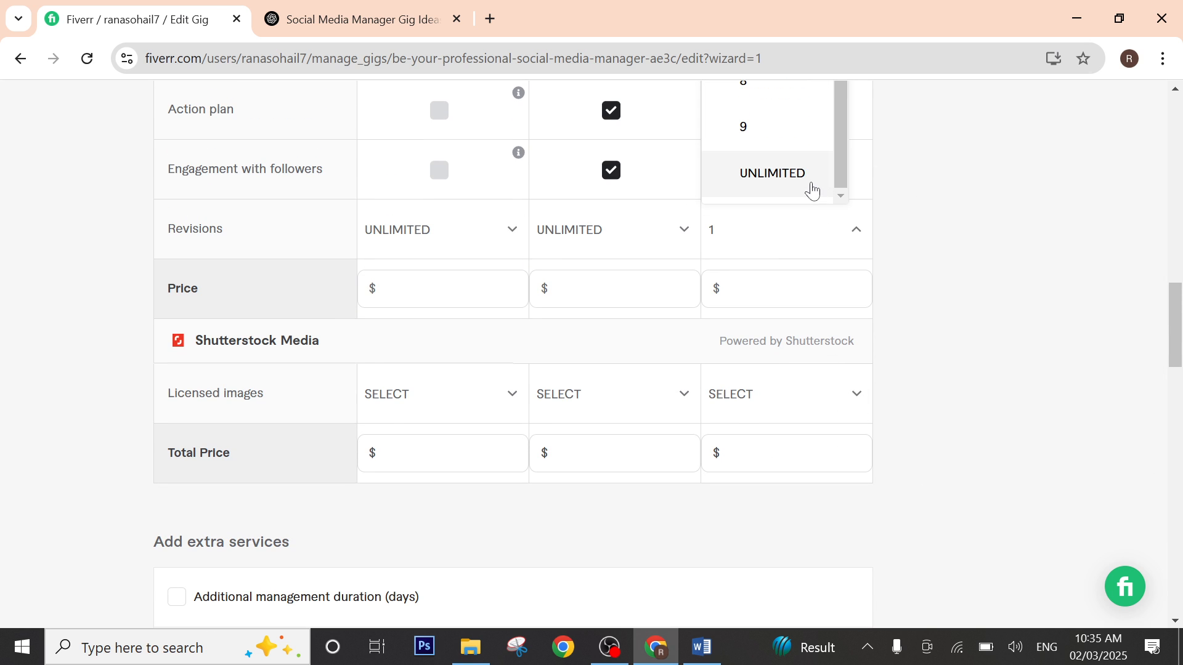
left_click(801, 174)
Step: Set the package prices to $30 for Basic, $40 for Standard and $50 for Premium
left_click(431, 288)
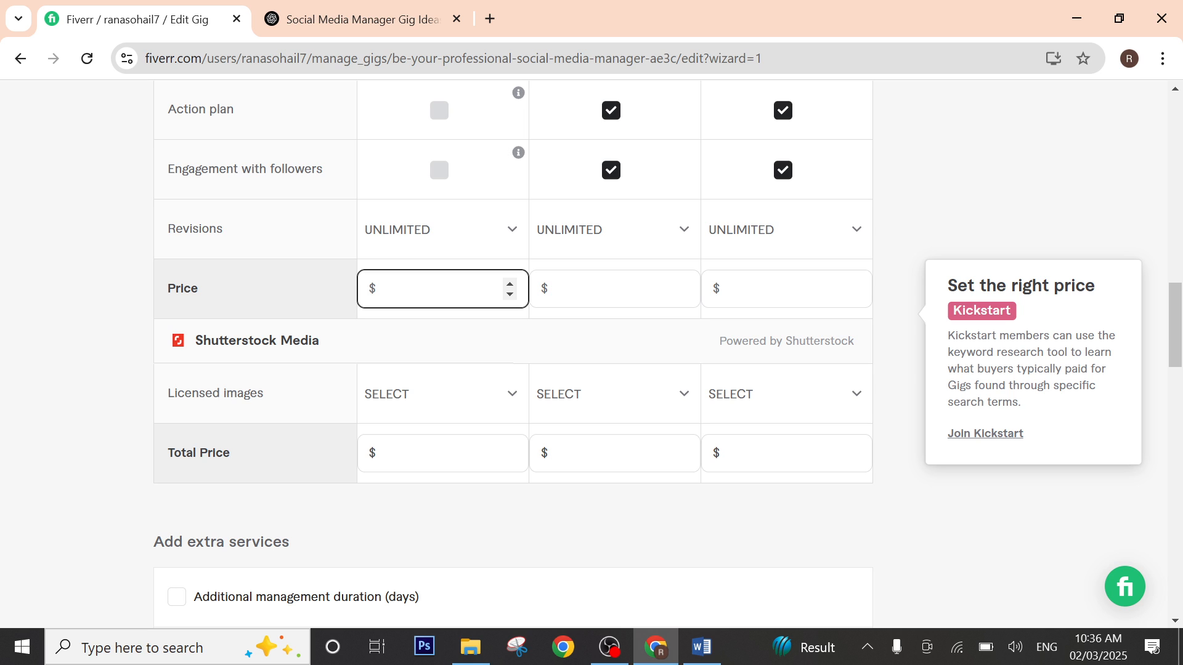
type("30")
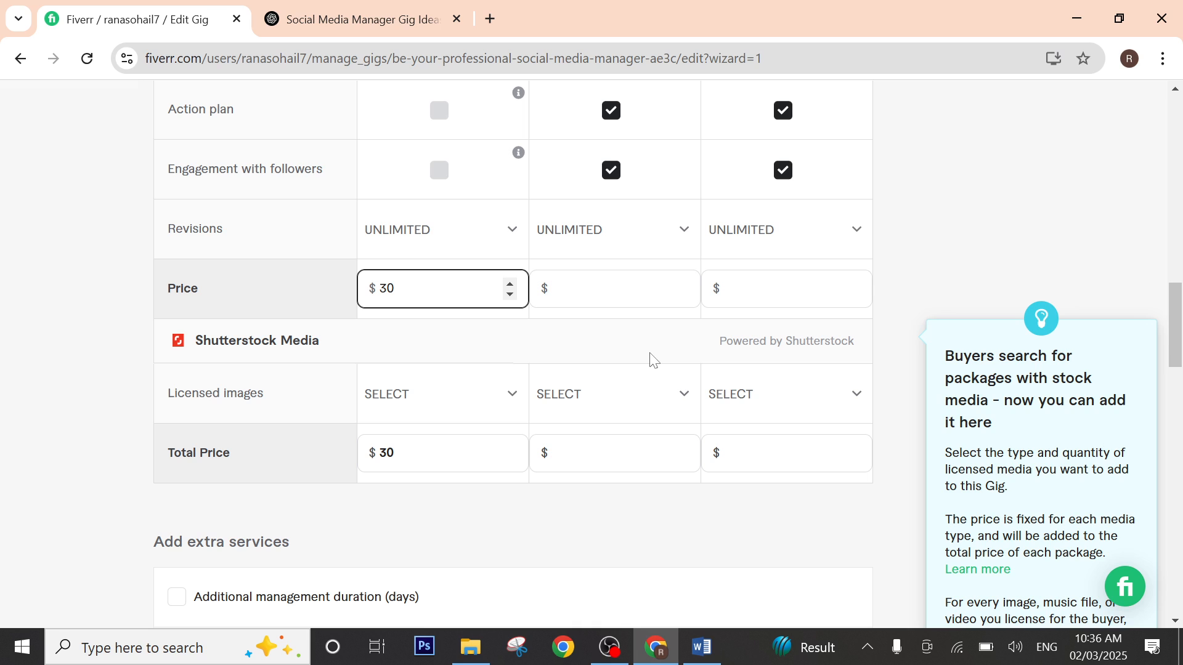
left_click(607, 289)
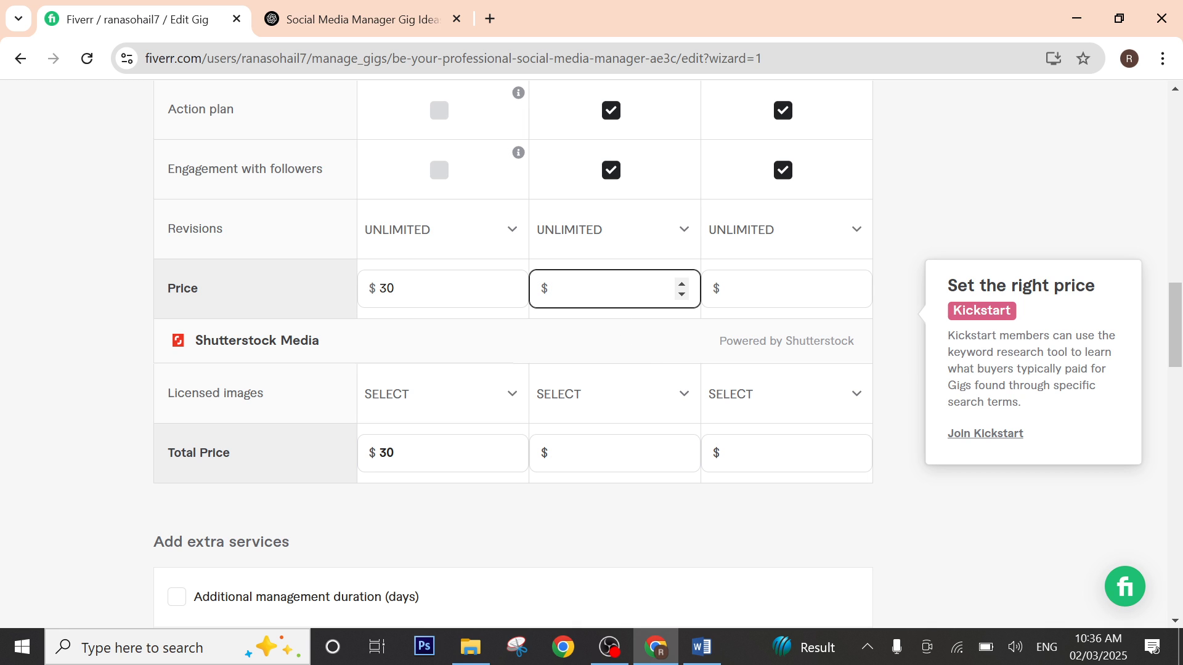
type("40")
left_click(716, 303)
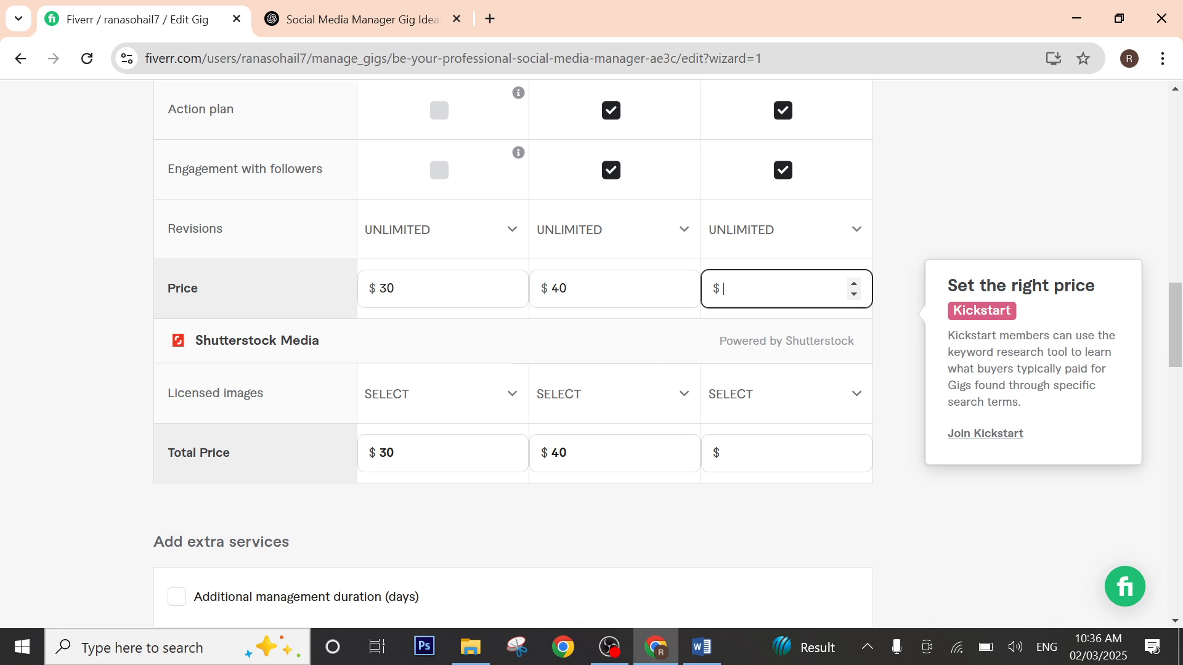
type("50")
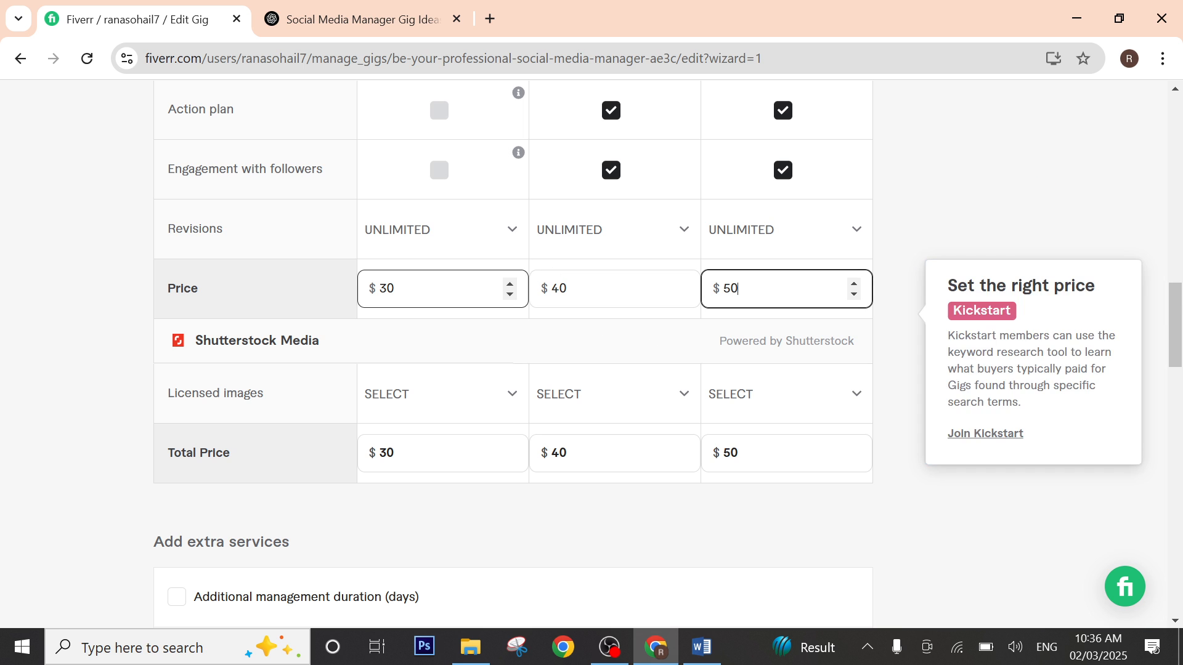
left_click(431, 288)
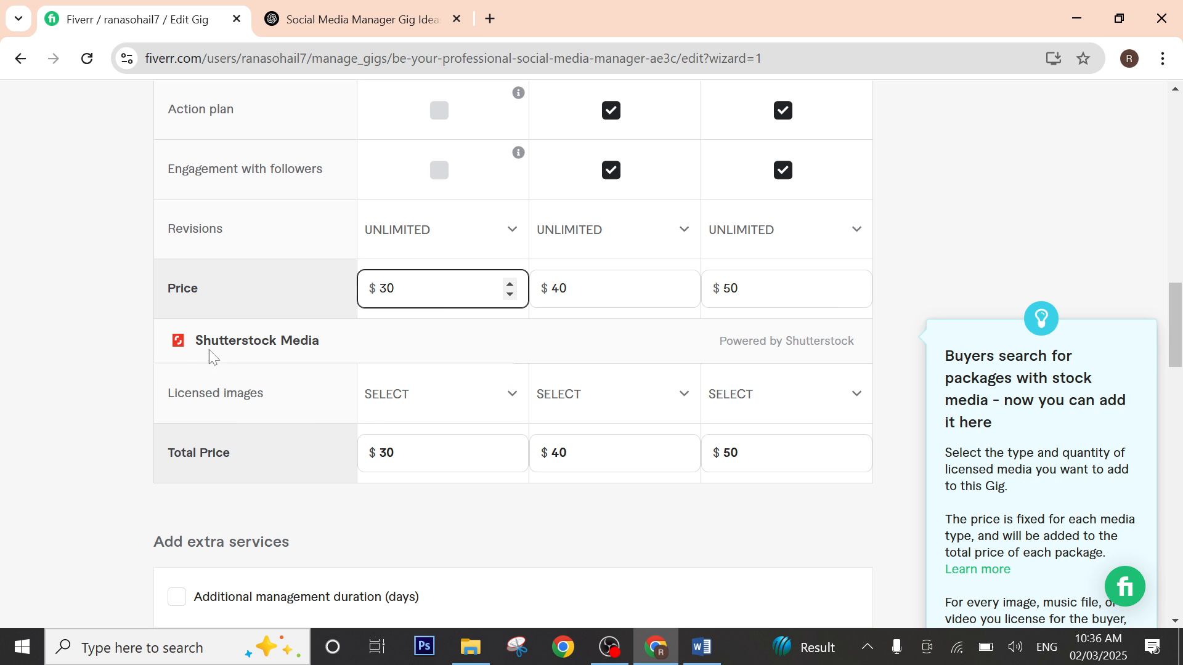
left_click(451, 407)
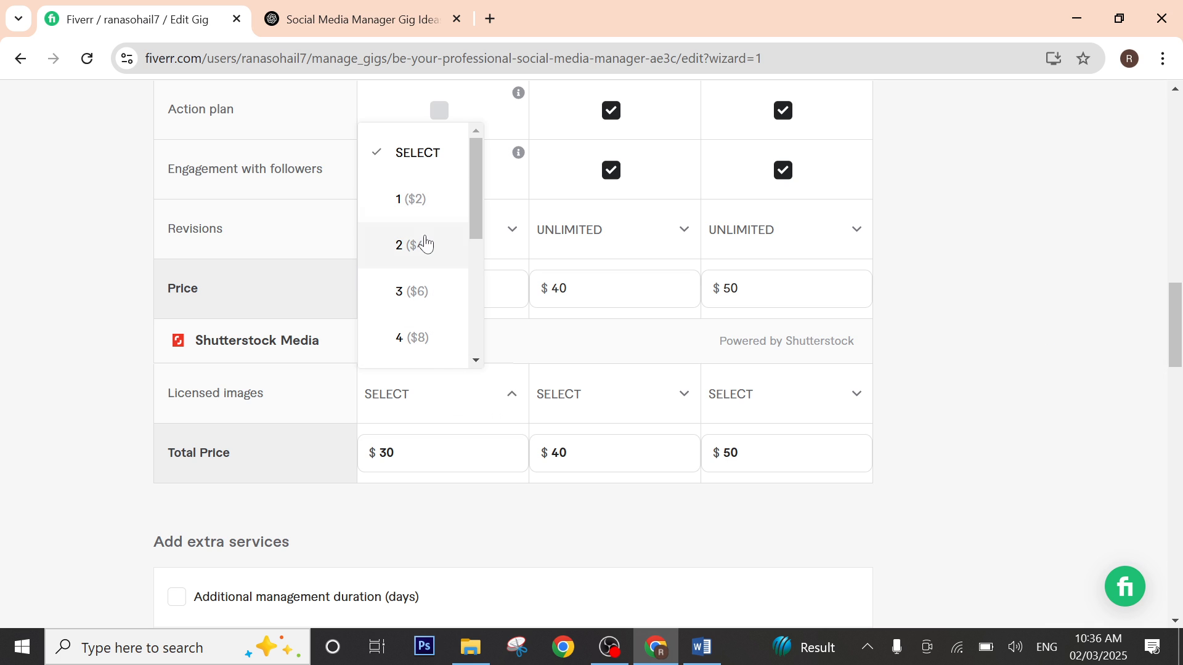
scroll(610, 356, "down", 3)
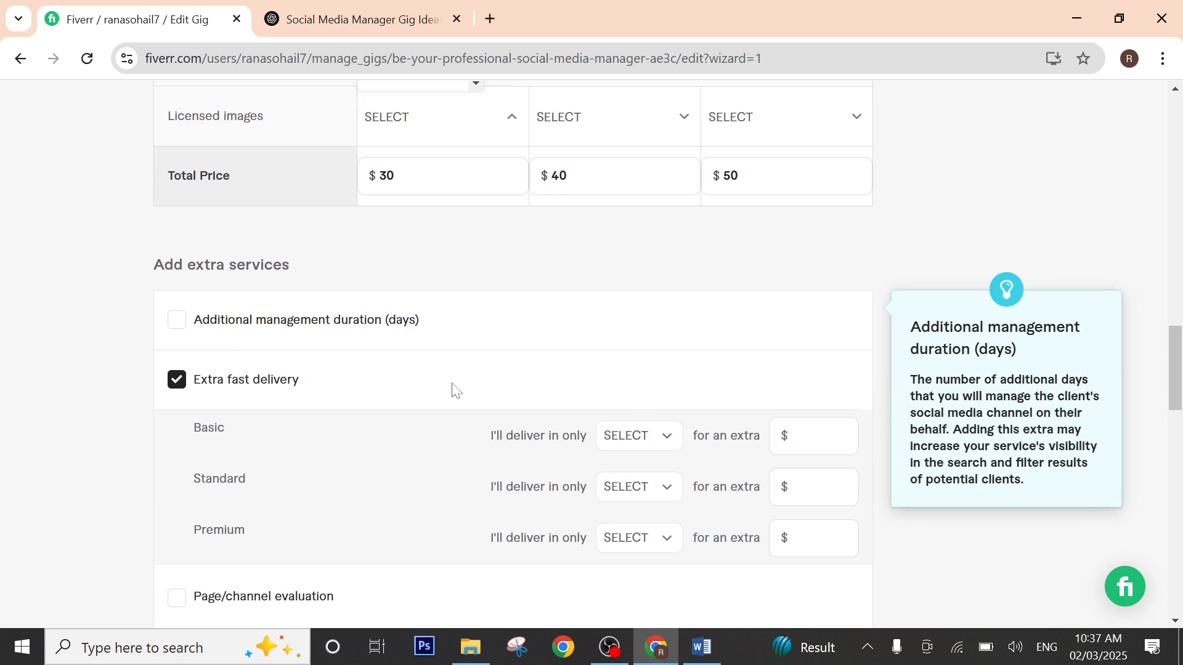
scroll(554, 406, "down", 1)
left_click(177, 323)
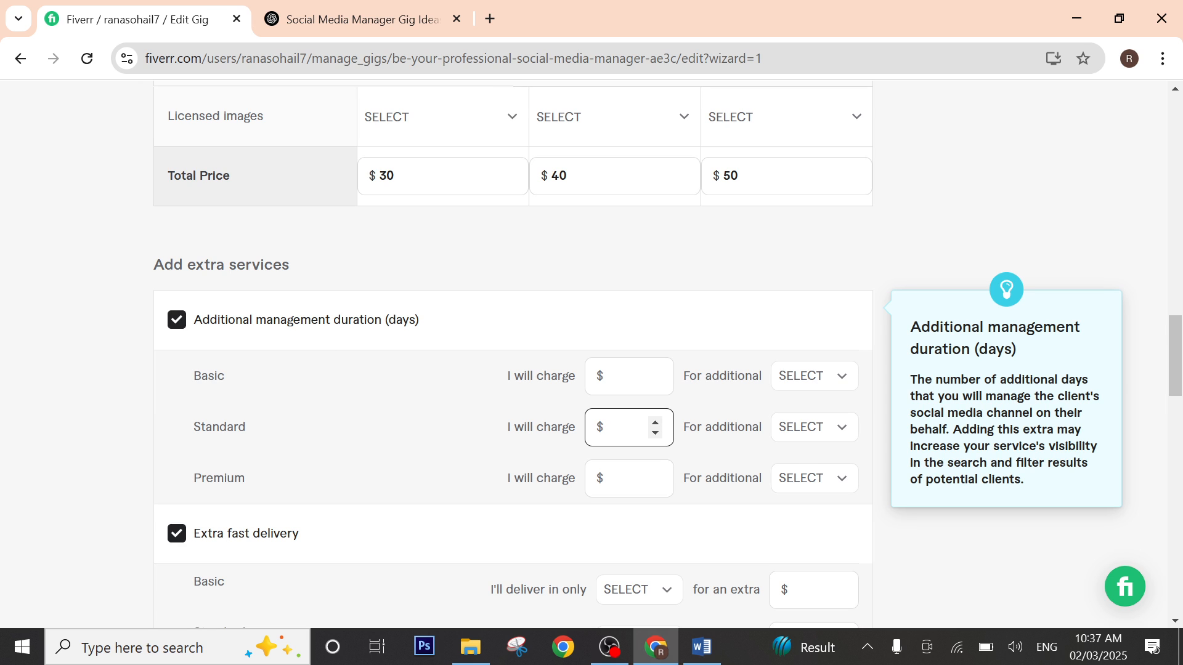
left_click(175, 325)
Step: Set the Basic package's extra fast delivery to 1 day for an extra $20
scroll(251, 308, "down", 2)
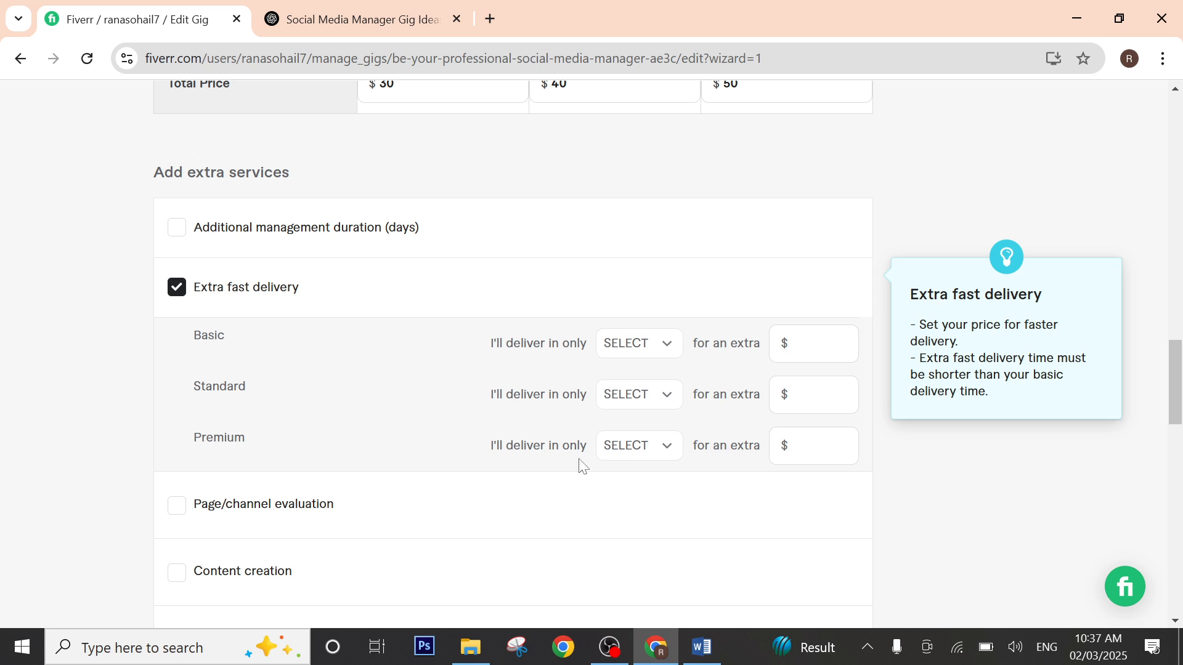
left_click(663, 355)
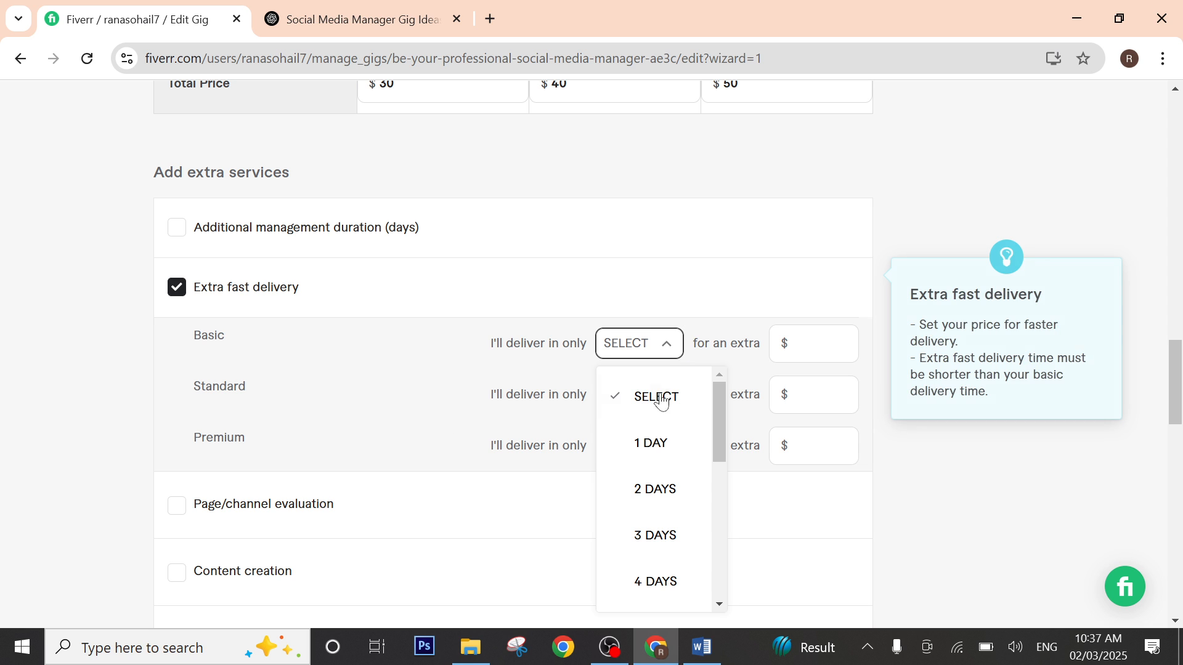
left_click(668, 448)
left_click(836, 344)
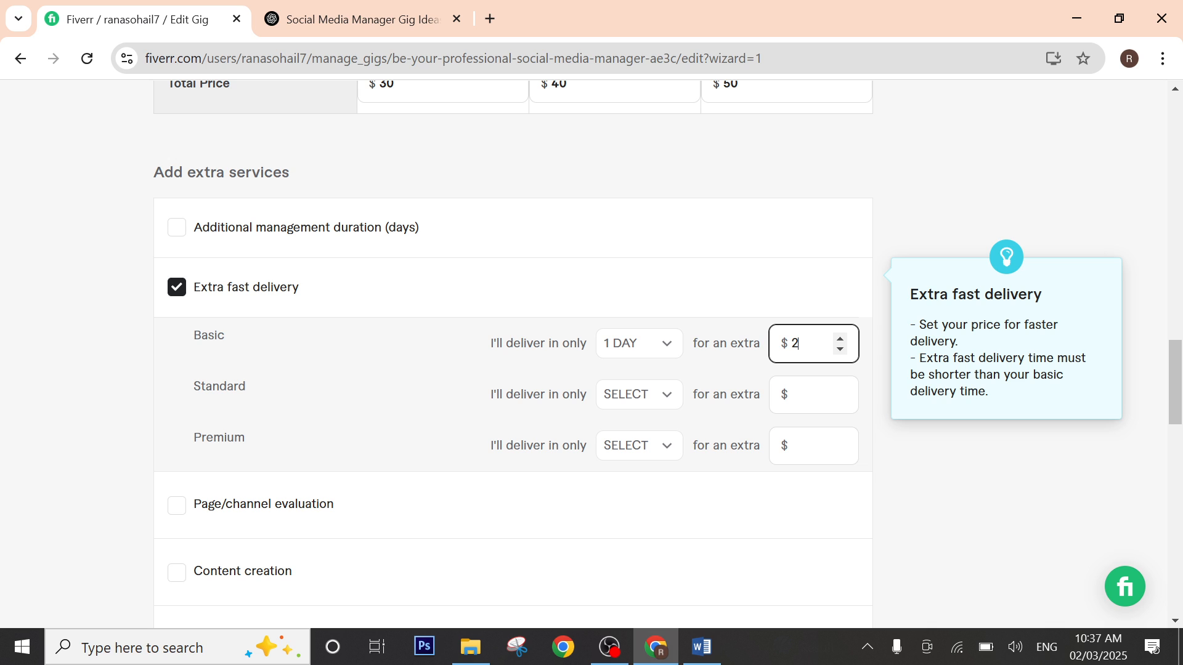
type("20")
Step: Set the extra fast delivery to 2 days for $30 on Standard and 3 days for $50 on Premium
left_click(634, 404)
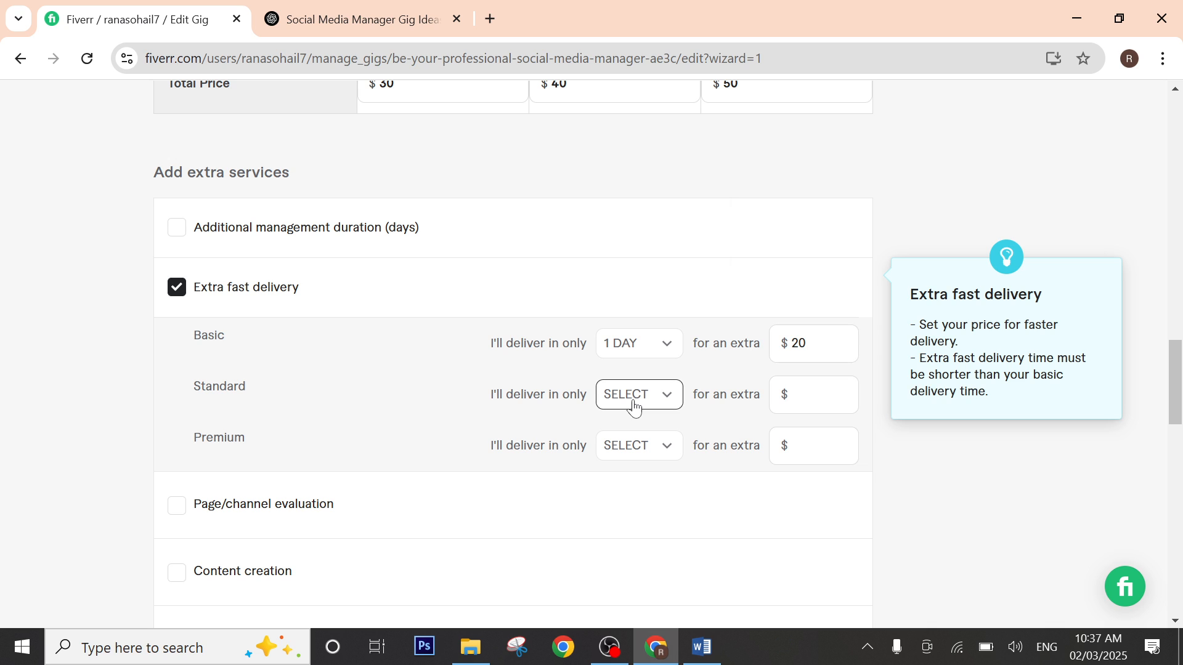
left_click(654, 248)
left_click(812, 395)
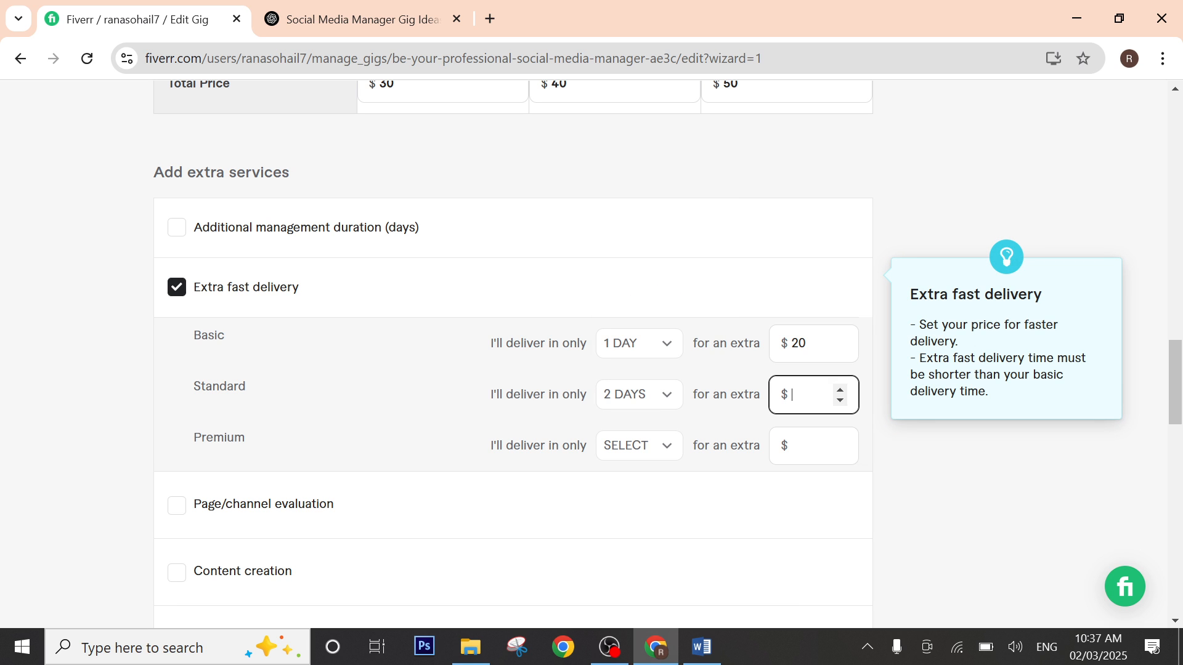
left_click(638, 450)
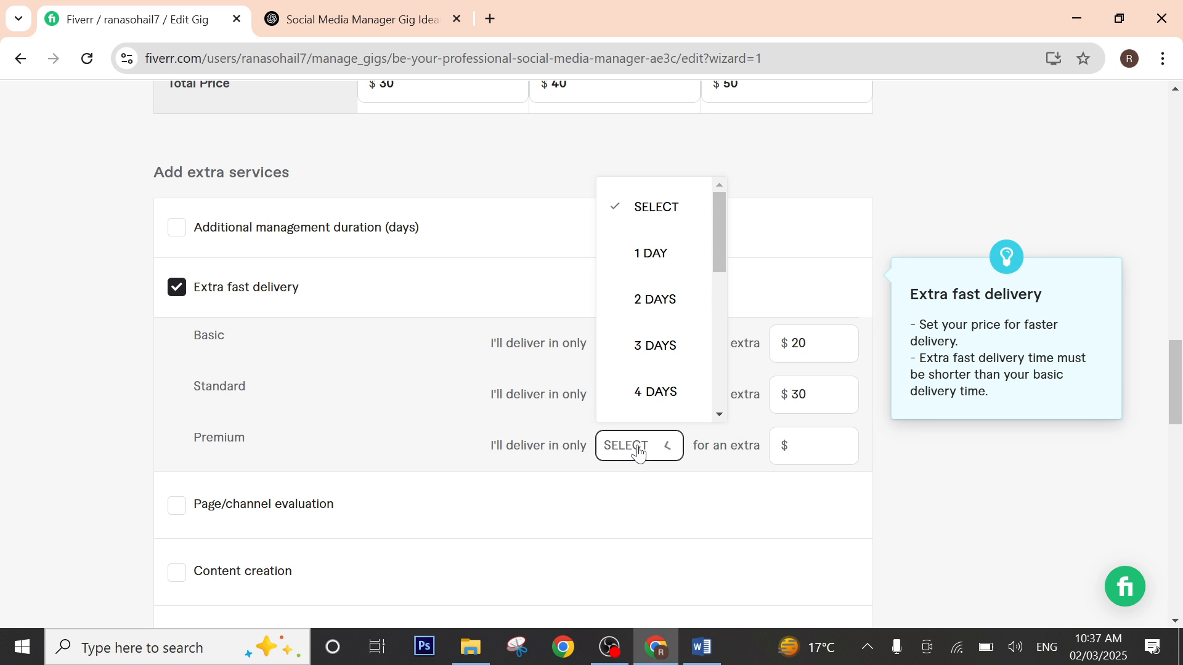
left_click(672, 365)
left_click(826, 441)
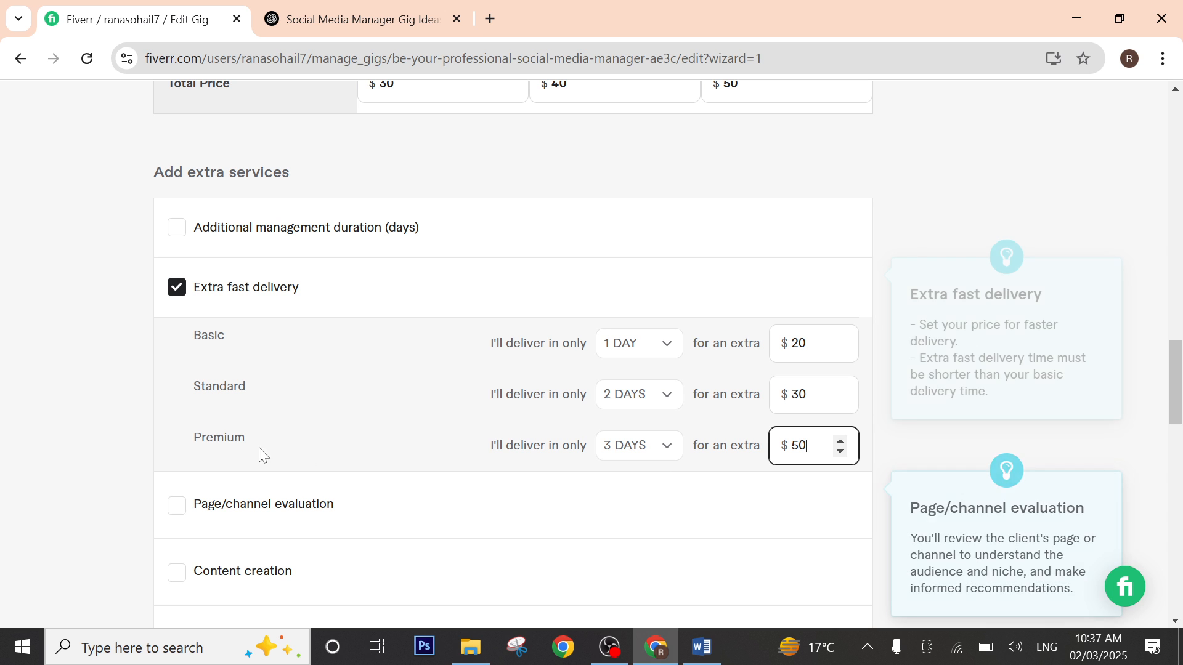
Step: Enable page/channel evaluation as an extra service of the gig
scroll(259, 467, "down", 3)
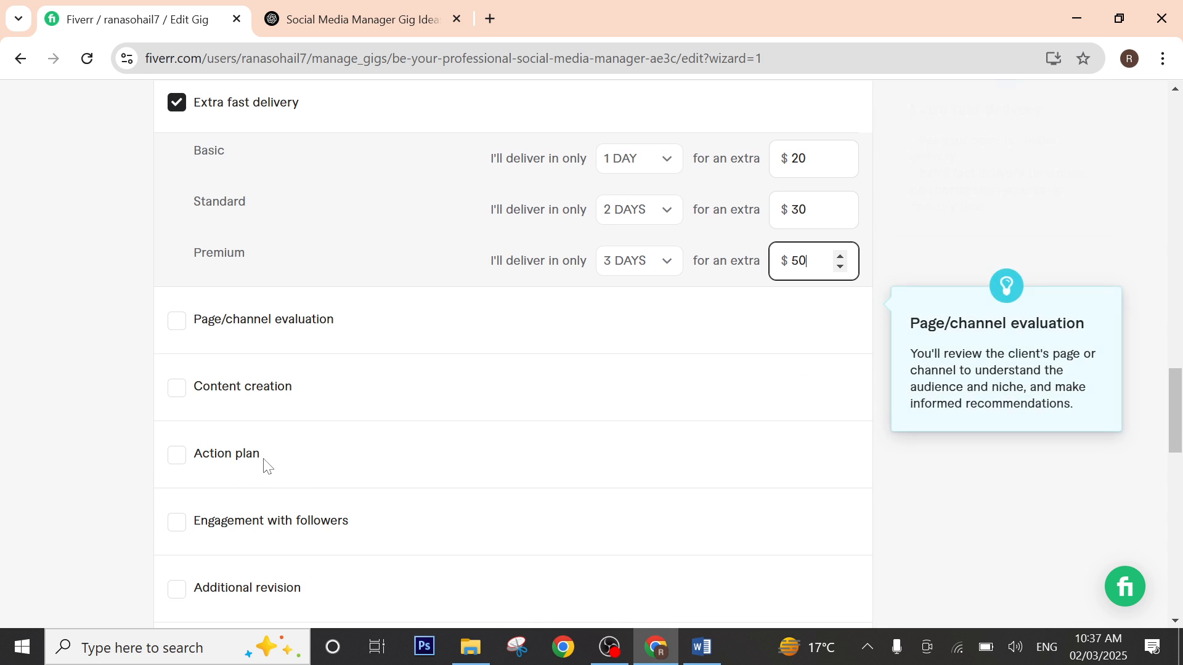
left_click(189, 330)
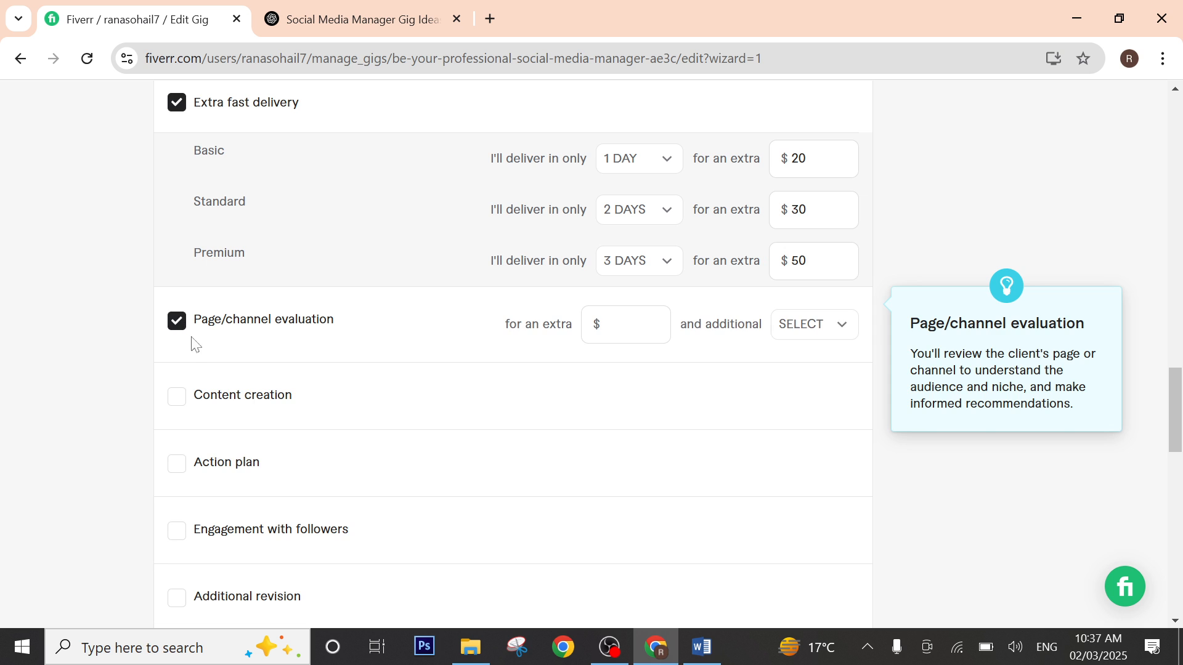
scroll(766, 270, "up", 3)
scroll(508, 218, "up", 1)
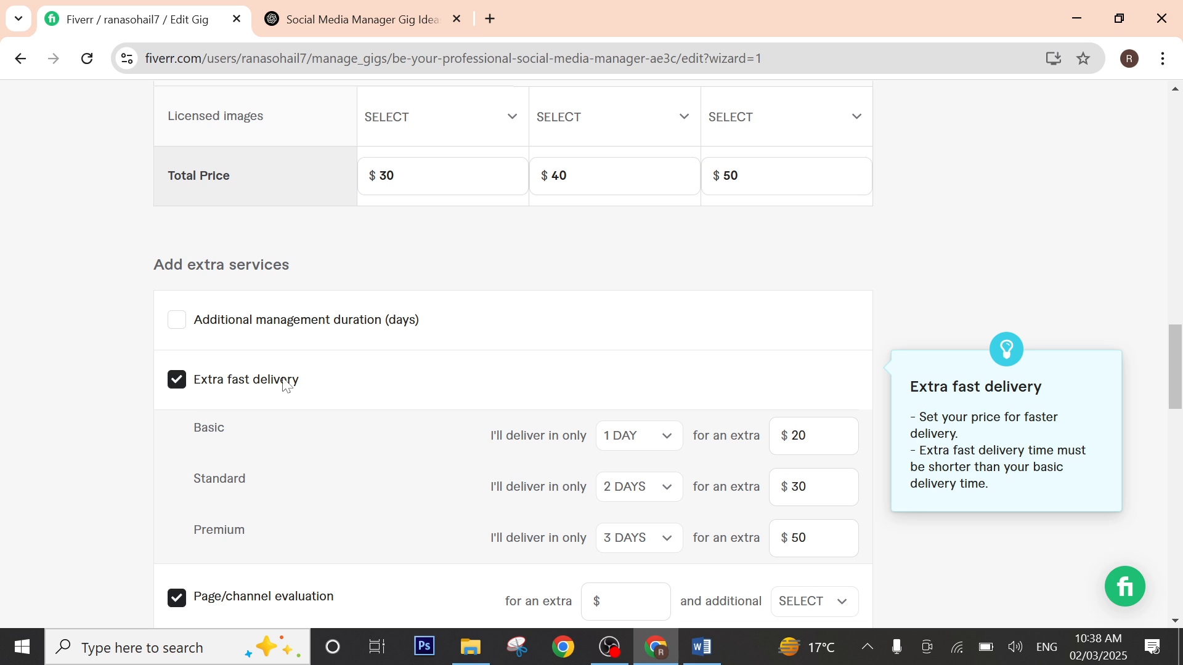
Step: Enable content creation and action plan as further extra services of the gig
scroll(396, 388, "down", 2)
scroll(197, 493, "down", 2)
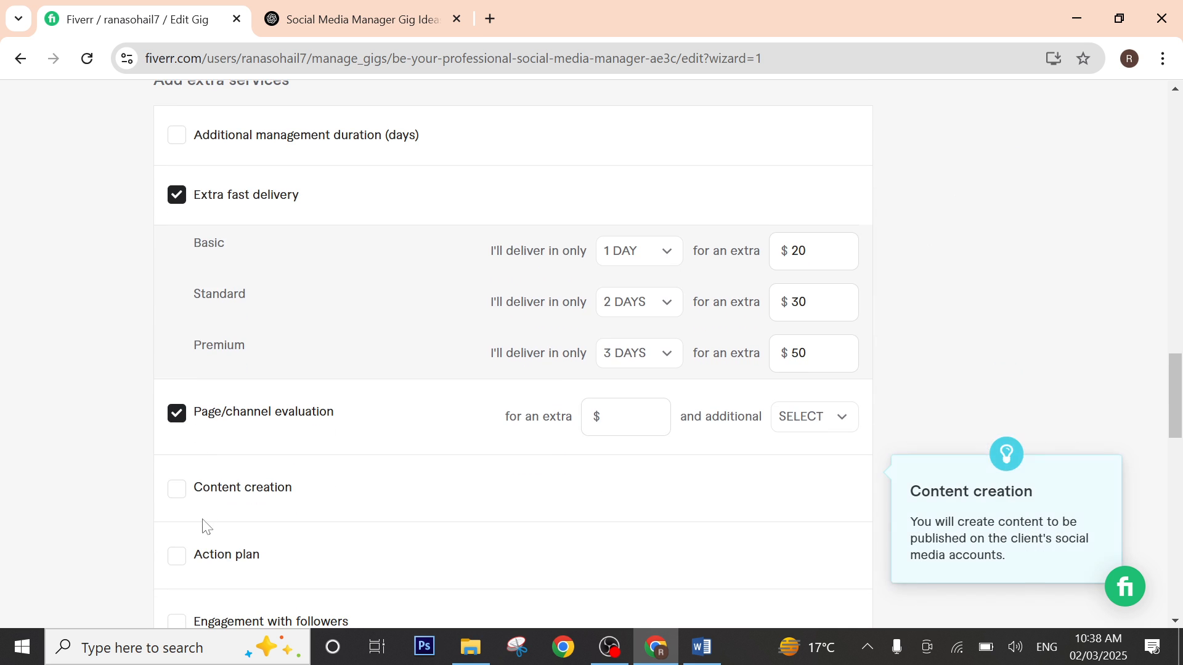
left_click(177, 487)
scroll(185, 490, "down", 2)
left_click(185, 477)
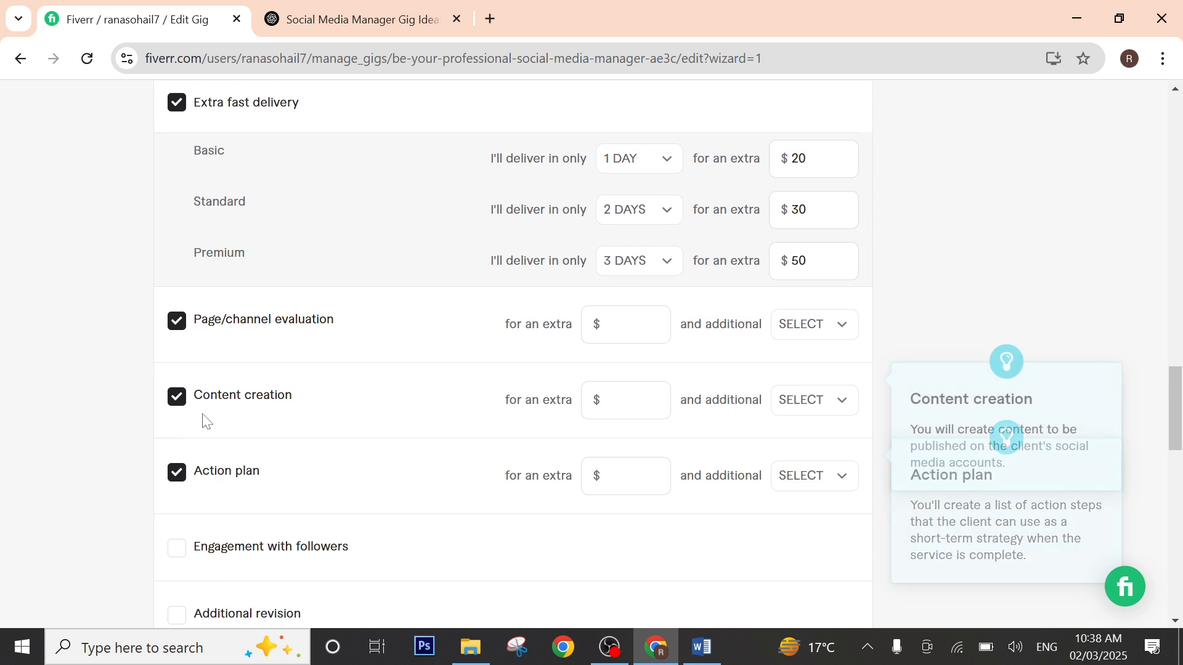
Step: Remove page/channel evaluation, content creation and action plan from the gig's extra services
left_click(177, 398)
left_click(177, 326)
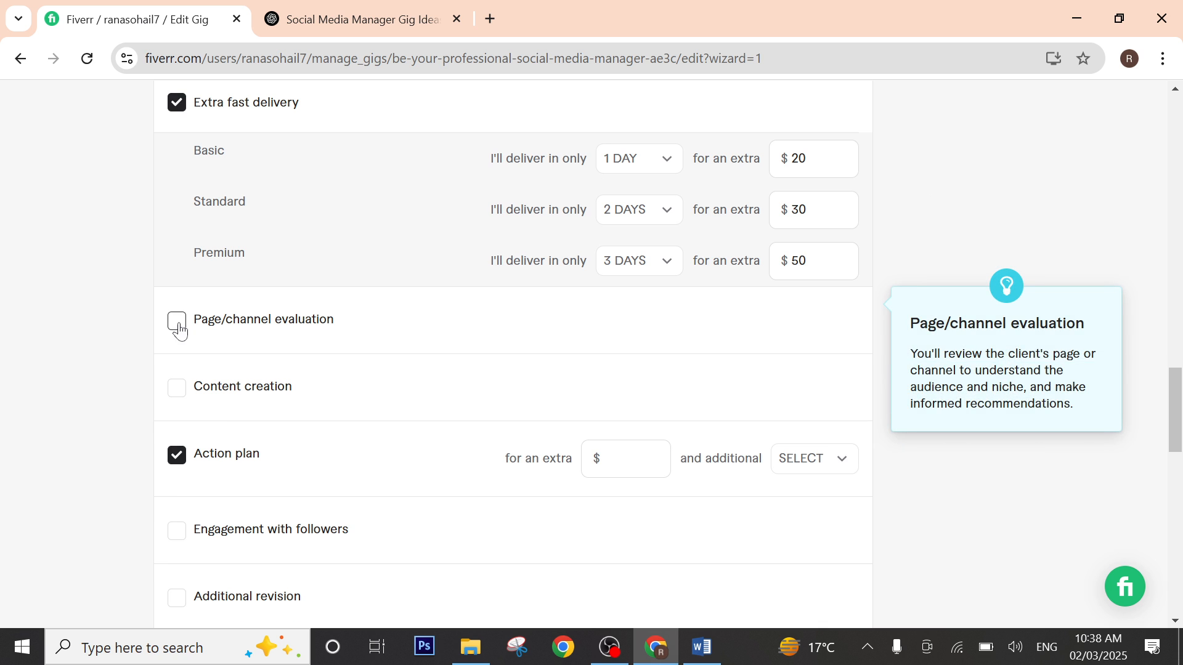
left_click(177, 456)
scroll(353, 444, "down", 3)
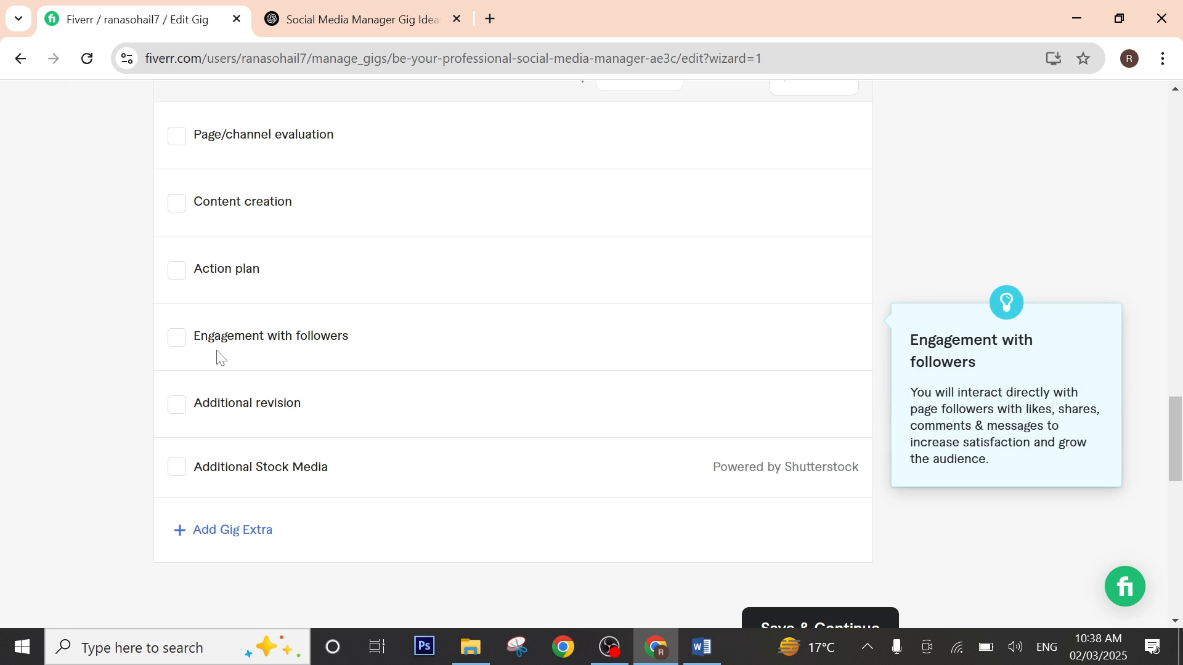
left_click(178, 339)
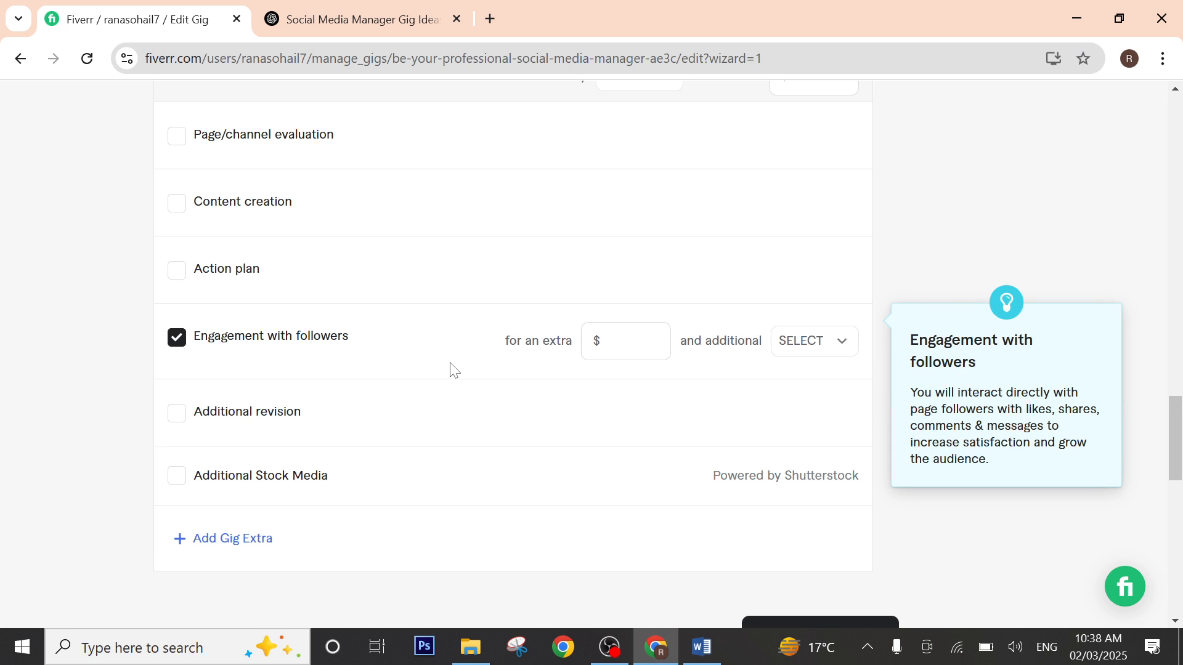
left_click(178, 338)
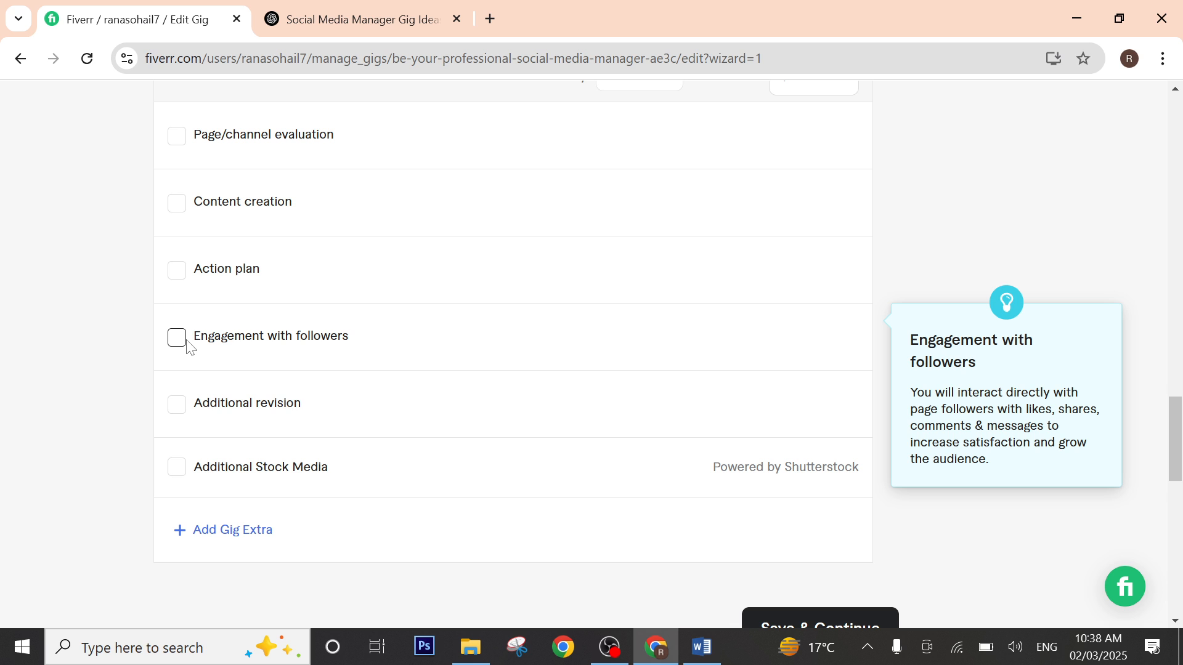
Step: Save the gig's pricing and continue to the Description & FAQ stage
scroll(238, 396, "down", 3)
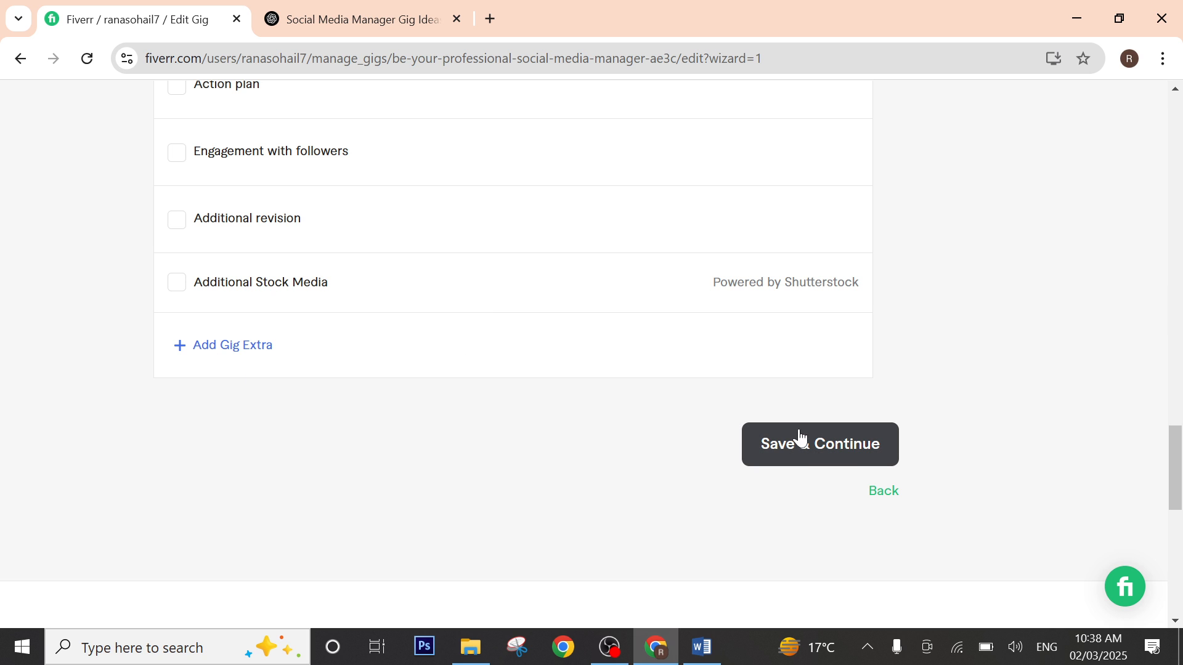
left_click(822, 448)
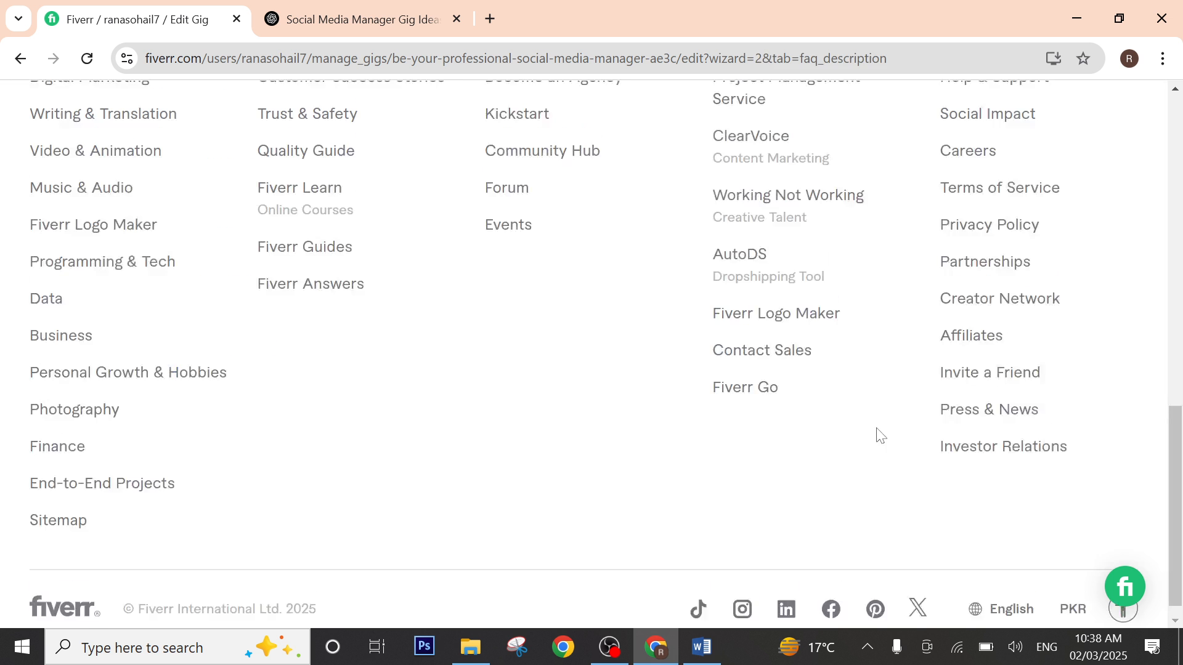
scroll(570, 283, "down", 4)
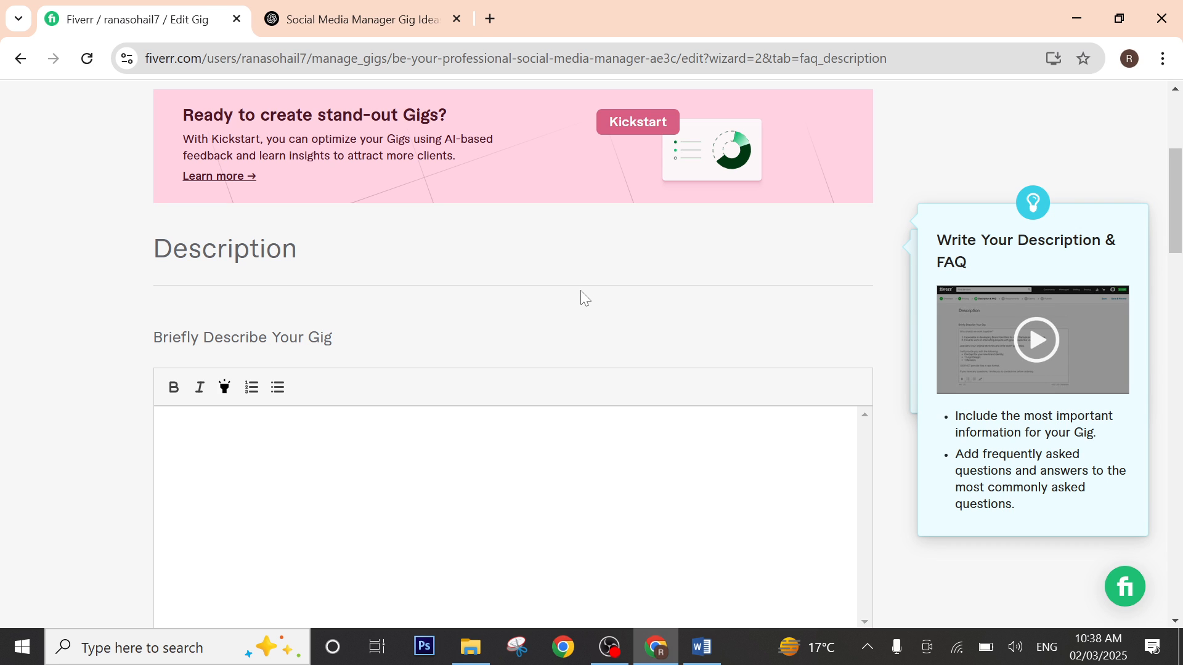
scroll(402, 373, "up", 5)
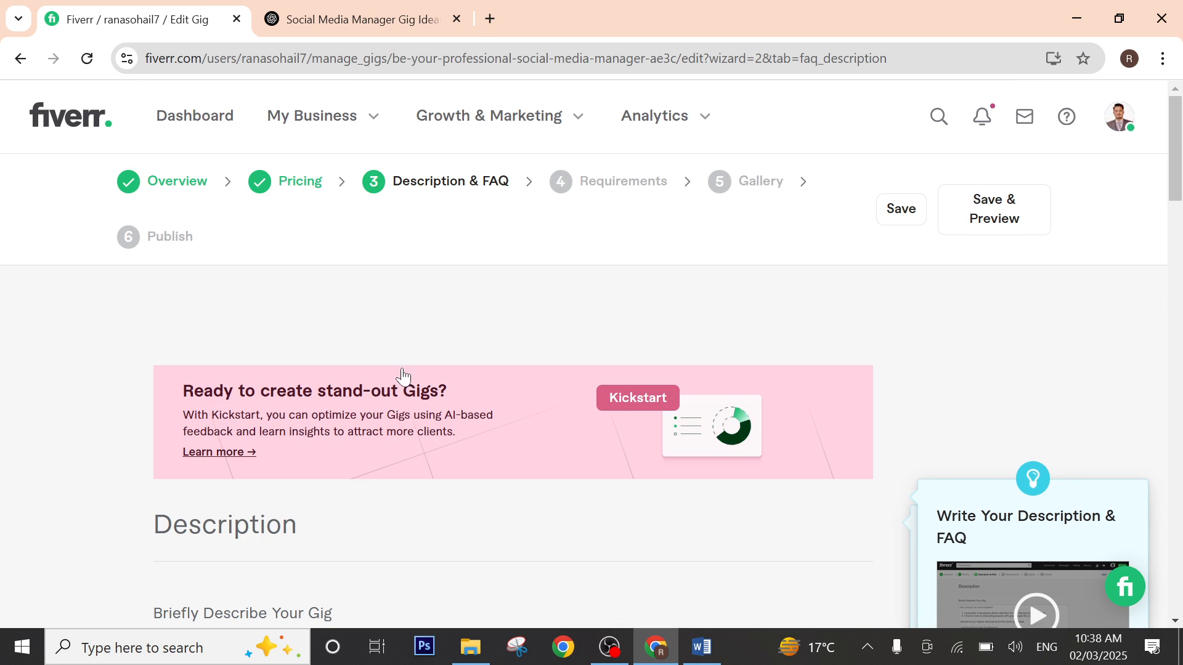
scroll(419, 373, "down", 3)
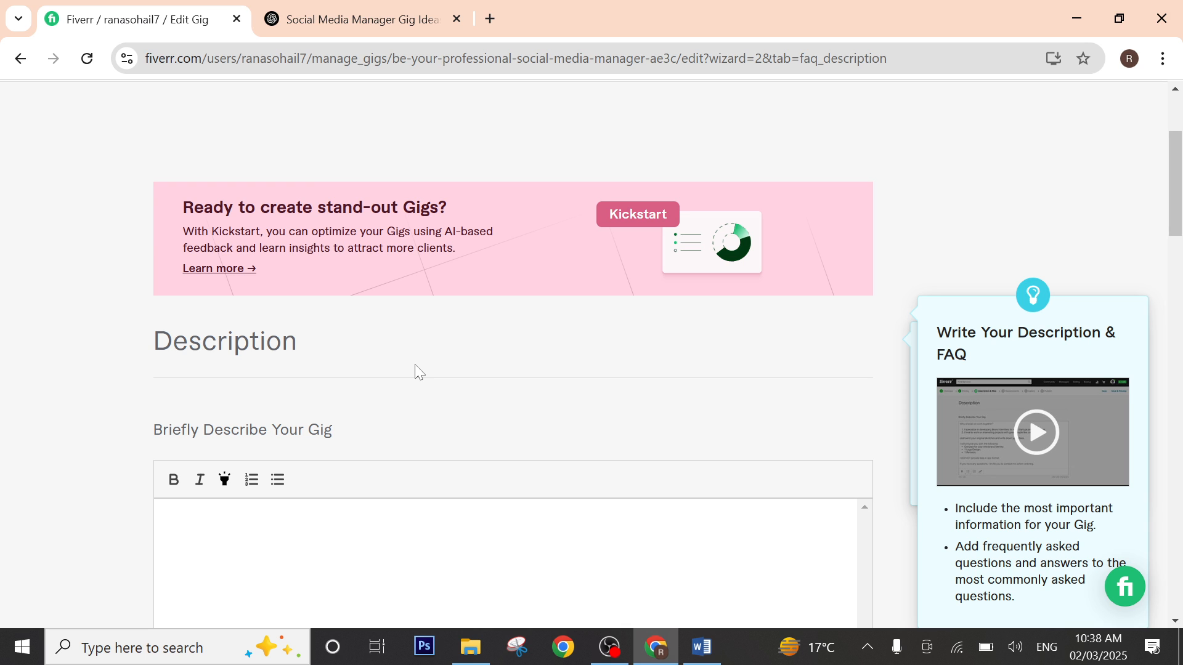
scroll(416, 370, "down", 3)
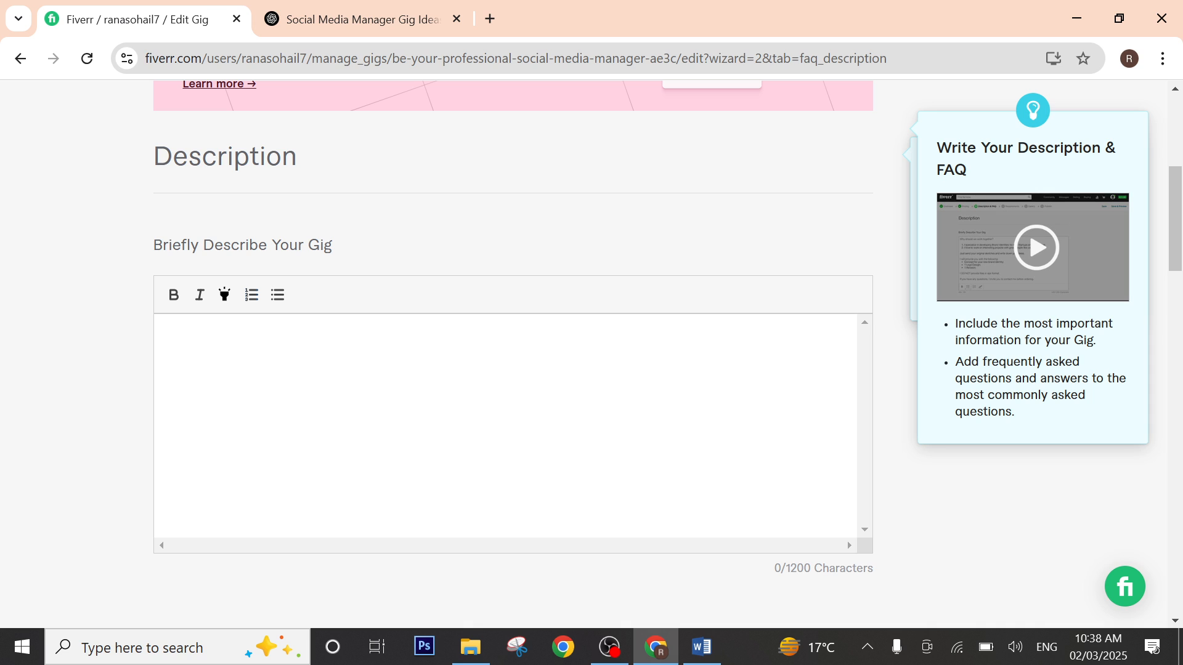
Step: Copy the heading "I will be your professional social media manager" from Fiverr Gigs.docx in Word and paste it into the Fiverr gig description
left_click_drag(150, 245, 344, 253)
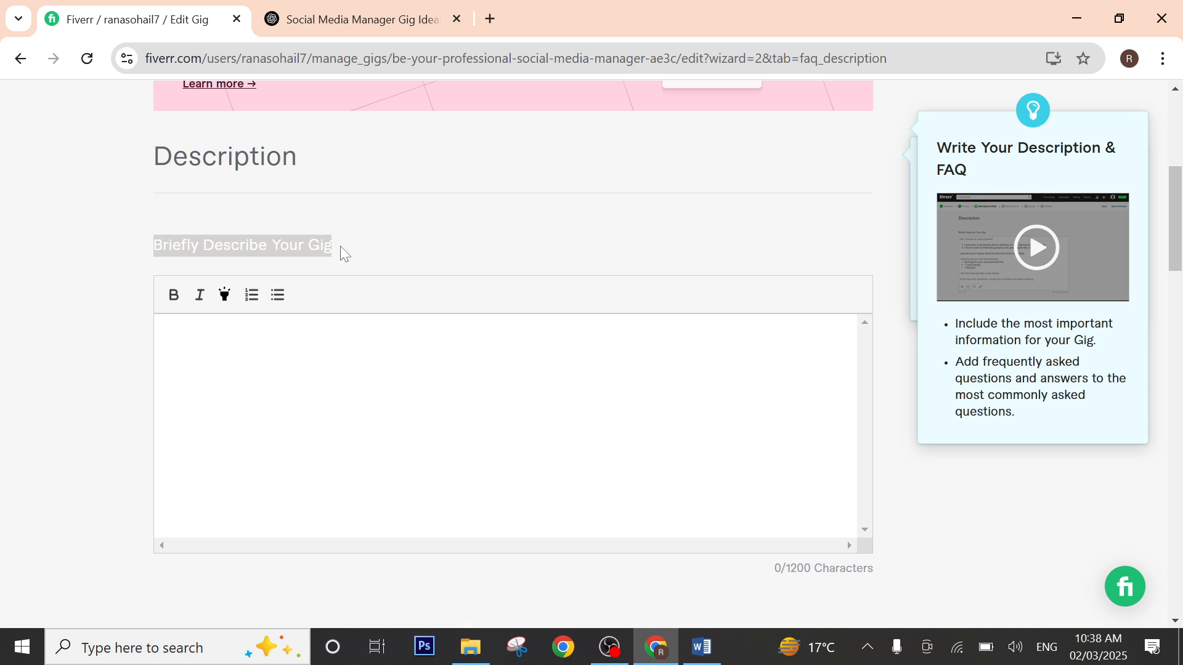
left_click(168, 336)
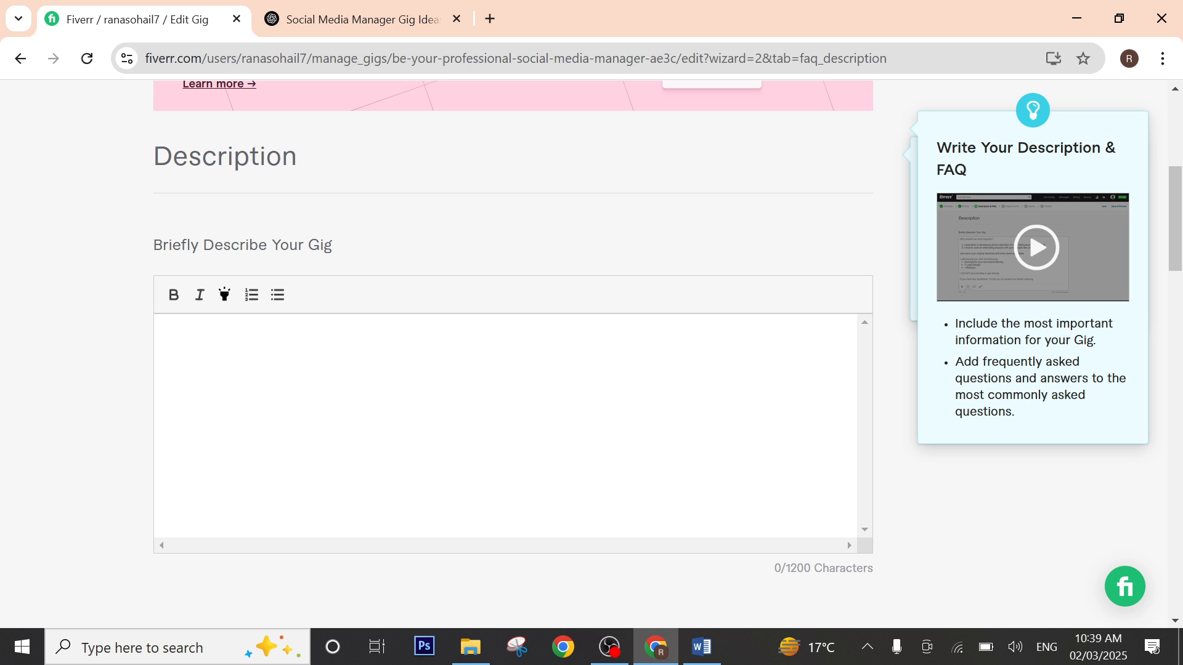
left_click(710, 654)
scroll(576, 306, "down", 2)
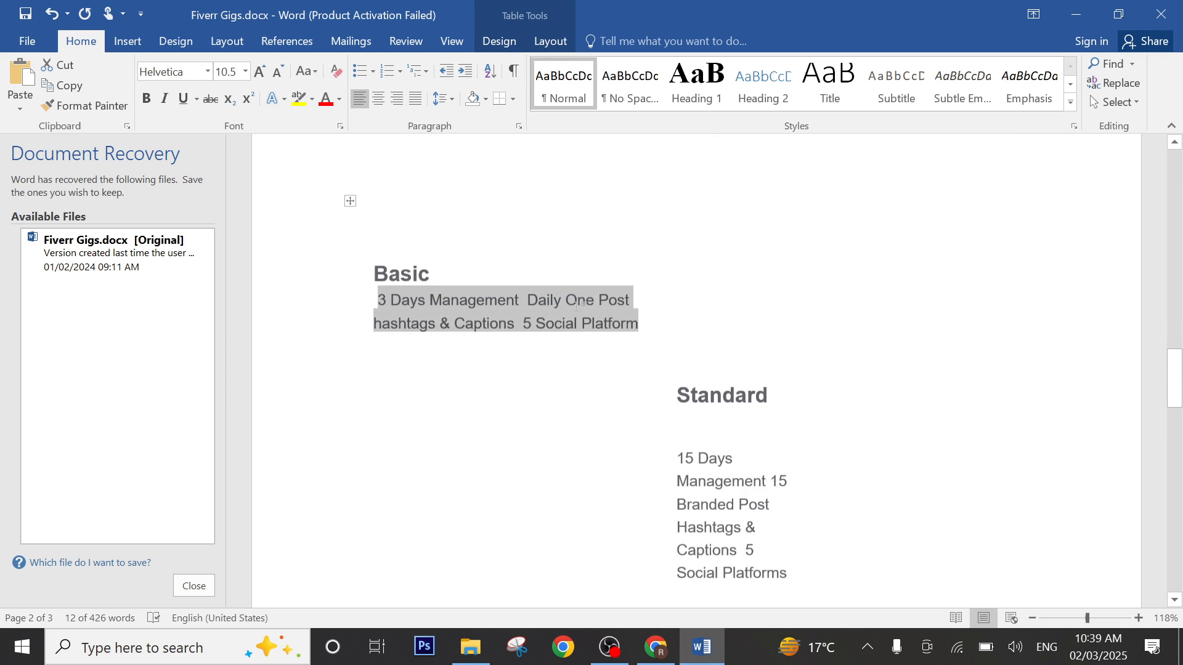
scroll(577, 307, "down", 4)
scroll(577, 306, "up", 10)
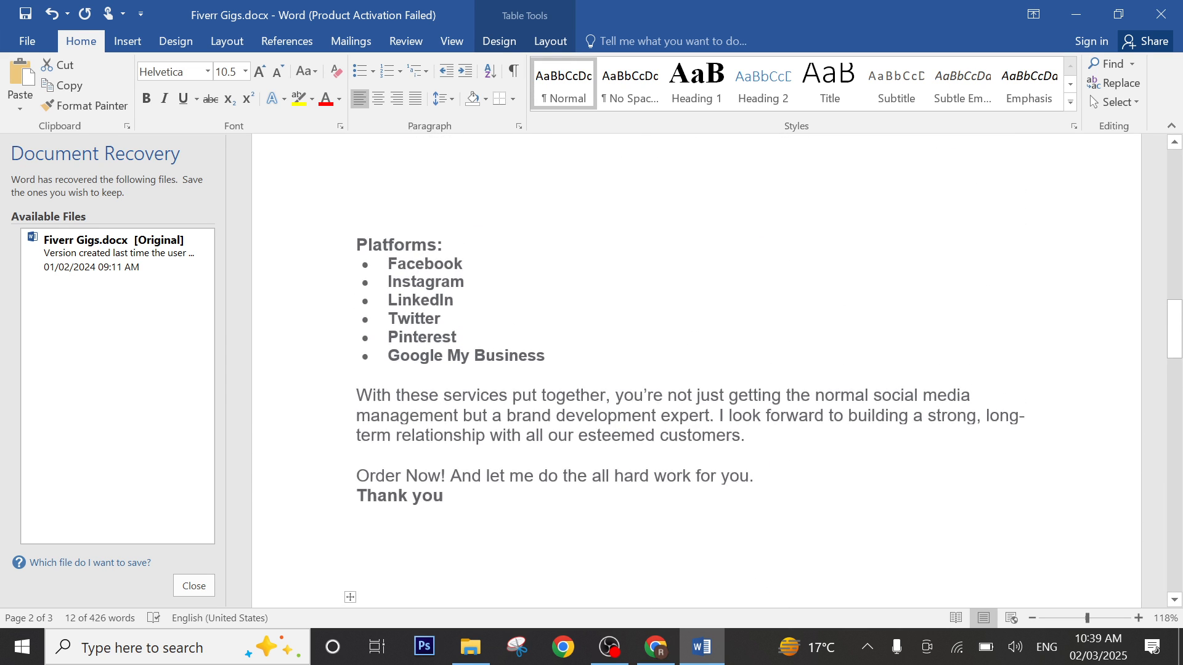
scroll(696, 369, "up", 8)
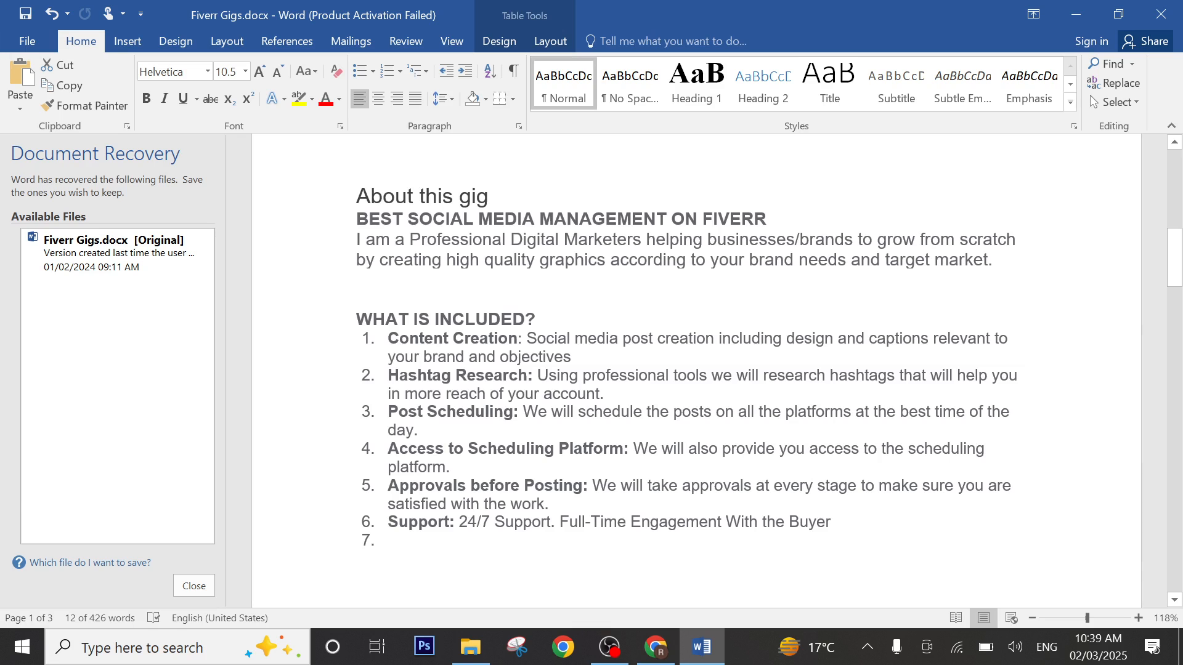
scroll(696, 370, "up", 5)
scroll(696, 370, "down", 3)
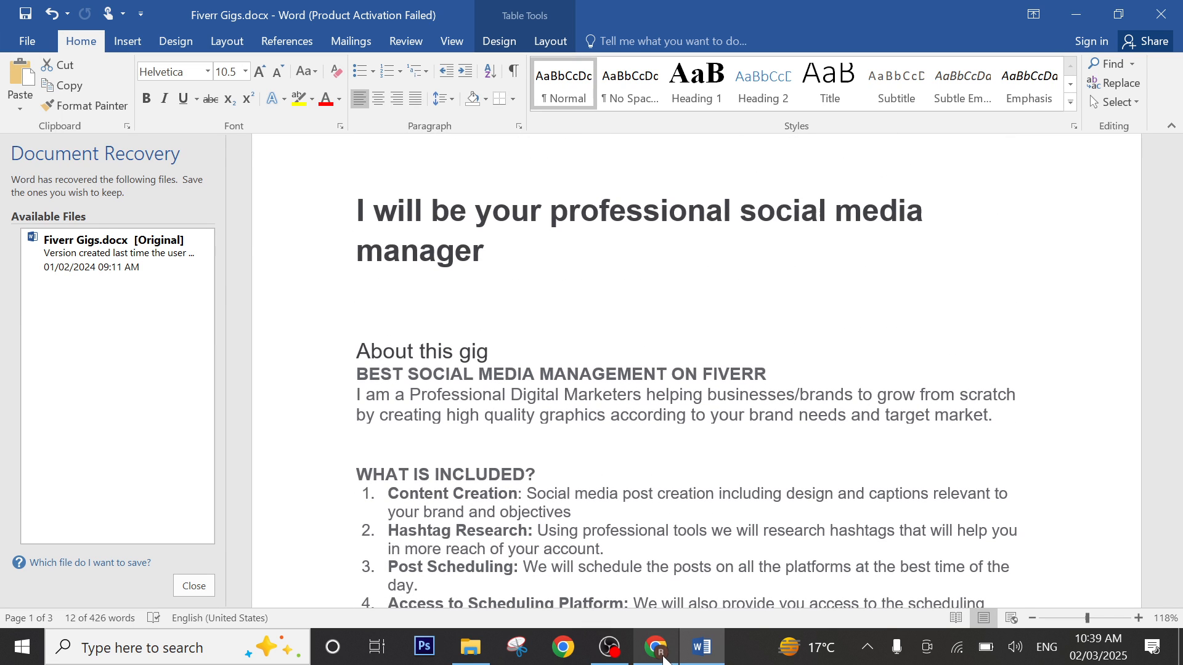
scroll(696, 382, "up", 5)
scroll(696, 382, "down", 2)
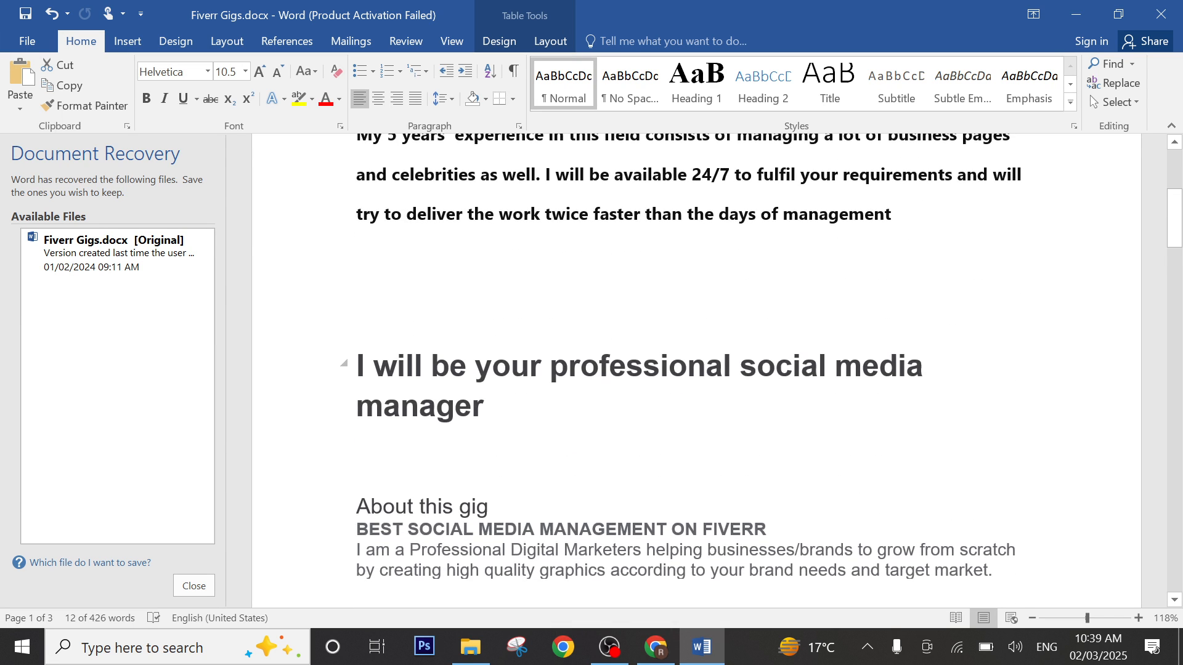
triple_click(474, 406)
right_click(470, 407)
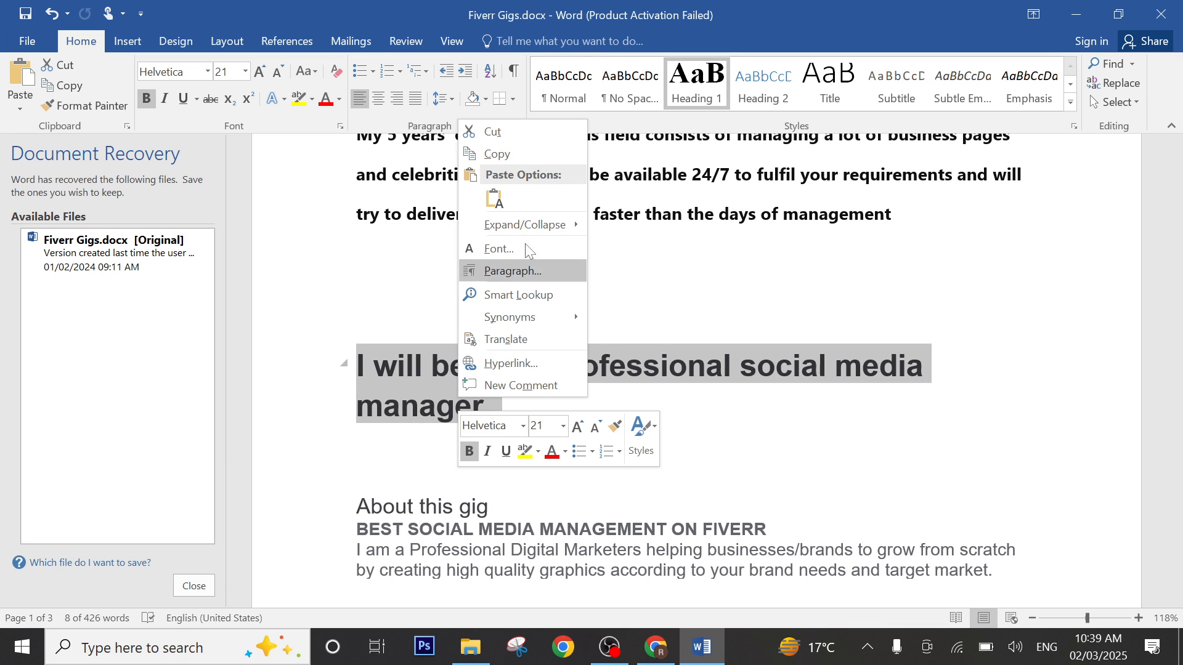
left_click(509, 154)
left_click(656, 647)
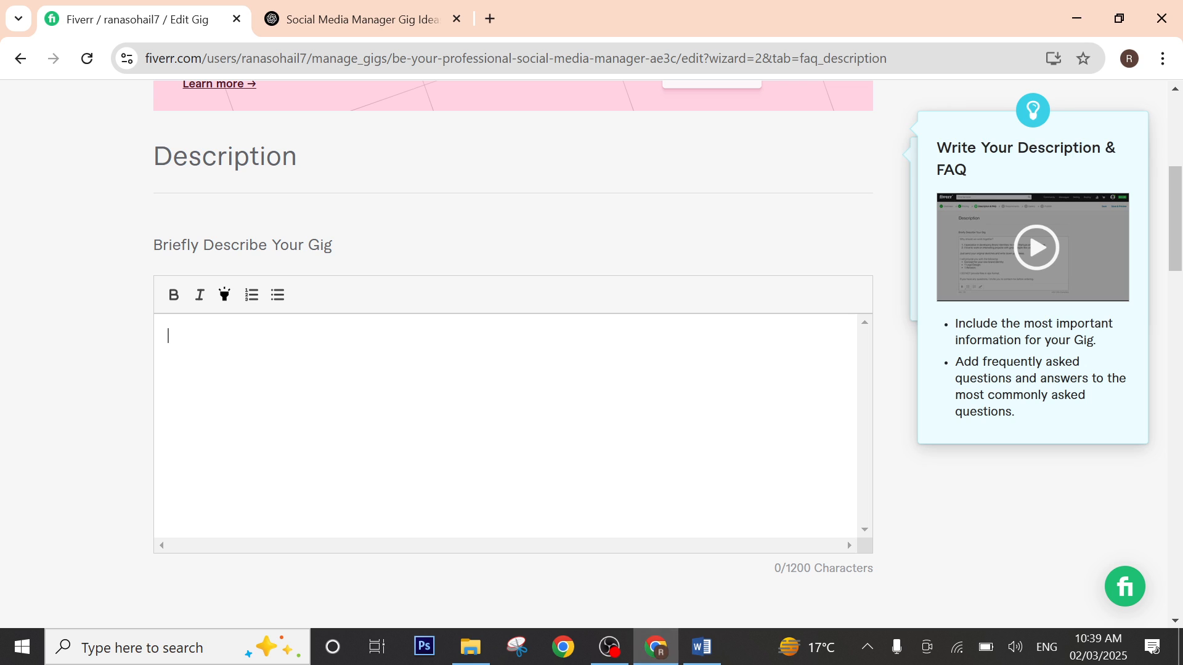
key("ctrl+v")
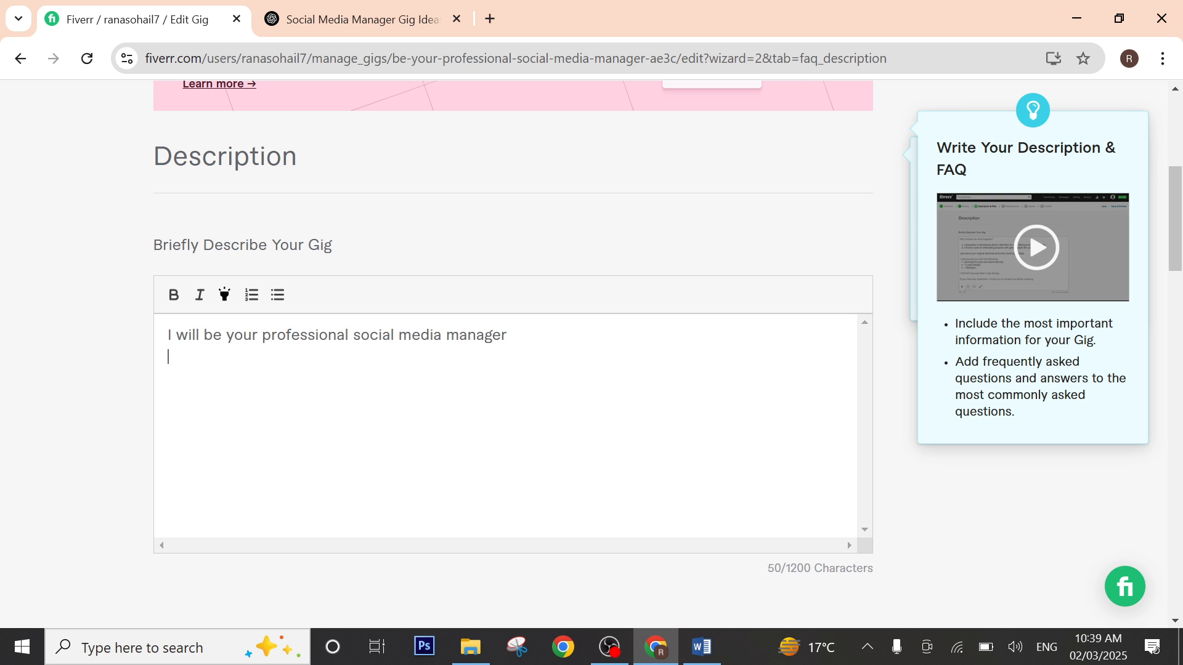
Step: Switch to ChatGPT and submit the prompt "I will be your professional social media manager write gig description"
left_click(399, 11)
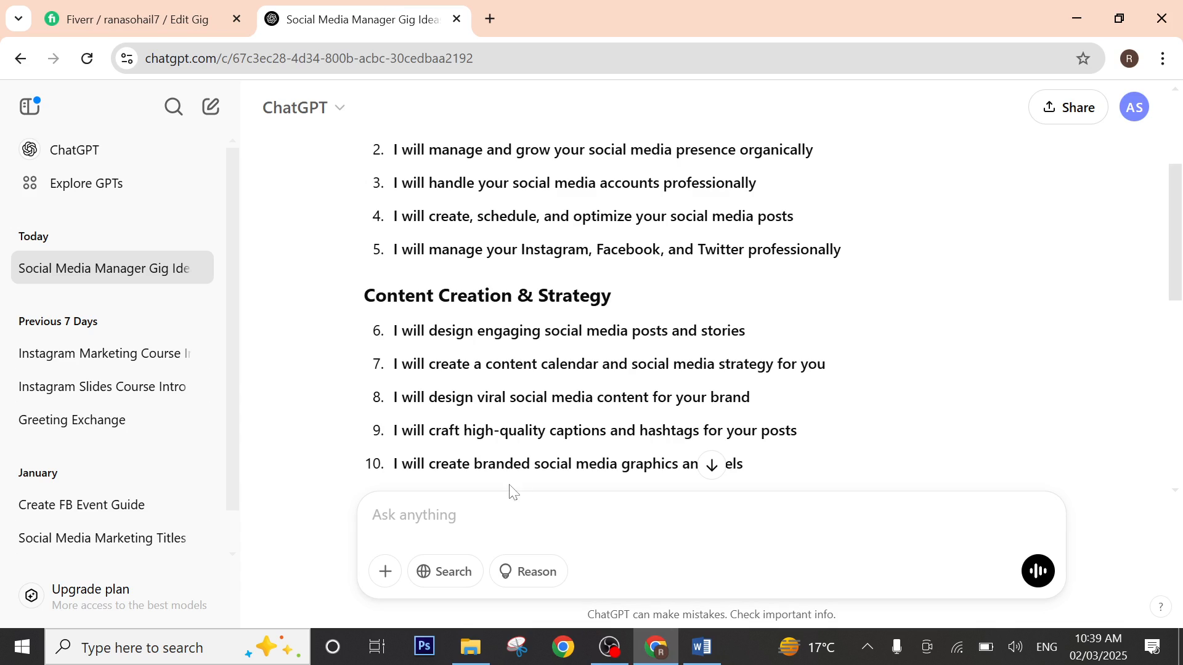
key("ctrl+v")
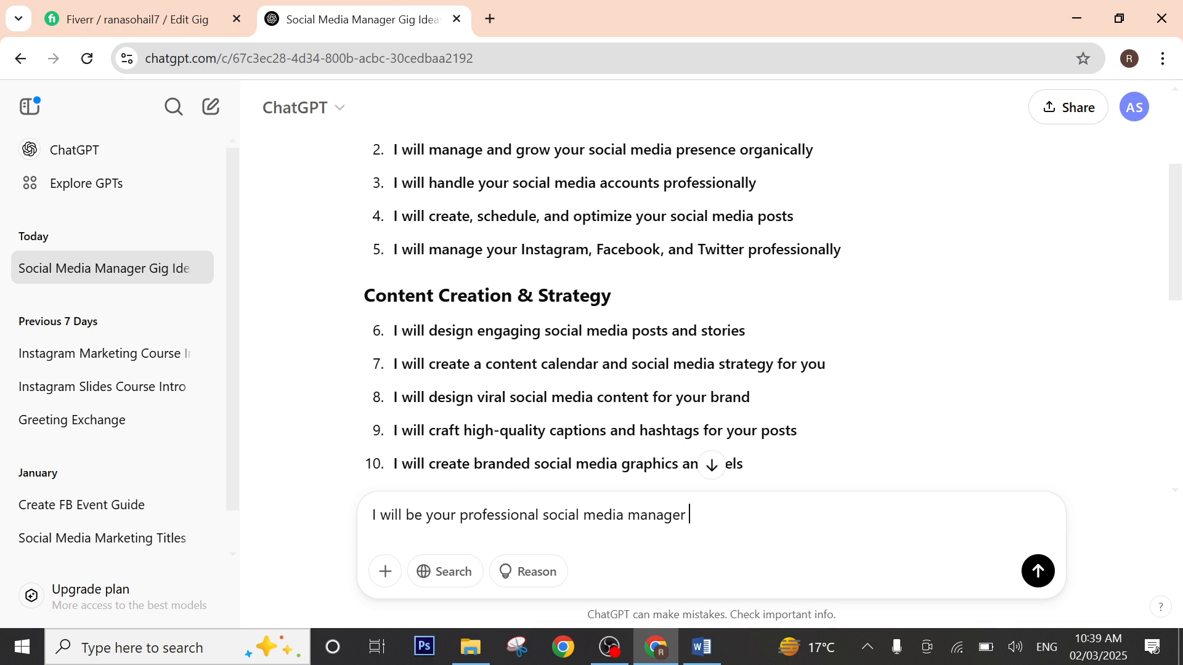
type("write gig descr")
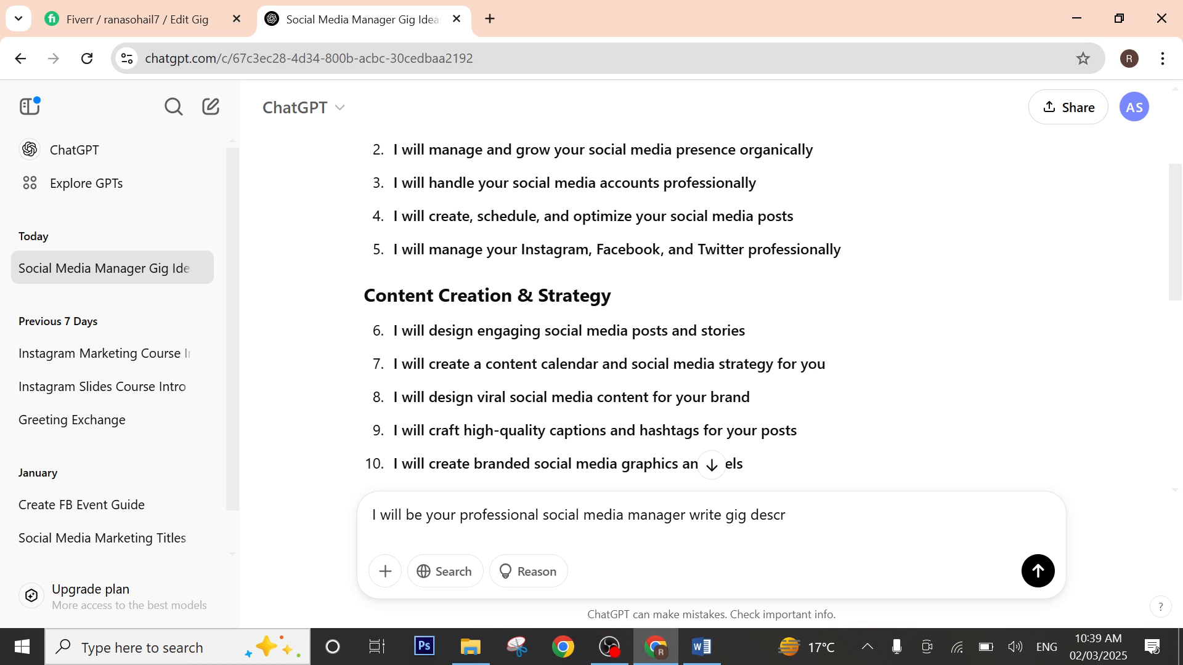
type("iption")
key("Return")
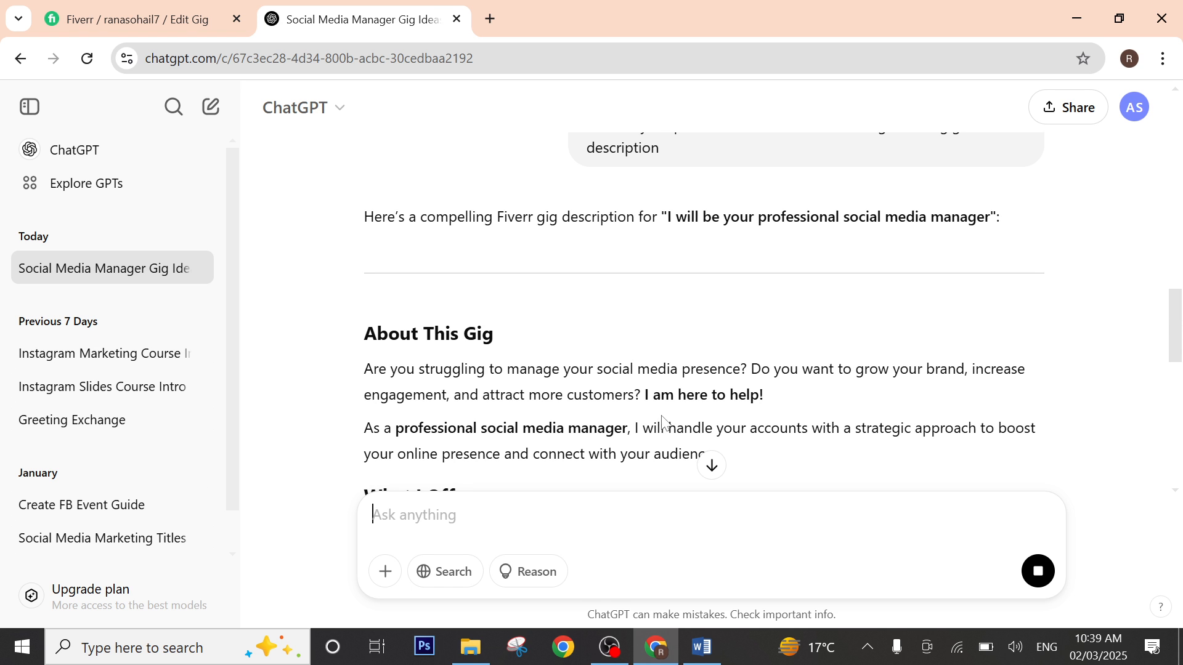
scroll(661, 424, "down", 15)
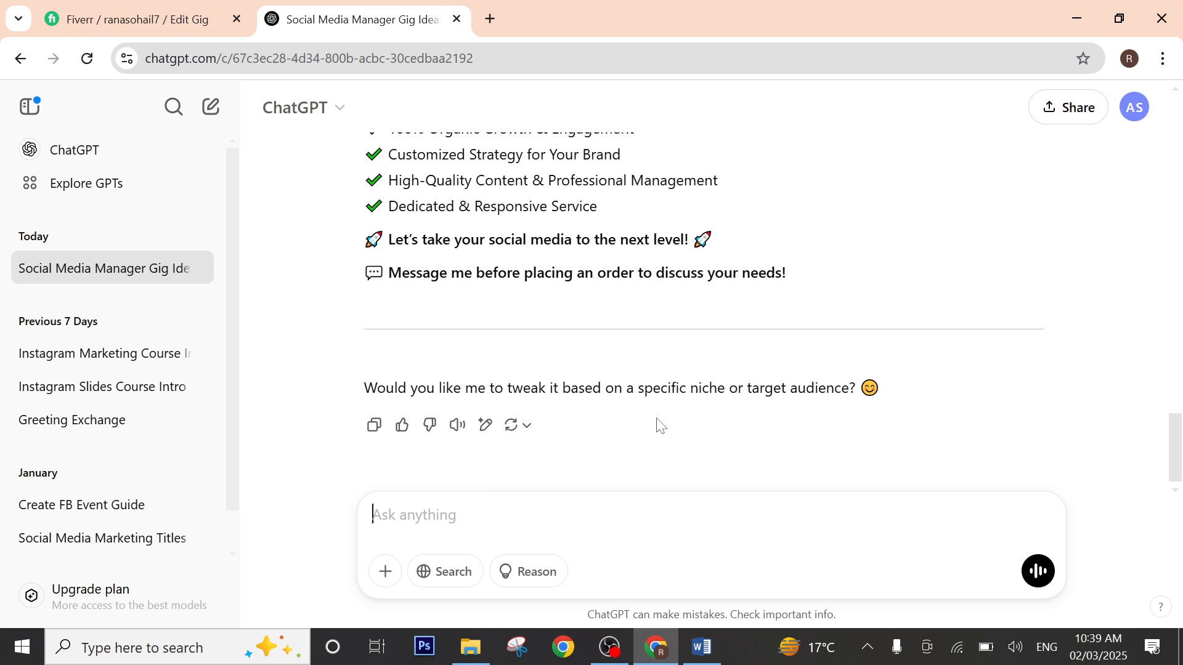
scroll(661, 425, "up", 6)
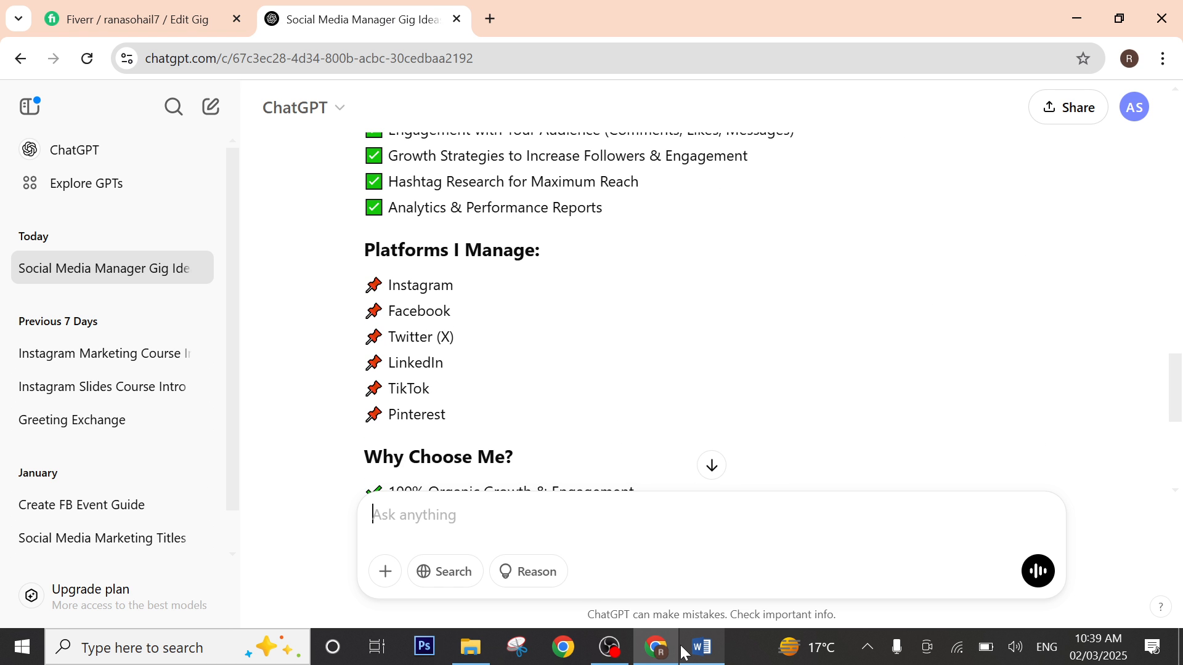
Step: Switch to the Word document and compare its gig introduction, included services and platforms with ChatGPT's generated description
left_click(684, 653)
scroll(697, 370, "down", 4)
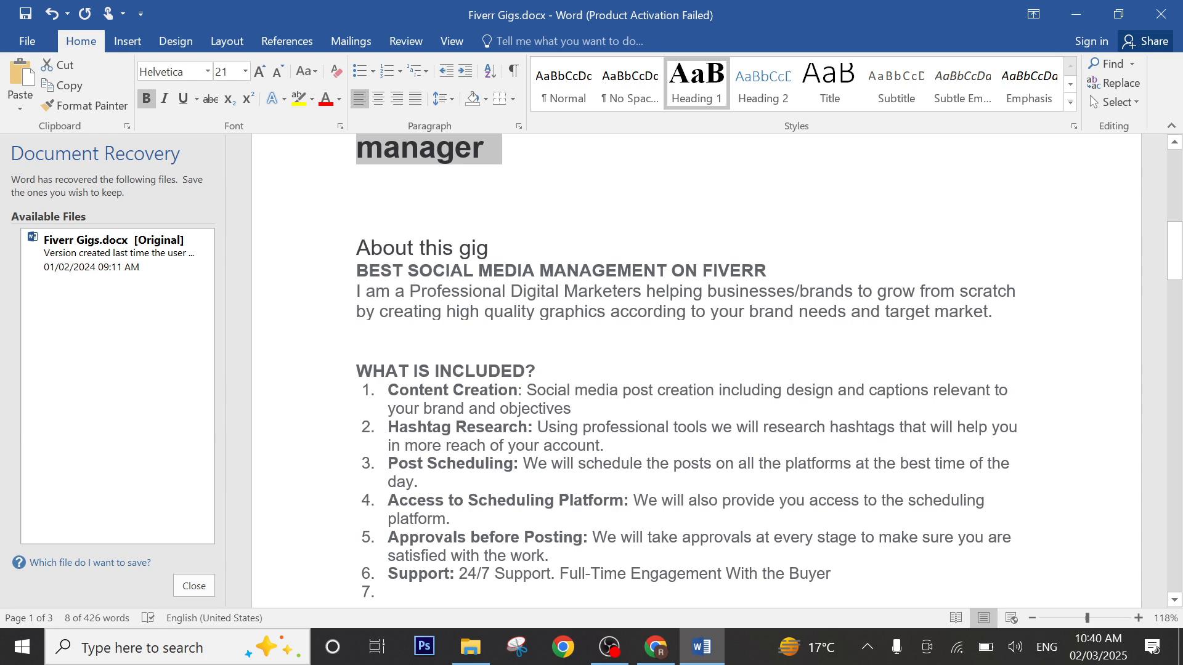
scroll(321, 471, "down", 7)
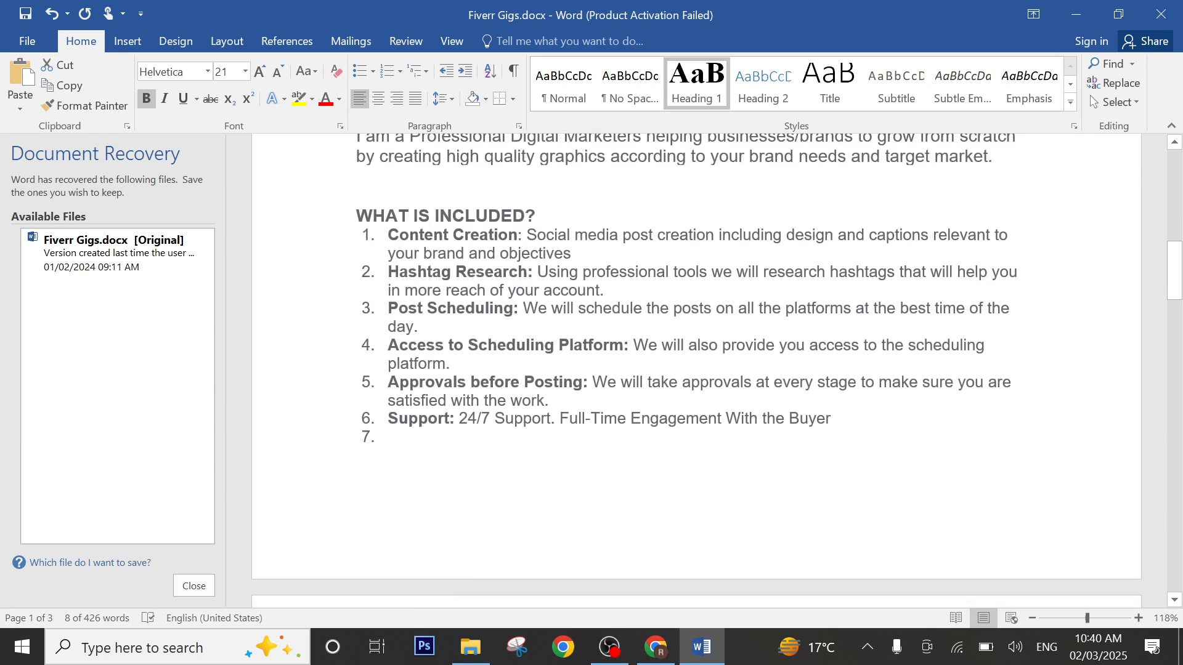
scroll(696, 370, "up", 1)
scroll(696, 369, "down", 4)
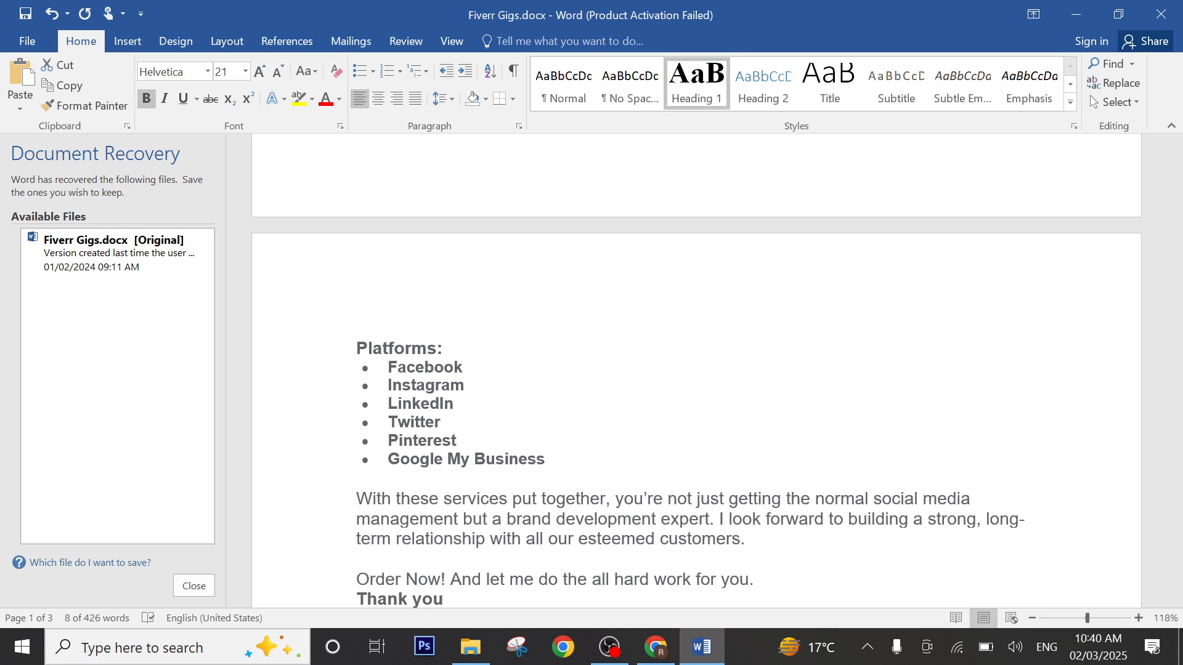
left_click(655, 647)
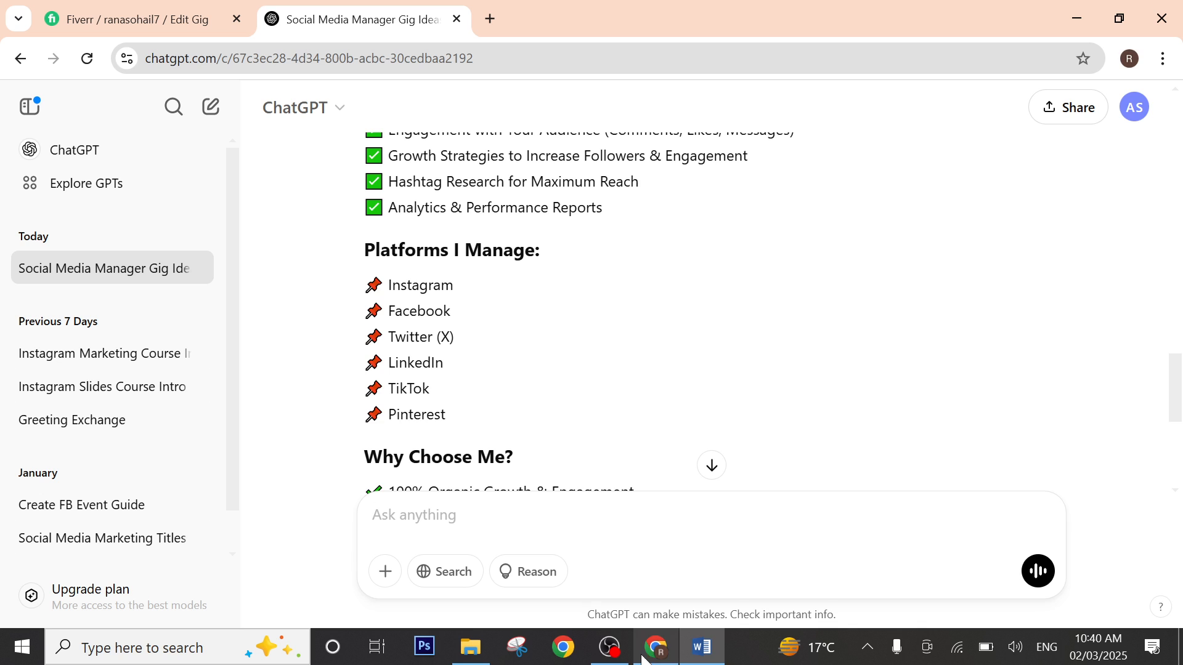
scroll(681, 417, "up", 15)
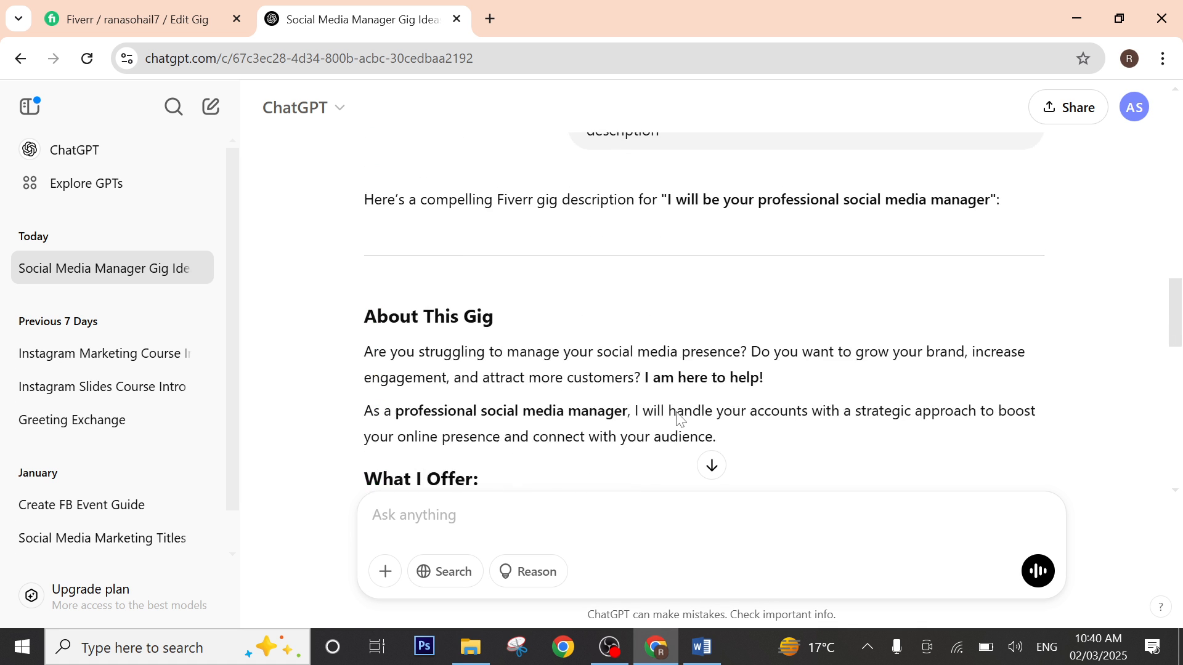
scroll(549, 257, "down", 8)
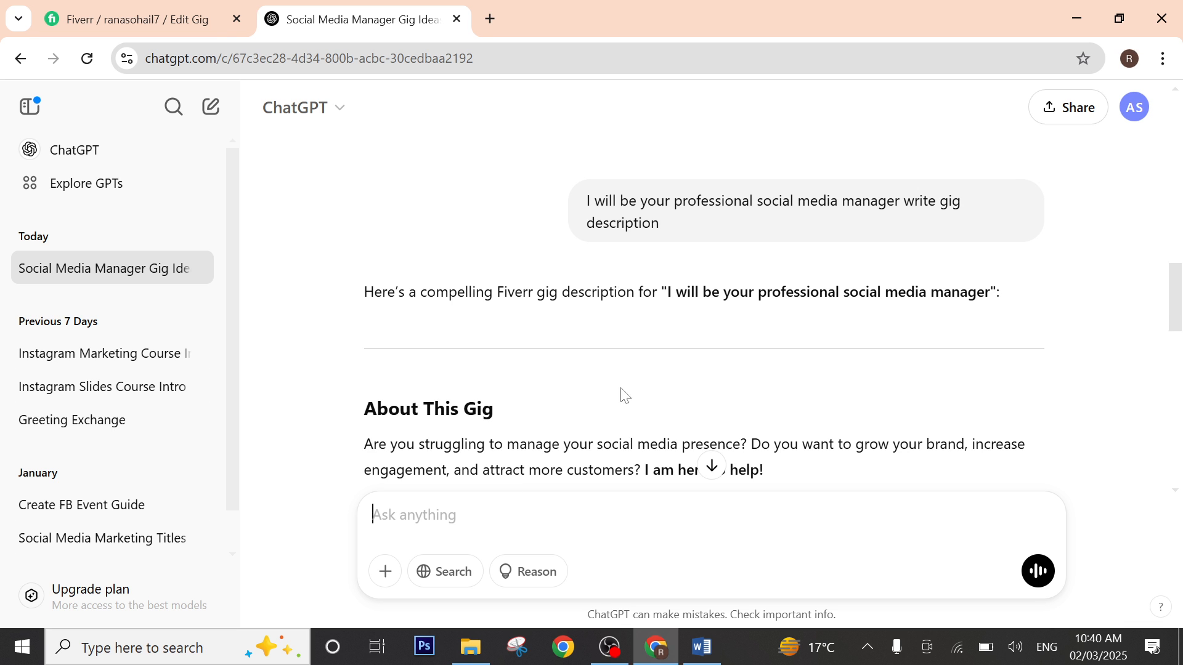
scroll(622, 394, "down", 5)
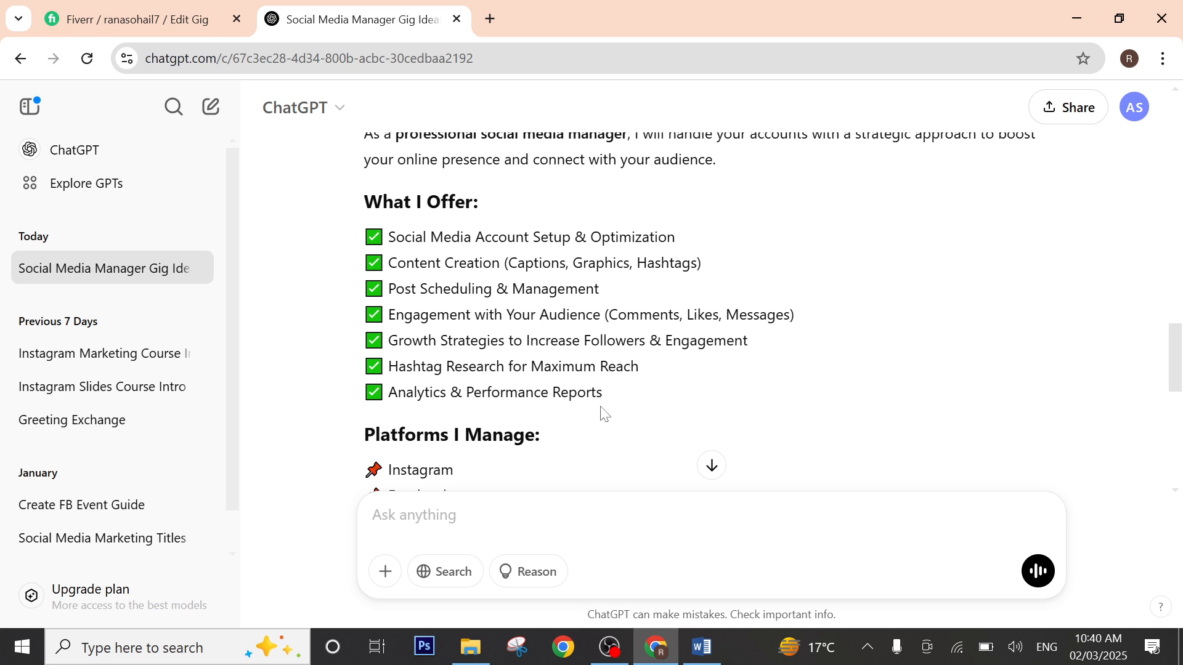
Step: Review the platforms and closing text in the Word document, and compare them with the end of ChatGPT's gig description
left_click(702, 647)
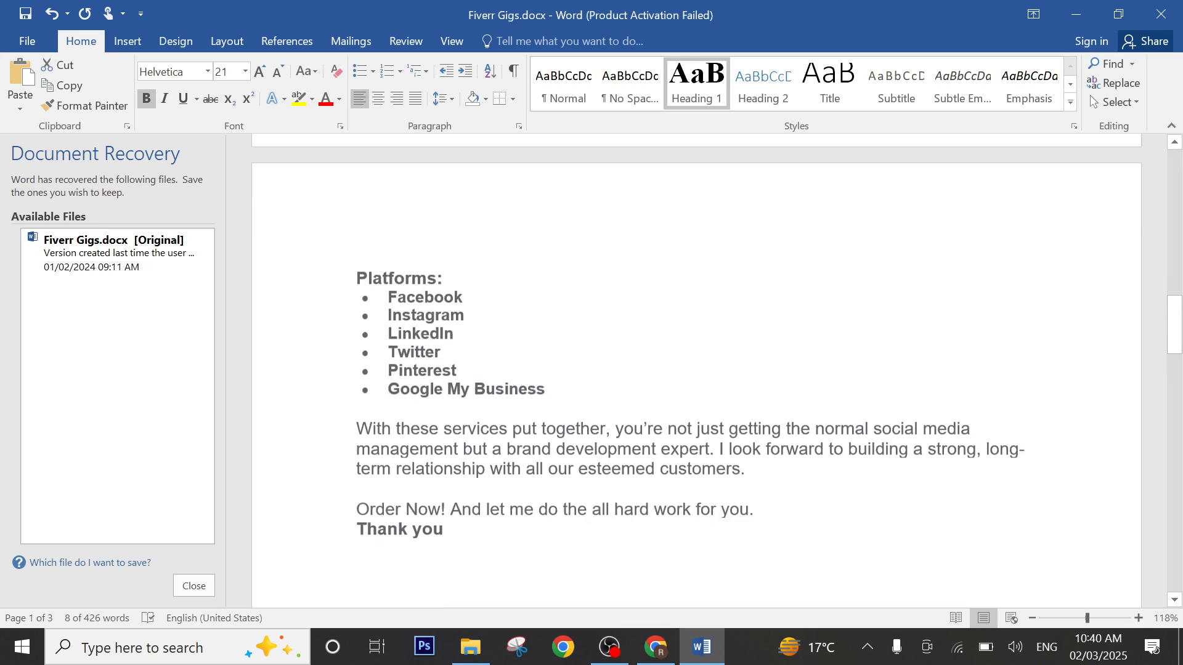
scroll(697, 370, "down", 3)
scroll(696, 370, "down", 2)
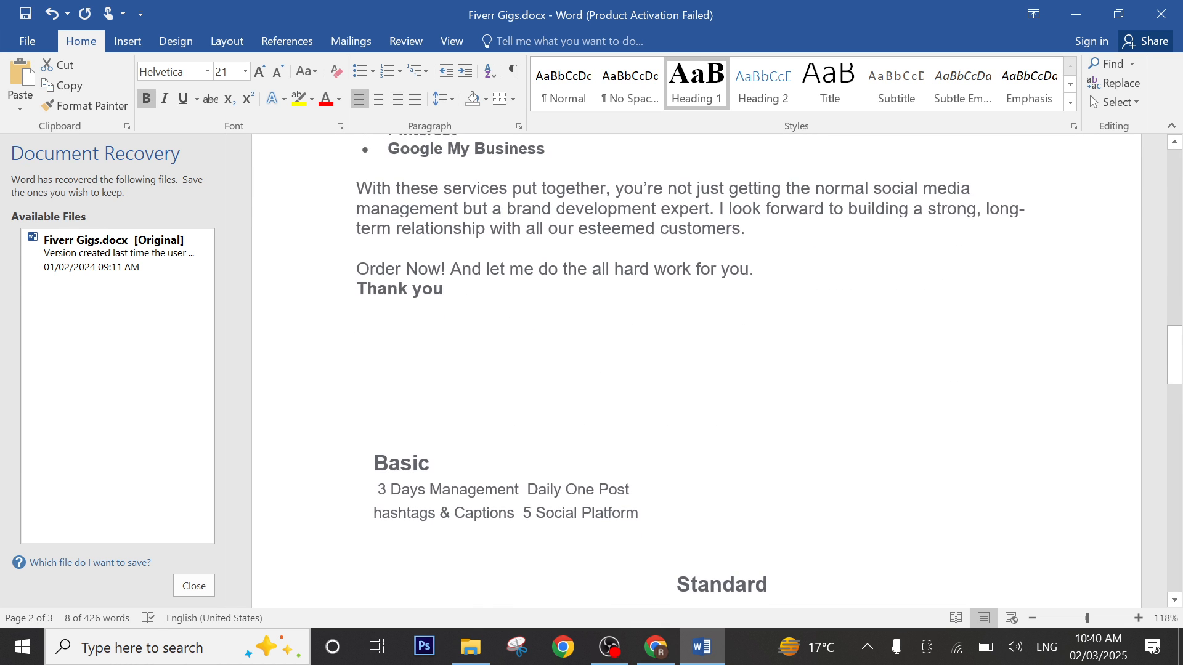
scroll(696, 370, "up", 4)
scroll(696, 370, "up", 5)
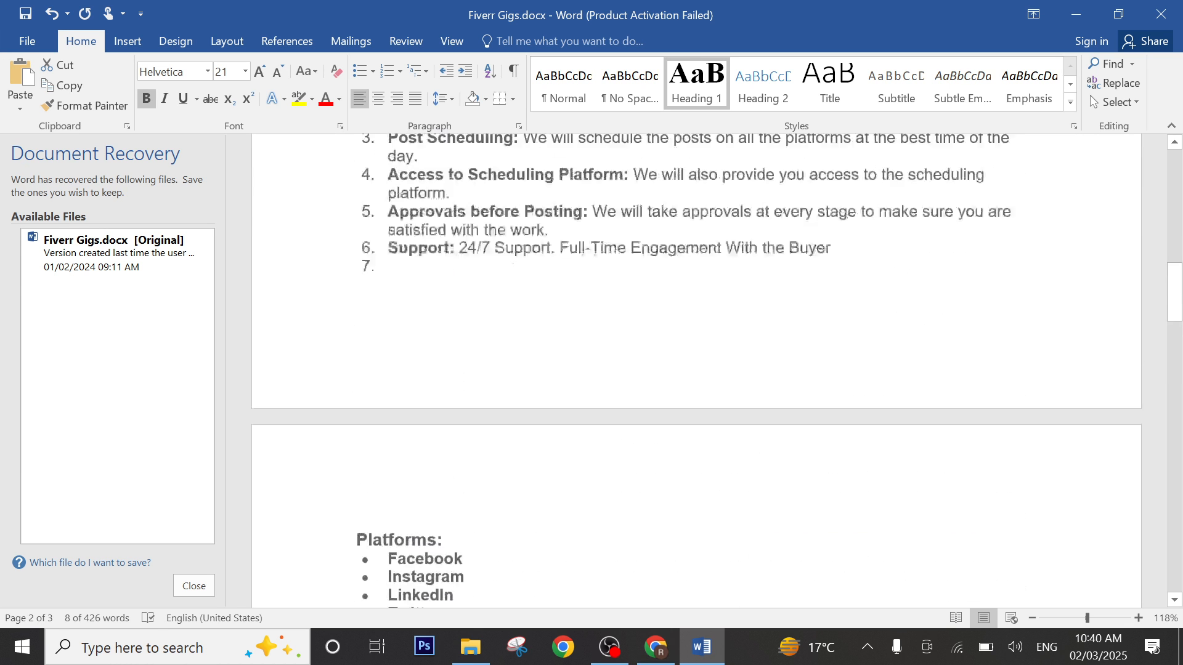
scroll(696, 370, "down", 2)
left_click(658, 656)
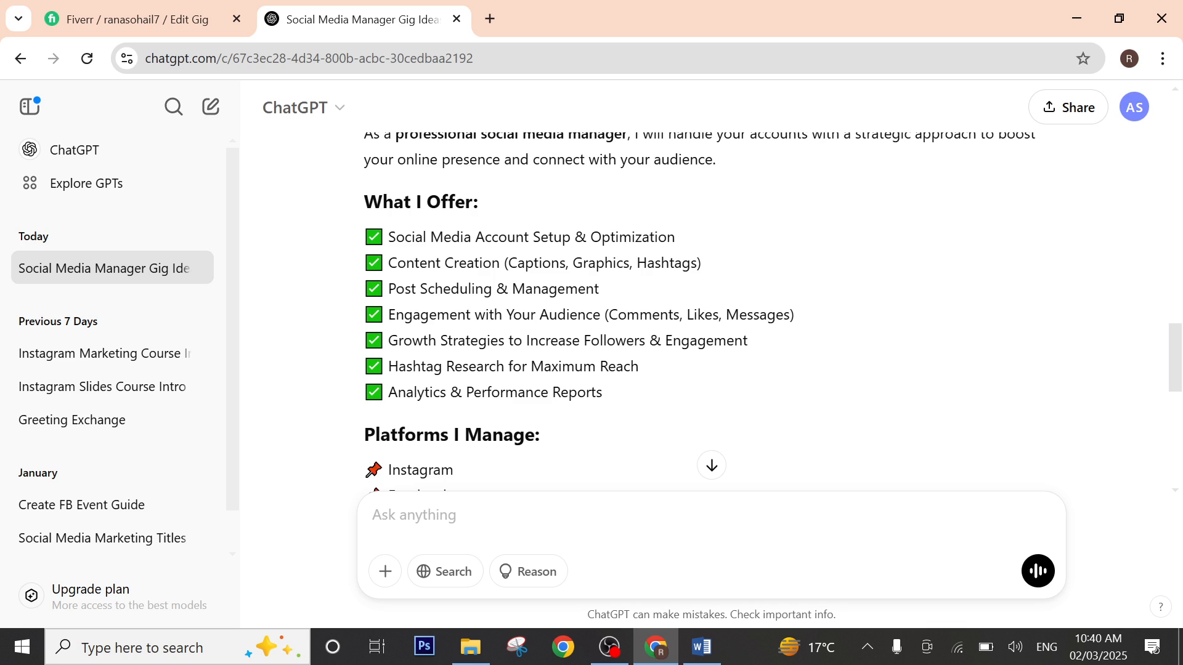
scroll(590, 315, "down", 10)
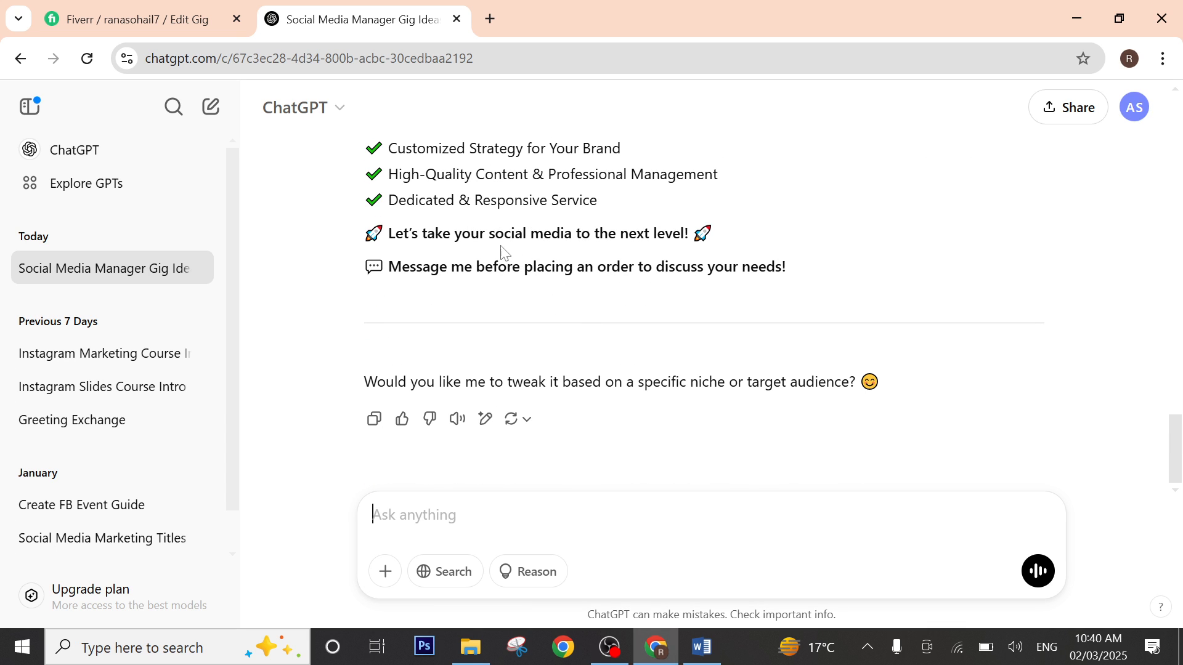
Step: In the Word document Fiverr Gigs.docx, copy the gig description from "I am a Professional Digital Marketers" through "Thank you"
scroll(463, 276, "up", 10)
scroll(463, 276, "up", 8)
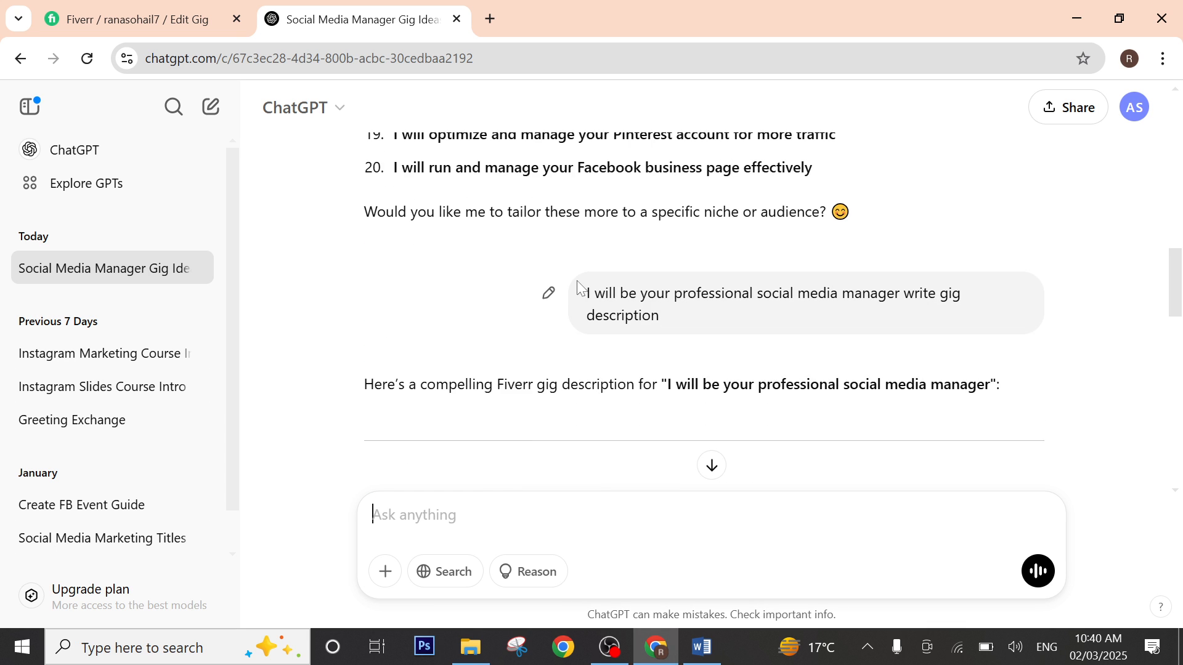
scroll(579, 290, "down", 3)
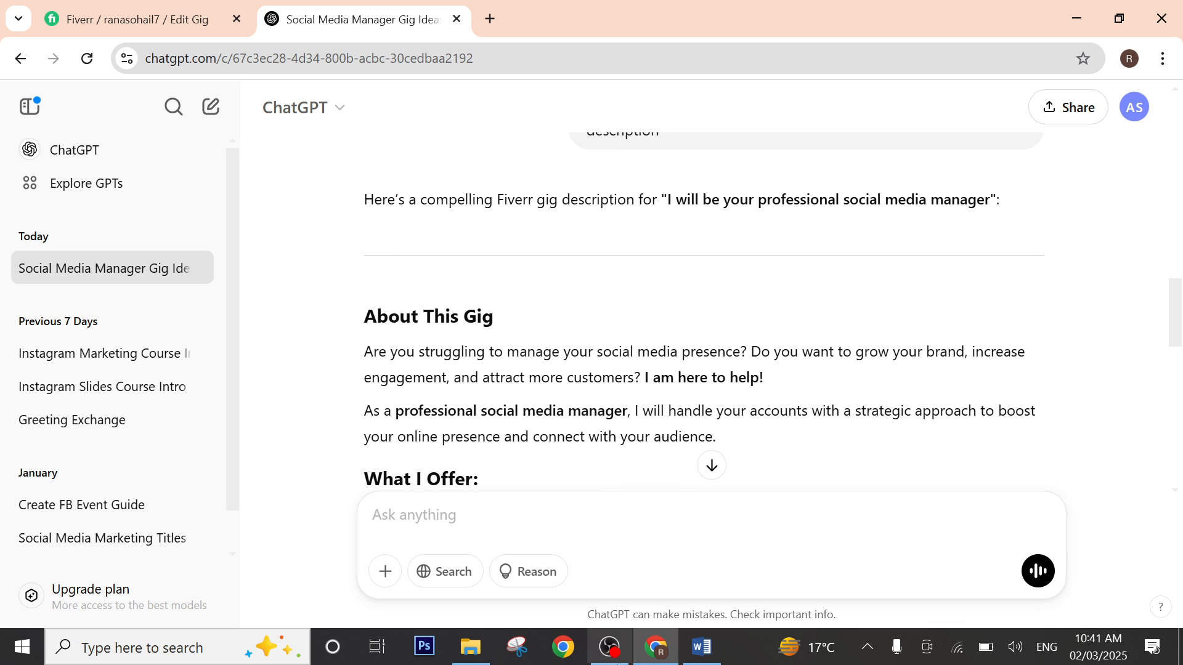
left_click(702, 647)
scroll(696, 370, "down", 5)
scroll(318, 282, "up", 10)
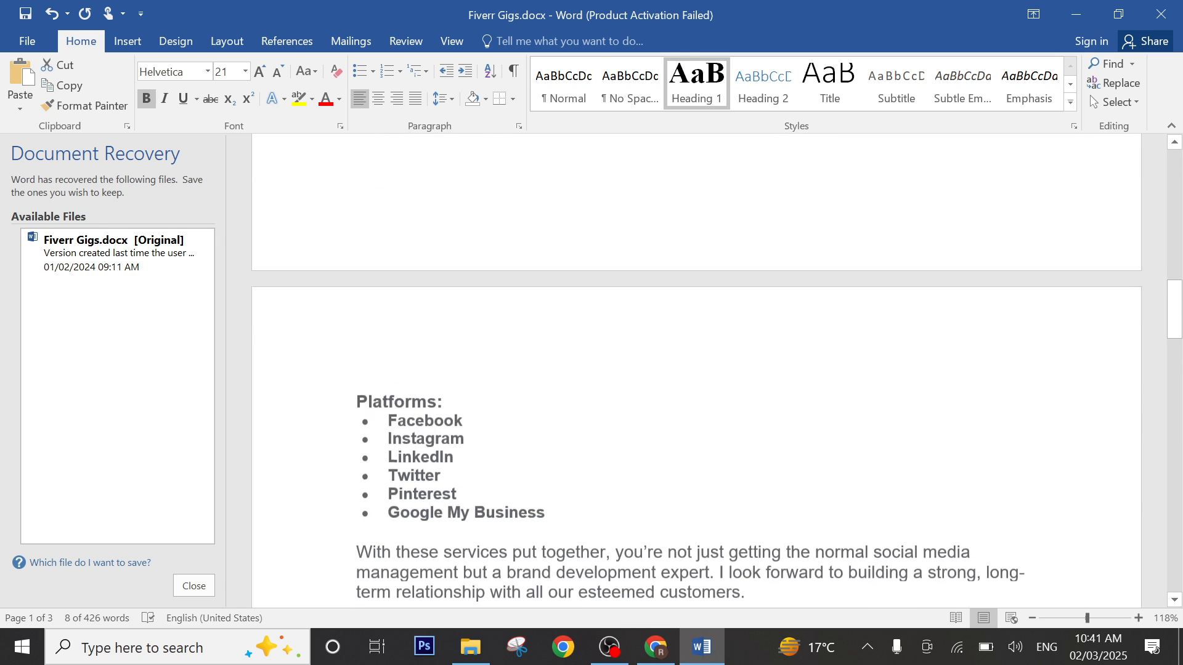
scroll(317, 282, "down", 2)
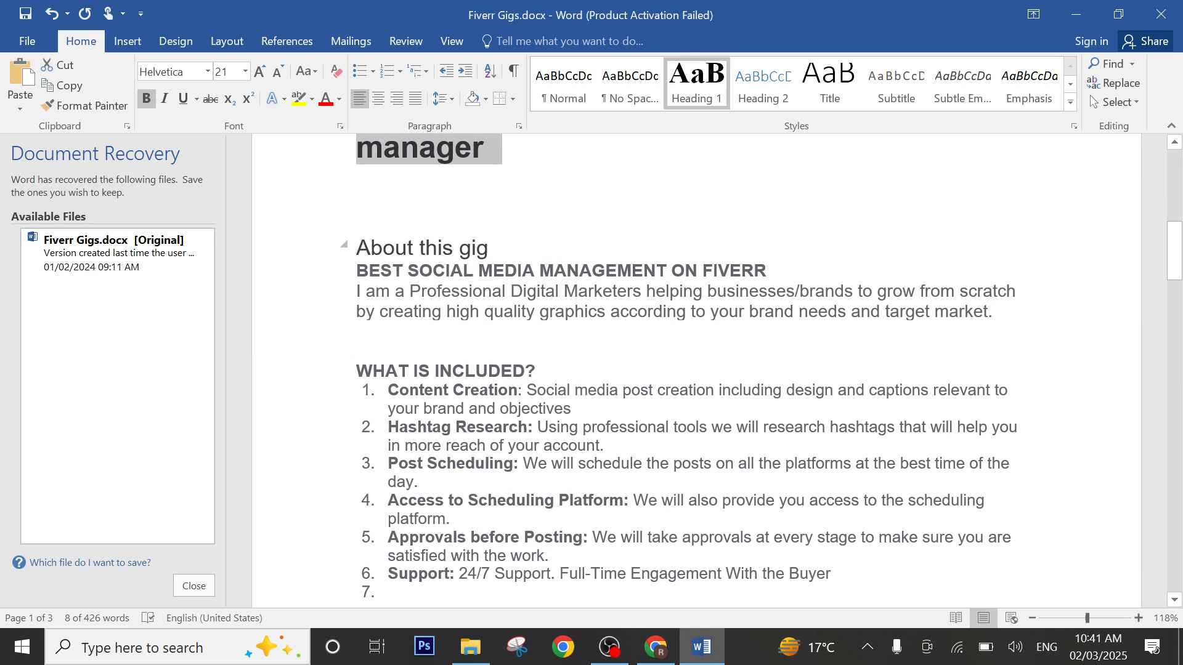
left_click(357, 271)
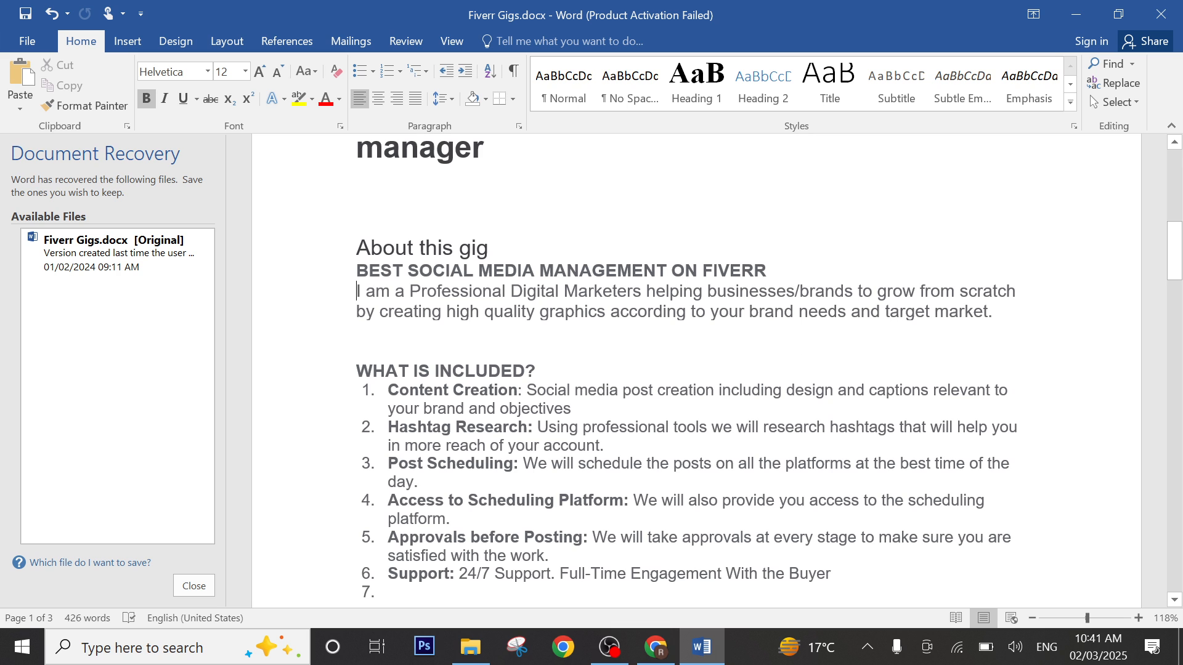
key("shift+Down")
key("shift+Down")
key("shift+Down")
key("shift+Down")
key("shift+Down")
key("shift+Down")
key("shift+Down")
key("shift+Down")
key("shift+Down")
key("shift+Down")
key("shift+Down")
key("shift+Down")
key("shift+Down")
key("shift+Down")
key("shift+Down")
key("shift+Down")
key("shift+Down")
key("shift+Down")
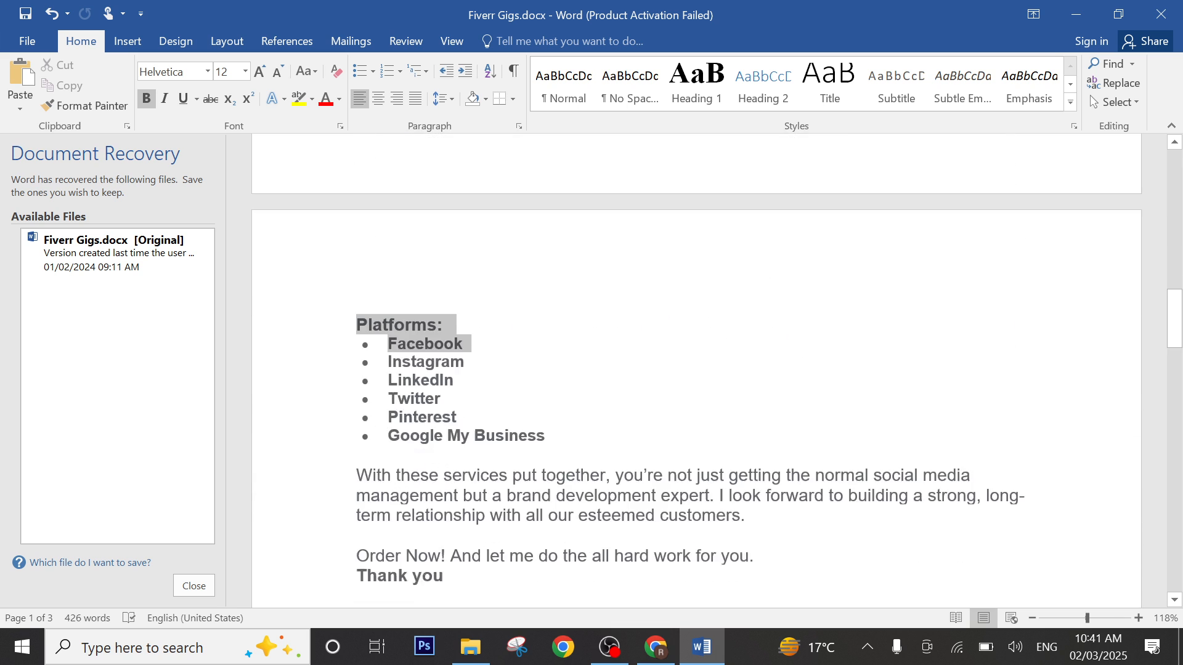
key("shift+Down")
key("shift+Down")
key("shift+Down")
key("shift+Down")
key("shift+Down")
key("shift+Down")
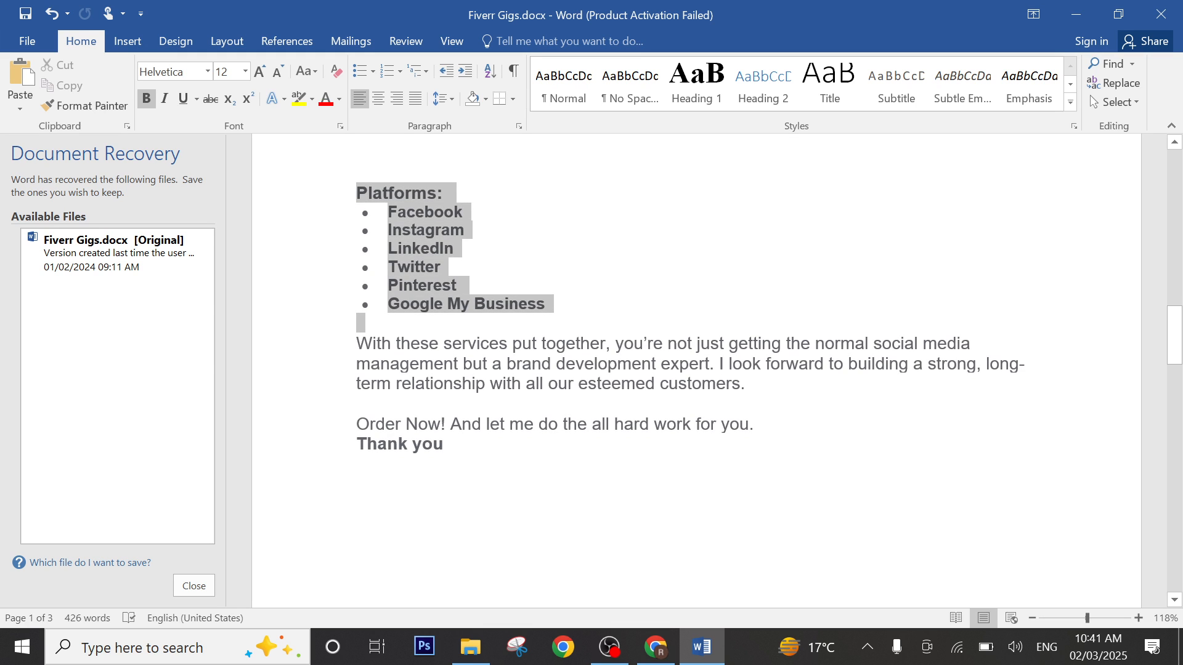
key("shift+Down")
key("shift+Down")
key("shift+Down")
key("shift+Down")
key("shift+Down")
key("shift+Down")
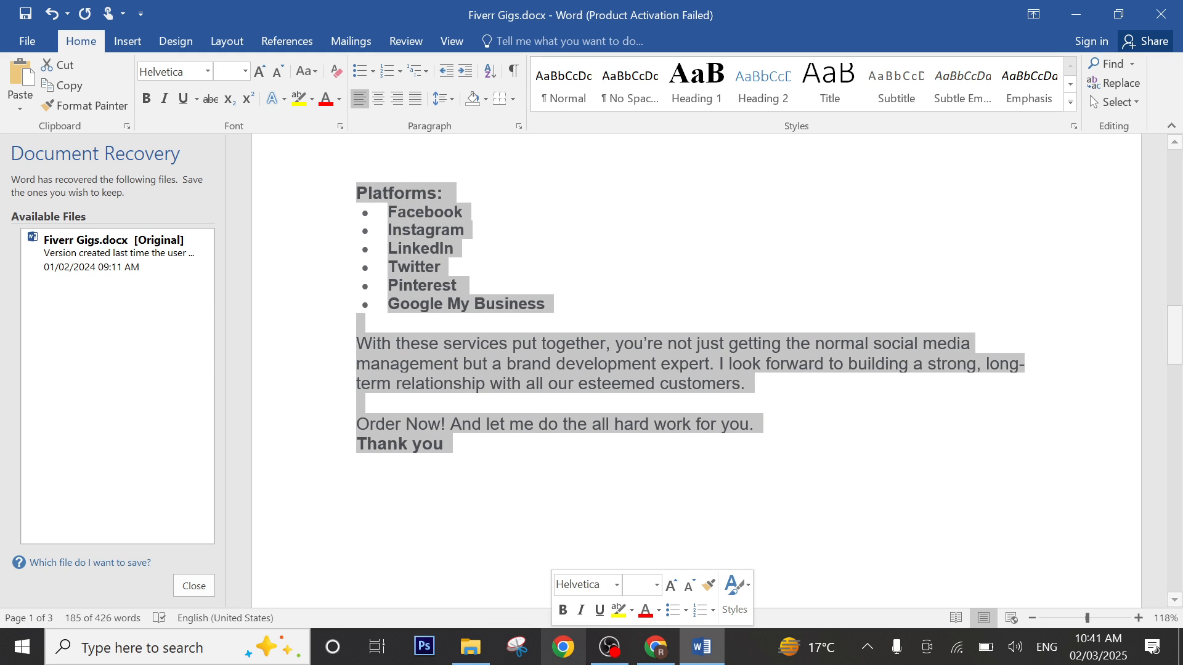
right_click(571, 370)
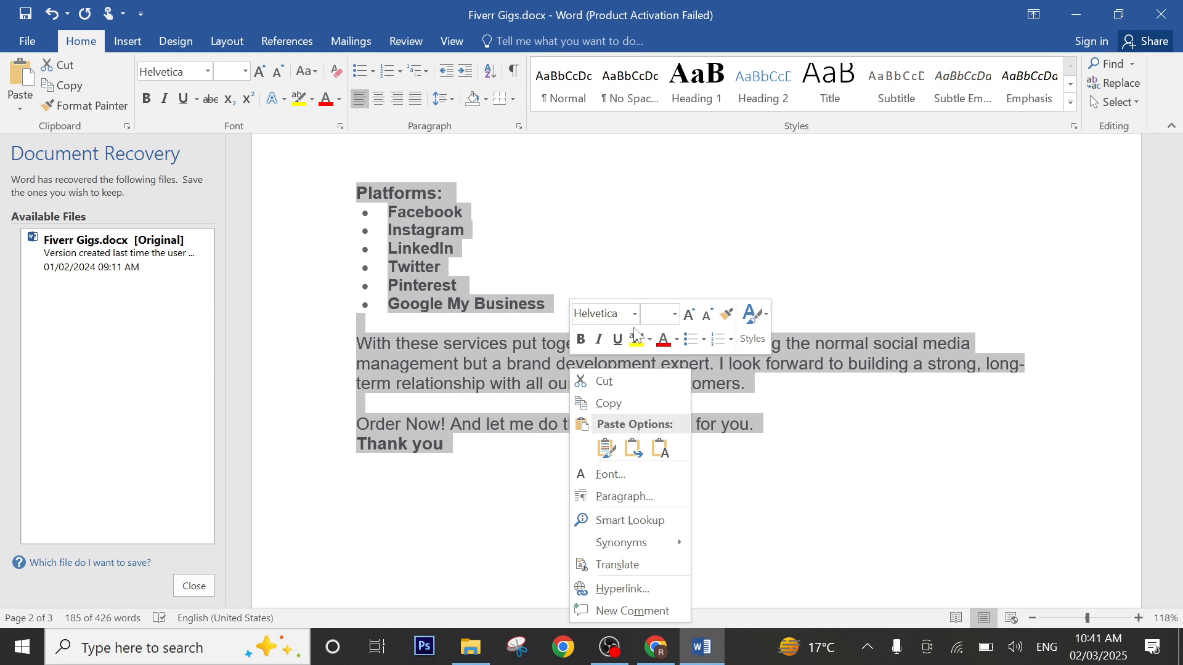
left_click(608, 403)
Step: Switch to the Fiverr gig editor and paste the copied text below the opening line of the gig description
left_click(656, 647)
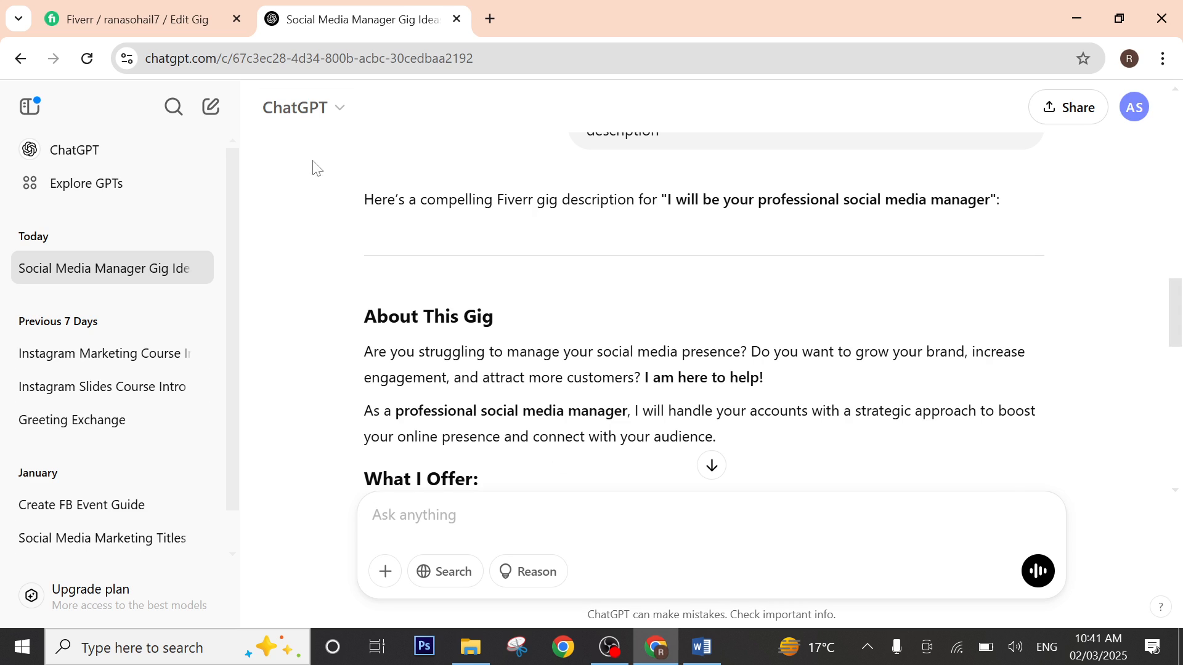
left_click(183, 18)
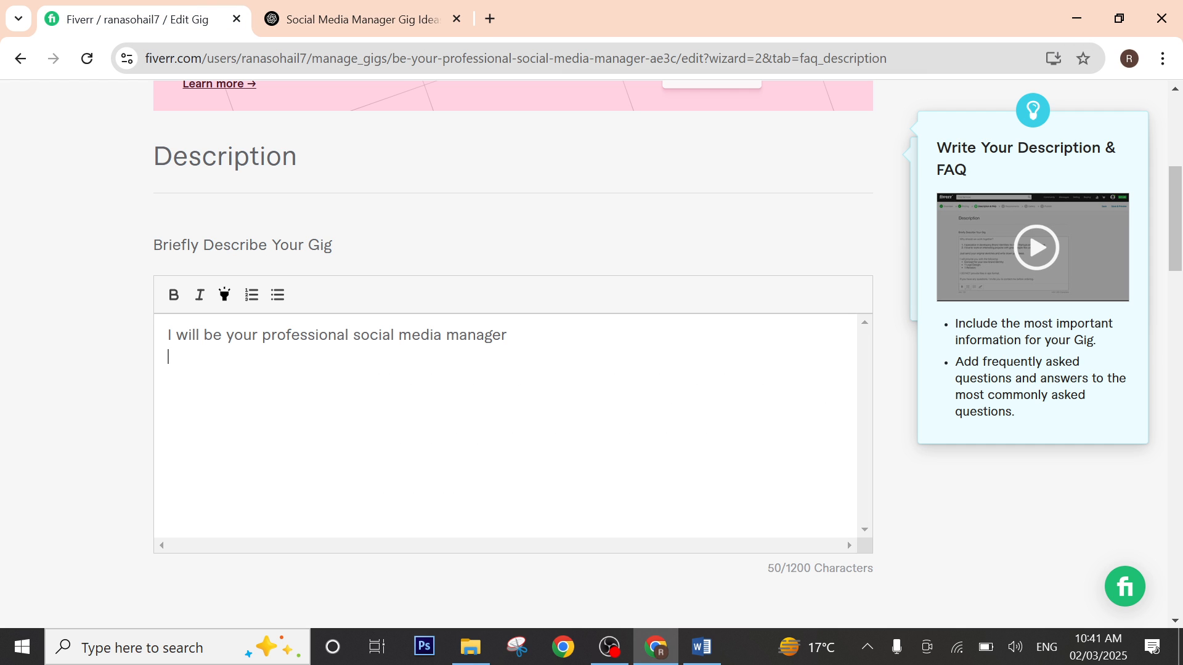
key("ctrl+v")
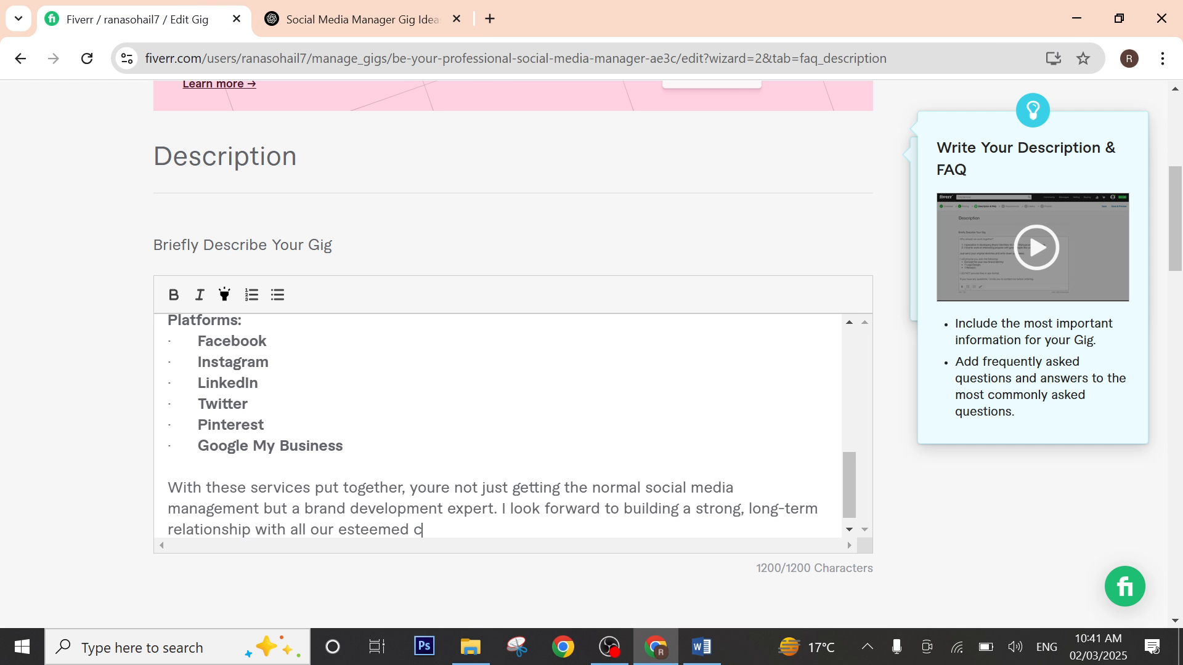
Step: Delete the cut-off closing paragraph starting "With these services put together" from the gig description
scroll(533, 500, "down", 6)
scroll(533, 500, "up", 5)
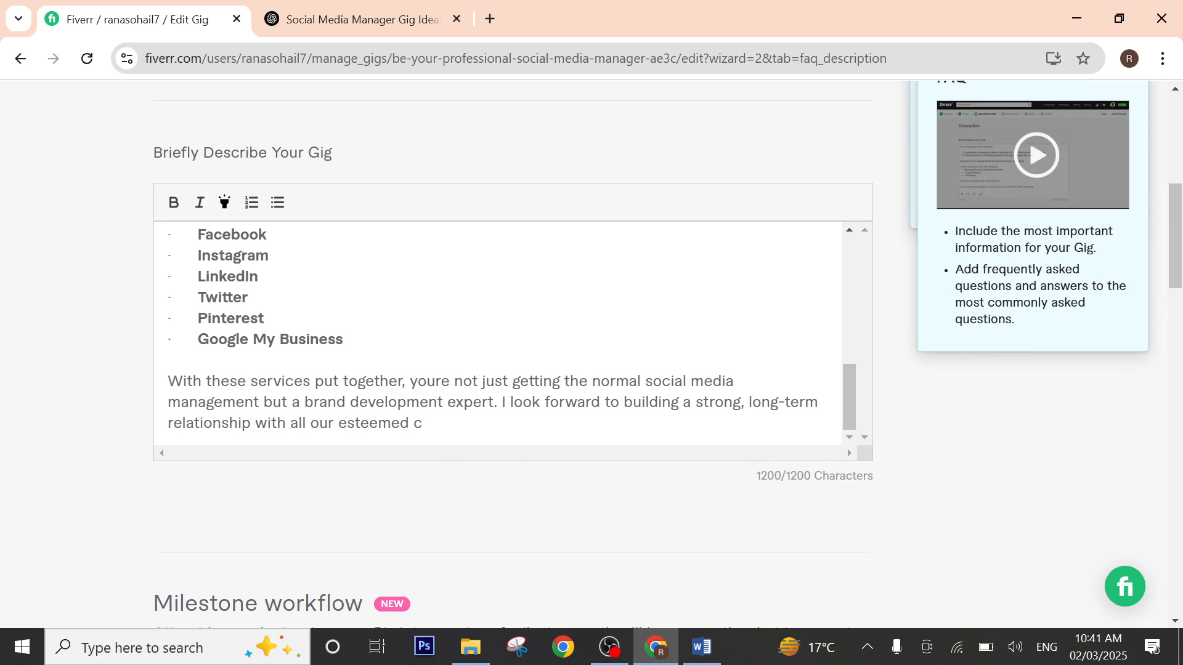
left_click_drag(424, 424, 168, 382)
key("BackSpace")
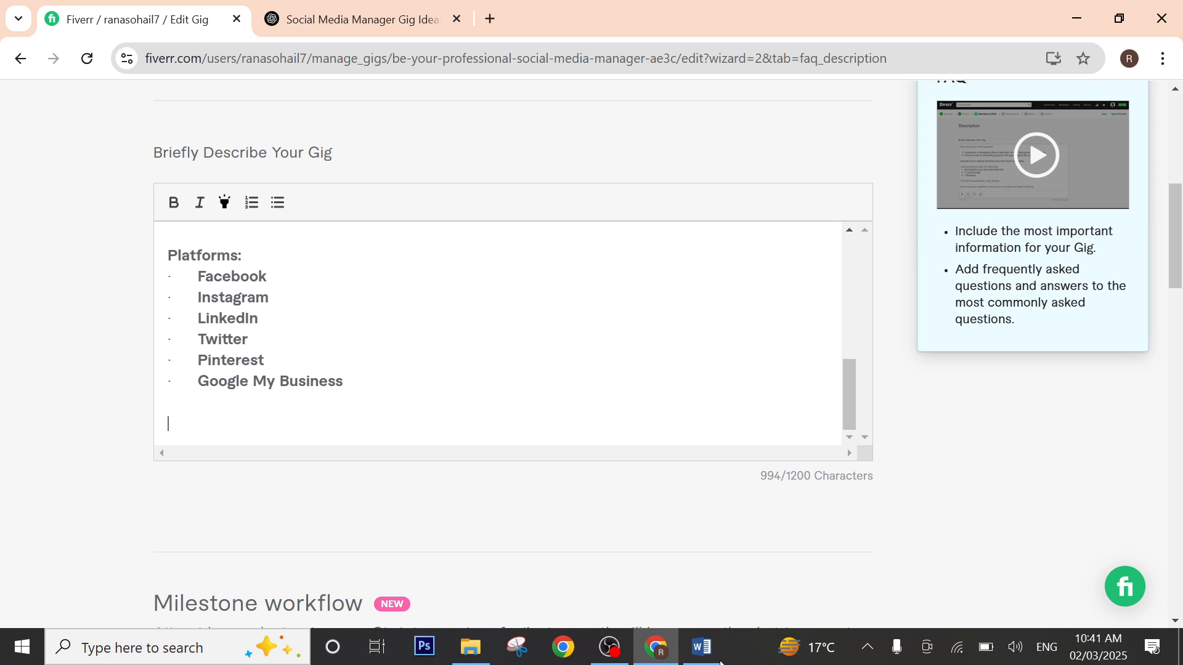
Step: Switch to Word and select the closing lines "Order Now! And let me do the all hard work for you." and "Thank you"
left_click(702, 647)
left_click(591, 484)
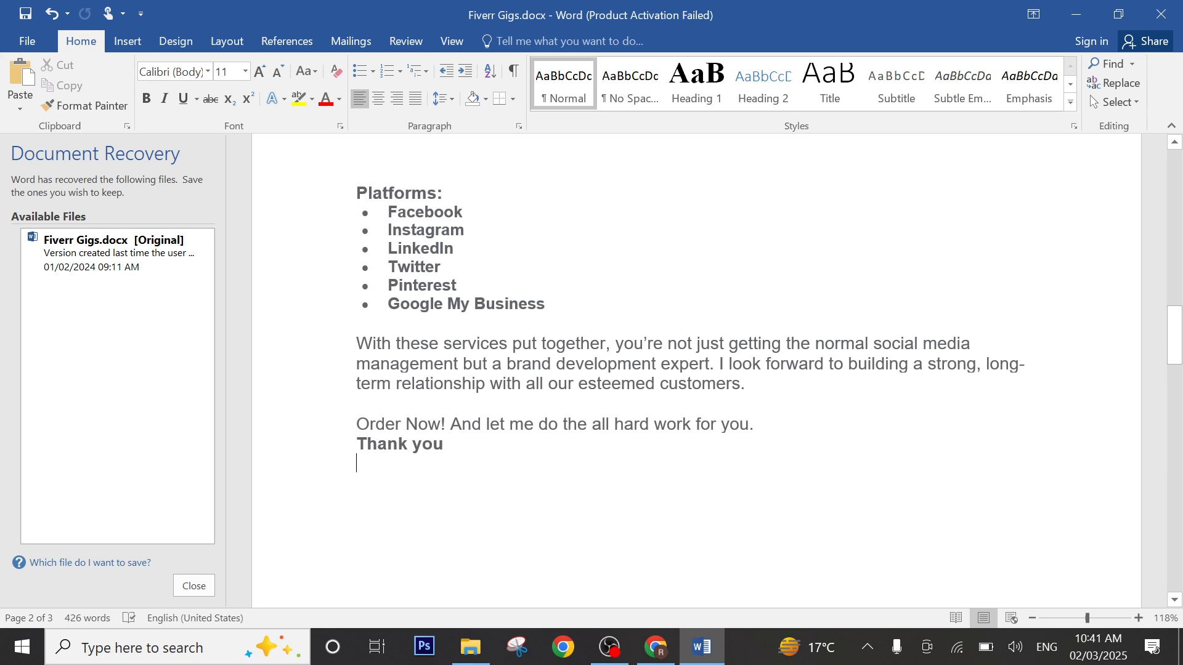
left_click_drag(356, 424, 453, 444)
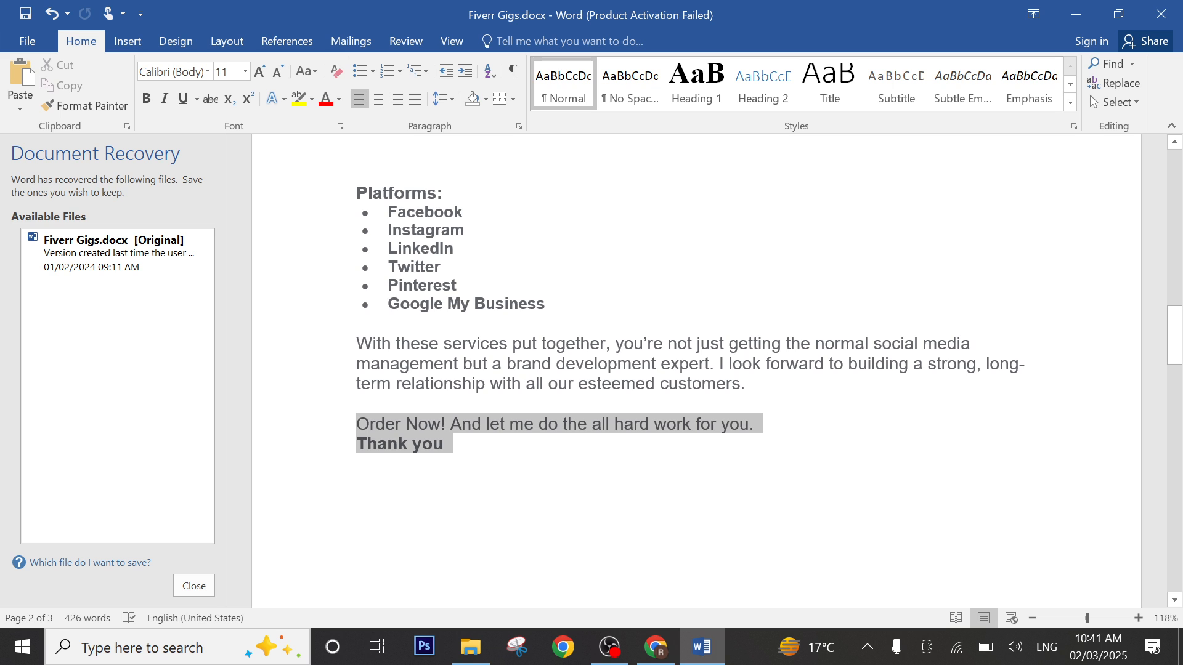
left_click(655, 647)
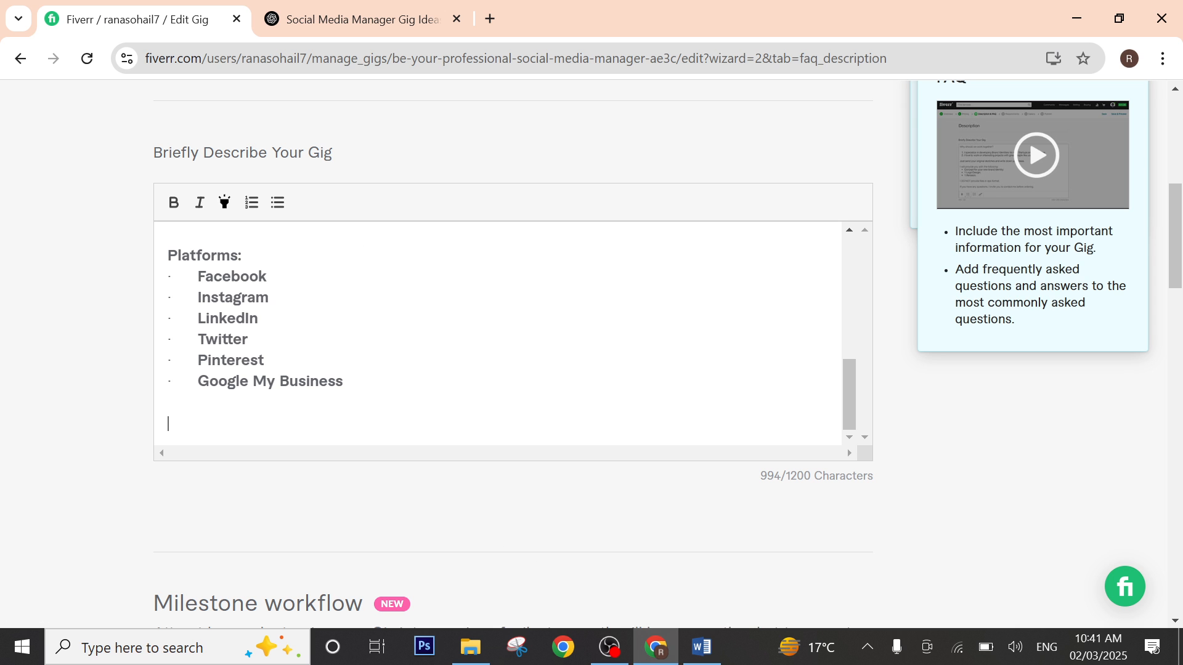
left_click(172, 403)
key("ctrl+v")
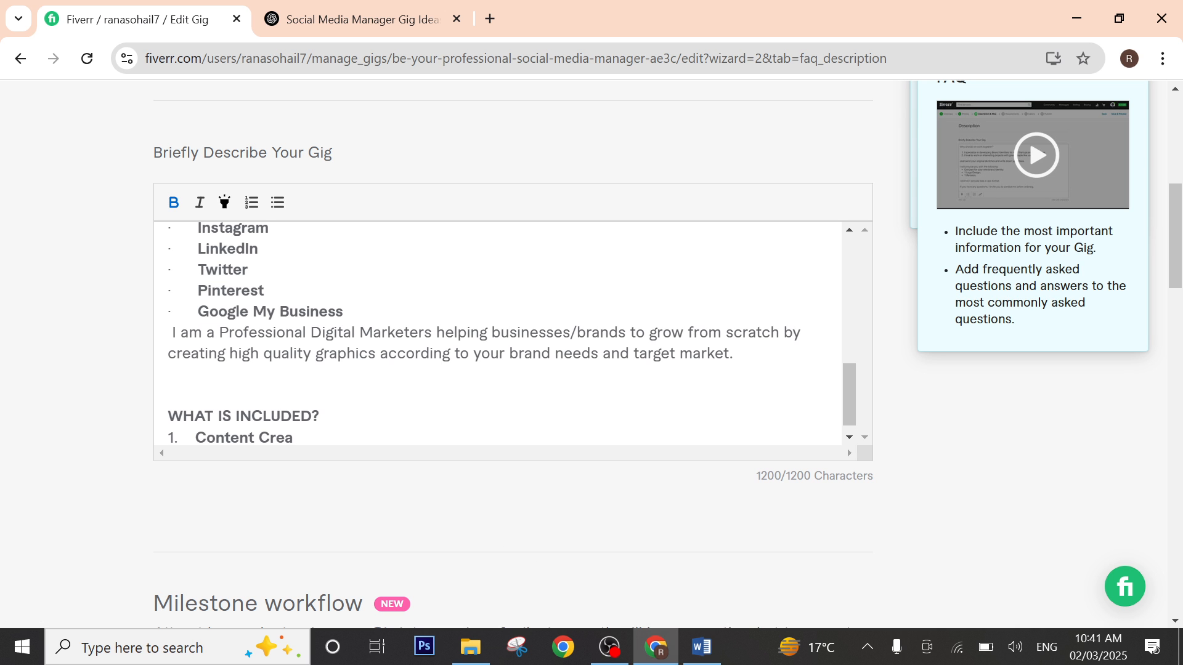
key("ctrl+z")
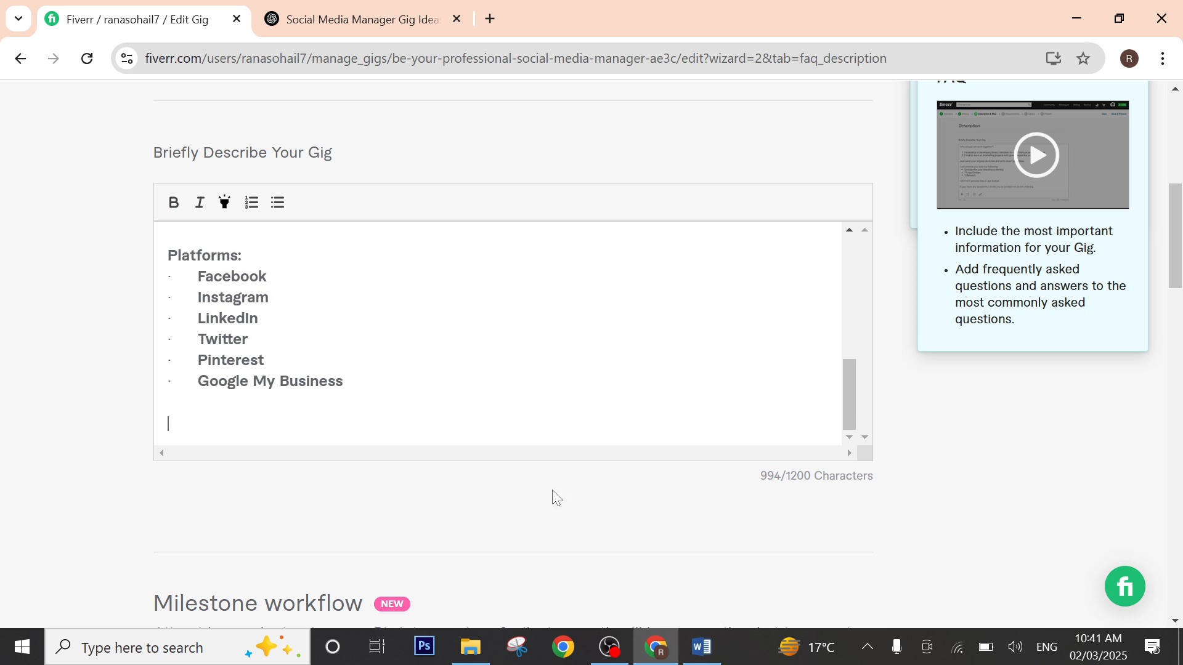
Step: Copy the selected "Order Now!" and "Thank you" lines from Word and paste them below the platform list in the Fiverr gig description
left_click(701, 647)
right_click(493, 434)
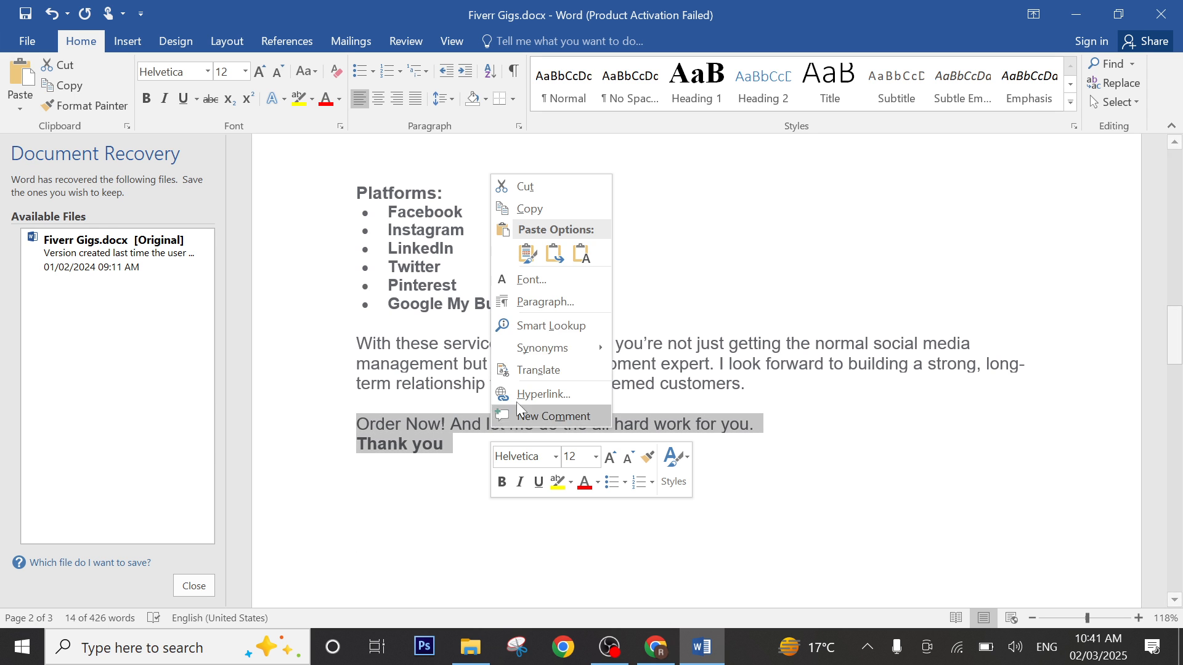
left_click(568, 208)
left_click(655, 647)
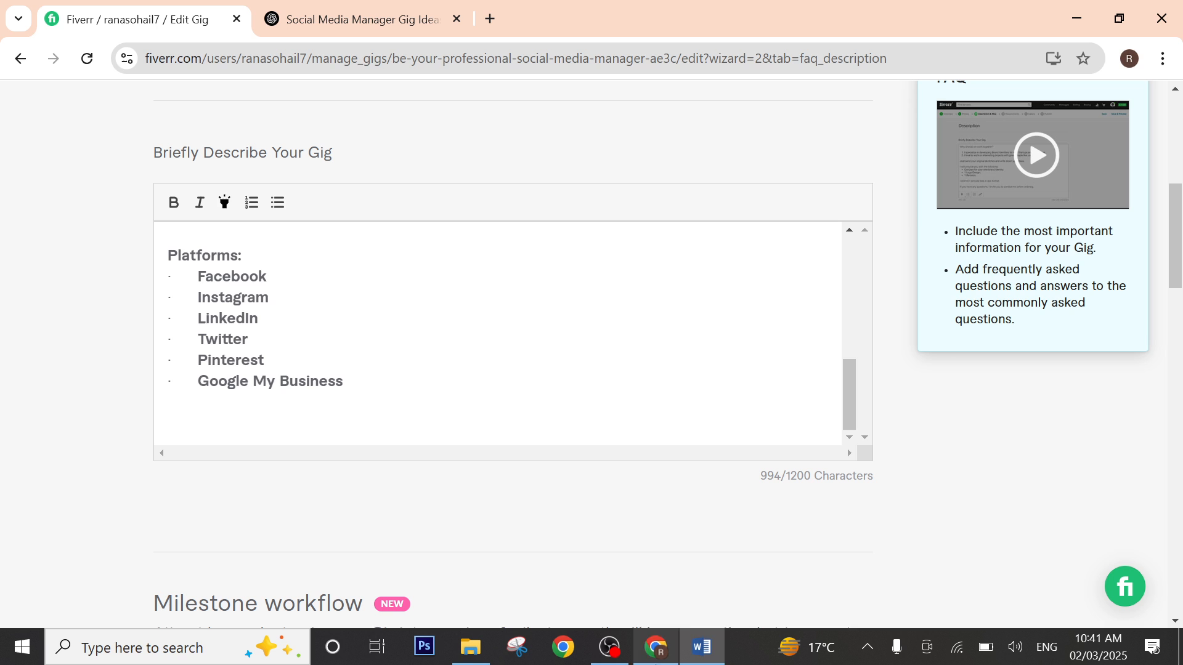
key("ctrl+v")
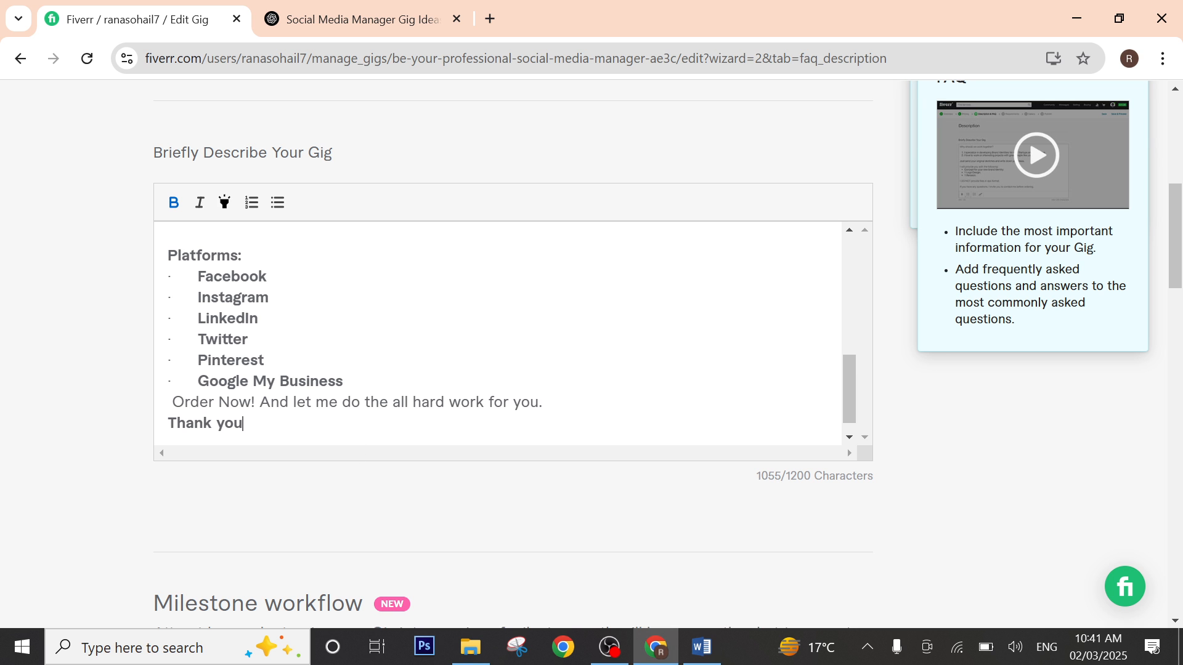
scroll(505, 338, "down", 2)
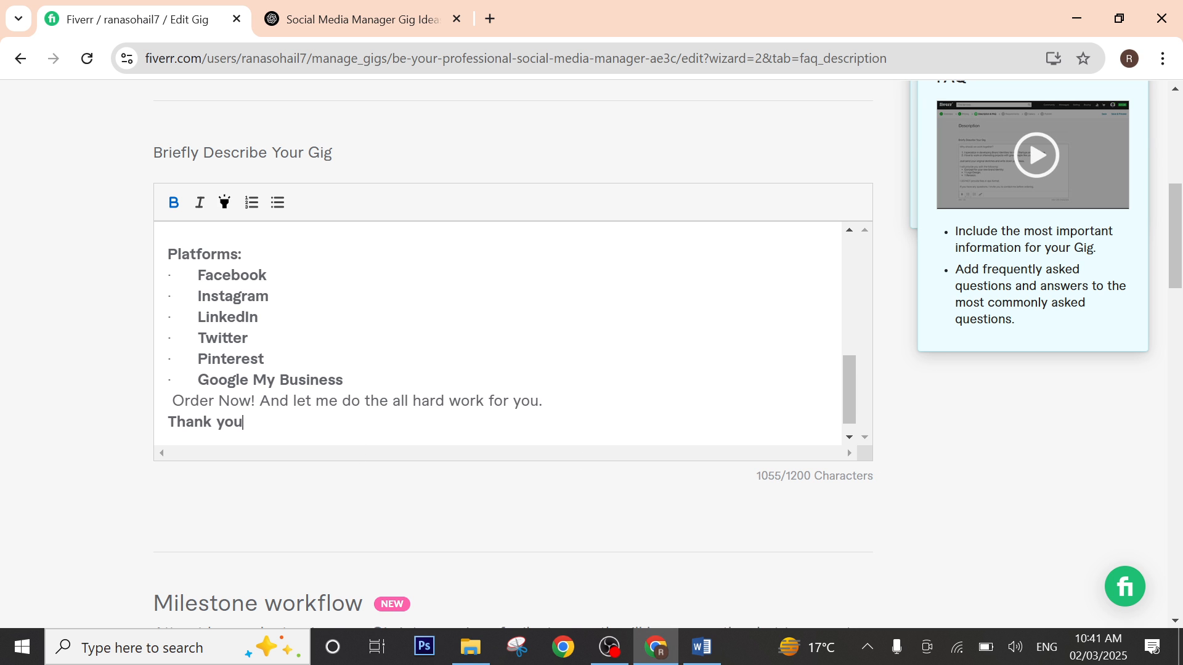
Step: Bold the opening line "I will be your professional social media manager" and italicize "Digital Marketers" in the line below it
scroll(505, 339, "up", 2)
scroll(360, 425, "up", 10)
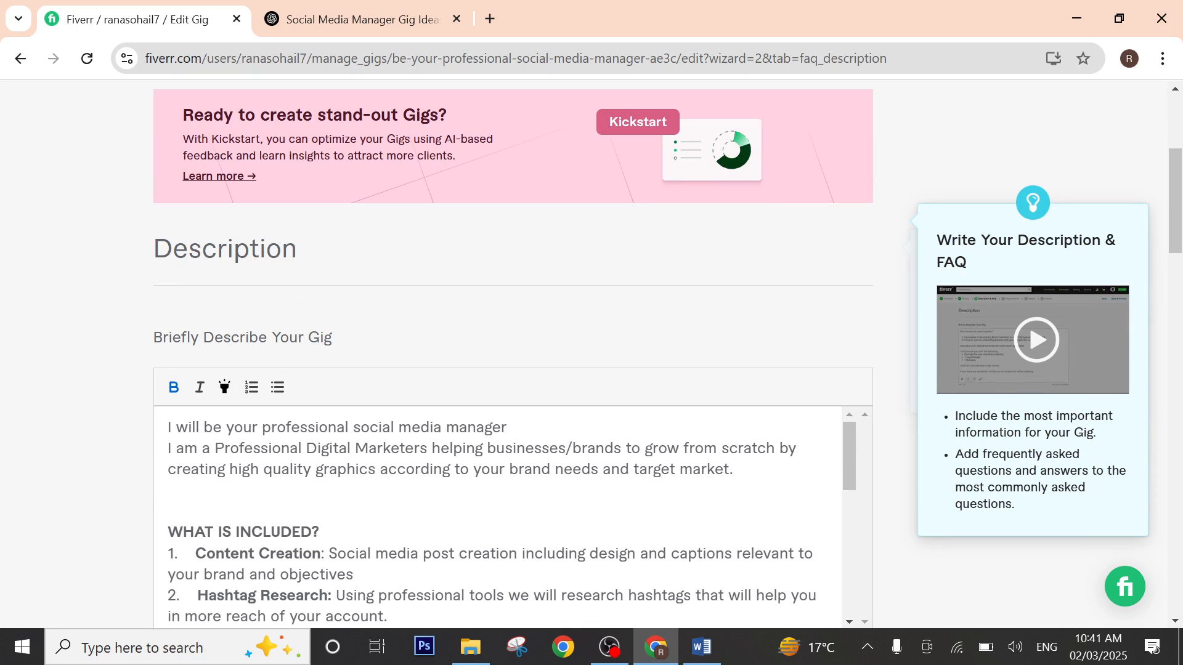
left_click_drag(262, 428, 300, 427)
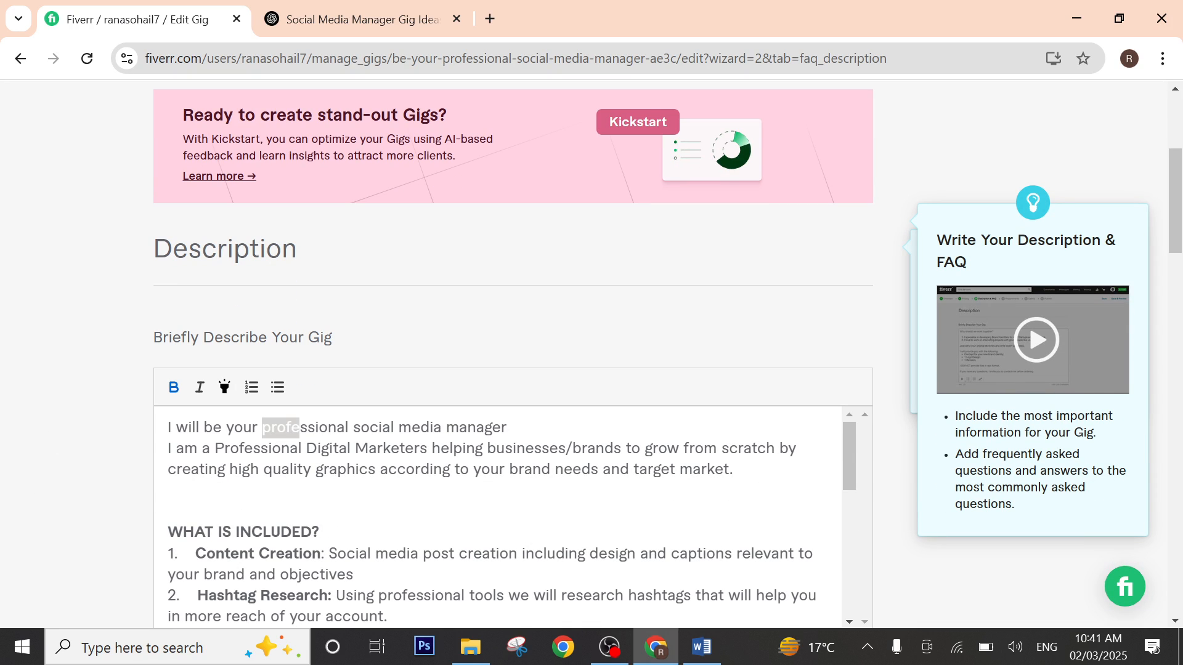
left_click_drag(506, 428, 168, 428)
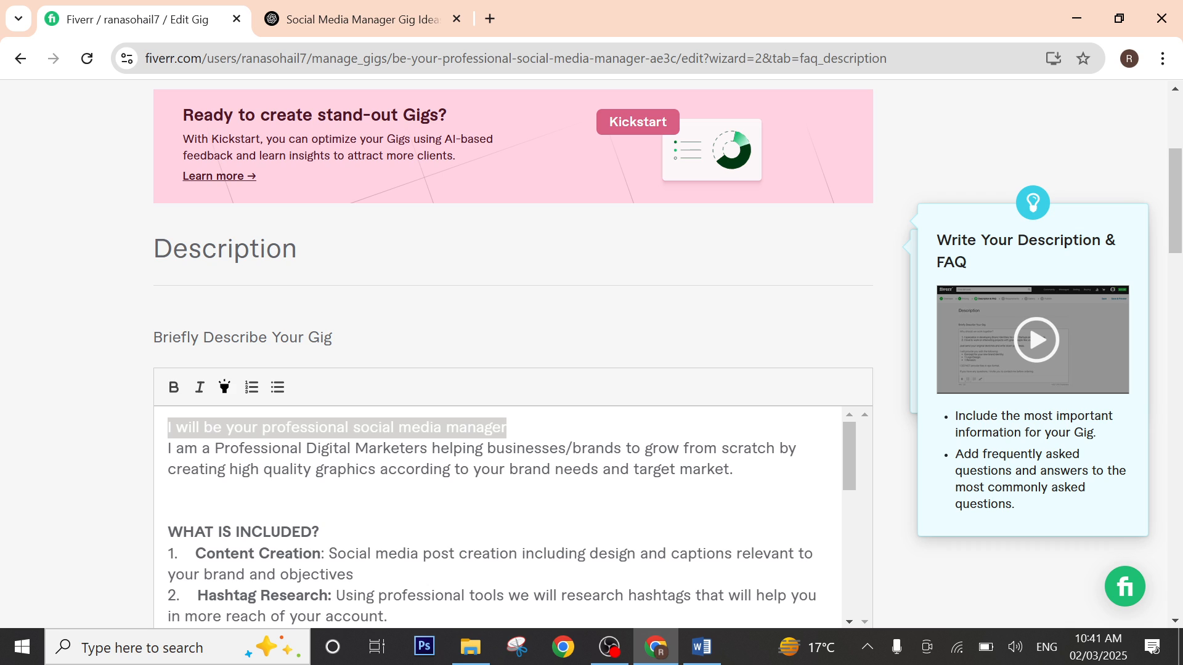
left_click(174, 387)
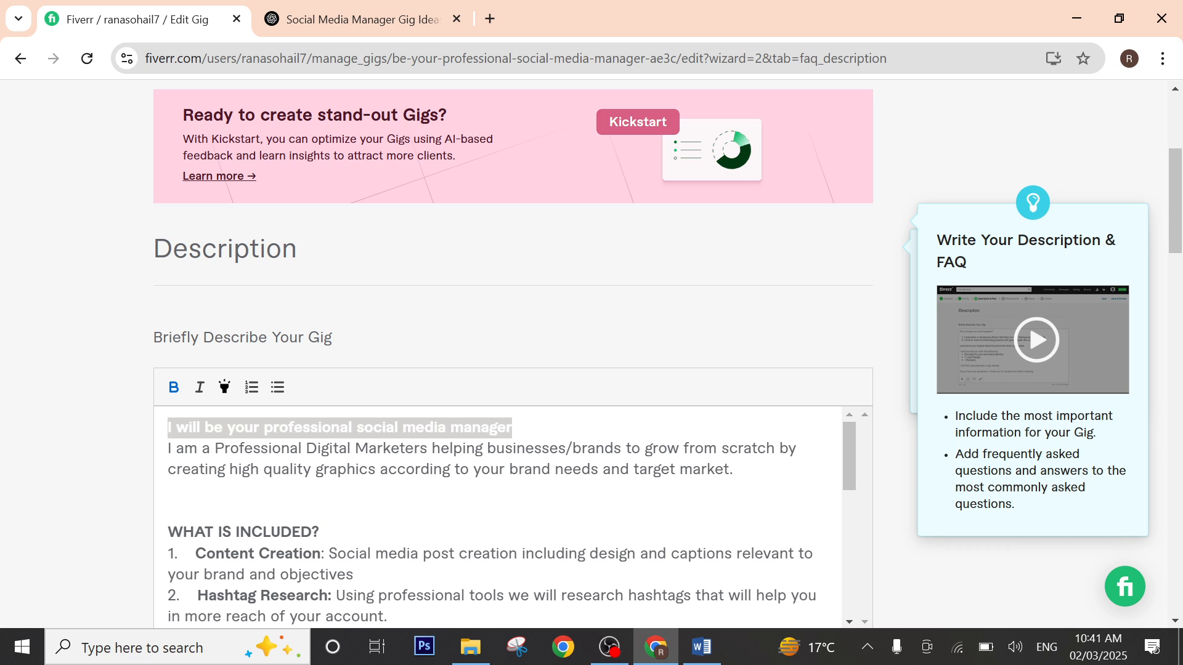
left_click_drag(298, 449, 427, 448)
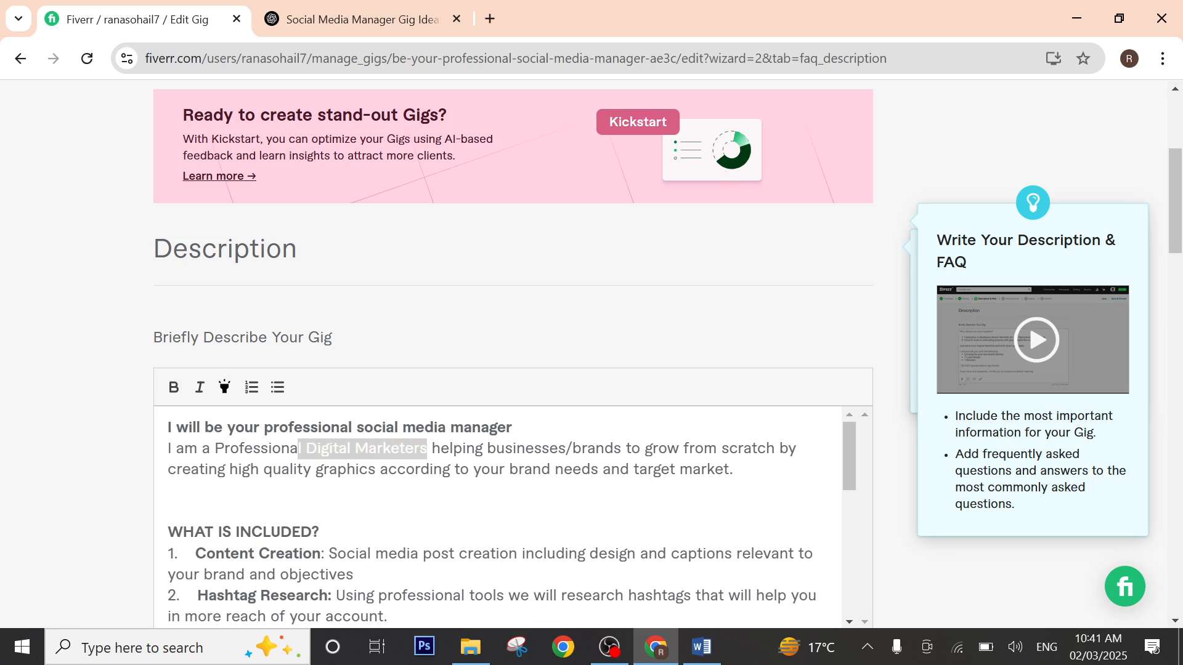
left_click(199, 388)
Step: Review the rest of the gig description and the milestone workflow and Frequently Asked Questions sections below it
scroll(493, 517, "down", 1)
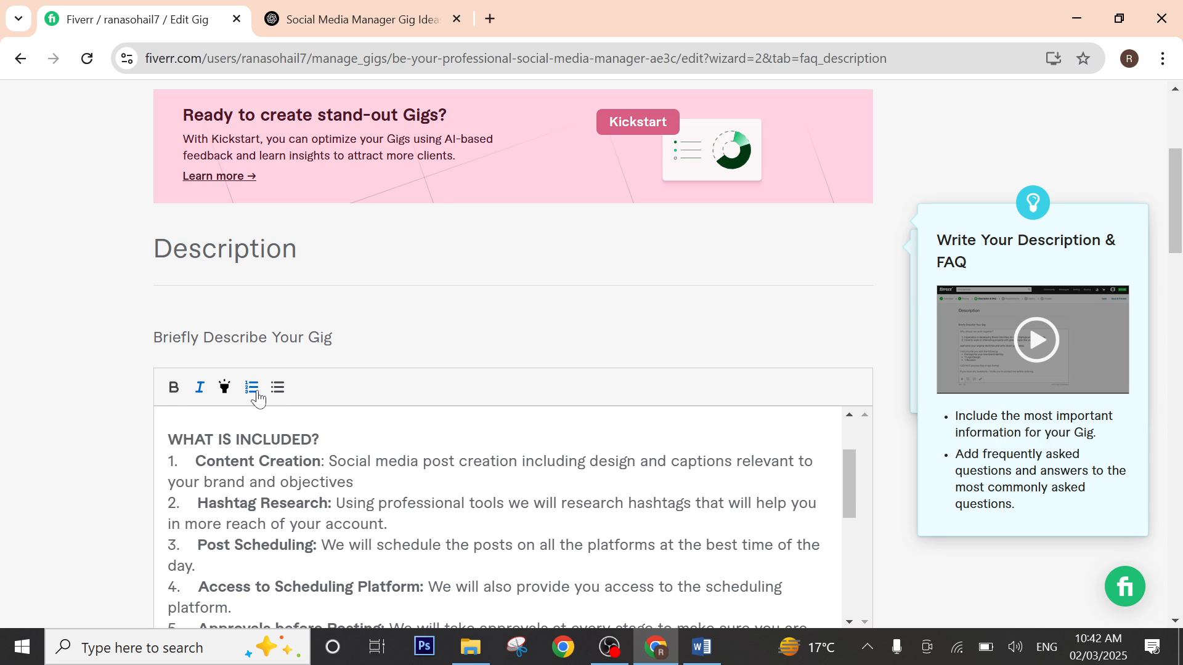
left_click_drag(168, 440, 320, 440)
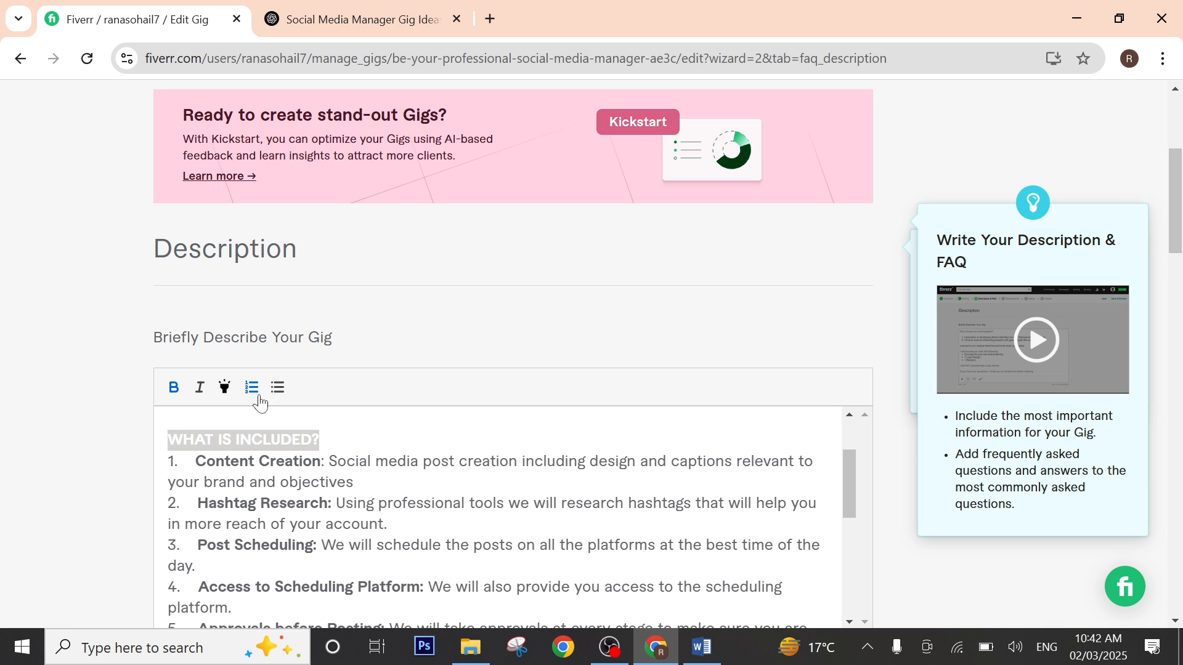
left_click_drag(195, 462, 284, 524)
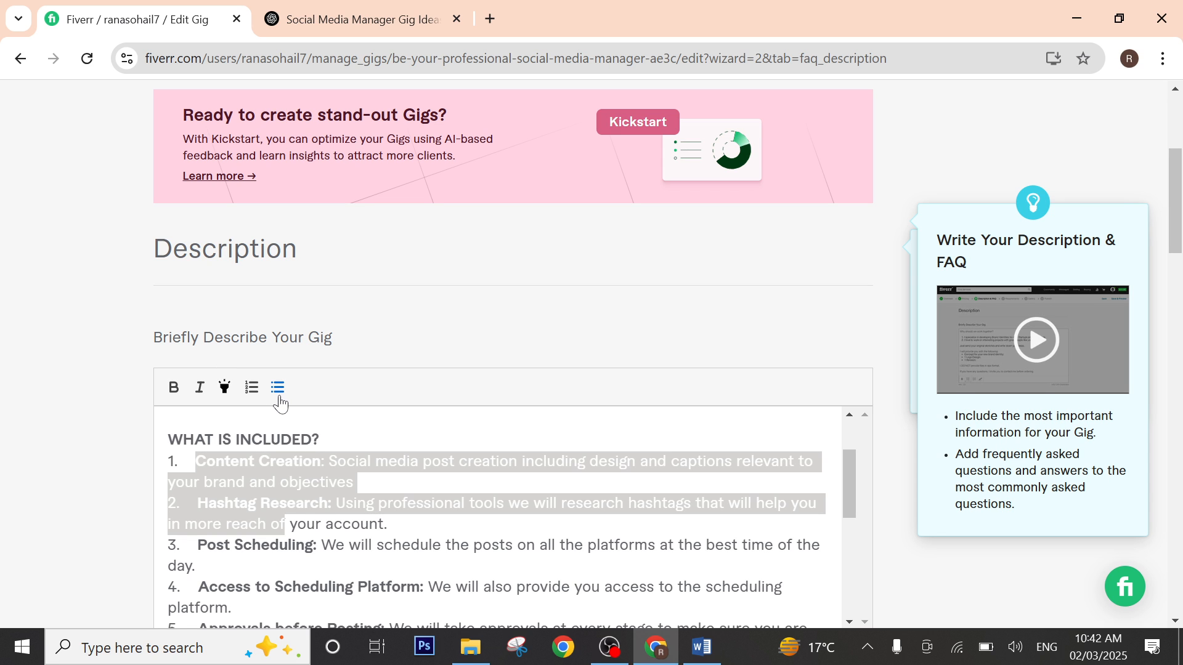
scroll(370, 469, "down", 10)
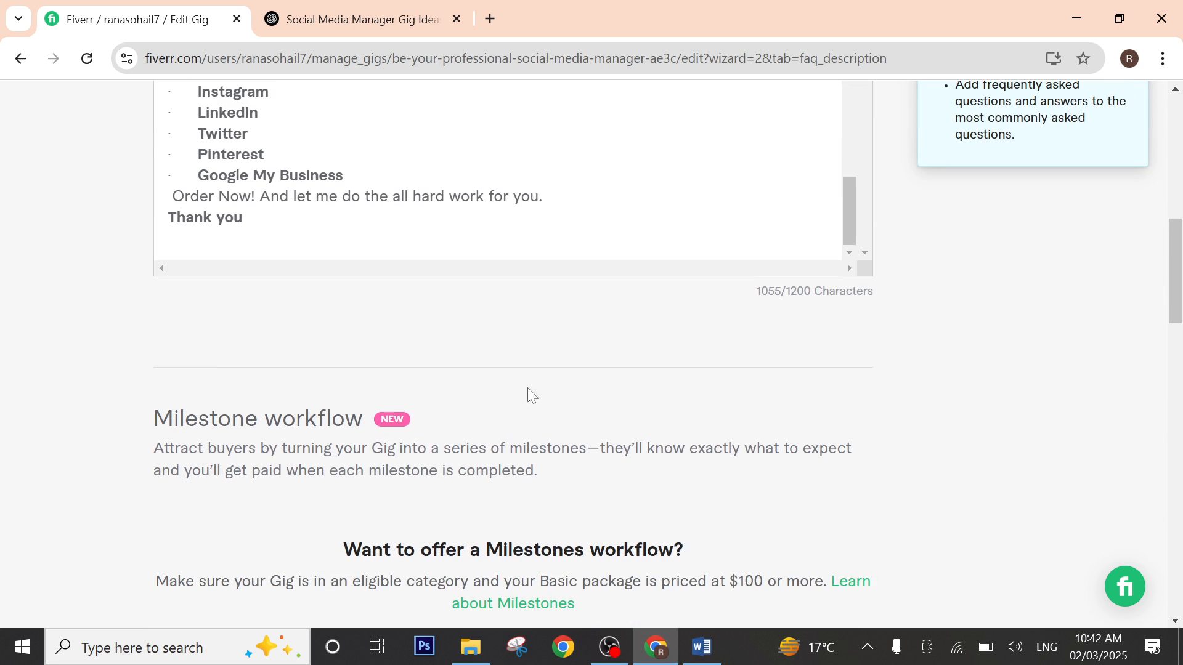
scroll(533, 395, "down", 10)
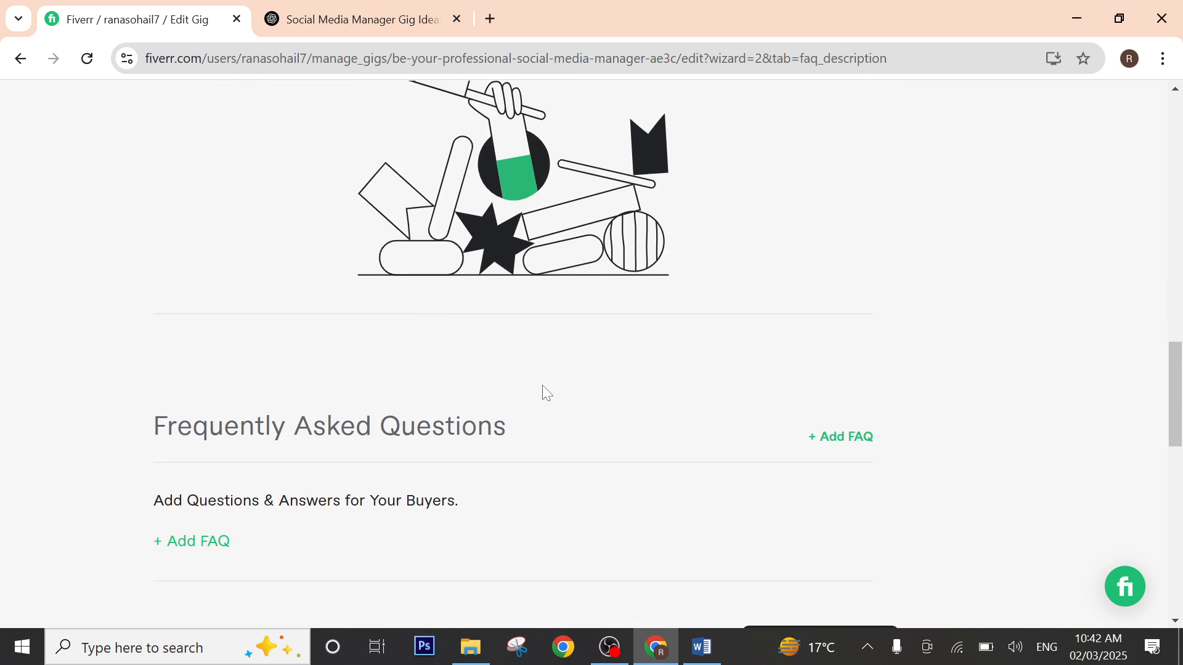
scroll(545, 393, "up", 15)
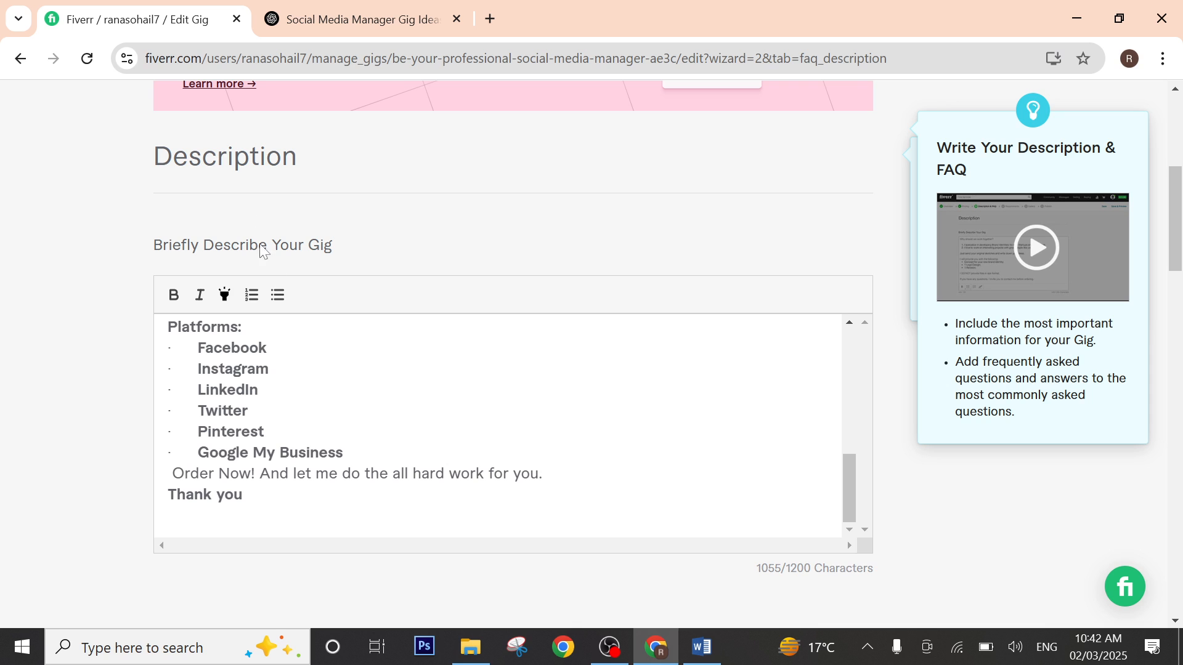
scroll(333, 357, "down", 12)
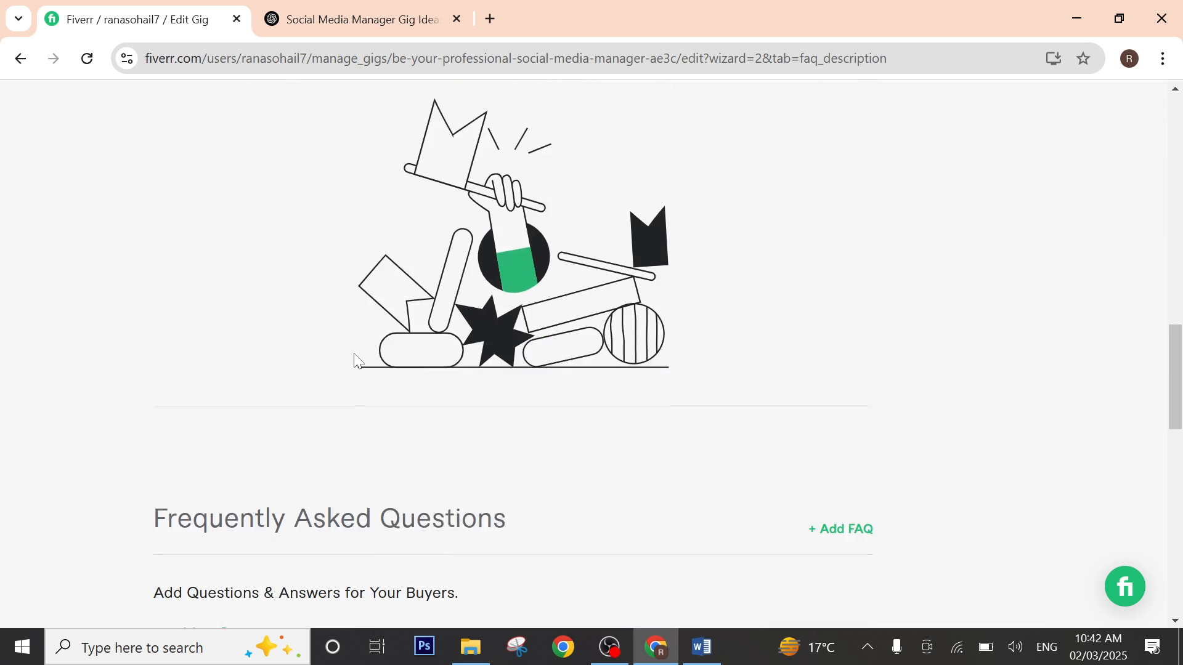
Step: Open a new FAQ entry for the gig and switch to ChatGPT to request "write faqs"
scroll(356, 360, "down", 3)
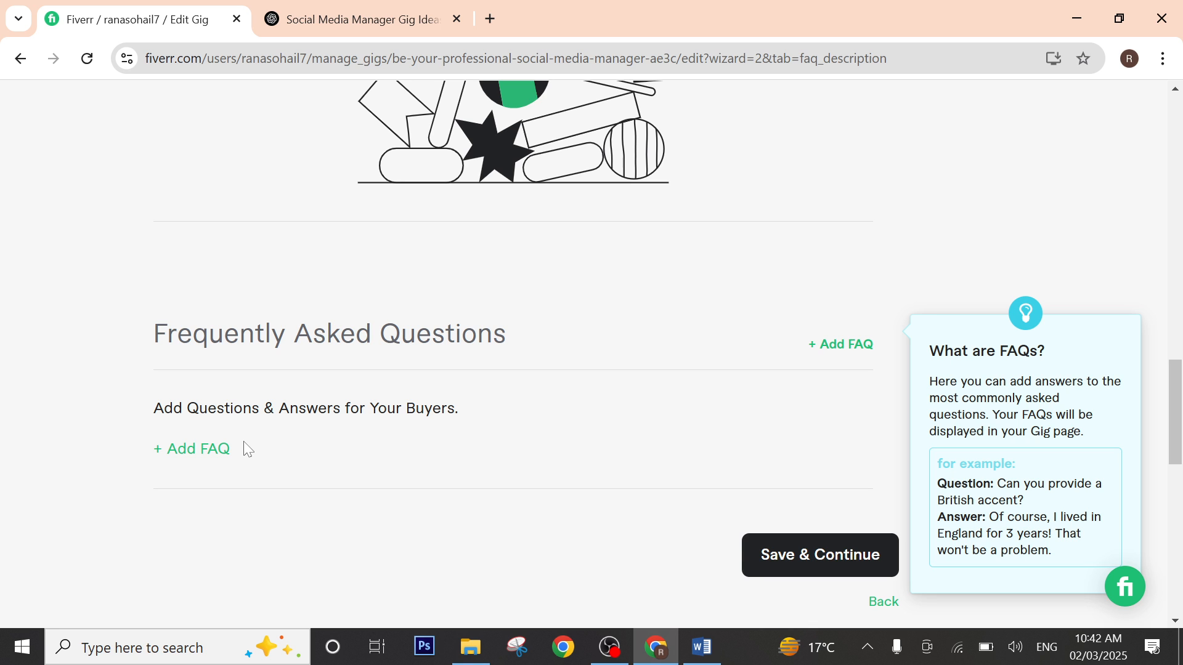
left_click(198, 457)
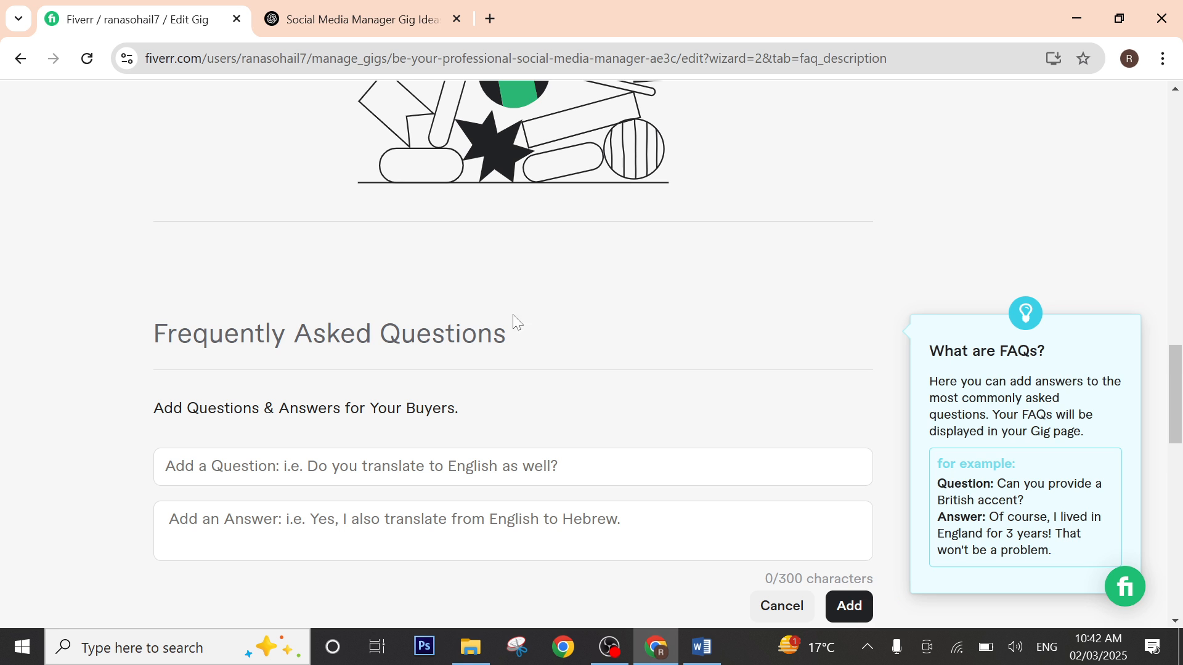
left_click(317, 16)
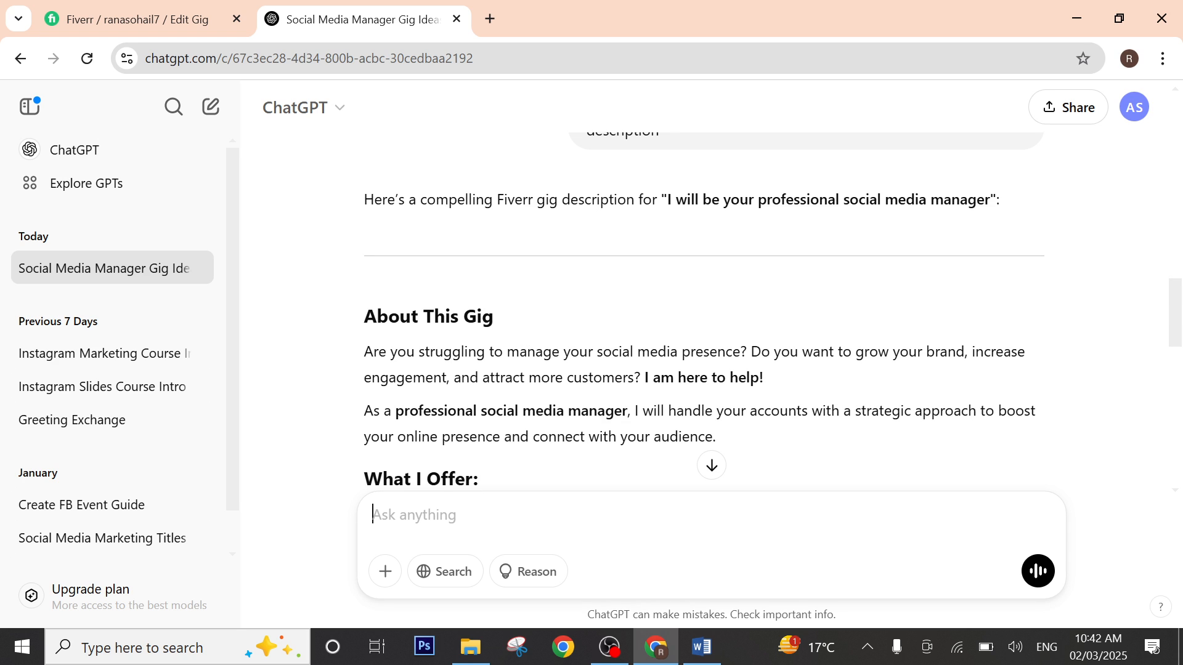
type("write")
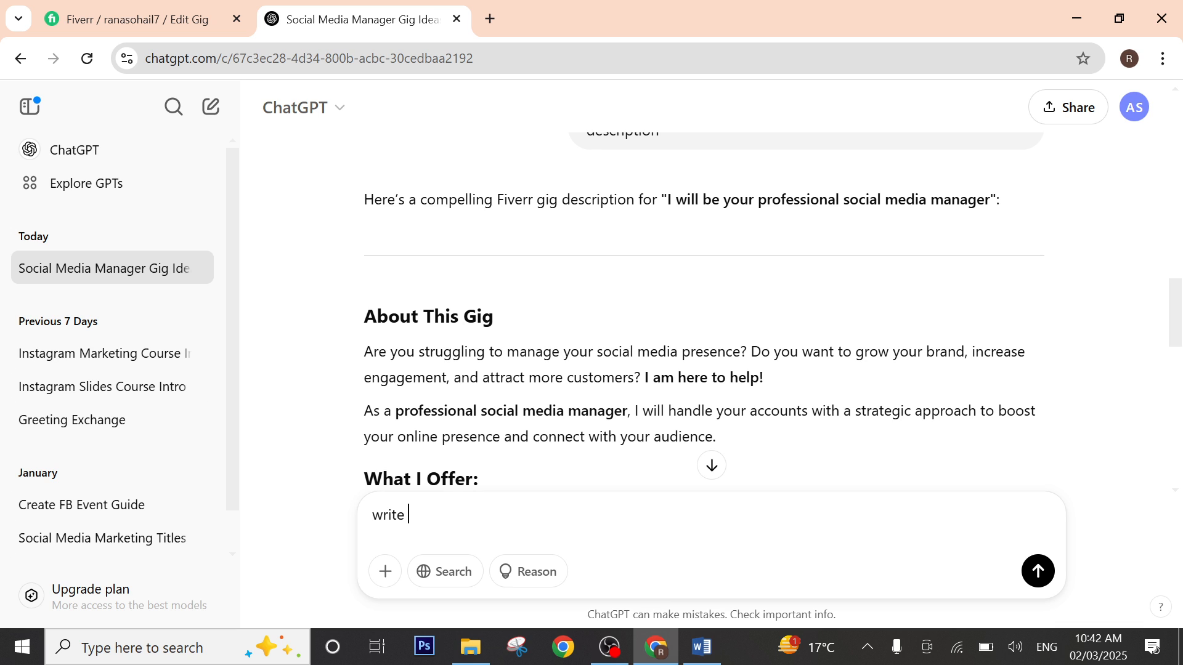
type("faqs")
key("Return")
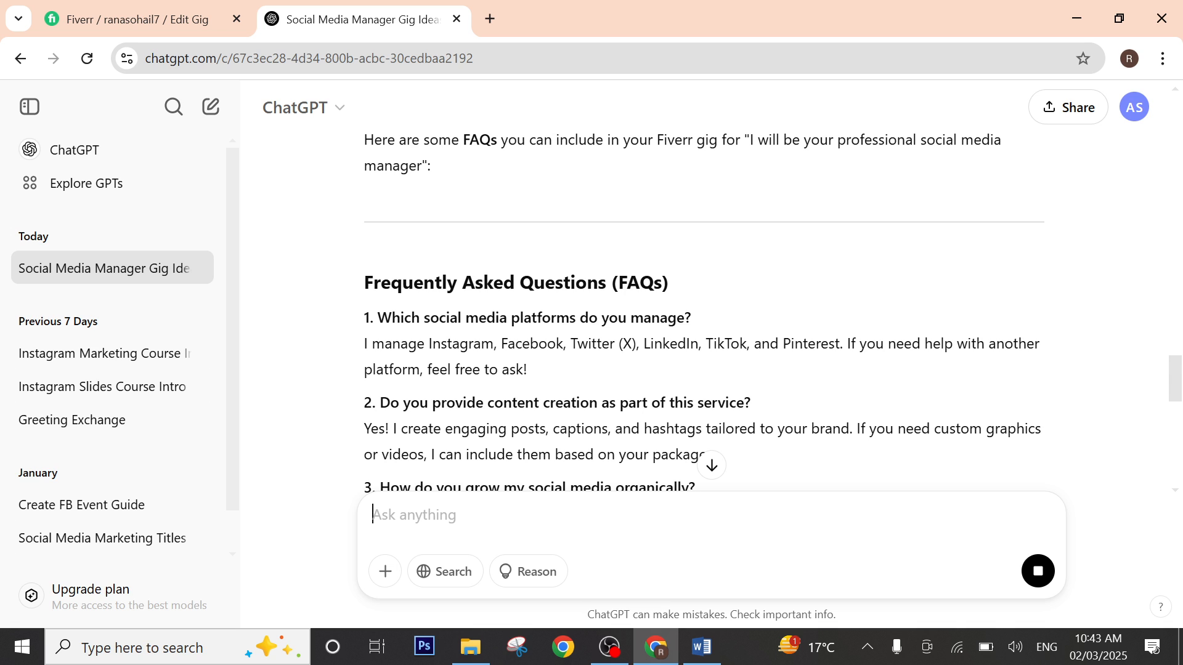
Step: Copy the question "Which social media platforms do you manage?" from ChatGPT and paste it as the question of the new Fiverr FAQ entry
left_click_drag(692, 318, 377, 318)
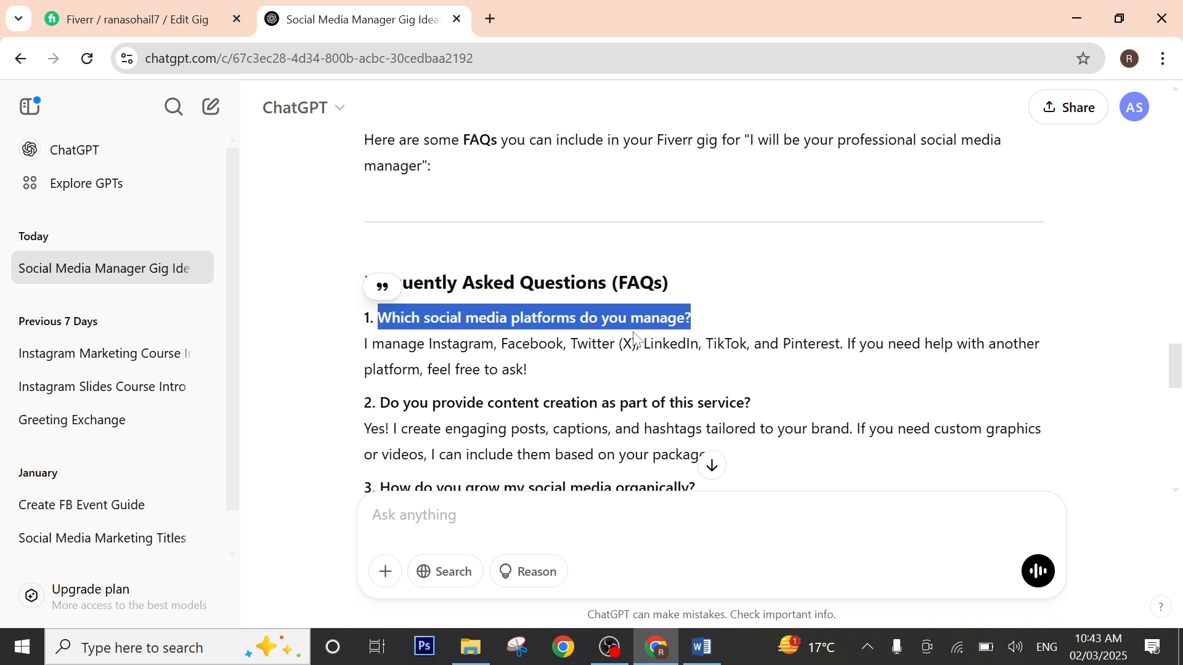
right_click(617, 325)
left_click(647, 346)
mouse_move(704, 657)
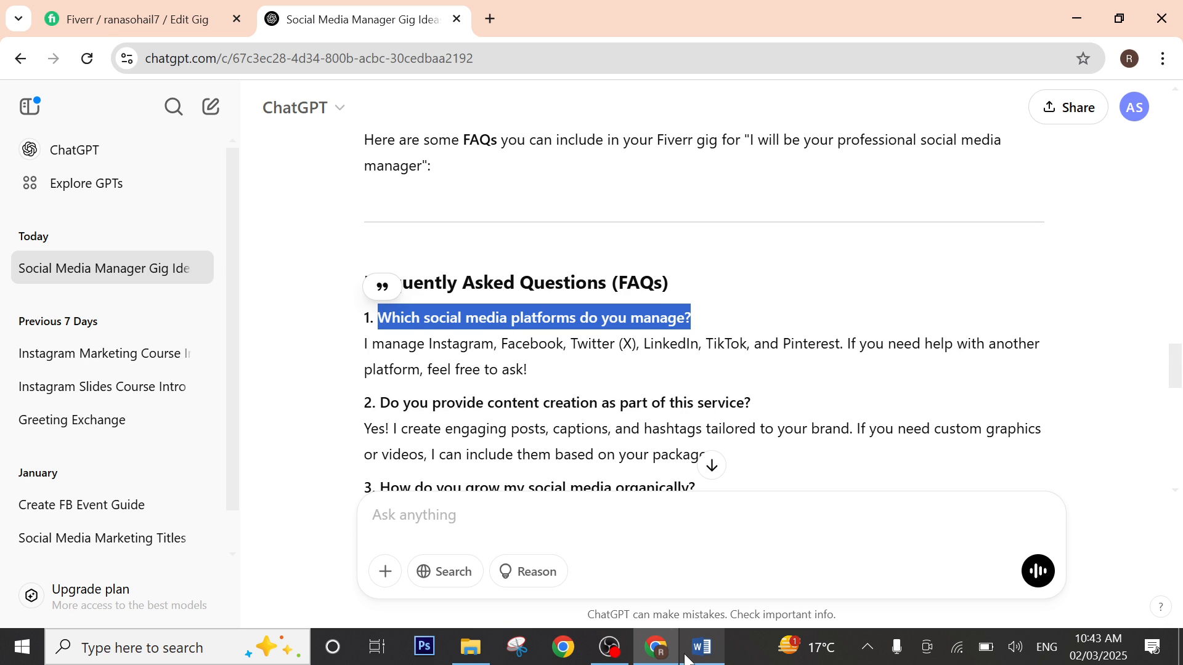
left_click(575, 361)
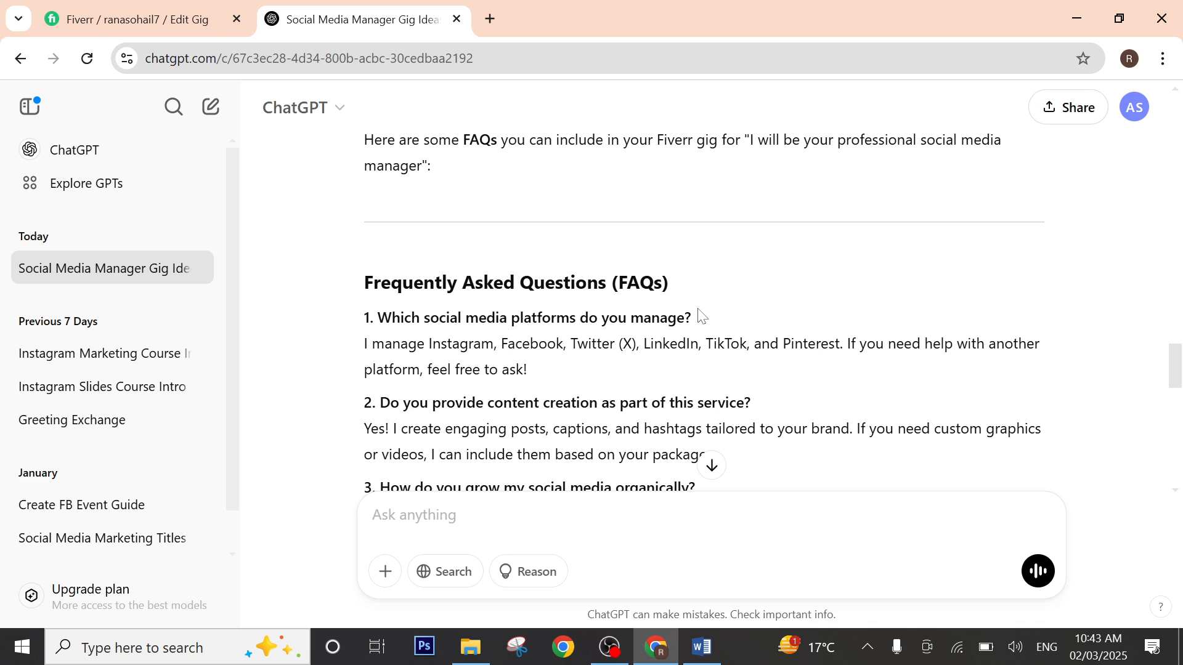
left_click(84, 8)
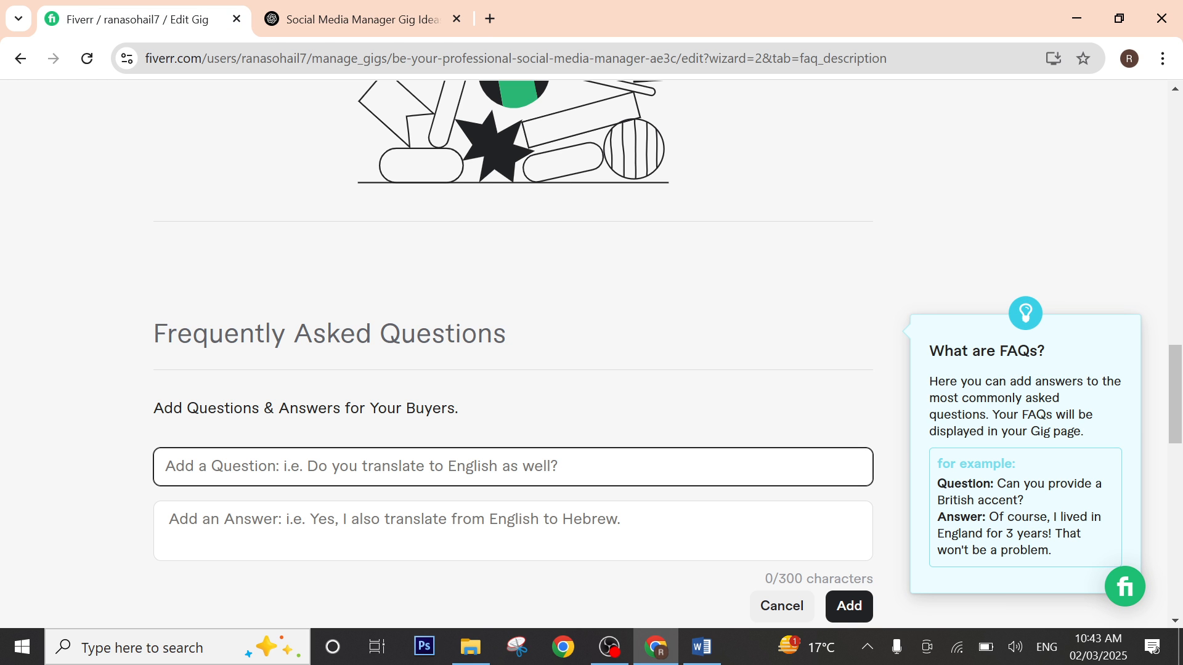
key("ctrl+v")
scroll(478, 446, "down", 3)
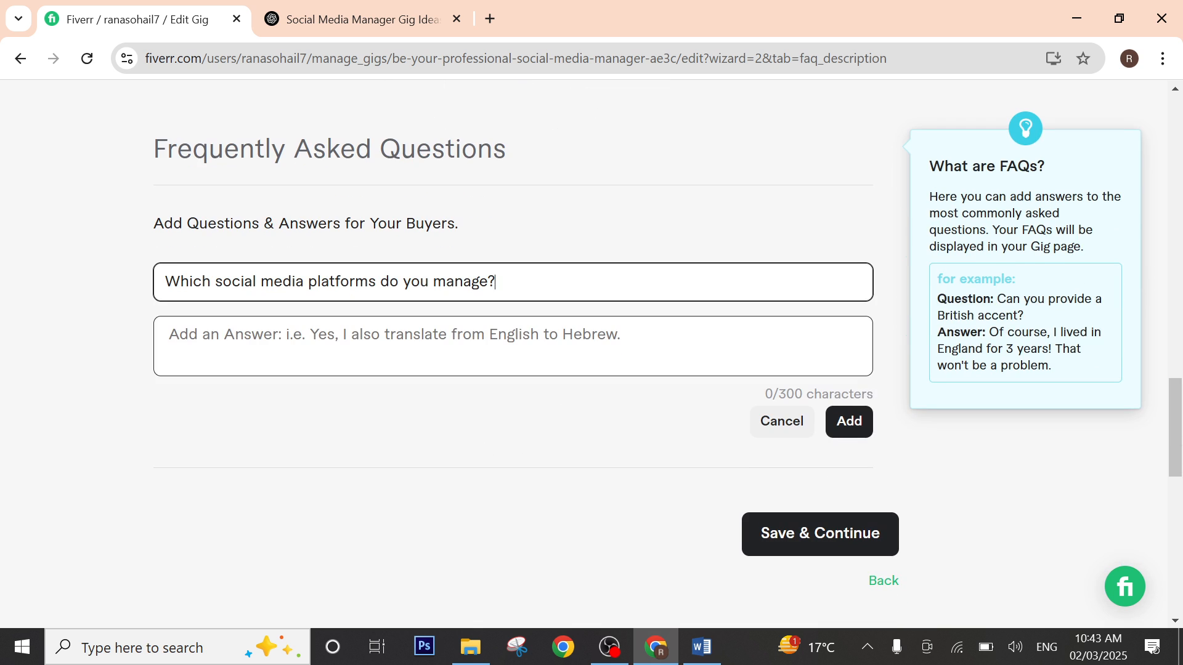
Step: Copy the answer beginning "I manage Instagram, Facebook" from ChatGPT into the FAQ's answer on Fiverr and add the entry
left_click(478, 345)
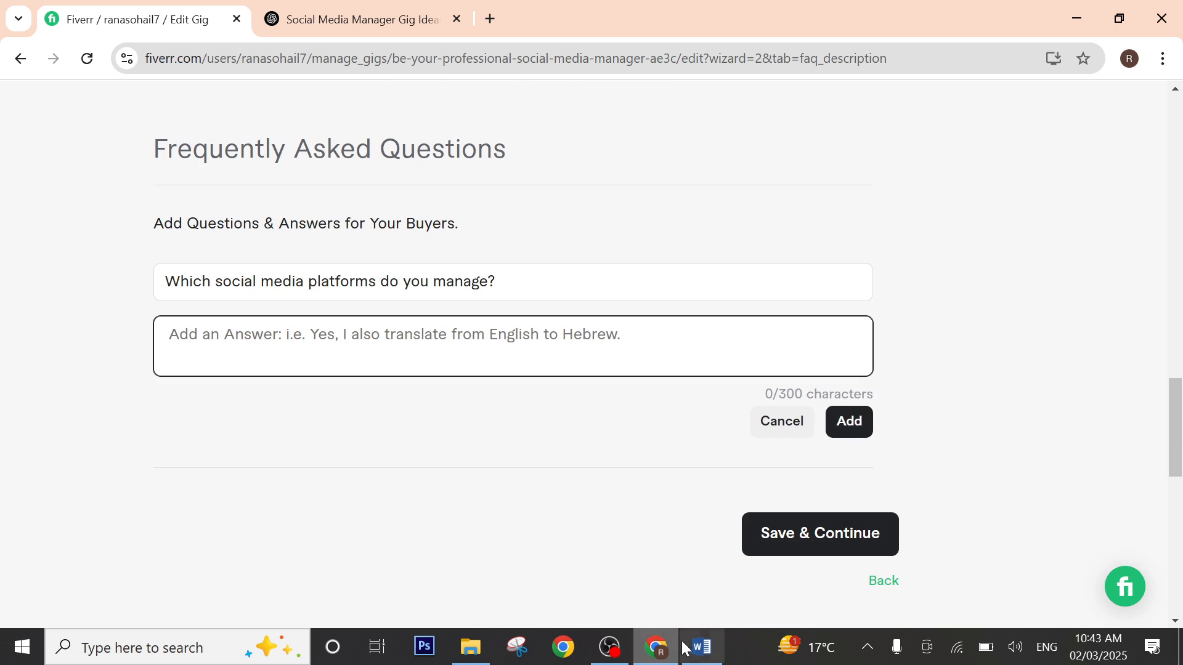
left_click(657, 660)
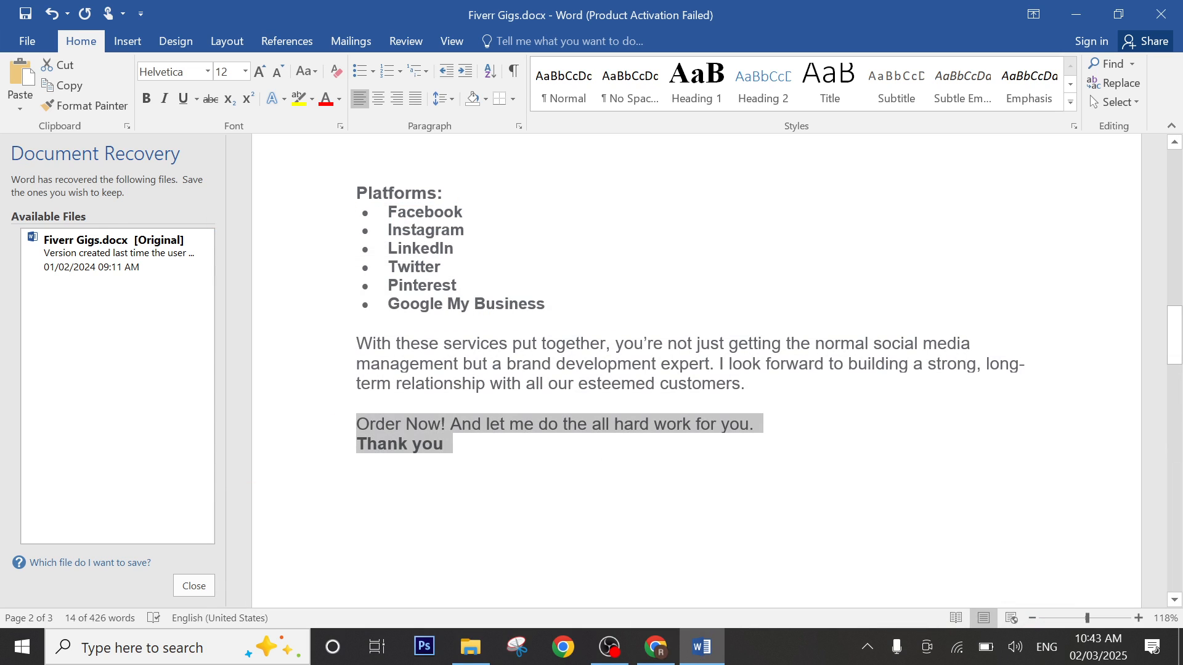
left_click(657, 647)
left_click(316, 25)
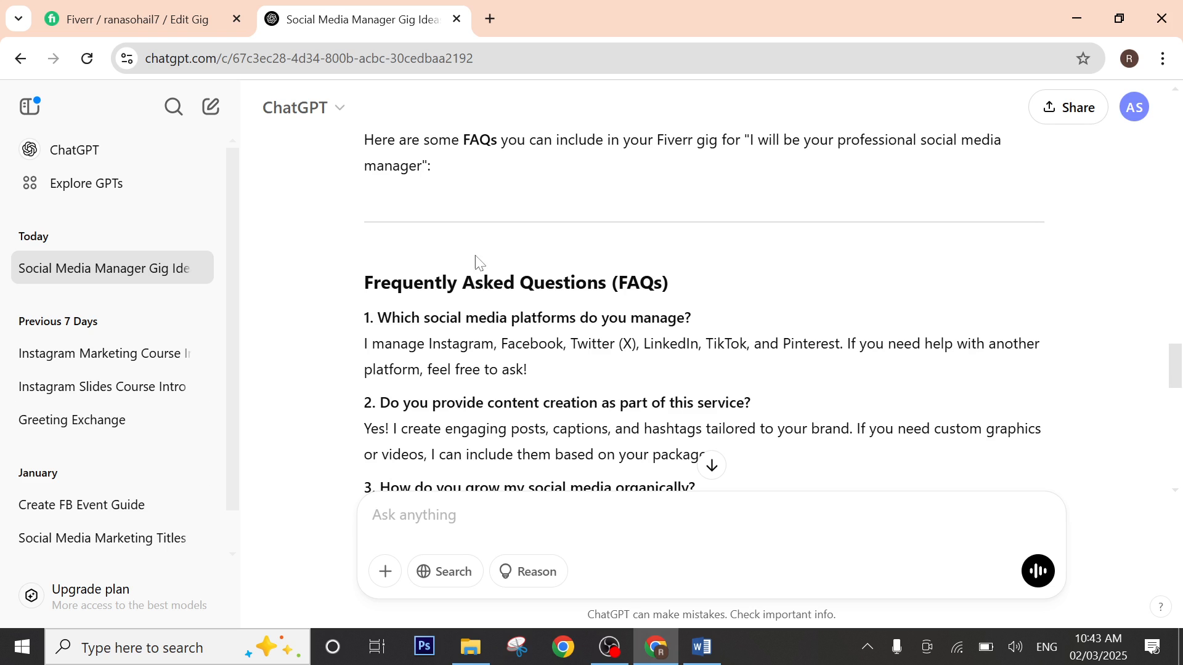
left_click_drag(366, 343, 548, 377)
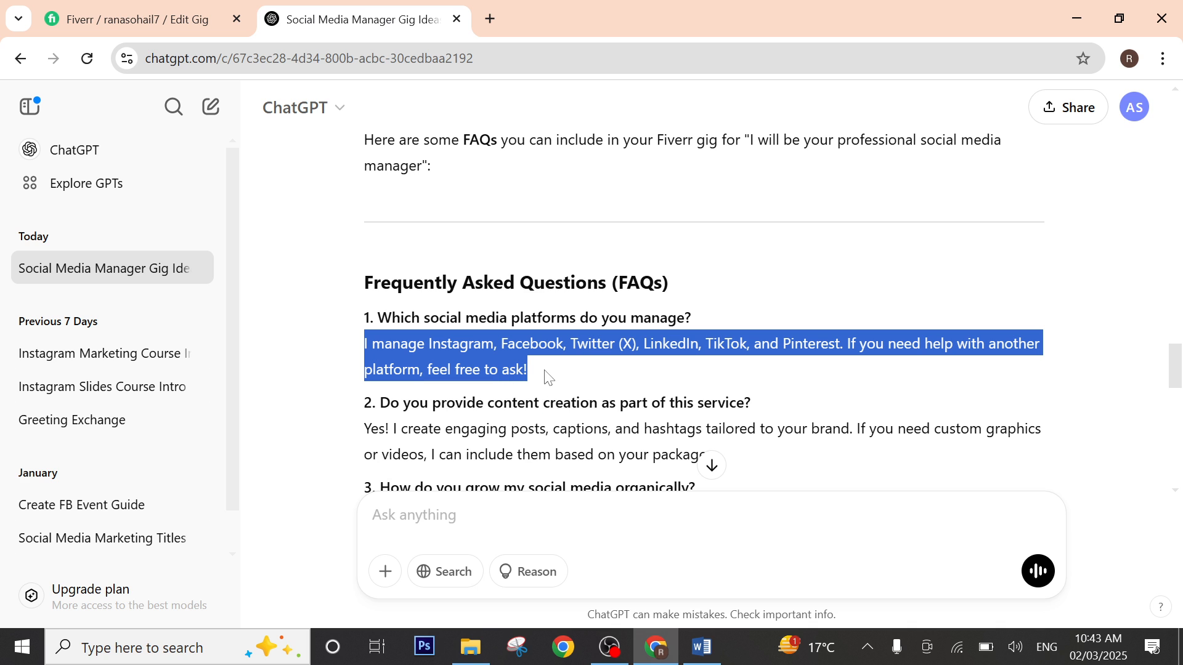
left_click(655, 658)
left_click(654, 658)
left_click(136, 19)
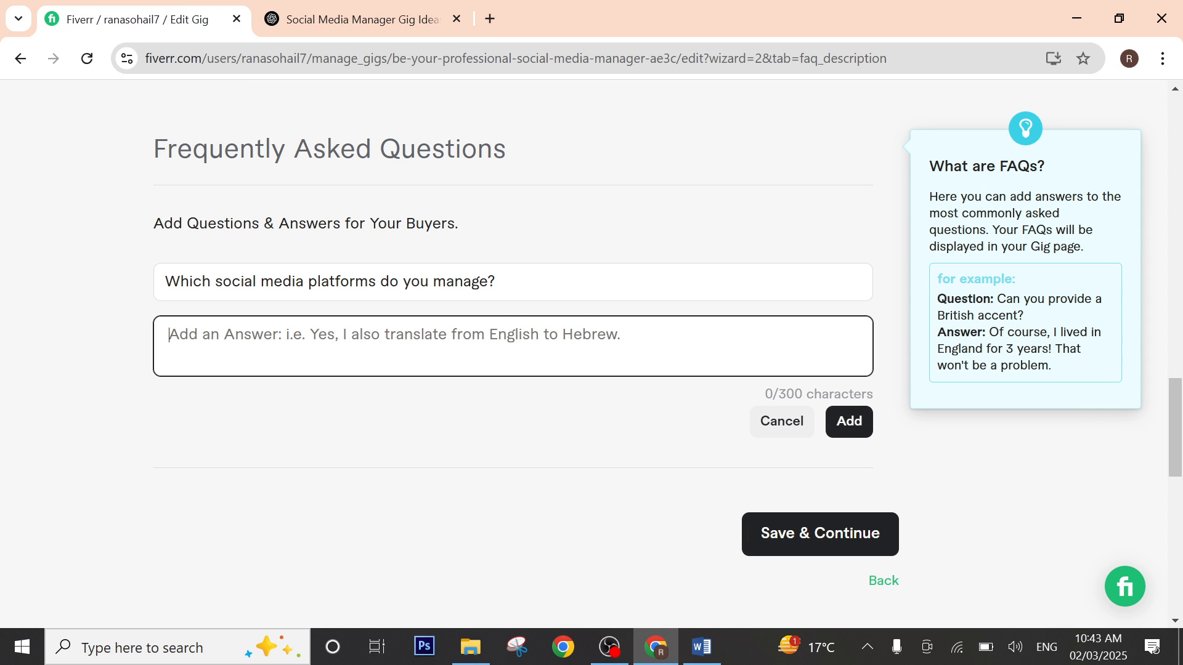
key("ctrl+v")
left_click(848, 421)
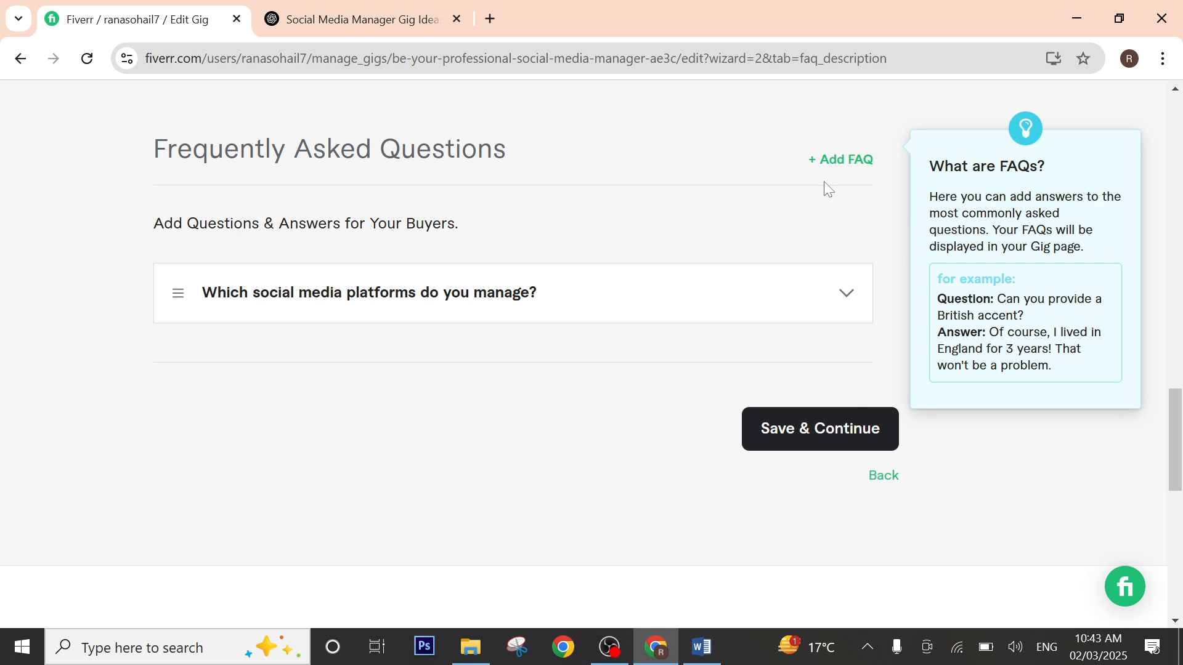
Step: Start a second Fiverr FAQ entry and paste ChatGPT's "Do you provide content creation as part of this service?" as its question
left_click(846, 161)
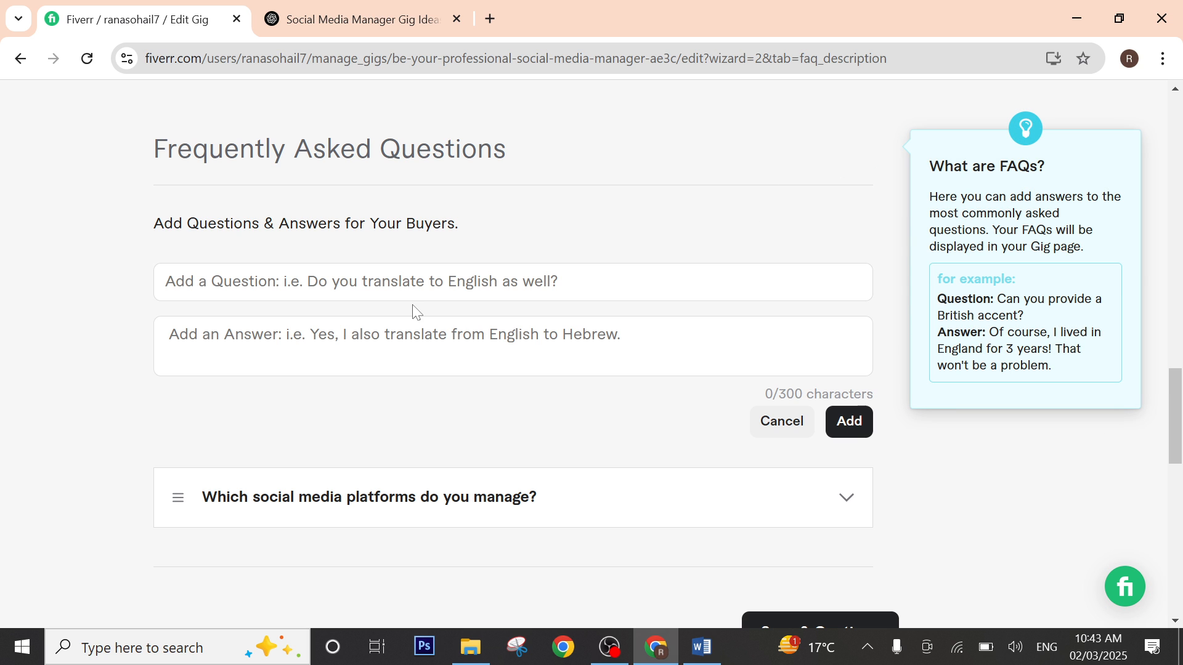
left_click(414, 290)
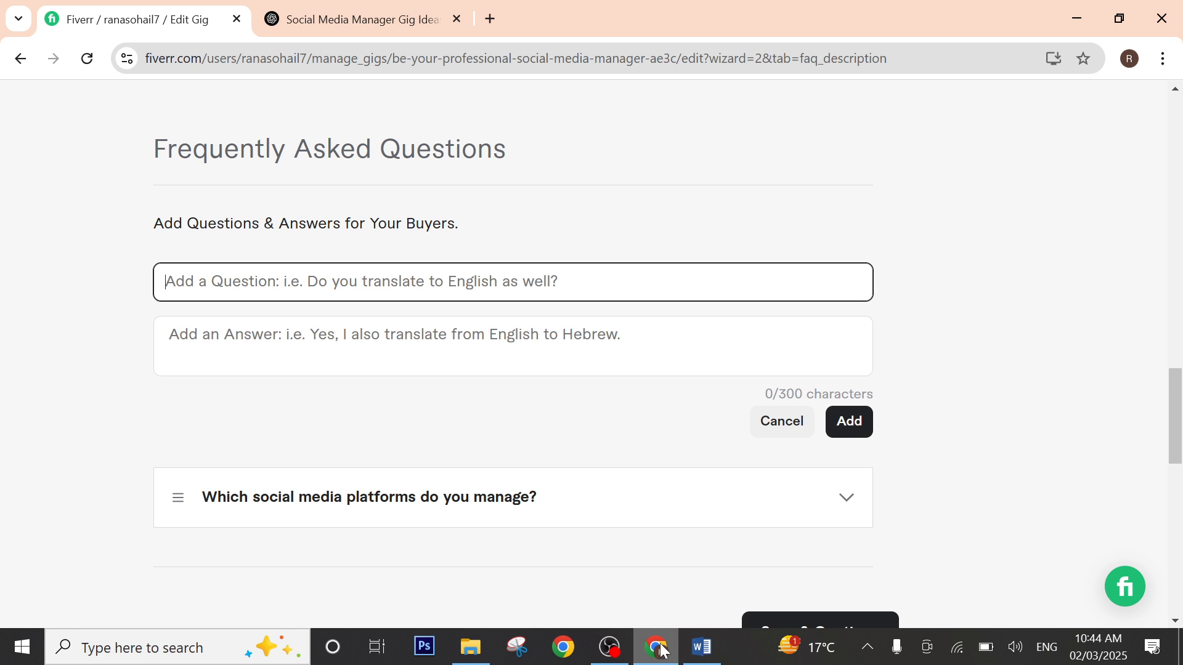
left_click(380, 19)
scroll(702, 308, "down", 3)
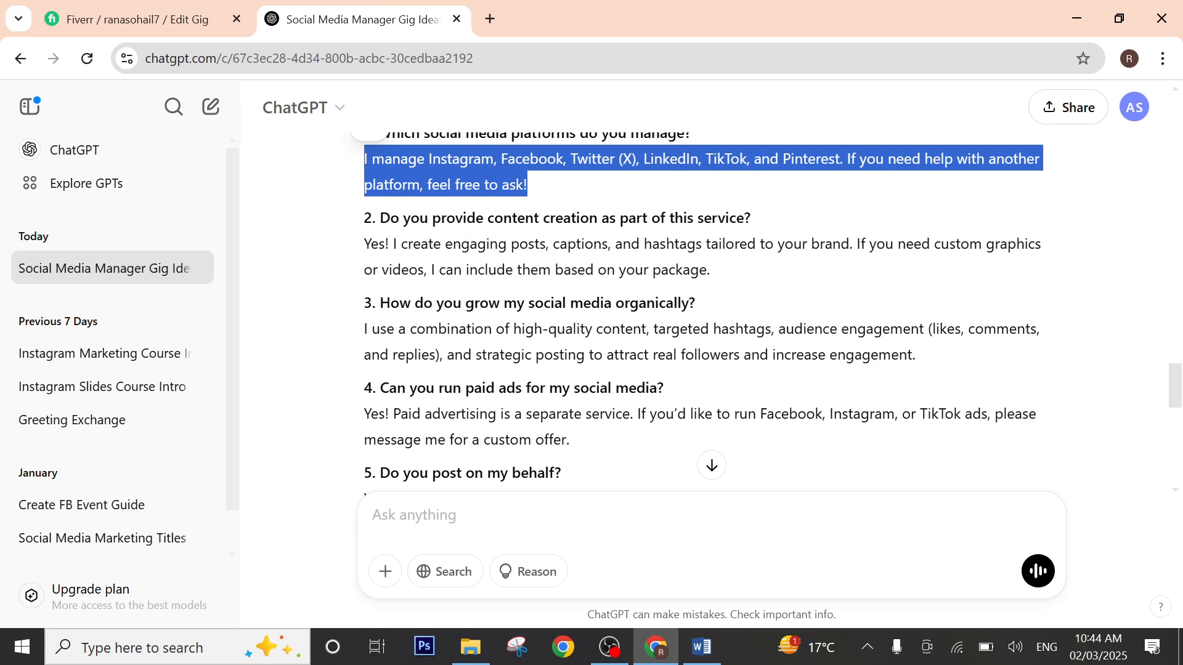
left_click_drag(380, 218, 762, 226)
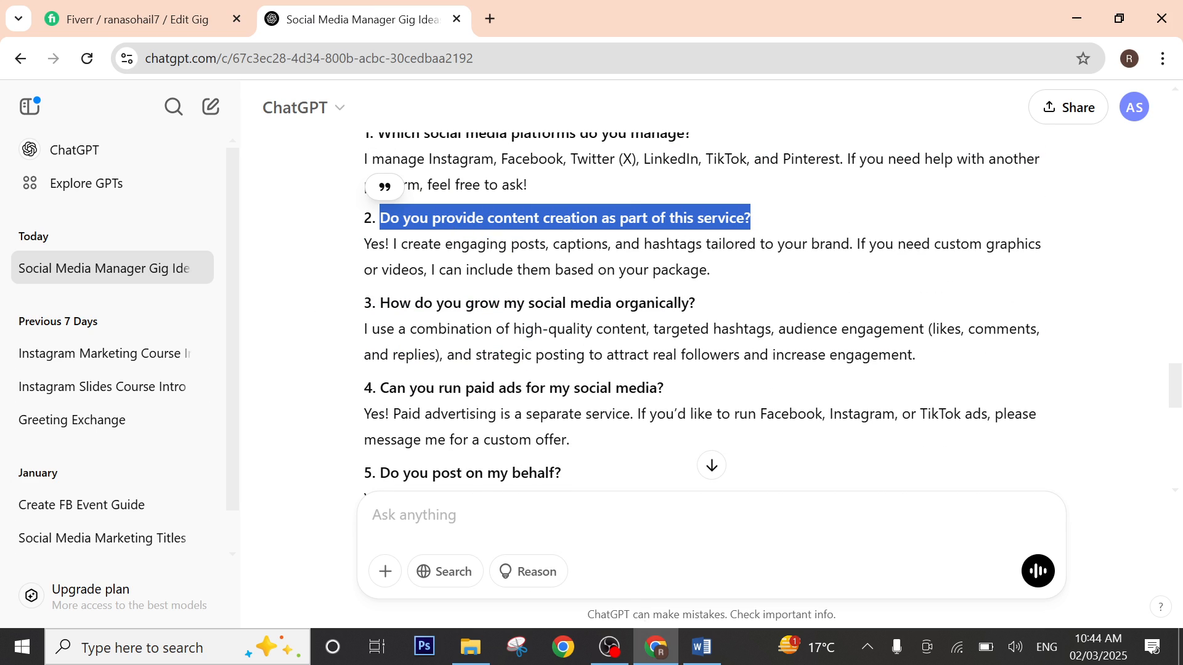
left_click(154, 9)
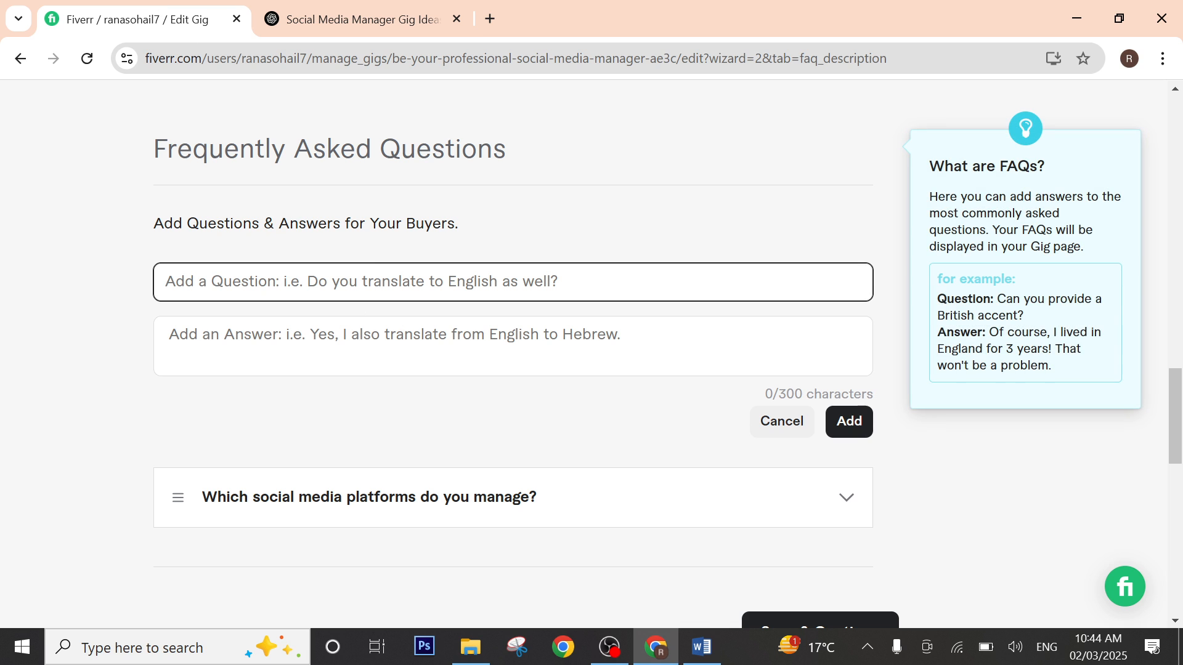
key("ctrl+v")
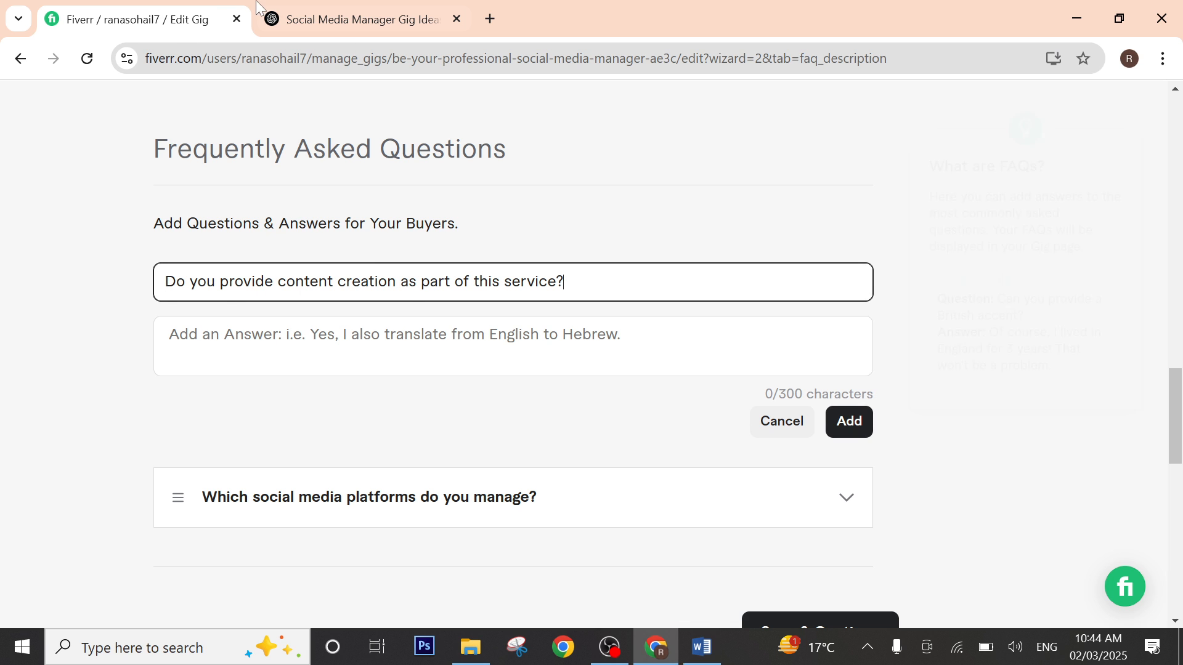
Step: Copy the content creation answer beginning "Yes! I create engaging posts" from ChatGPT into the second Fiverr FAQ's answer and add the entry
left_click(312, 20)
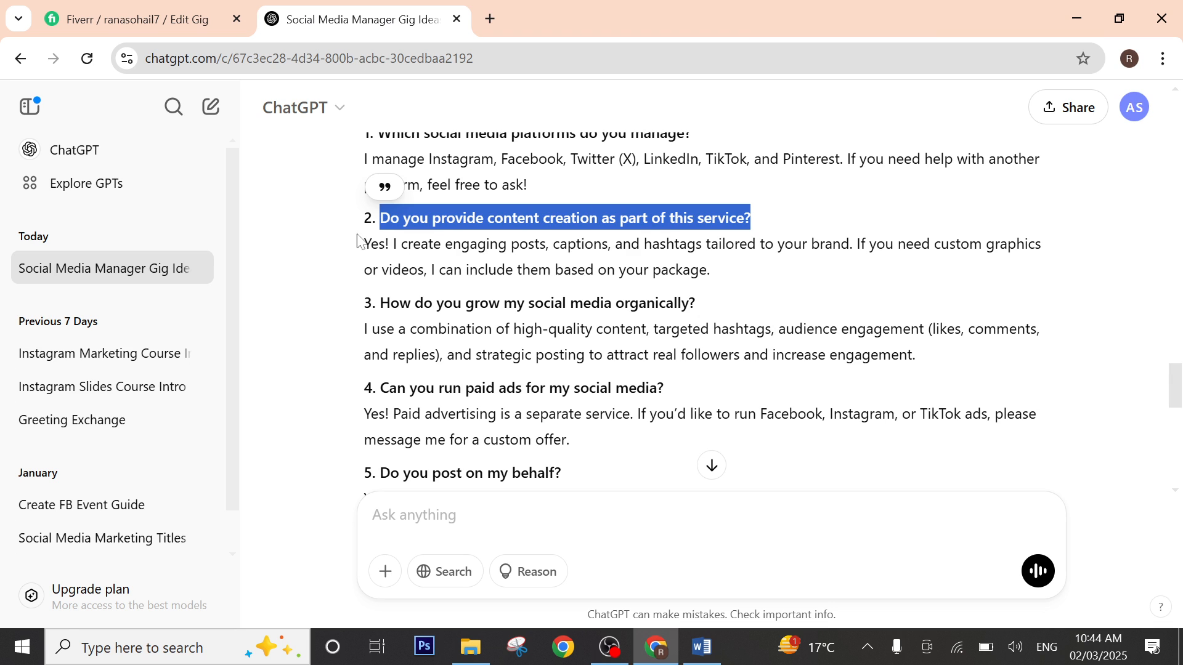
mouse_move(363, 244)
left_mouse_down()
mouse_move(498, 265)
mouse_move(708, 269)
mouse_move(364, 244)
left_mouse_up()
key("ctrl+c")
left_click(177, 9)
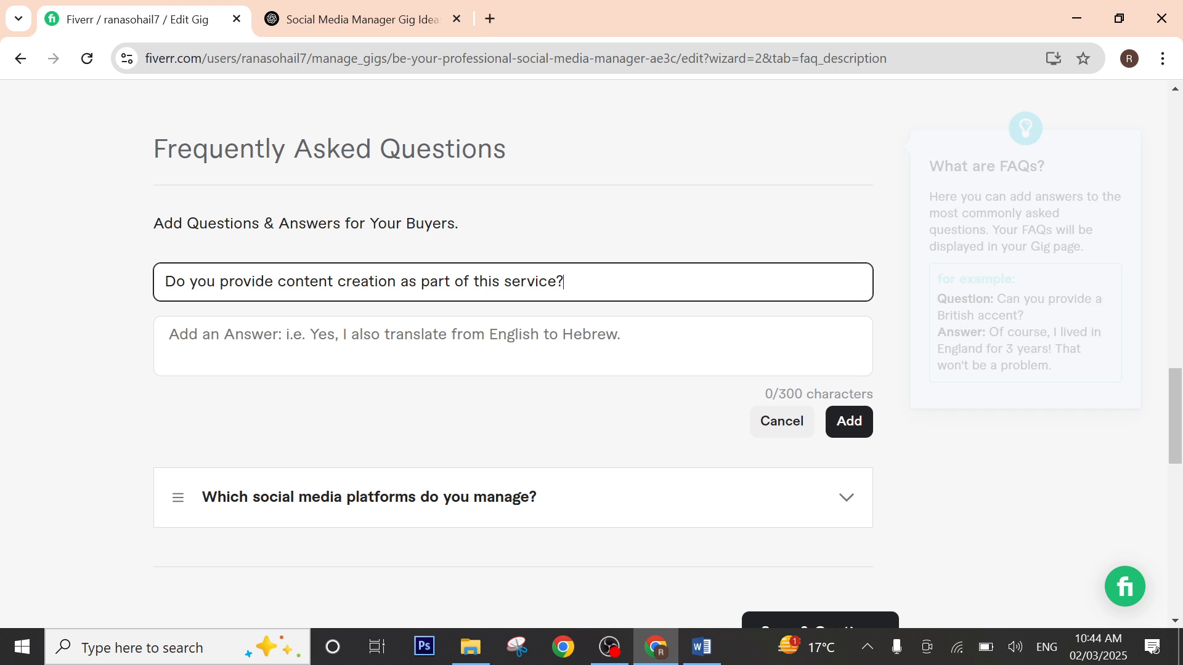
left_click(545, 335)
key("ctrl+v")
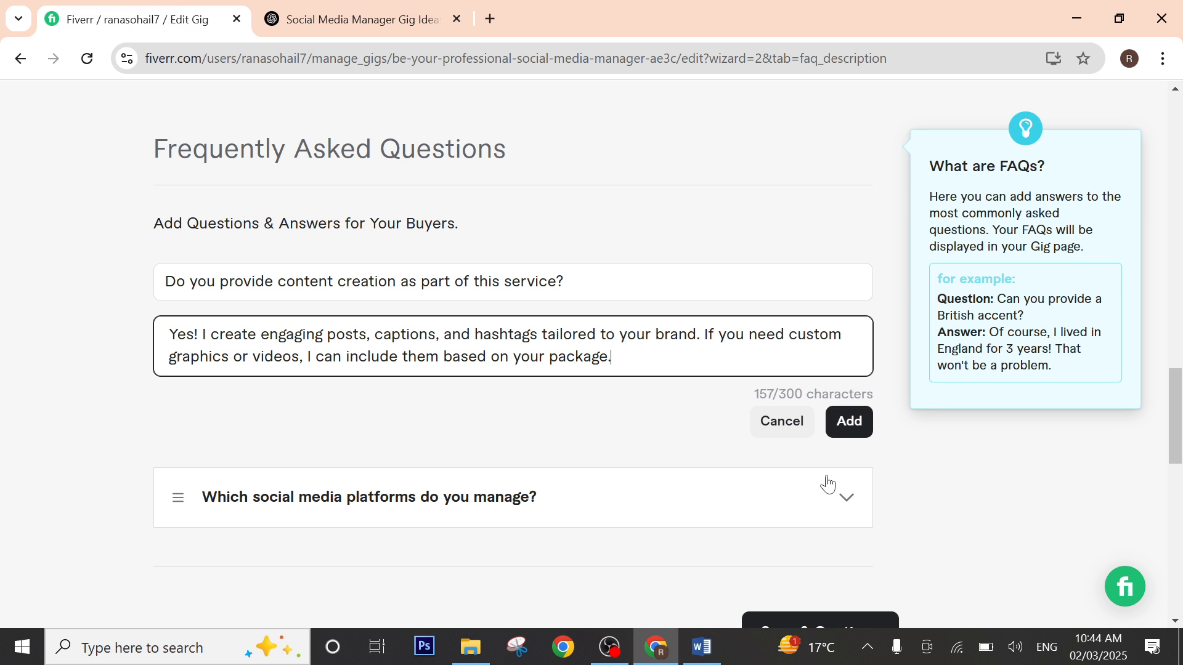
left_click(848, 422)
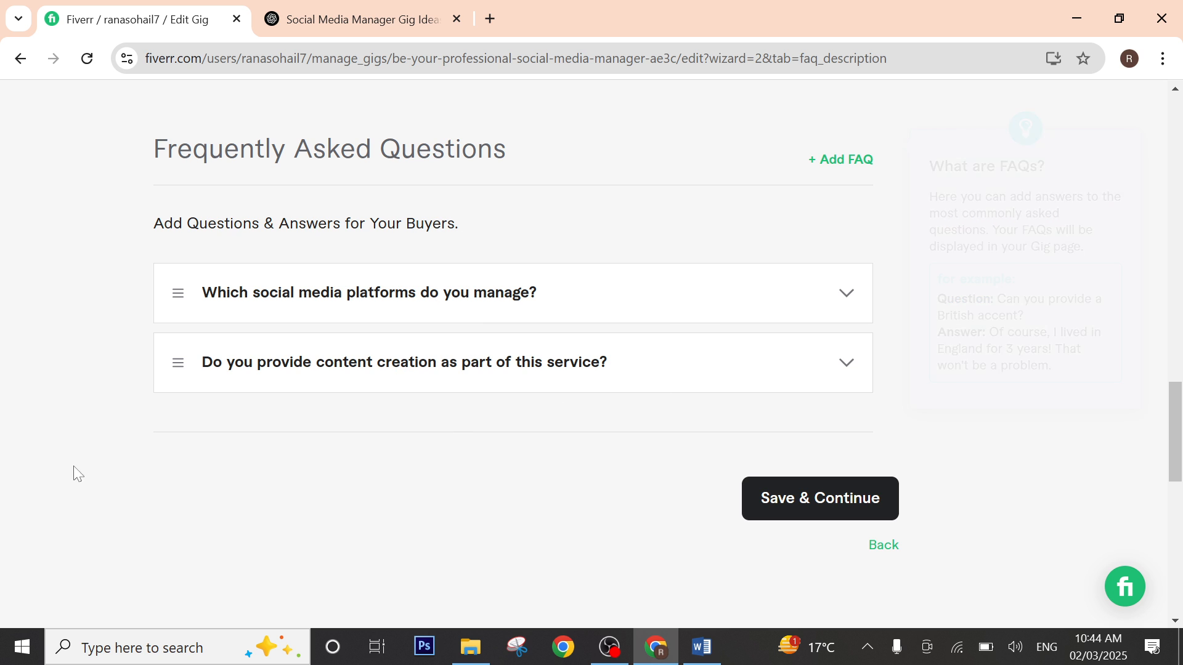
Step: Save the gig's description and FAQ, continue to Requirements, and open a new question for buyers
left_click(810, 517)
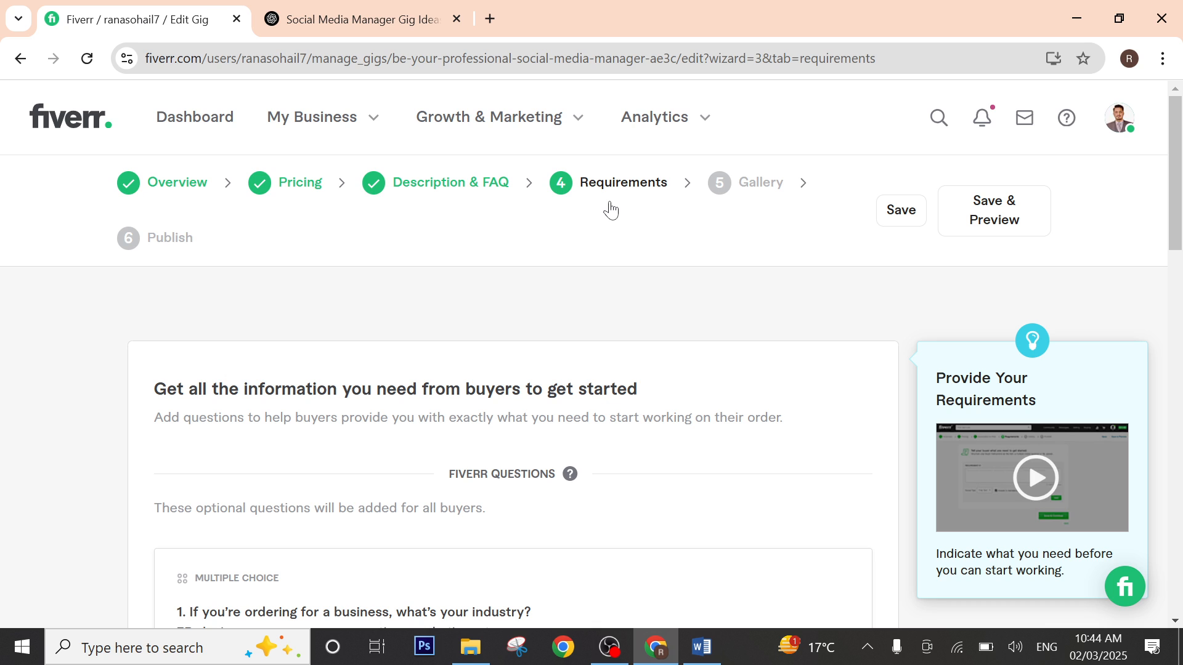
scroll(437, 290, "down", 6)
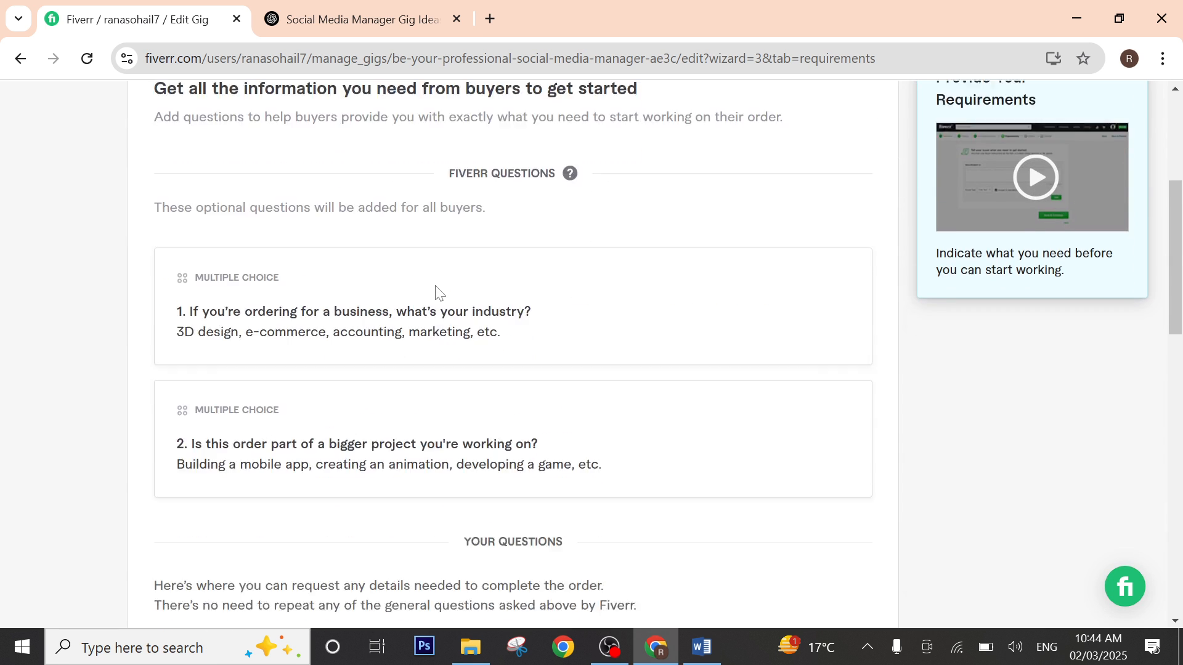
scroll(344, 346, "down", 4)
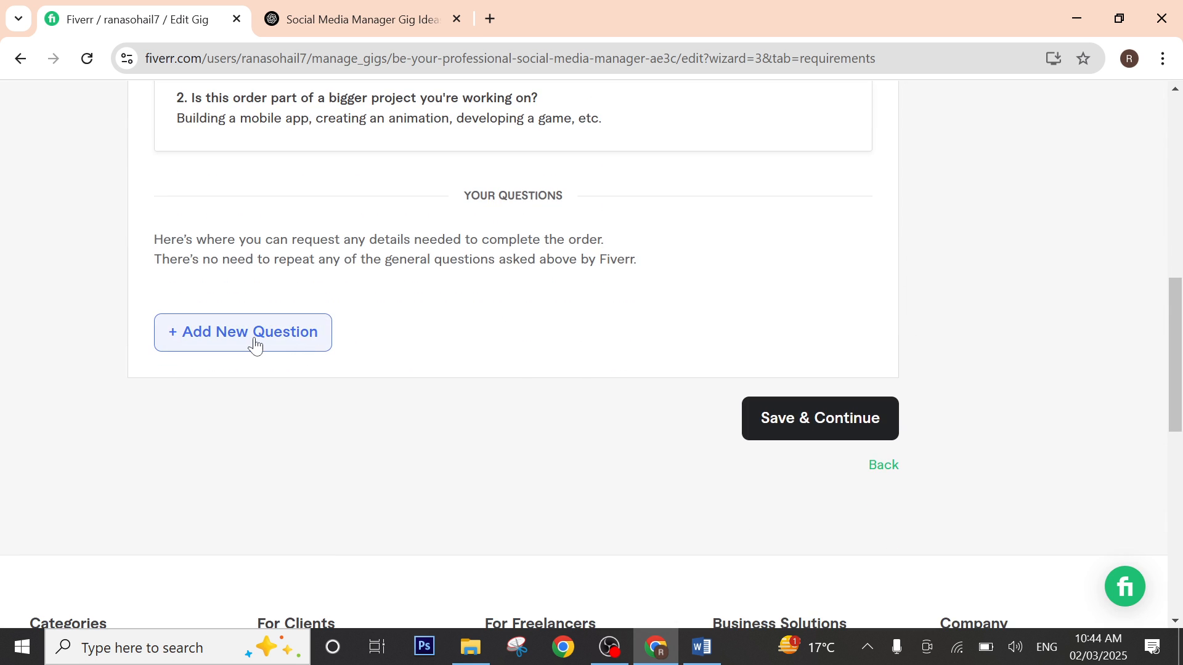
left_click(257, 343)
left_click(192, 374)
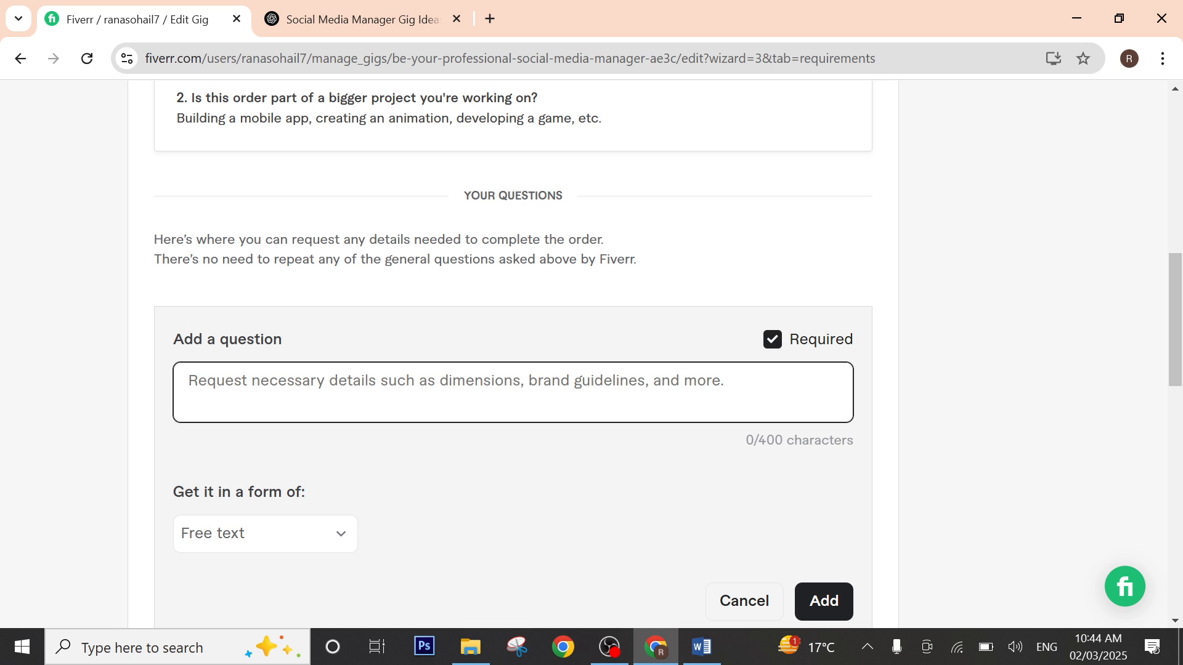
Step: Enter "Please Contact me before placing order" as the text of the new required buyer question
type("Kin")
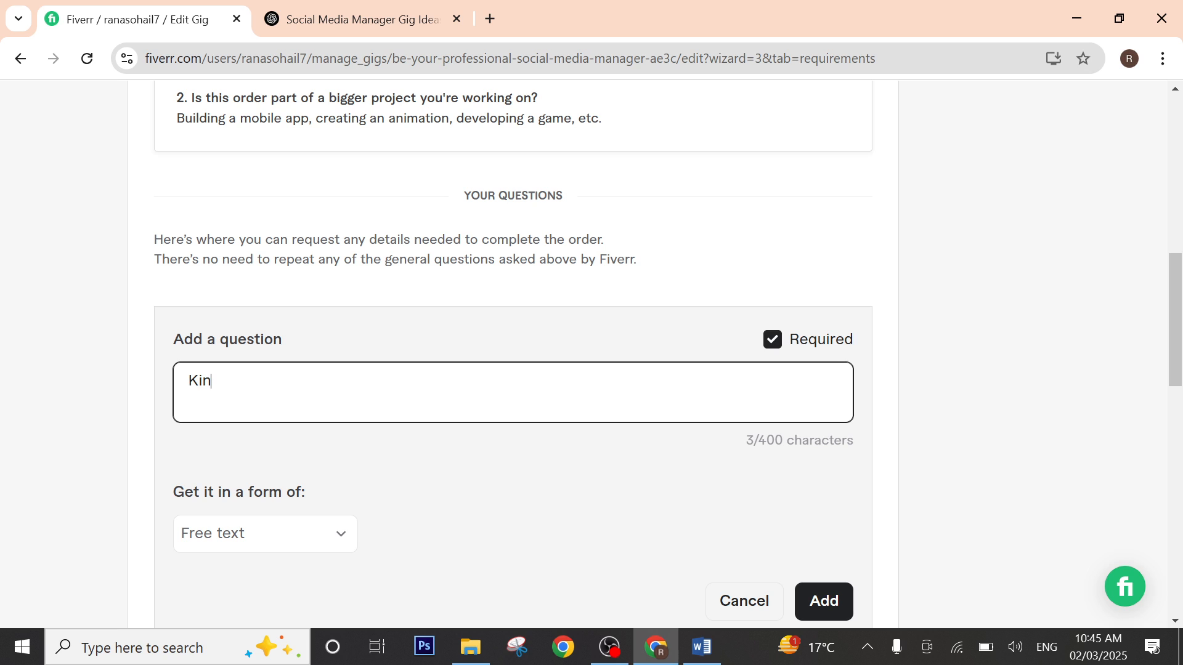
key("BackSpace")
key("BackSpace")
key("BackSpace")
type("Please Contact")
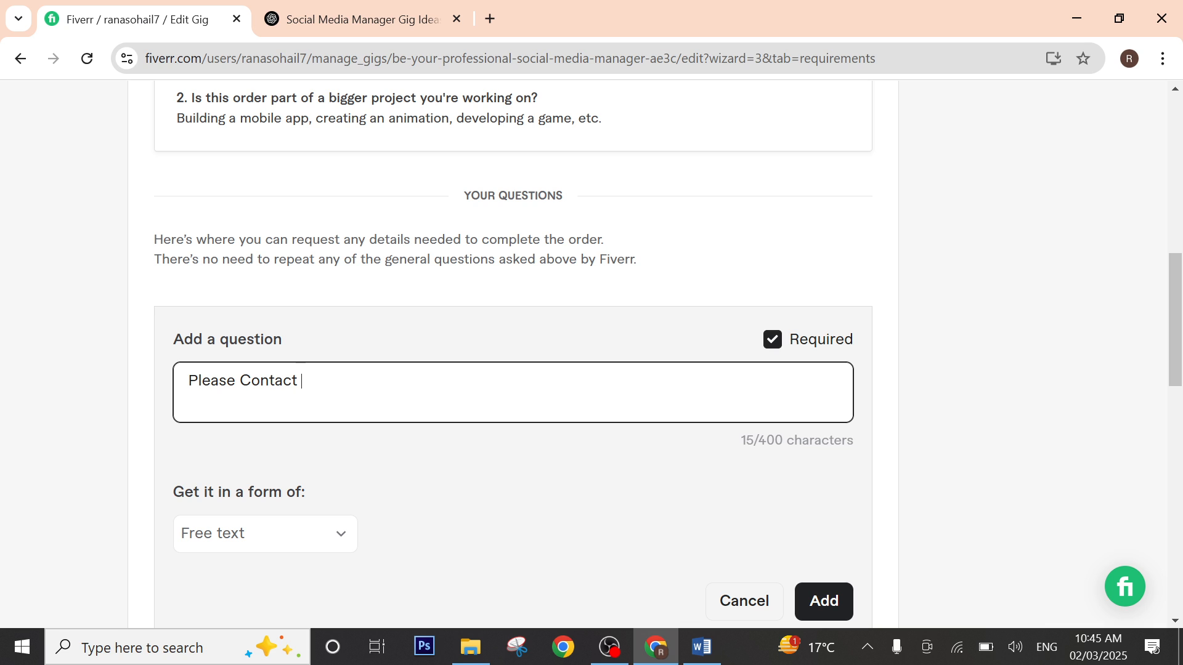
type("me before pl")
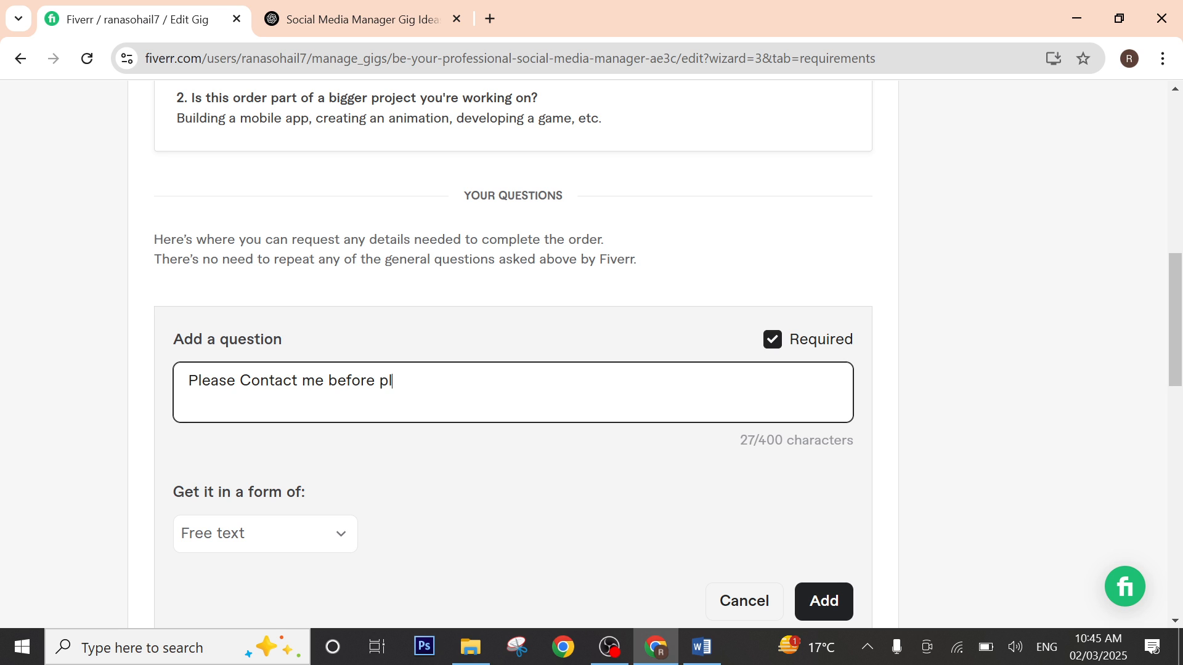
type("acing")
key("BackSpace")
key("BackSpace")
type("g order")
left_click(401, 17)
left_click(570, 519)
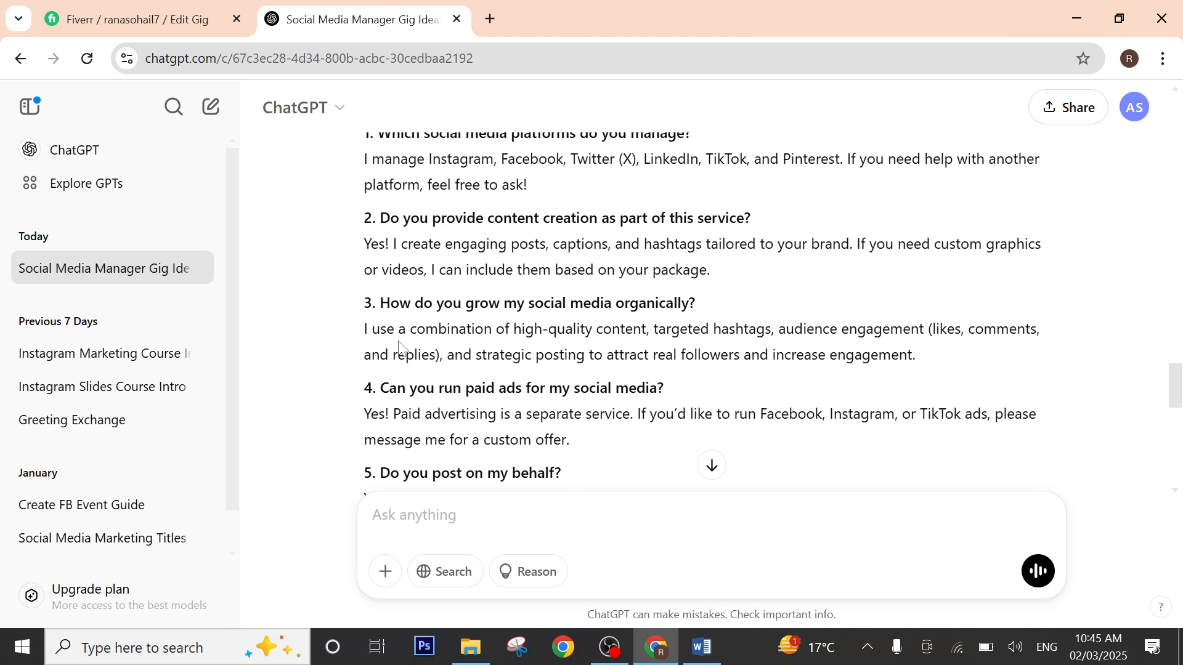
left_click(210, 7)
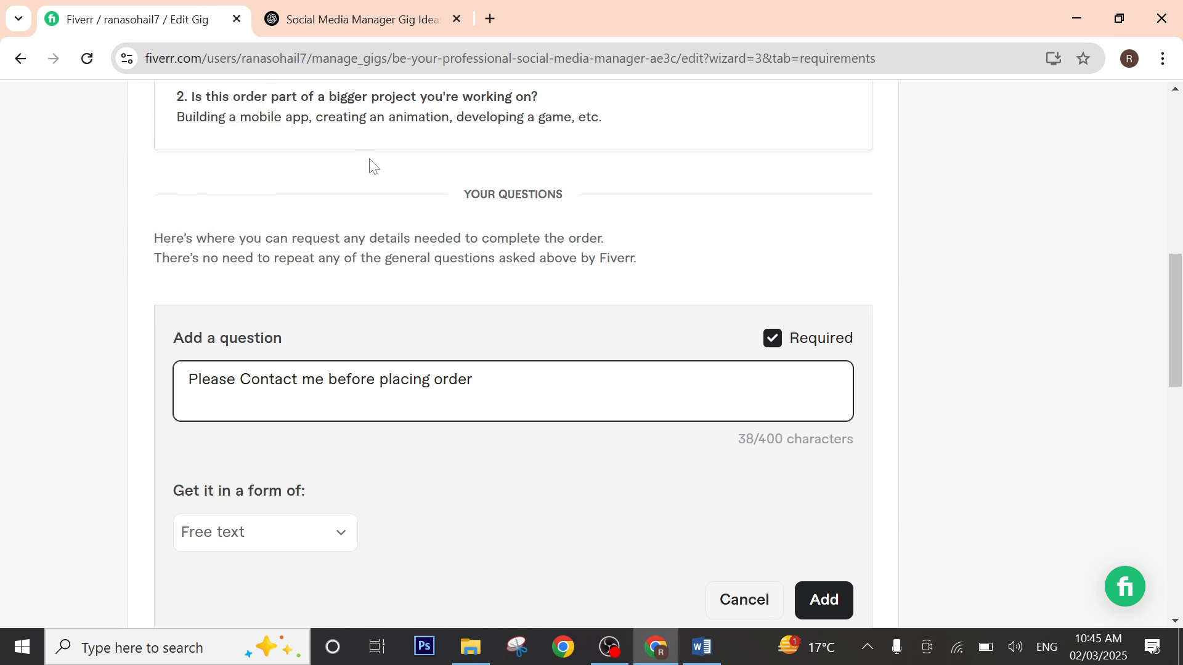
Step: Add the required buyer question with Free text as its answer form, then save the requirements and continue to the Gallery
scroll(382, 176, "down", 6)
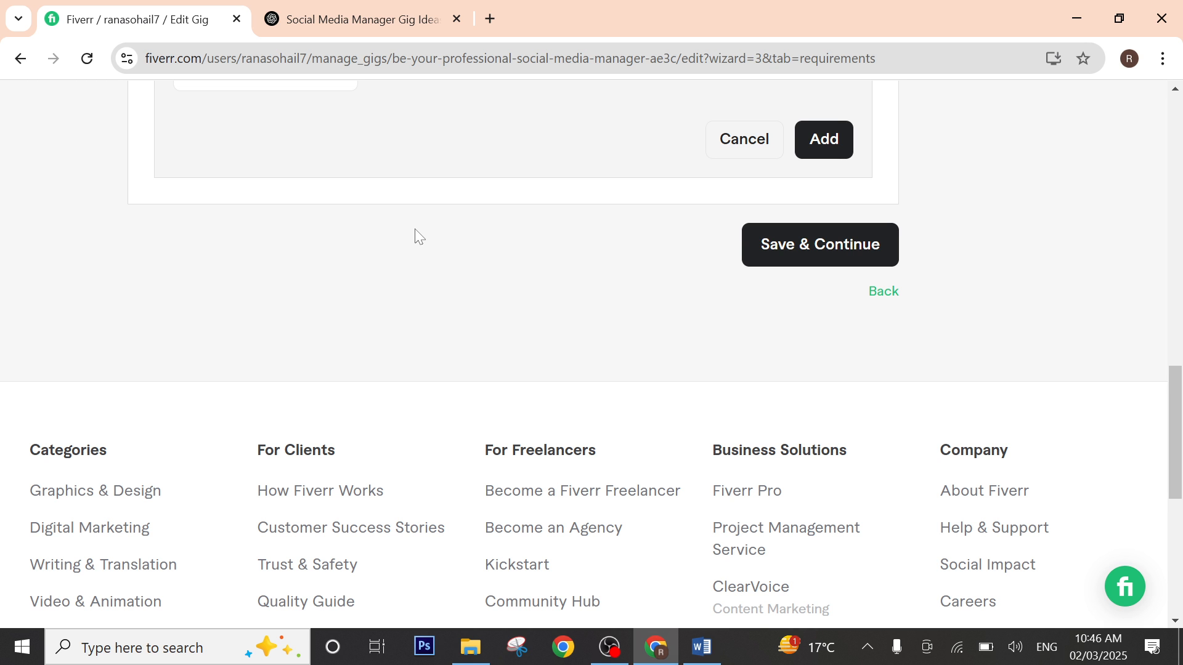
scroll(447, 211, "up", 3)
scroll(536, 264, "down", 2)
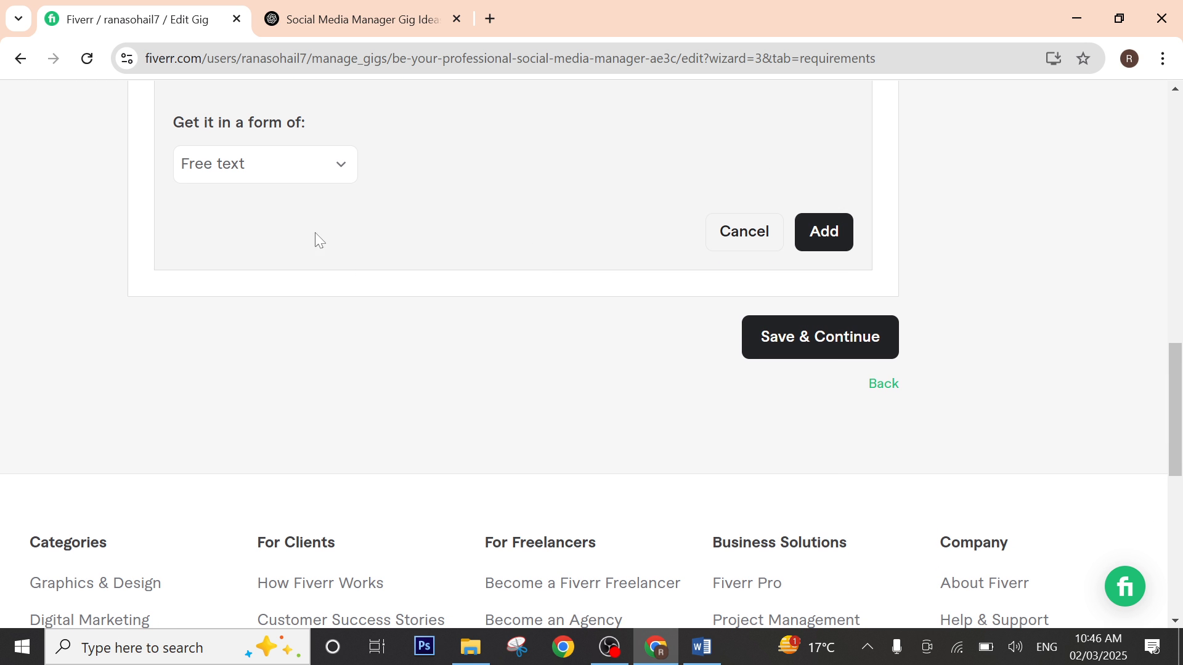
left_click(330, 162)
left_click(311, 223)
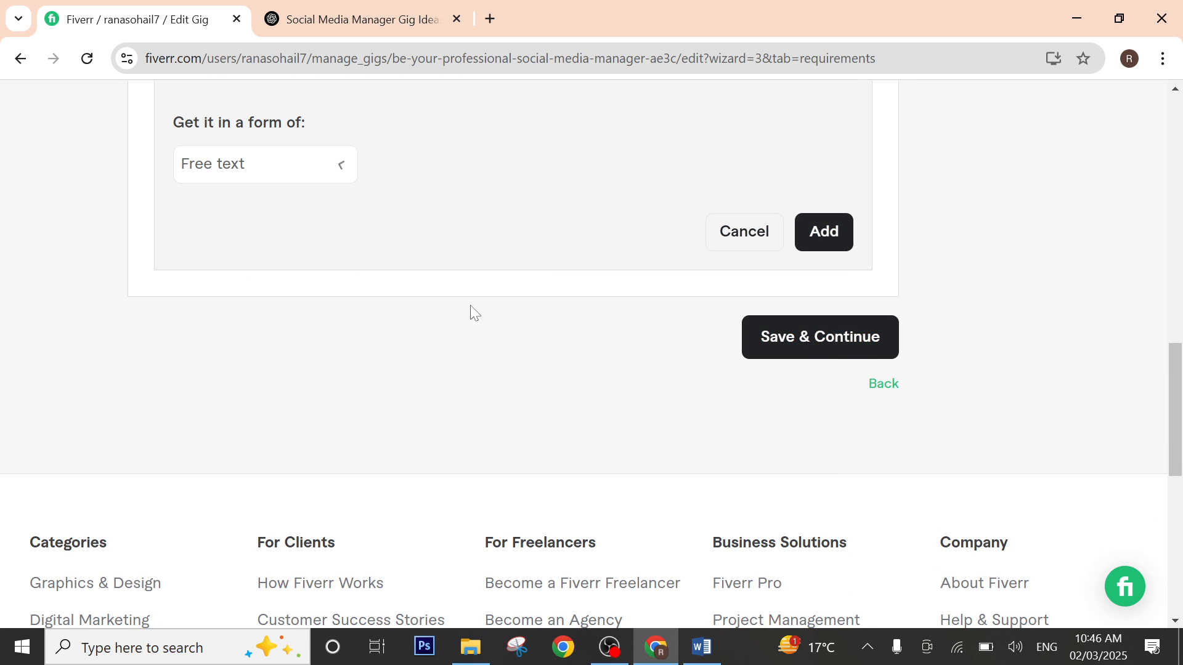
left_click(851, 229)
scroll(771, 198, "up", 2)
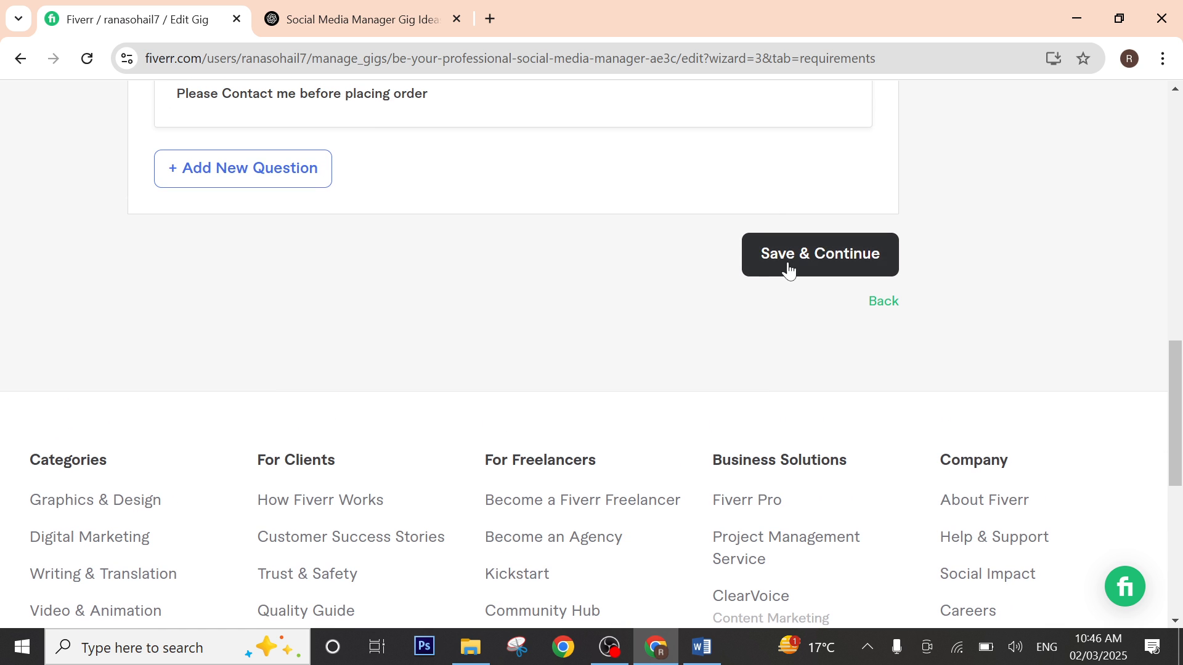
left_click(789, 271)
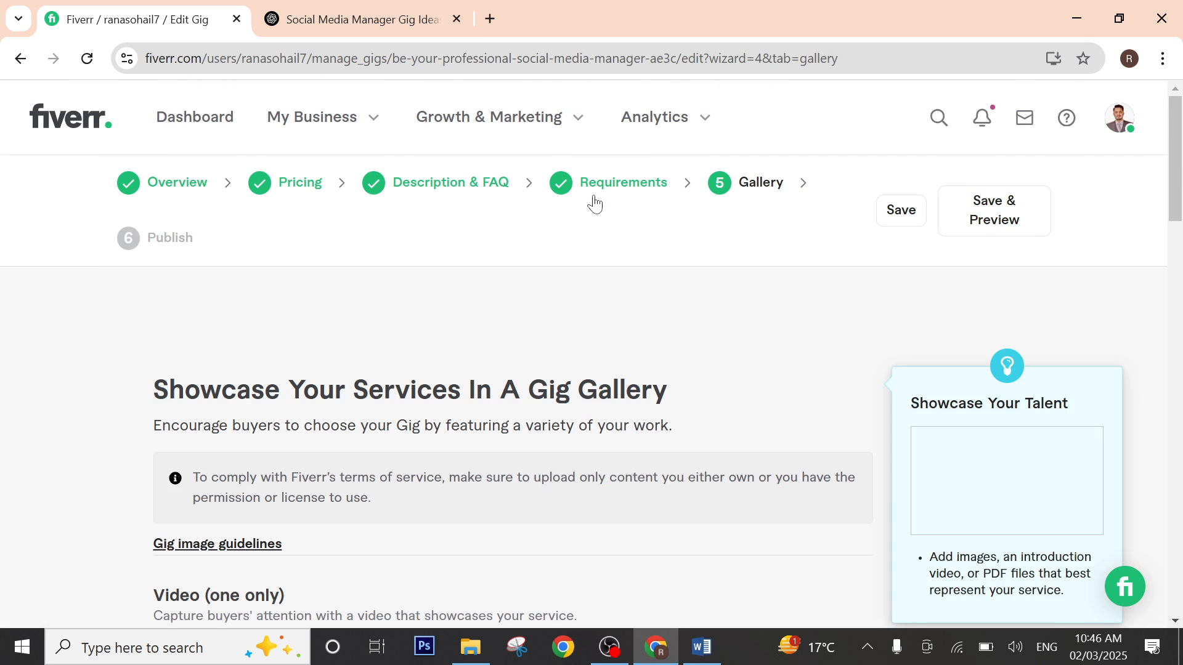
Step: Go through the gallery's video and image upload sections, and open canva.com in a Chrome window under the other profile
scroll(435, 317, "down", 7)
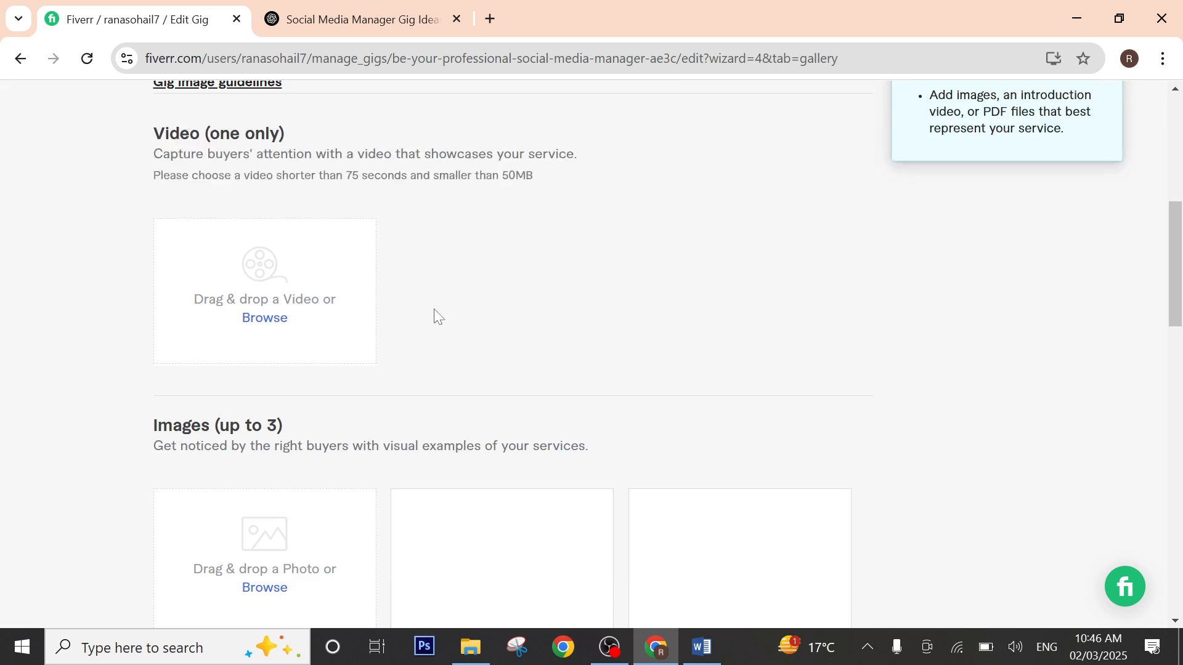
scroll(435, 317, "down", 2)
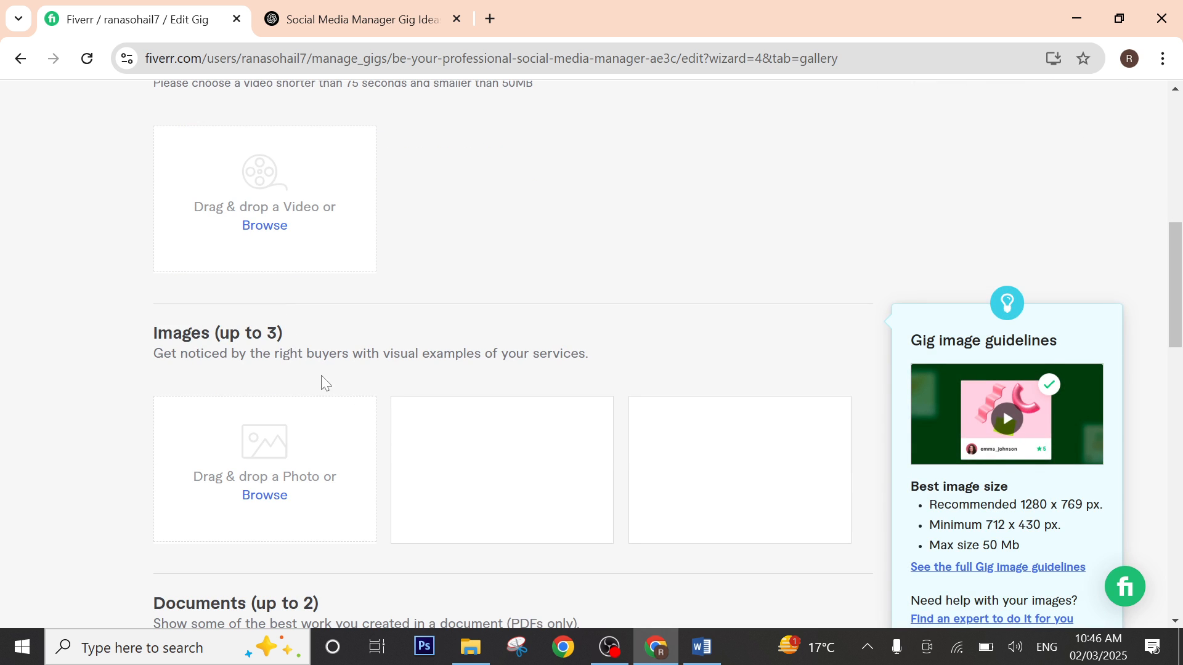
scroll(324, 383, "down", 2)
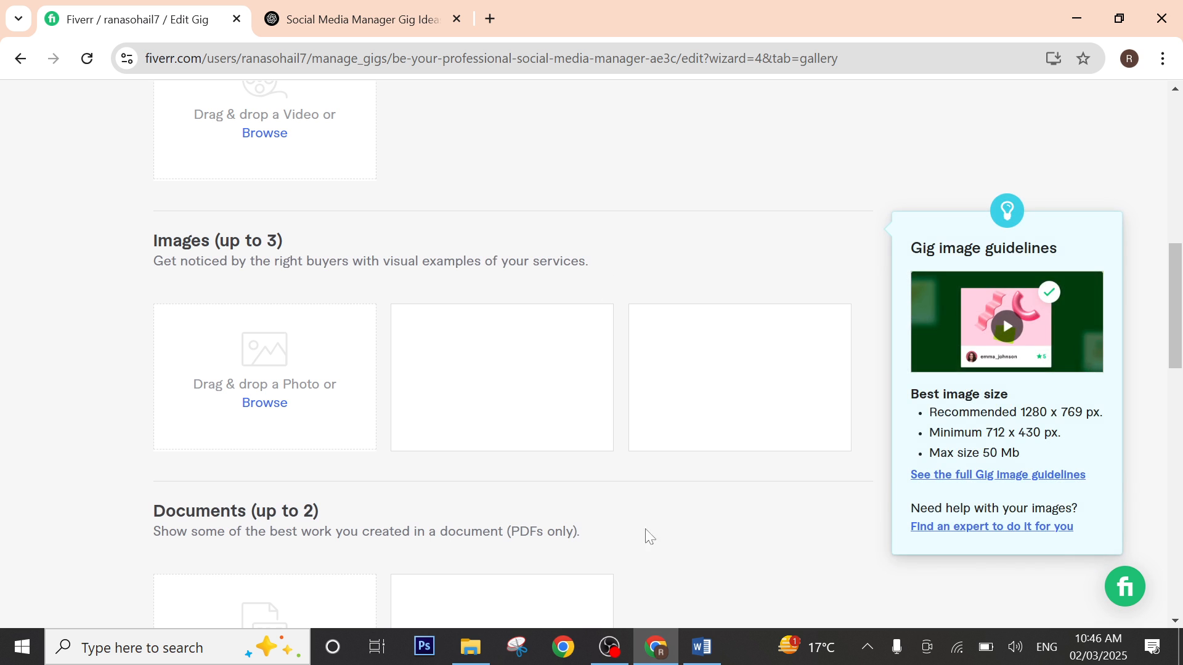
left_click(562, 647)
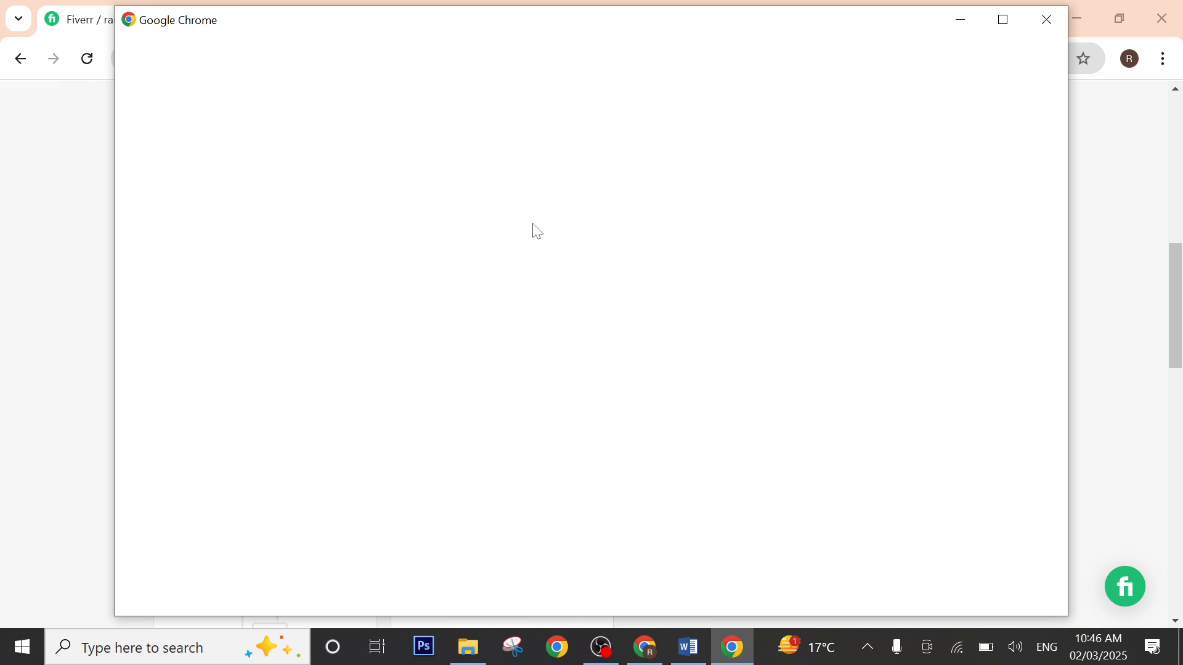
left_click(487, 277)
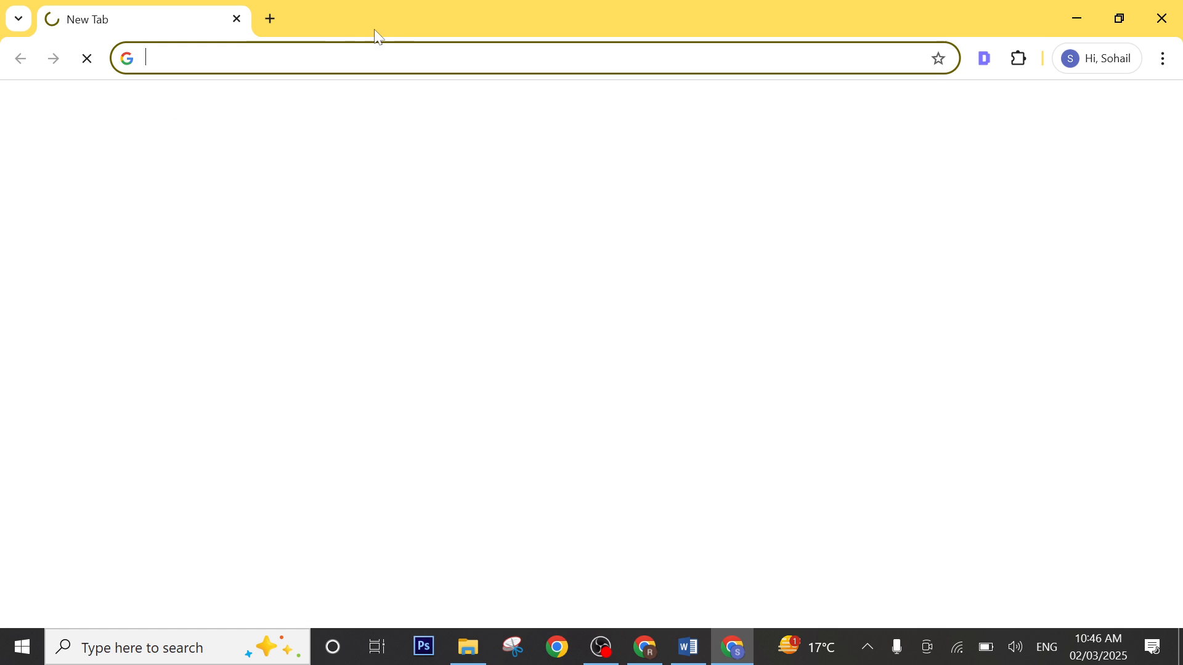
left_click(270, 18)
left_click(236, 19)
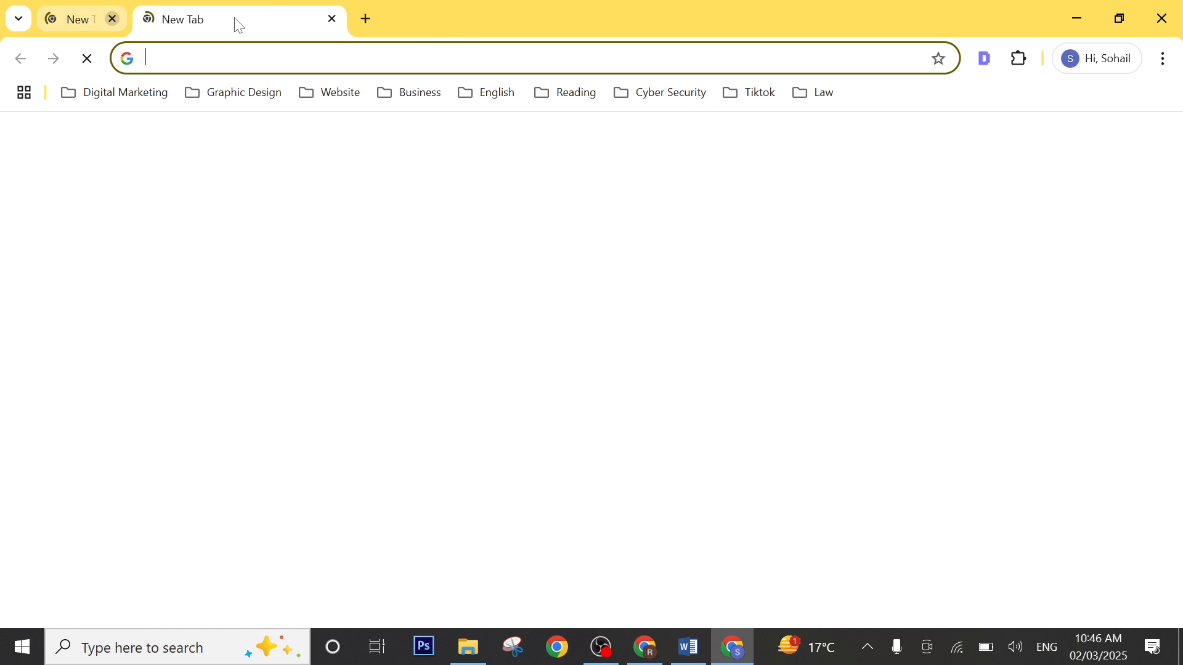
type("canva.com")
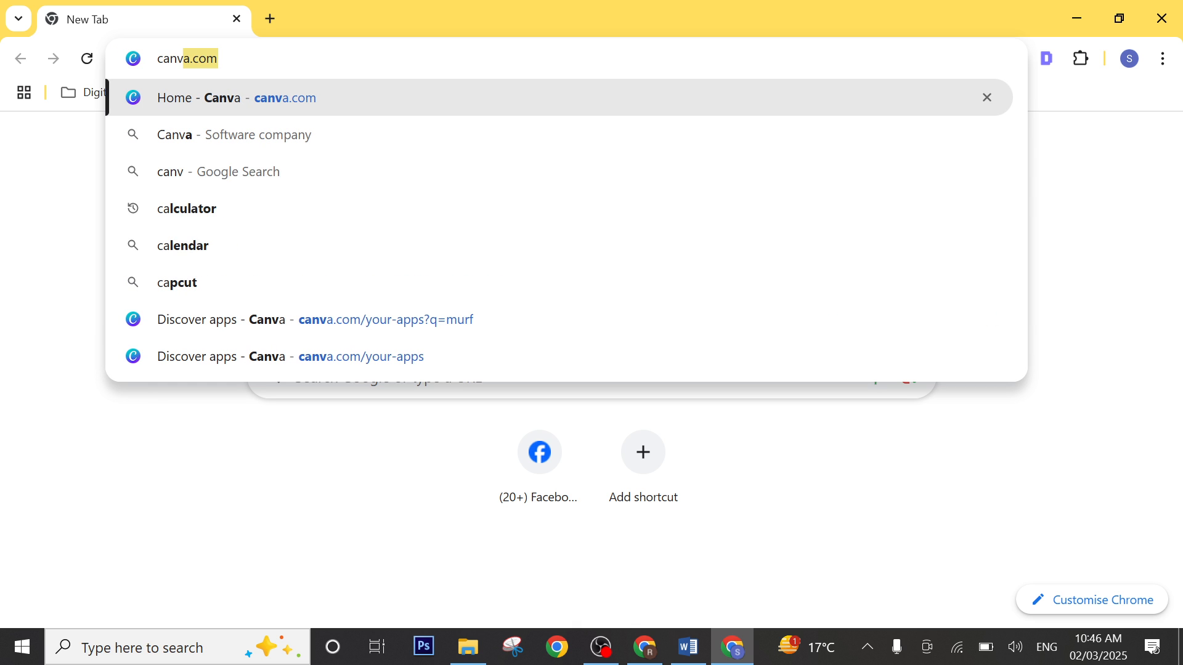
left_click(267, 102)
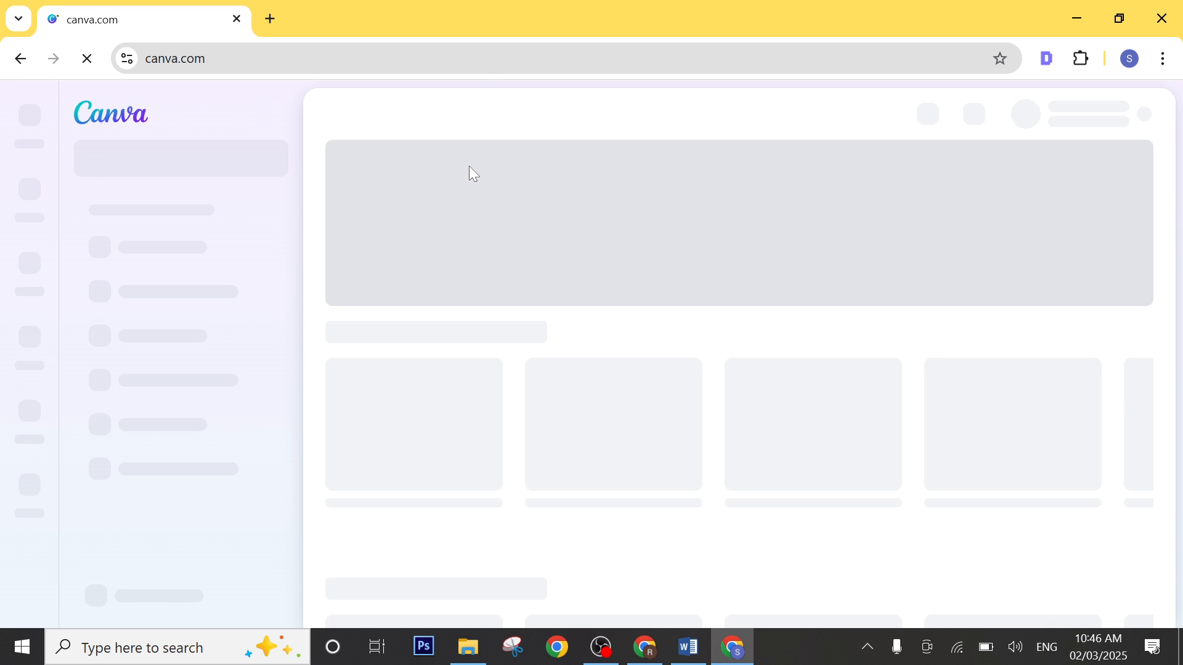
Step: Search Google for "fiverr gig size" in a new browser tab
left_click(271, 18)
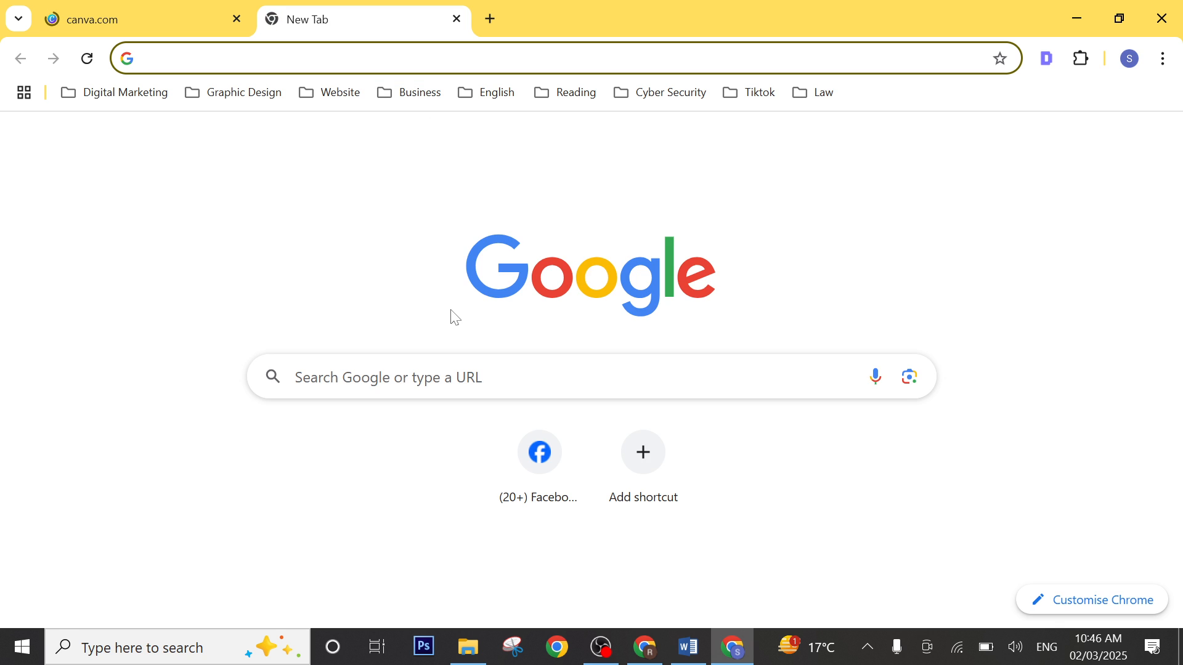
left_click(469, 377)
type("fiv")
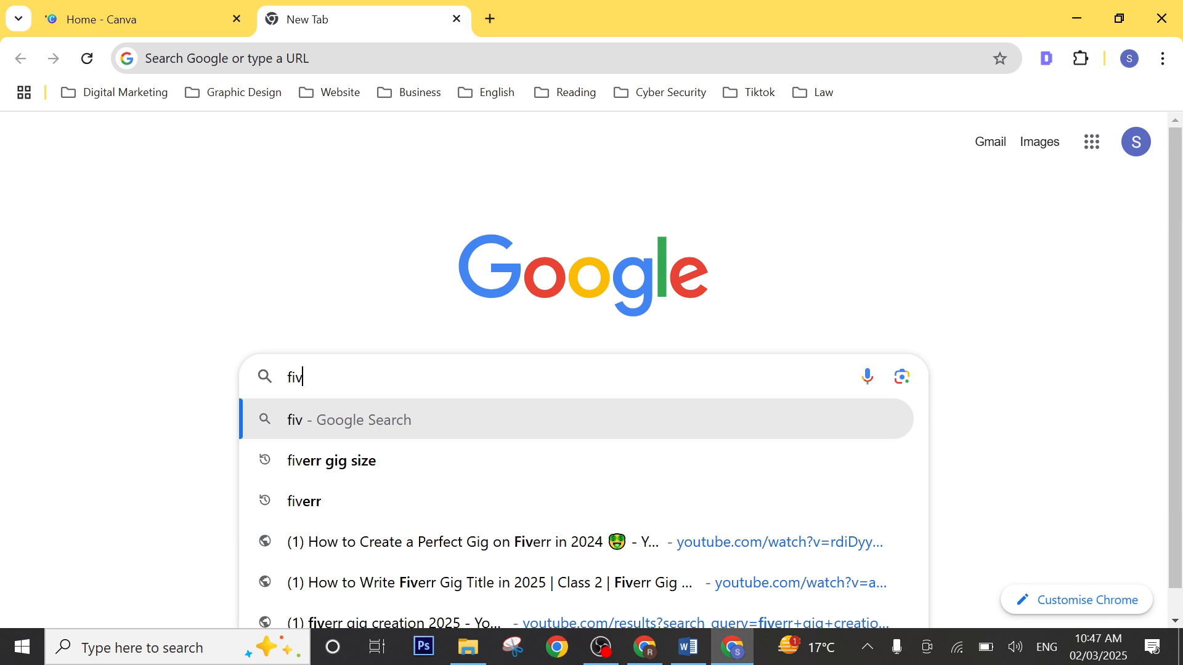
type("err")
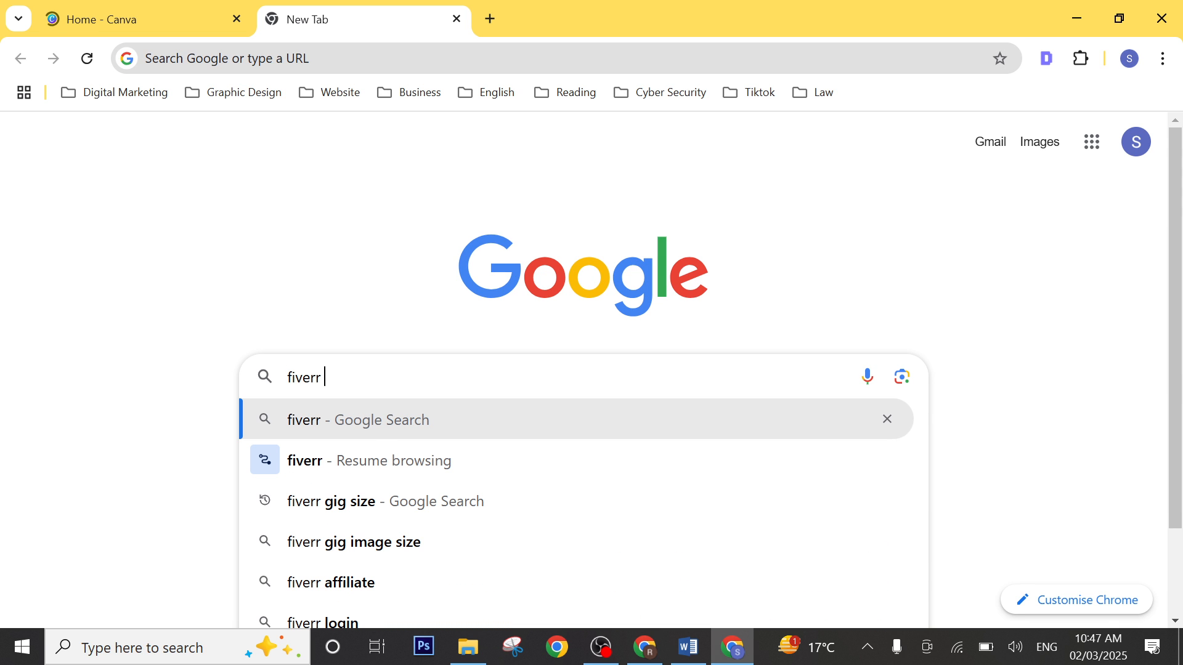
left_click(446, 501)
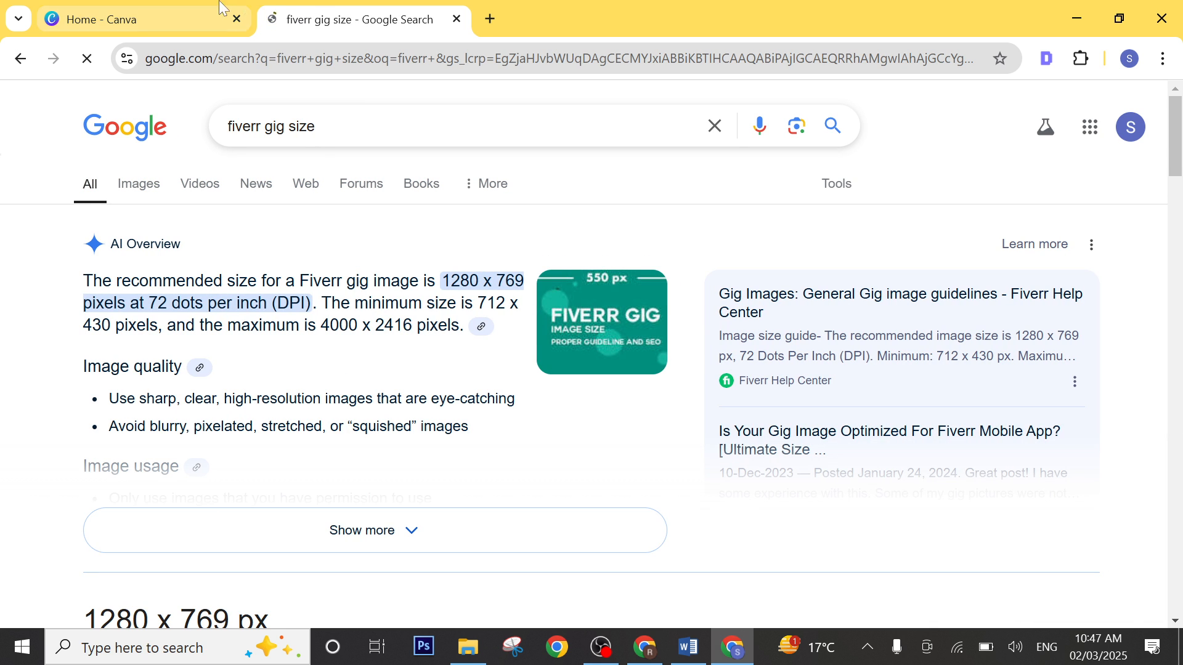
Step: Create a new custom-size Canva design 1280 px wide and 769 px high, following the recommended gig image size on Google
left_click(197, 14)
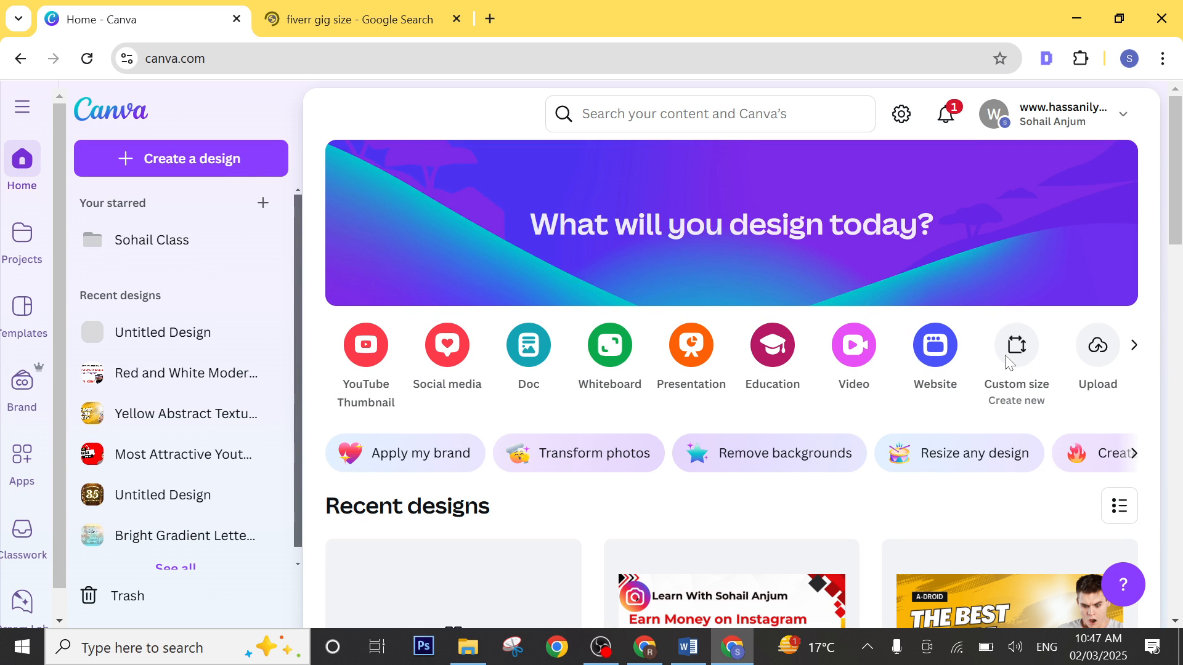
left_click(1017, 345)
left_click(370, 14)
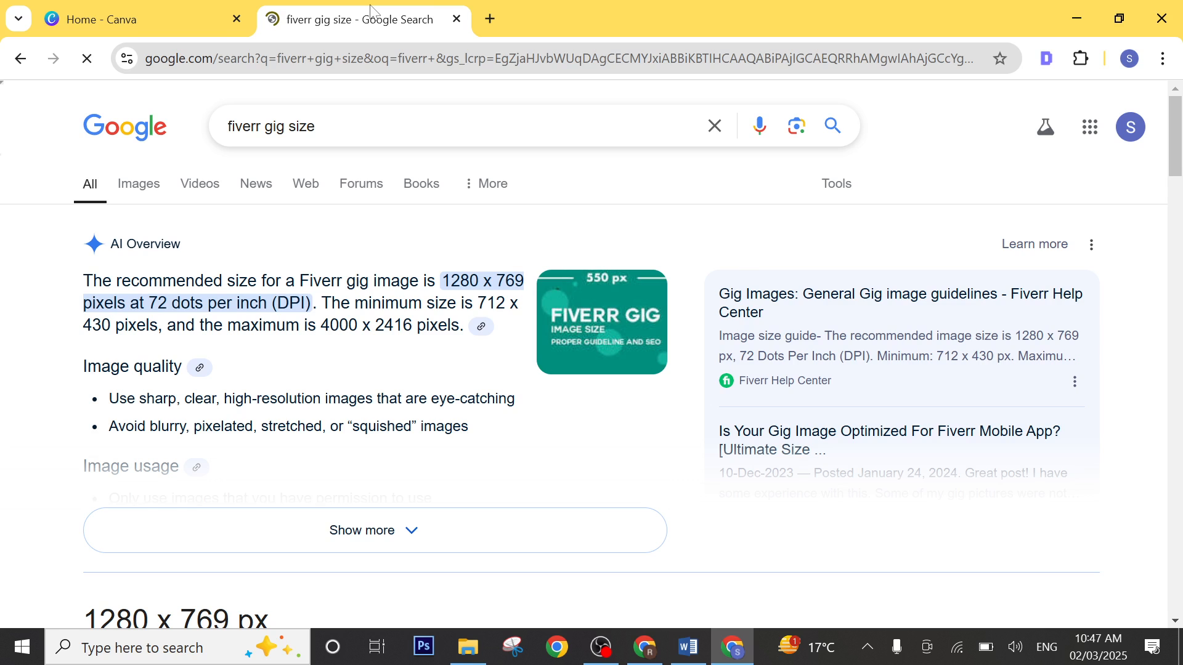
left_click(182, 31)
type("1")
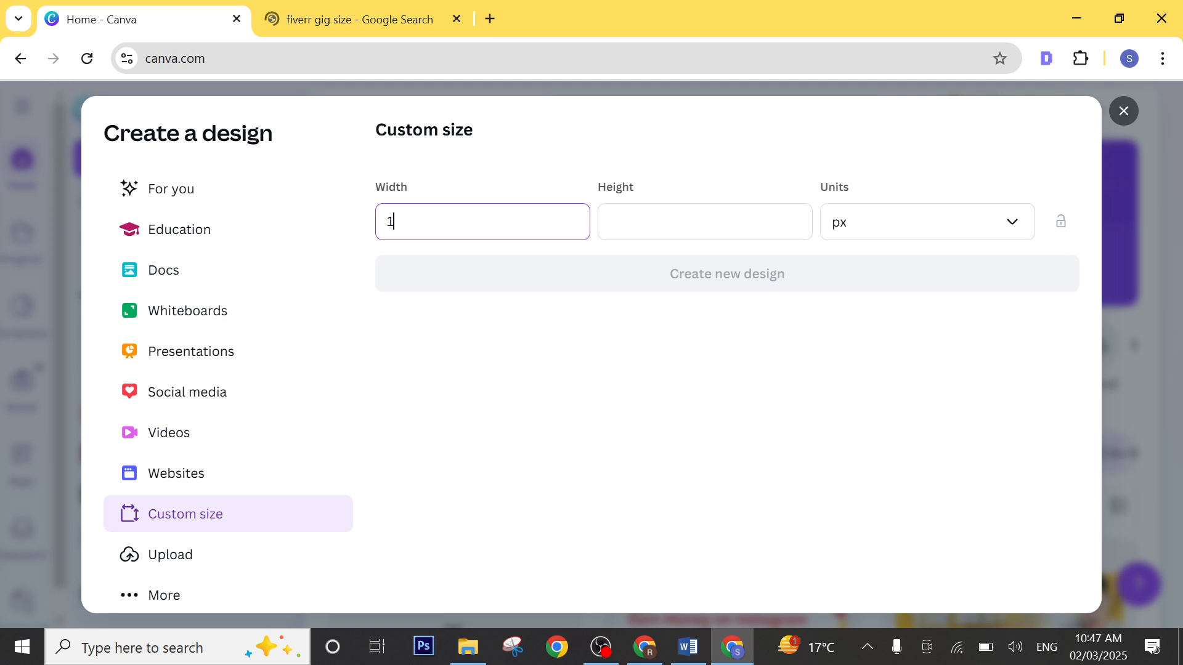
type("280")
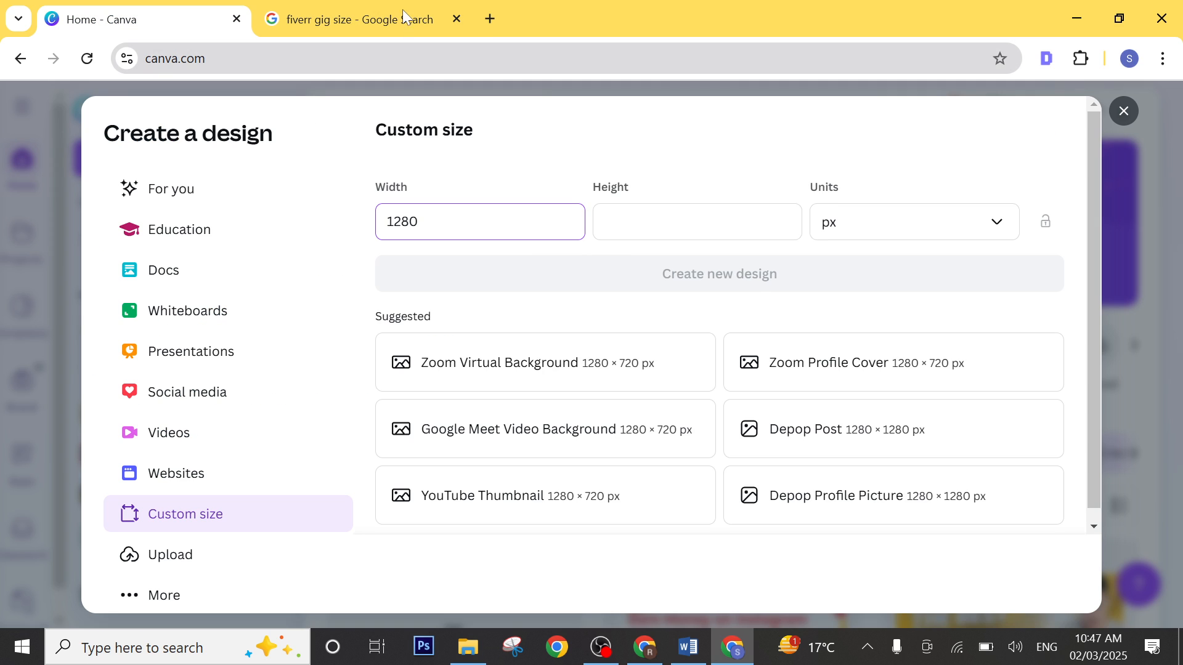
key("ctrl+Tab")
left_click(111, 9)
left_click(697, 222)
type("769")
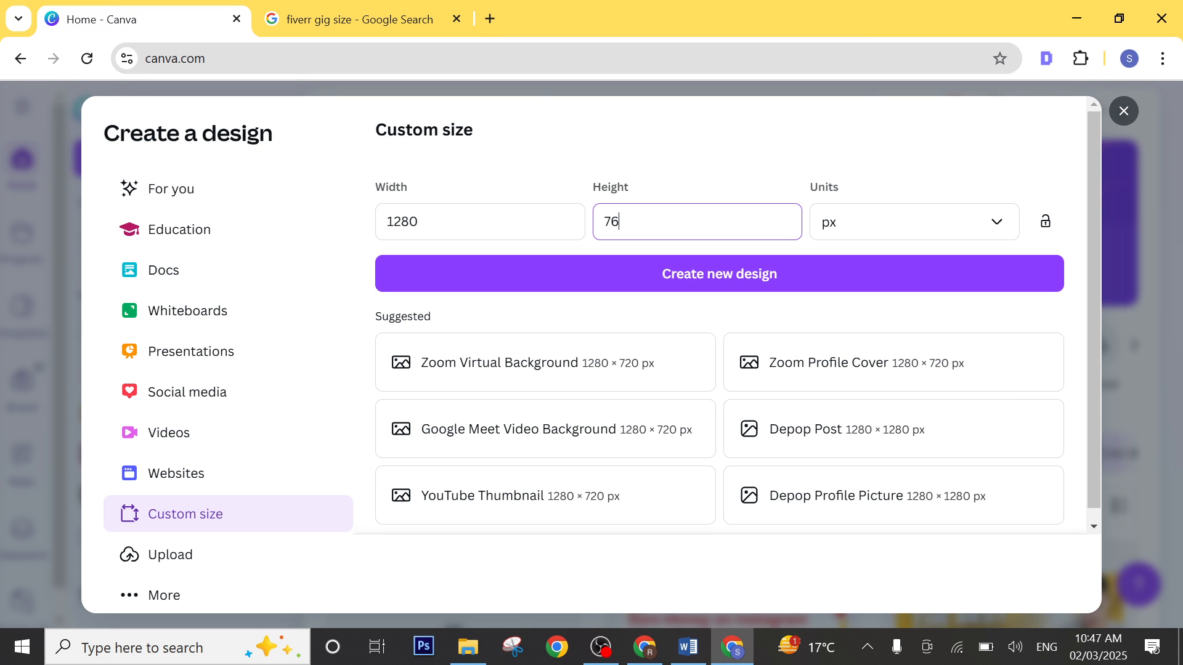
left_click(918, 277)
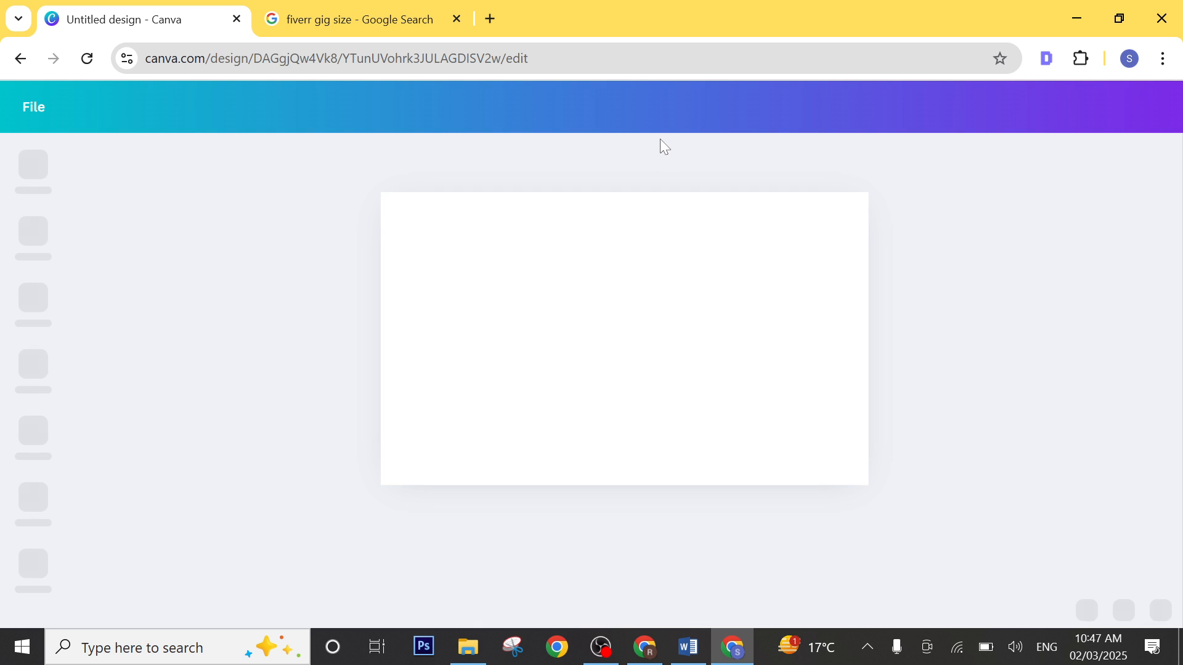
Step: Recheck the recommended gig image size on Google, and dismiss the template suggestions in the blank Canva design
left_click(368, 32)
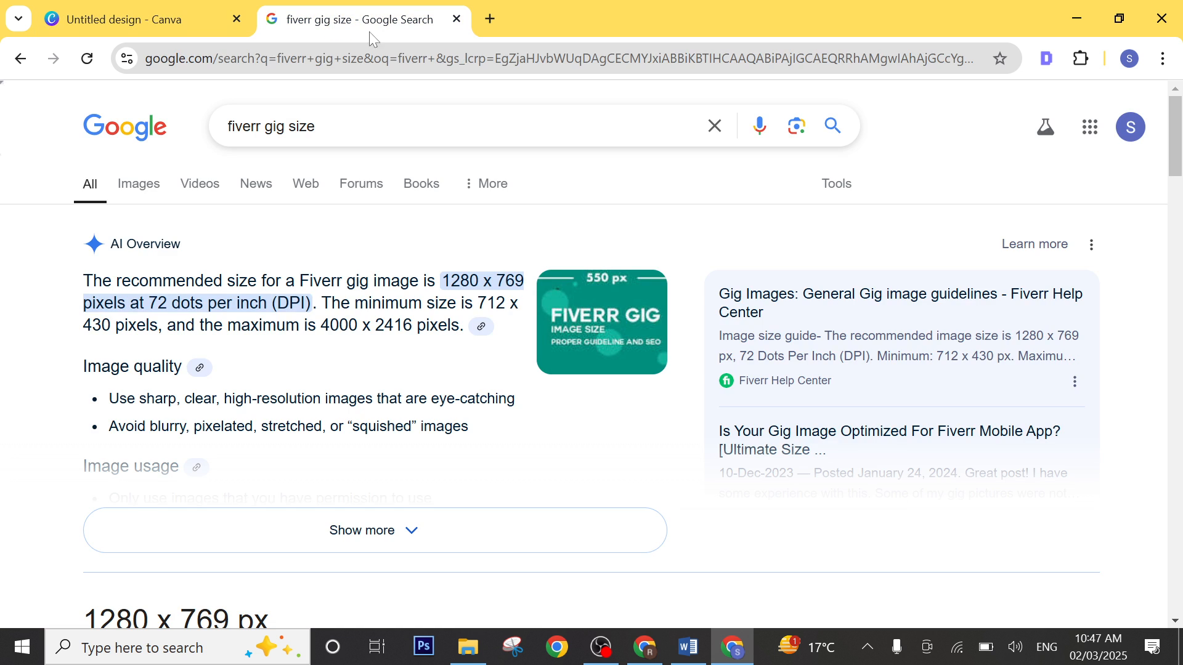
left_click(126, 19)
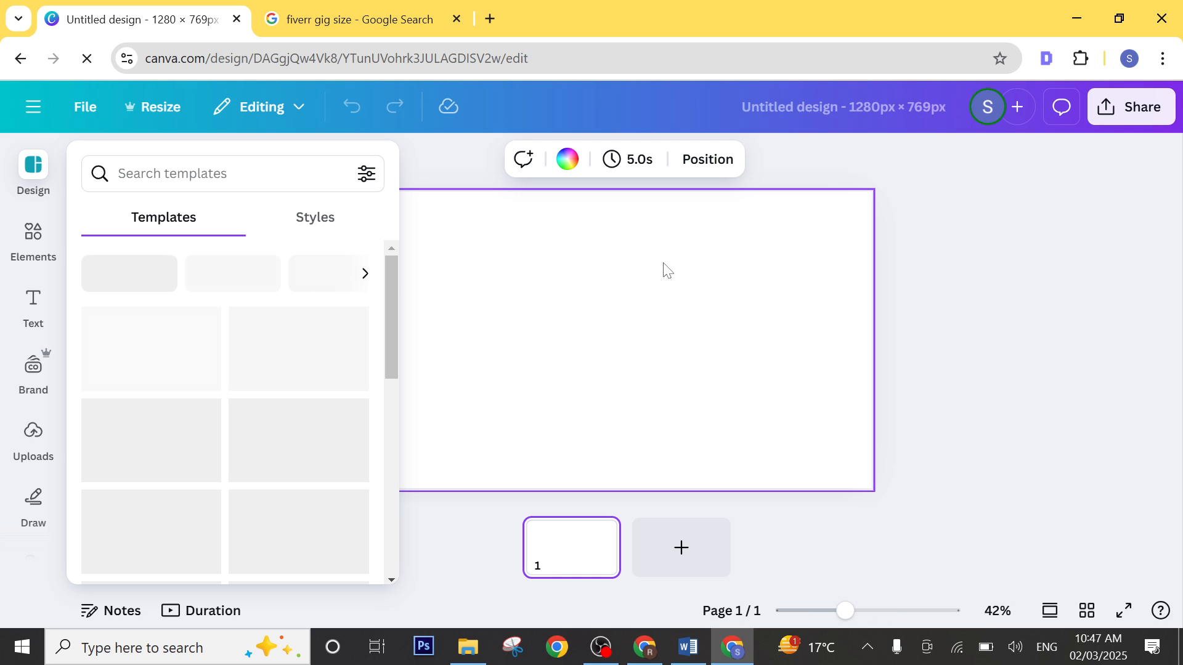
left_click(466, 240)
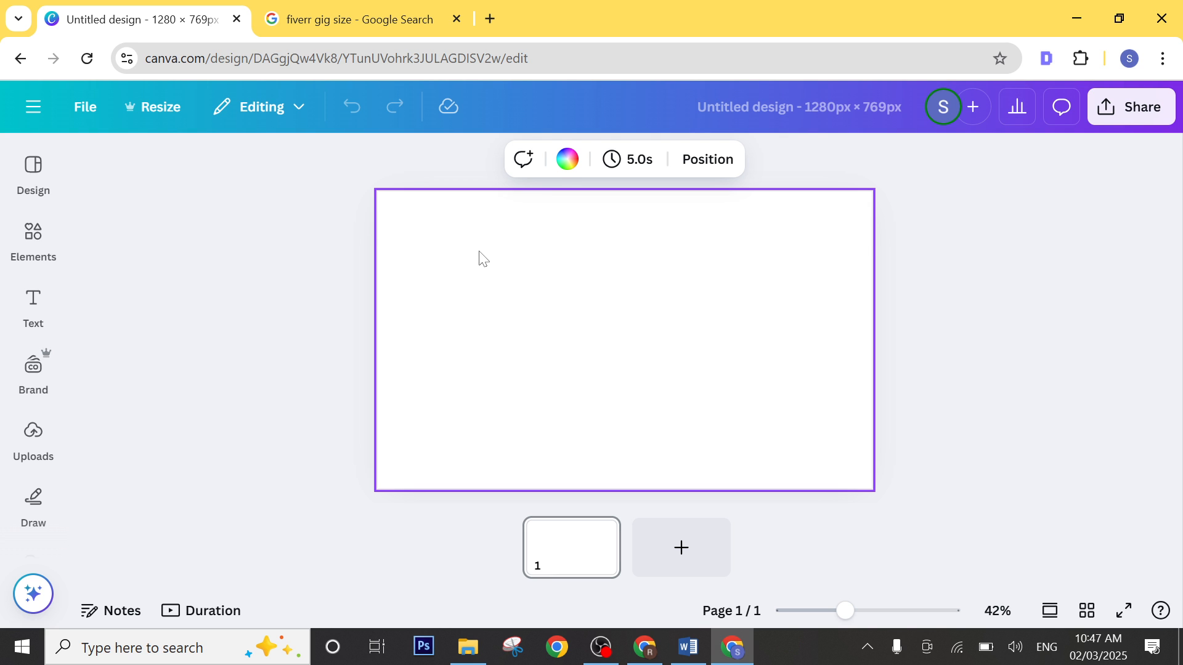
Step: Switch to the Fiverr browser window, review ChatGPT's FAQ text for the gig, and return to the gallery's image section
left_click(432, 14)
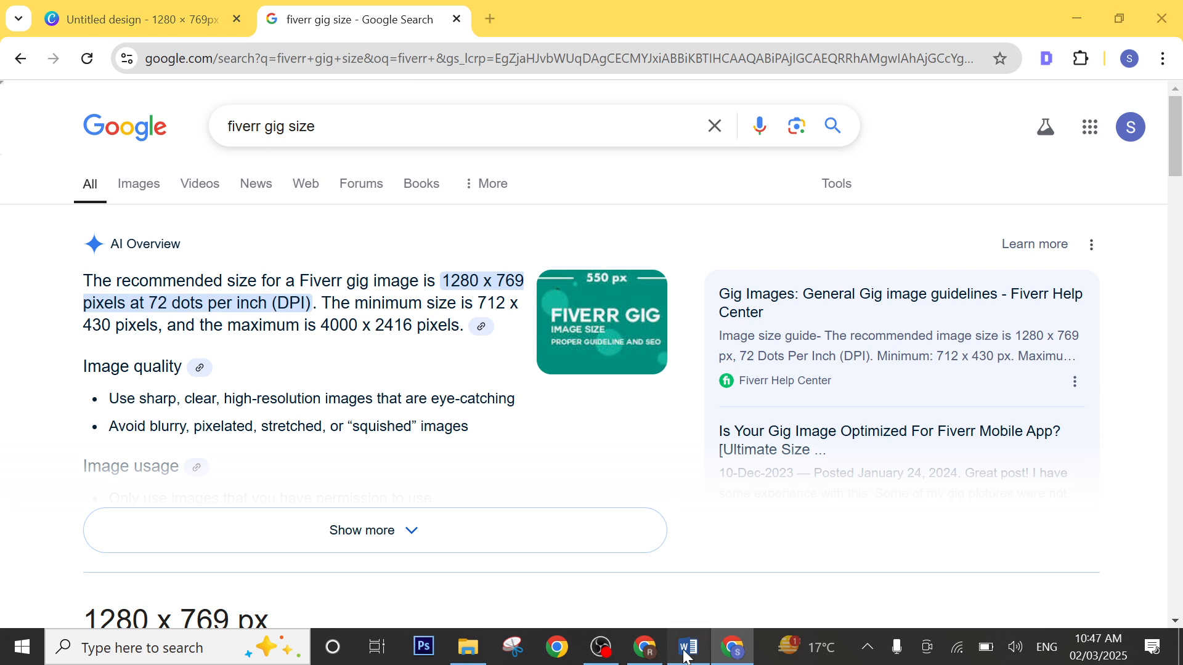
left_click(689, 647)
left_click(650, 659)
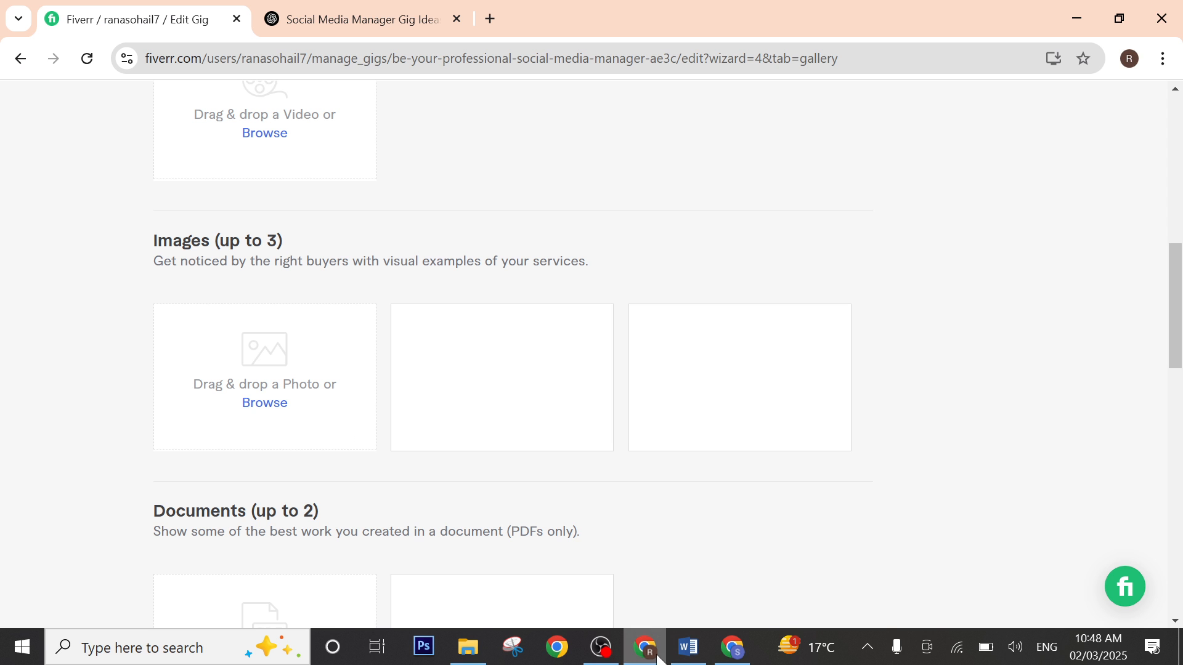
left_click(730, 656)
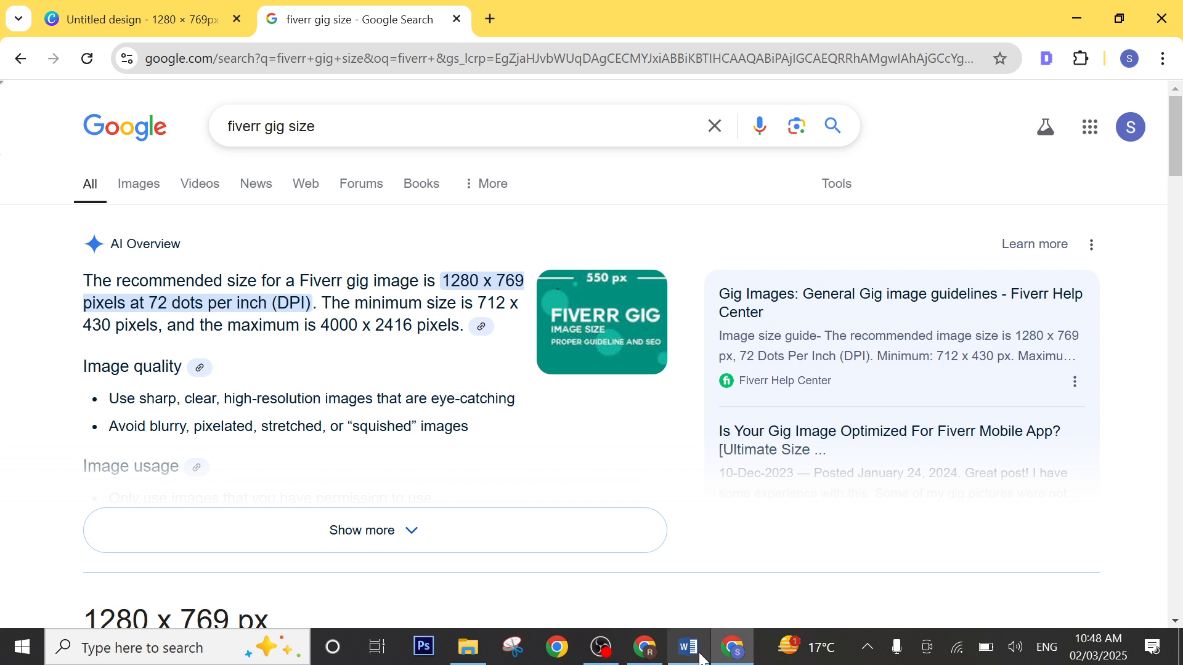
left_click(650, 659)
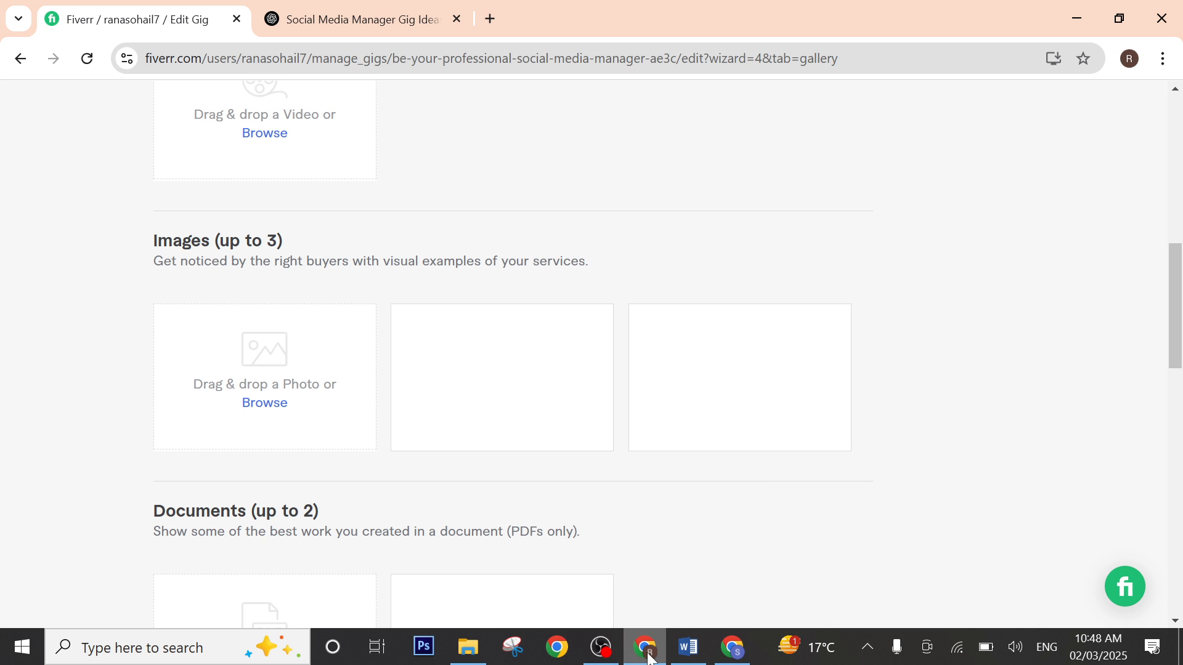
left_click(358, 19)
scroll(566, 377, "up", 5)
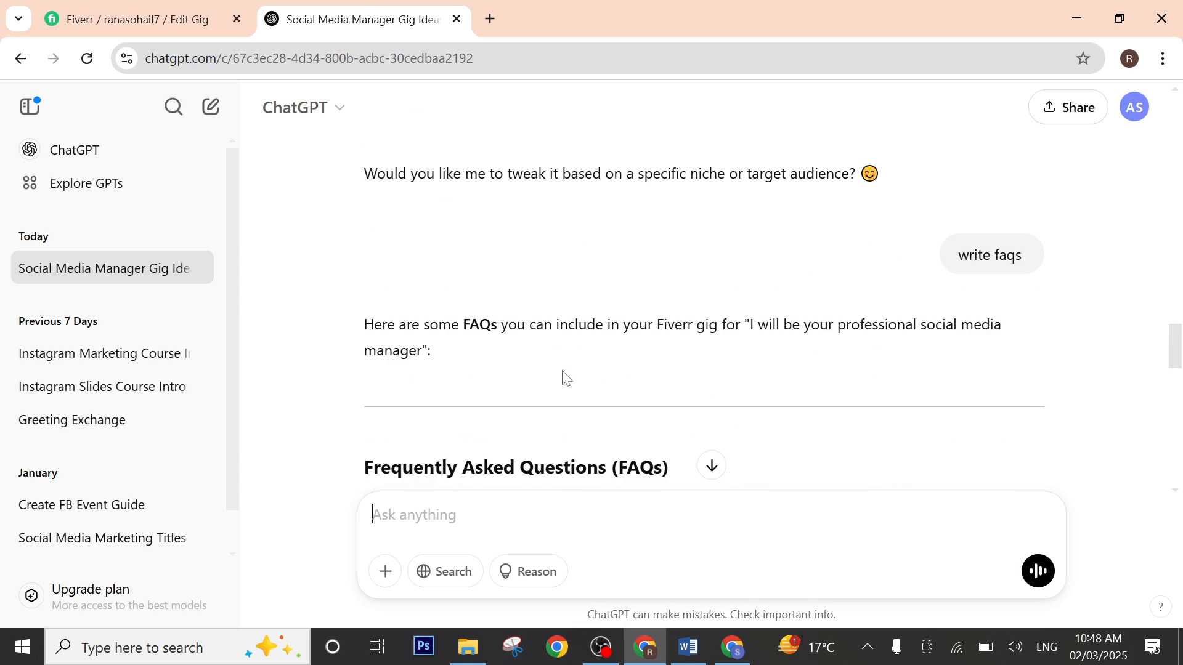
scroll(565, 377, "down", 3)
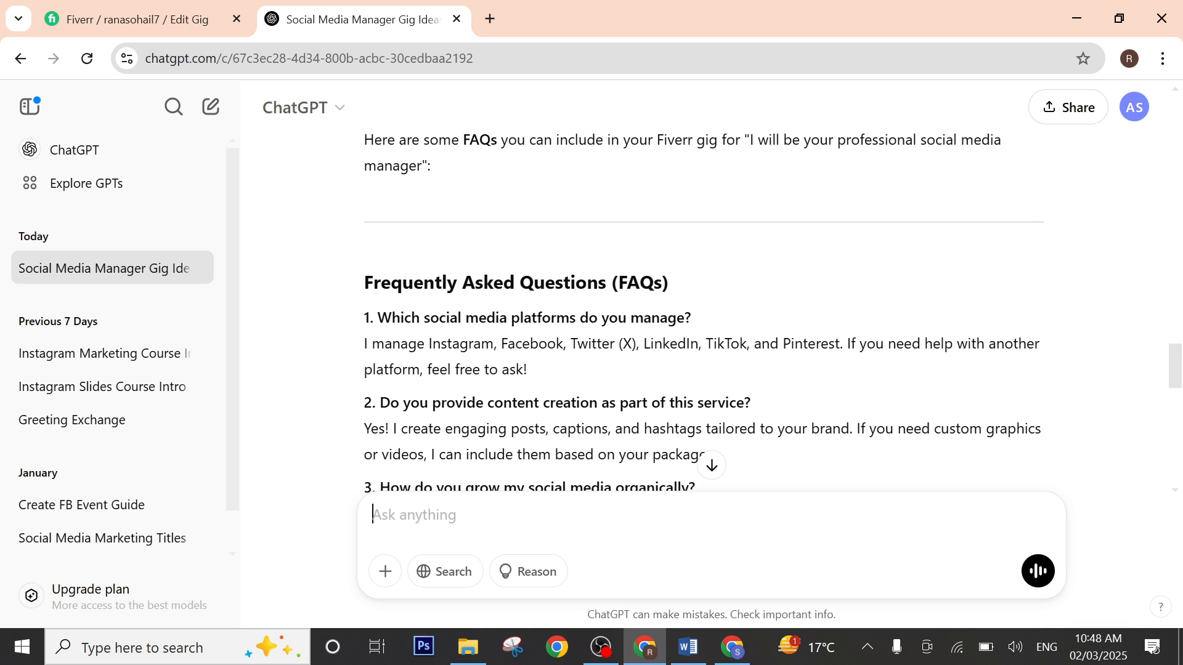
left_click(197, 9)
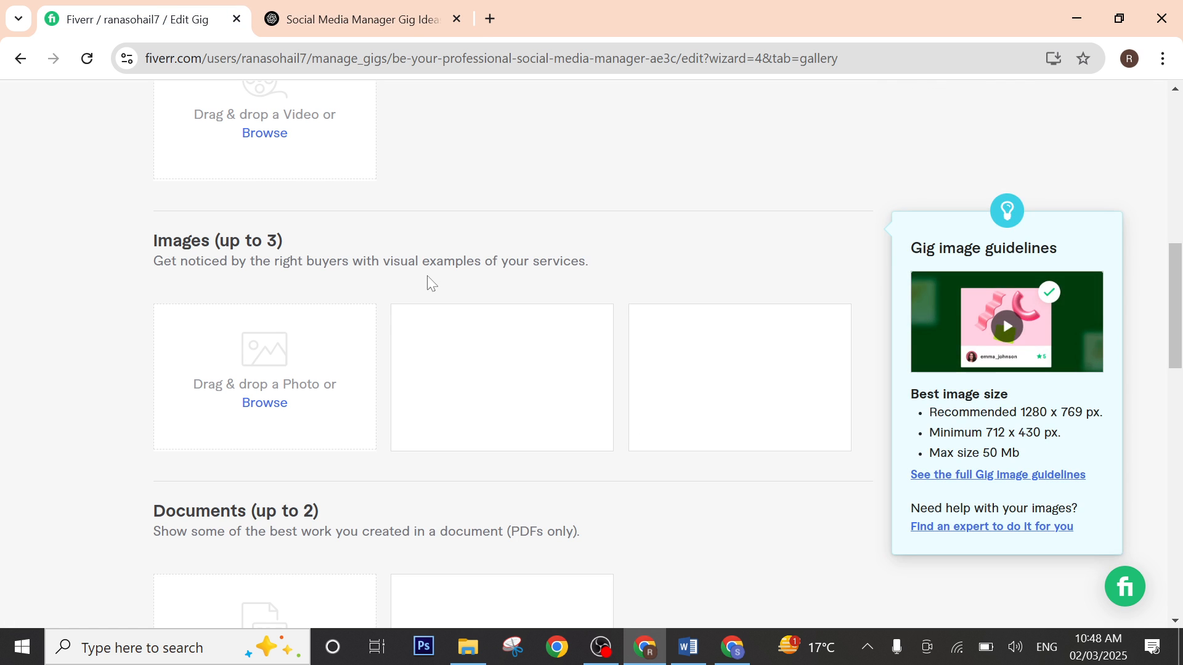
left_click(566, 641)
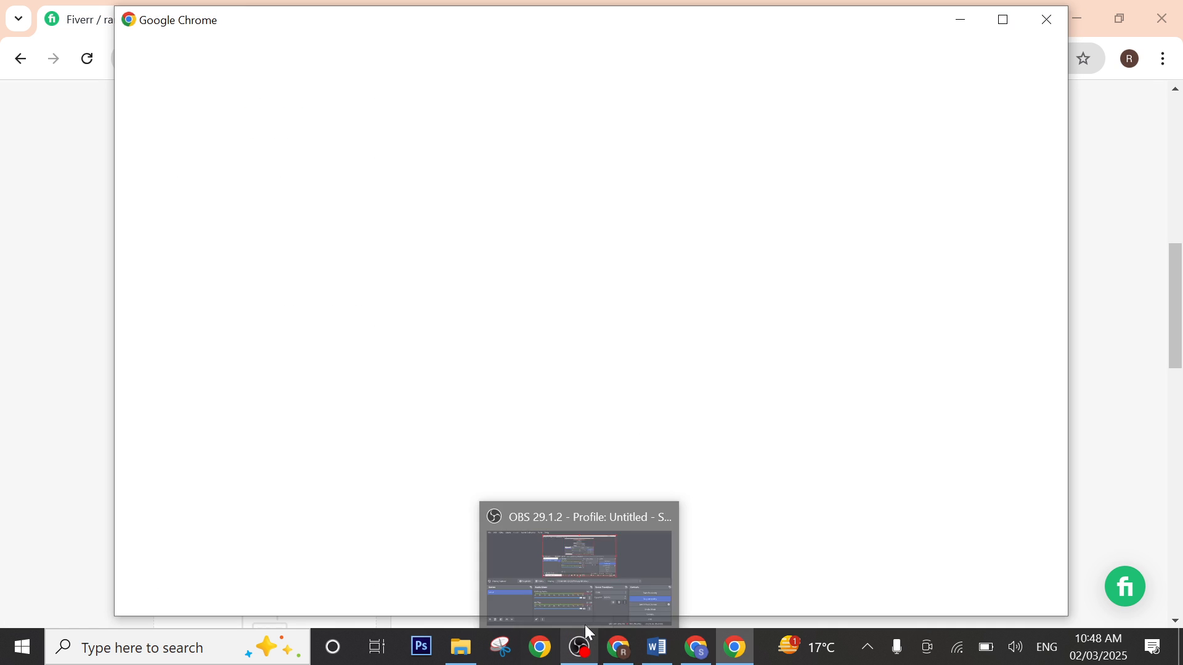
left_click(1046, 21)
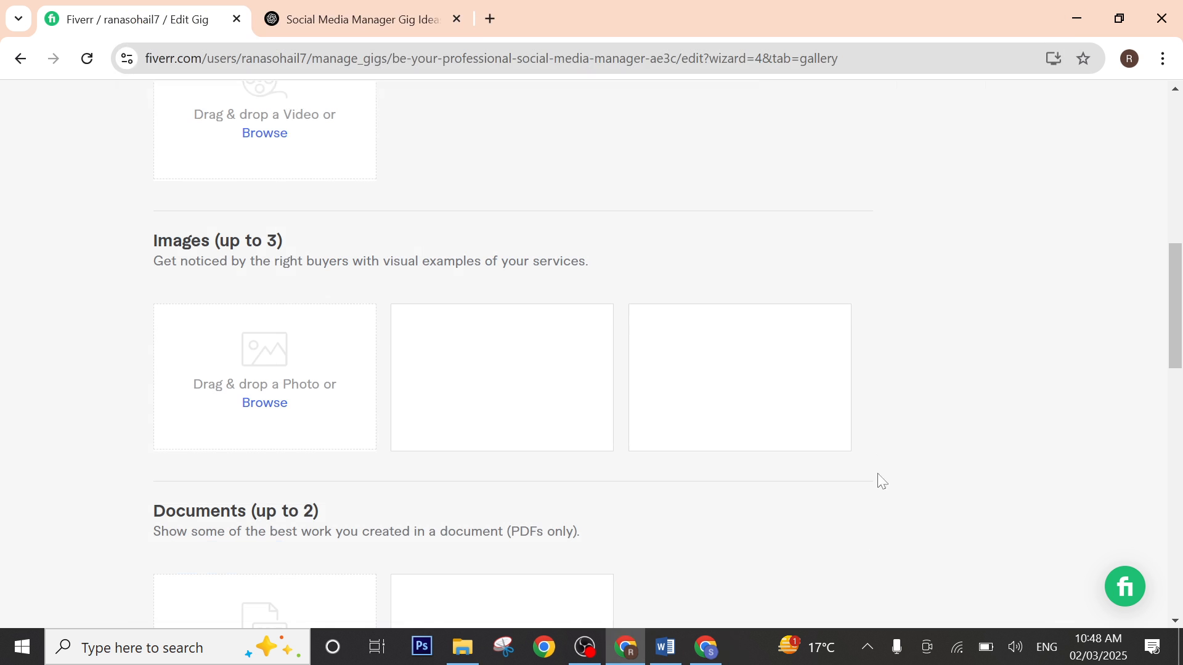
Step: Switch back to the Canva design and fill the blank page background with the medium grey default solid colour
left_click(740, 654)
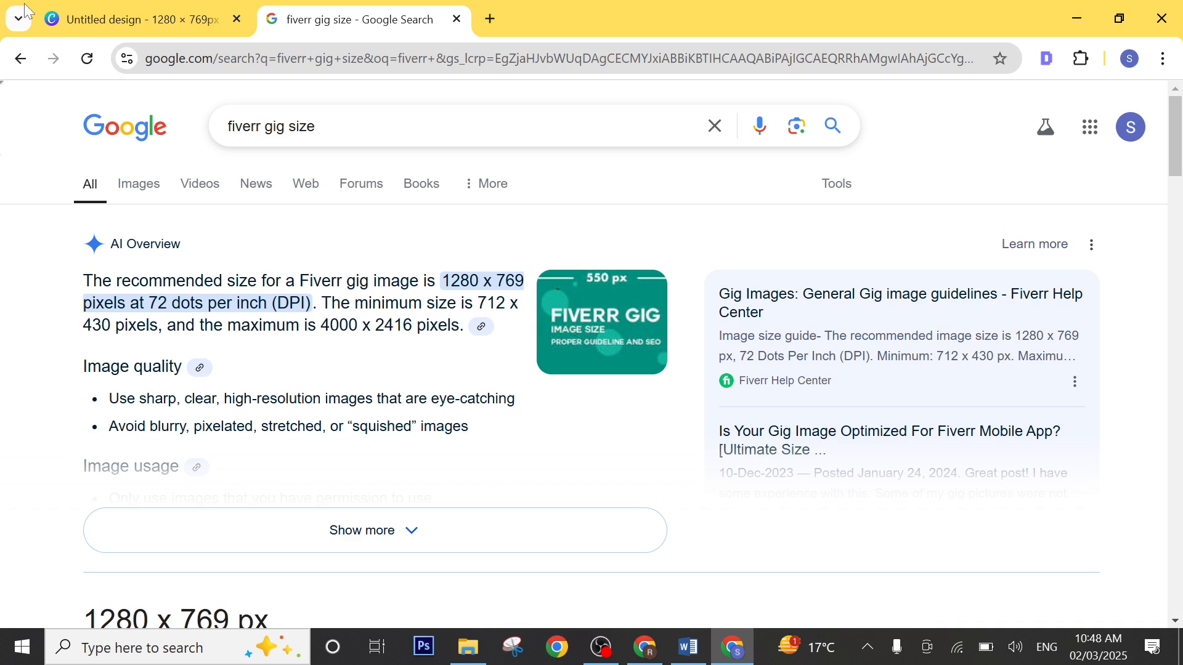
left_click(112, 9)
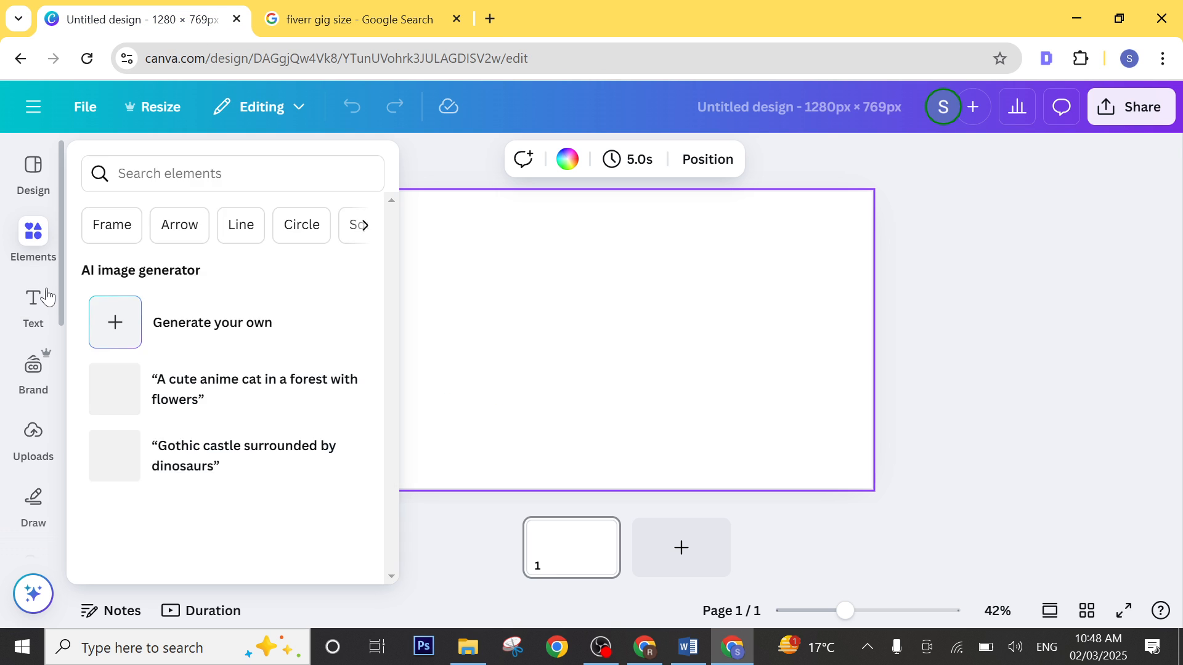
left_click(34, 300)
left_click(568, 160)
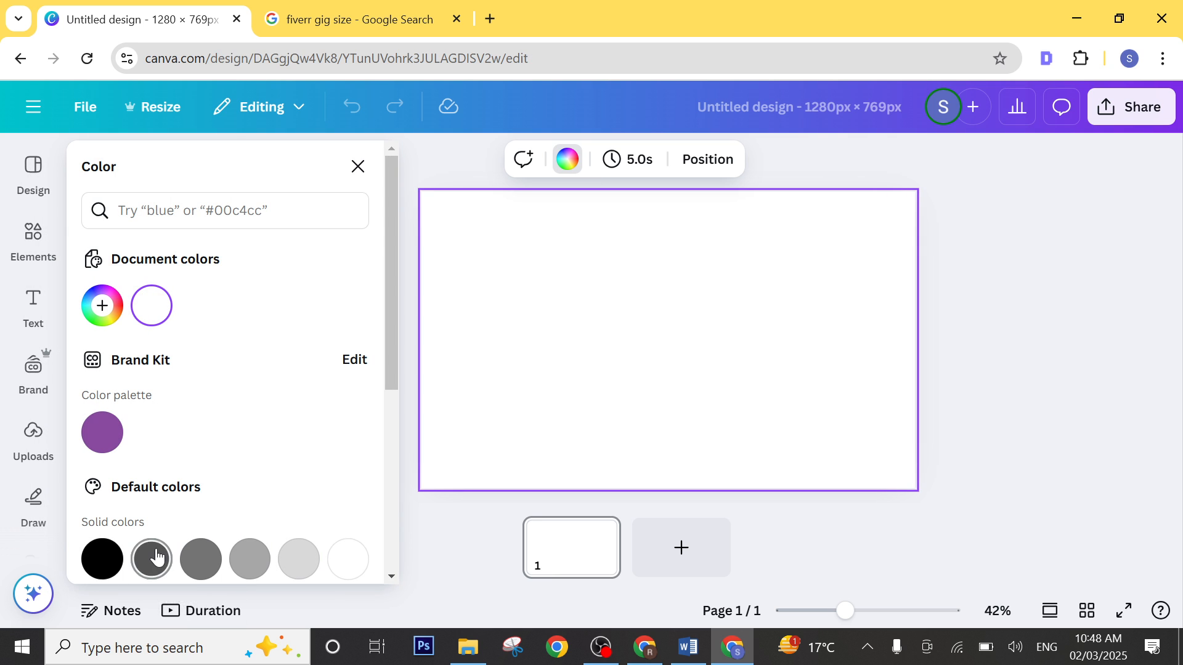
left_click(103, 432)
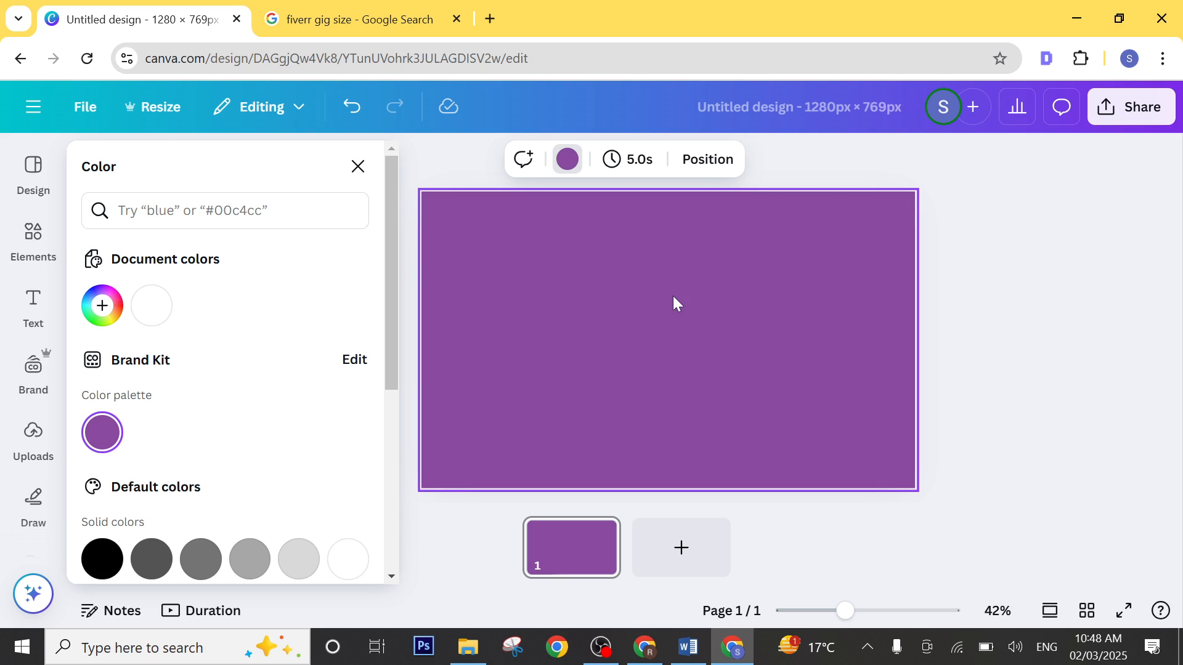
left_click(201, 559)
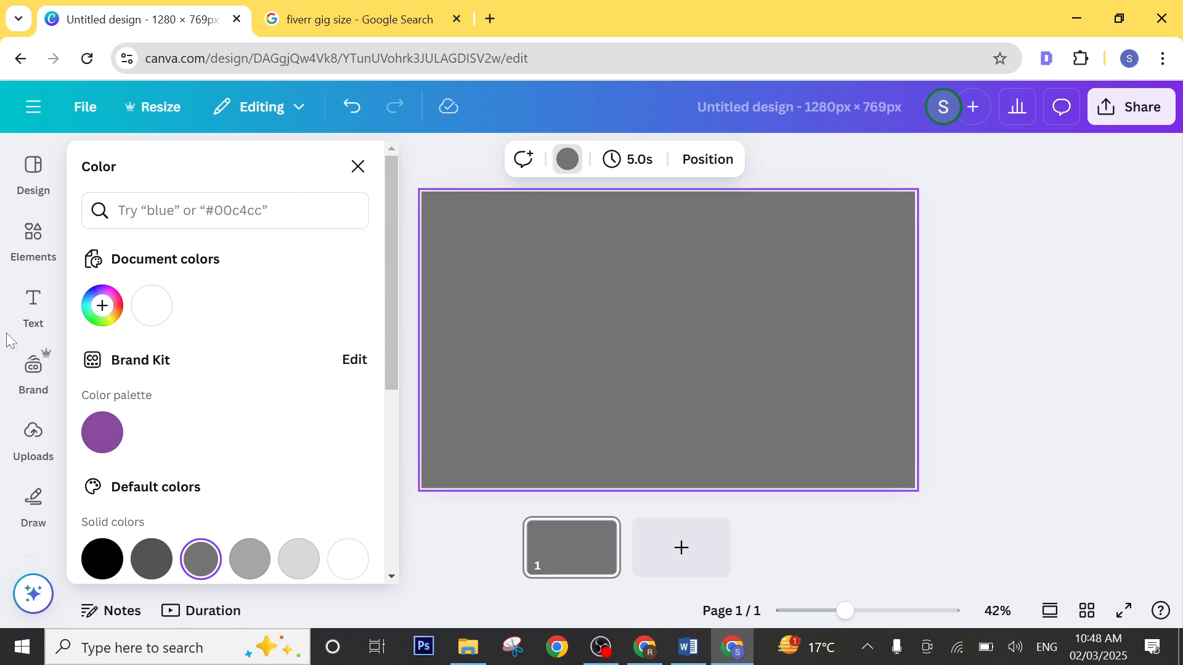
Step: Add a brand-style title reading "SOCIAL MEDIA MANAGER" and move it up near the page's upper edge
left_click(31, 304)
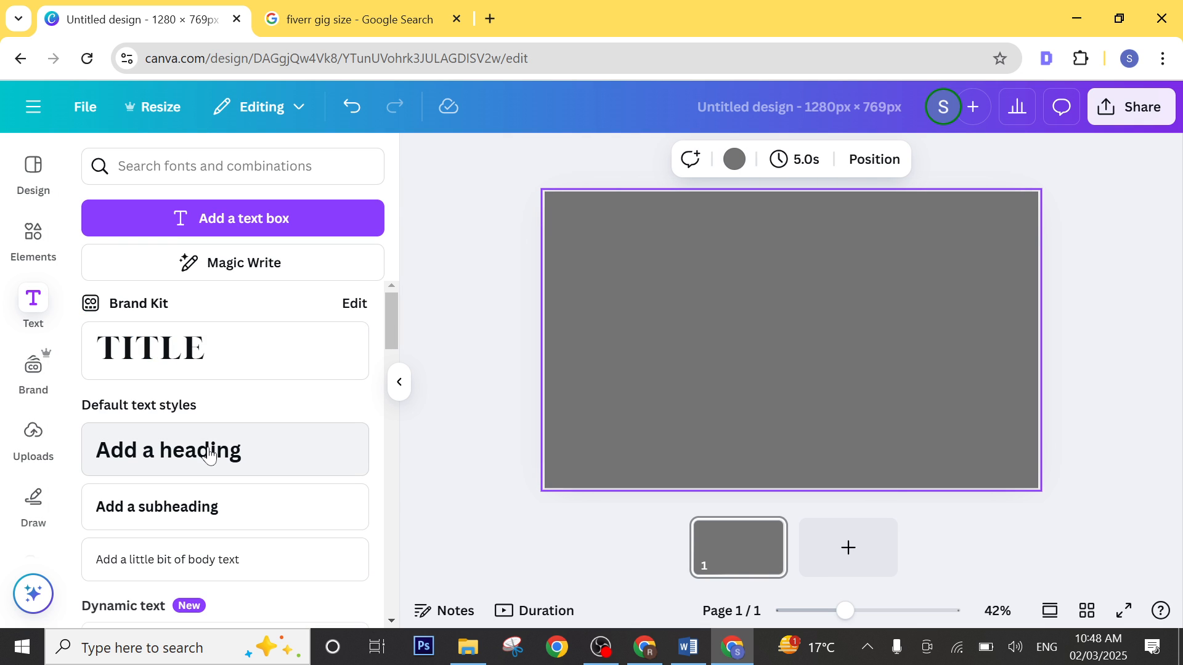
left_click(227, 349)
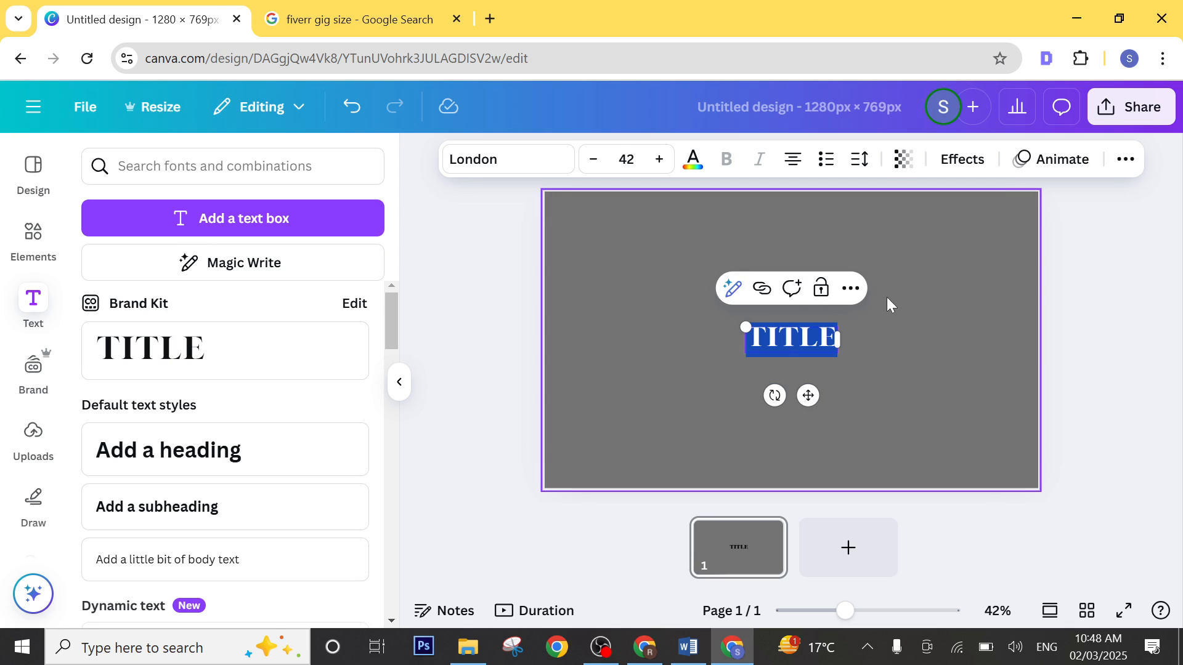
type("S")
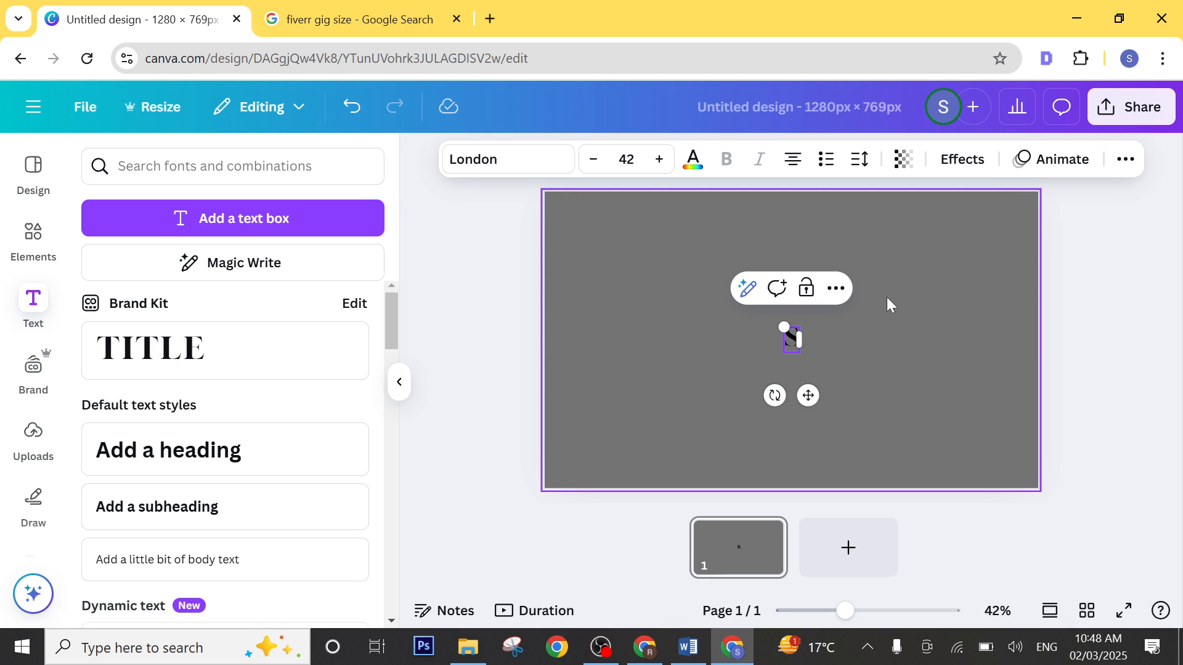
type("O")
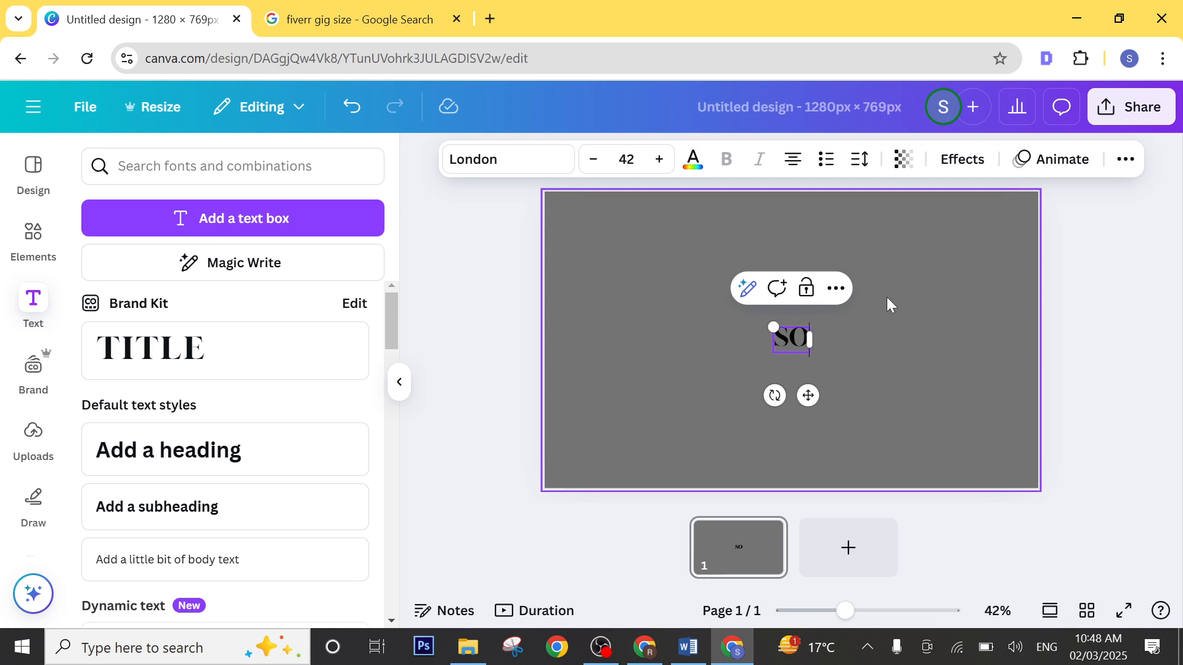
type("CIAL ")
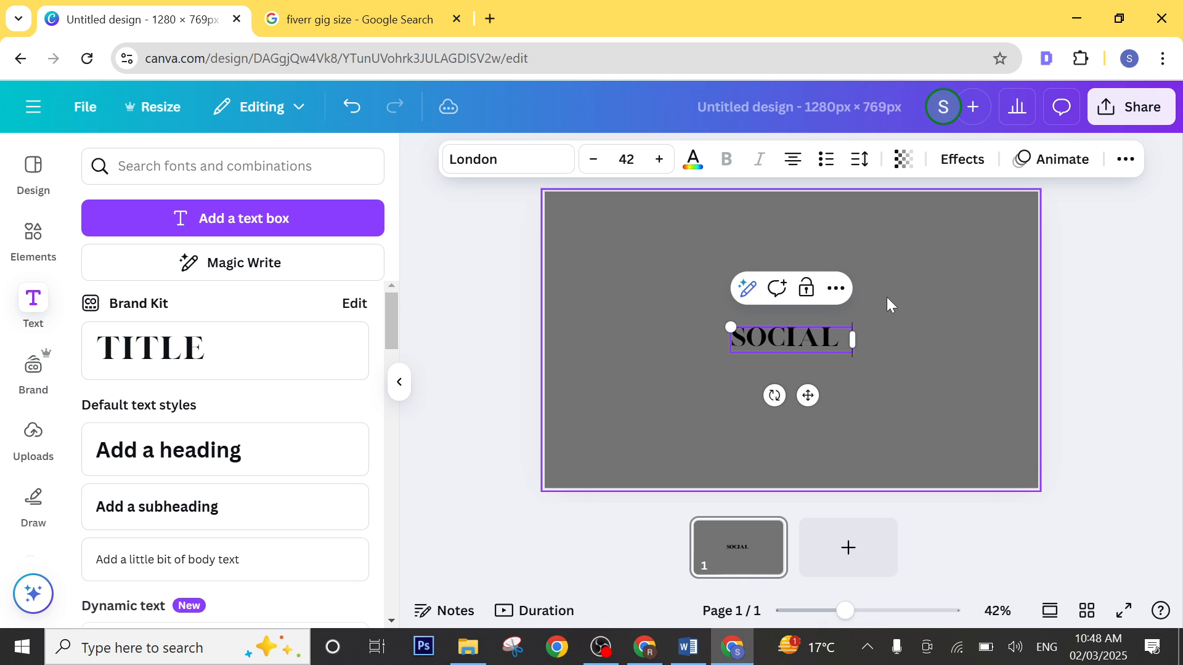
type("MEDIA MANAGER")
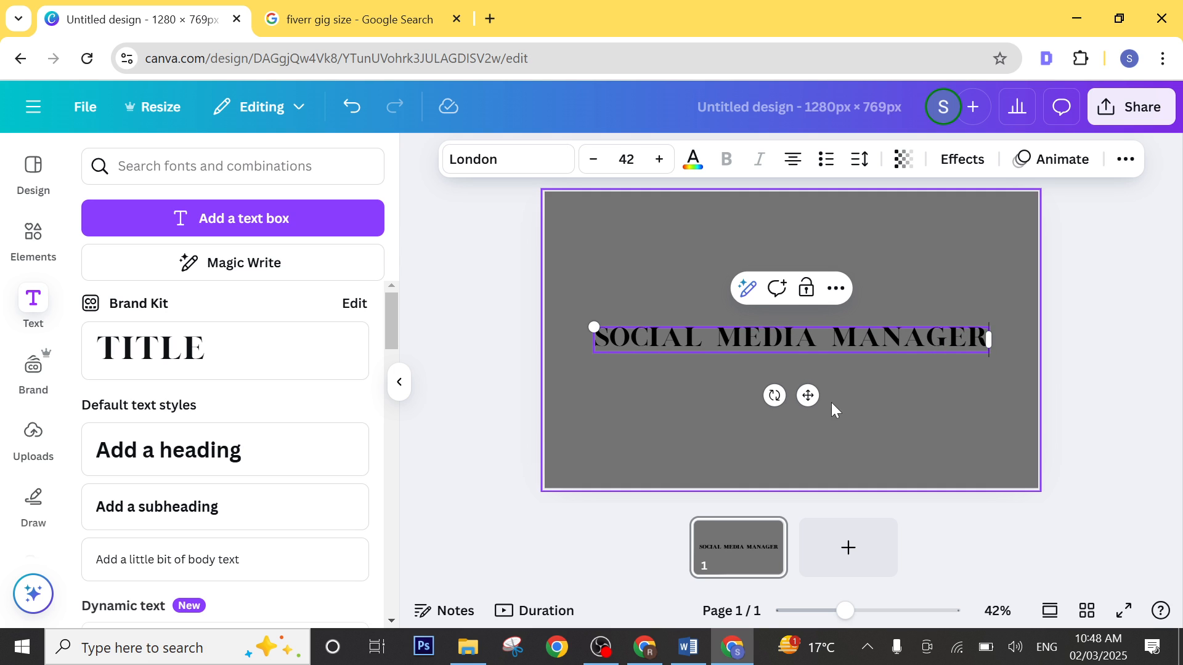
left_click_drag(808, 395, 820, 287)
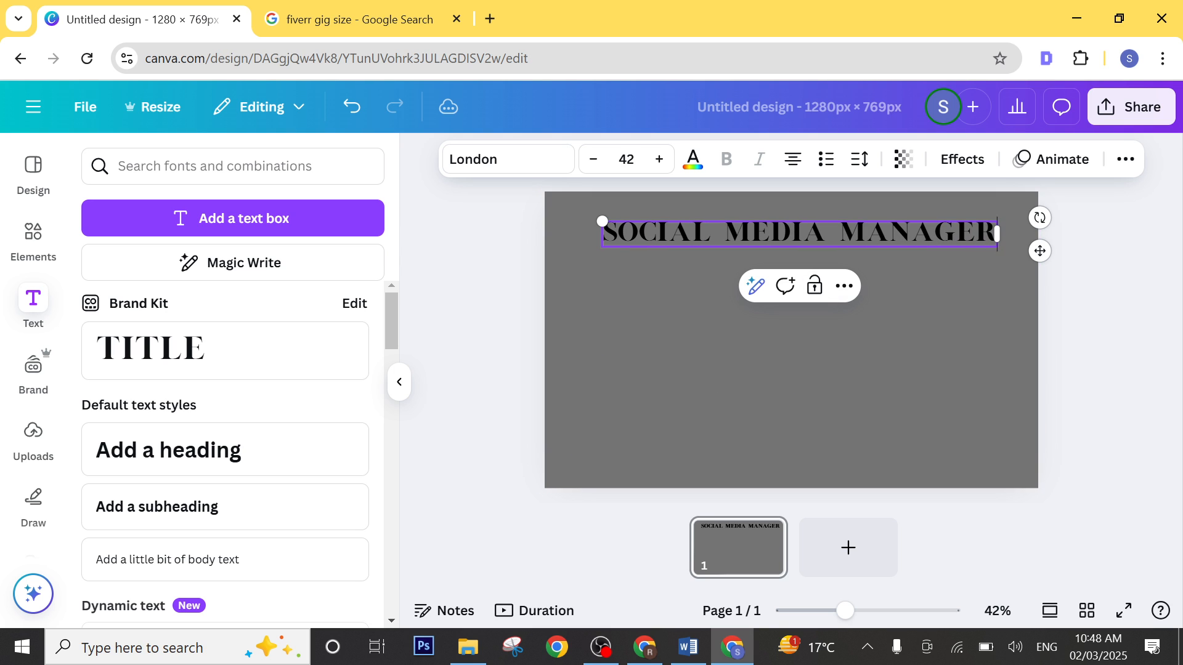
Step: Change the text colour of the whole "SOCIAL MEDIA MANAGER" title to white
key("ctrl+a")
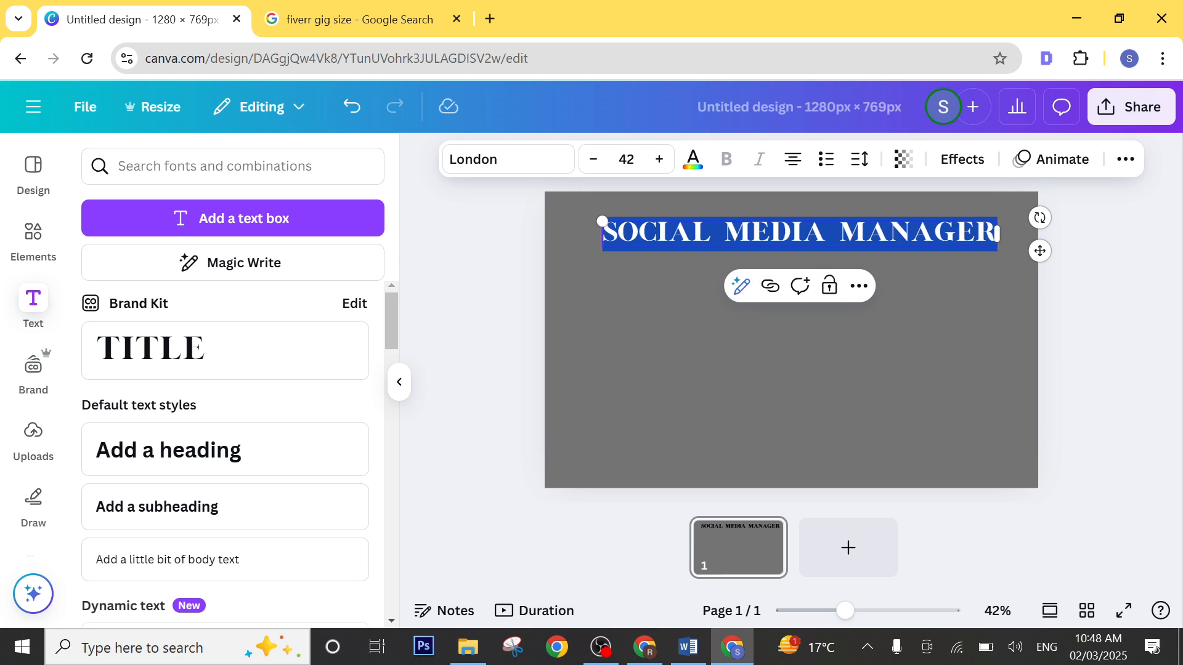
left_click(693, 159)
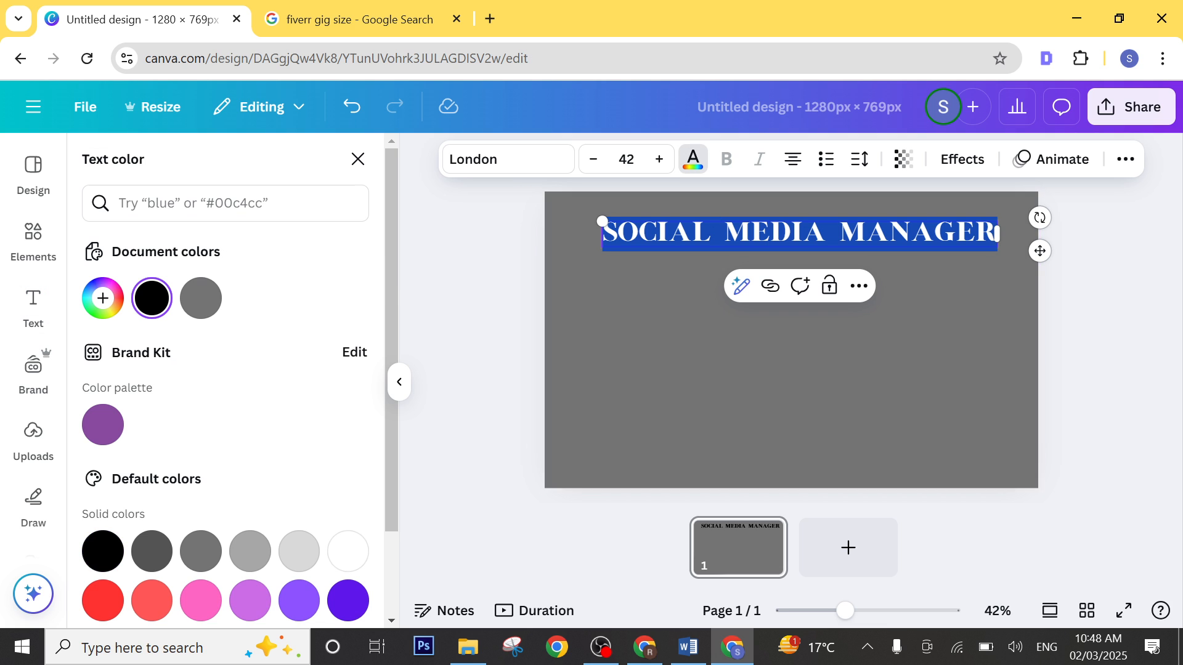
left_click(348, 550)
left_click(731, 441)
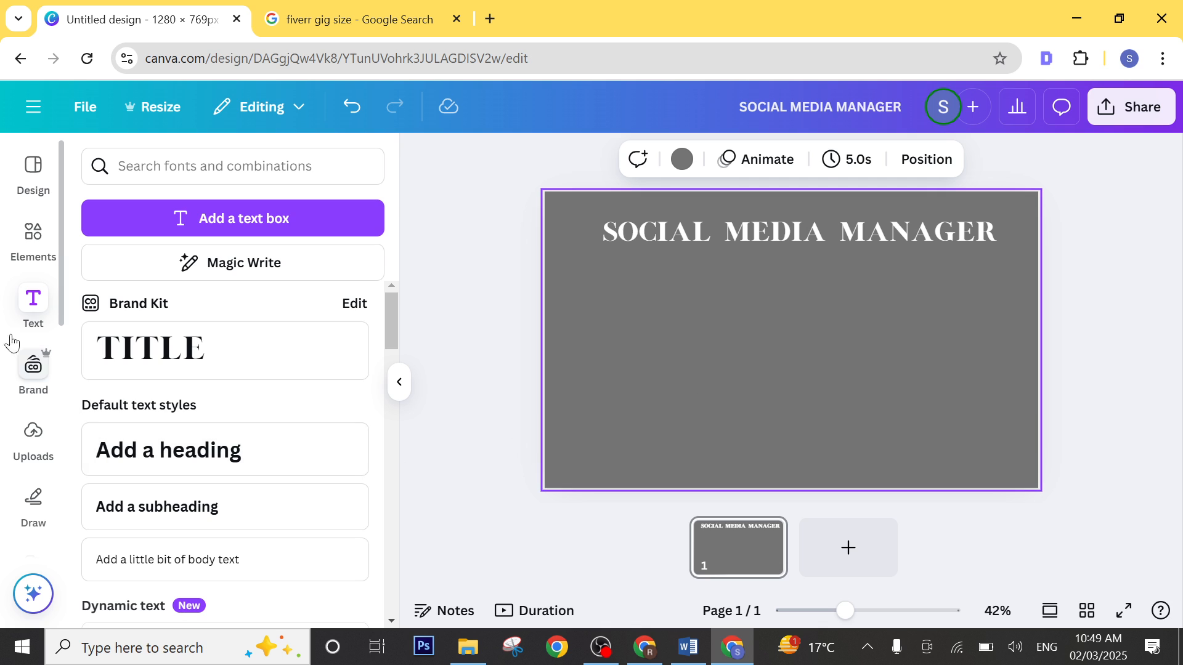
Step: Search the design elements for "Social media manager"
left_click(25, 239)
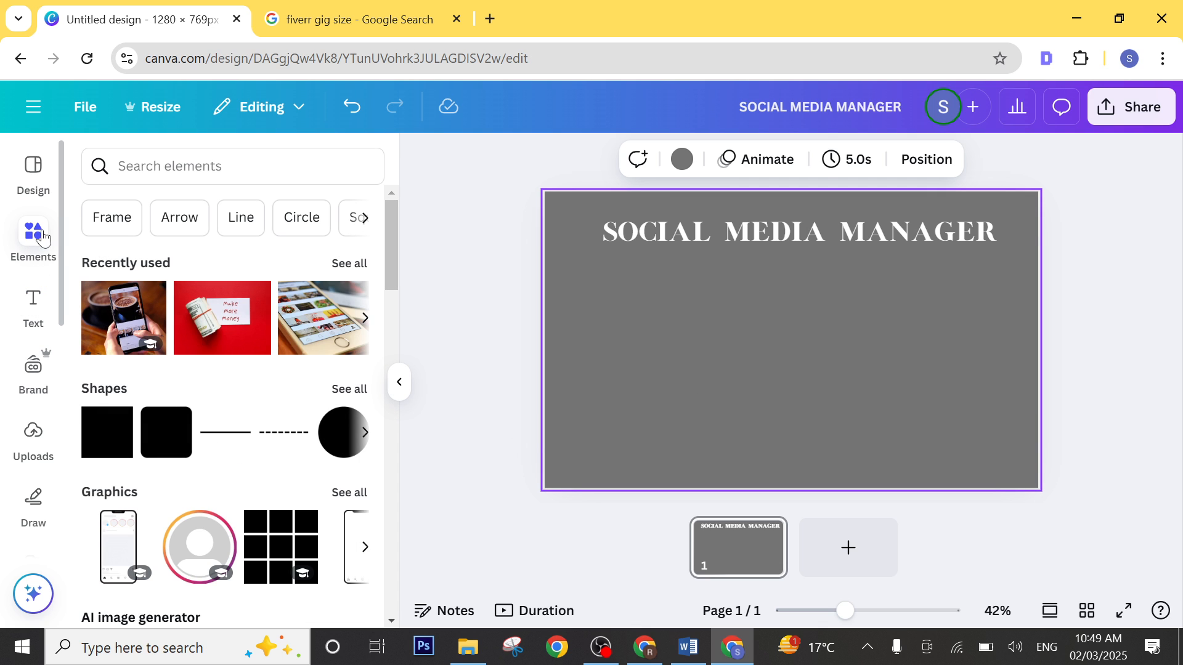
scroll(177, 391, "down", 3)
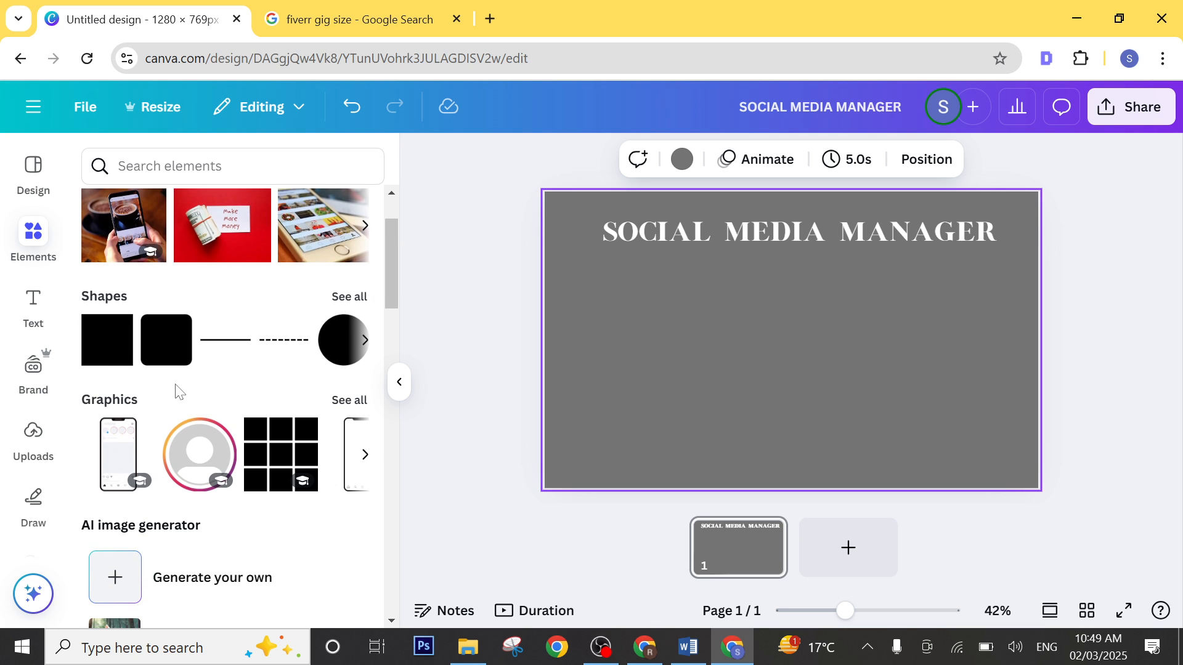
scroll(145, 205, "up", 3)
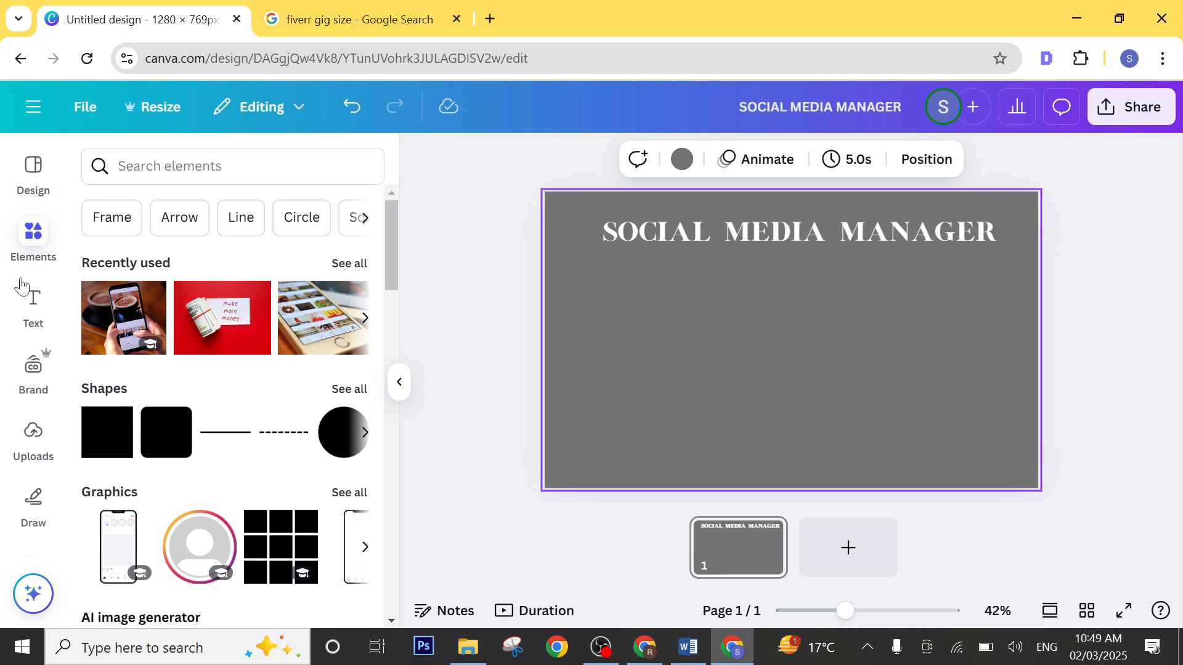
left_click(123, 166)
type("SOC")
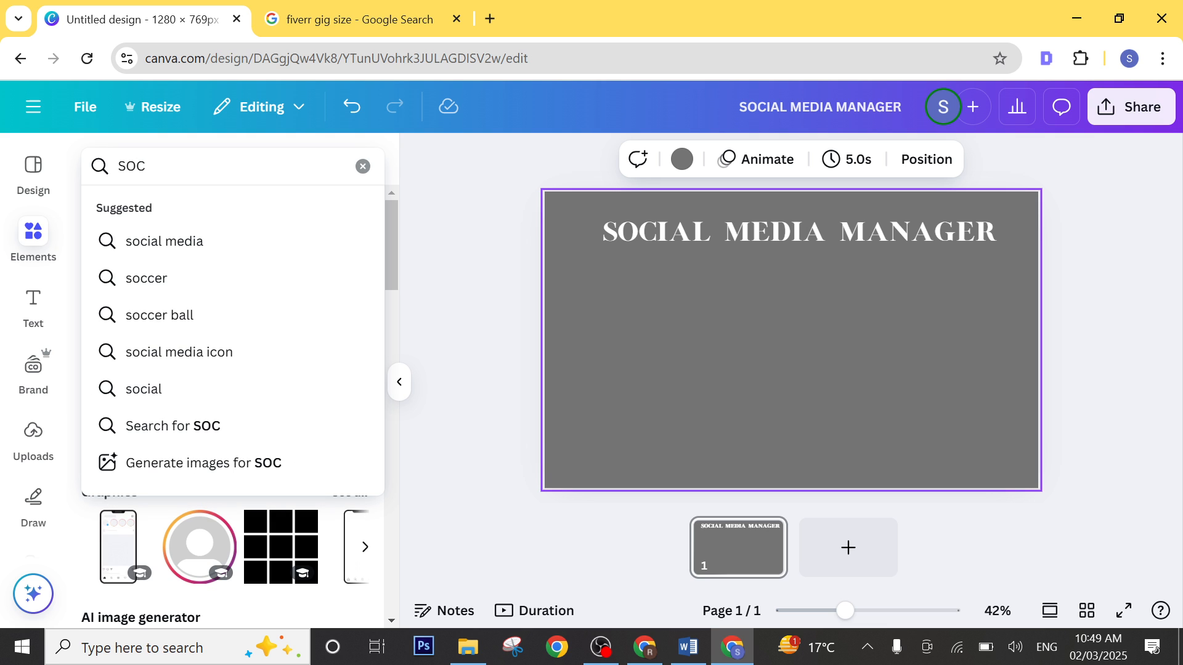
key("BackSpace")
key("BackSpace")
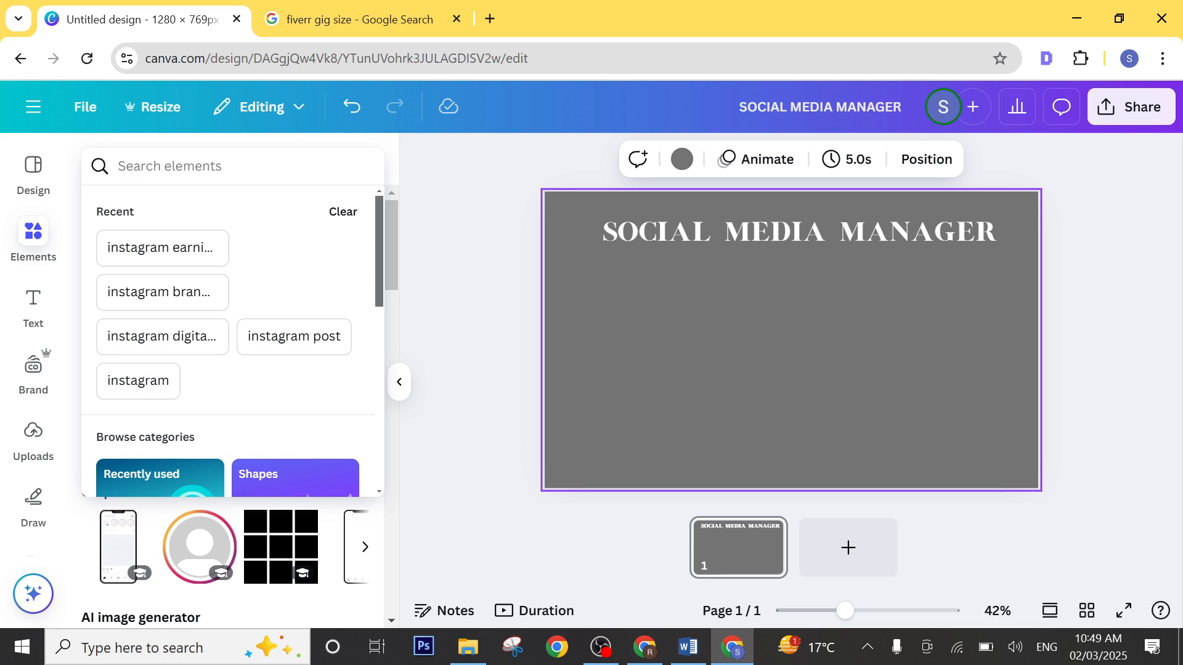
type("Soicl")
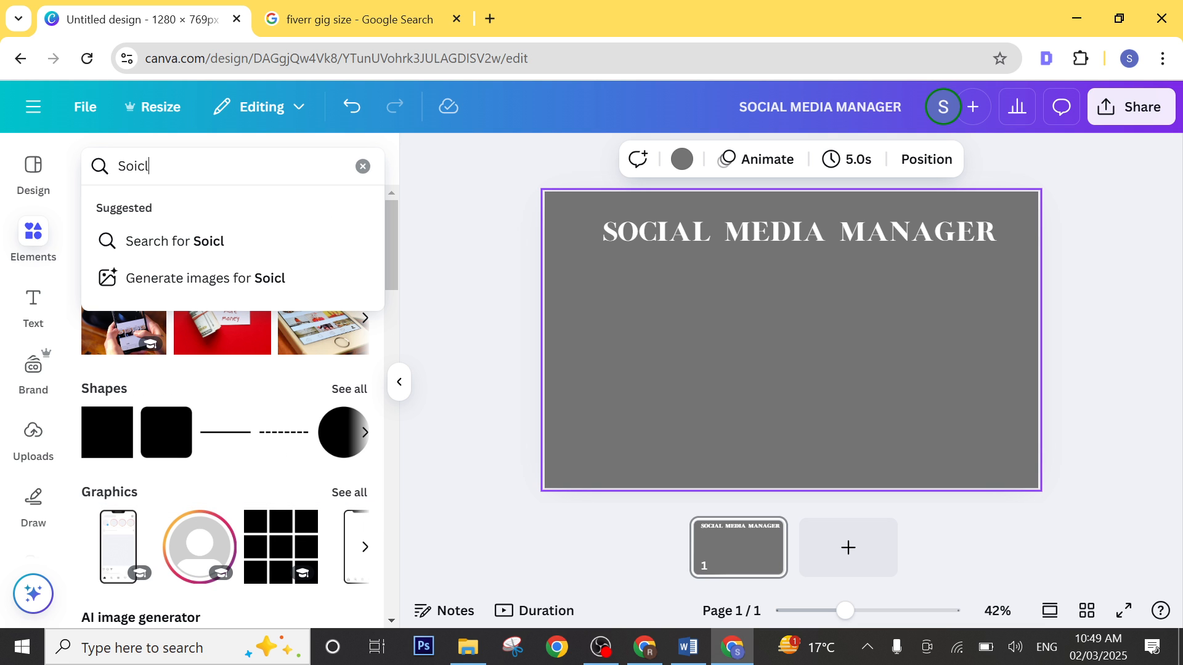
key("BackSpace")
key("BackSpace")
key("BackSpace")
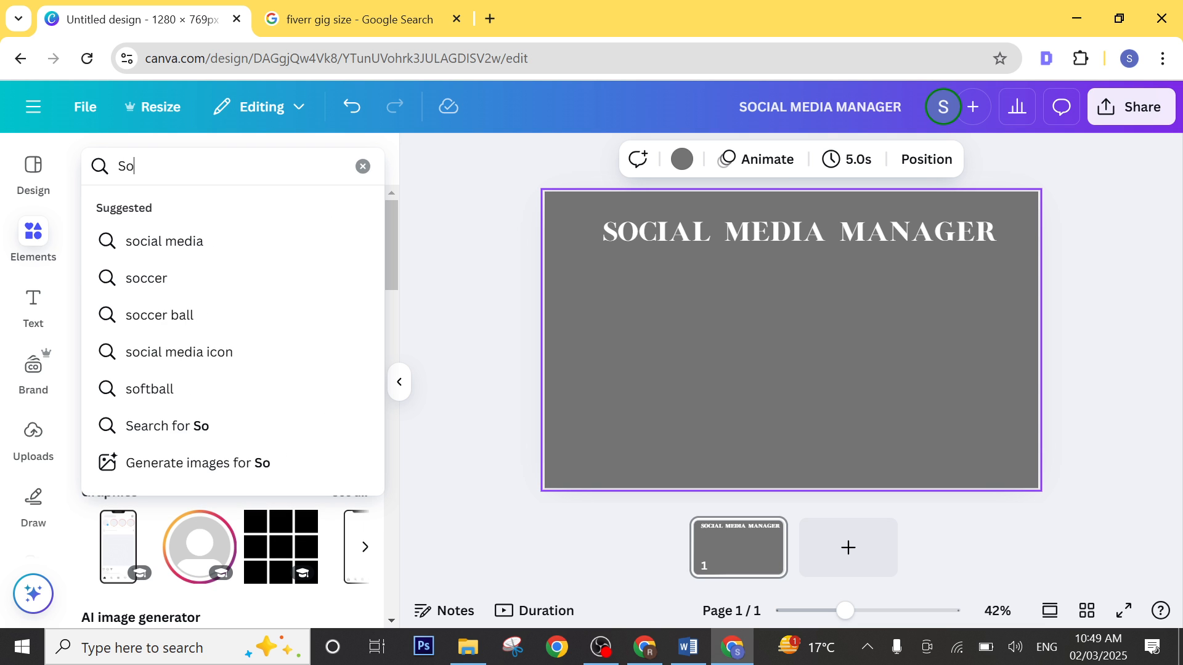
type("cial")
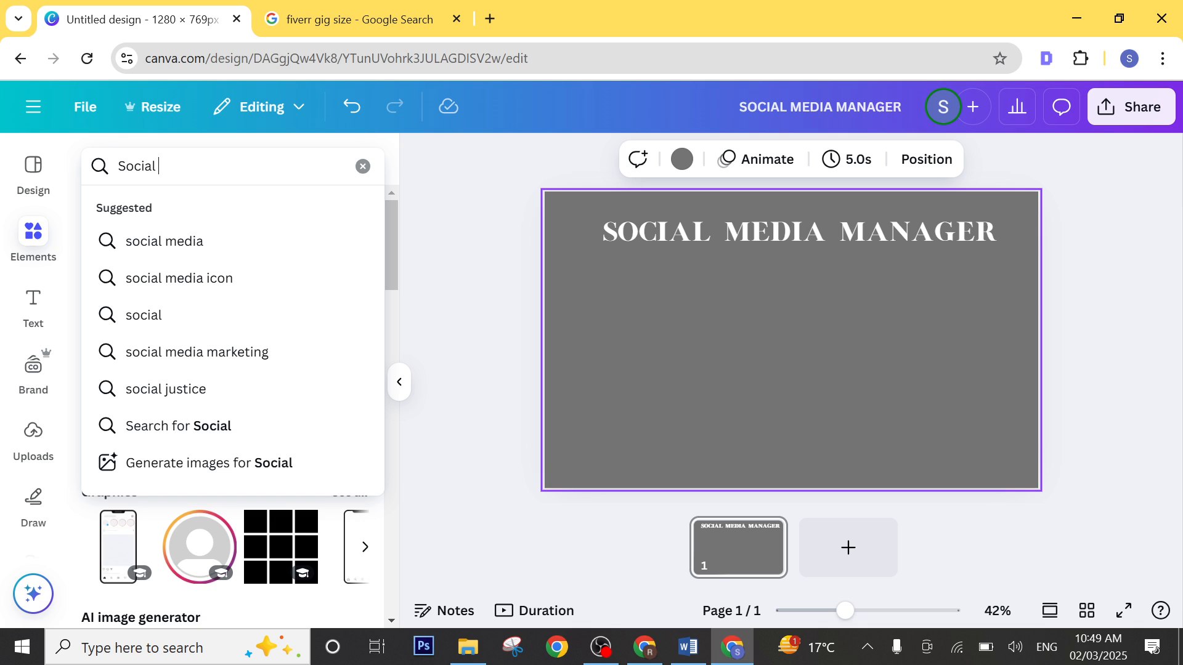
type(" me")
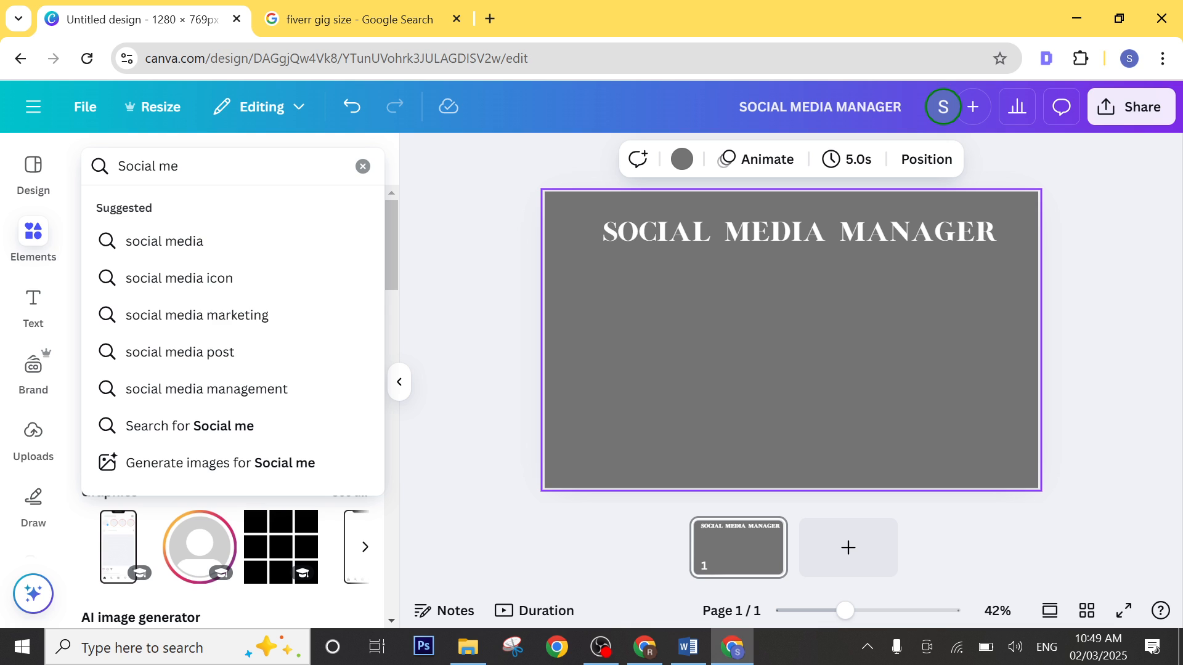
type("dia manager")
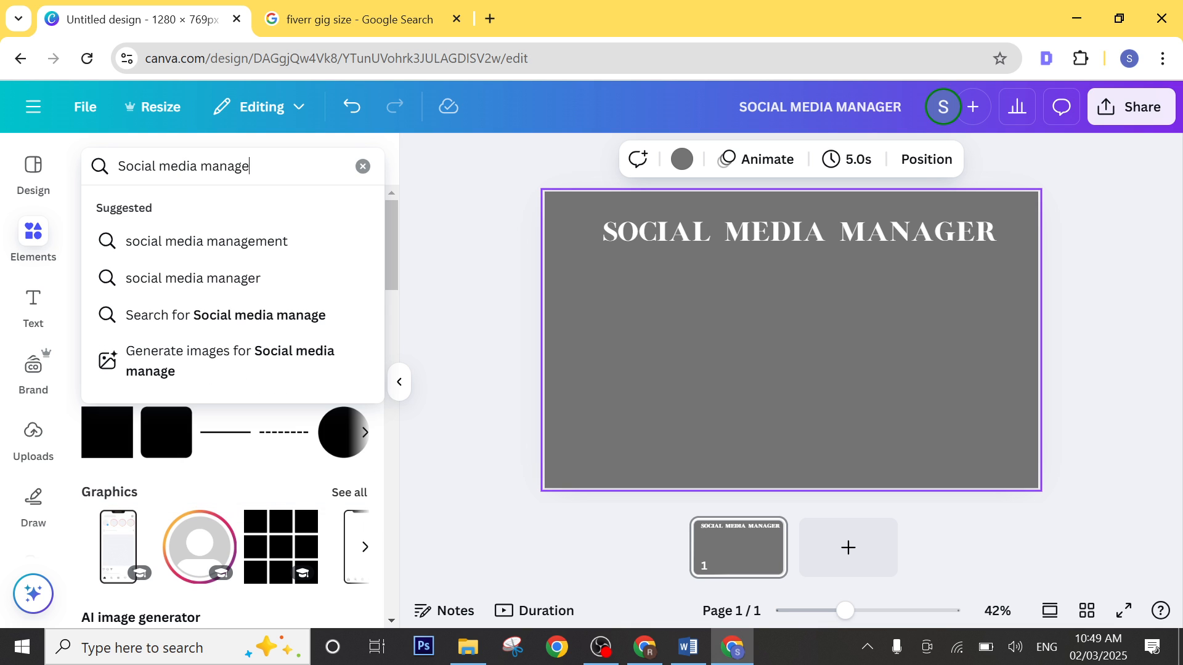
key("Return")
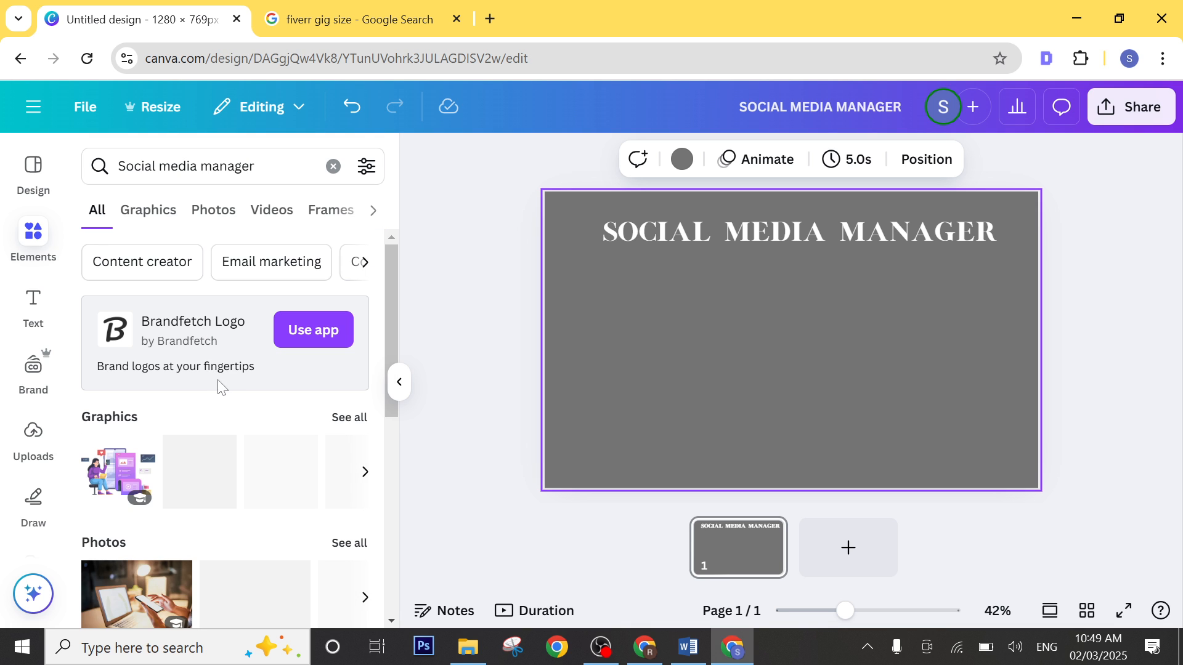
Step: Insert the black globe graphic surrounded by social media icons, enlarge it slightly and place it below the title
scroll(224, 411, "down", 1)
scroll(224, 411, "down", 1)
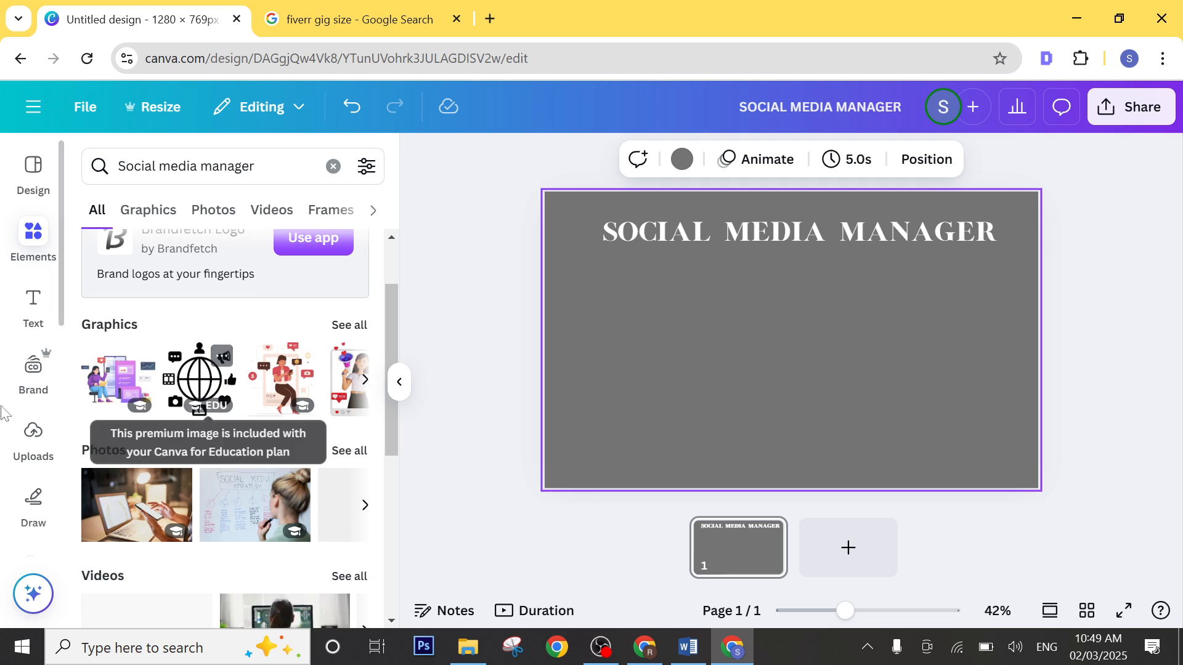
left_click(198, 385)
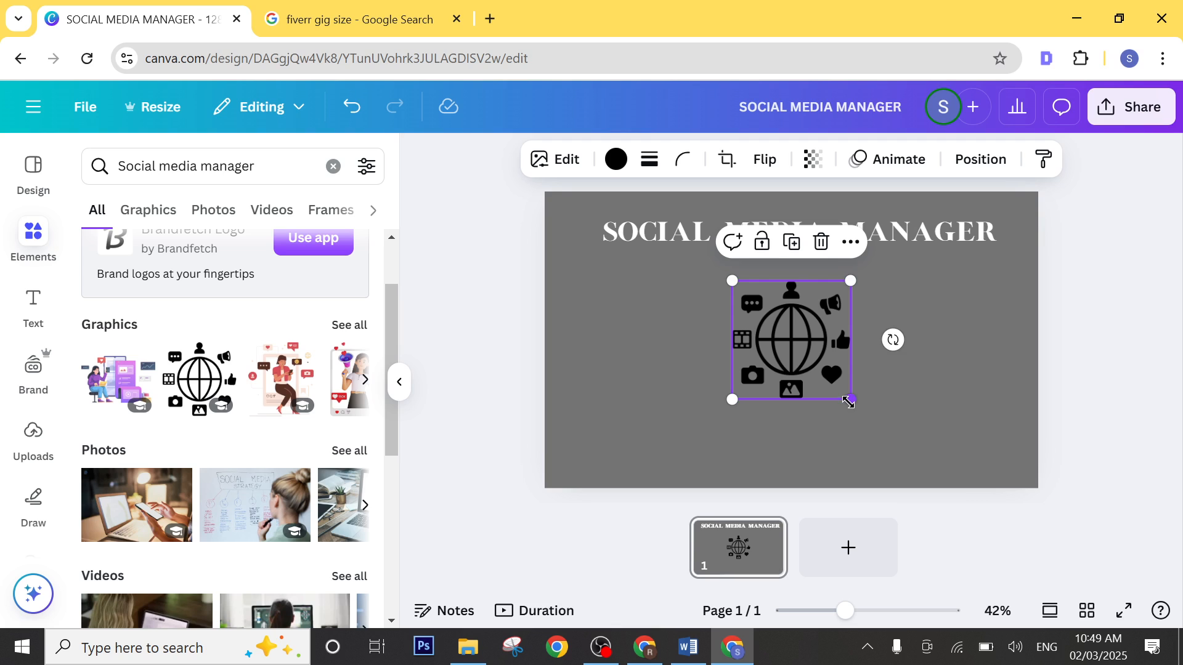
left_click_drag(851, 397, 861, 414)
left_click_drag(820, 363, 832, 390)
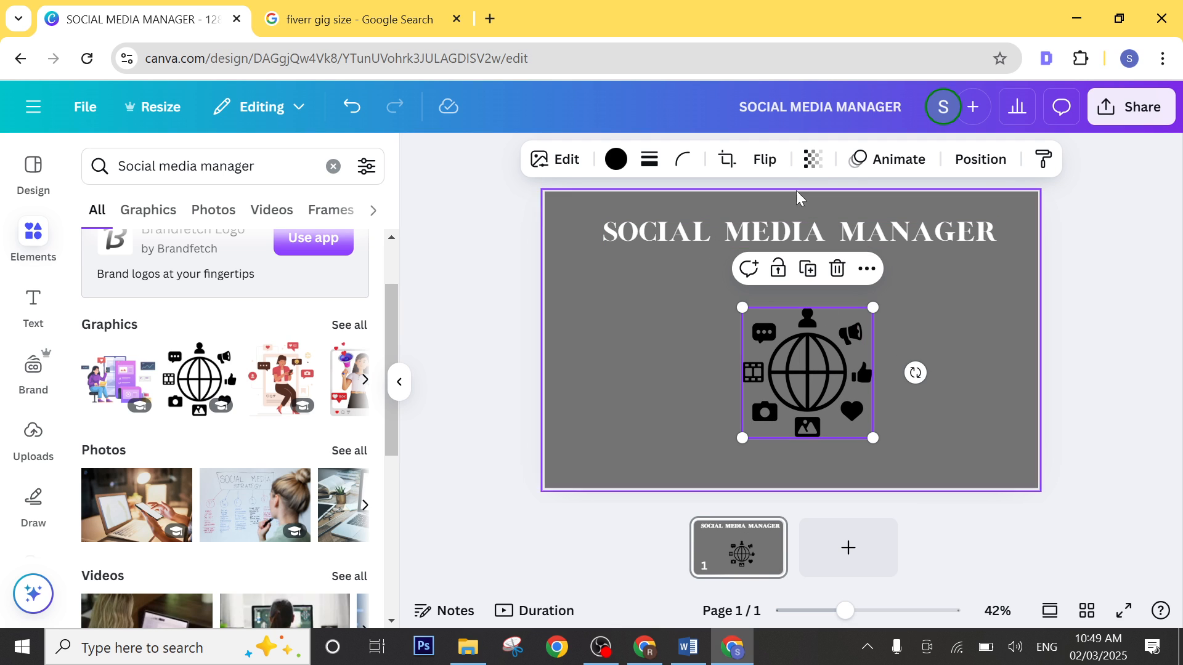
Step: Reduce the opacity of the globe graphic so it blends partly into the grey background
left_click(811, 159)
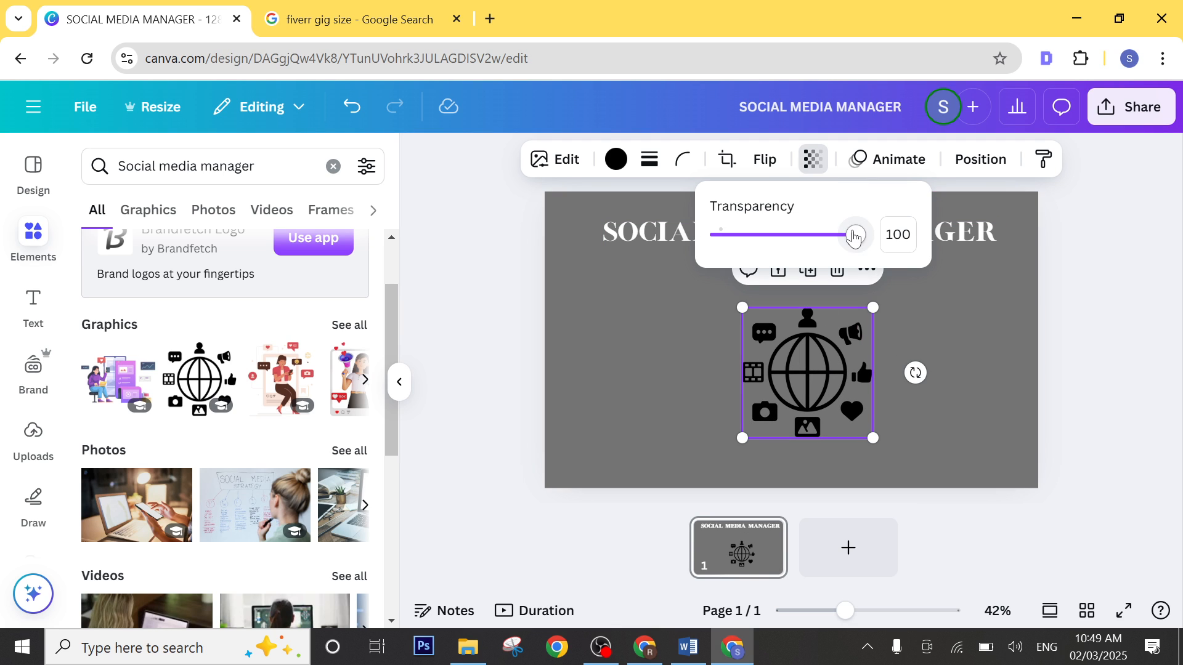
left_click_drag(861, 235, 792, 240)
left_click(943, 338)
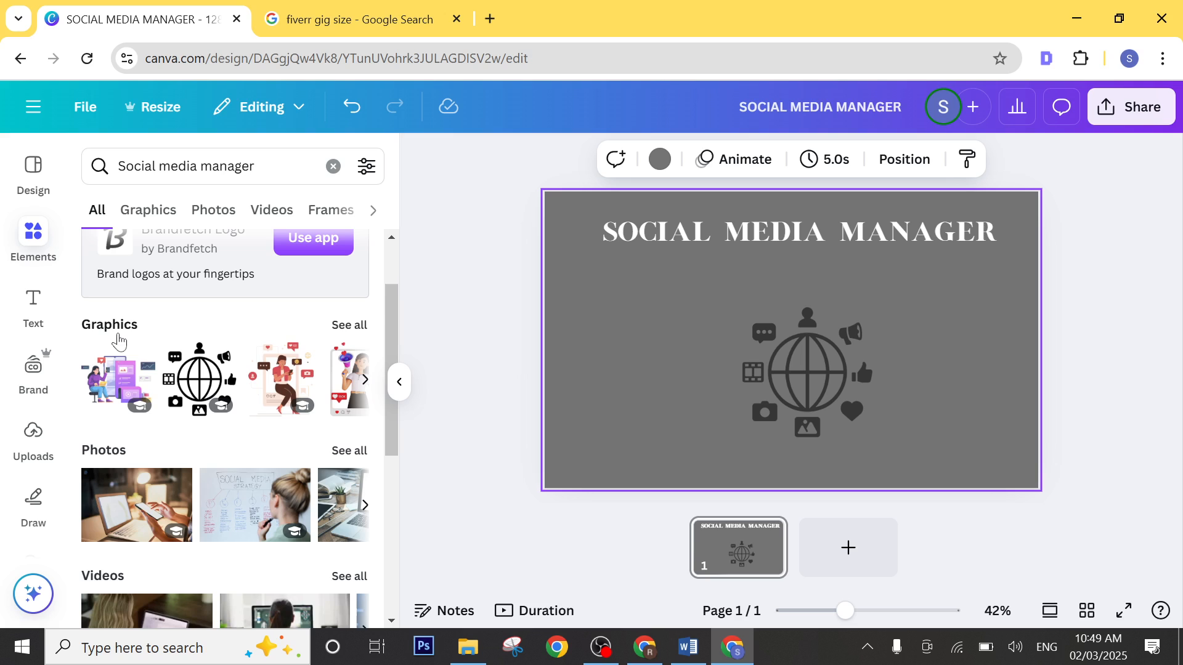
Step: Add a default-style heading reading "Services" to the page
left_click(33, 302)
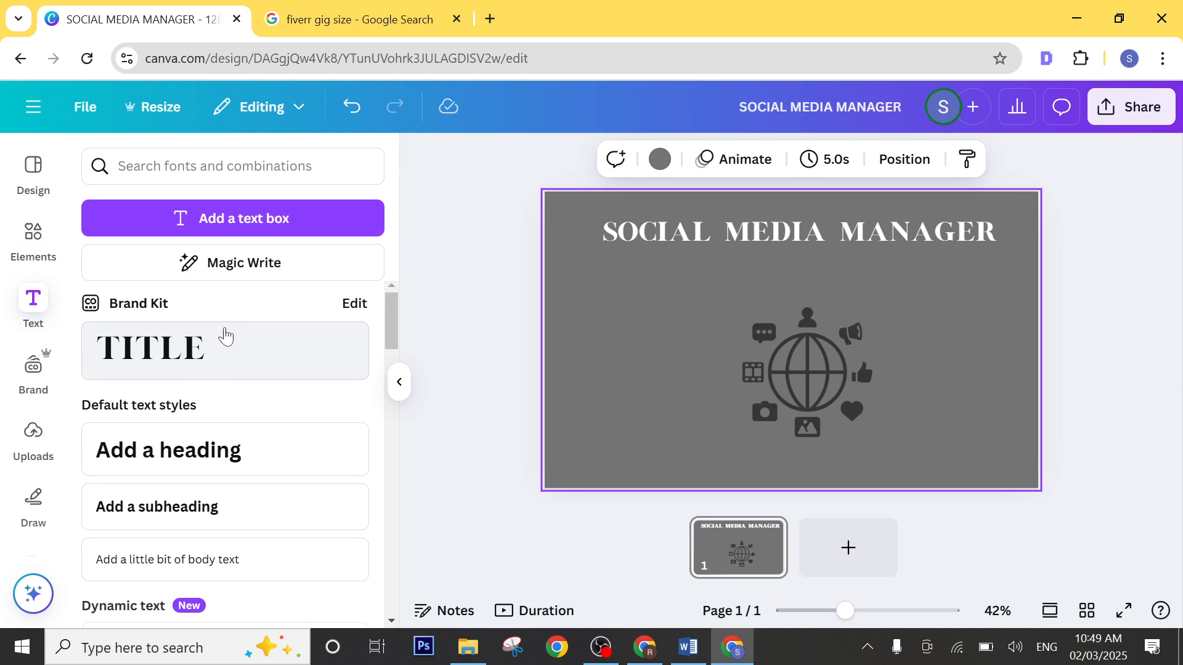
left_click(211, 470)
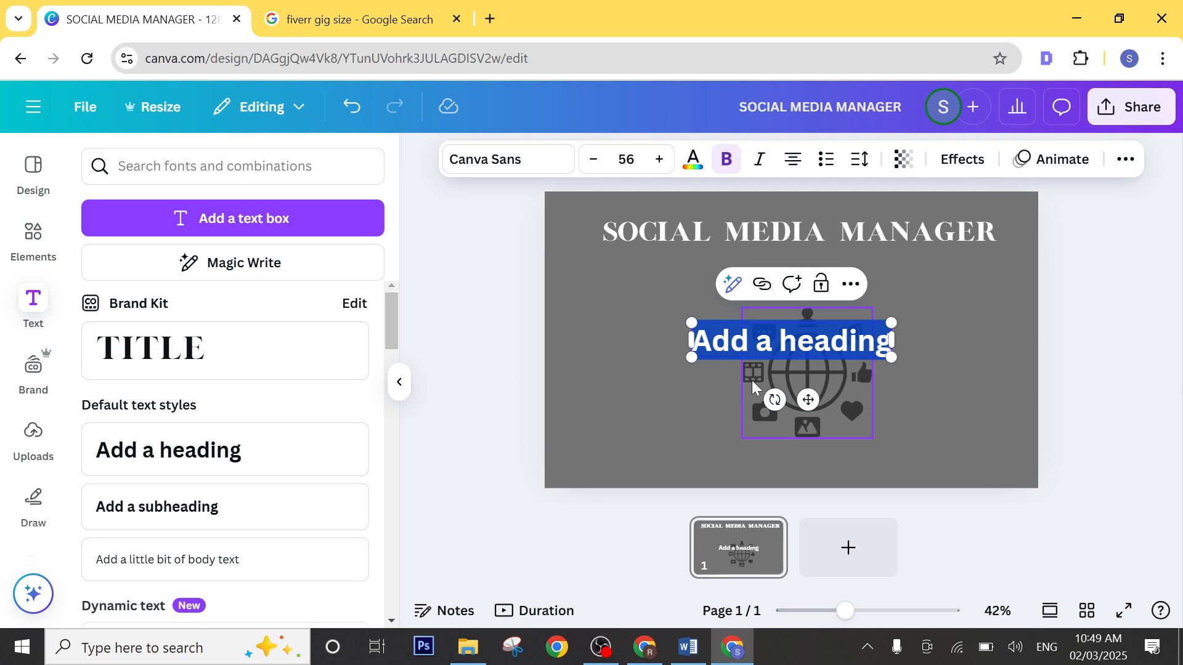
type("S")
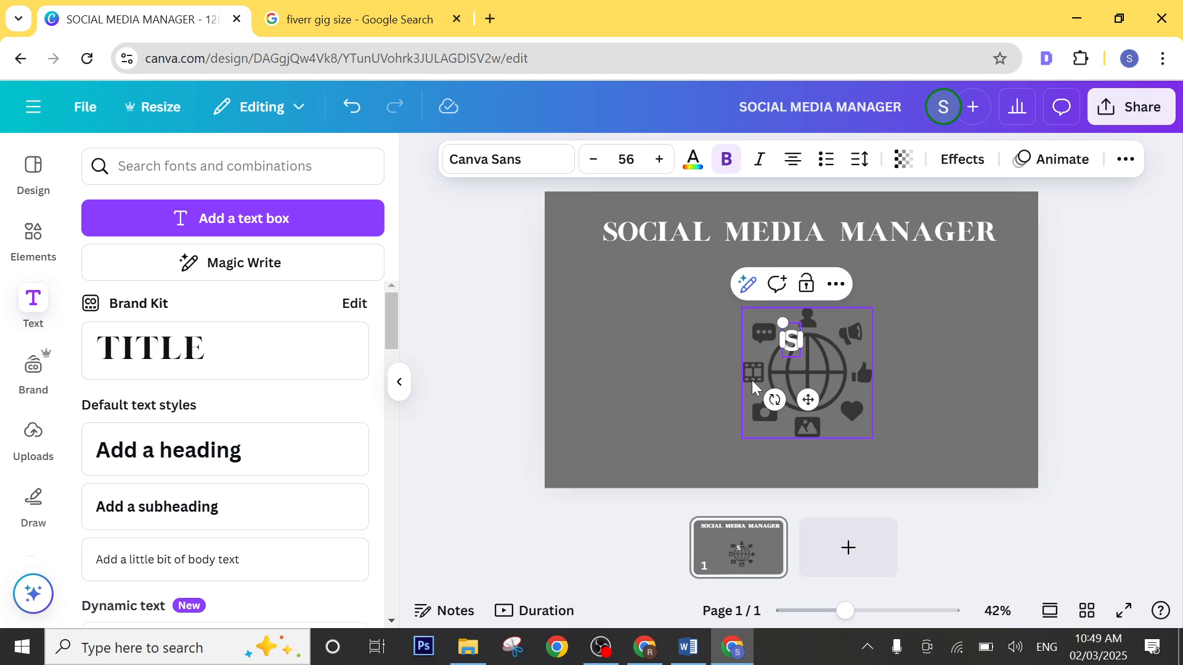
type("ervices")
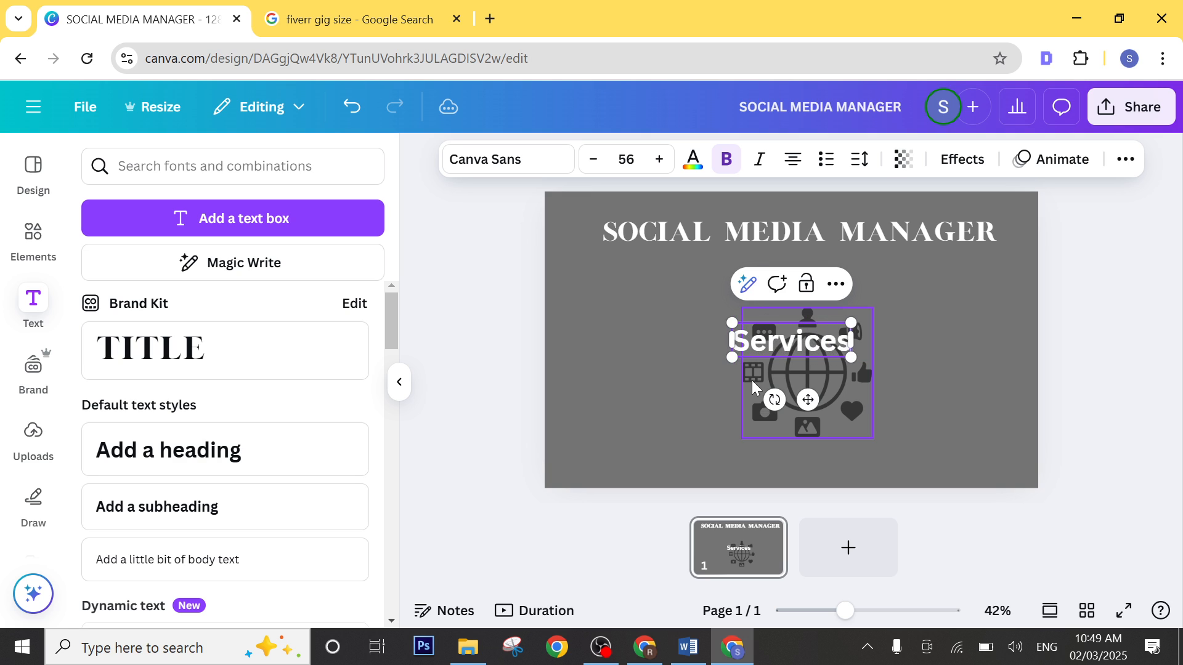
Step: Move the "Services" heading to the upper left of the globe graphic and add a default-style subheading directly below it
left_click(977, 399)
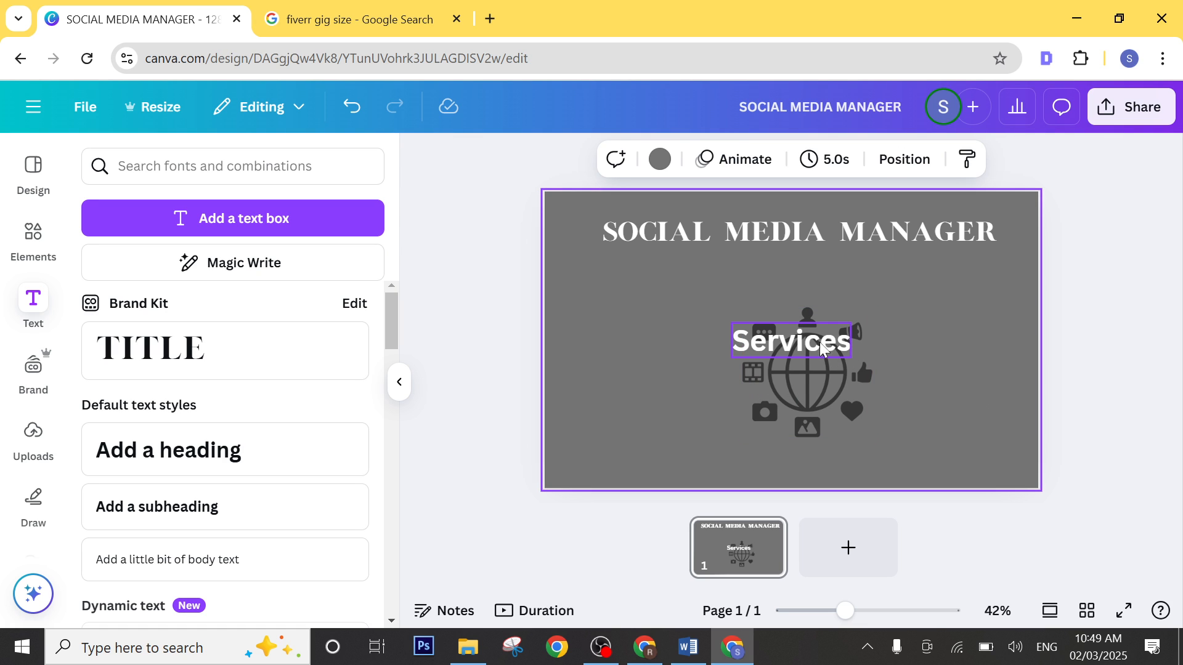
left_click_drag(820, 343, 669, 299)
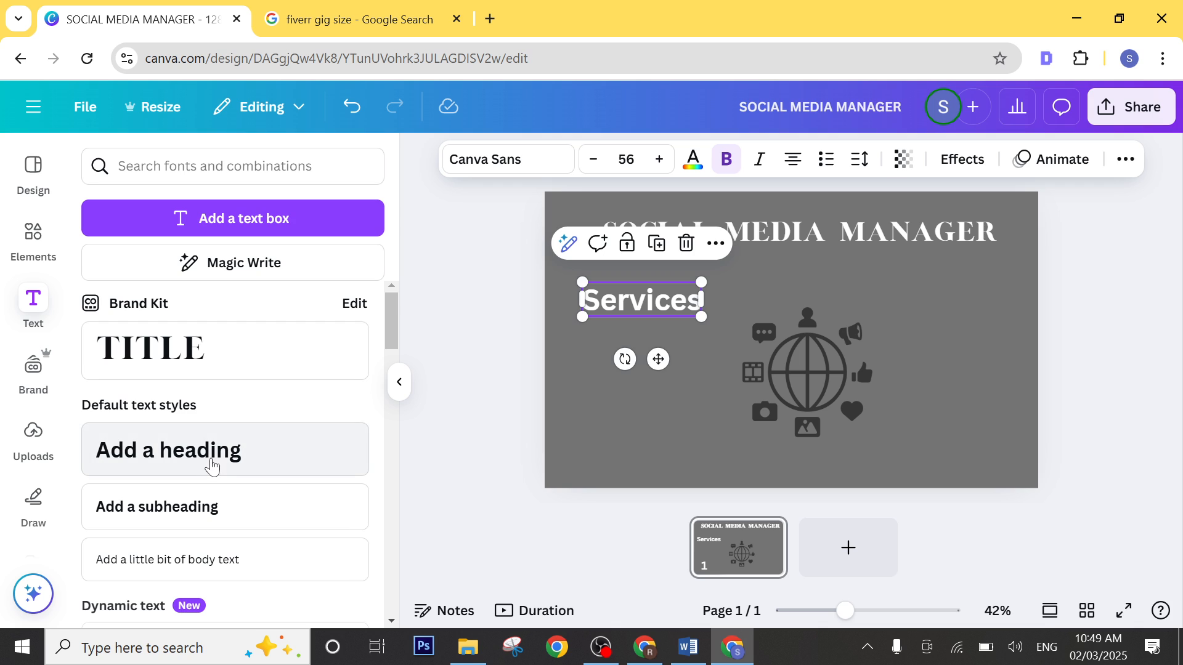
left_click(193, 509)
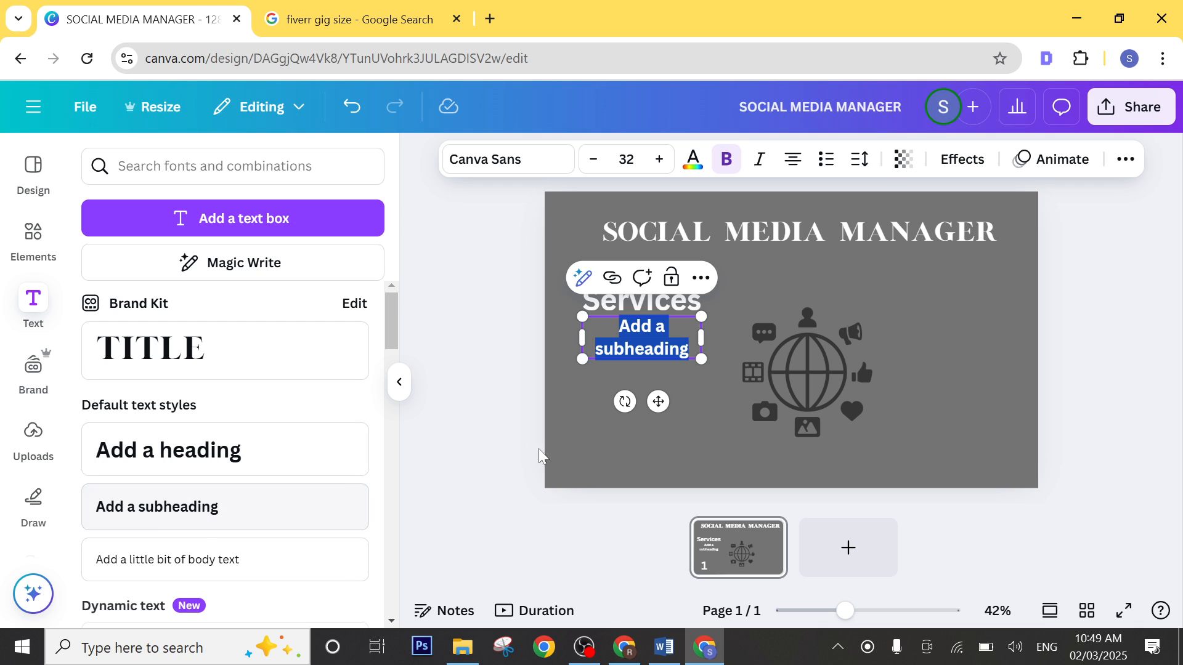
left_click(743, 425)
double_click(673, 345)
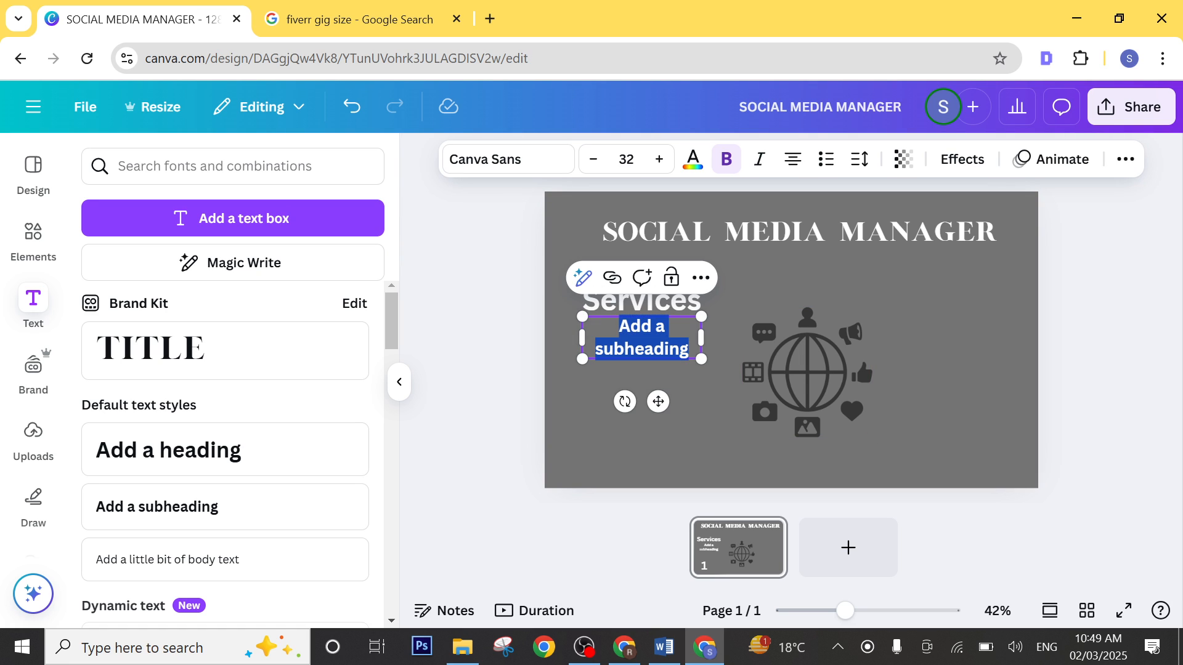
Step: Replace the subheading's placeholder text with "Fcaebook Marketing"
key("BackSpace")
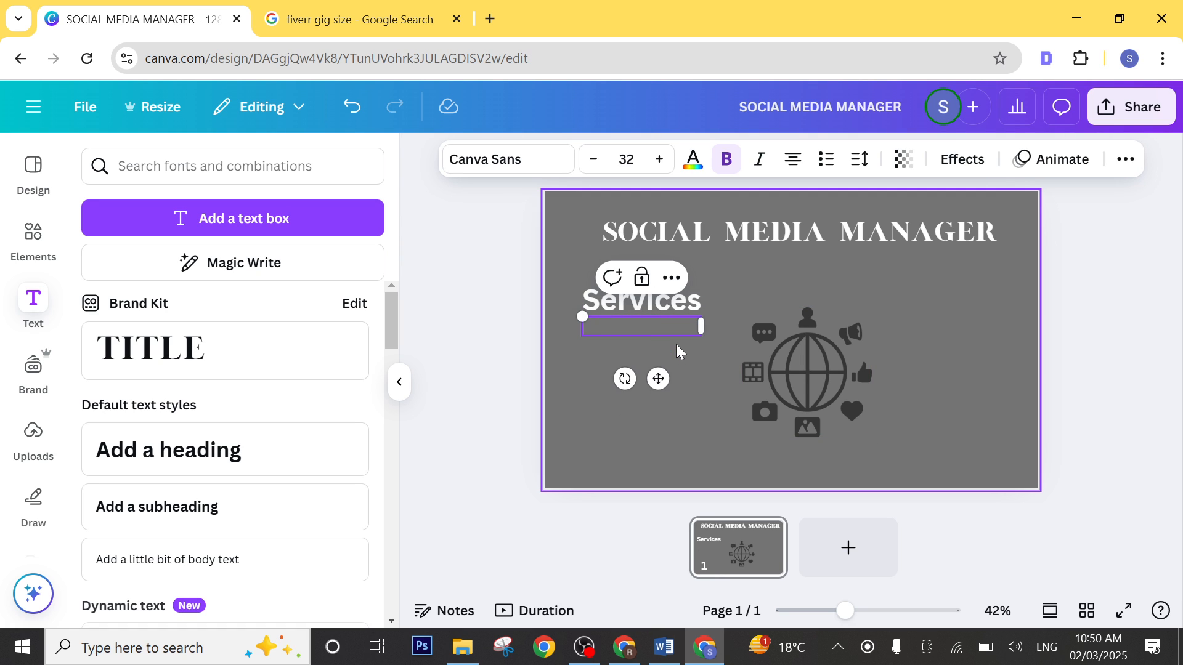
type("Fca")
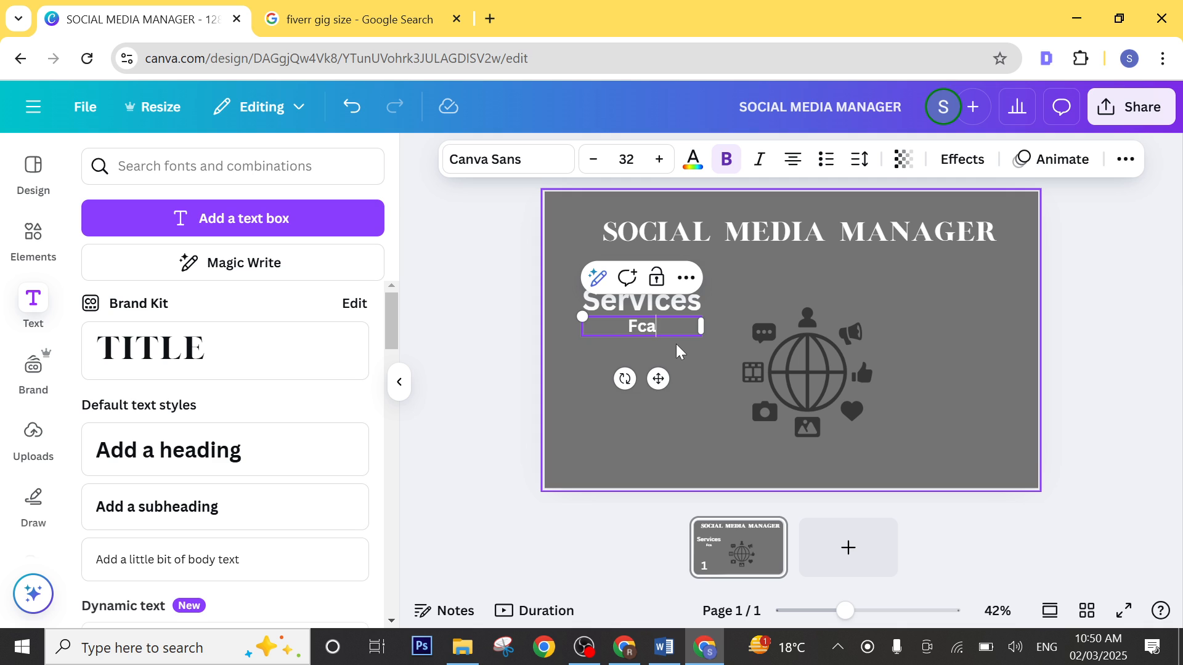
type("ebook")
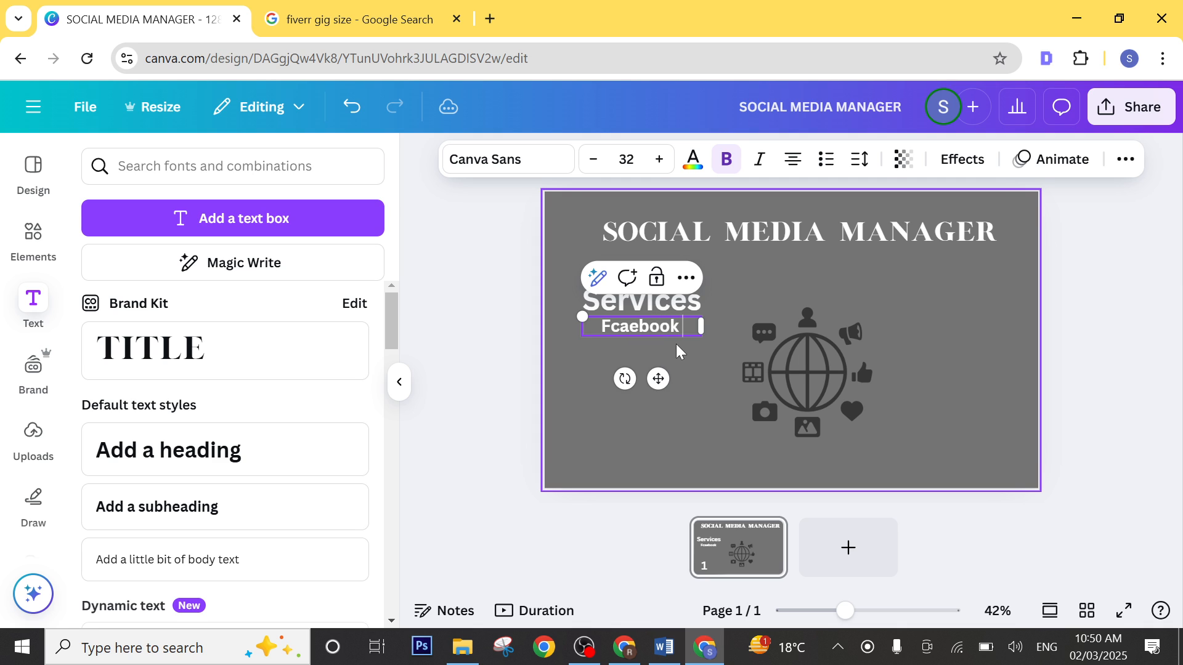
type(" Mna")
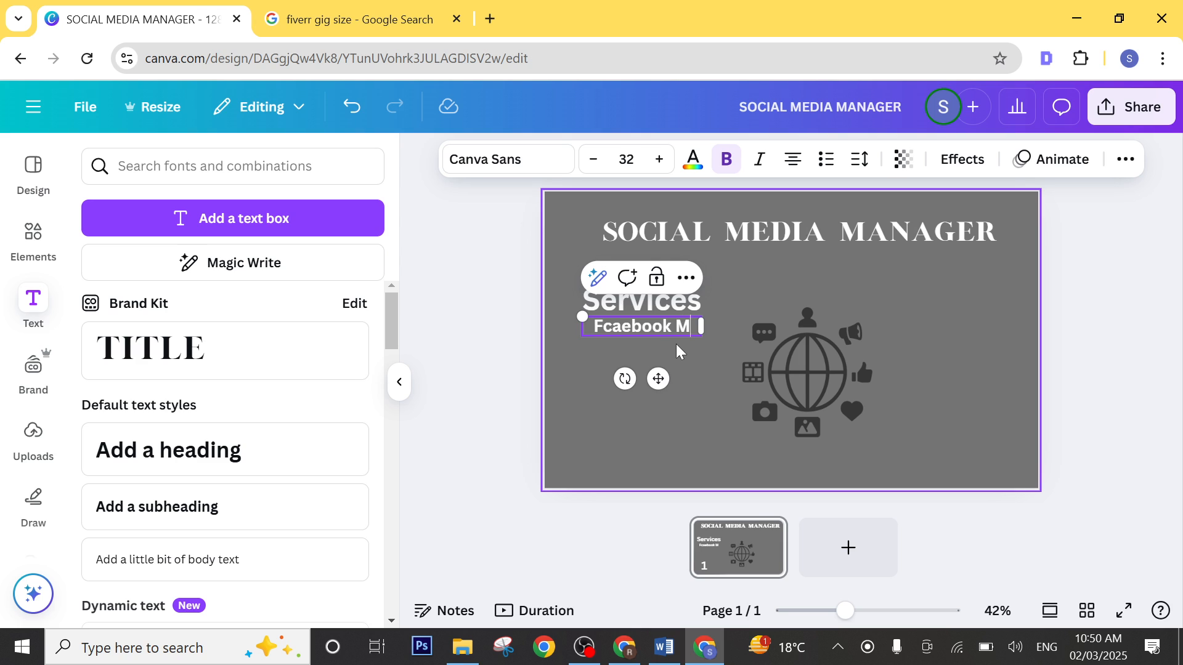
key("BackSpace")
key("BackSpace")
key("BackSpace")
type("Marketing")
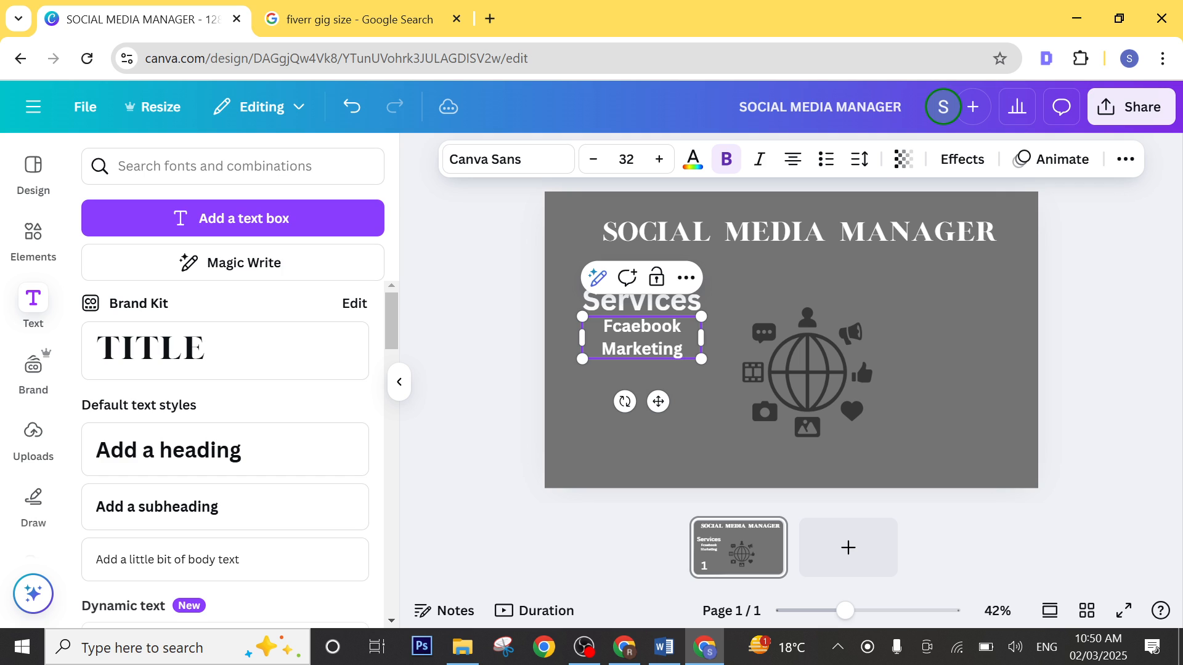
Step: Add the lines "Instagram Marketing", "Twitter Marketing" and "Facebook Ads" to the services subheading
key("Return")
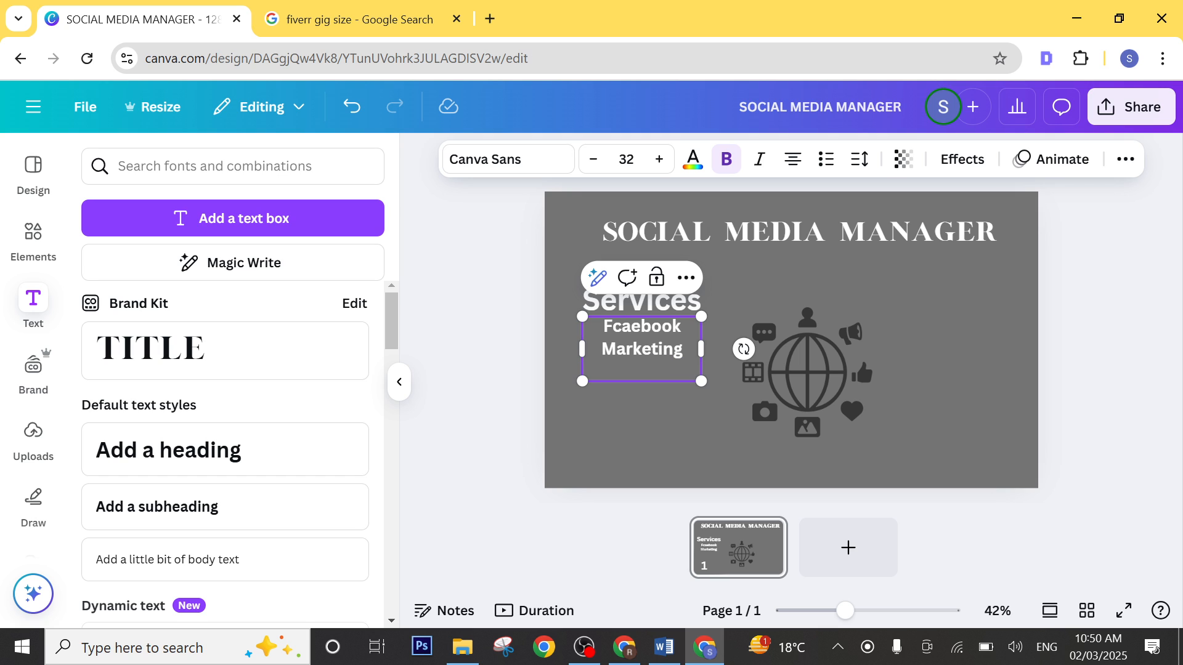
type("Instagram")
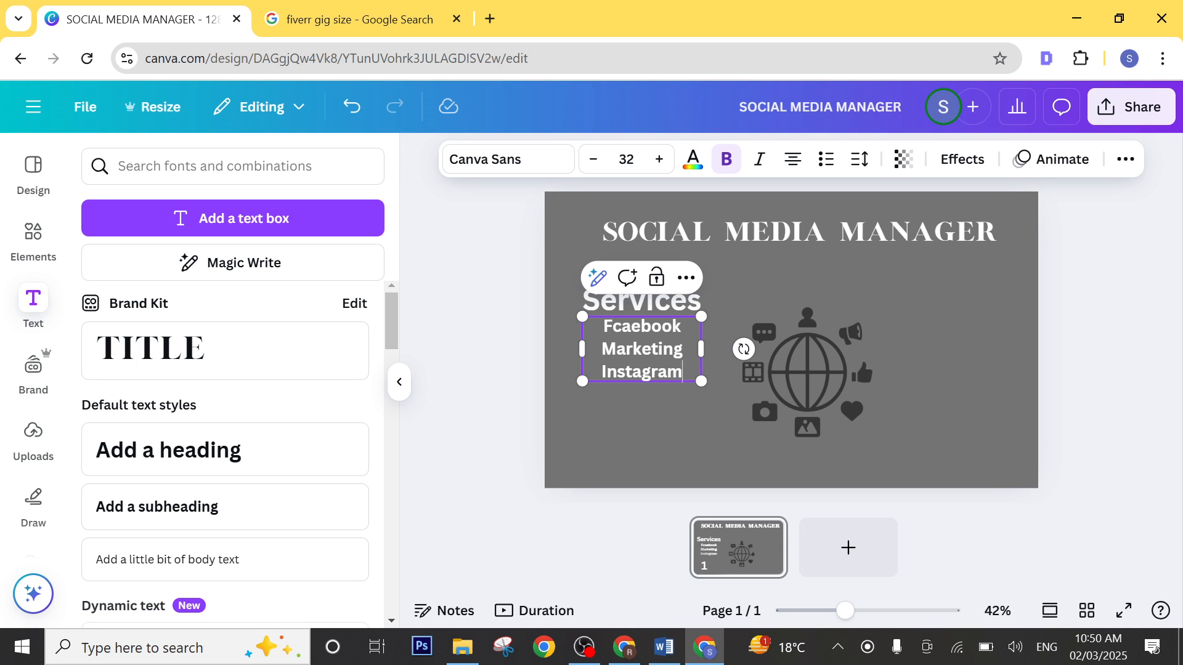
type(" M")
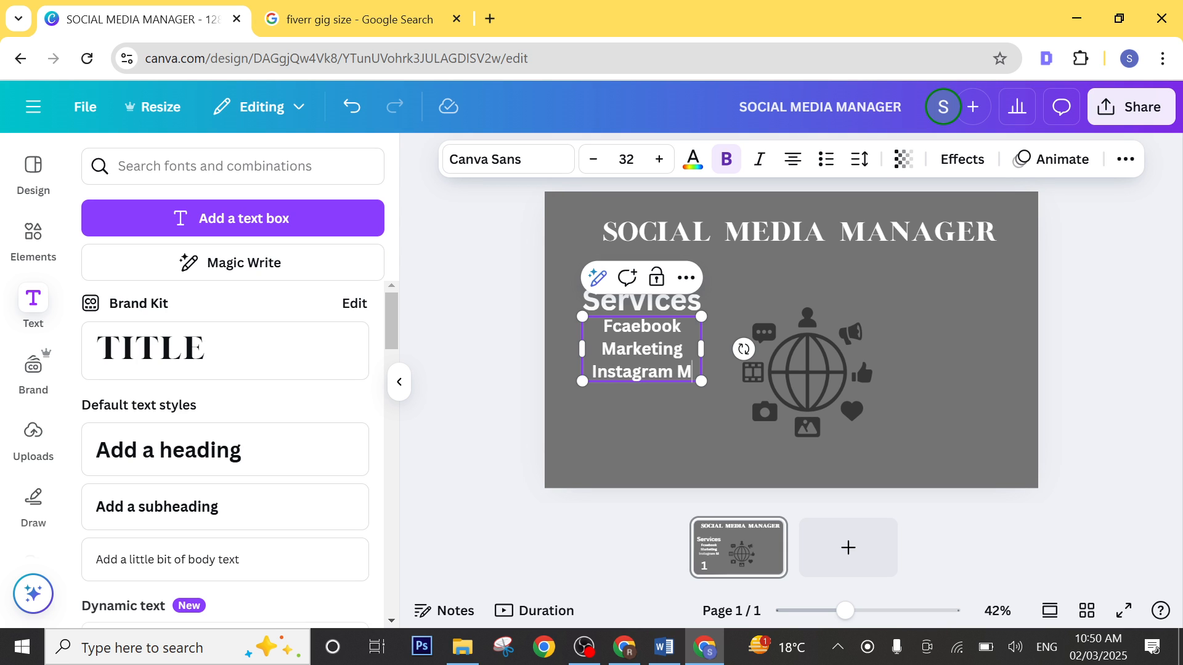
type("arketing")
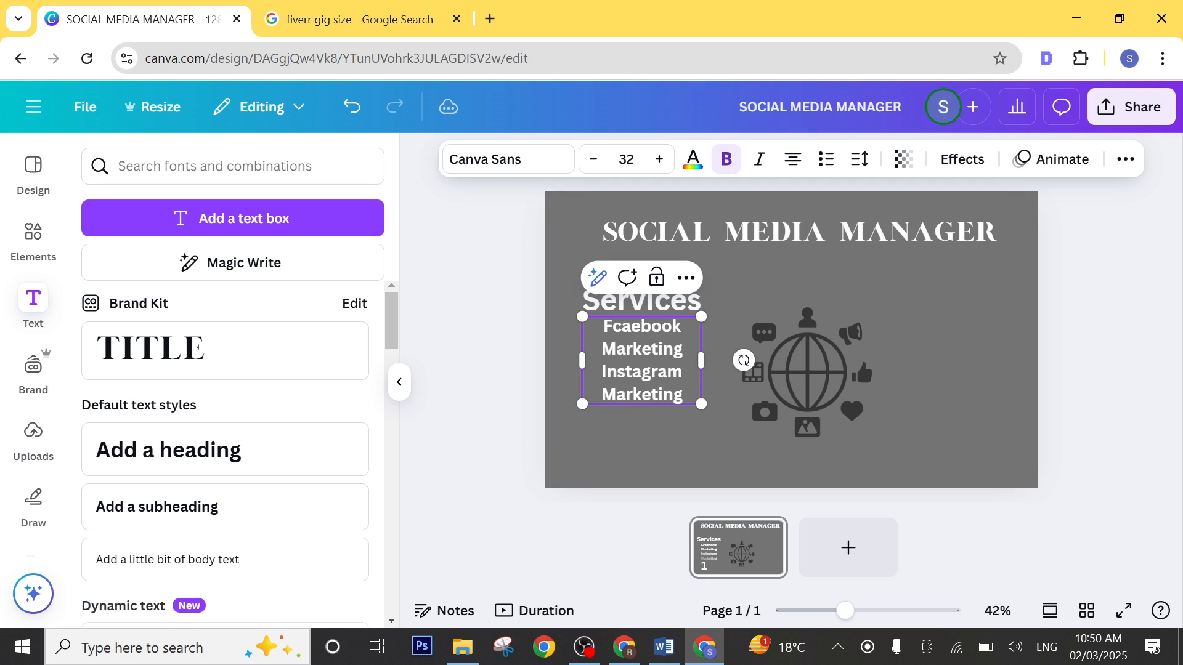
key("Return")
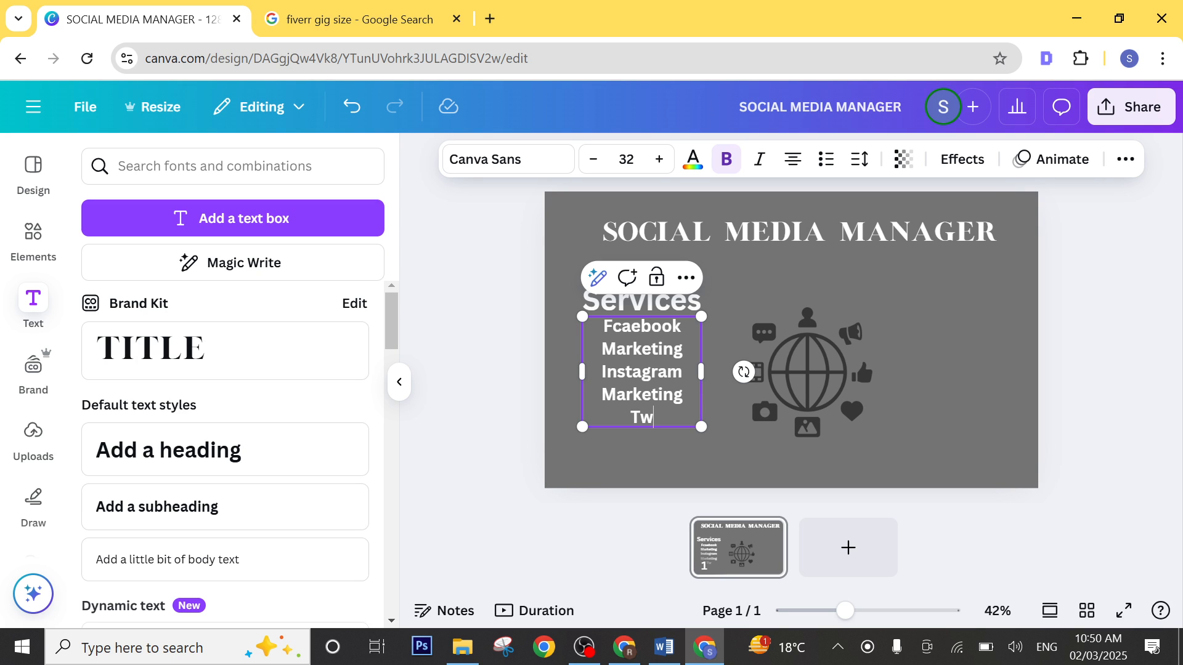
type("Twitter")
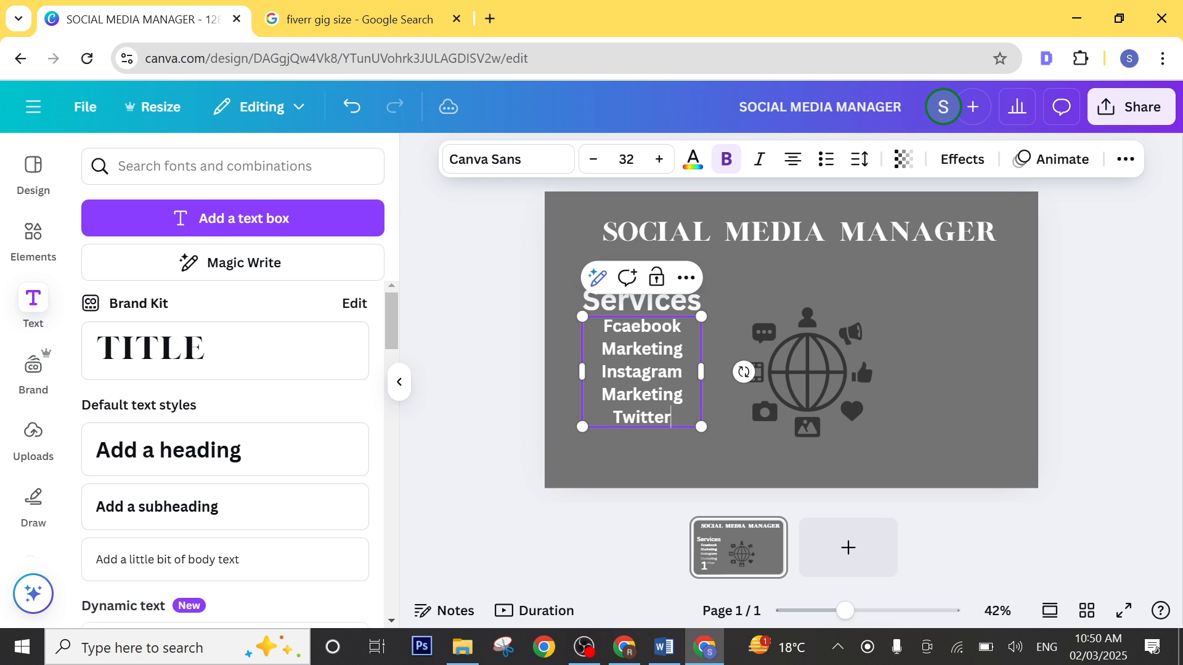
type(" Marketing")
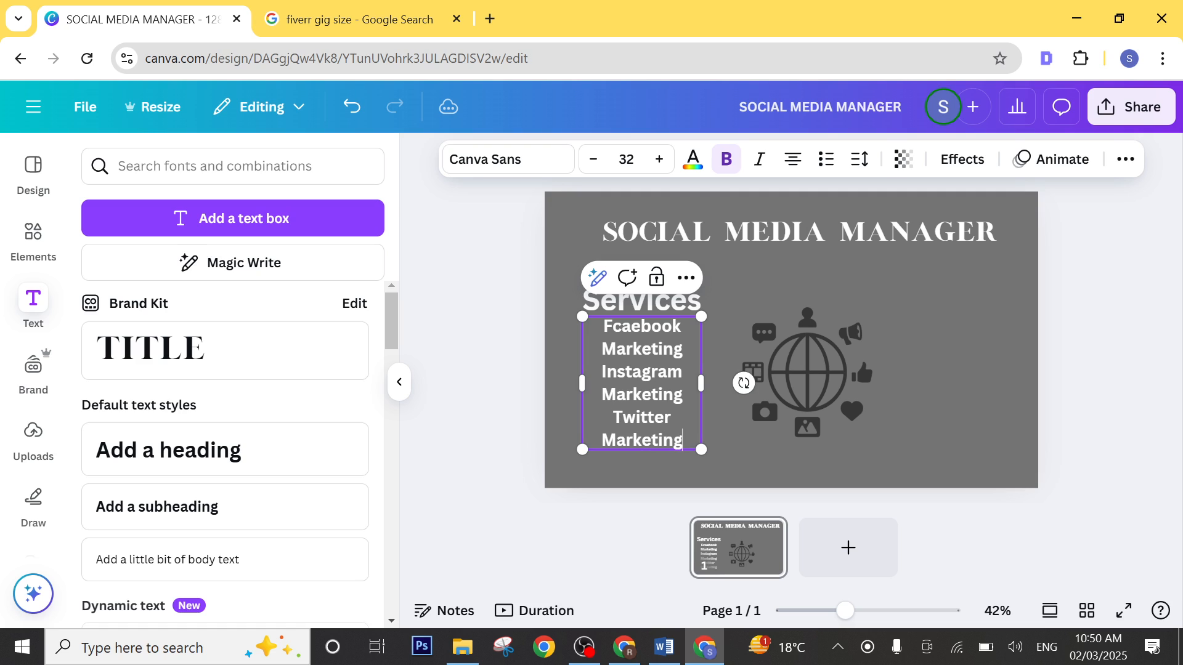
key("Return")
type("Fa")
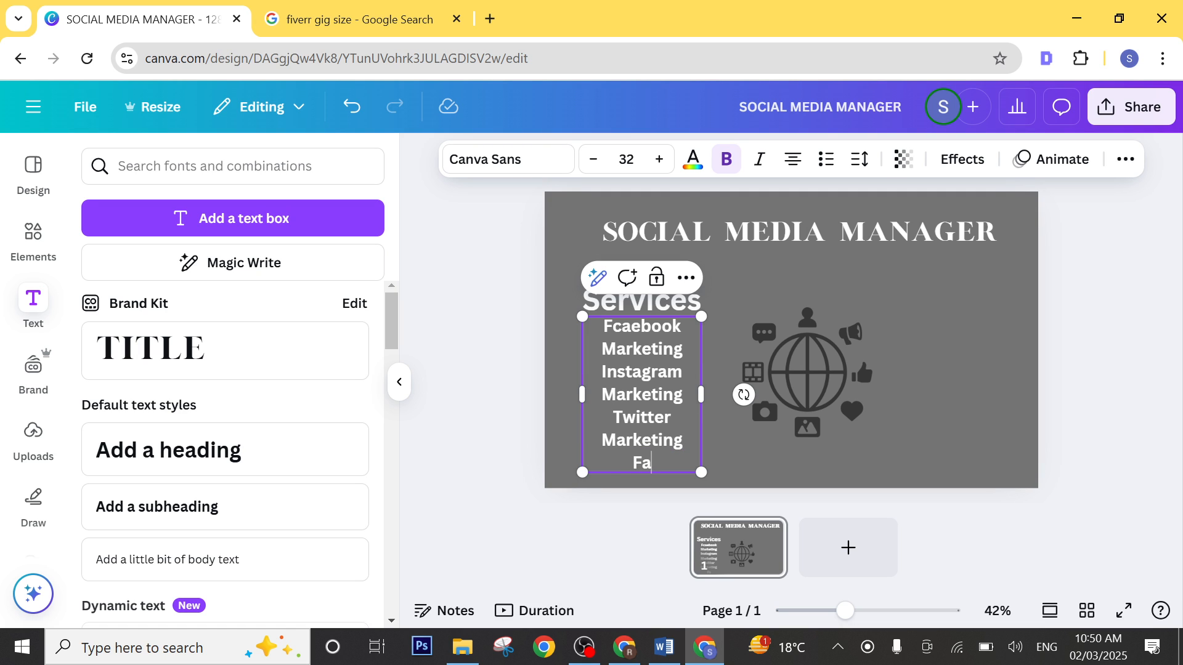
type("cebook Ads")
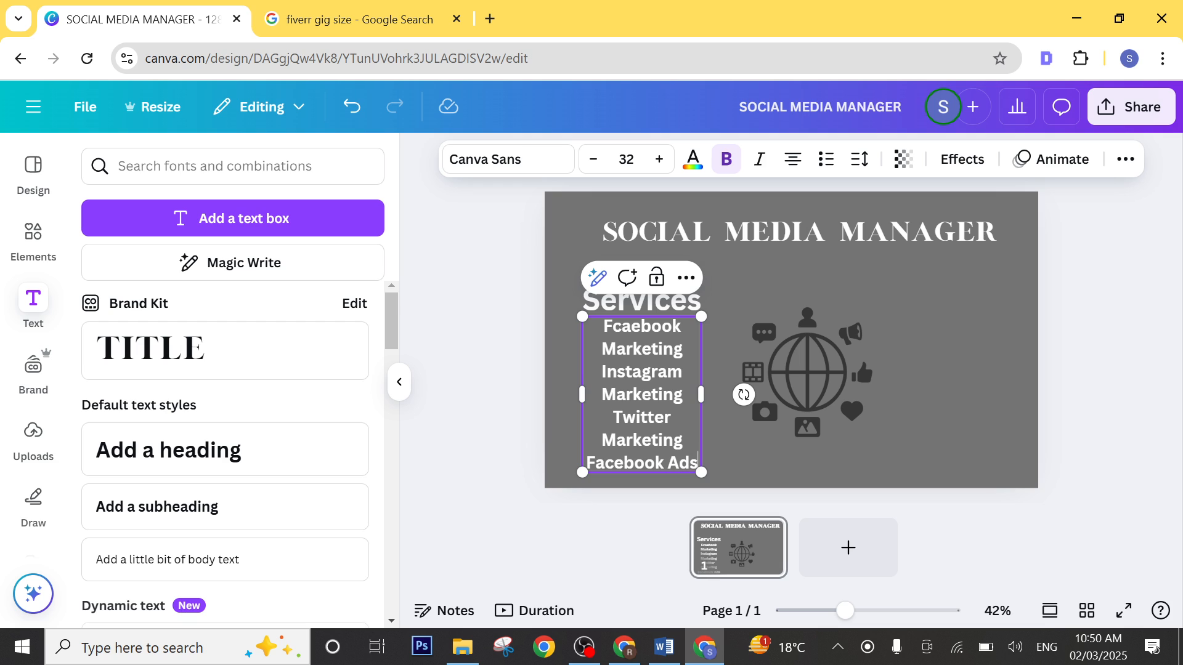
left_click(938, 441)
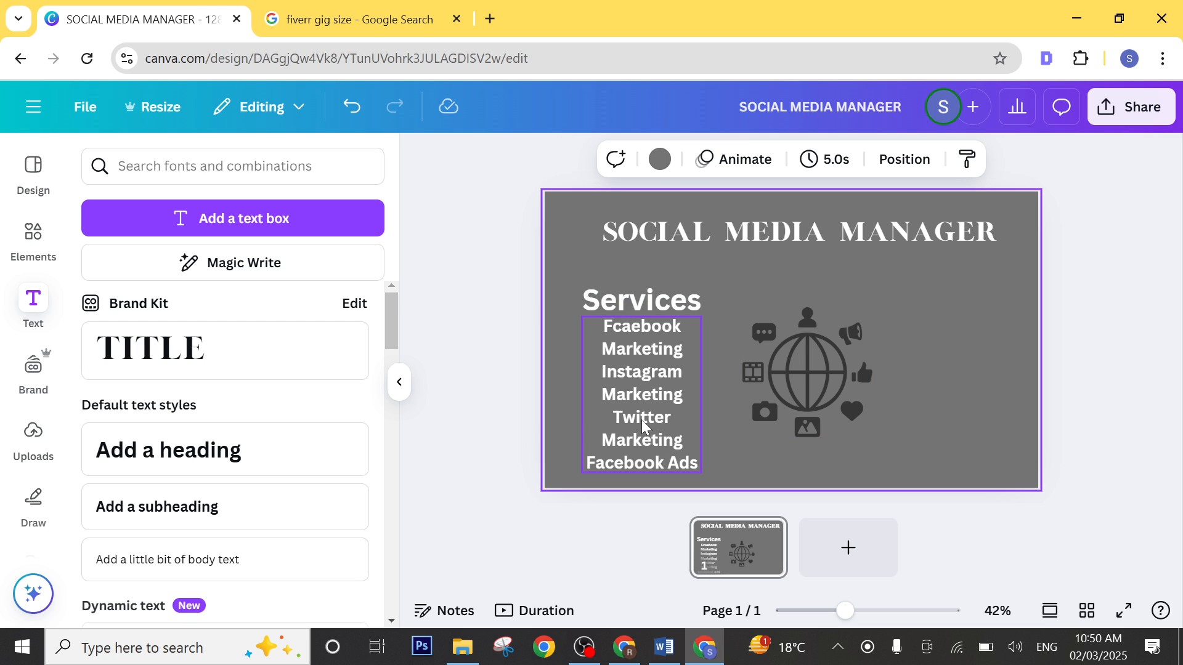
Step: Shift the services list slightly towards the page's left edge and align the "Services" heading above it with a small gap
key("ctrl+a")
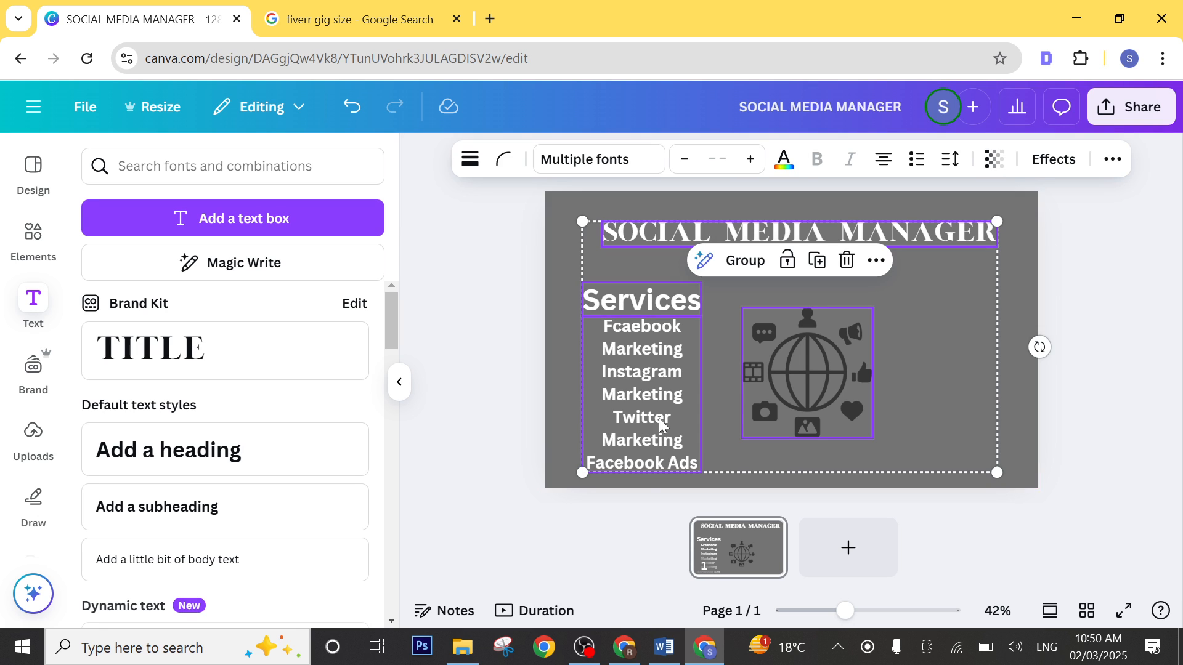
left_click(975, 333)
left_click_drag(663, 386, 648, 387)
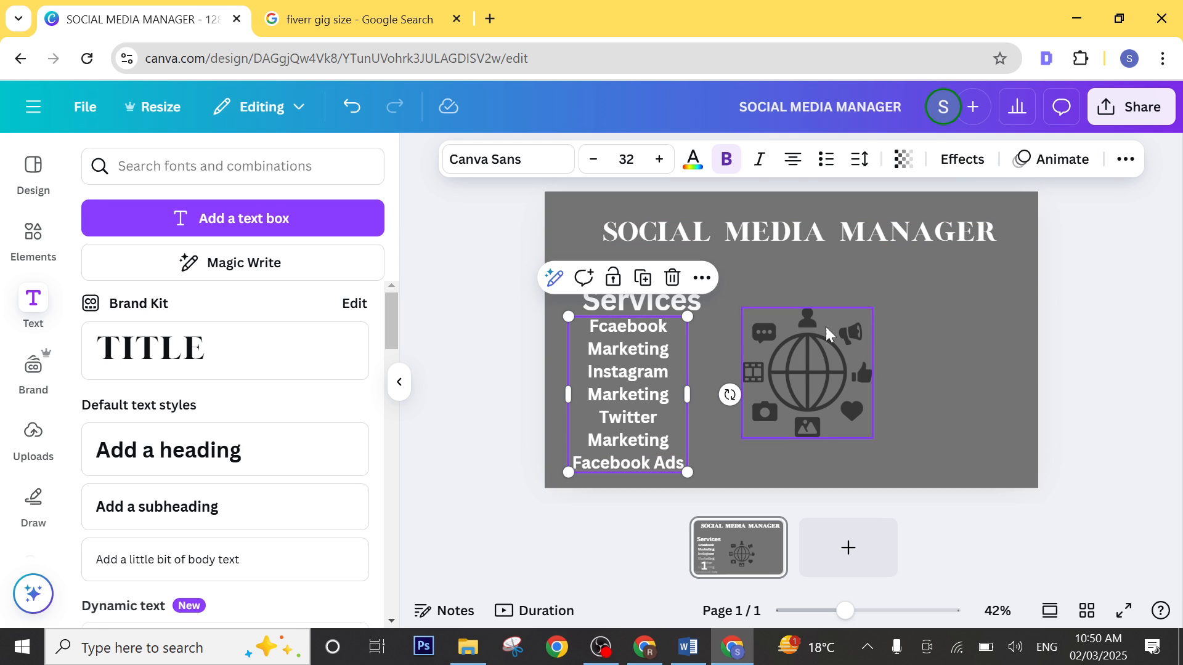
left_click(945, 308)
left_click_drag(703, 309, 690, 291)
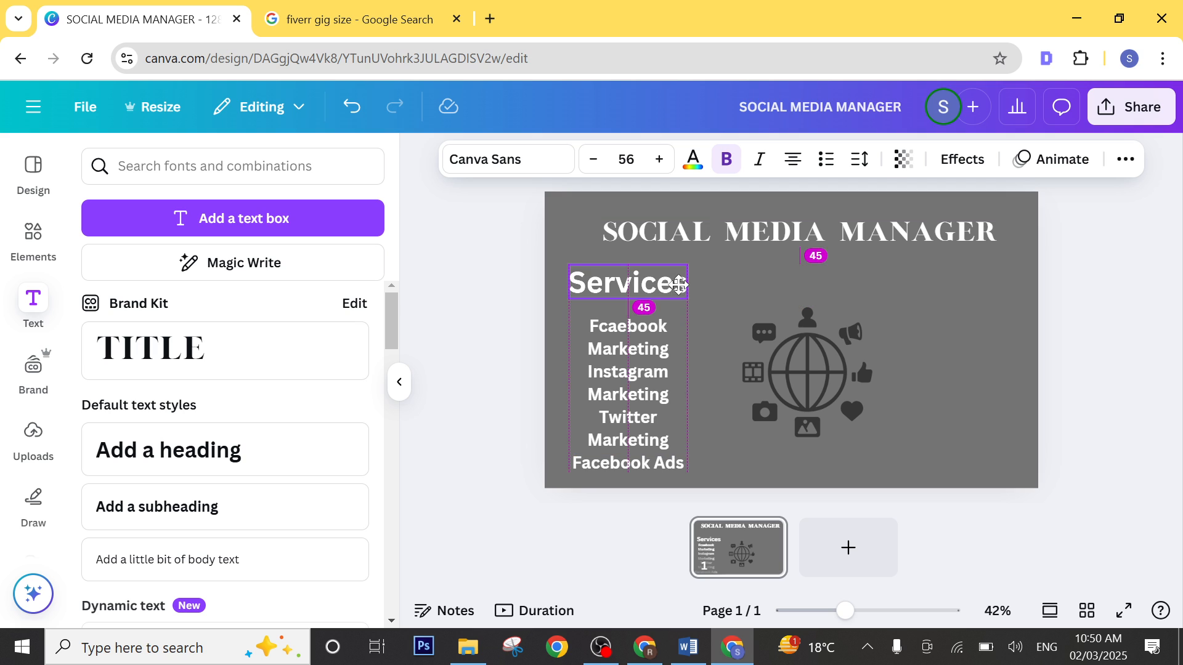
left_click(664, 404)
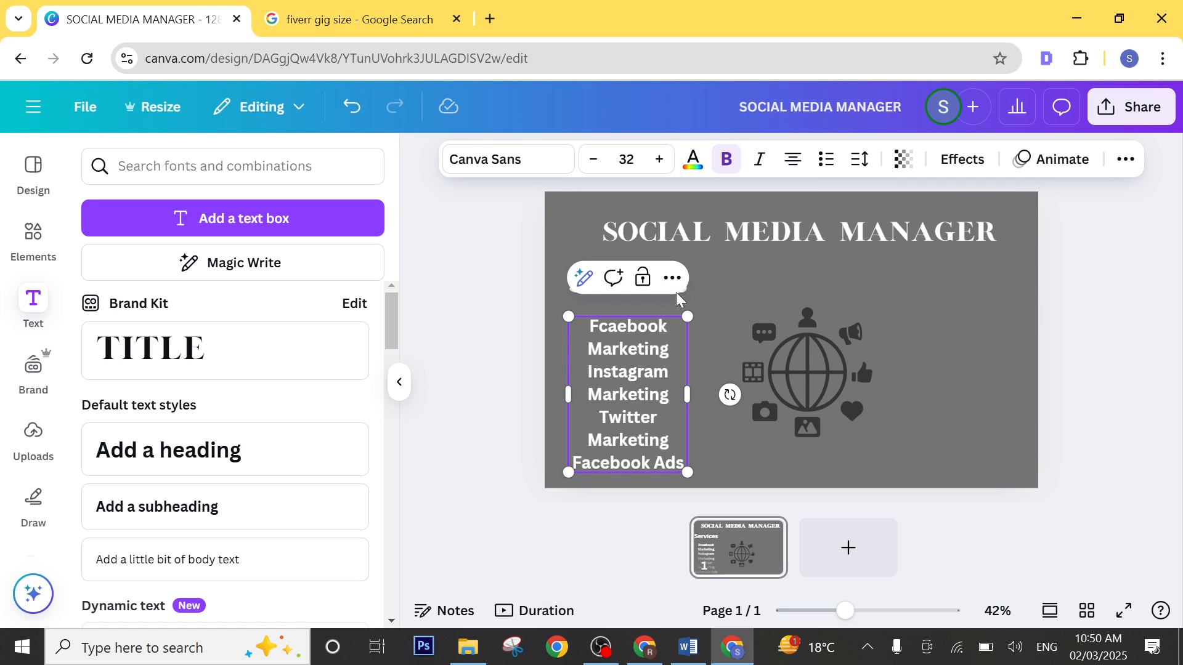
left_click(952, 344)
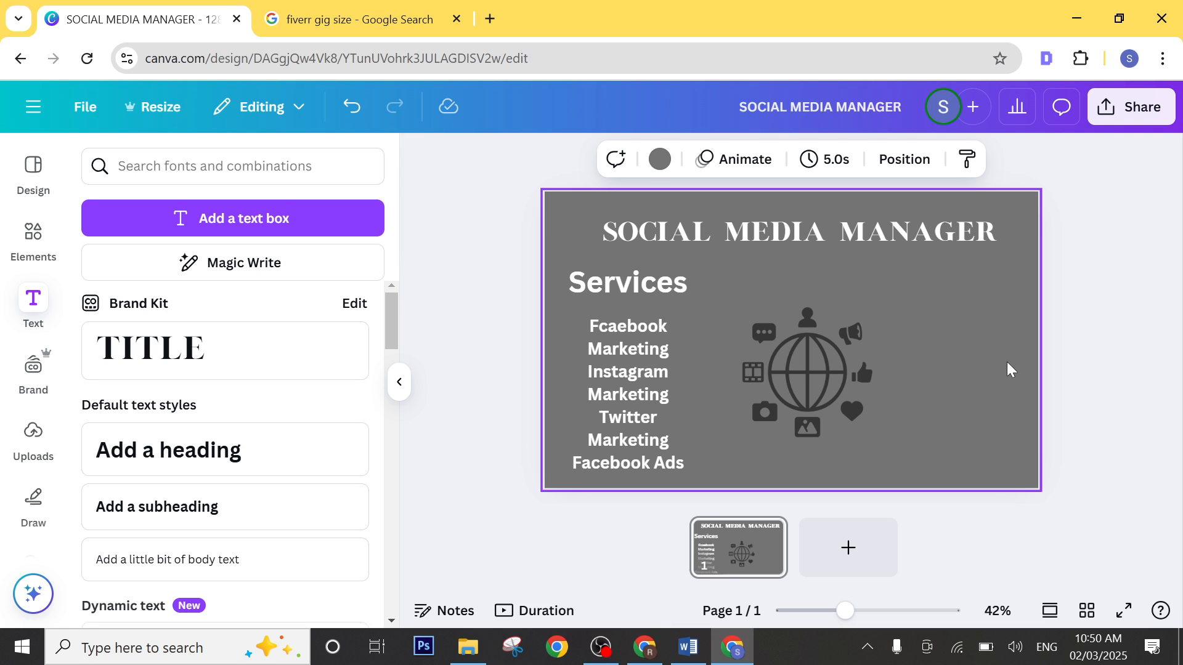
Step: Switch to Fiverr Gigs.docx in Word and select the text "WHAT IS INCLUDED" above the numbered list
left_click(688, 647)
scroll(254, 298, "up", 15)
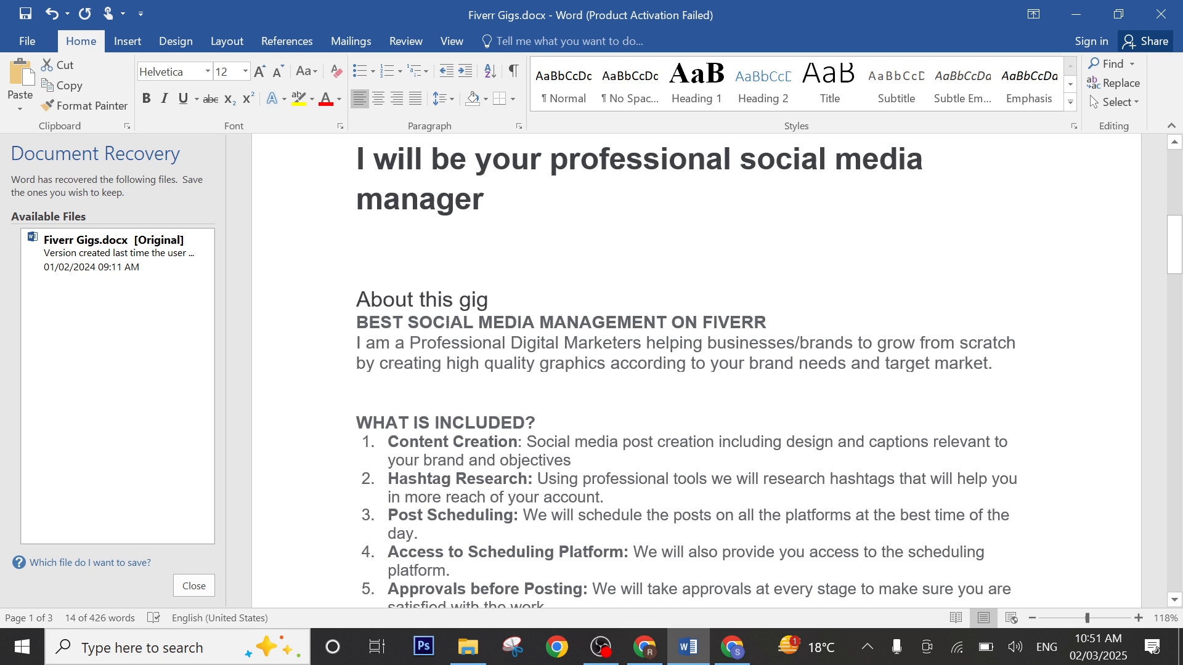
left_click_drag(524, 423, 356, 422)
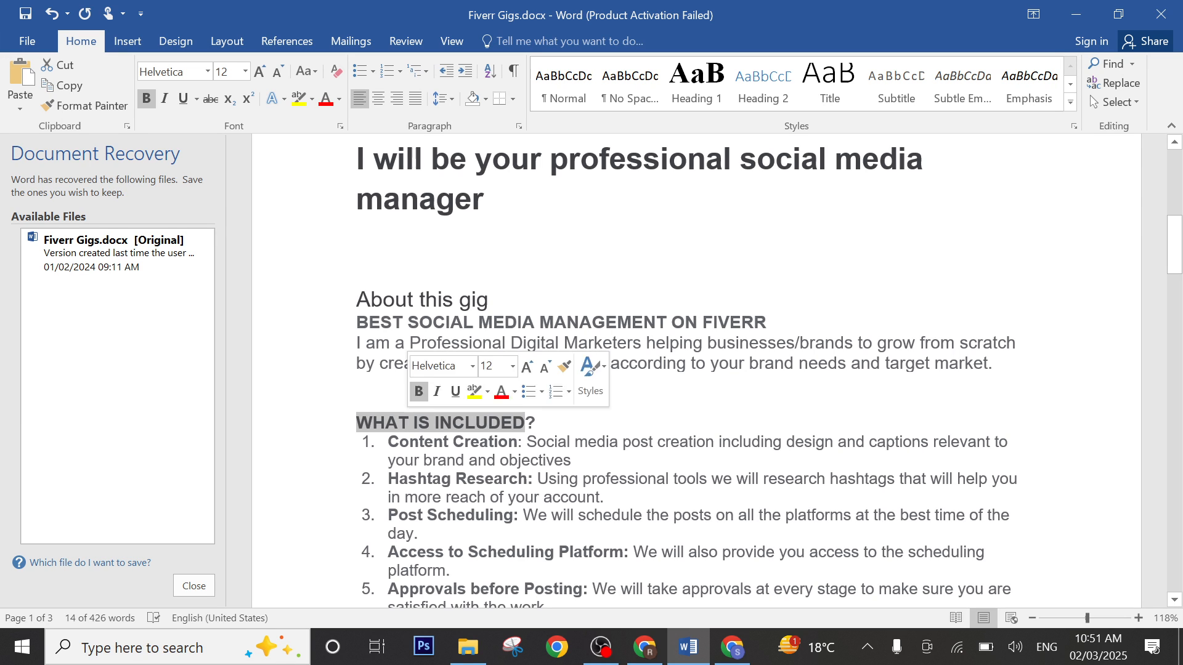
Step: Return to the Canva design, add a default-style heading and undo pasting the wrong clipboard text into it
left_click(645, 658)
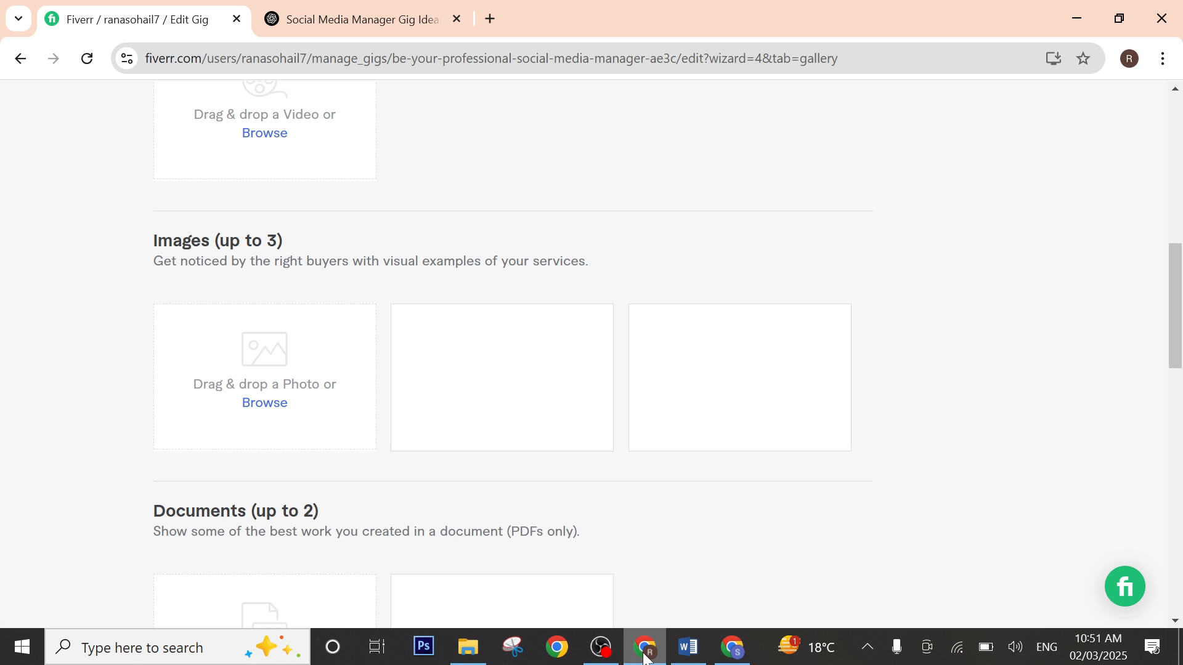
left_click(733, 650)
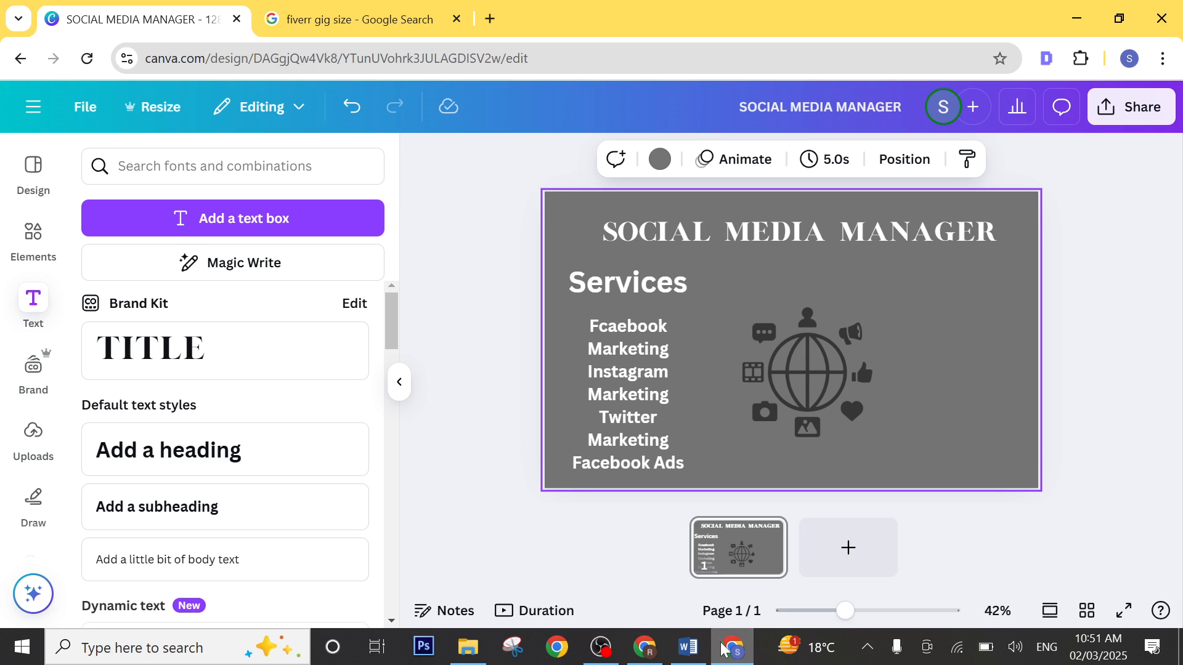
left_click(222, 449)
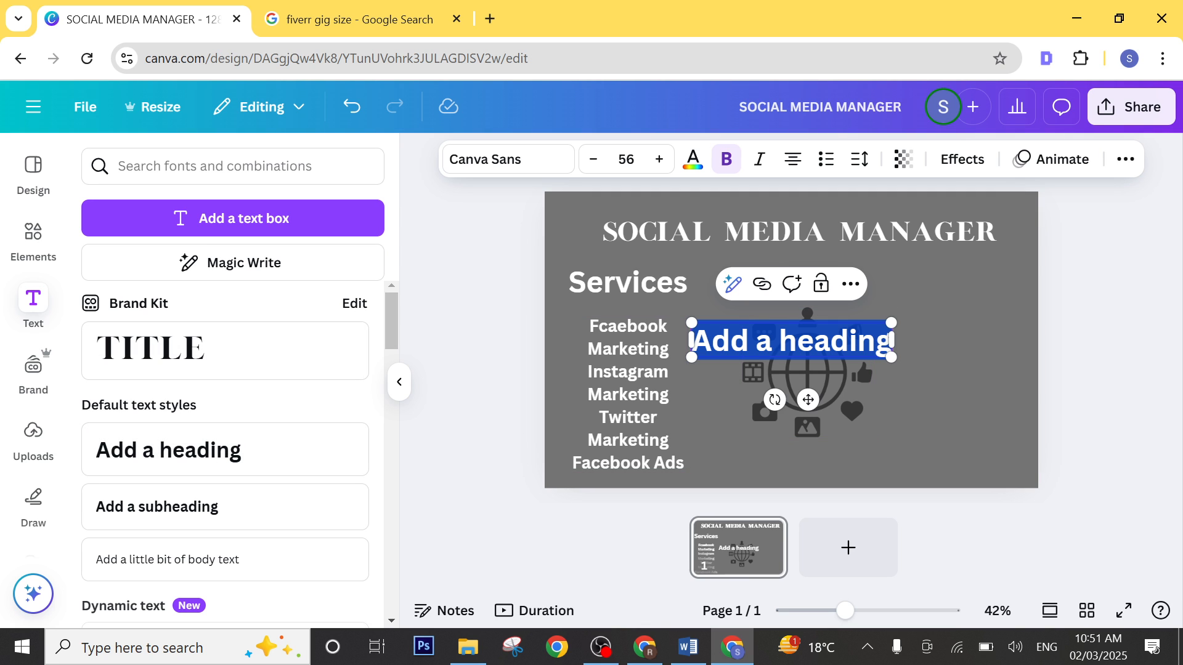
type("Yes! I create engaging posts, captions, and hashtags tailored to your brand. If you need custom graphics or videos, I can include them based on your package")
key("ctrl+z")
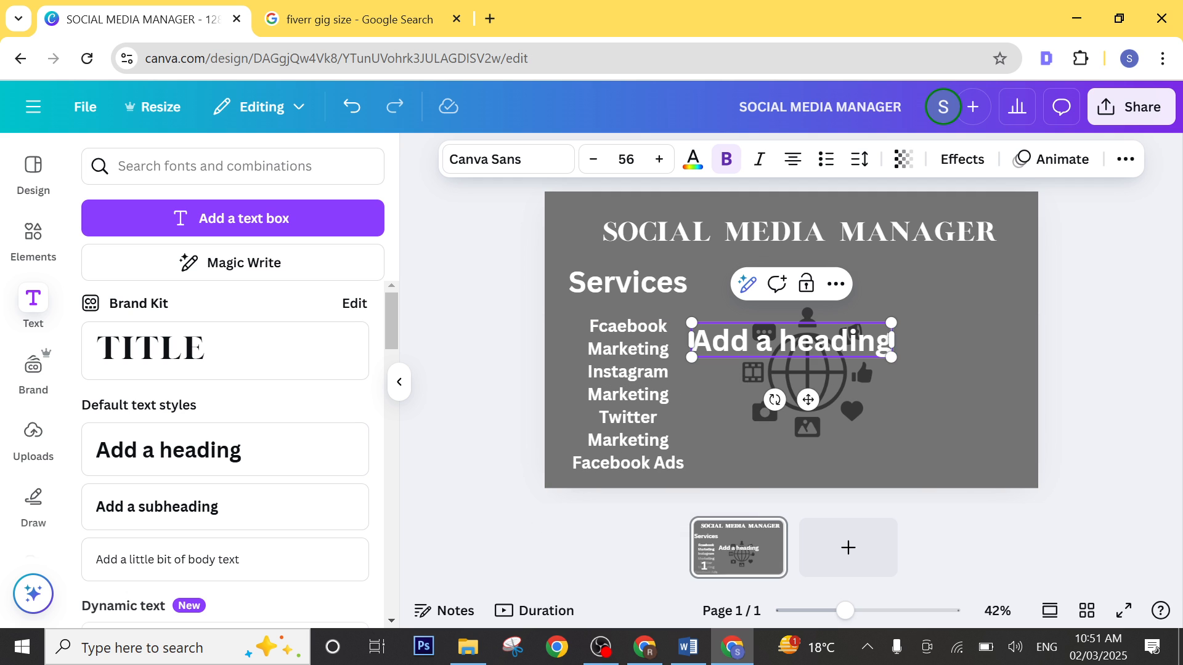
Step: Copy the selected "WHAT IS INCLUDED" text from the Word document and paste it over the new Canva heading's placeholder
left_click(690, 648)
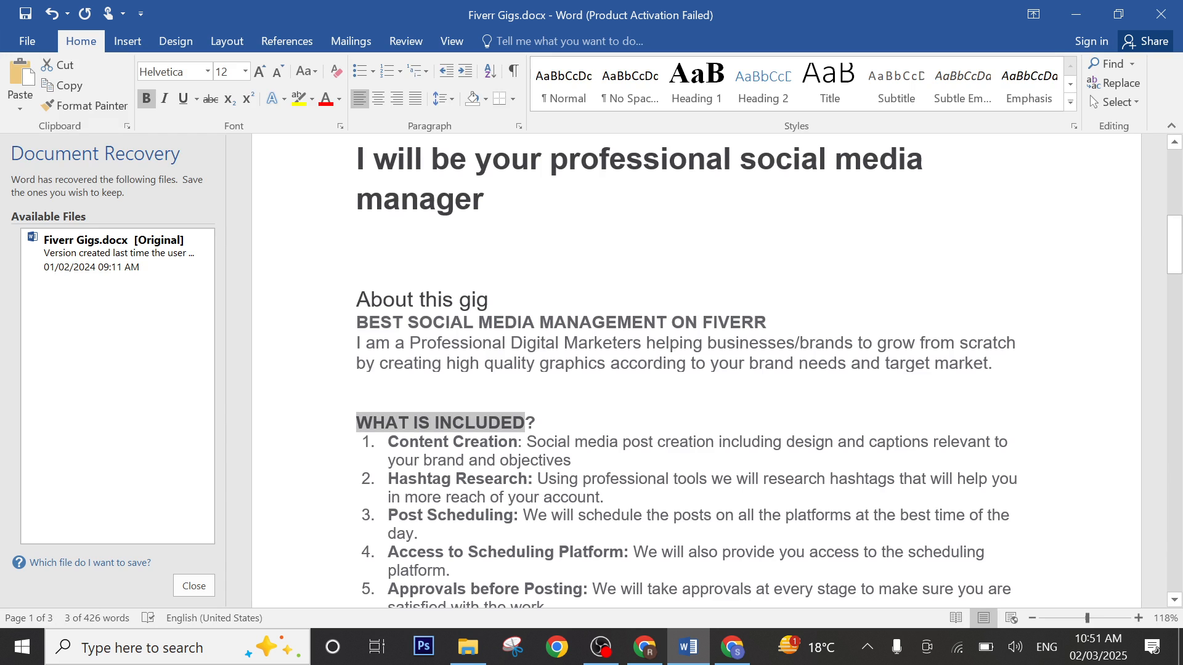
right_click(502, 425)
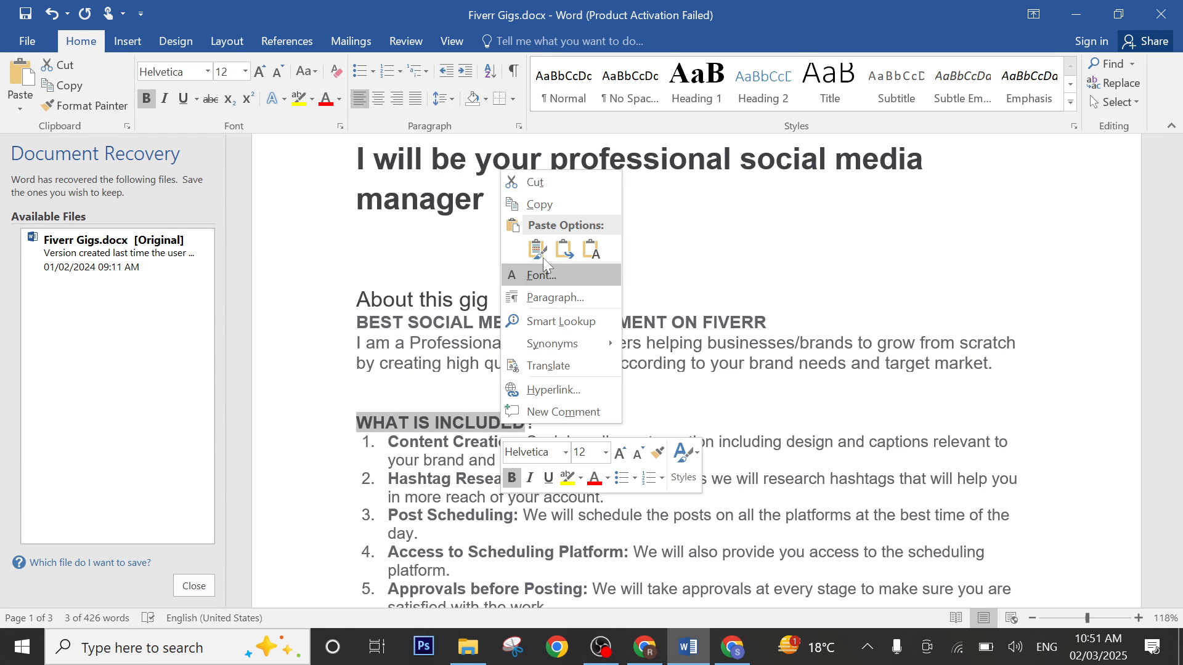
left_click(542, 207)
left_click(645, 648)
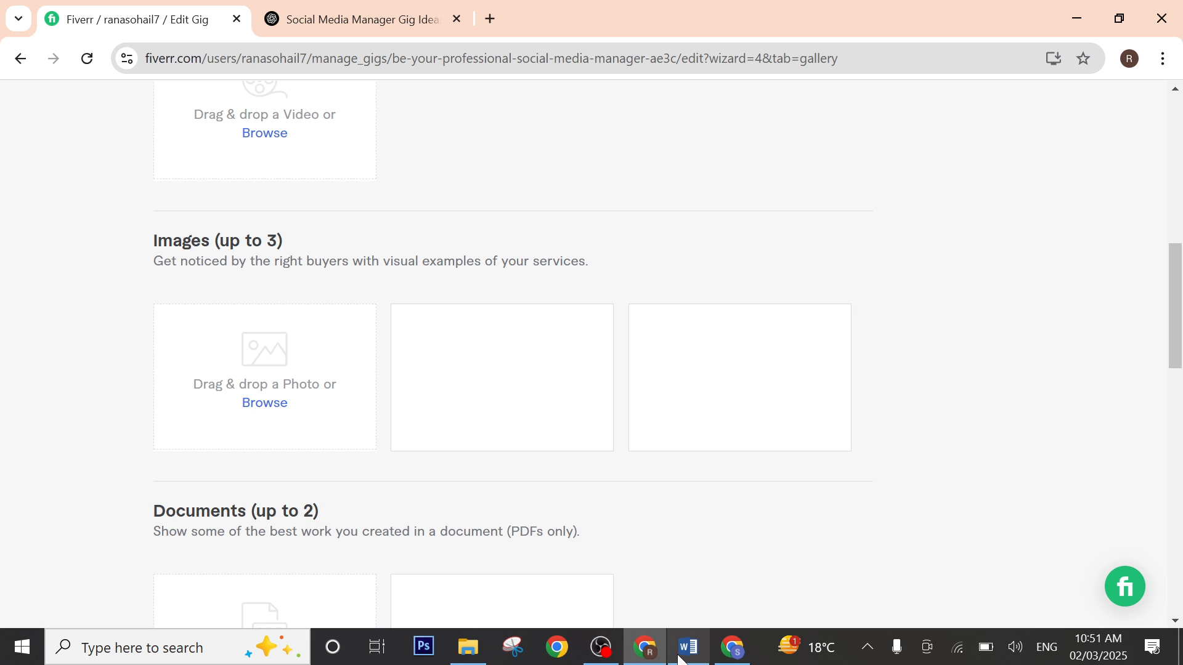
left_click(734, 649)
double_click(779, 352)
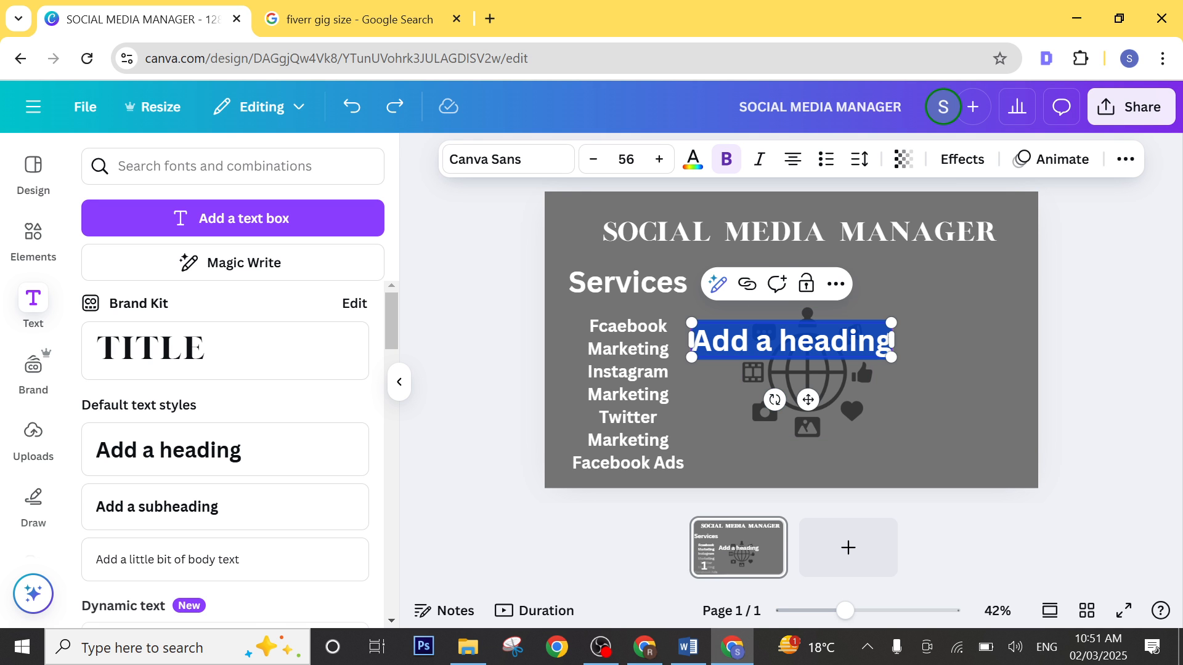
key("ctrl+v")
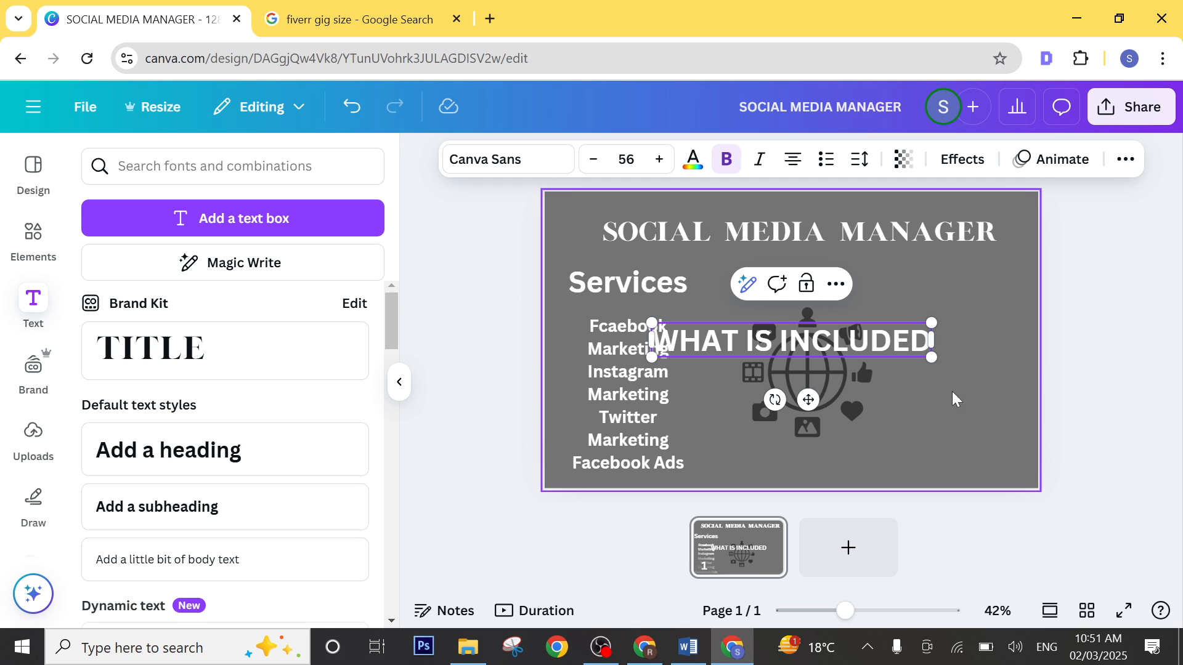
Step: Shrink the "WHAT IS INCLUDED" heading to font size 28 and place it right of the globe graphic, below the title
left_click_drag(932, 357, 791, 340)
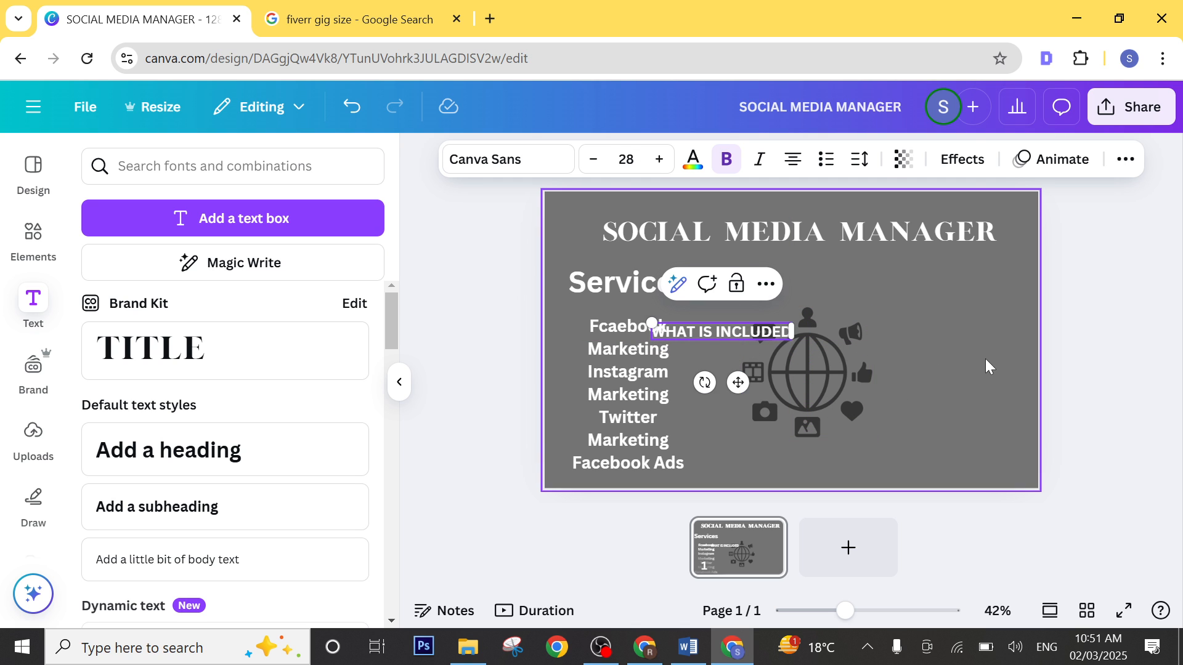
left_click(985, 359)
left_click_drag(721, 334, 943, 319)
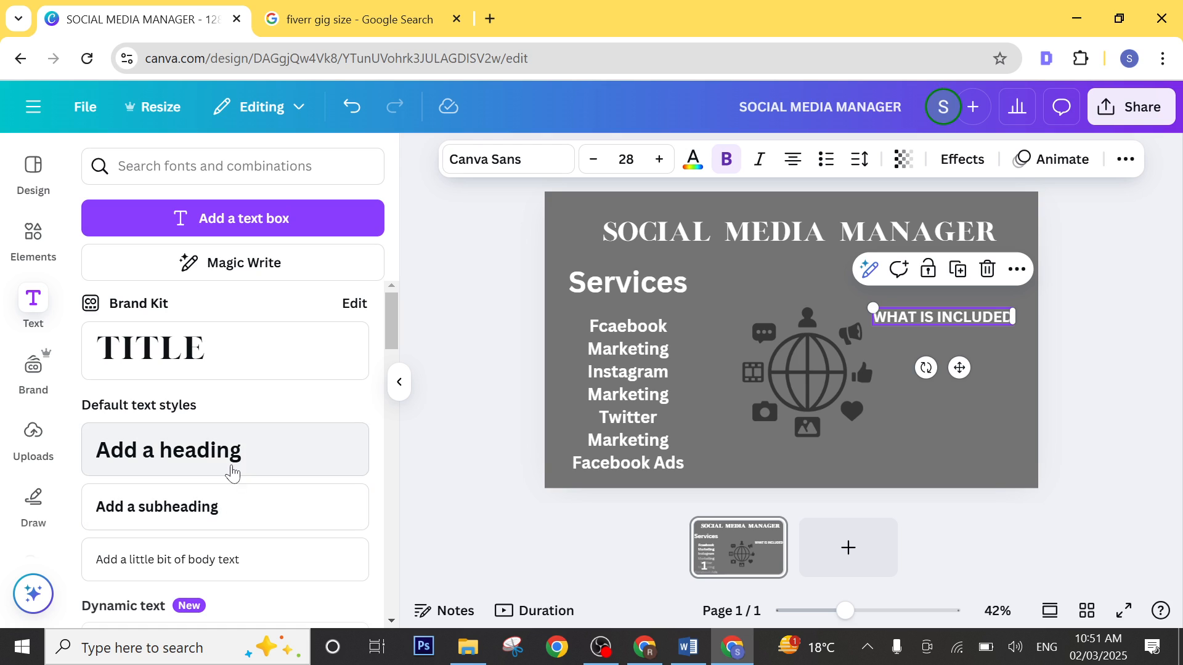
Step: Add a default-style subheading and place it a little below the "WHAT IS INCLUDED" heading
left_click(275, 524)
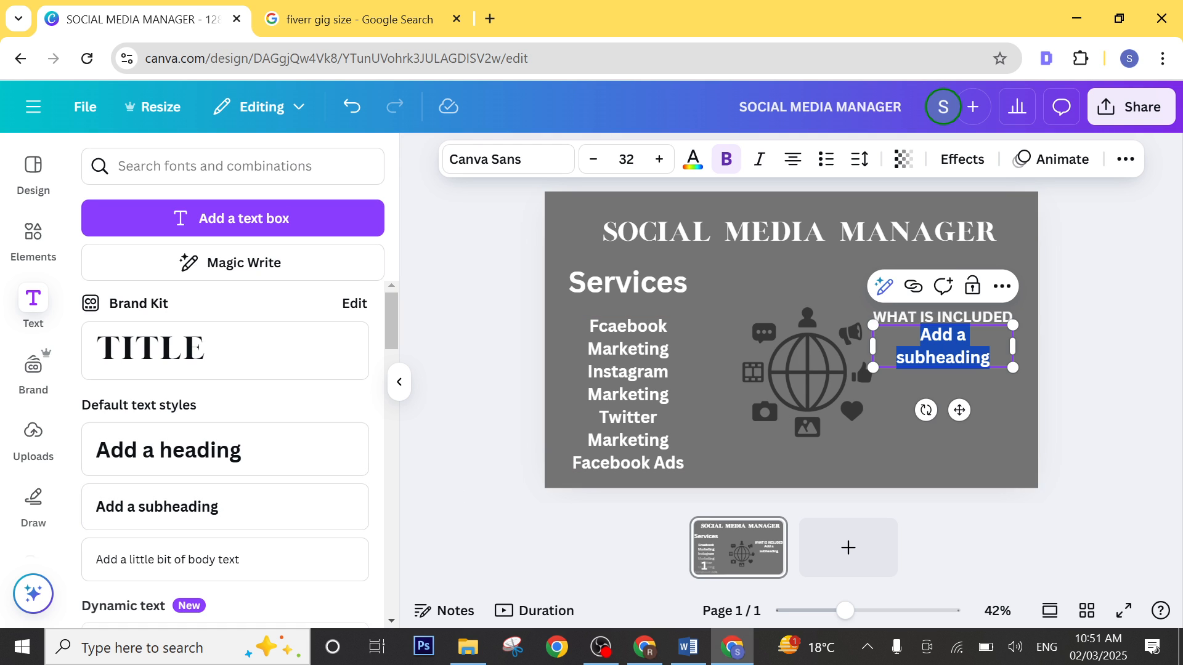
left_click(995, 456)
left_click_drag(973, 368, 986, 394)
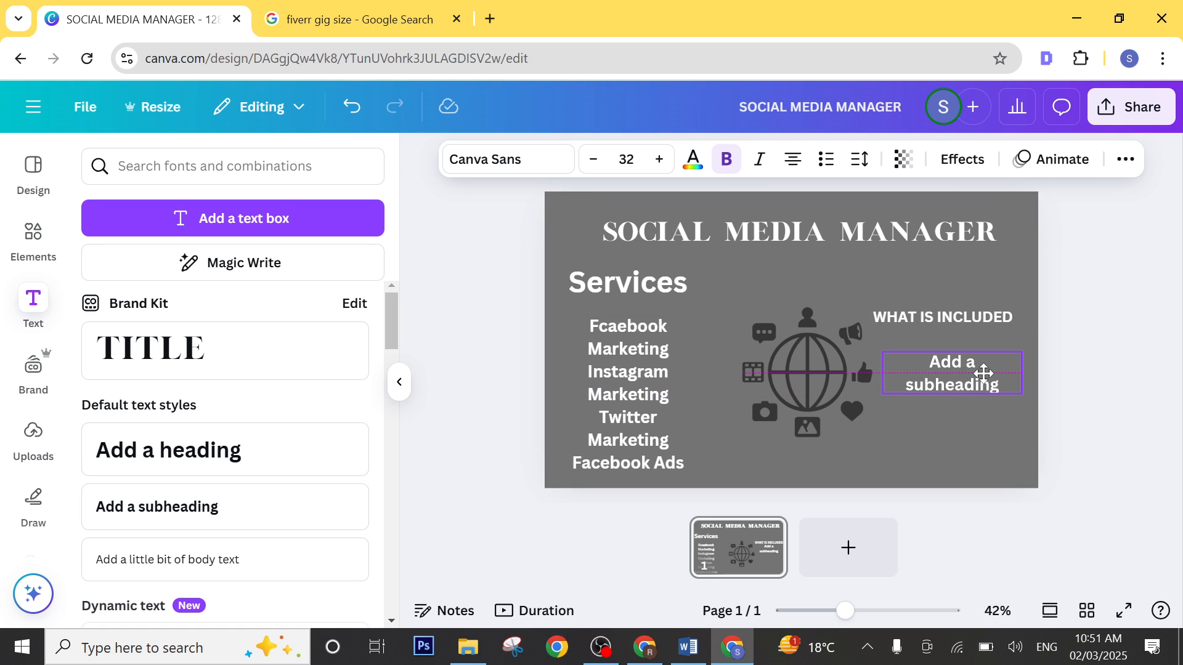
Step: Replace the new subheading's placeholder with three lines: "Hashtag", "Content Creation" and "24/7 Support"
double_click(1000, 381)
key("BackSpace")
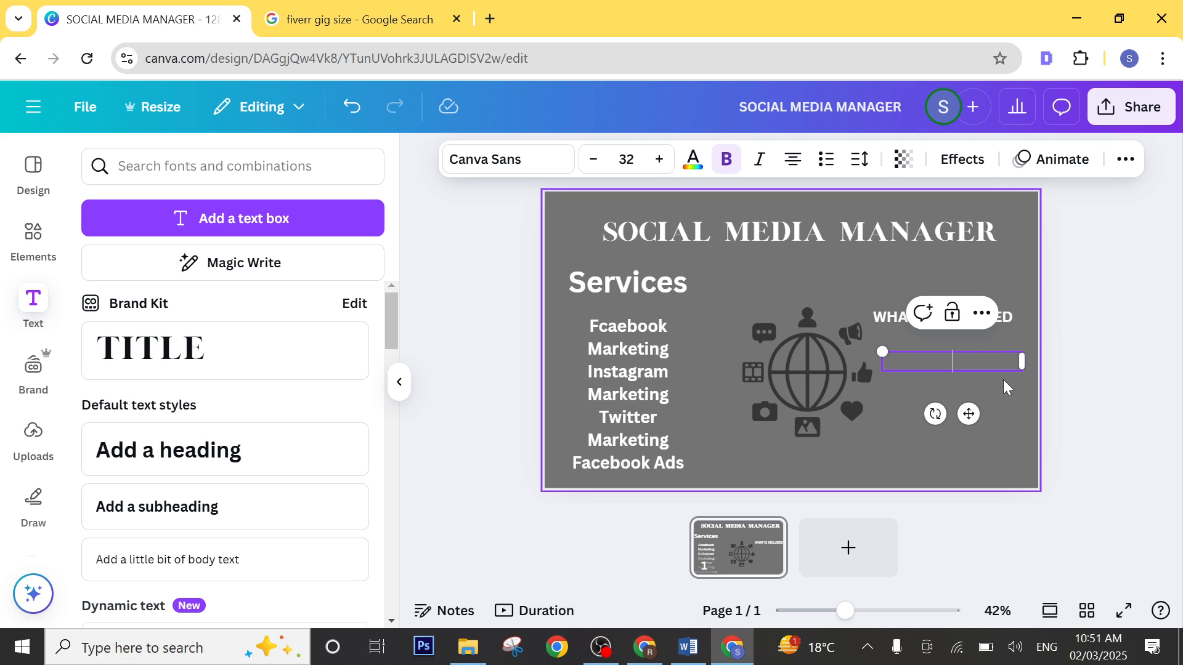
type("Hash")
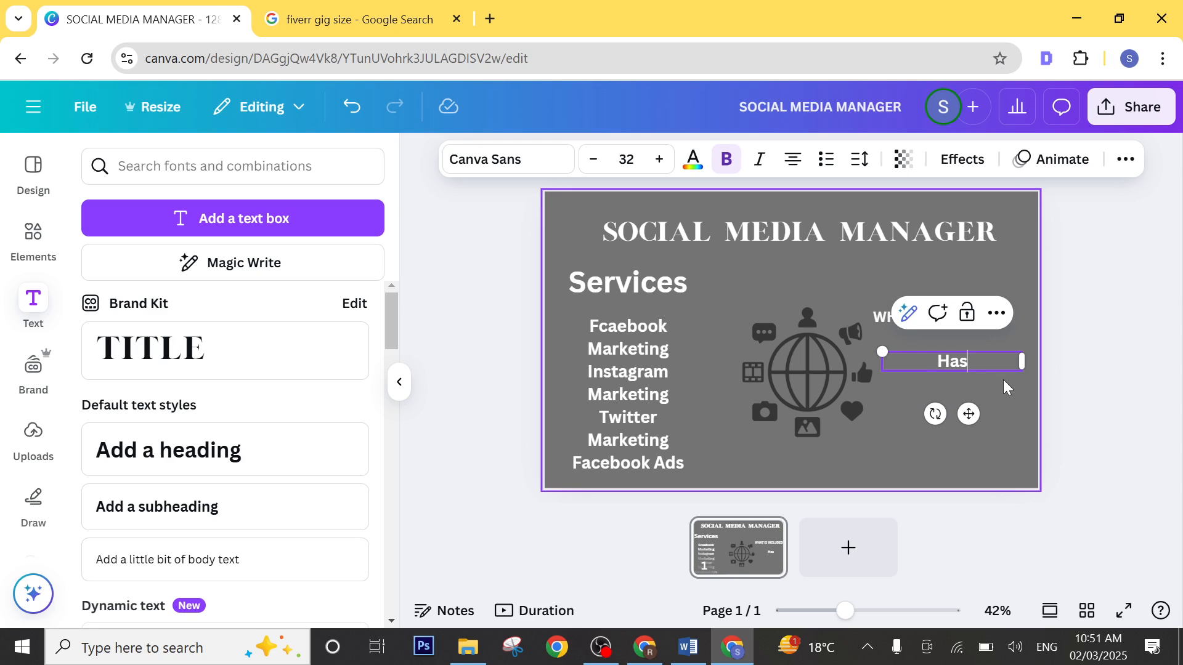
type("ag")
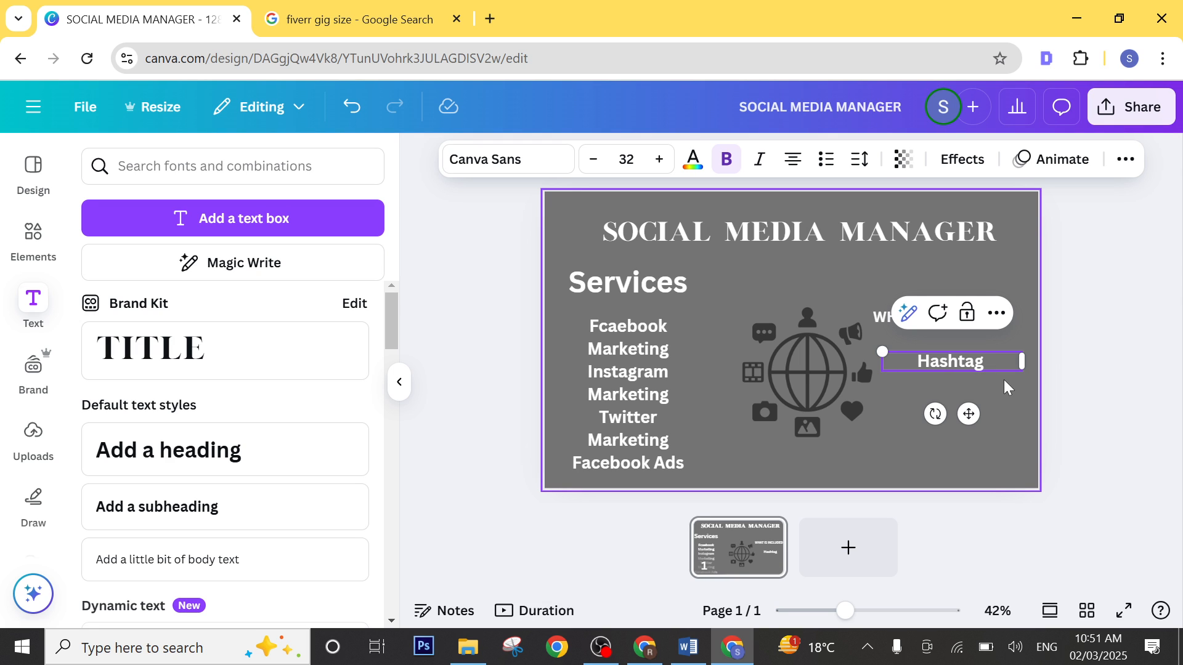
key("Return")
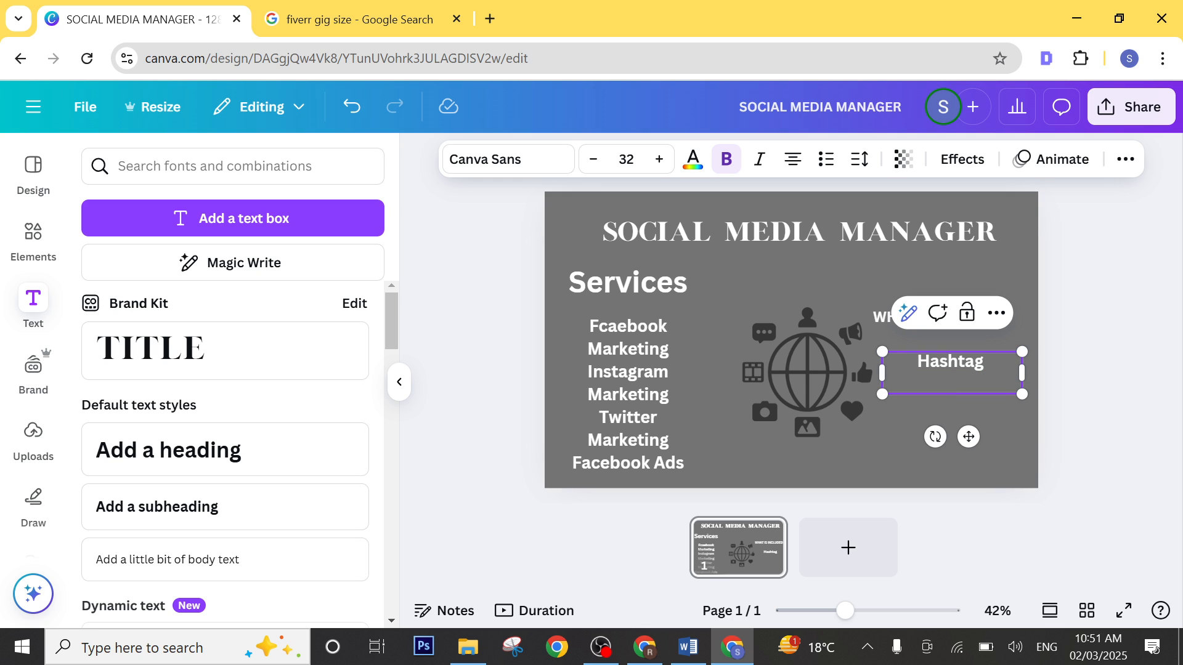
type("Content Cr")
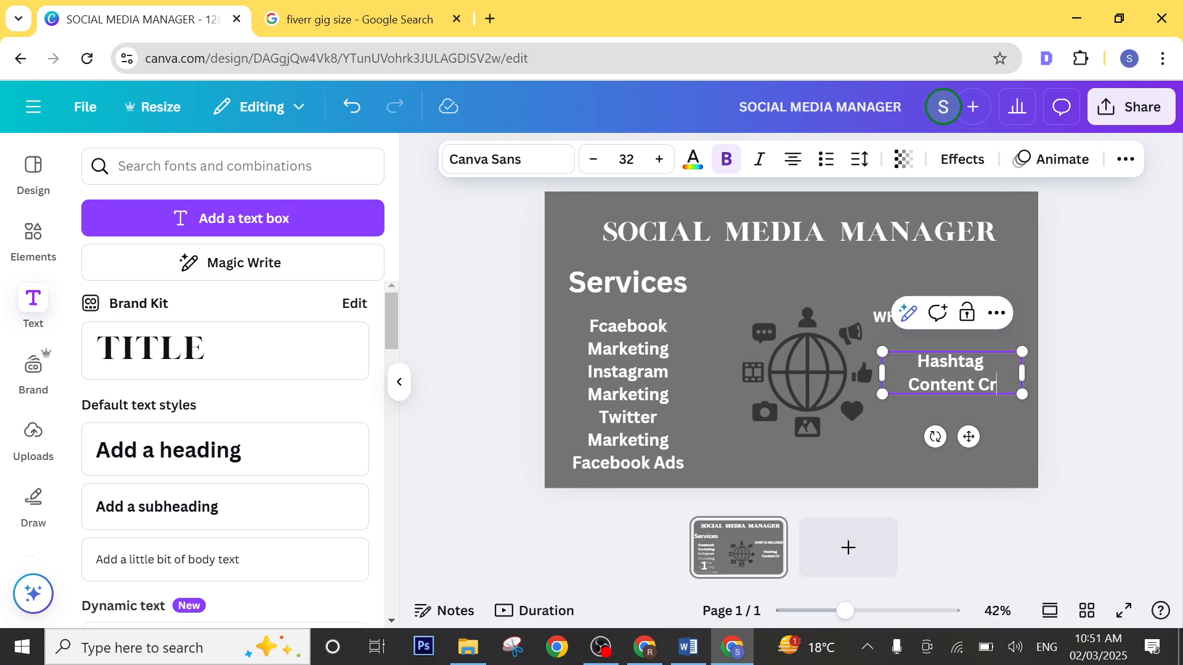
type("eation")
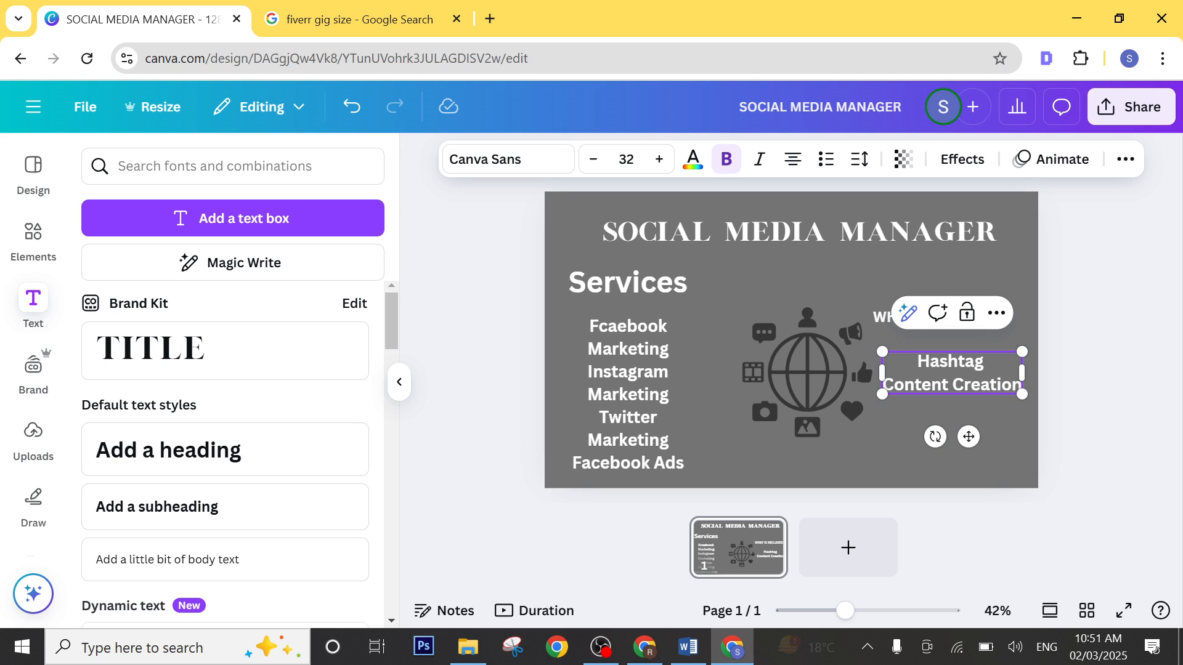
key("Return")
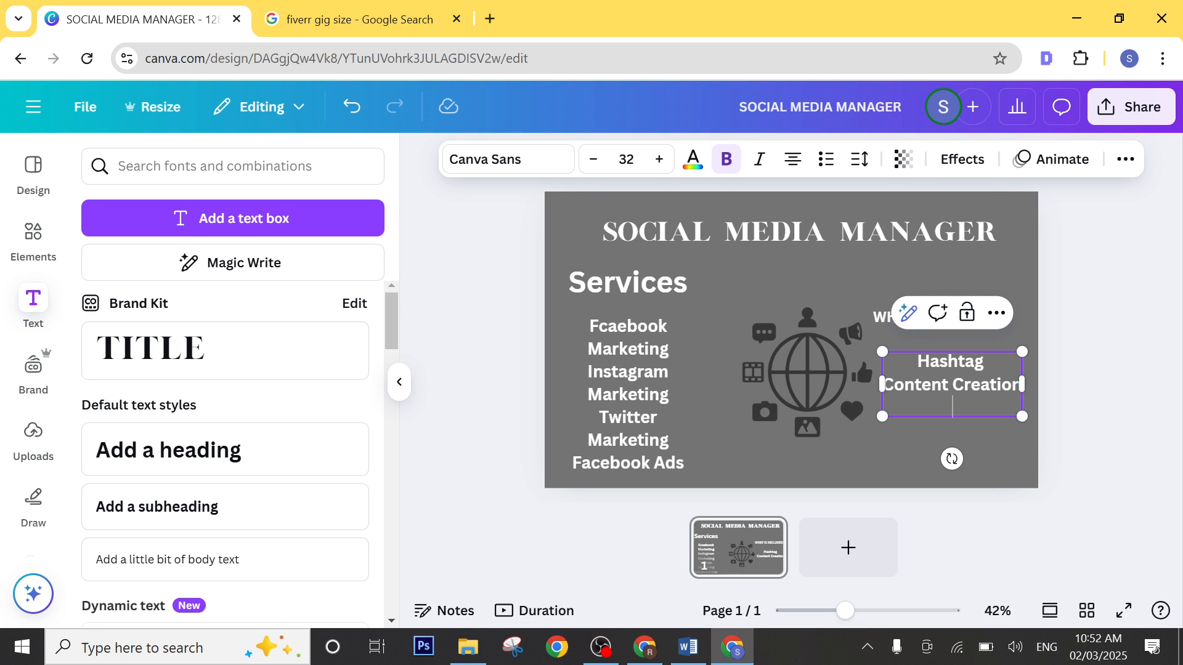
type("24/7")
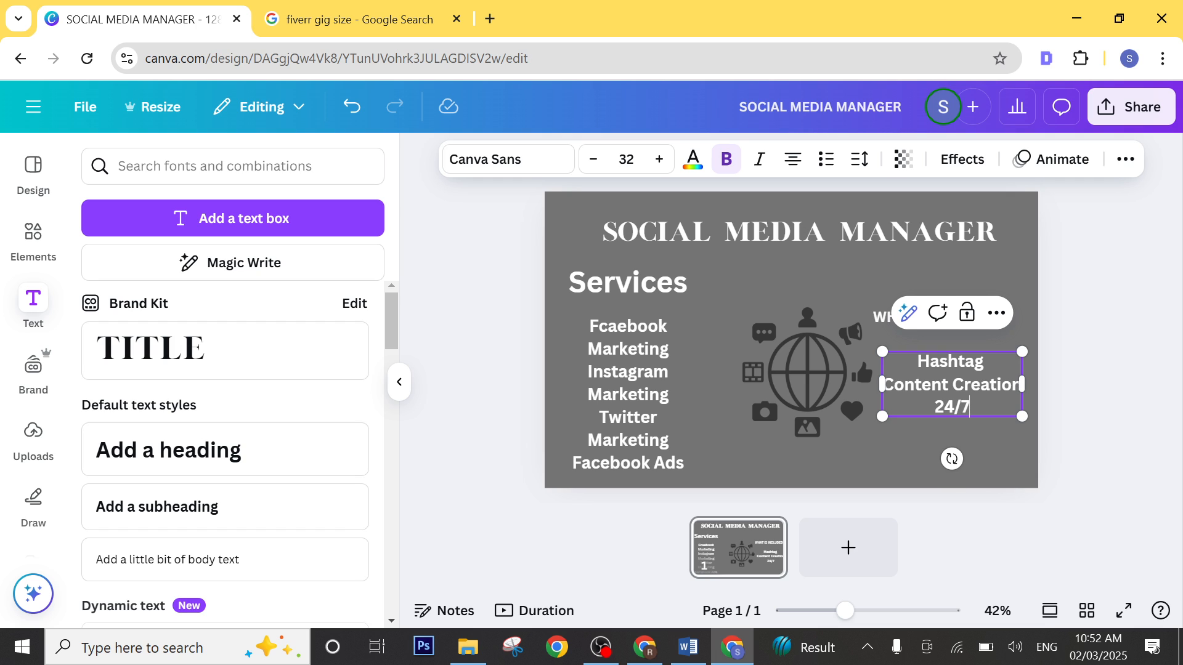
type(" Suppot")
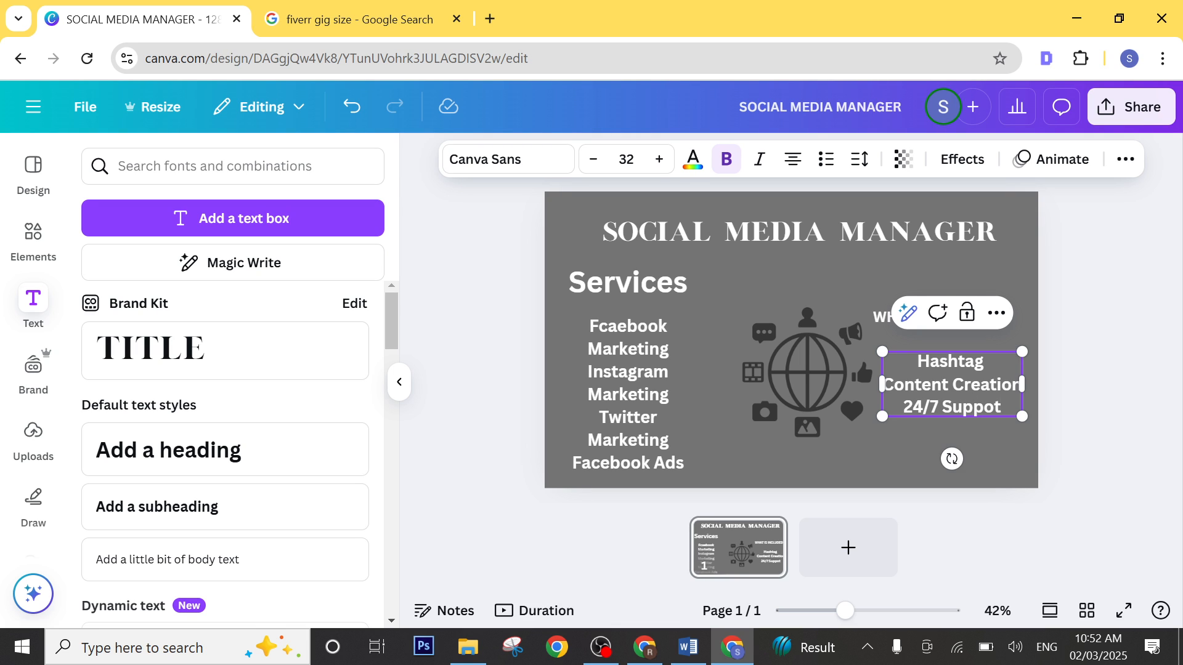
key("BackSpace")
type("rt")
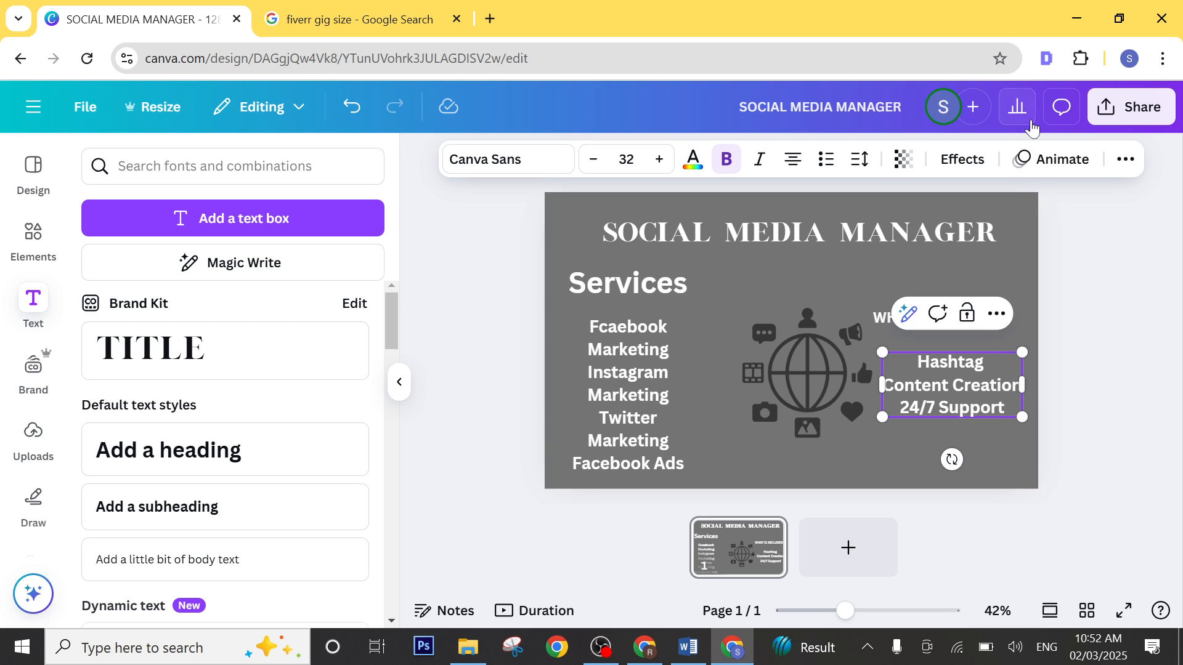
left_click(894, 477)
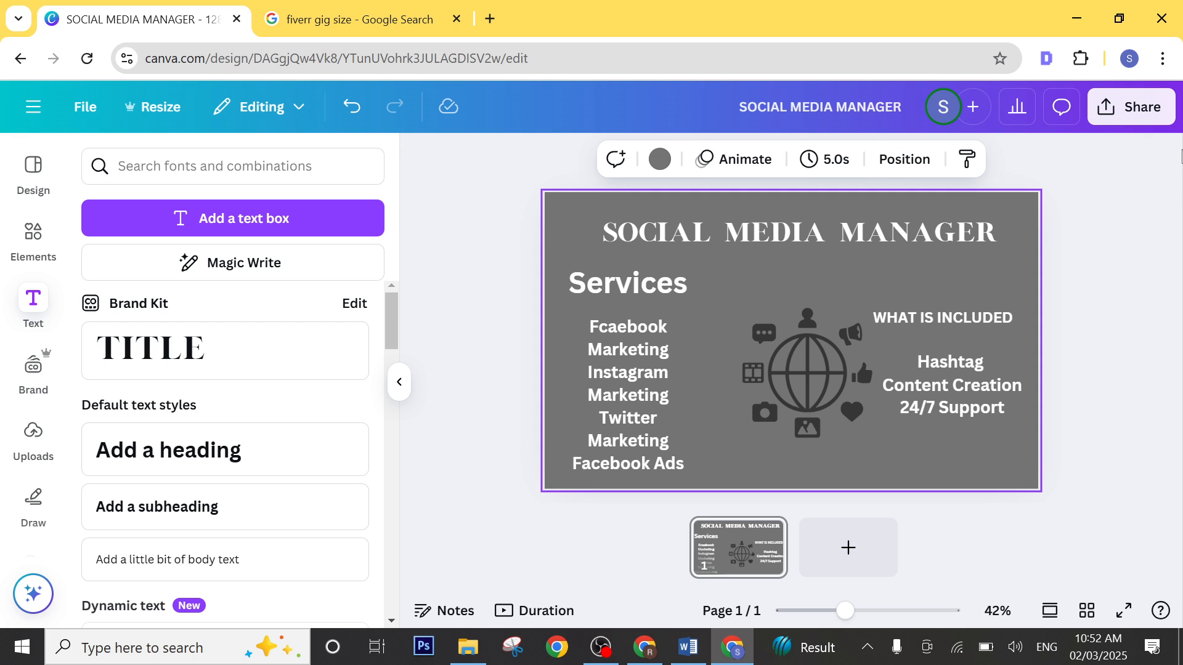
Step: Download the finished design as a PNG at size 1, 1,280 × 769 px
left_click(1120, 107)
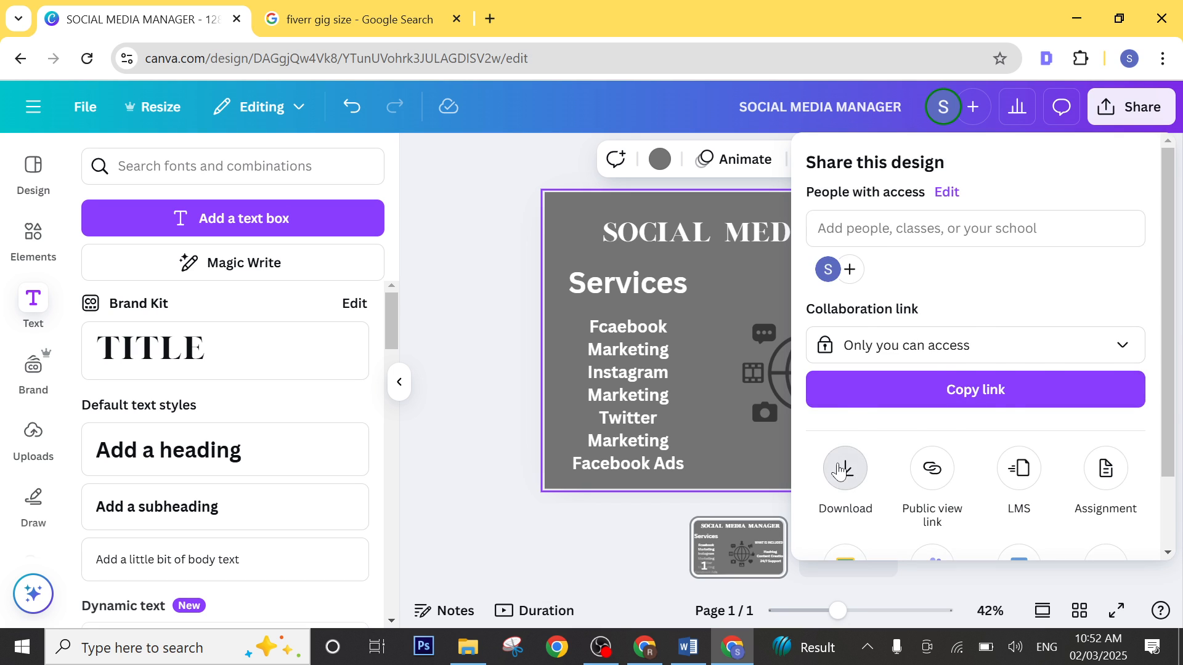
left_click(845, 468)
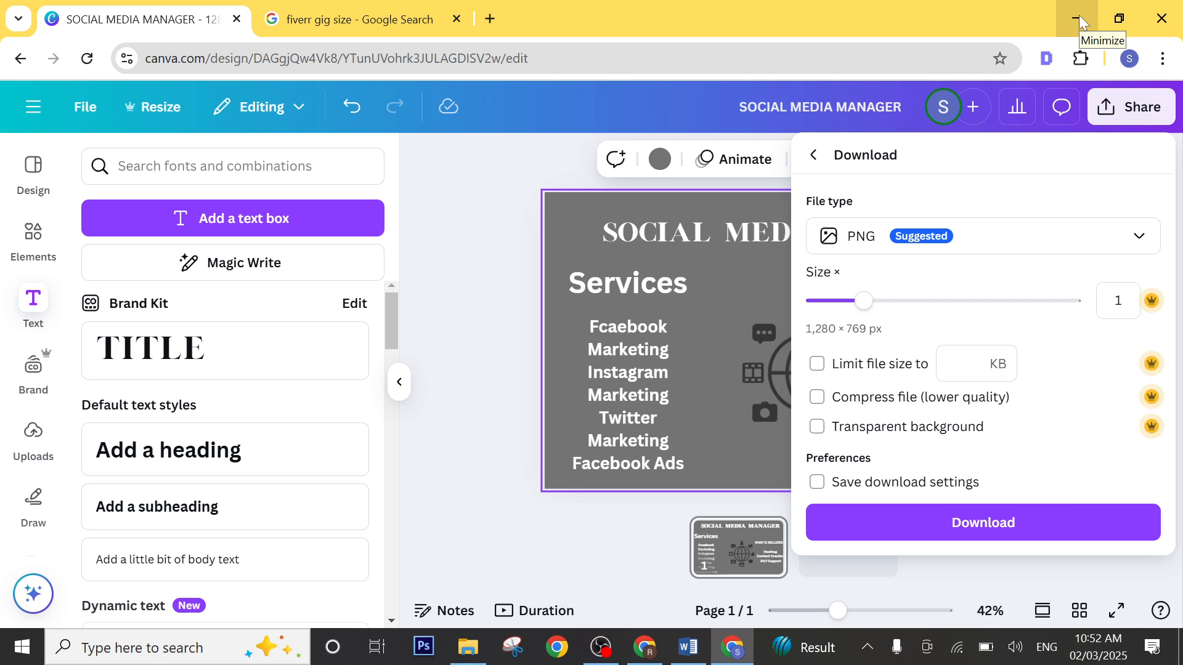
left_click(1060, 524)
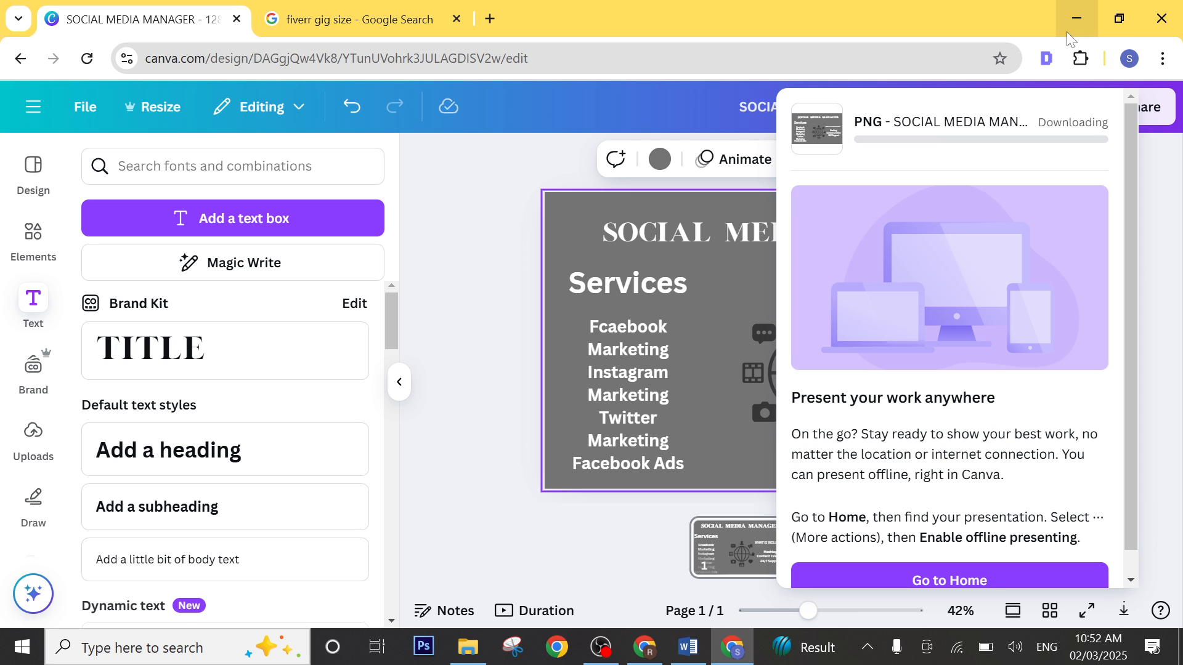
scroll(1030, 196, "down", 1)
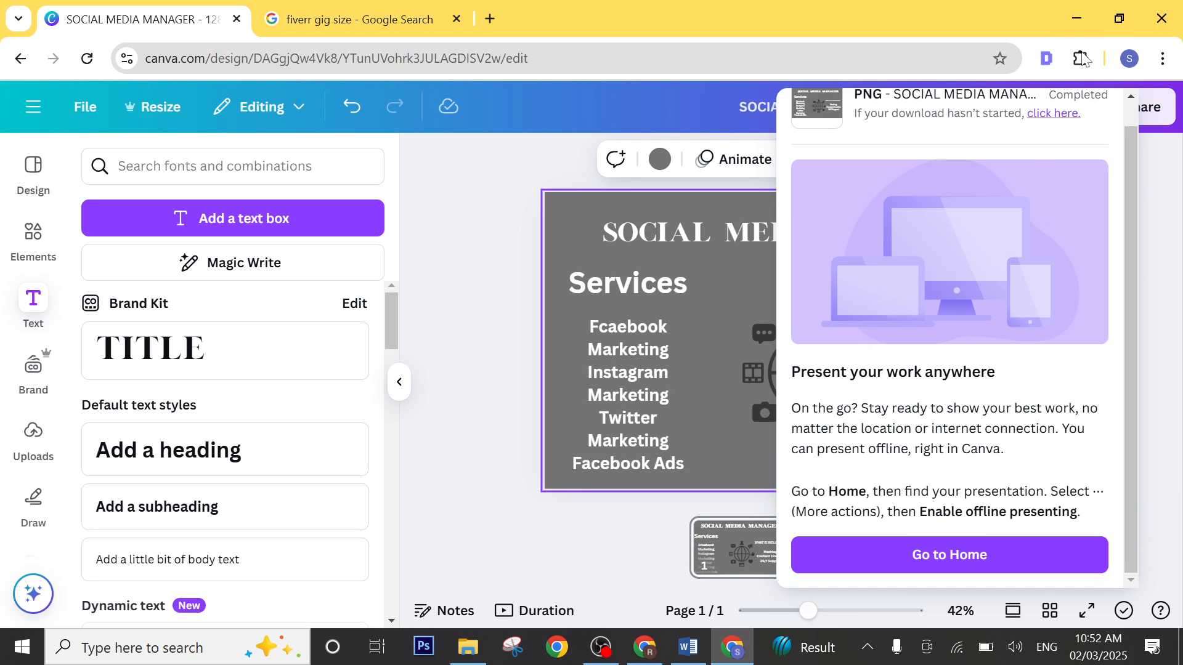
Step: Switch to File Explorer and open the Downloads folder to check the exported image
left_click(1077, 17)
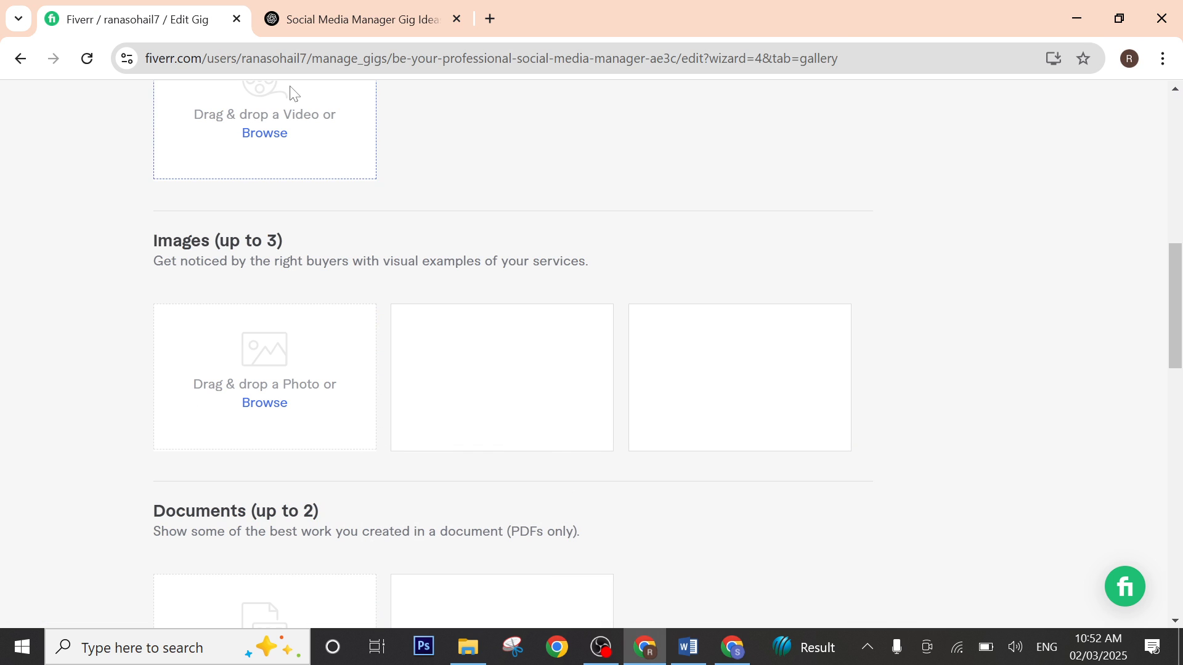
left_click(1077, 17)
left_click(1077, 14)
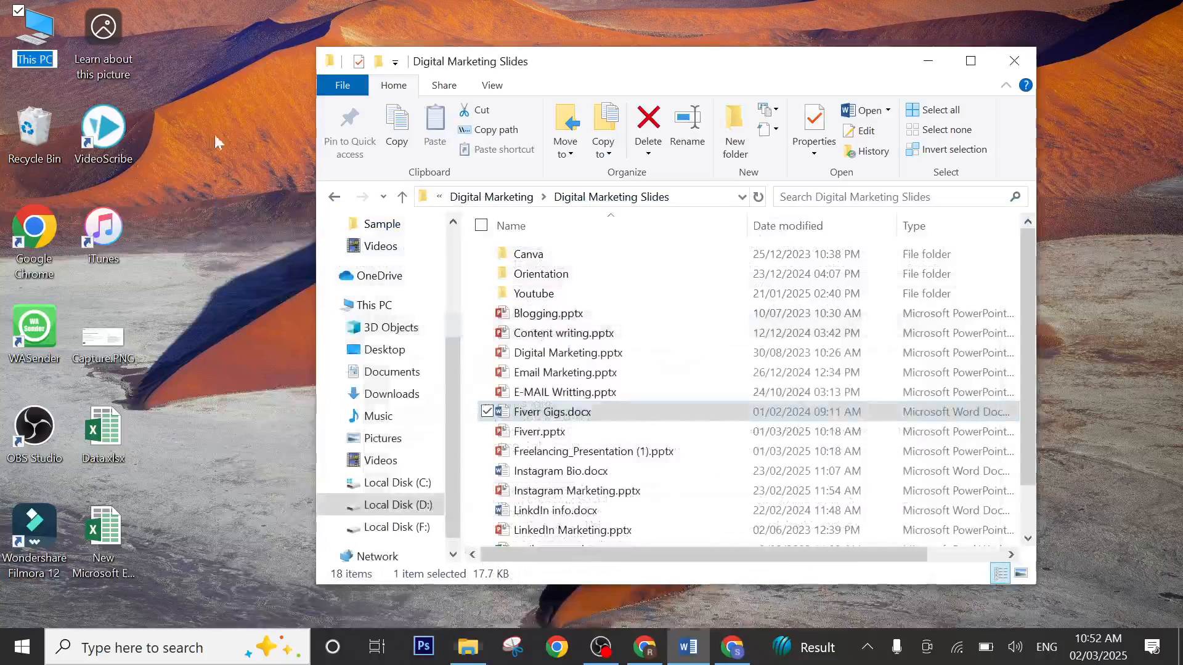
left_click(388, 395)
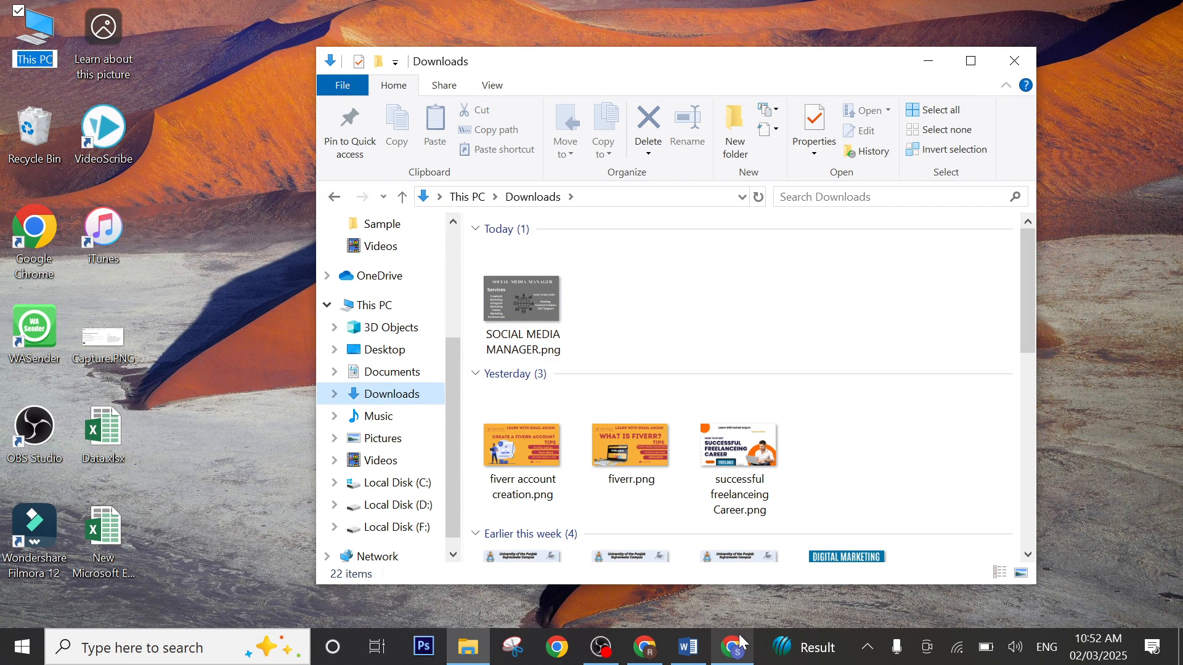
Step: Switch back to the Fiverr gig gallery and upload SOCIAL MEDIA MANAGER.png from Downloads as the first gig image
left_click(635, 662)
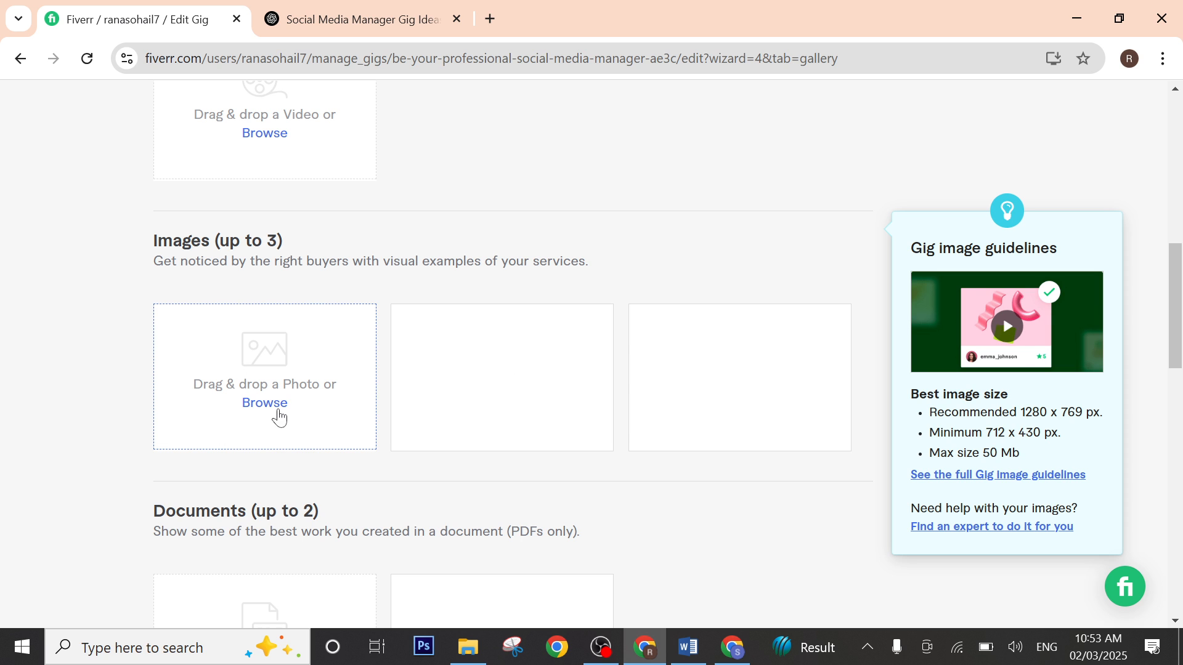
left_click(291, 390)
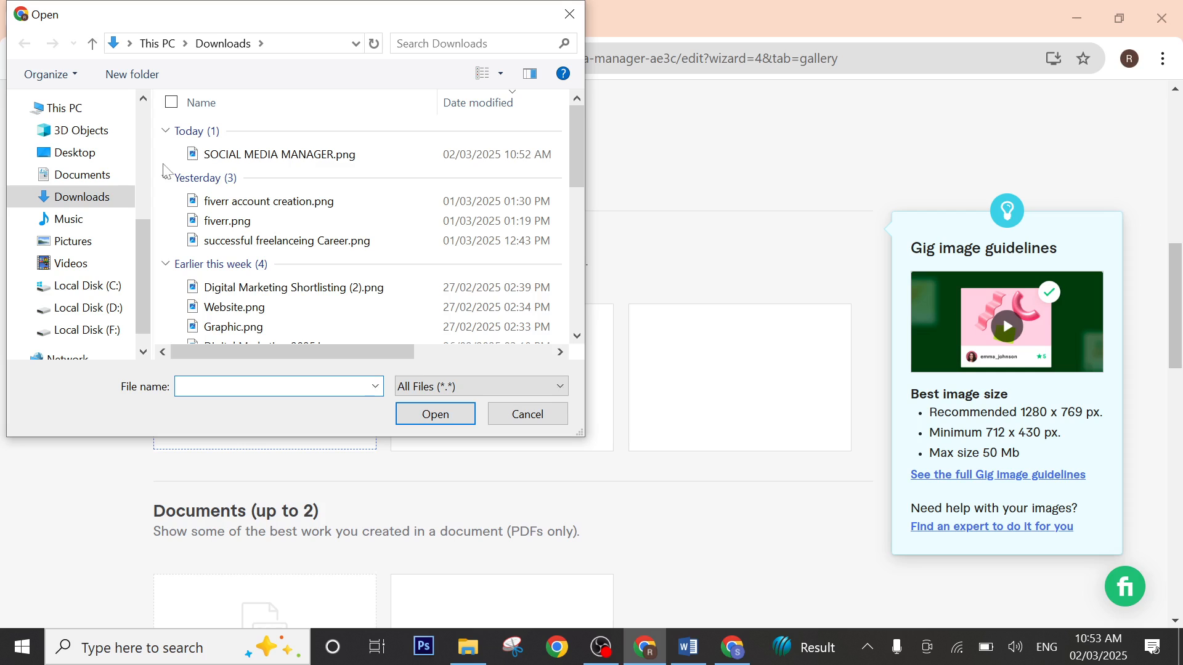
left_click(254, 162)
left_click(436, 414)
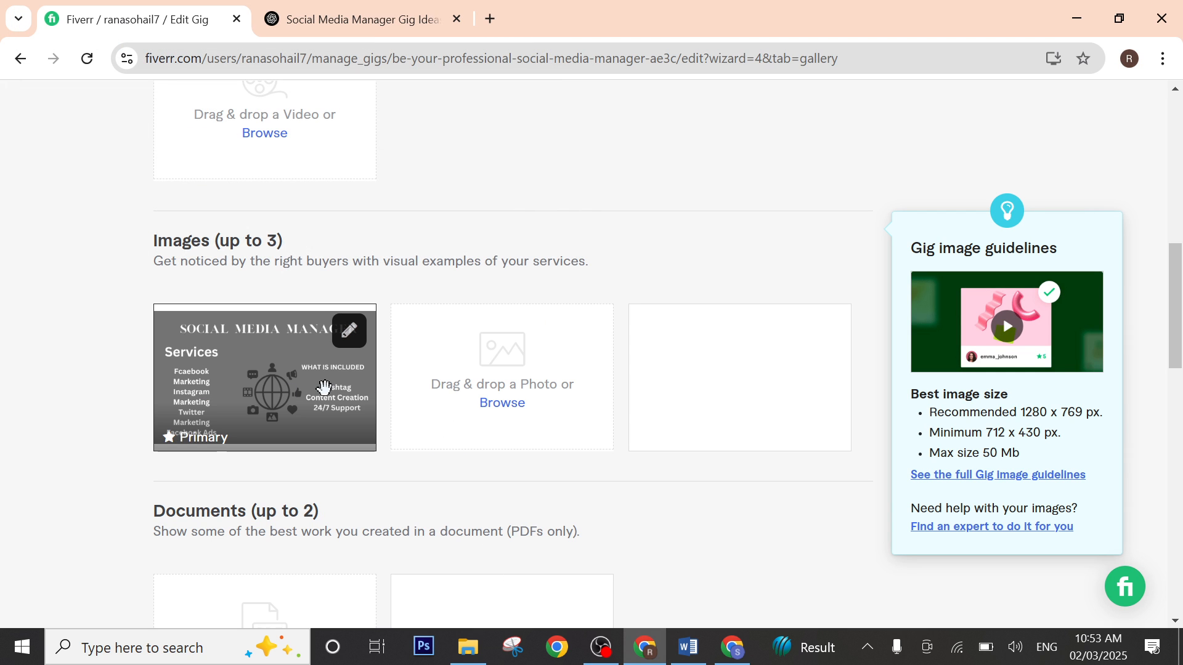
Step: Leave the Documents section empty, save the gallery and continue to the Publish step of the gig
scroll(362, 388, "down", 5)
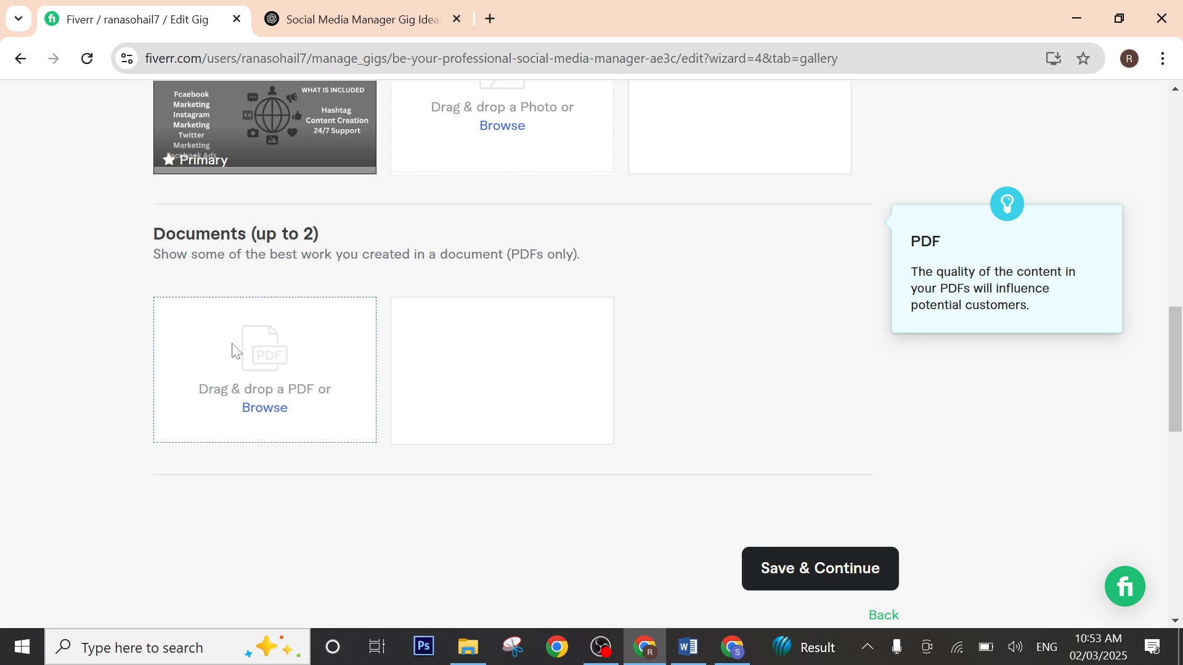
scroll(533, 476, "down", 3)
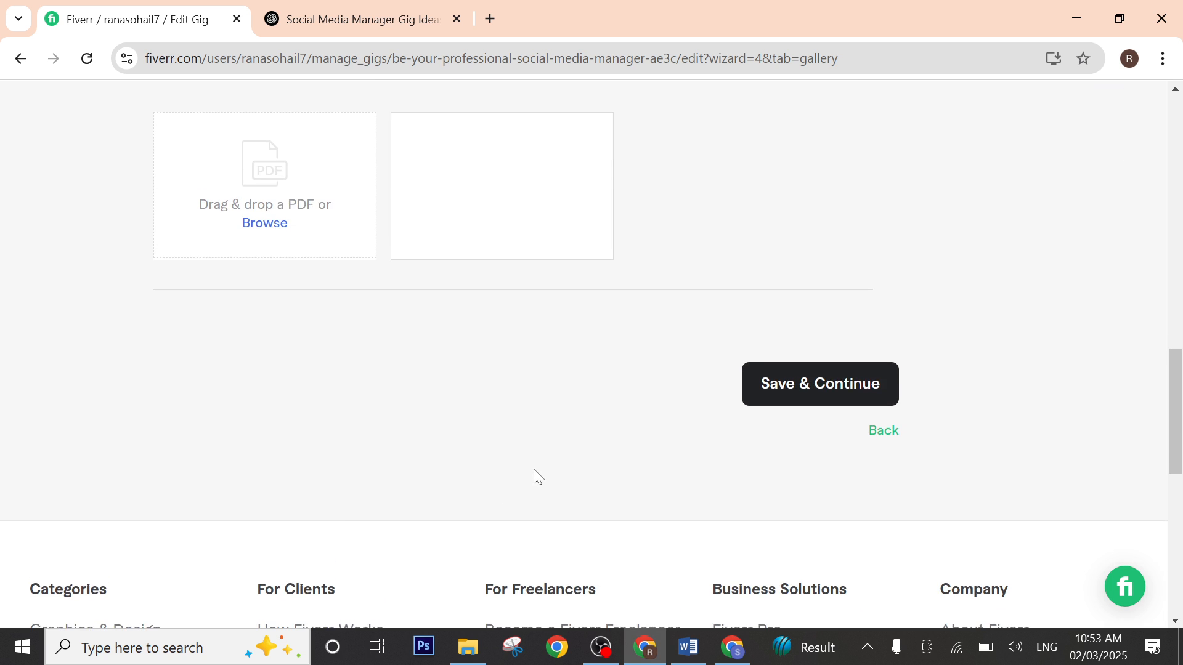
scroll(534, 476, "up", 3)
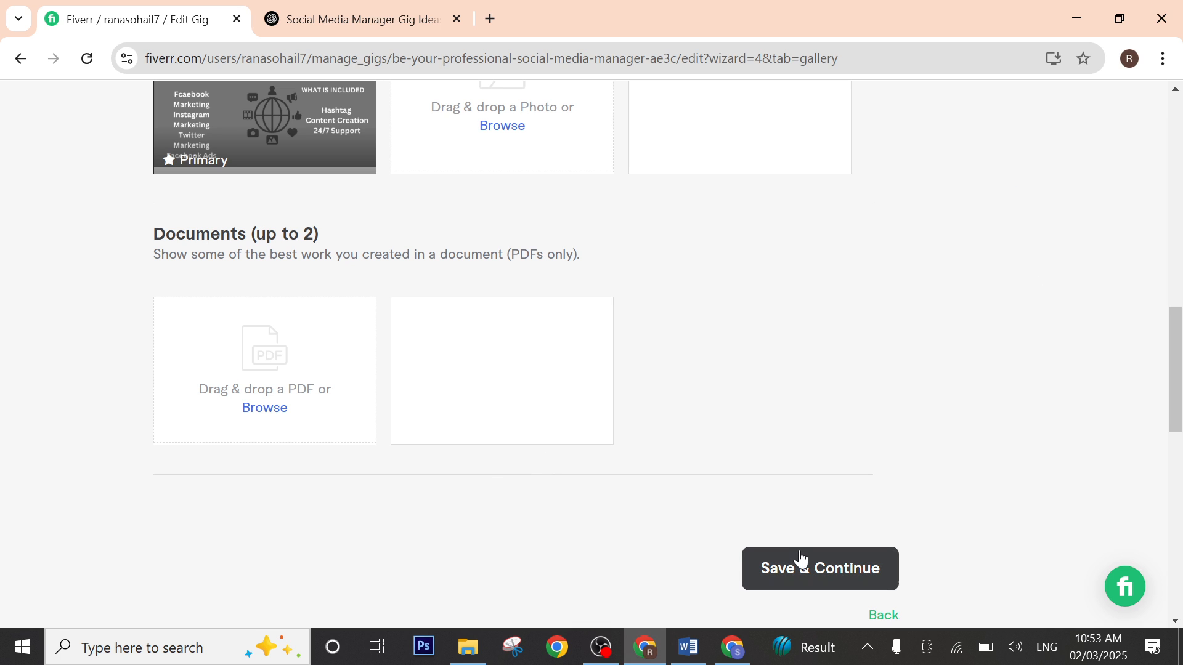
left_click(803, 570)
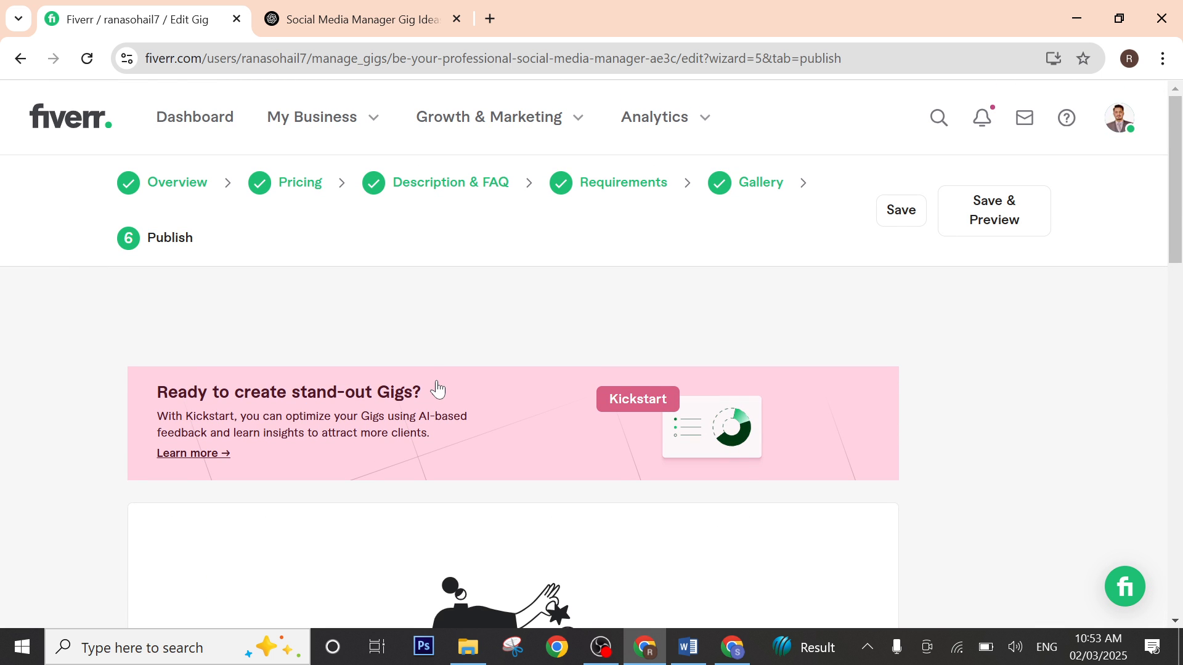
scroll(986, 259, "down", 5)
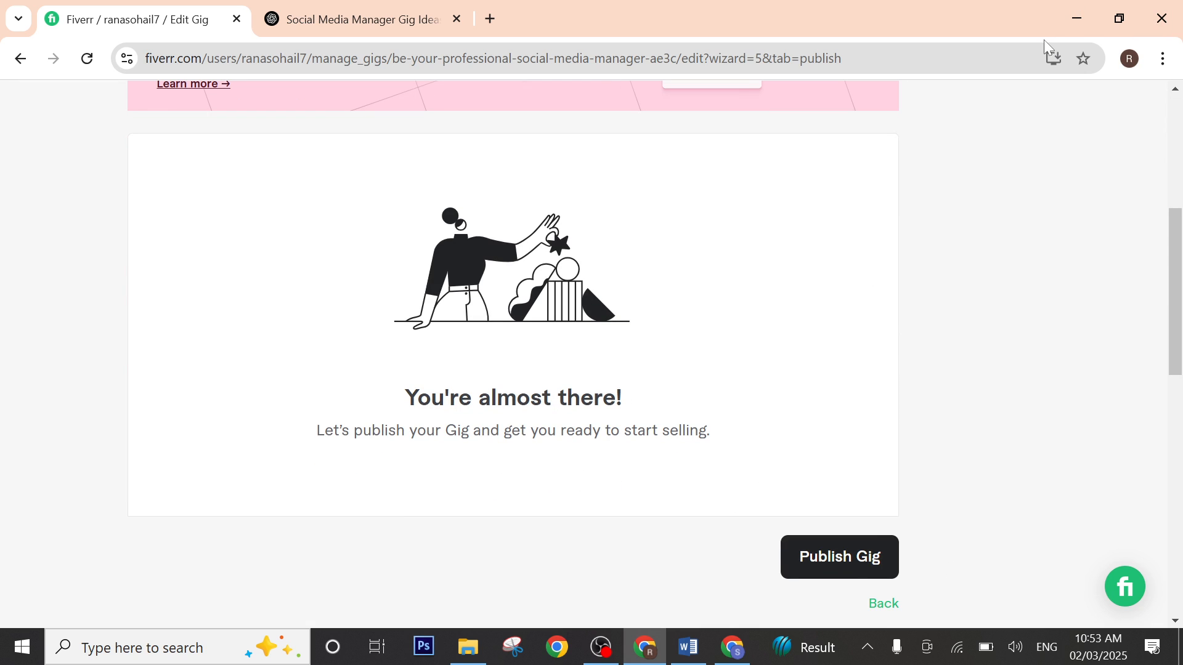
Step: Open Capture.PNG from the desktop to examine Fiverr's identity verification page and switch back to the Canva window
left_click(1069, 12)
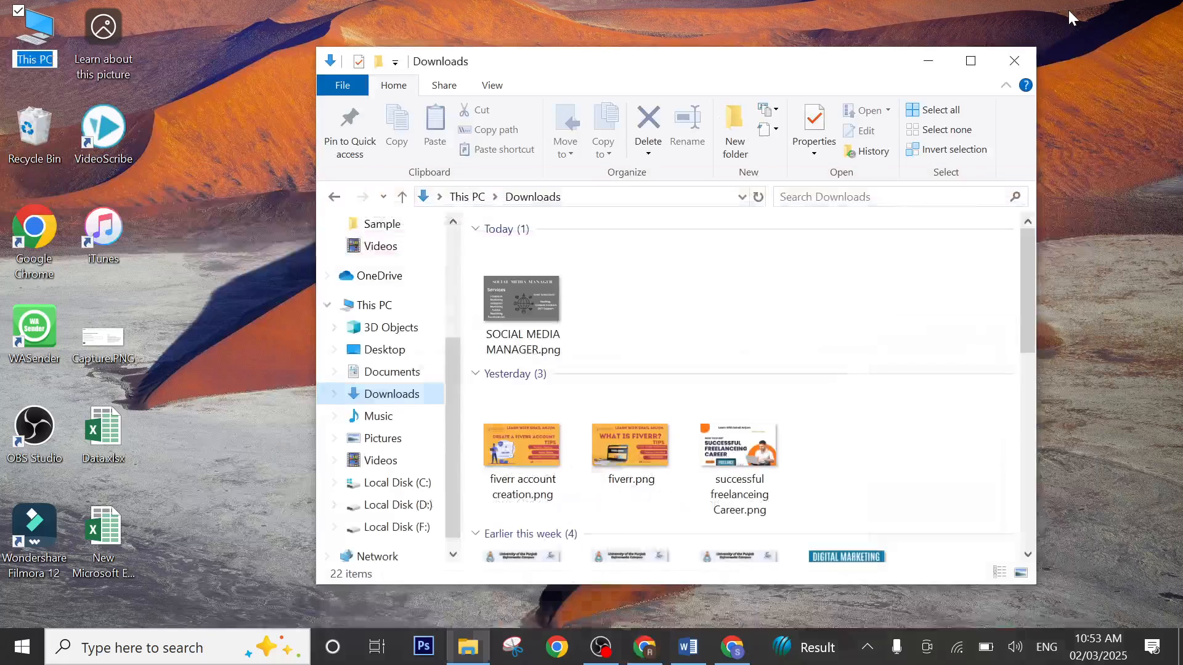
double_click(120, 342)
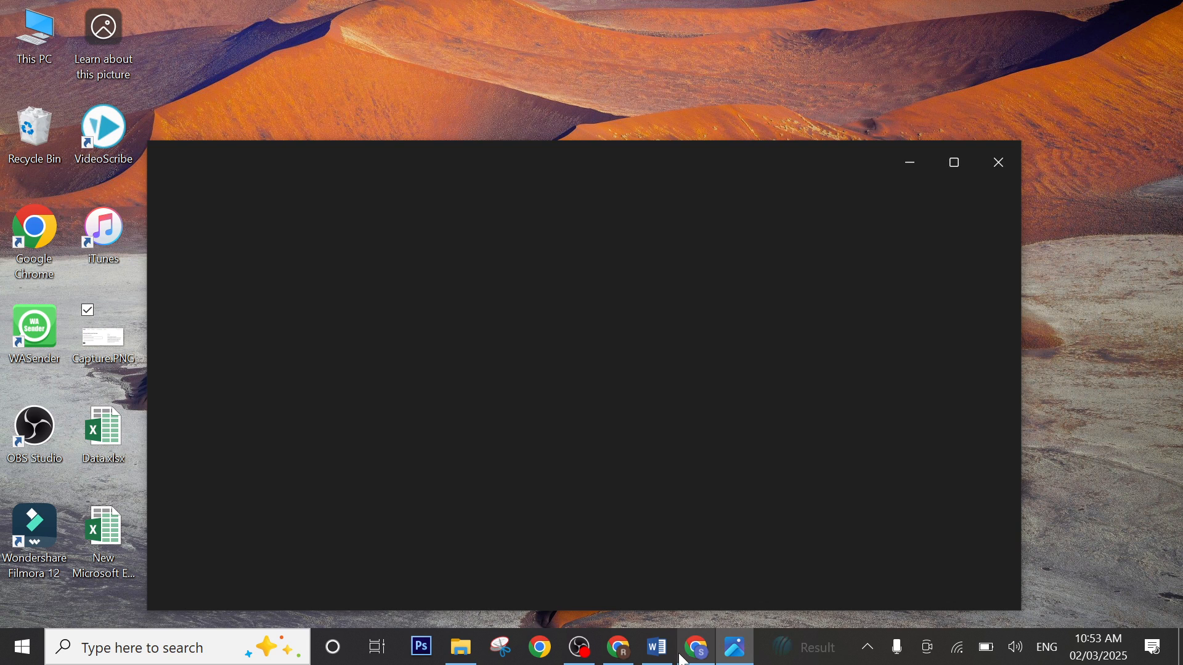
mouse_move(687, 658)
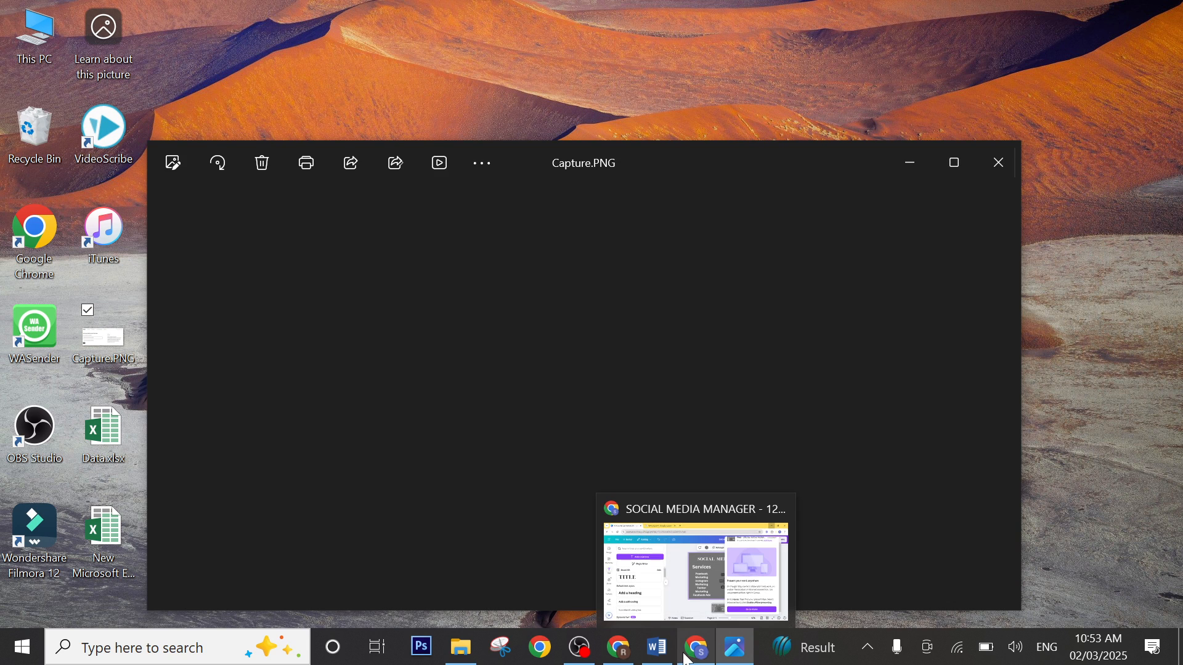
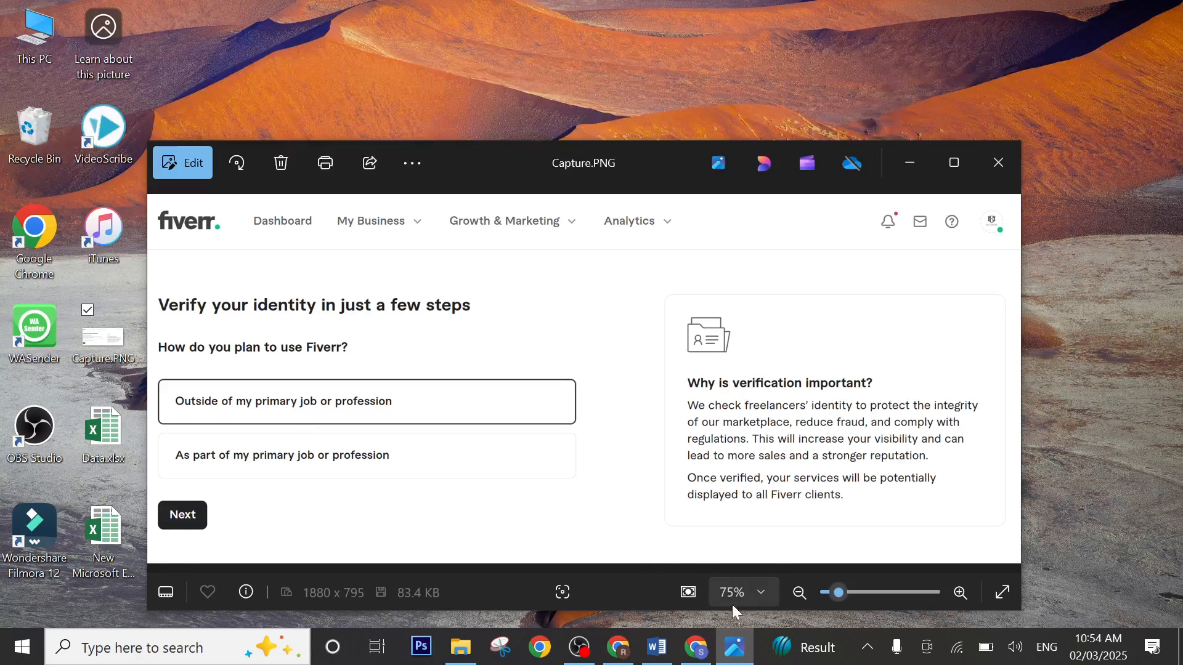
left_click(696, 647)
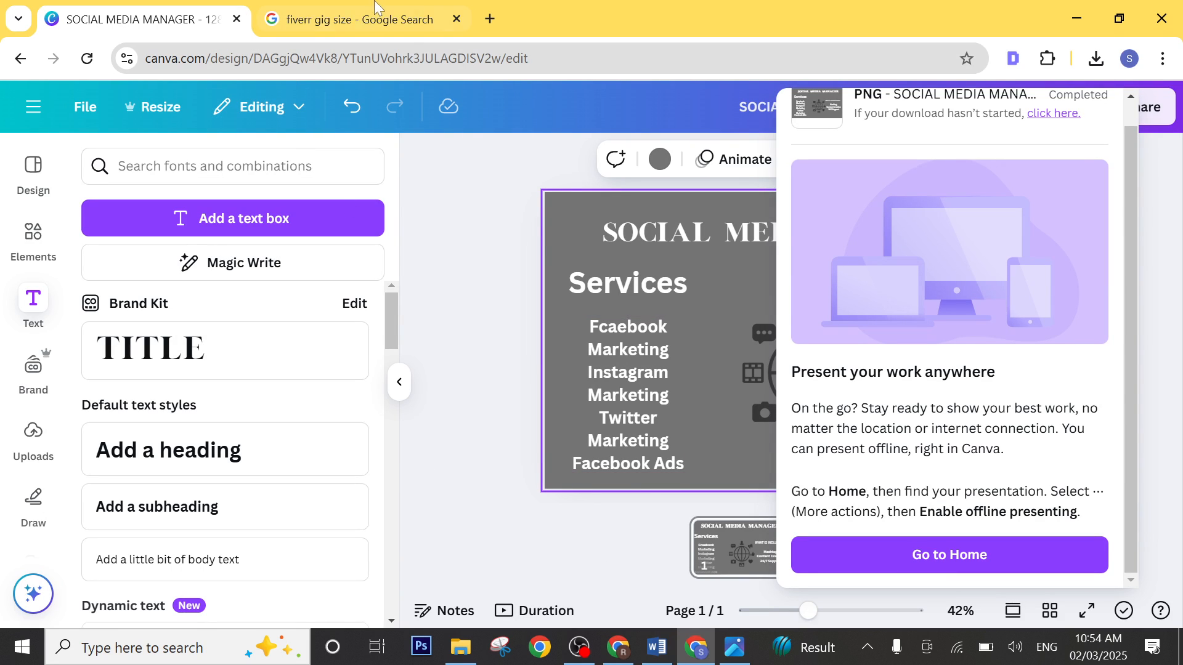
Step: Switch to the Fiverr window, look over the gig's Publish step, and bring up Capture.PNG with the identity verification page
left_click(618, 647)
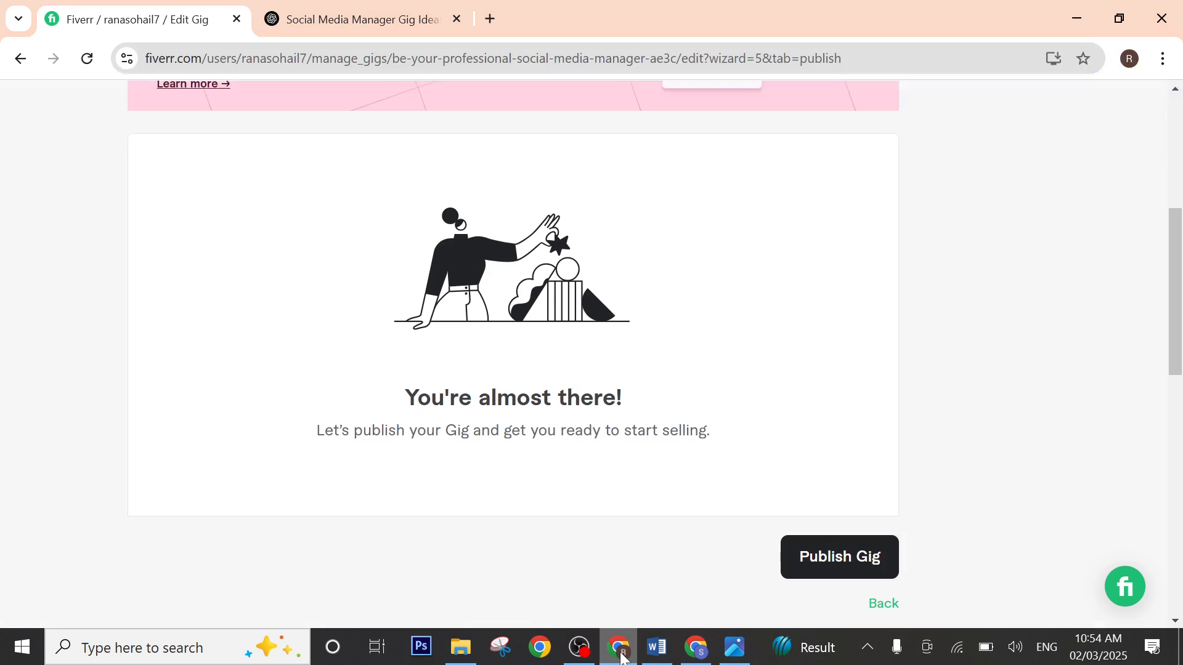
scroll(841, 521, "up", 5)
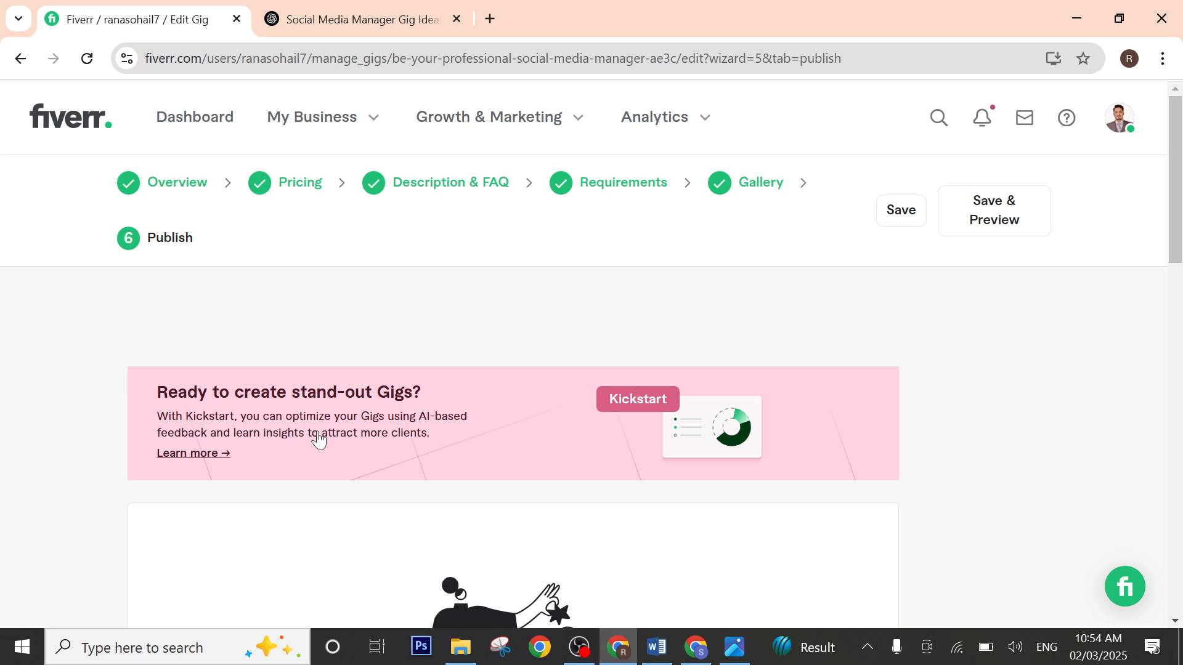
scroll(319, 439, "down", 6)
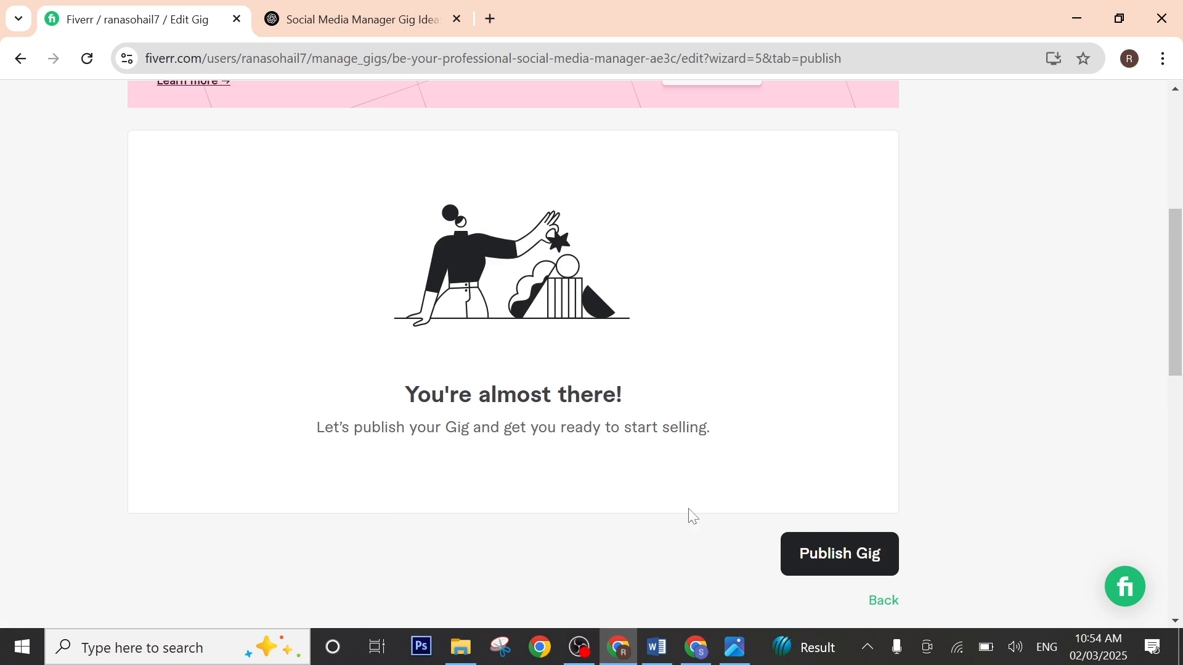
left_click(742, 644)
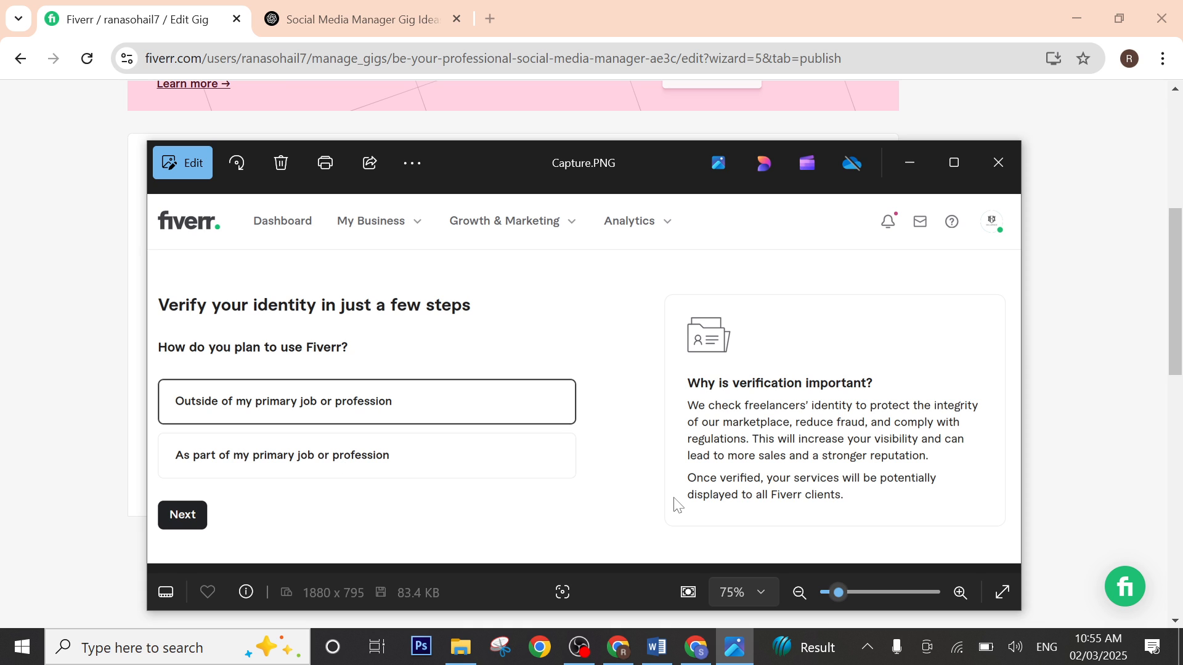
left_click(697, 647)
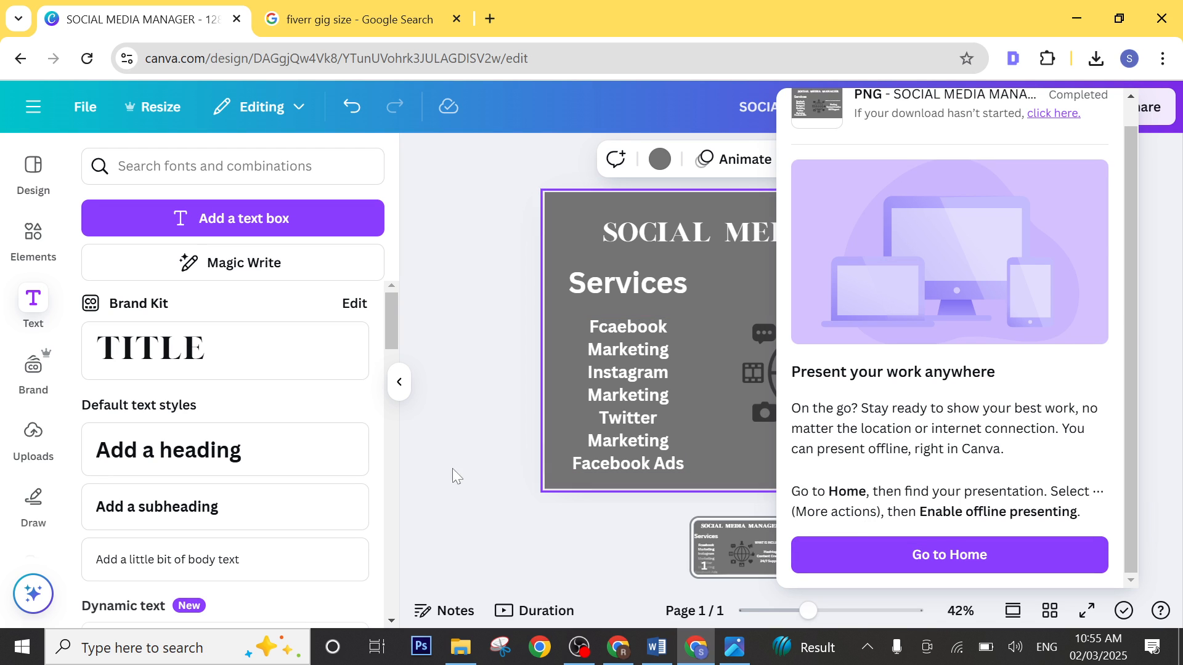
left_click(453, 448)
left_click(698, 648)
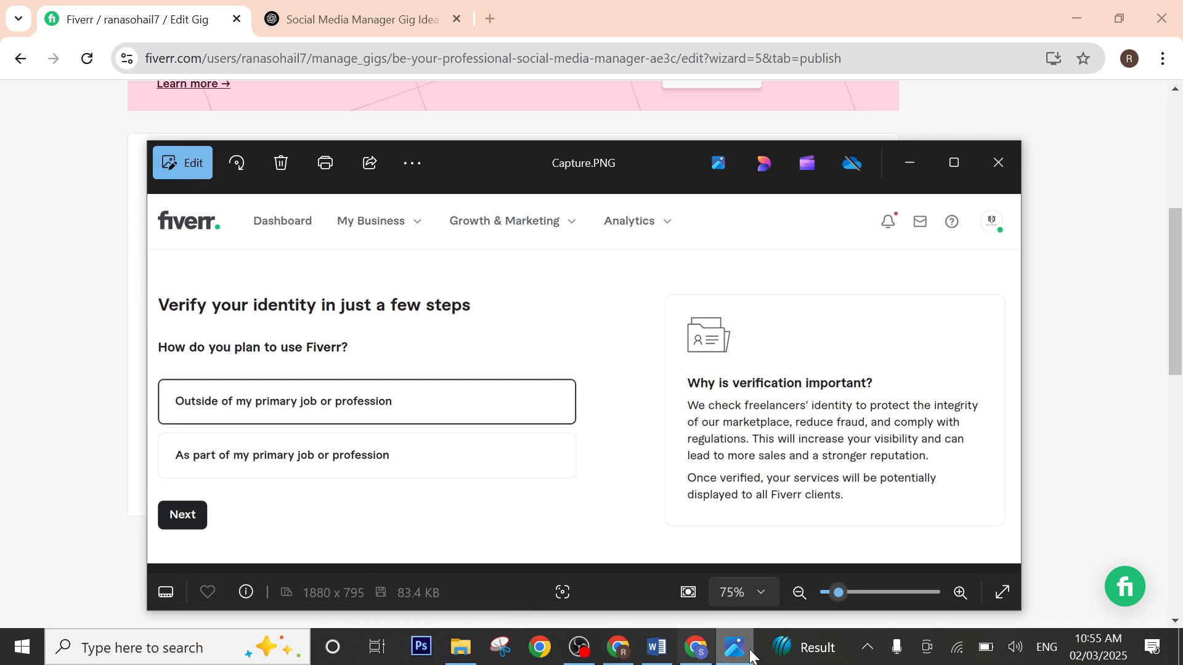
left_click(696, 647)
left_click(296, 25)
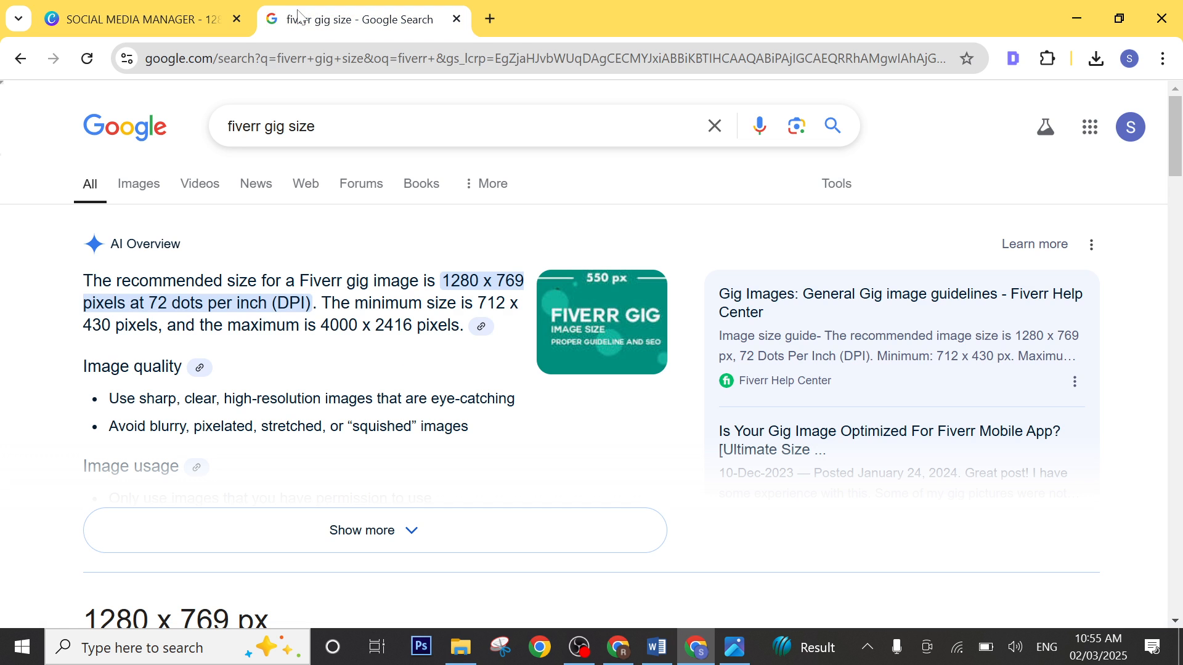
Step: Switch back to the Fiverr window and publish the social media manager gig
left_click(607, 653)
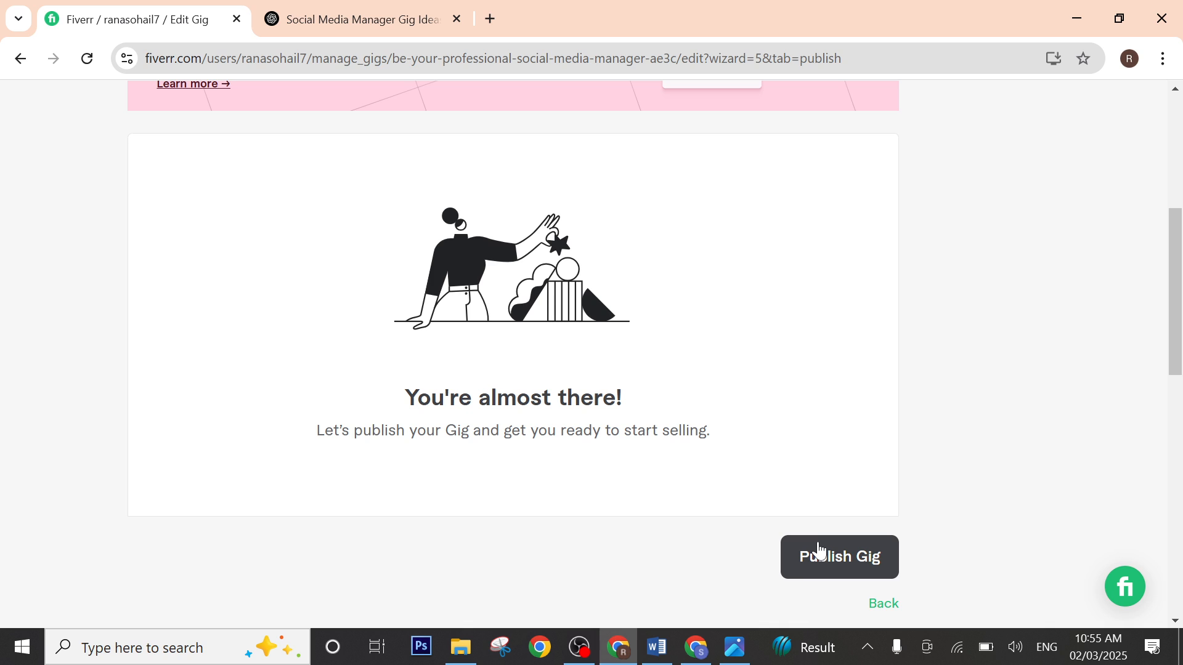
scroll(819, 550, "down", 1)
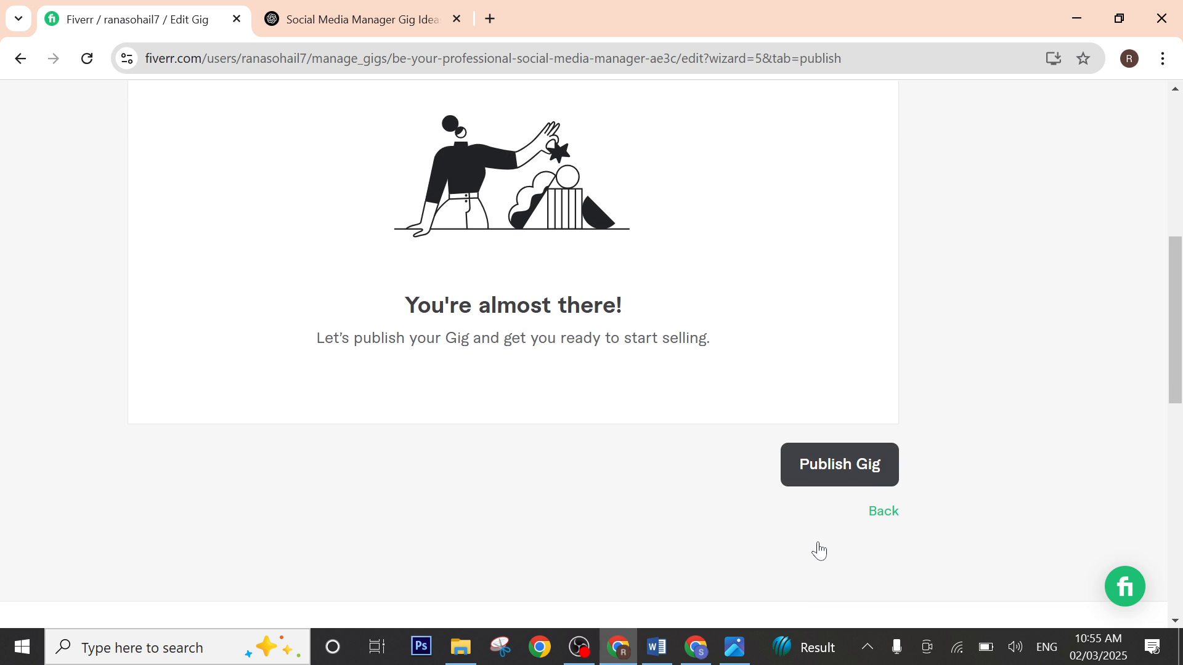
left_click(849, 473)
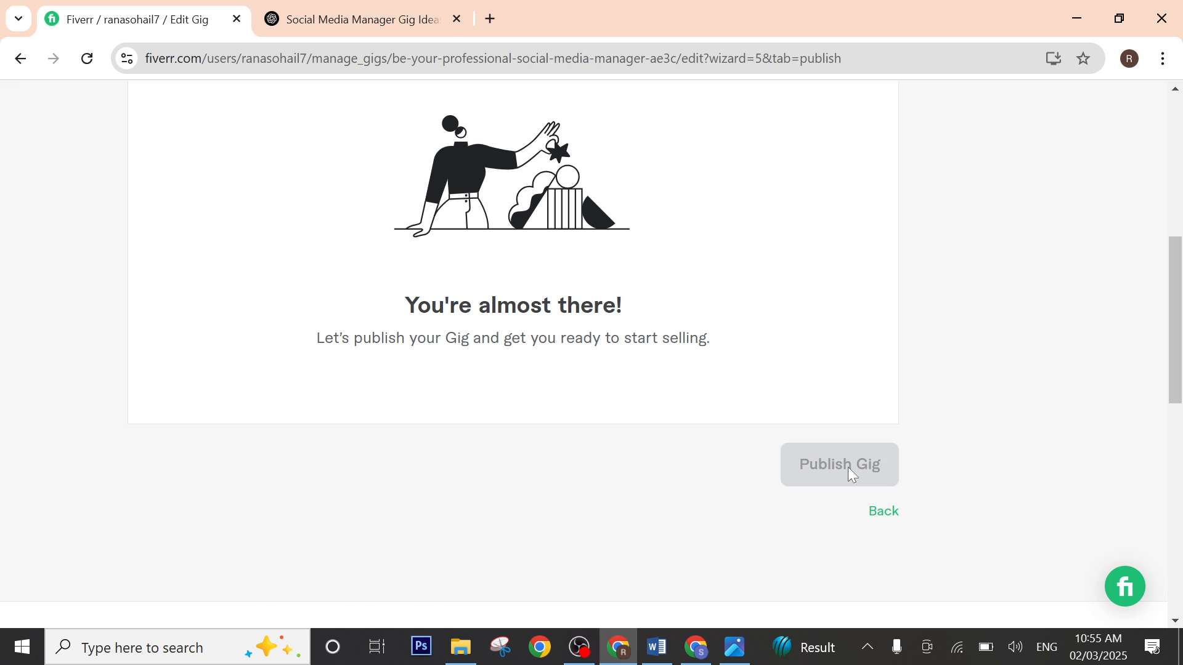
Step: Examine the page shown after publishing, including the gig's share link, Fiverr Workspace and Fiverr Learn sections
scroll(759, 473, "down", 1)
scroll(760, 473, "down", 10)
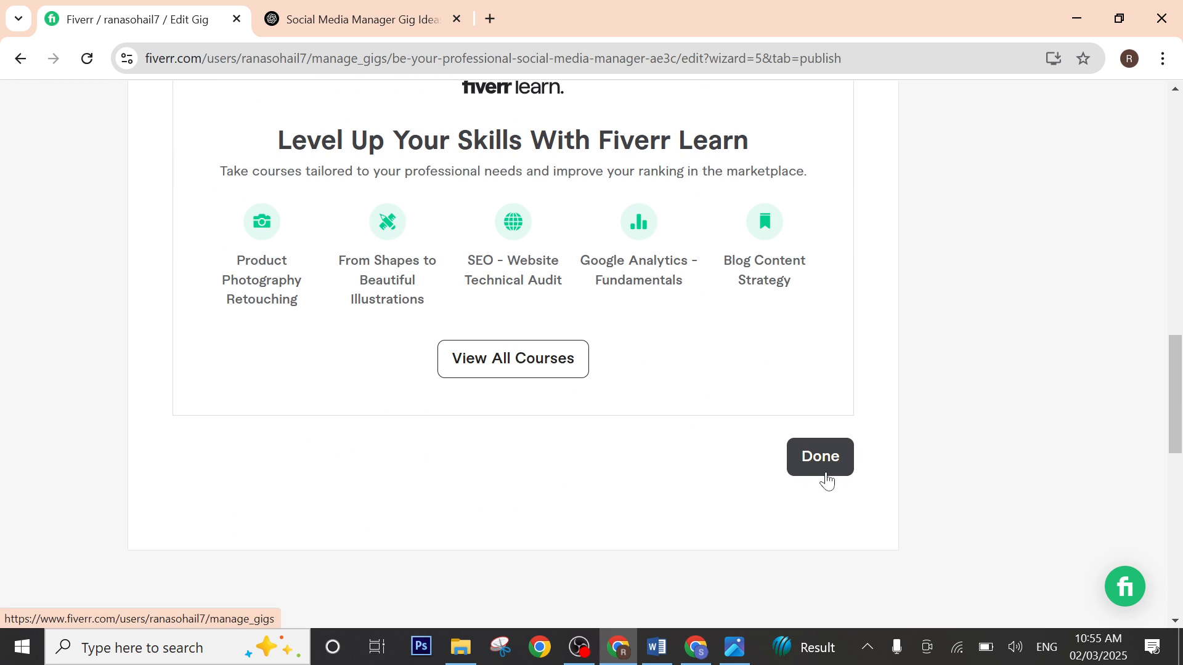
scroll(671, 417, "up", 15)
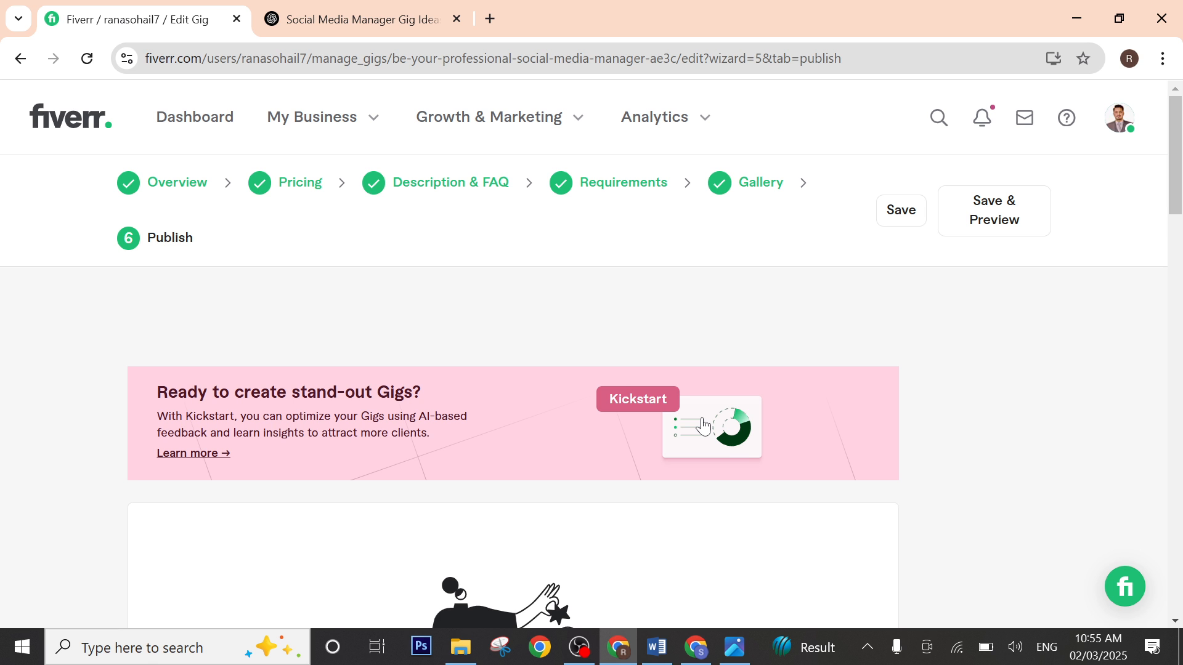
scroll(700, 423, "down", 10)
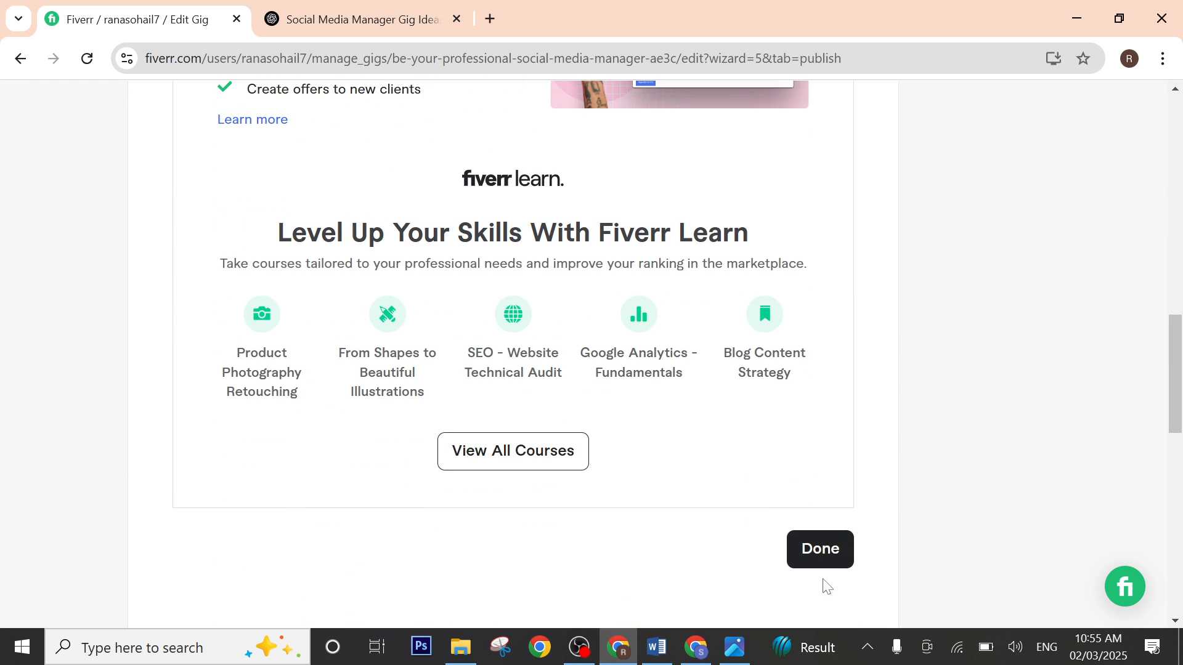
scroll(825, 587, "up", 10)
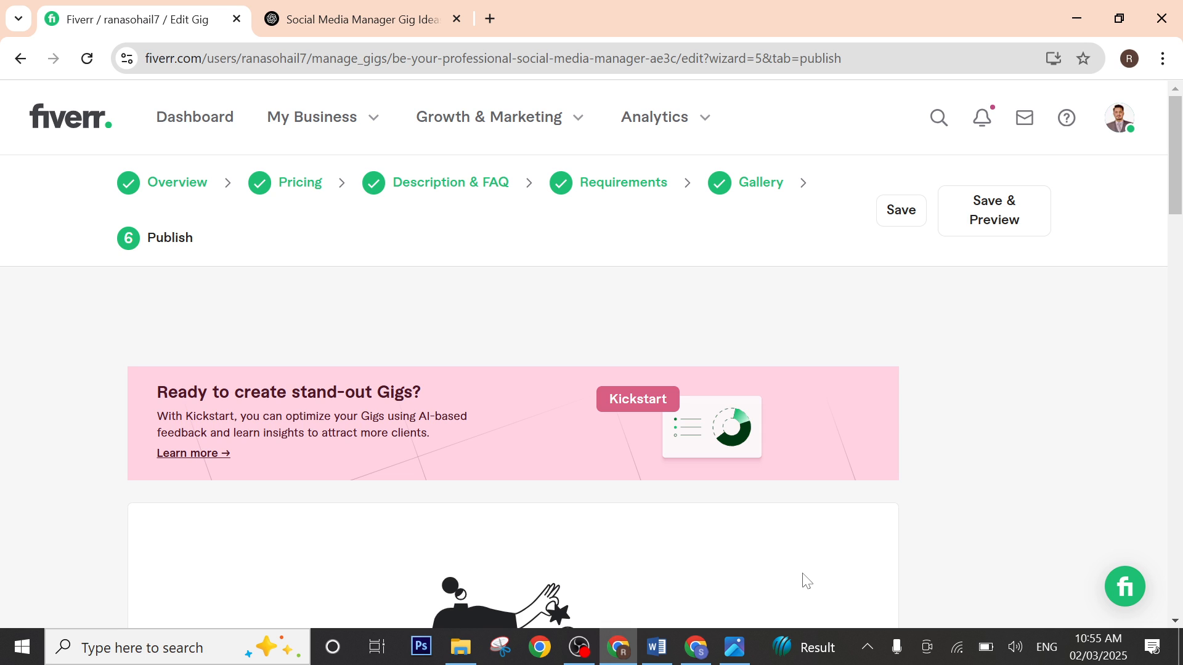
scroll(710, 351, "down", 7)
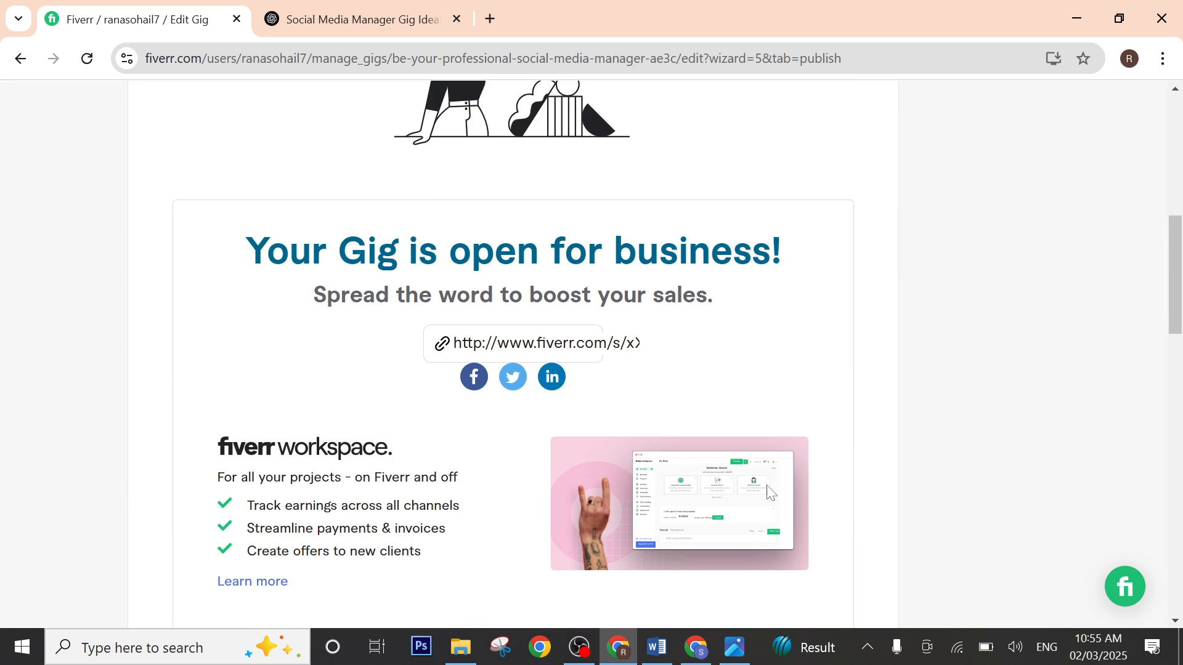
scroll(770, 491, "down", 12)
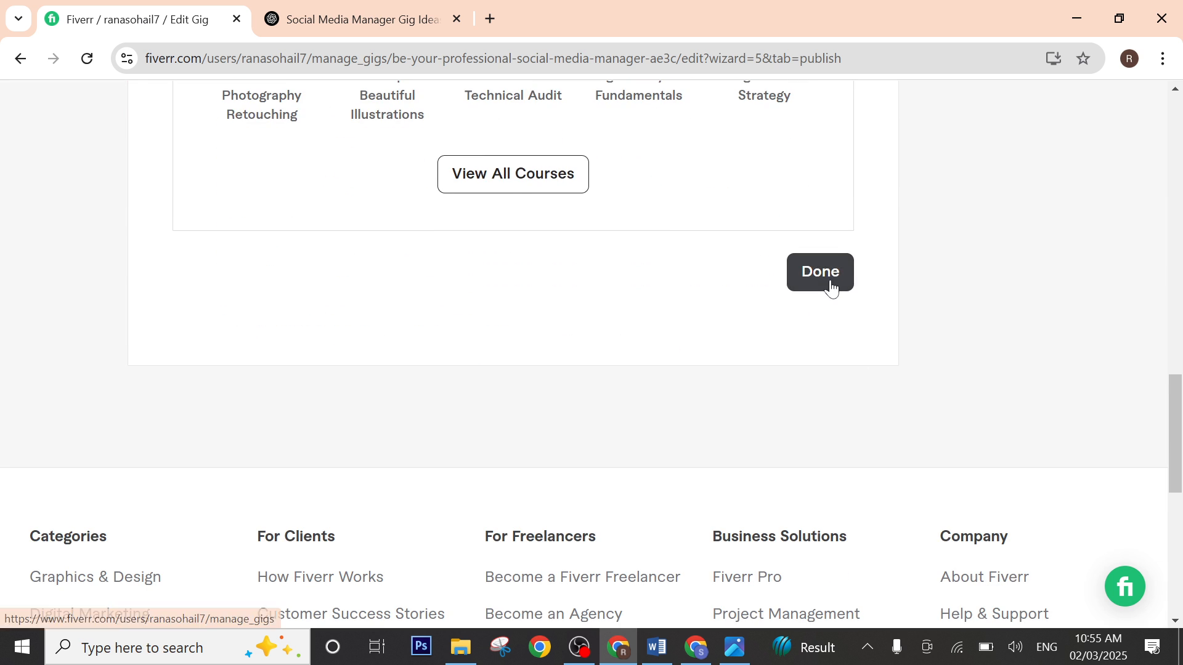
scroll(824, 285, "up", 20)
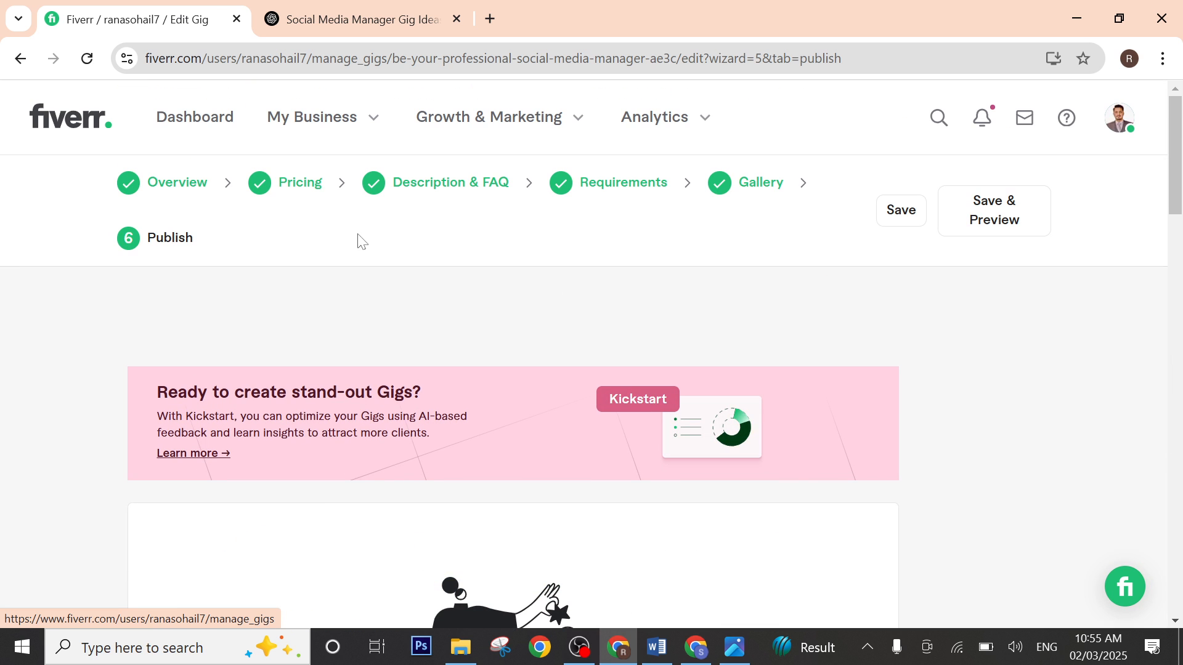
Step: Reopen the gig's Overview step and look through the available main categories without changing Digital Marketing
left_click(196, 190)
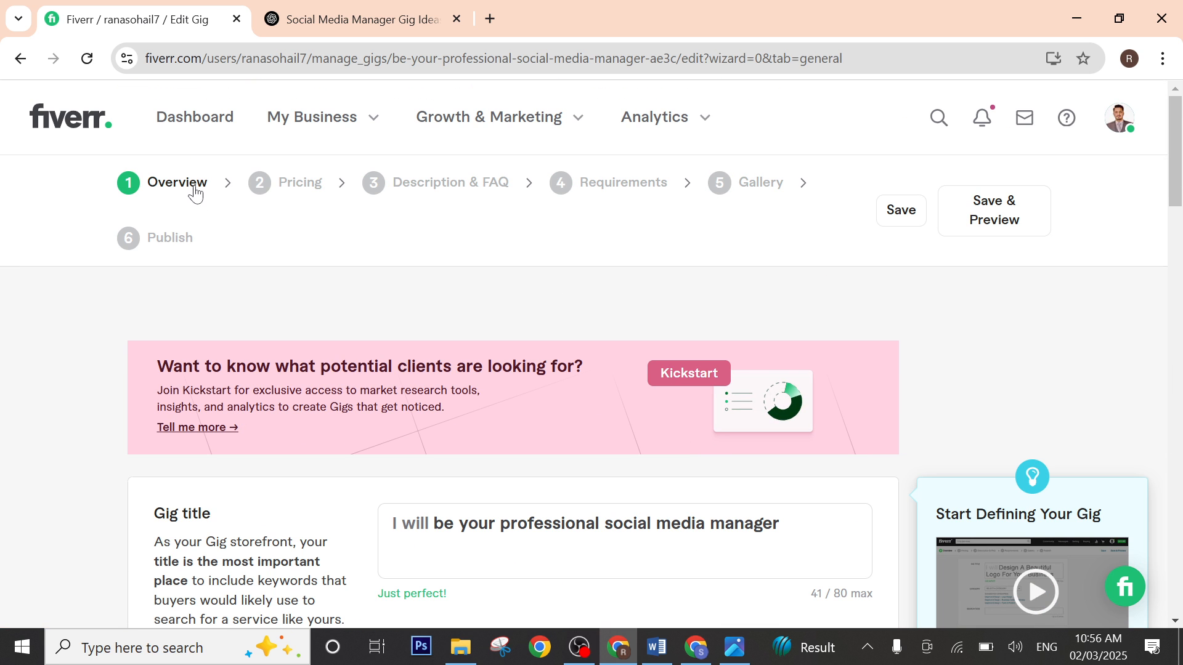
scroll(372, 299, "down", 5)
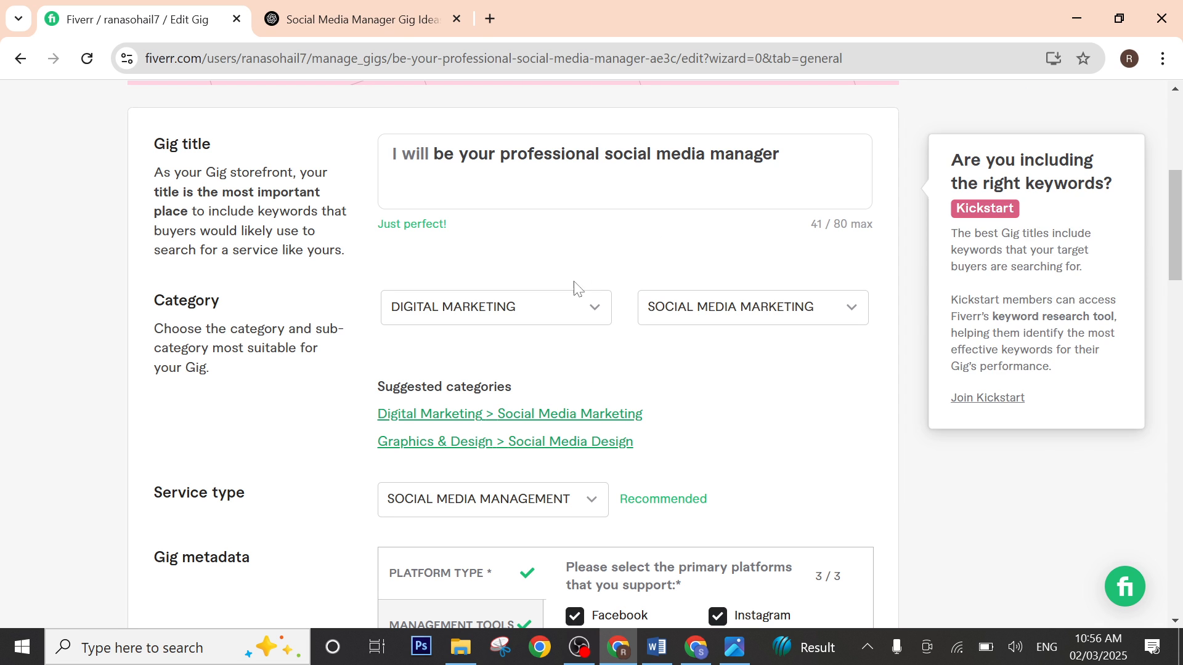
left_click(601, 318)
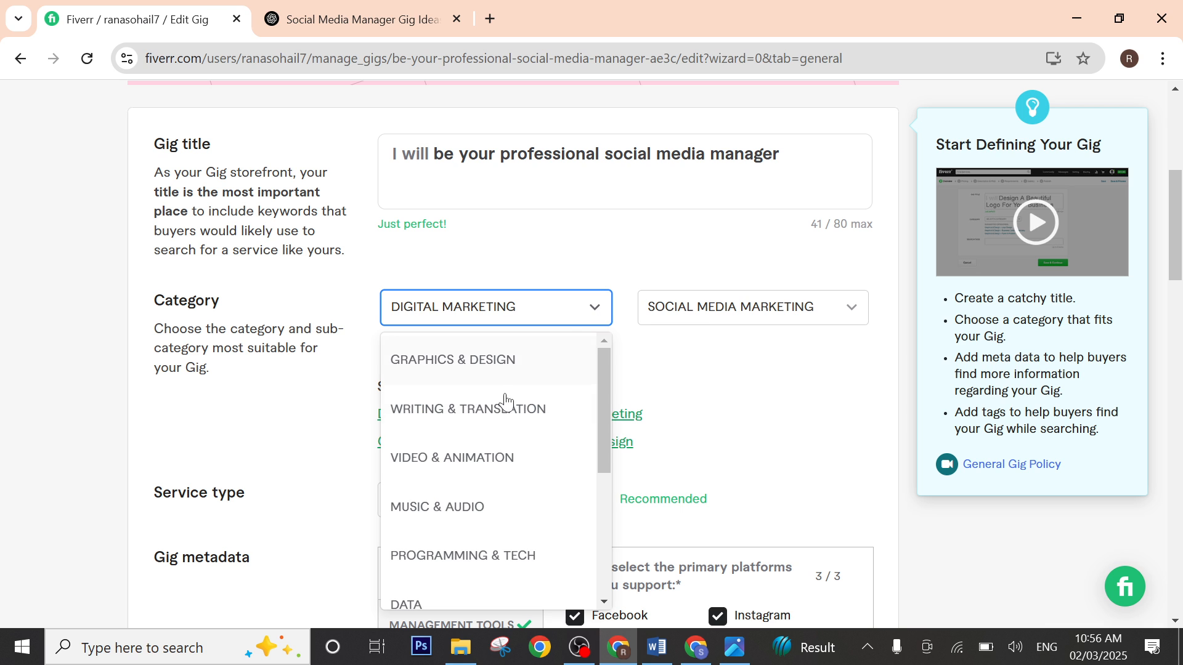
scroll(462, 543, "down", 2)
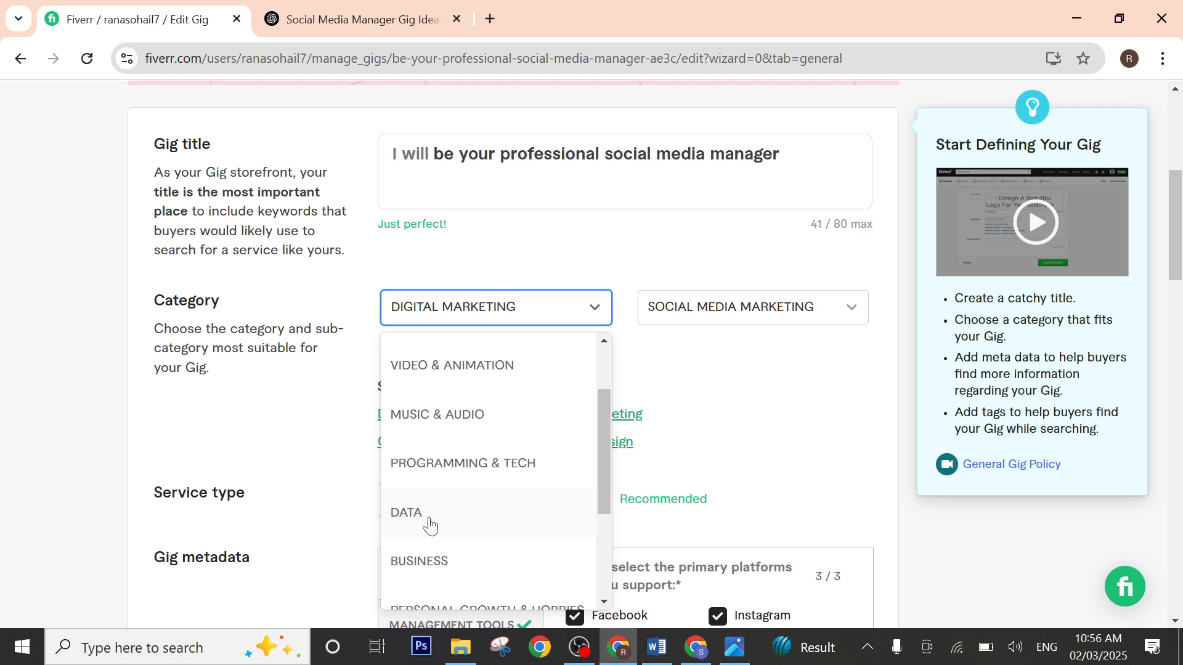
Step: Look through the subcategories offered under Digital Marketing and keep Social Media Marketing selected
left_click(755, 317)
scroll(733, 463, "down", 3)
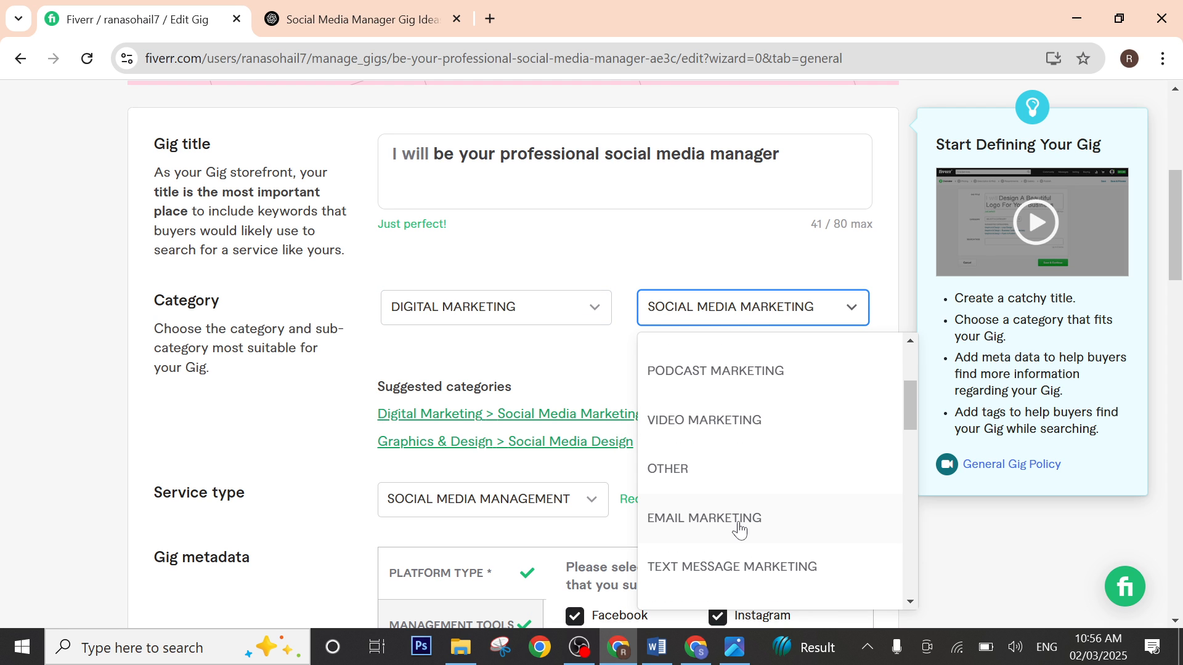
scroll(739, 530, "down", 3)
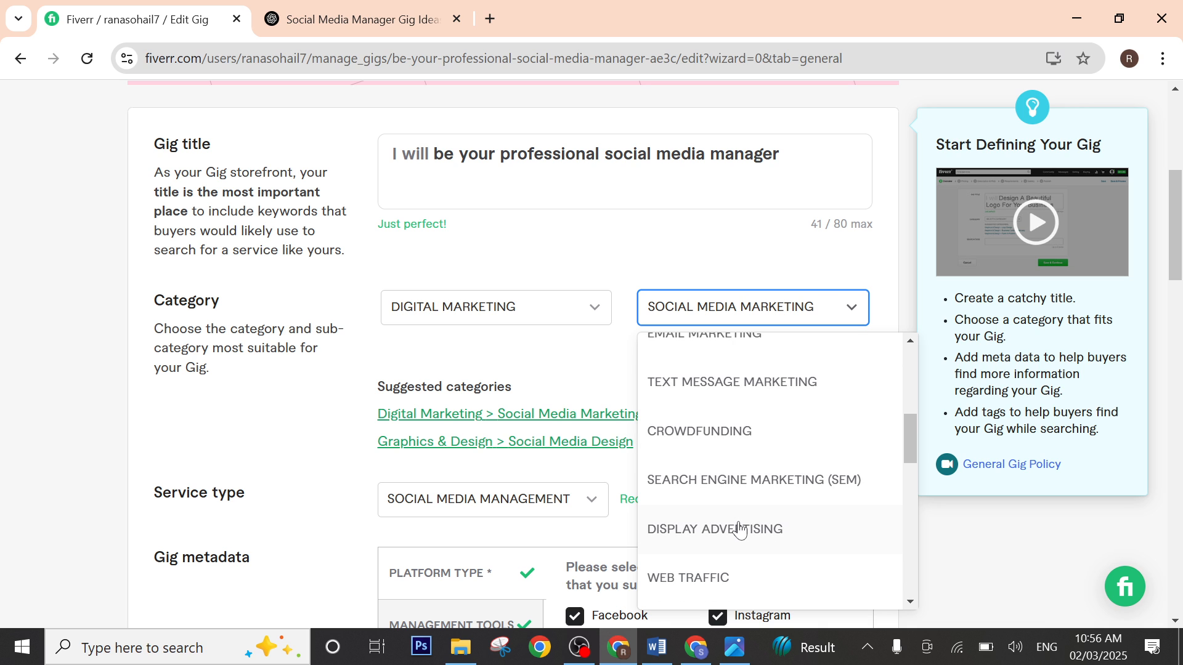
scroll(737, 548, "down", 3)
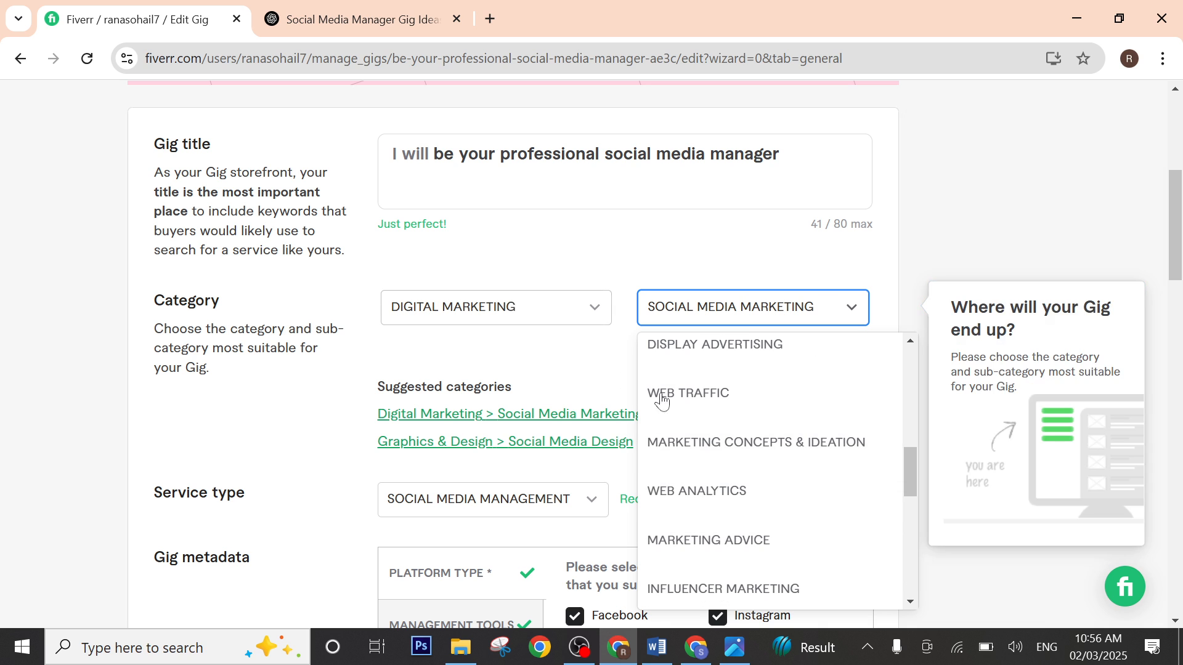
scroll(714, 459, "down", 3)
scroll(726, 480, "down", 3)
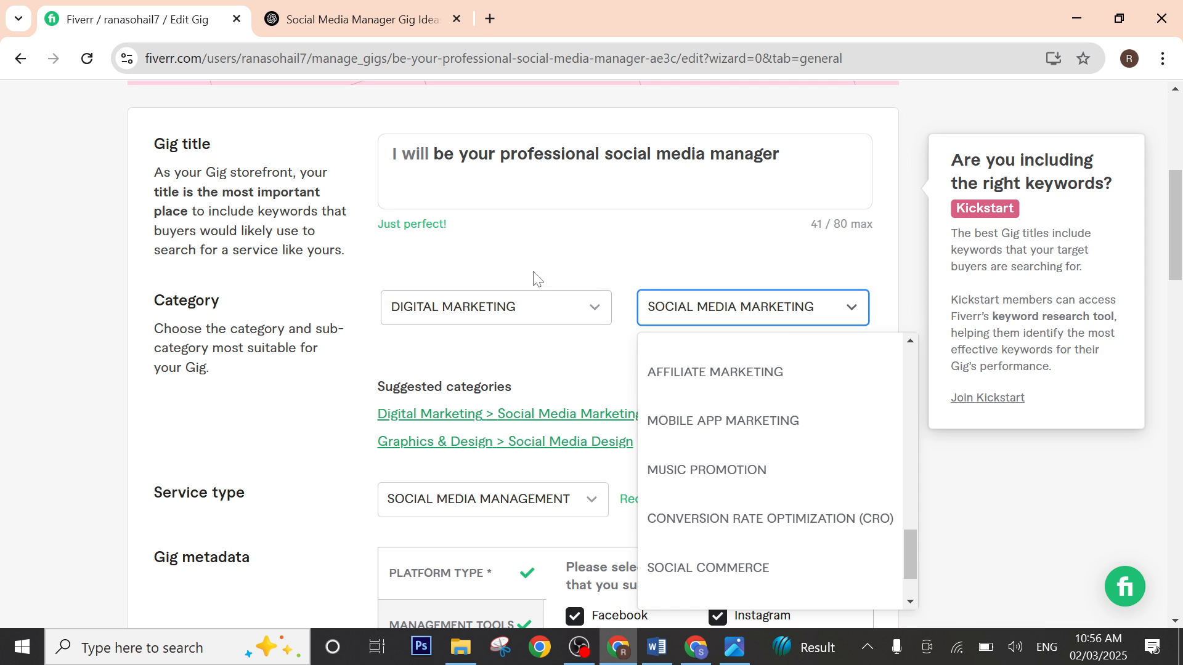
left_click(525, 256)
Step: Review the rest of the gig's Overview, including its tags, and step through Pricing, Description & FAQ and Requirements
scroll(579, 341, "down", 10)
scroll(819, 594, "down", 5)
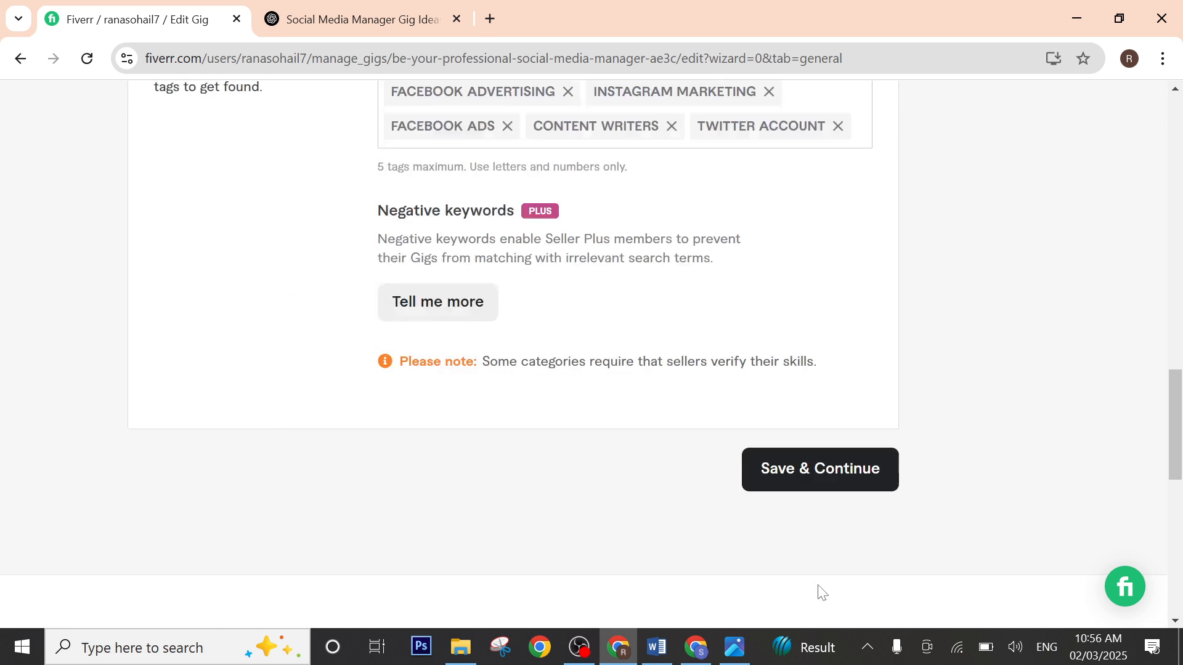
scroll(674, 343, "up", 15)
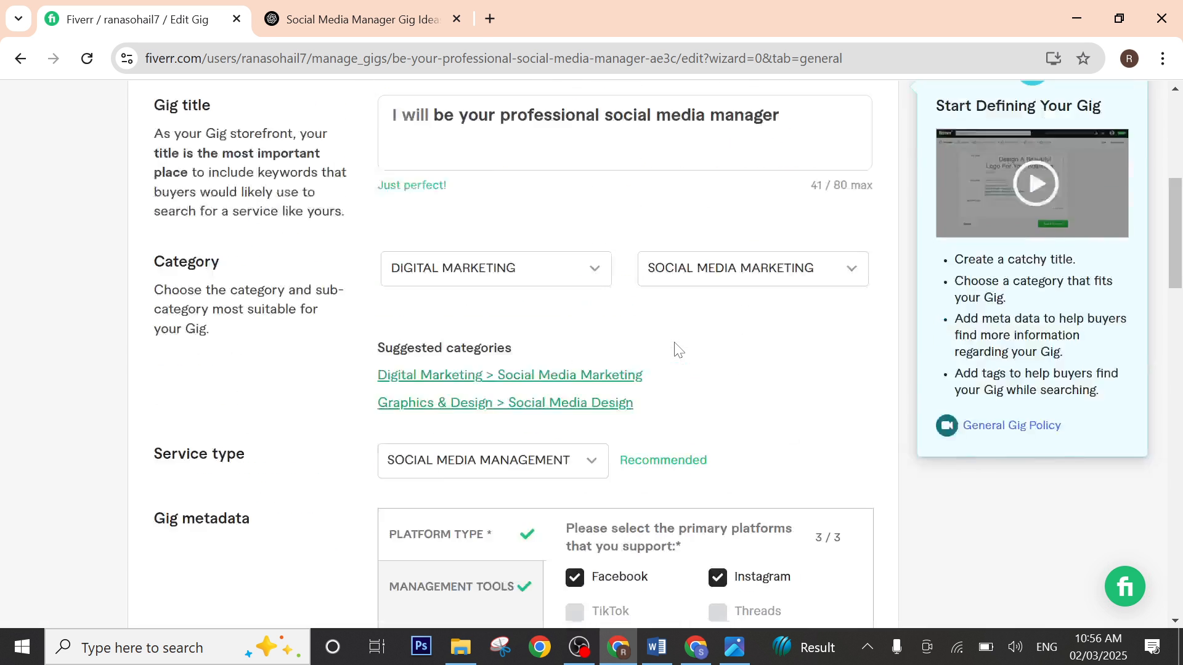
left_click(297, 182)
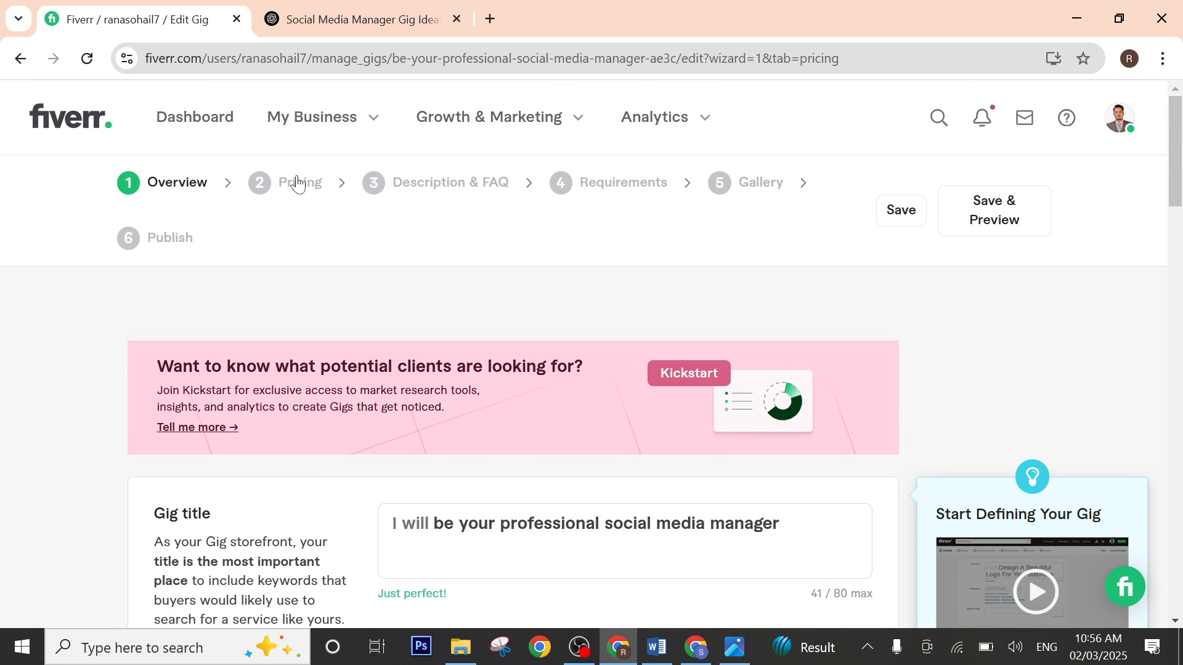
left_click(404, 187)
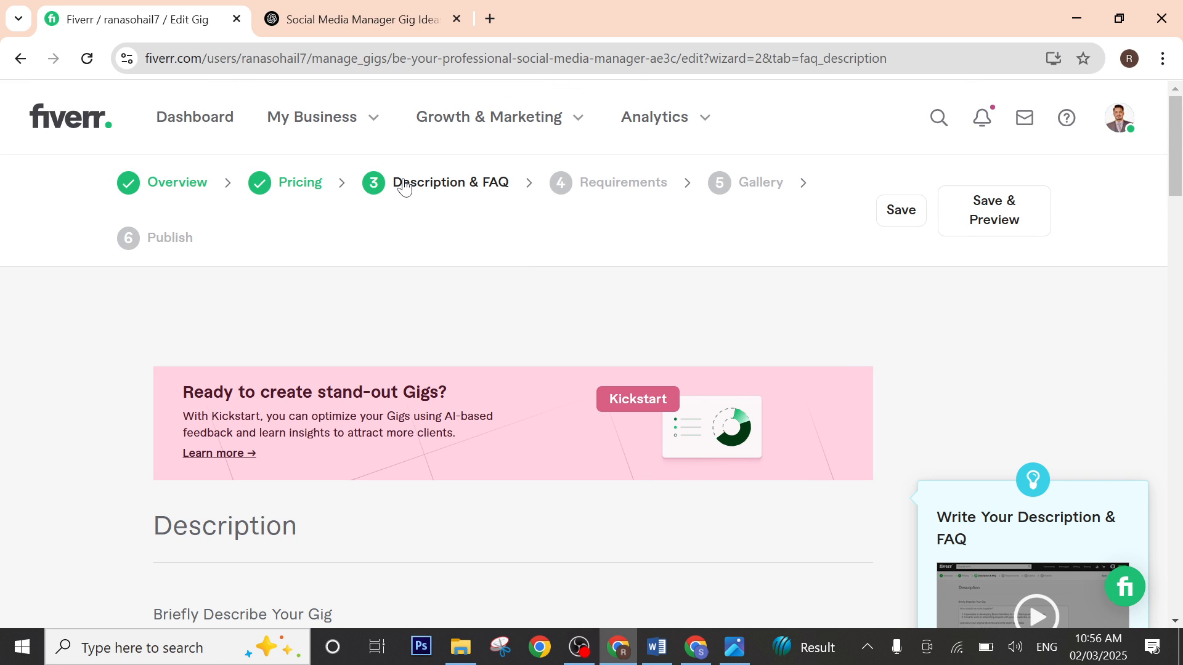
left_click(660, 186)
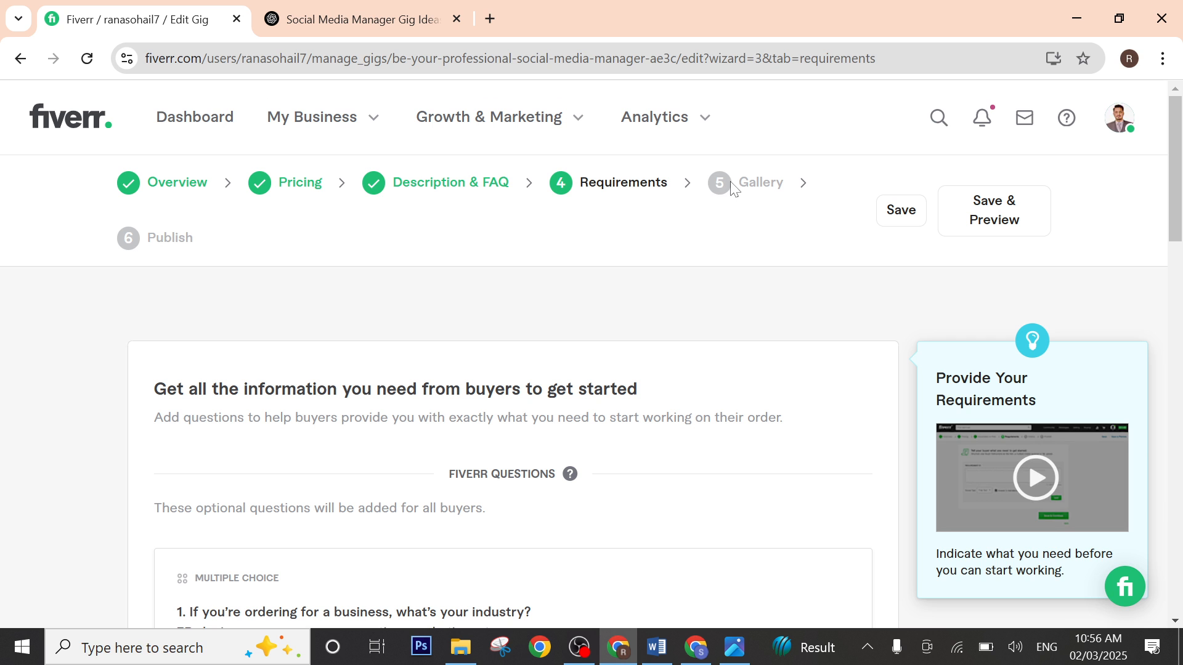
Step: Return to the gig's Publish step and look over its share link and Fiverr Learn sections again
left_click(150, 249)
scroll(742, 431, "down", 10)
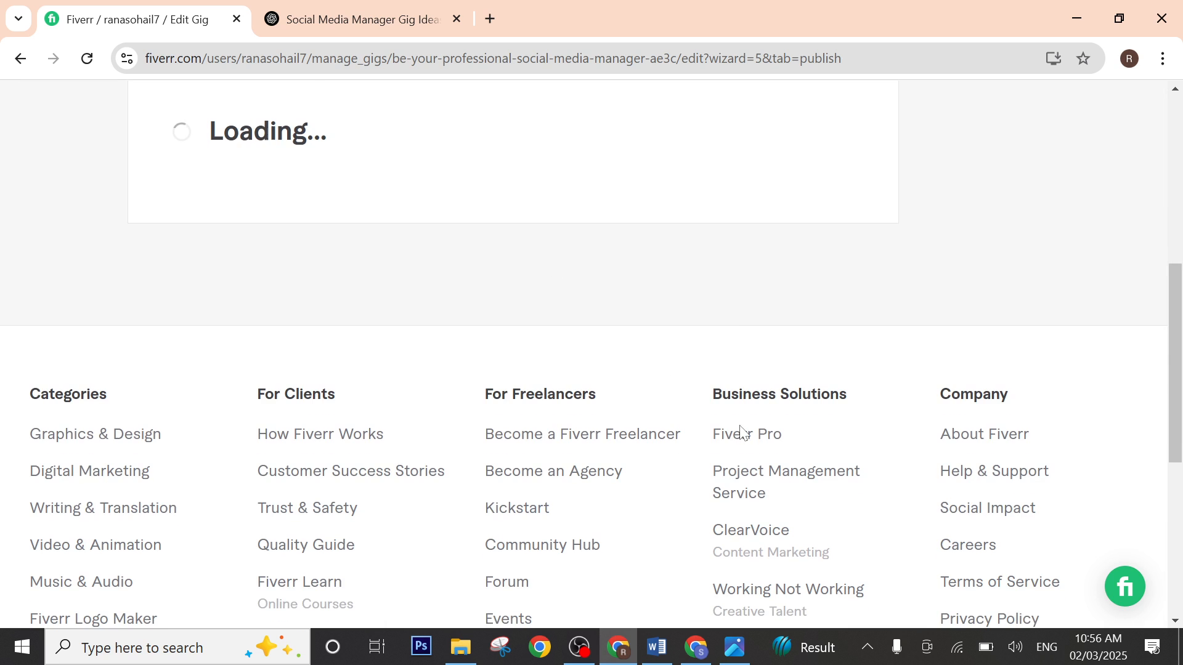
scroll(761, 332, "down", 10)
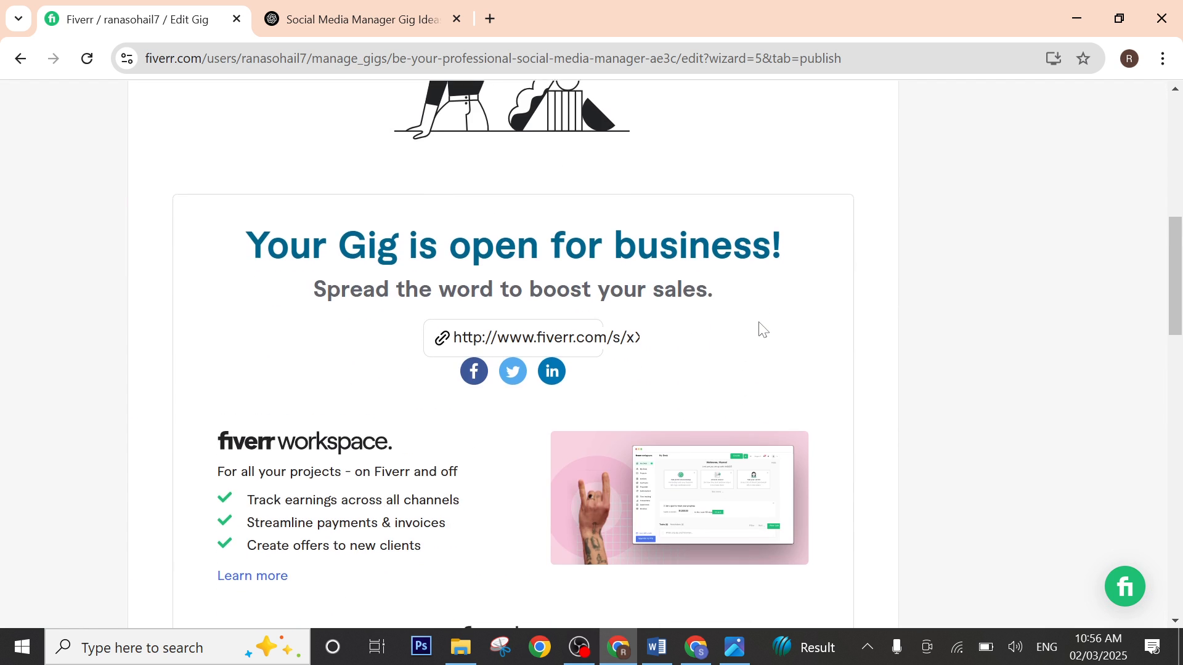
scroll(775, 357, "down", 4)
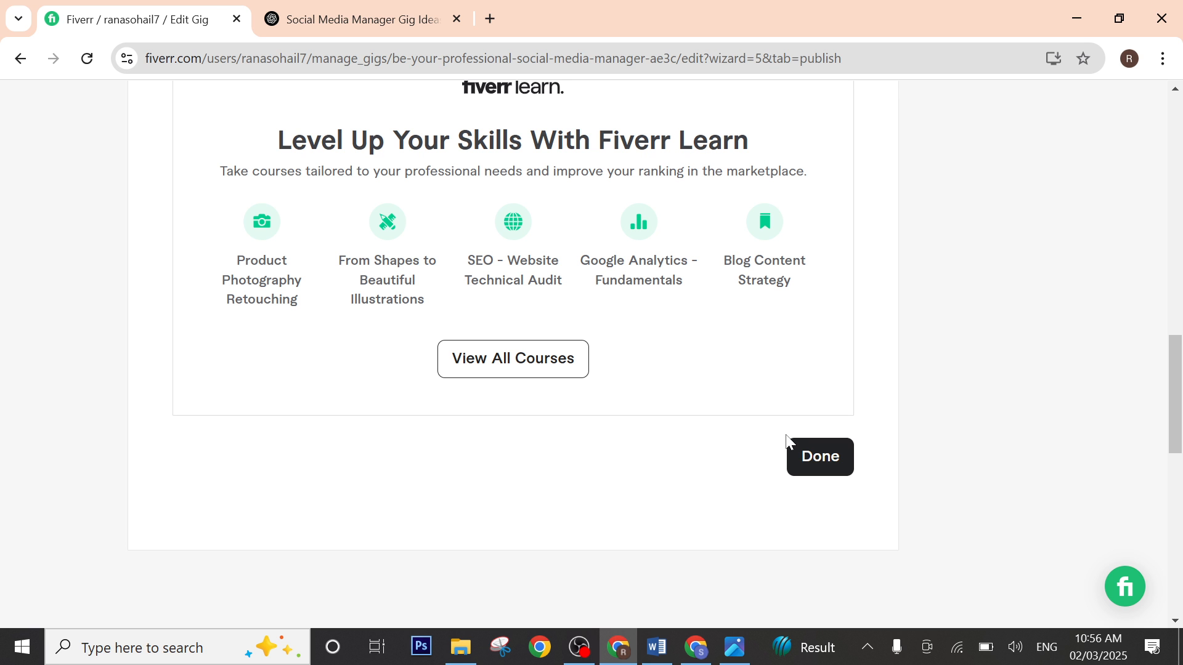
scroll(737, 364, "up", 17)
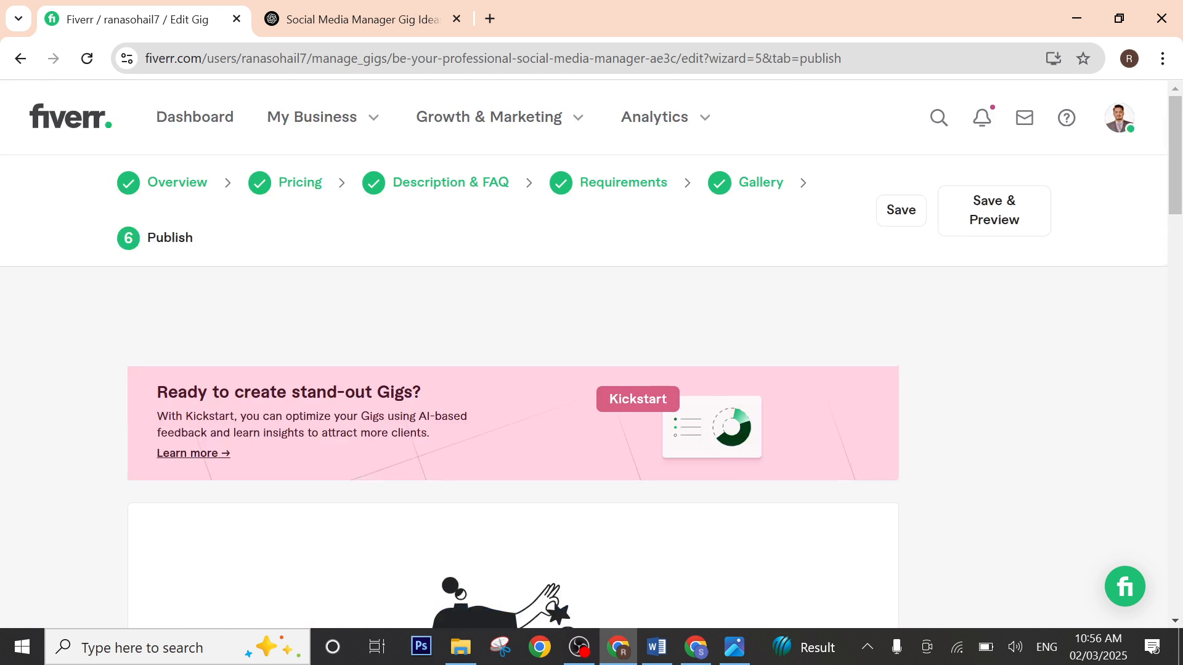
scroll(736, 364, "down", 9)
scroll(712, 410, "down", 5)
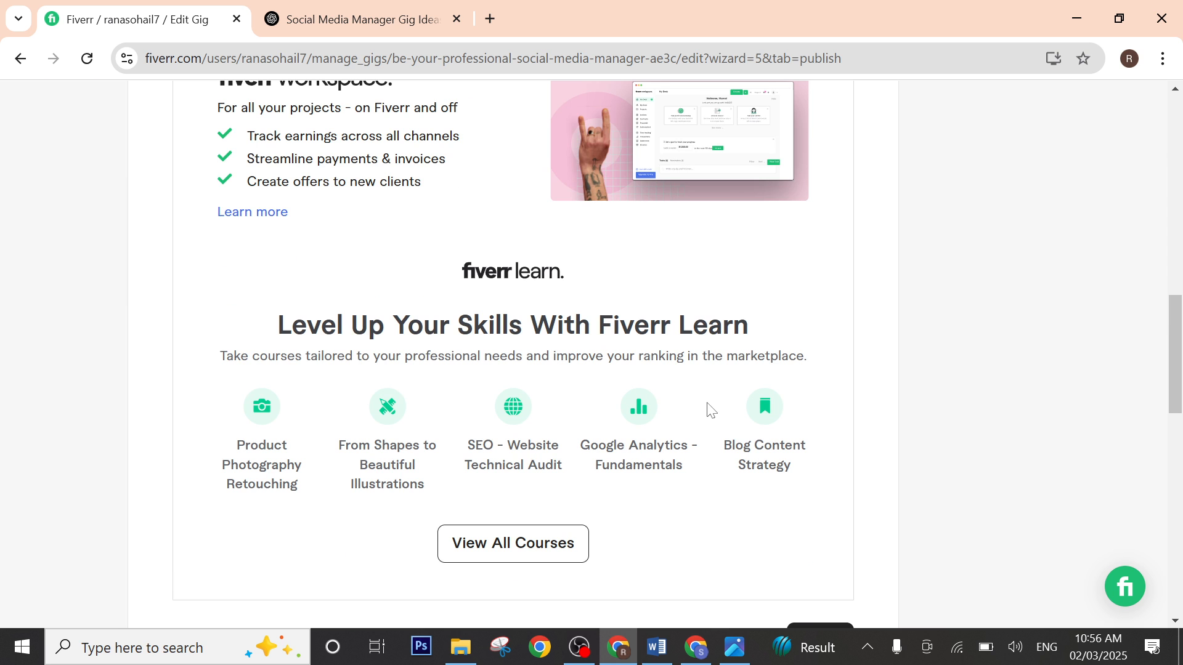
scroll(712, 410, "up", 4)
scroll(712, 410, "down", 8)
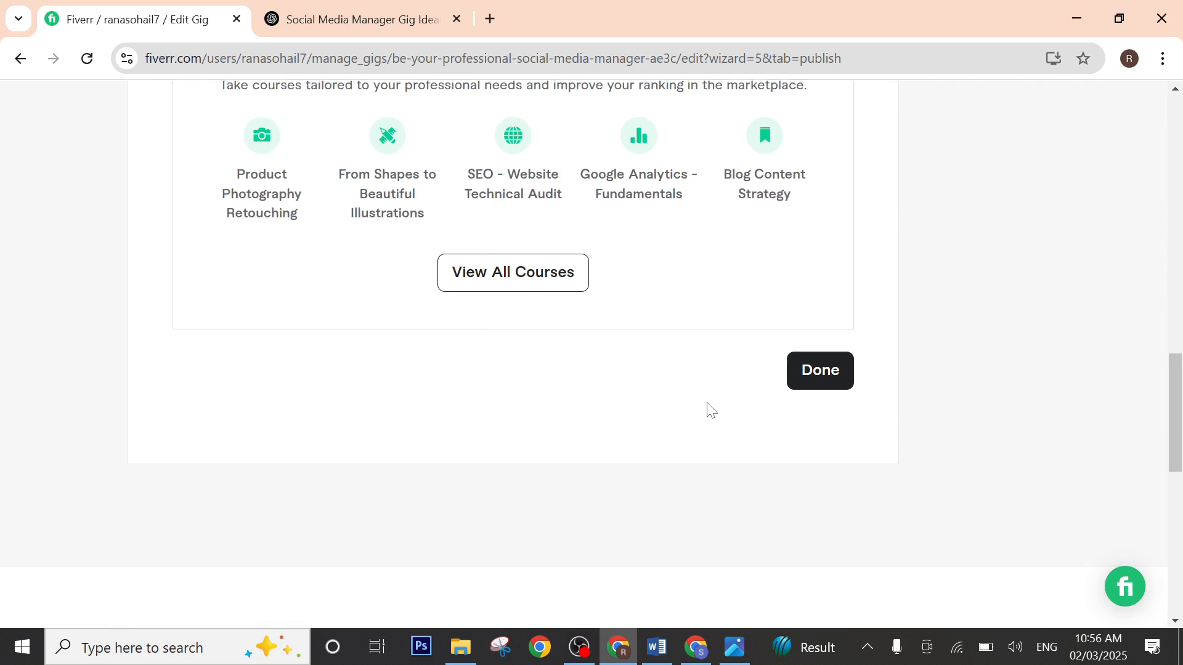
scroll(711, 410, "up", 15)
scroll(709, 409, "down", 10)
scroll(709, 409, "up", 12)
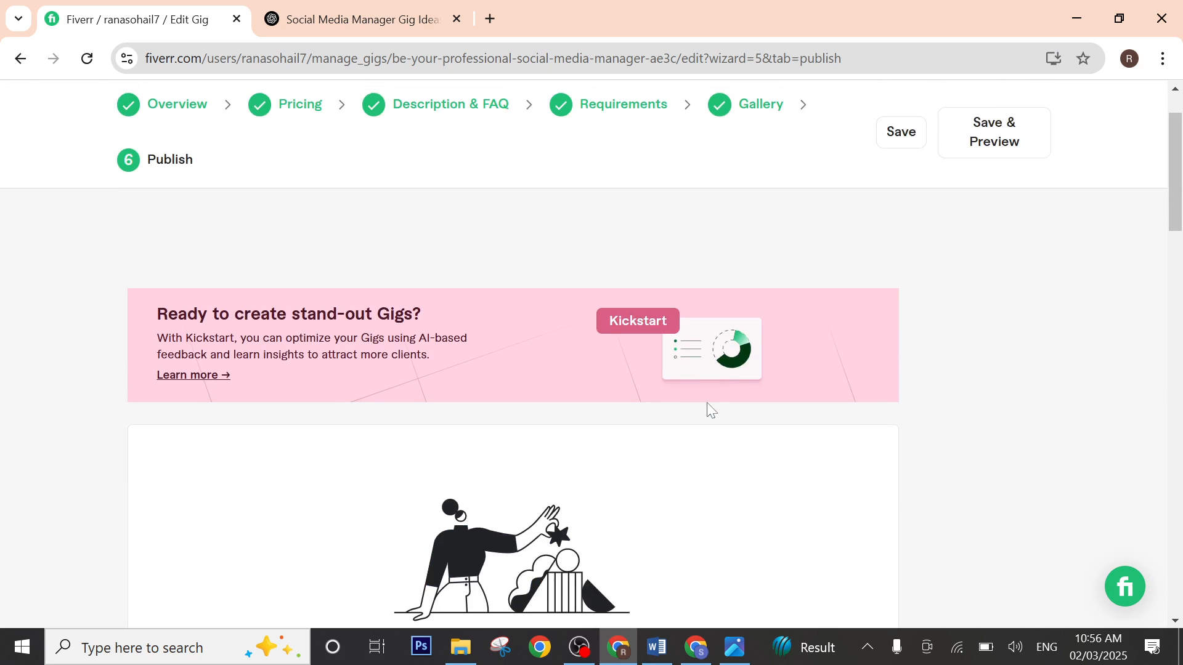
scroll(457, 269, "down", 10)
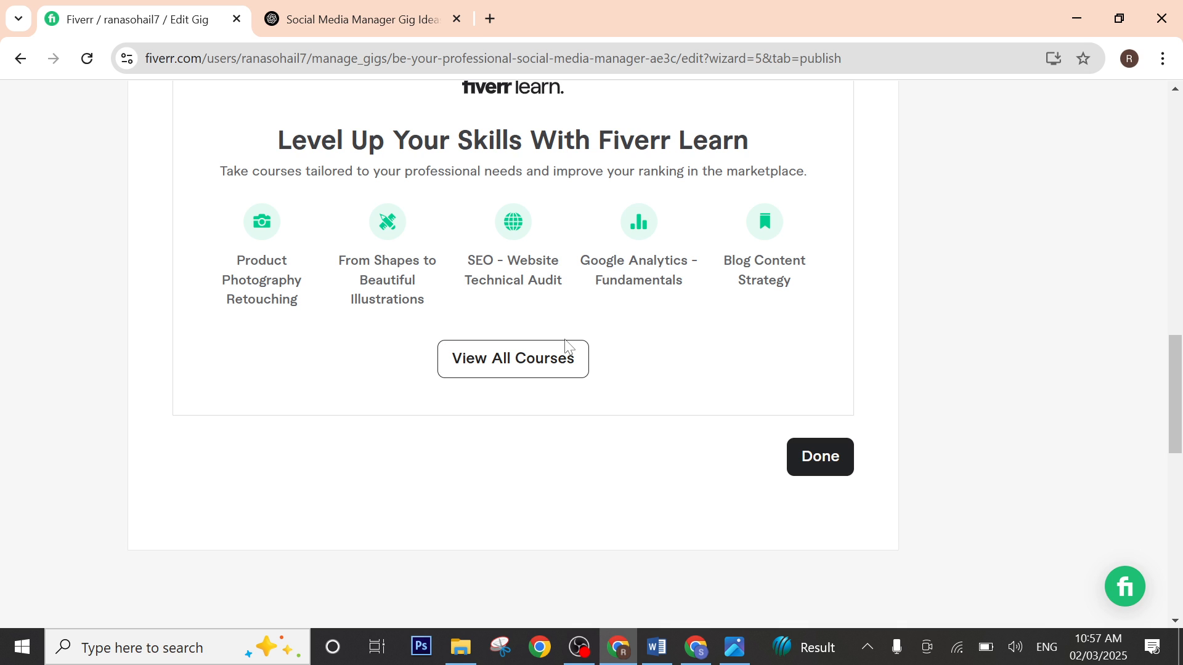
scroll(568, 329, "up", 10)
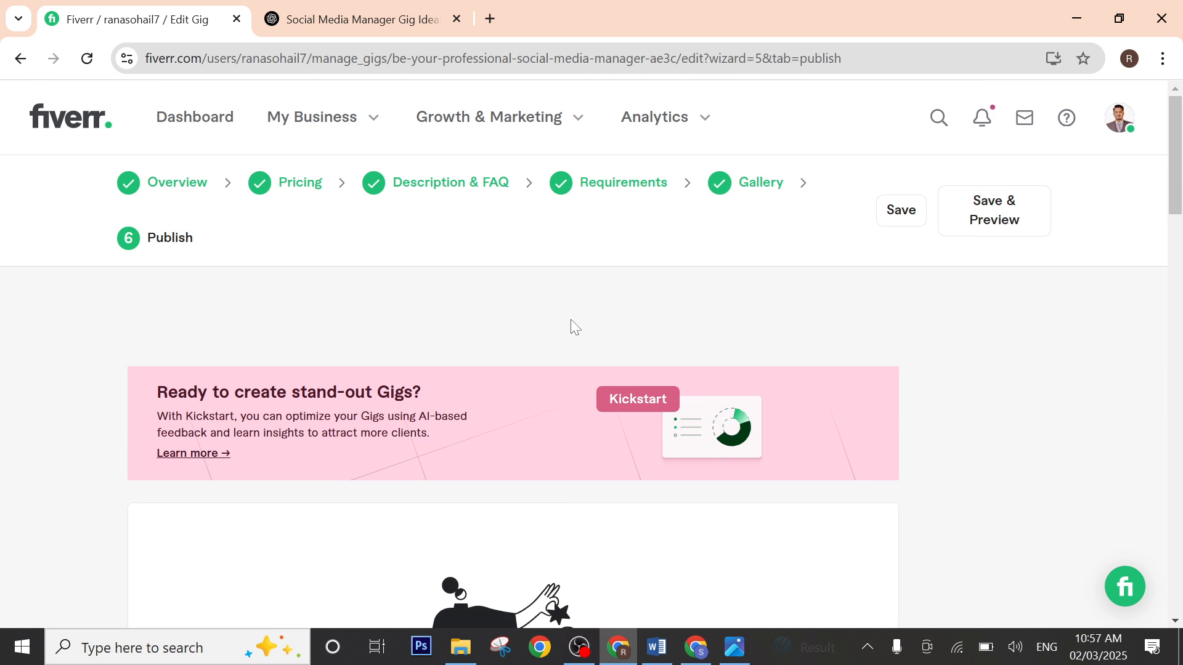
Step: Reopen the gig's Overview step and review its title, category, service type and platform metadata
left_click(185, 188)
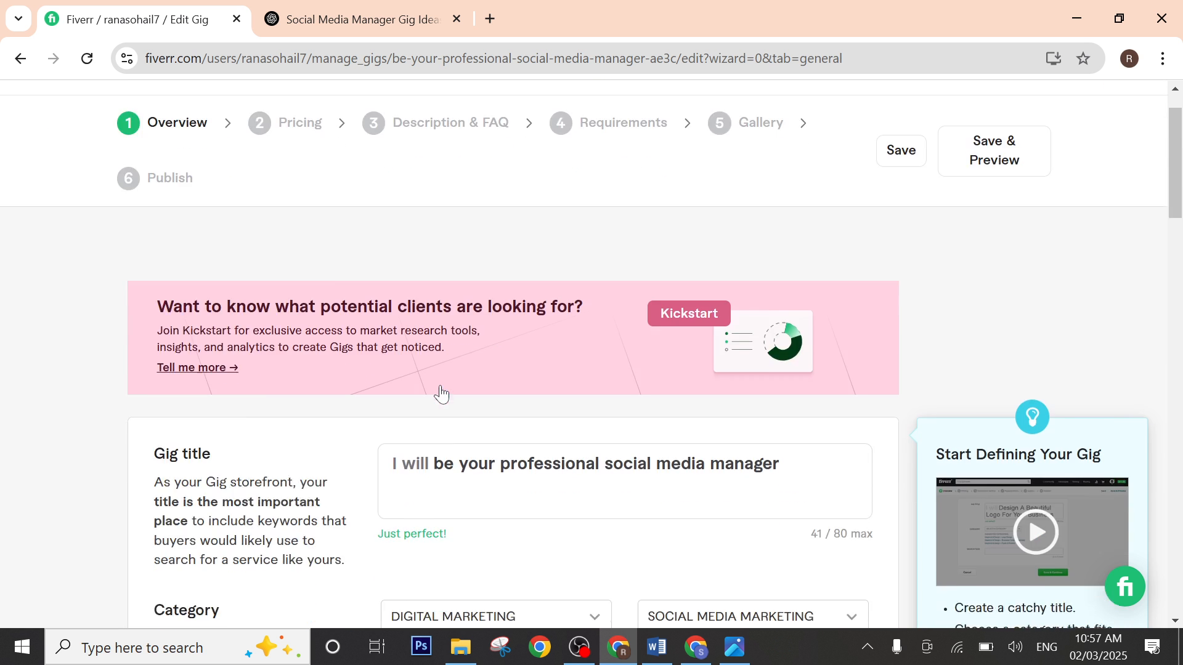
scroll(441, 393, "down", 5)
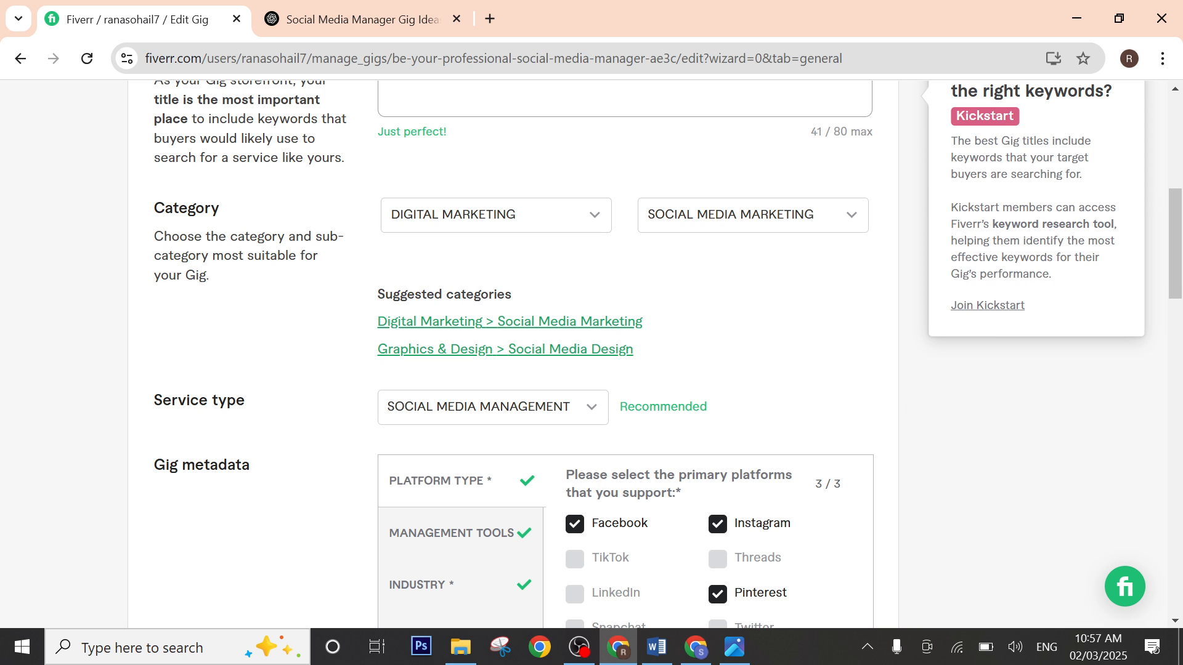
scroll(665, 217, "up", 5)
scroll(665, 216, "down", 5)
scroll(664, 217, "up", 2)
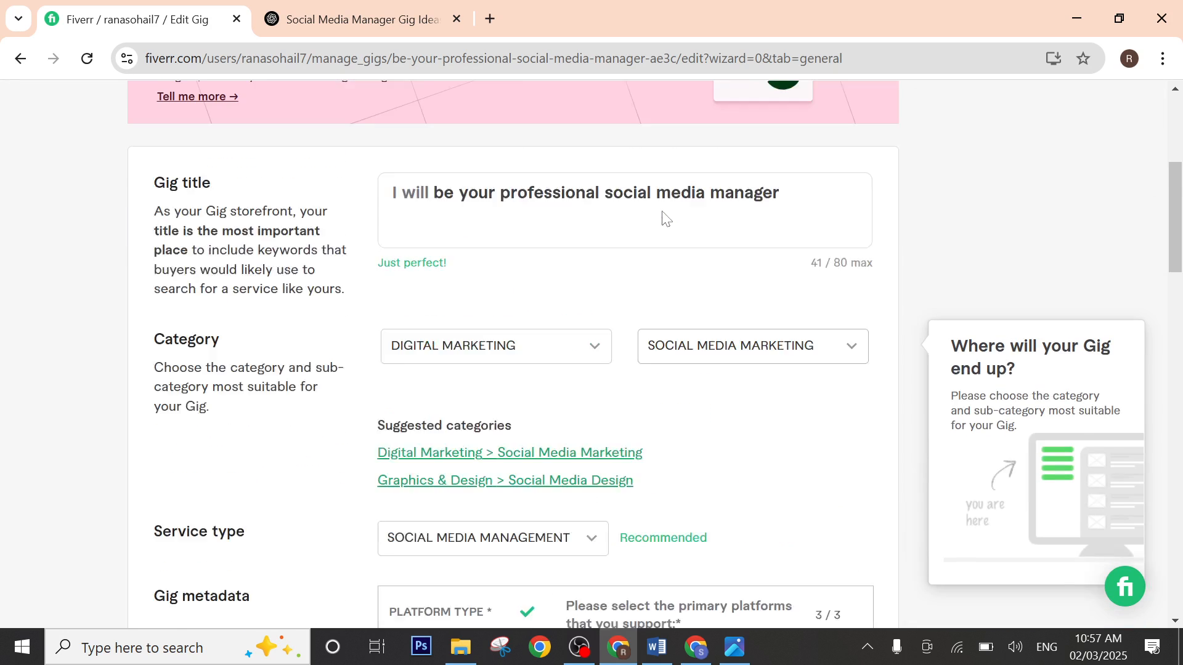
scroll(463, 215, "up", 1)
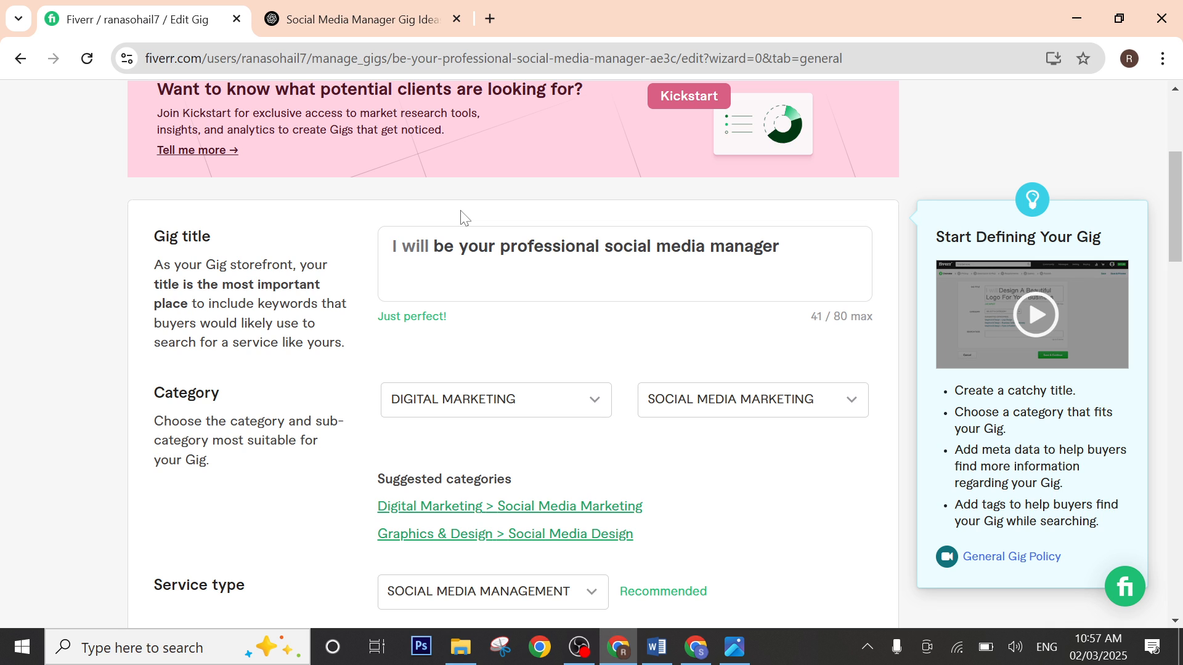
scroll(464, 219, "up", 3)
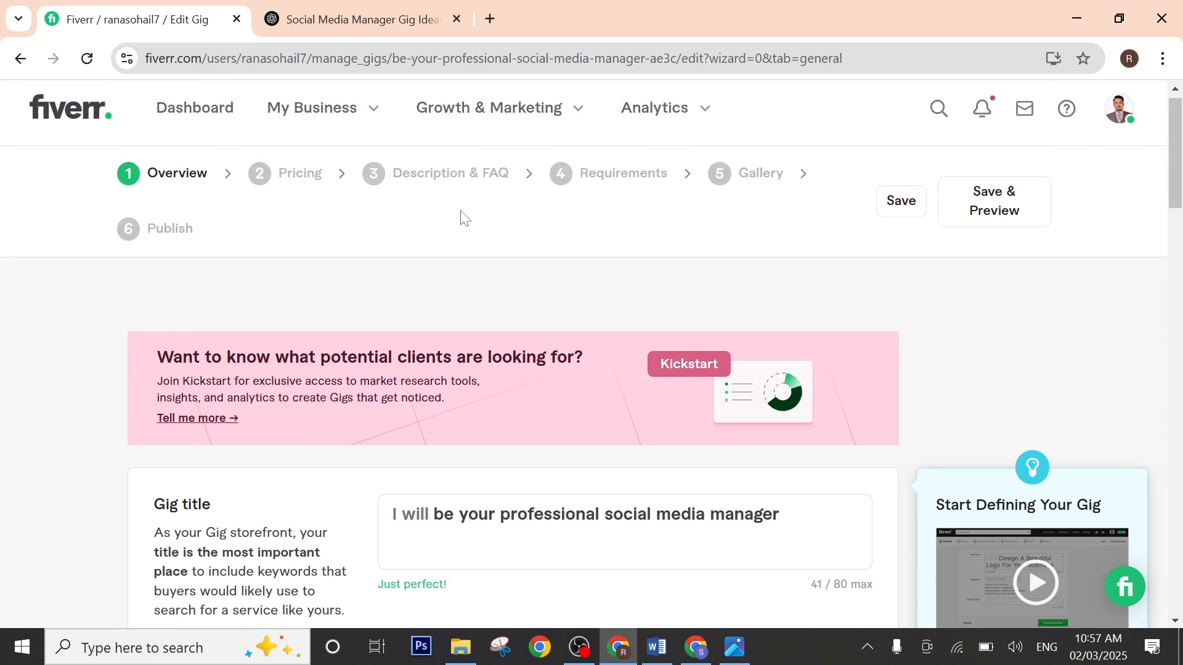
scroll(275, 268, "down", 3)
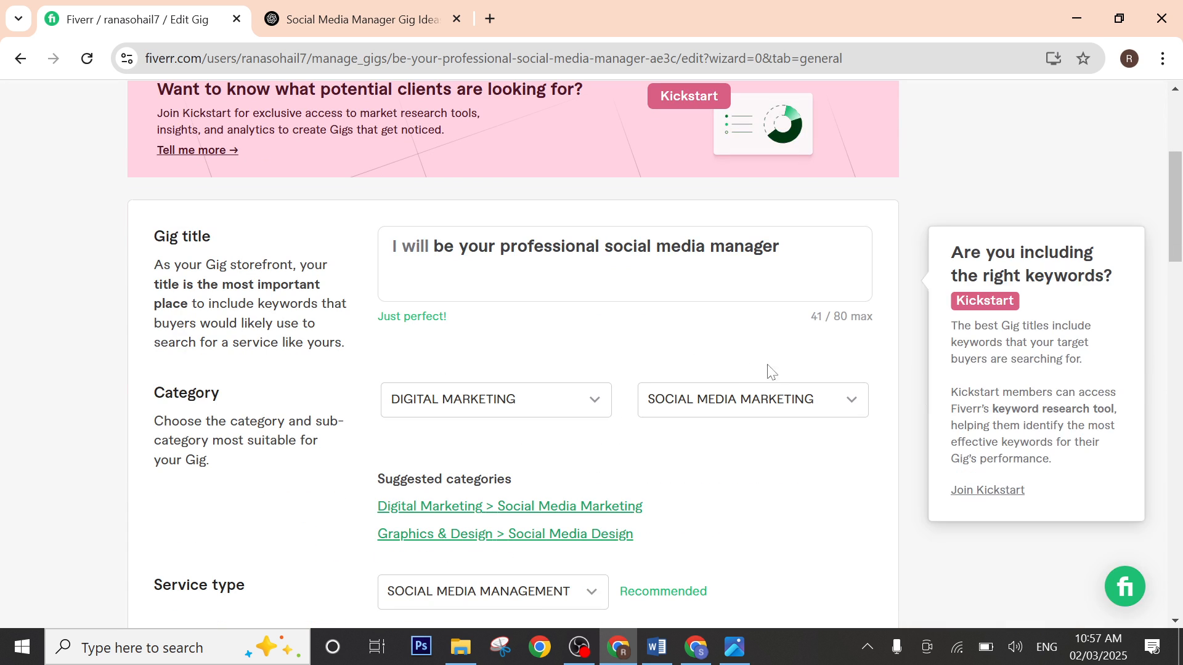
scroll(638, 434, "down", 5)
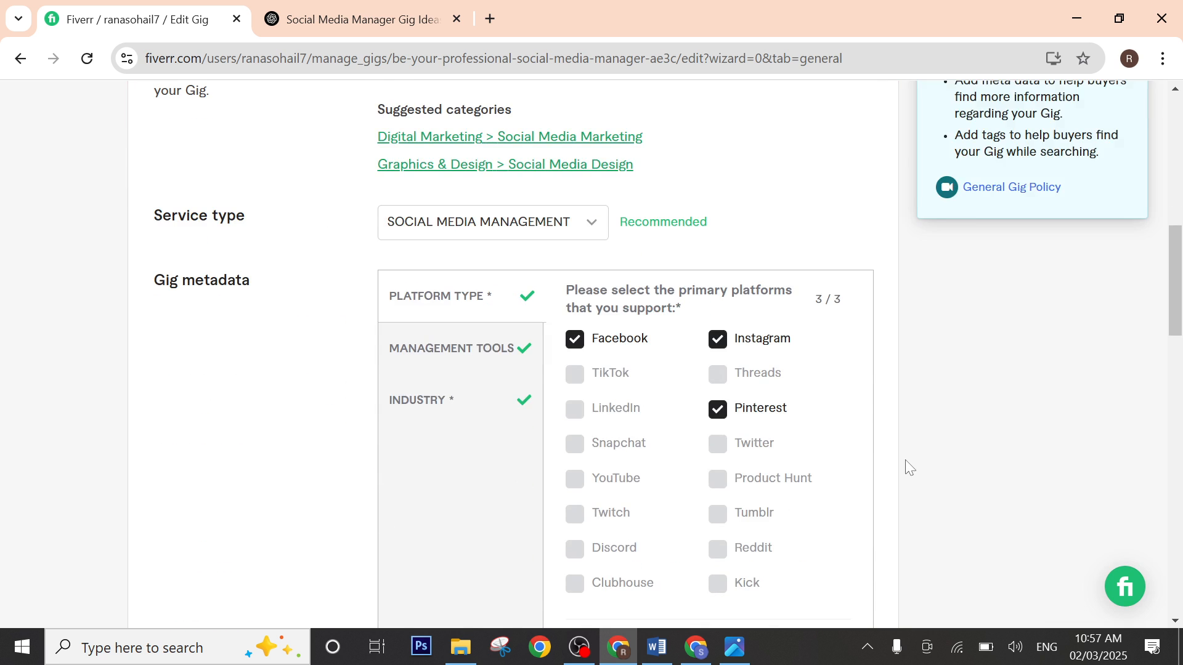
scroll(905, 466, "up", 10)
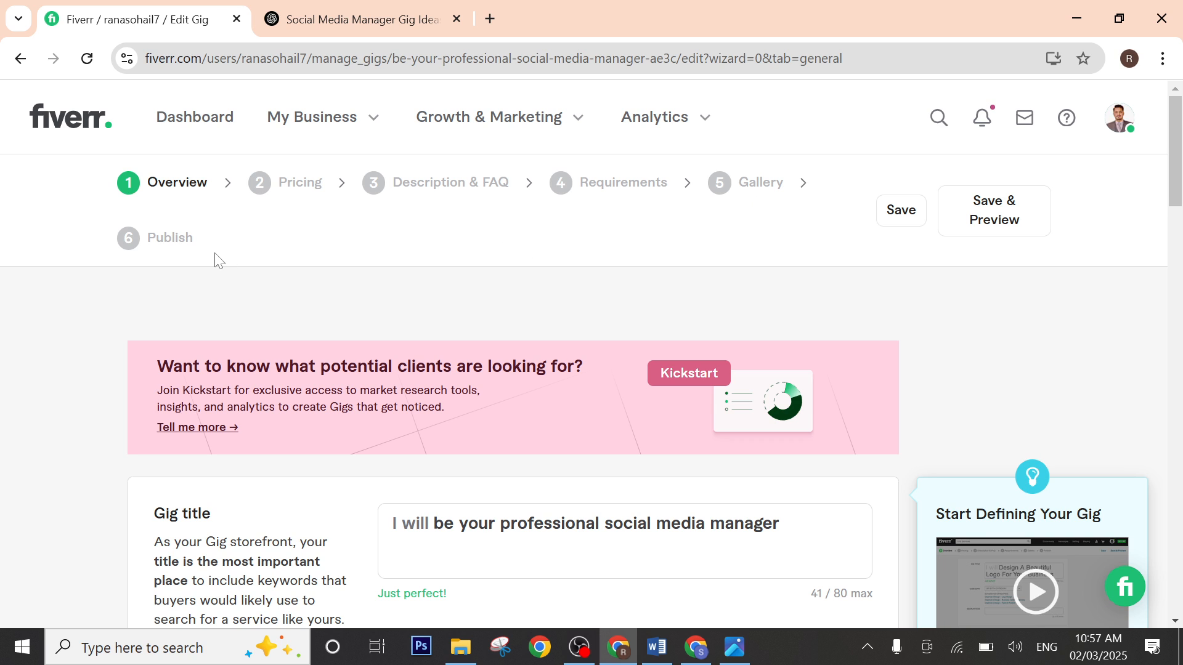
scroll(462, 261, "down", 4)
scroll(362, 200, "up", 4)
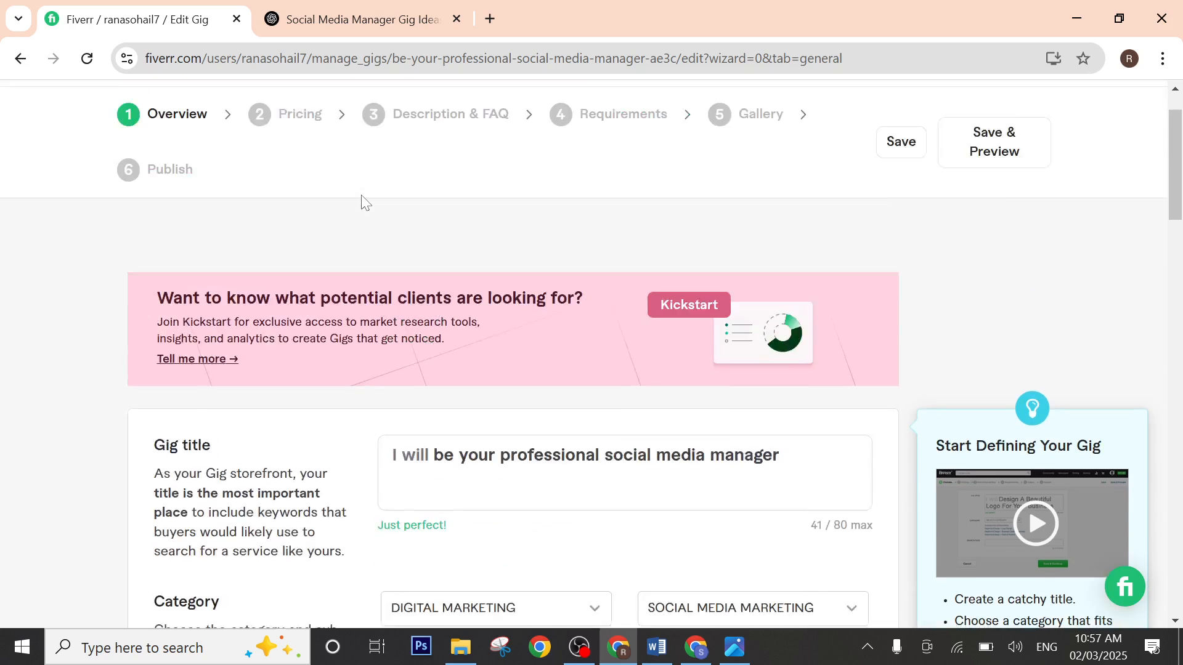
Step: Look over the gig's Publish step again and go back to Overview to recheck its title, categories and metadata
left_click(165, 239)
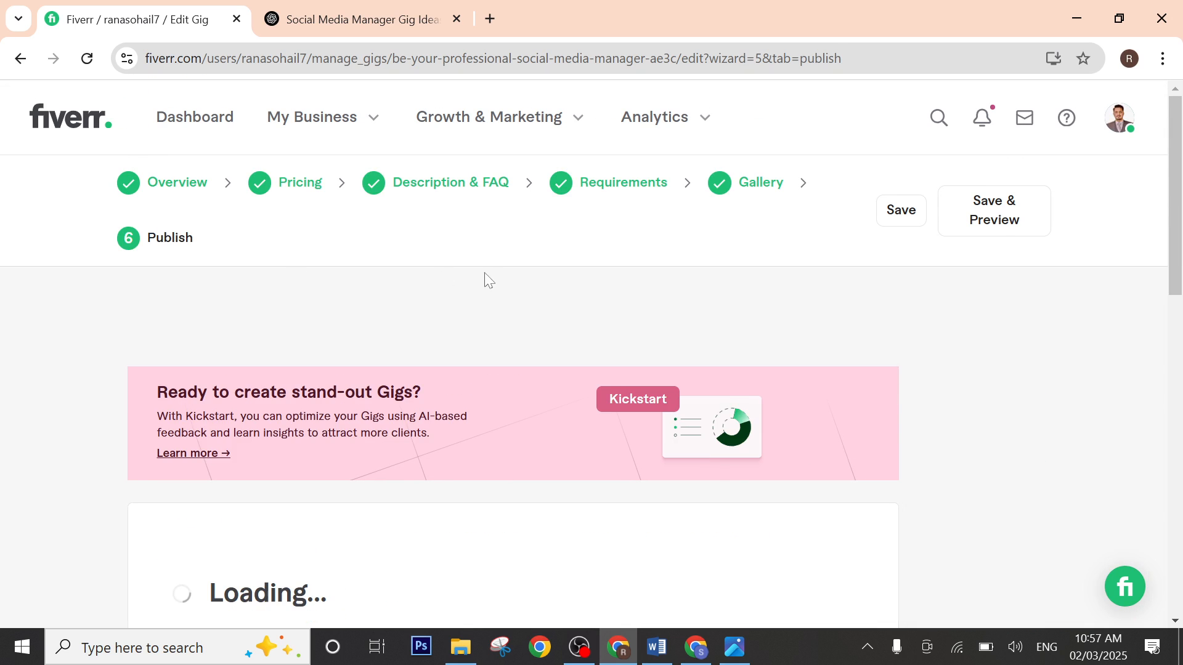
scroll(673, 372, "down", 10)
scroll(722, 383, "up", 12)
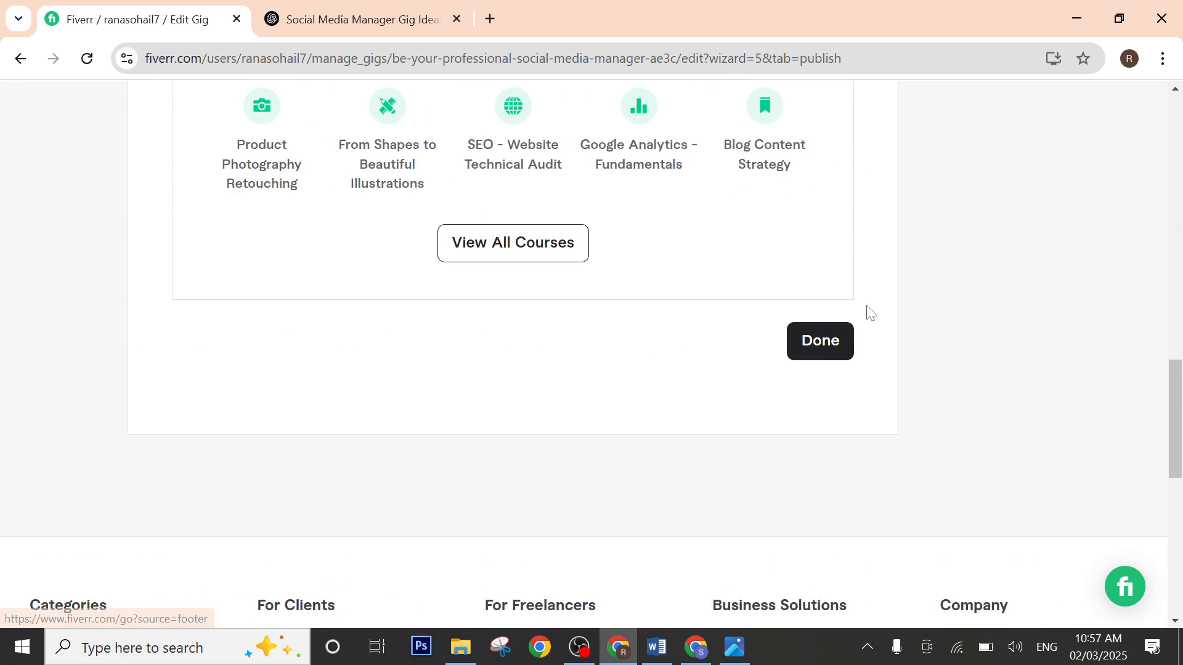
scroll(369, 216, "up", 10)
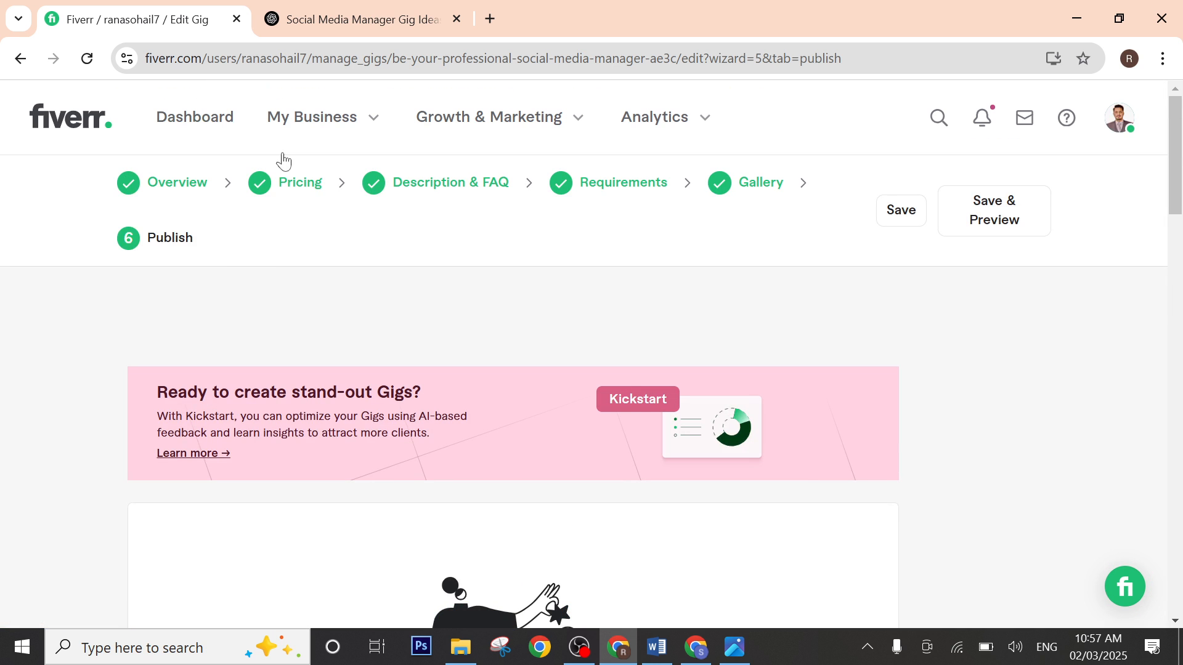
left_click(209, 193)
scroll(402, 331, "down", 10)
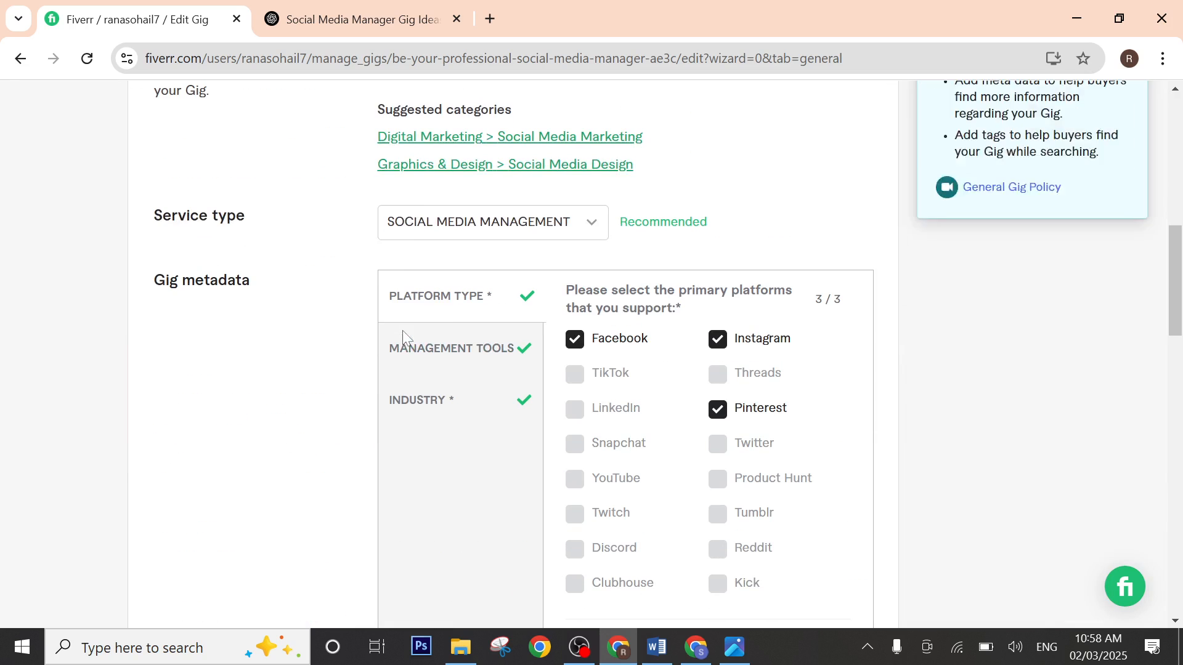
scroll(502, 234, "up", 4)
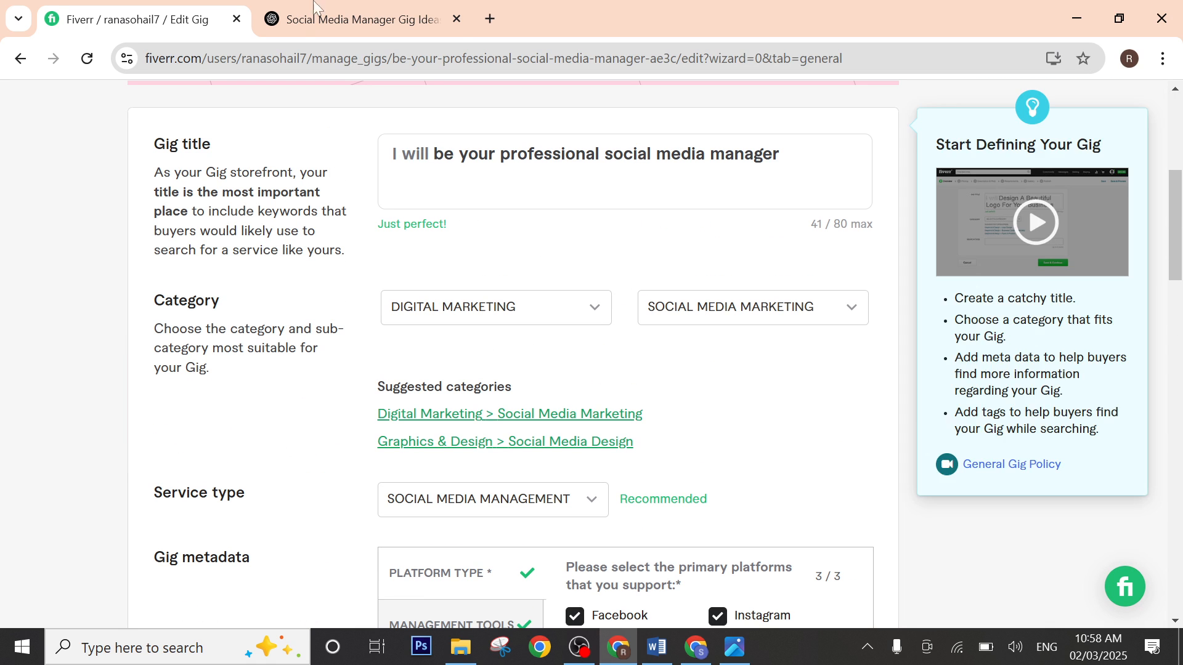
scroll(565, 179, "up", 5)
scroll(577, 274, "down", 2)
scroll(578, 274, "up", 2)
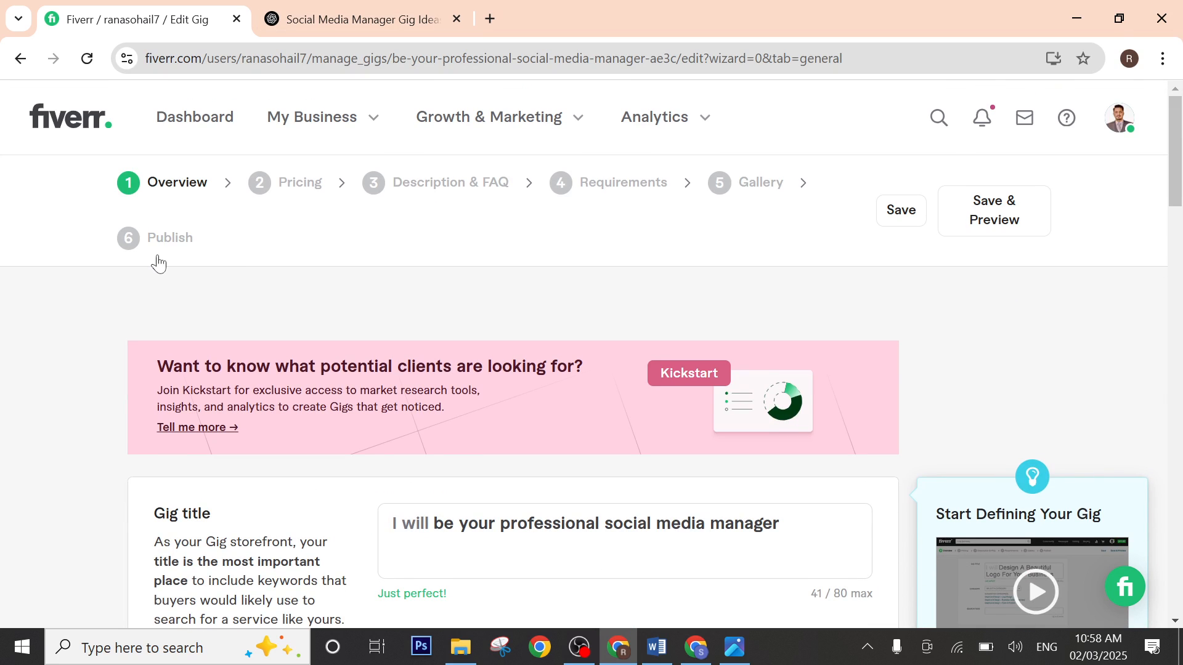
Step: Finish editing the gig from its Publish step and go to the Gigs list
left_click(163, 239)
scroll(695, 391, "down", 10)
scroll(765, 412, "down", 5)
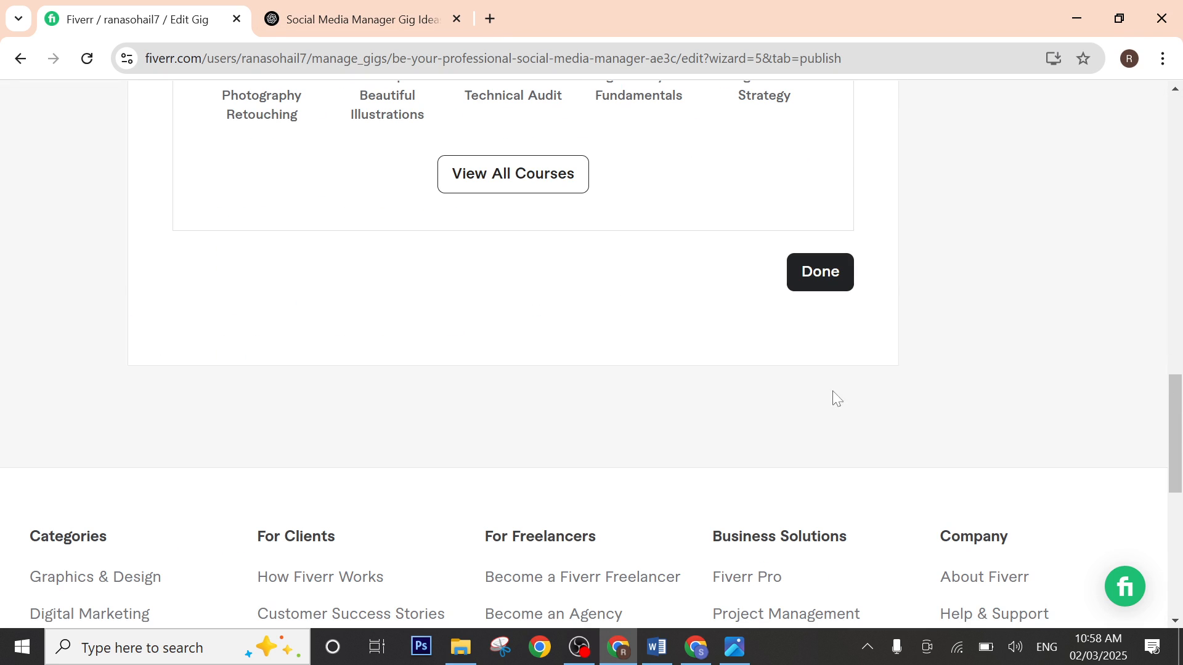
left_click(815, 272)
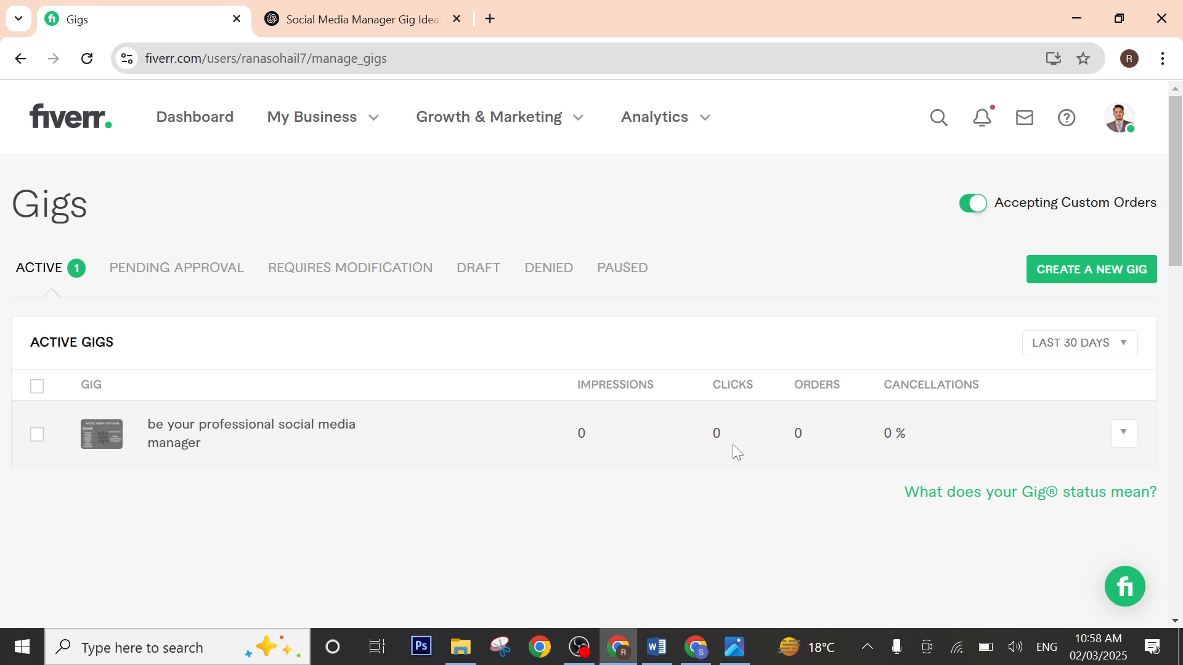
Step: Copy the share link of the active social media manager gig and close the sharing dialog
left_click(1119, 441)
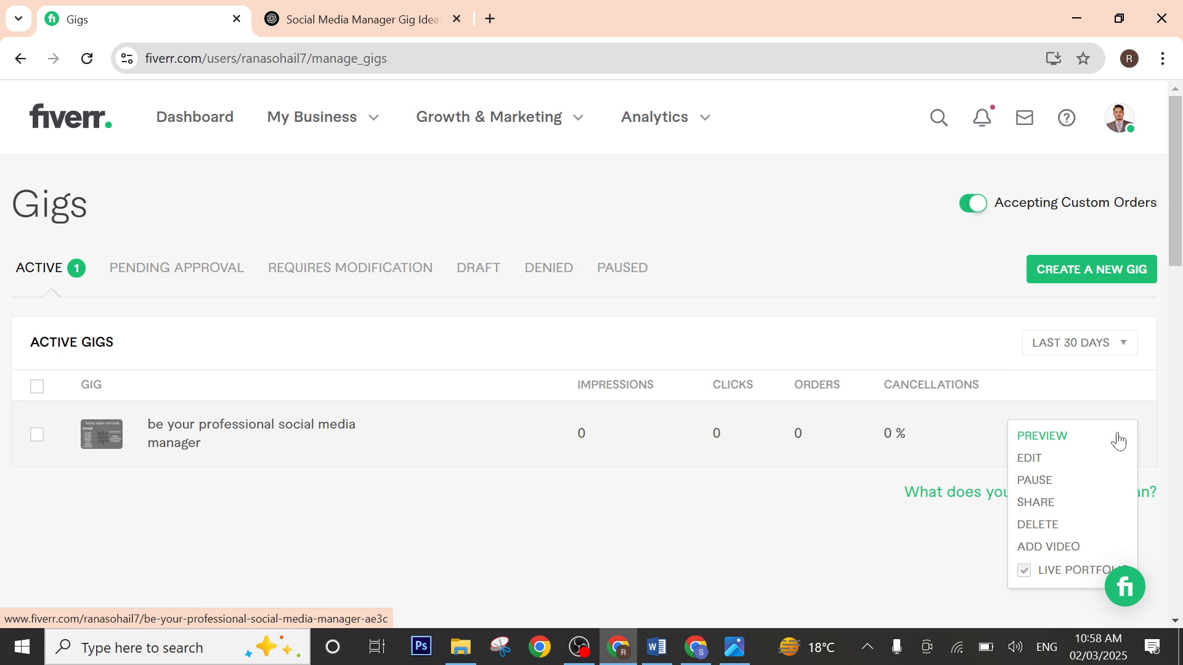
left_click(1045, 506)
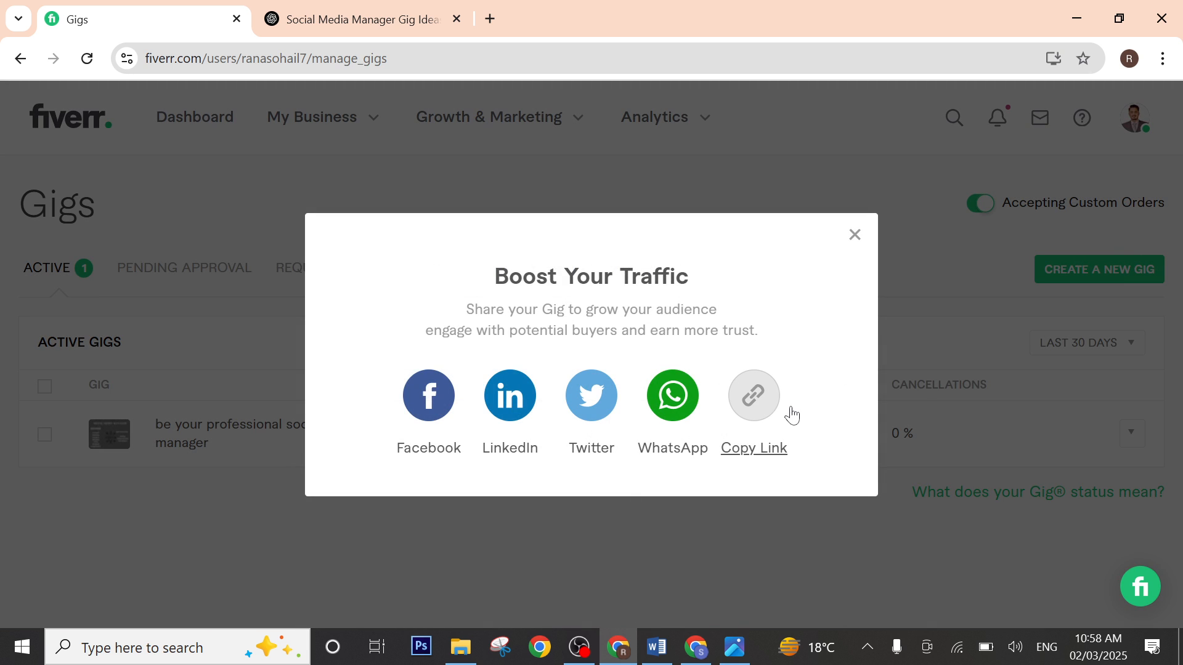
left_click(767, 411)
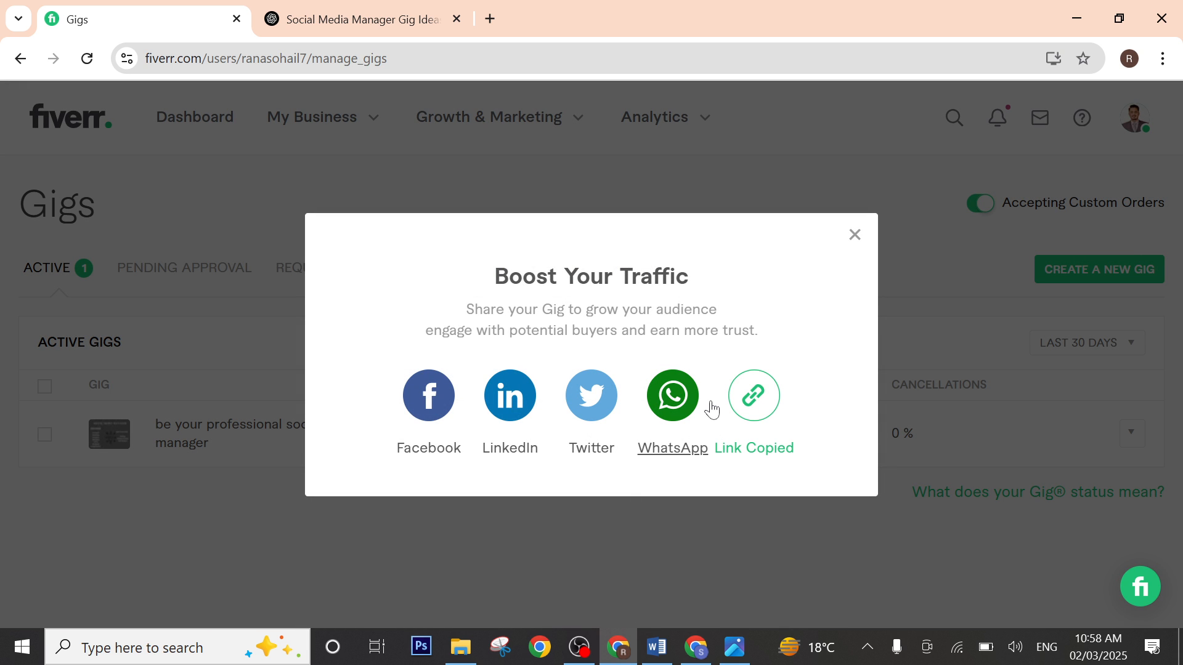
key("Escape")
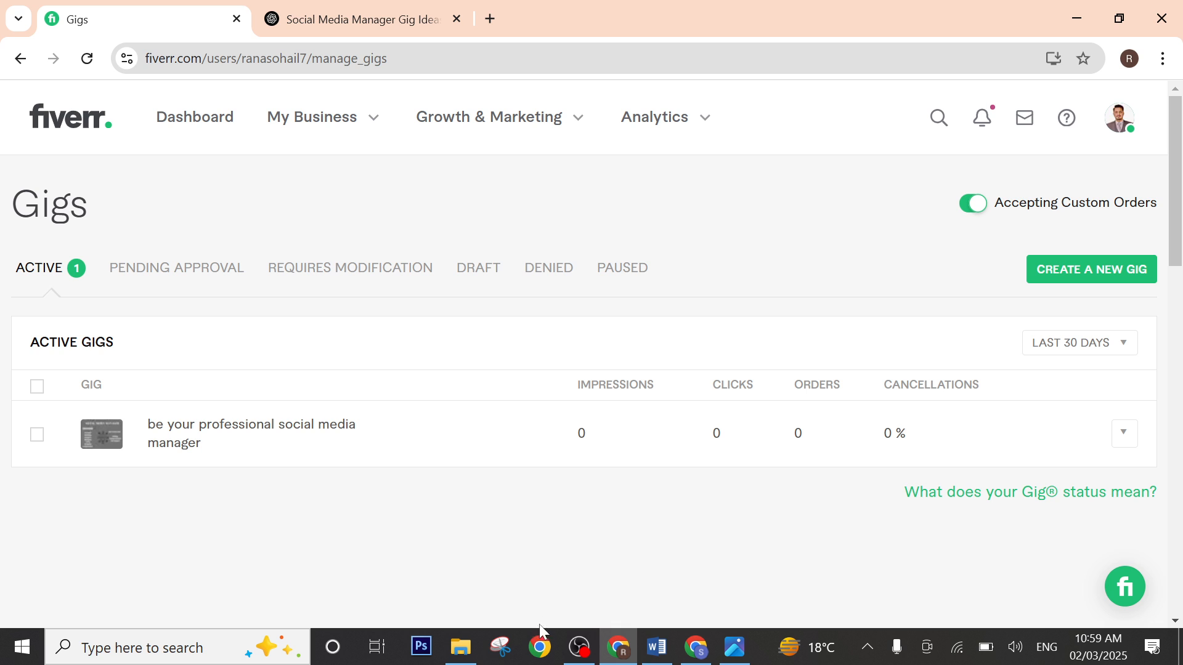
Step: Open a separate Chrome window using the first browser profile listed
left_click(540, 647)
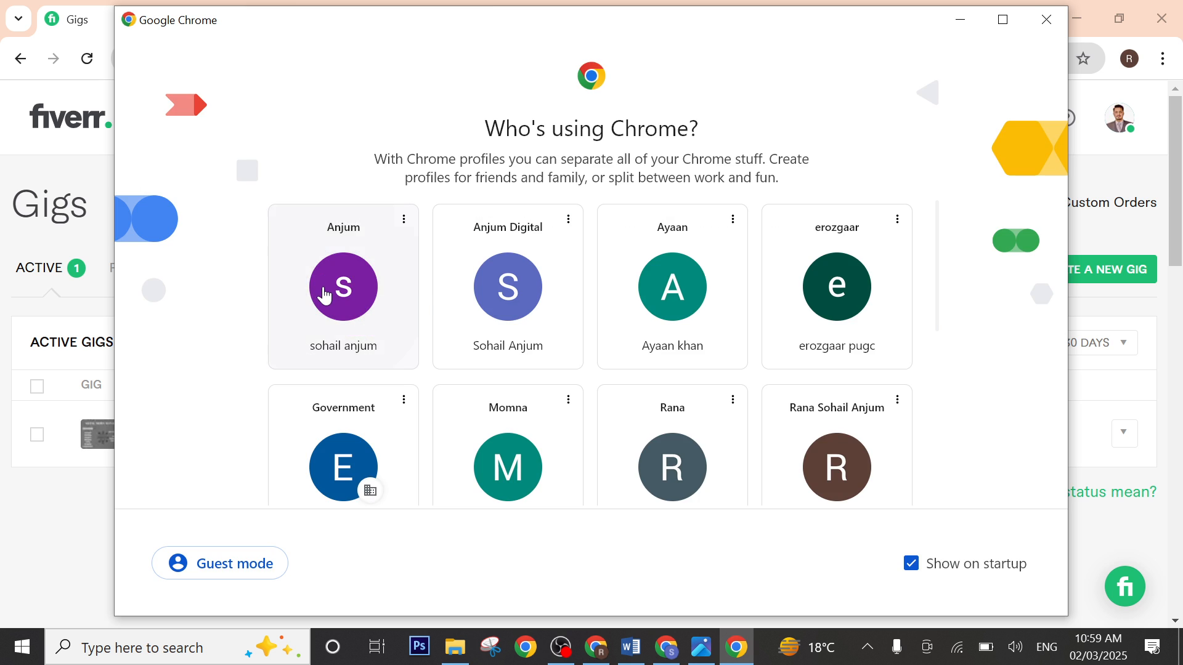
left_click(323, 296)
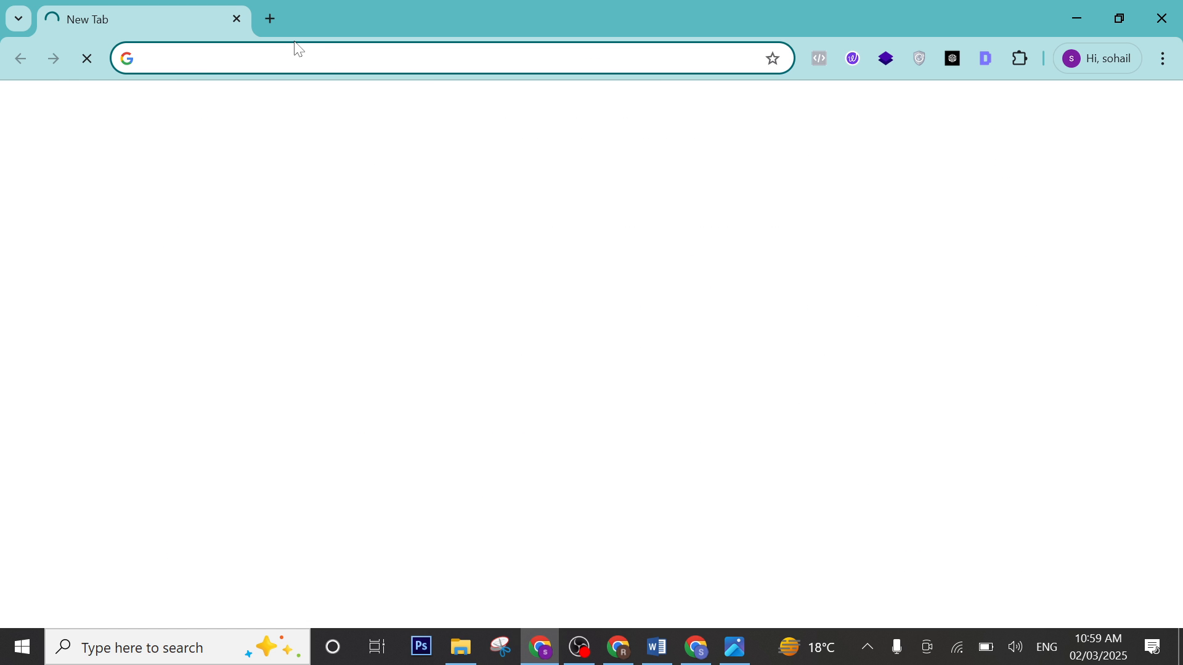
type("f")
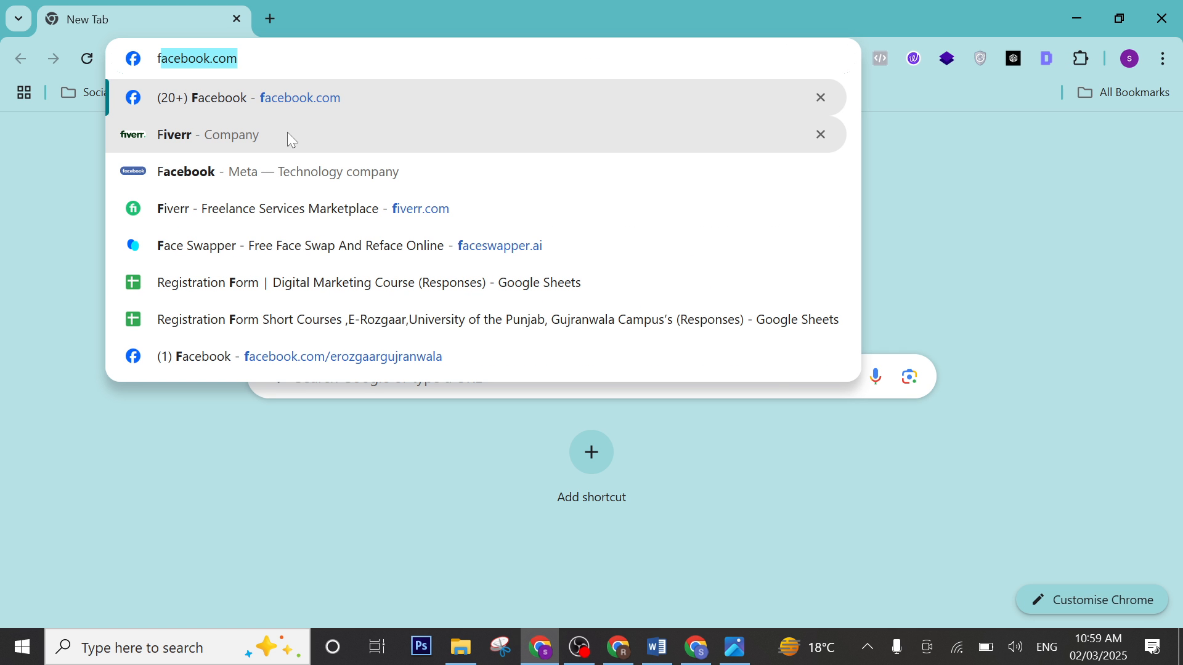
left_click(288, 134)
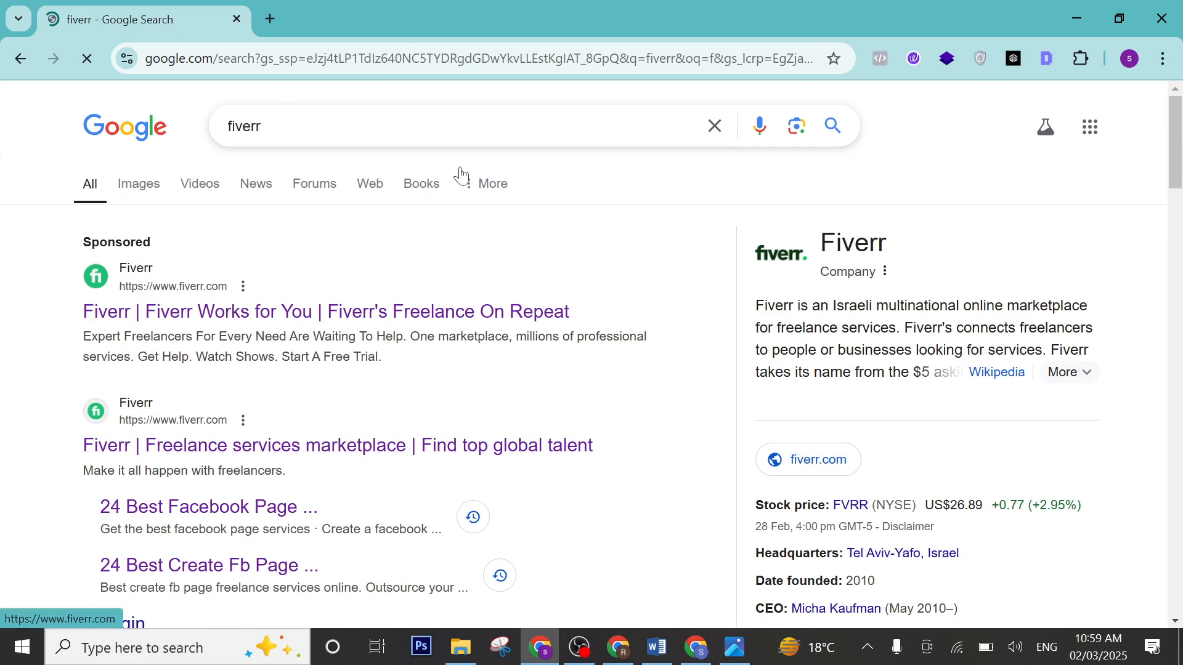
left_click(271, 19)
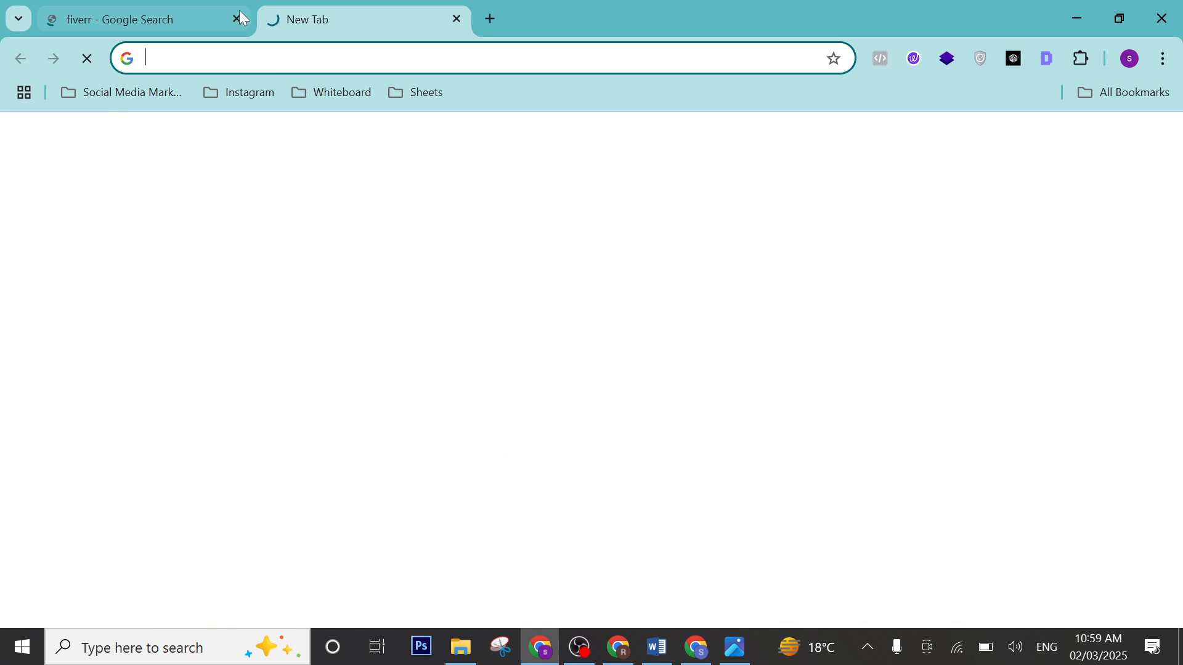
left_click(236, 19)
Step: Search Google for facebook, open the Facebook site and go down its home feed
left_click(268, 61)
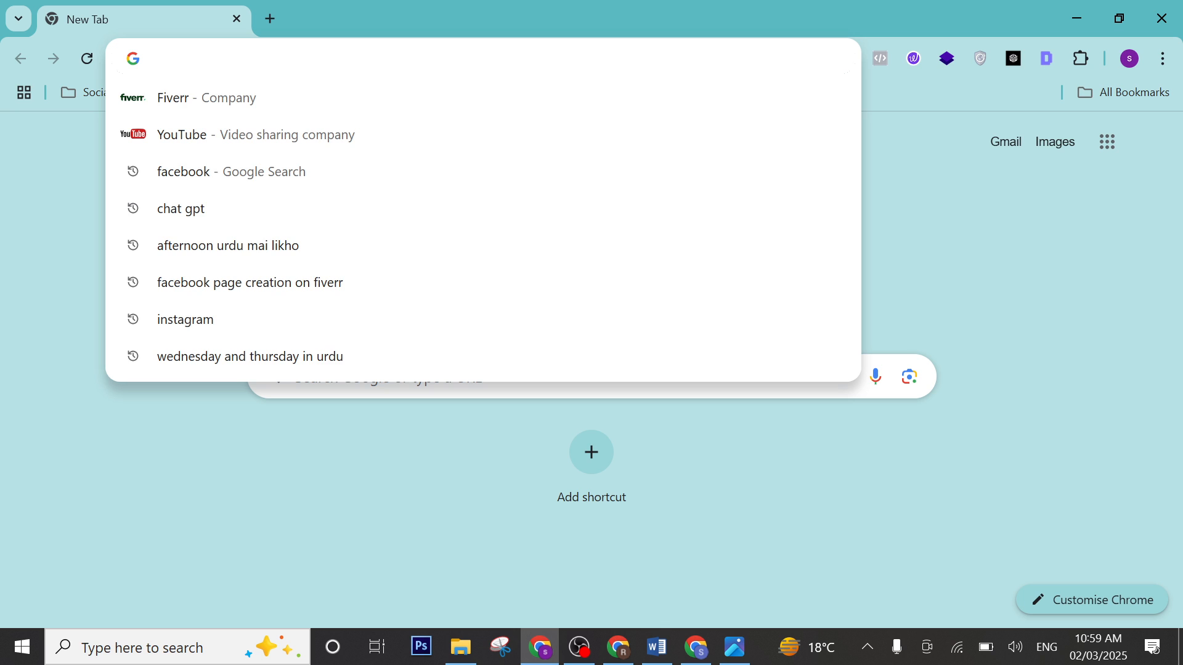
type("face")
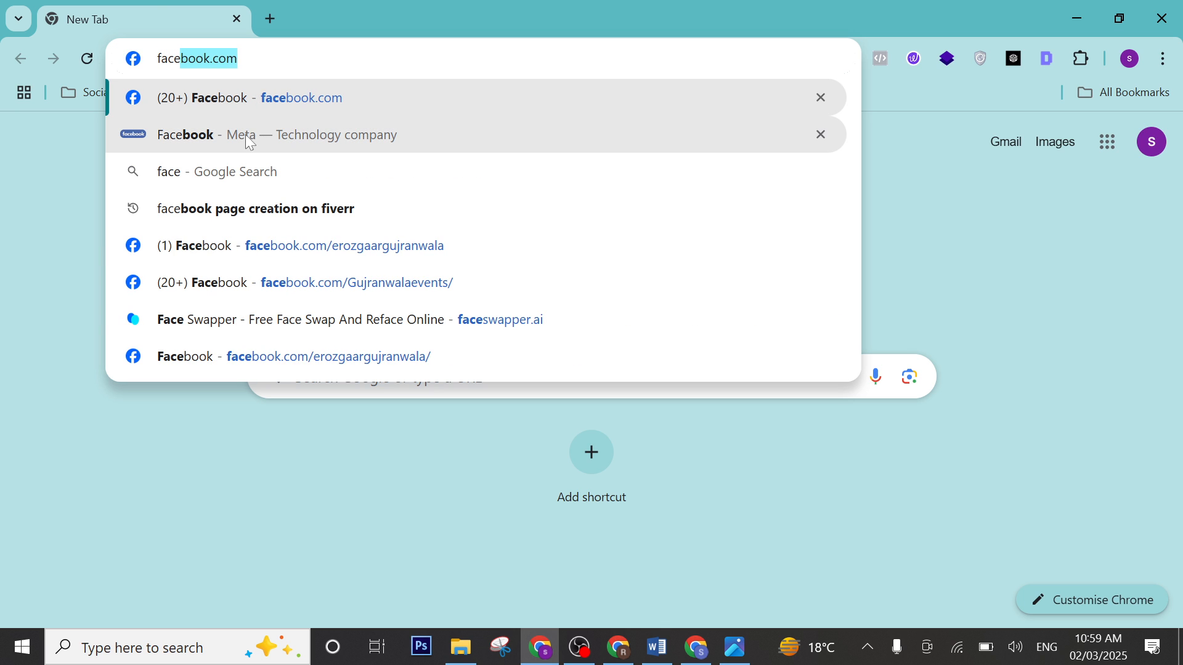
left_click(249, 140)
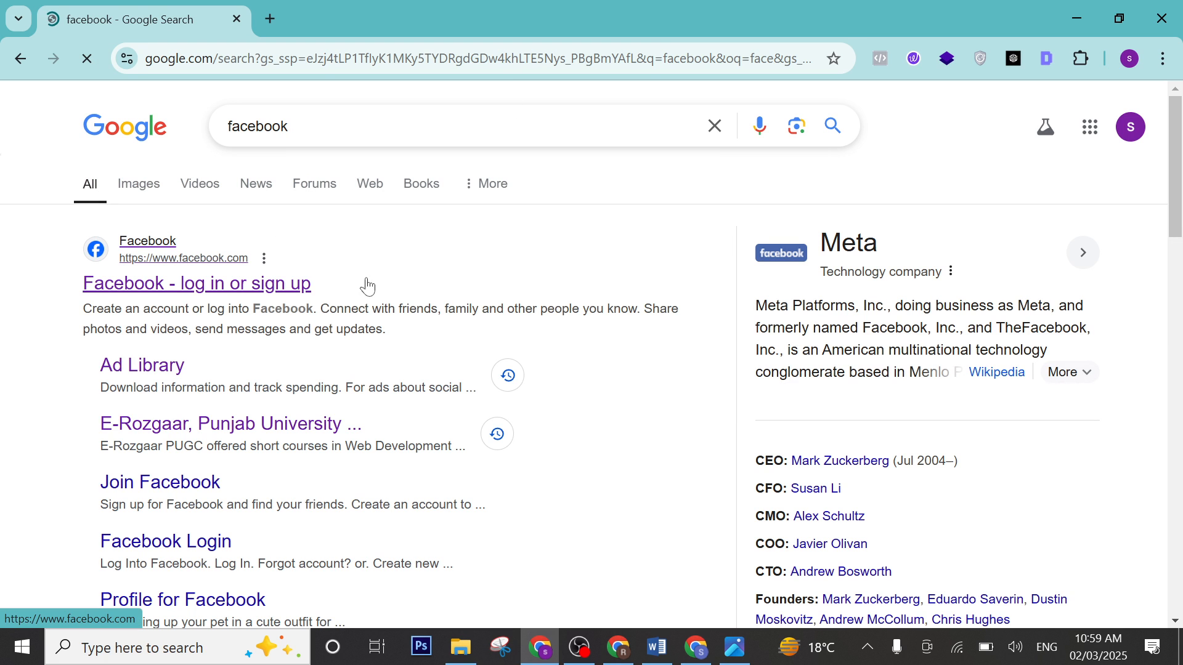
left_click(367, 286)
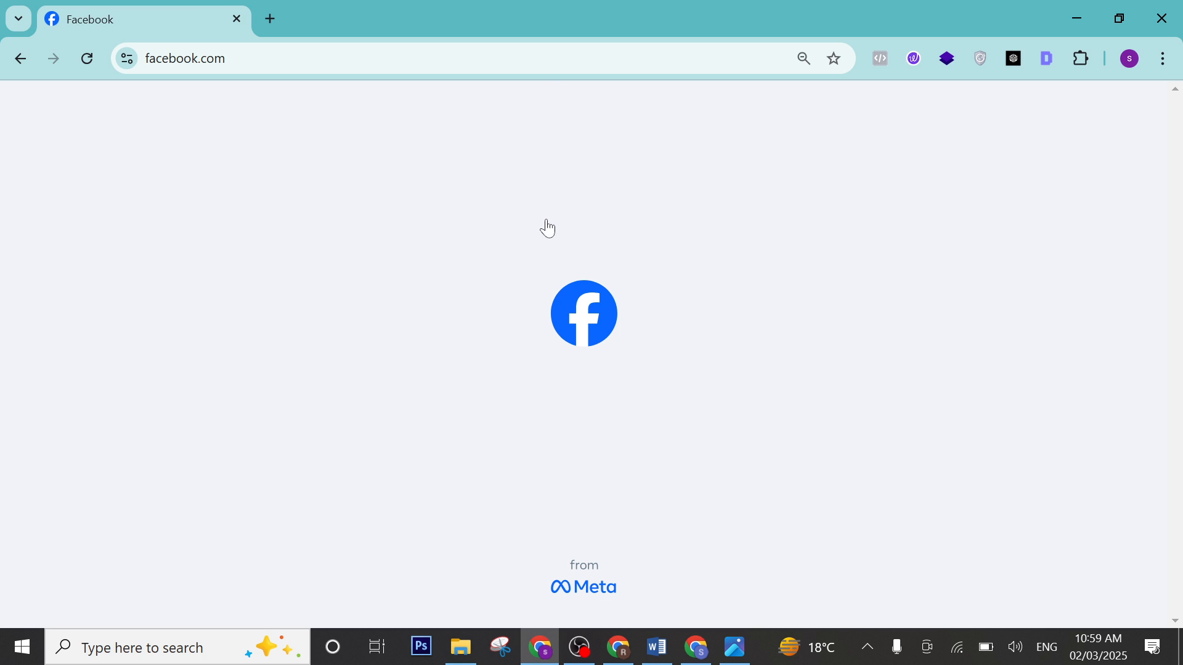
scroll(547, 222, "down", 5)
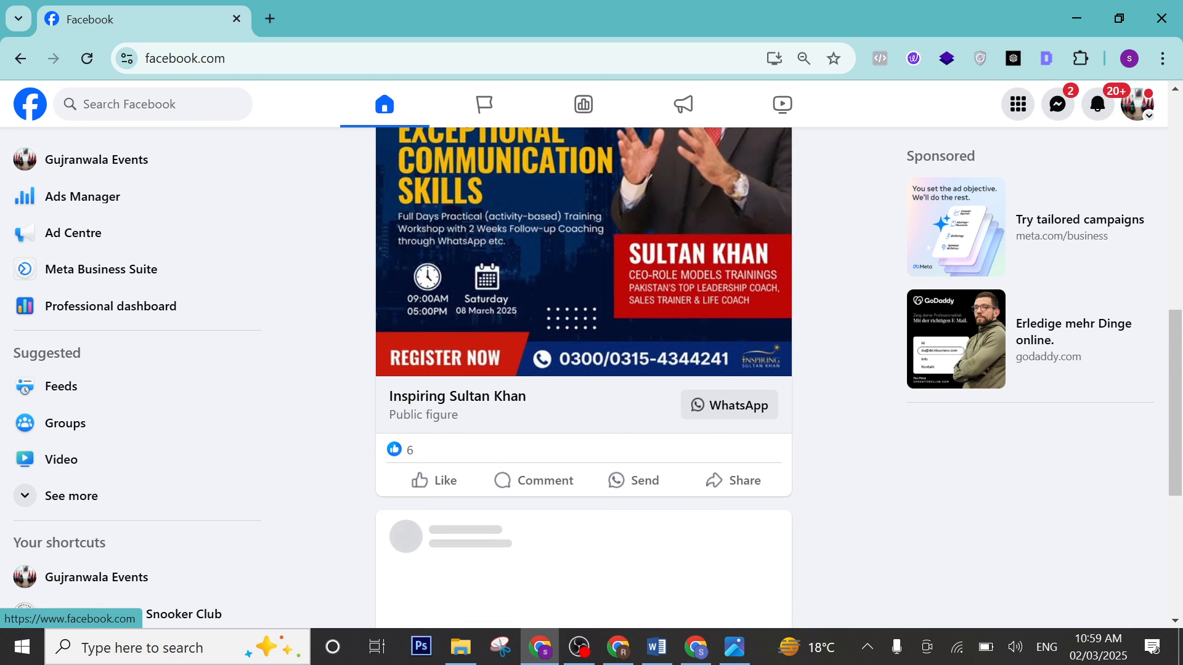
Step: Switch the Facebook account from the Gujranwala Events page to the personal profile and add a blank browser tab beside it
left_click(153, 104)
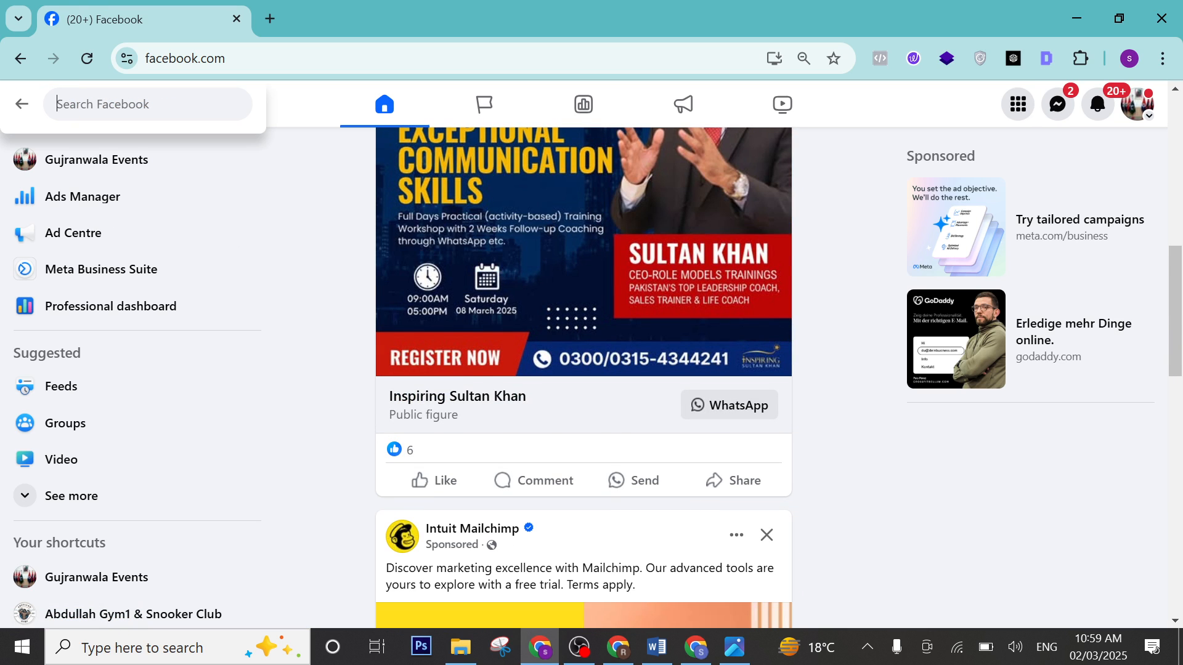
left_click(1140, 111)
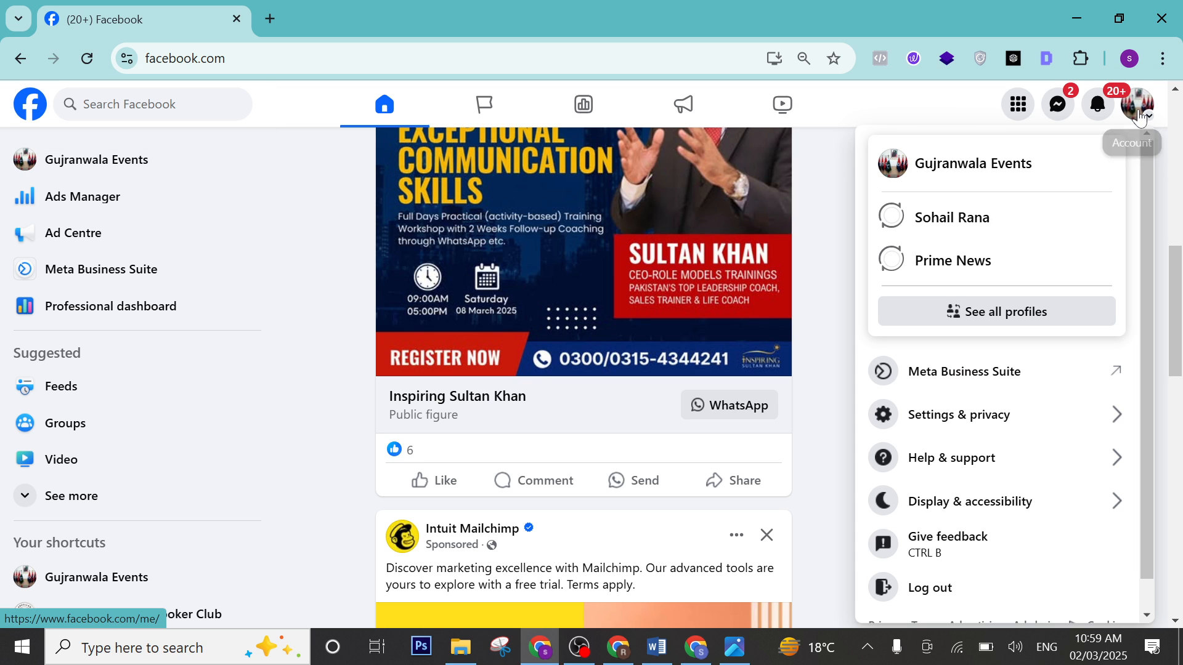
left_click(982, 236)
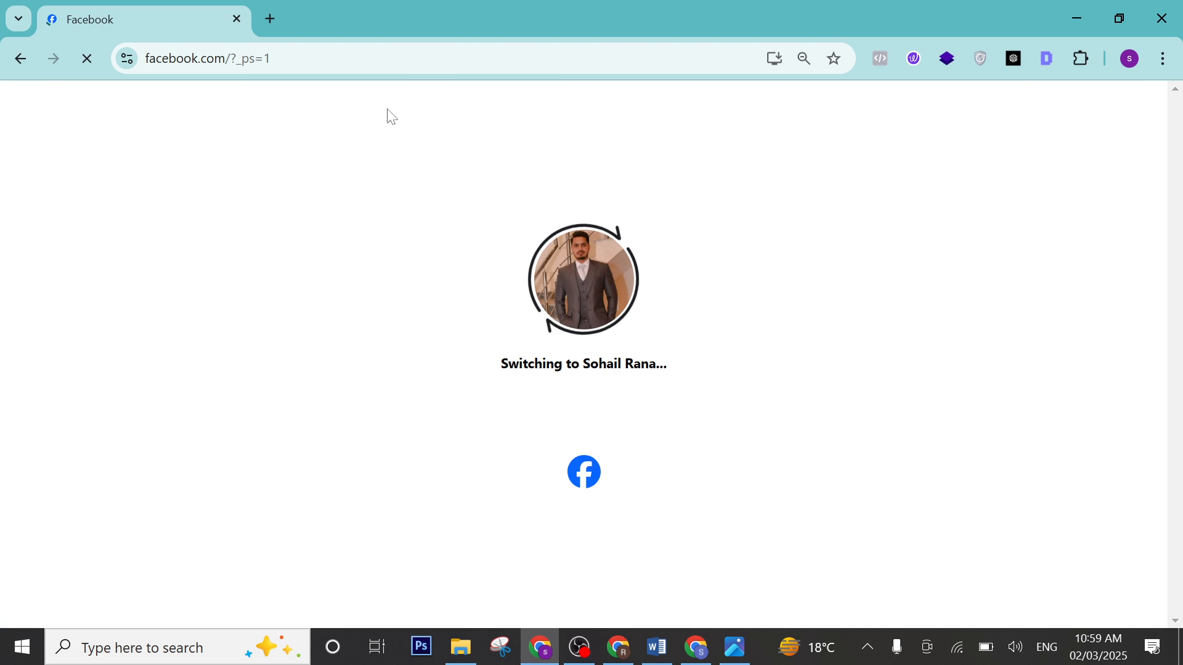
left_click(277, 23)
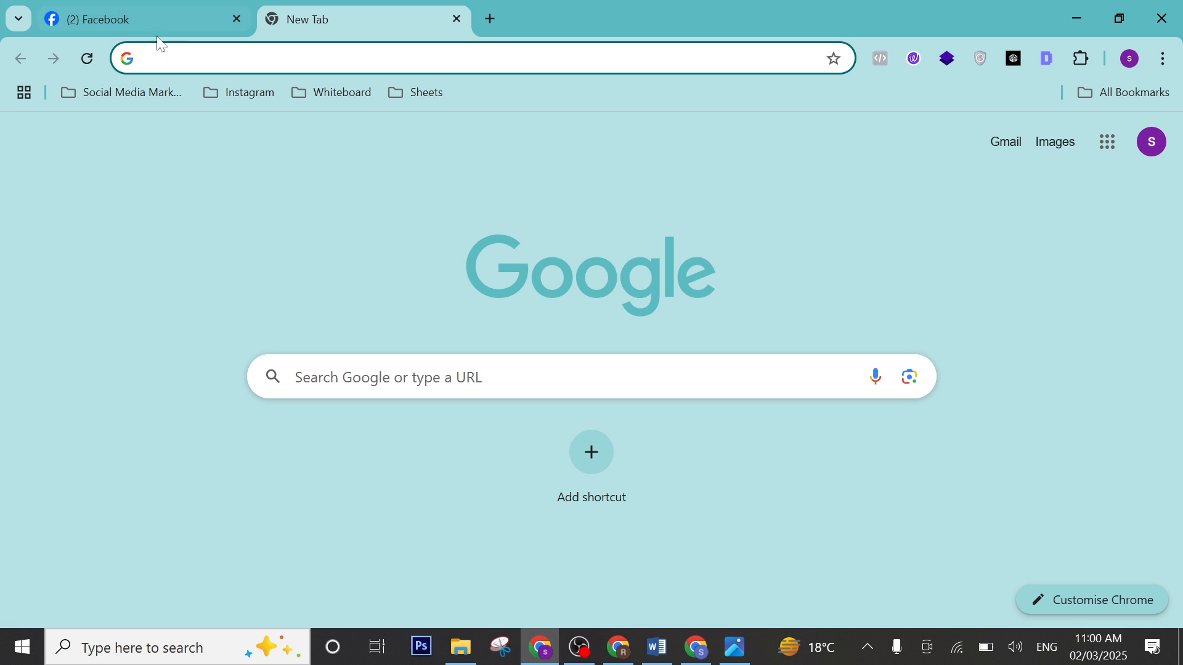
left_click(166, 18)
scroll(412, 264, "down", 3)
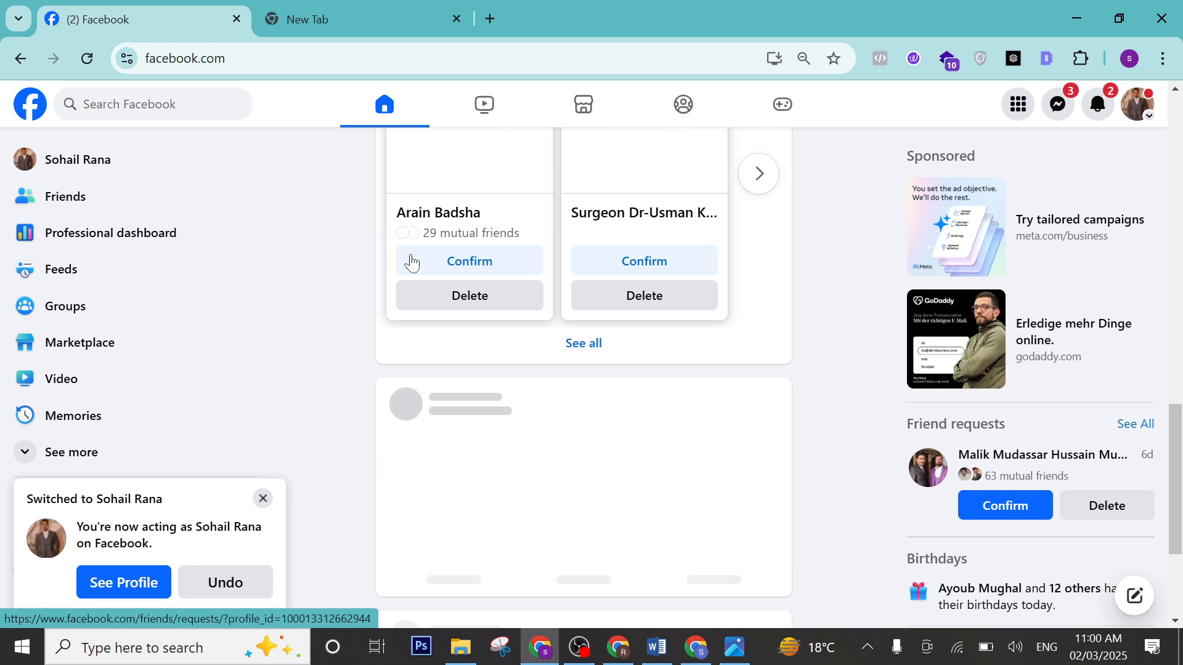
Step: Search Facebook for fiverr gigs promotion and filter the results to groups
left_click(152, 104)
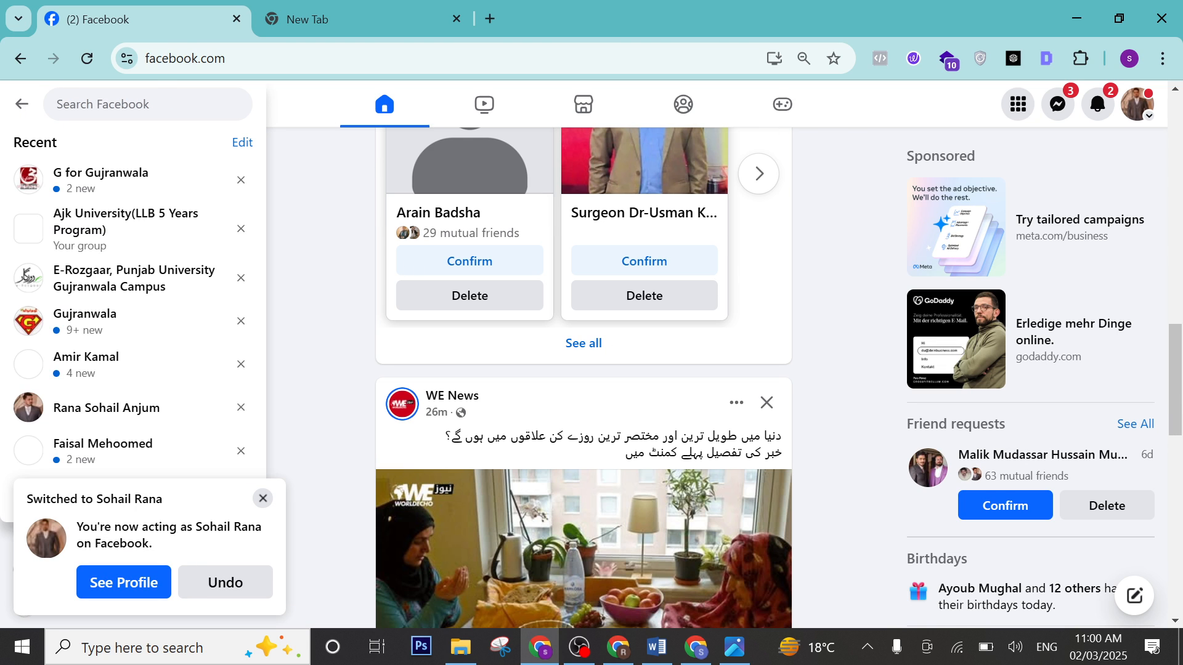
type("fiv")
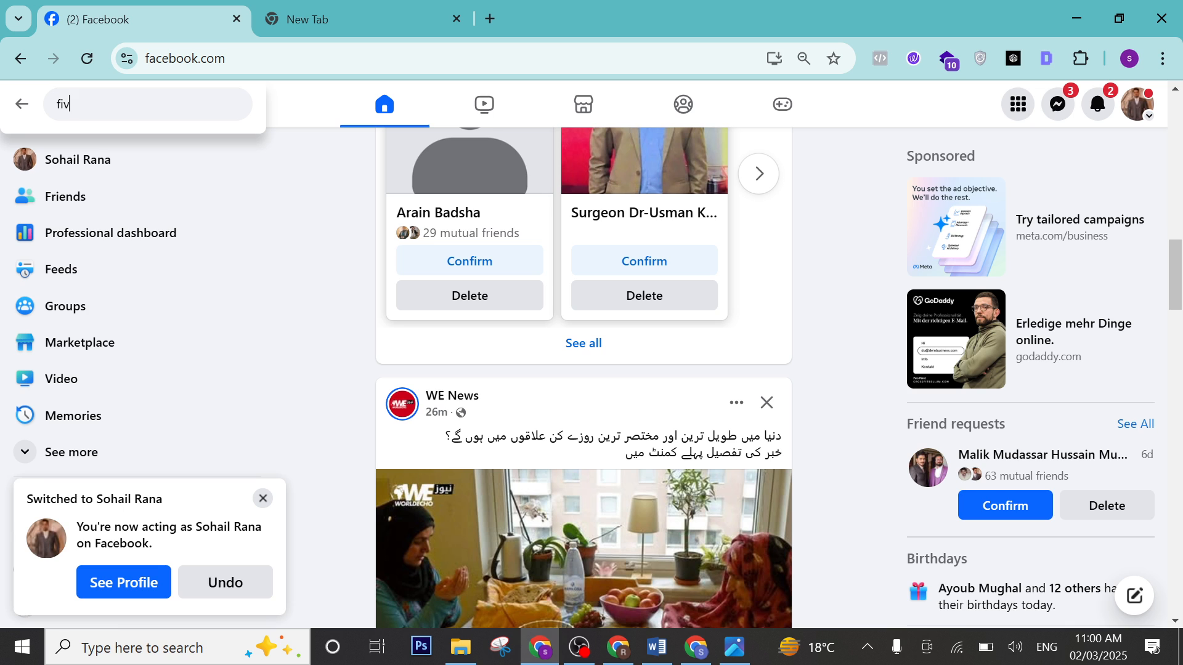
type("err go")
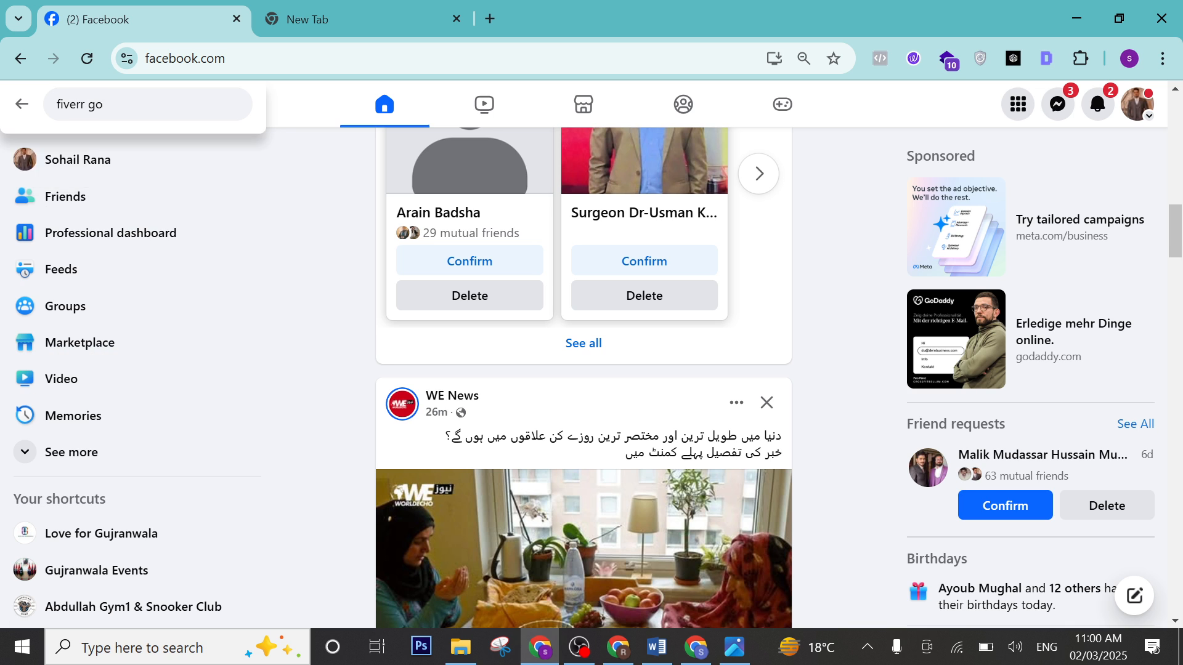
key("BackSpace")
type("ig")
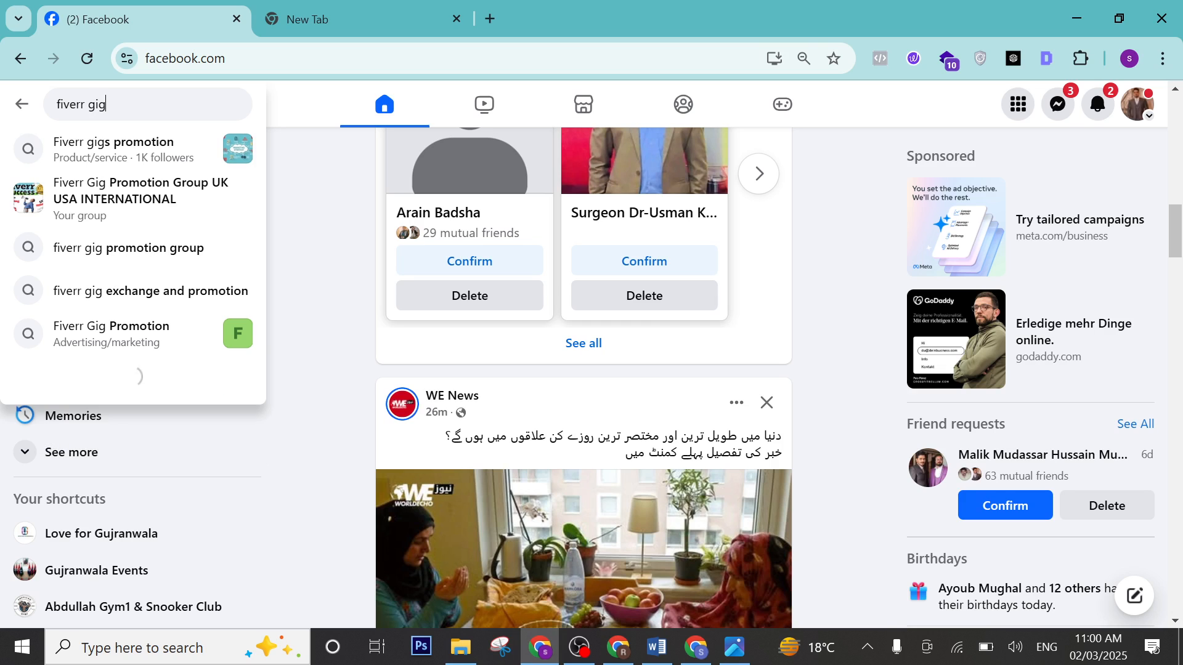
left_click(156, 163)
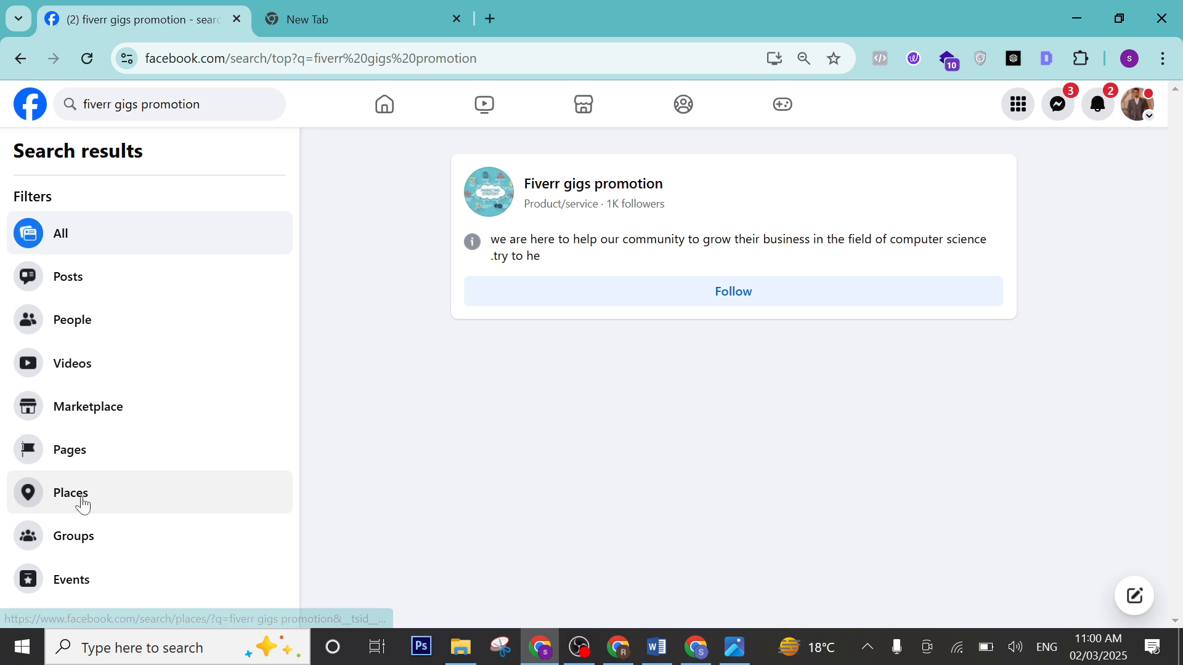
left_click(96, 542)
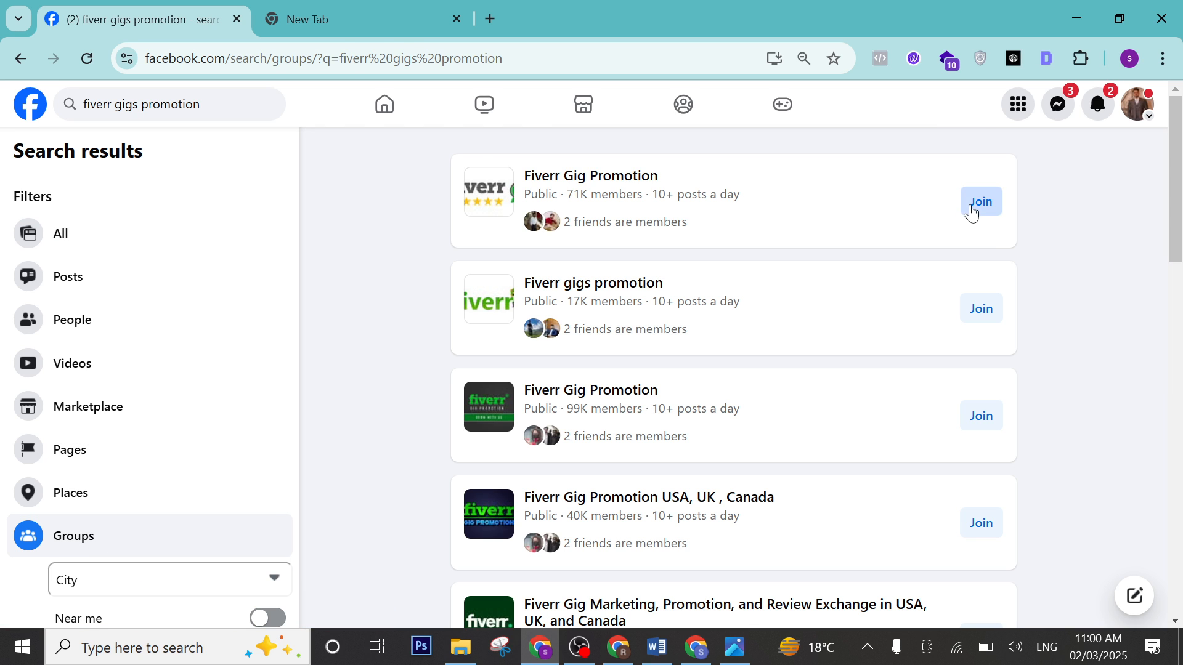
Step: Join the public Fiverr Gig Promotion group with 71K members and open its discussion page
left_click(973, 210)
left_click(593, 185)
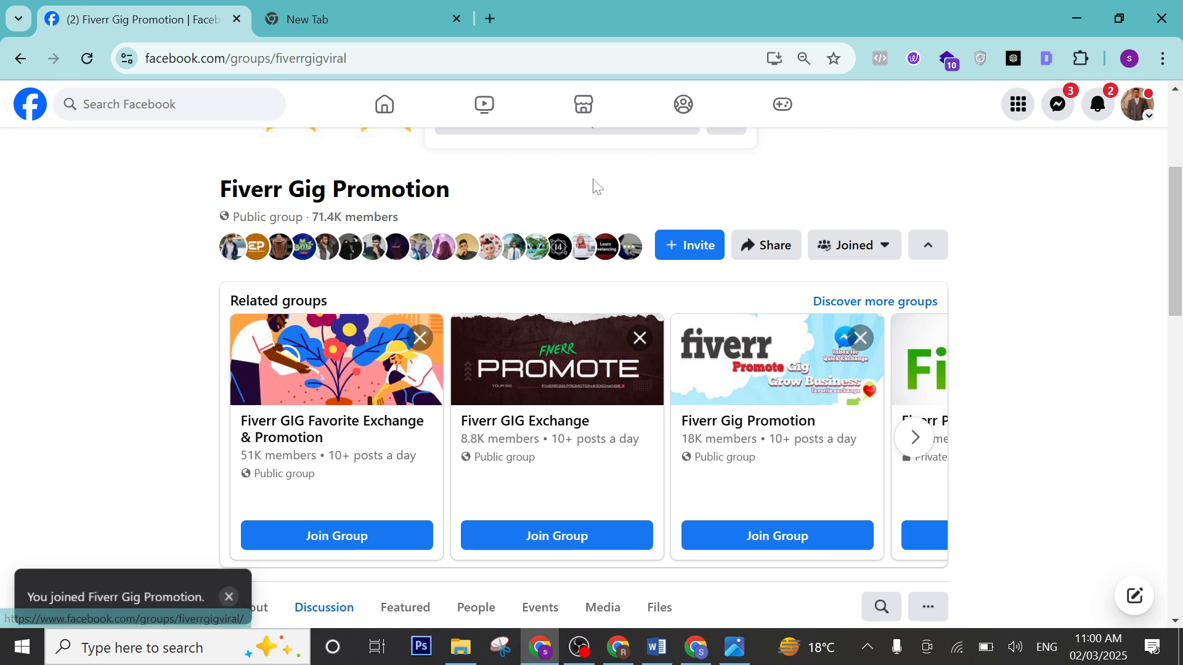
scroll(617, 215, "down", 3)
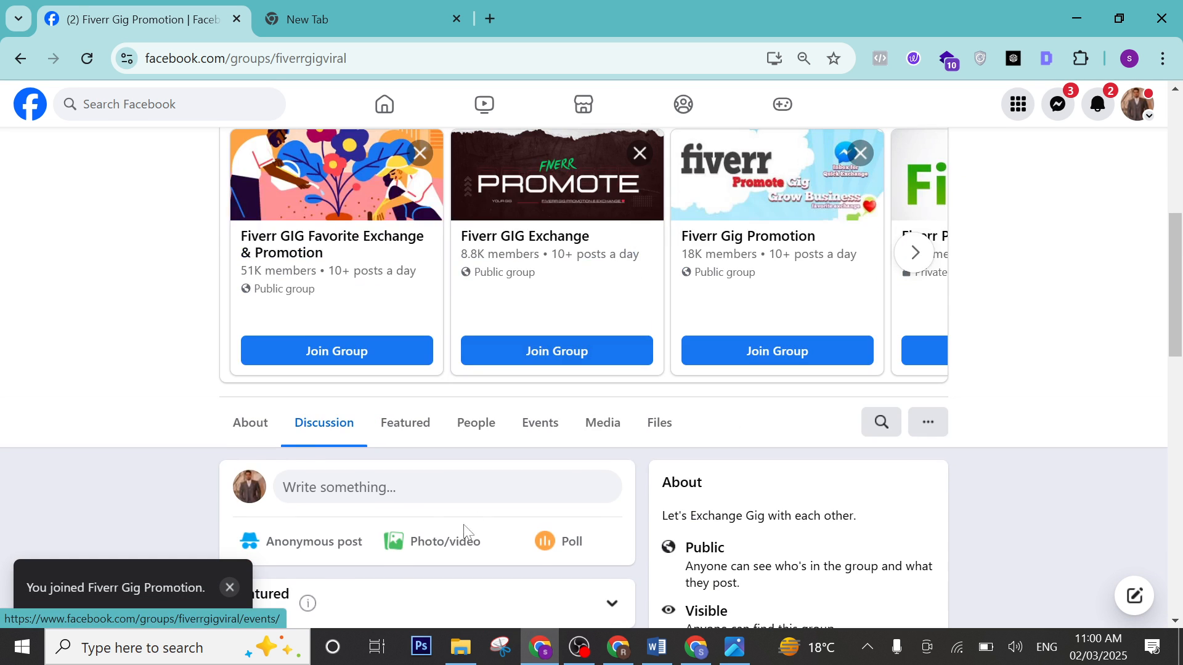
left_click(402, 488)
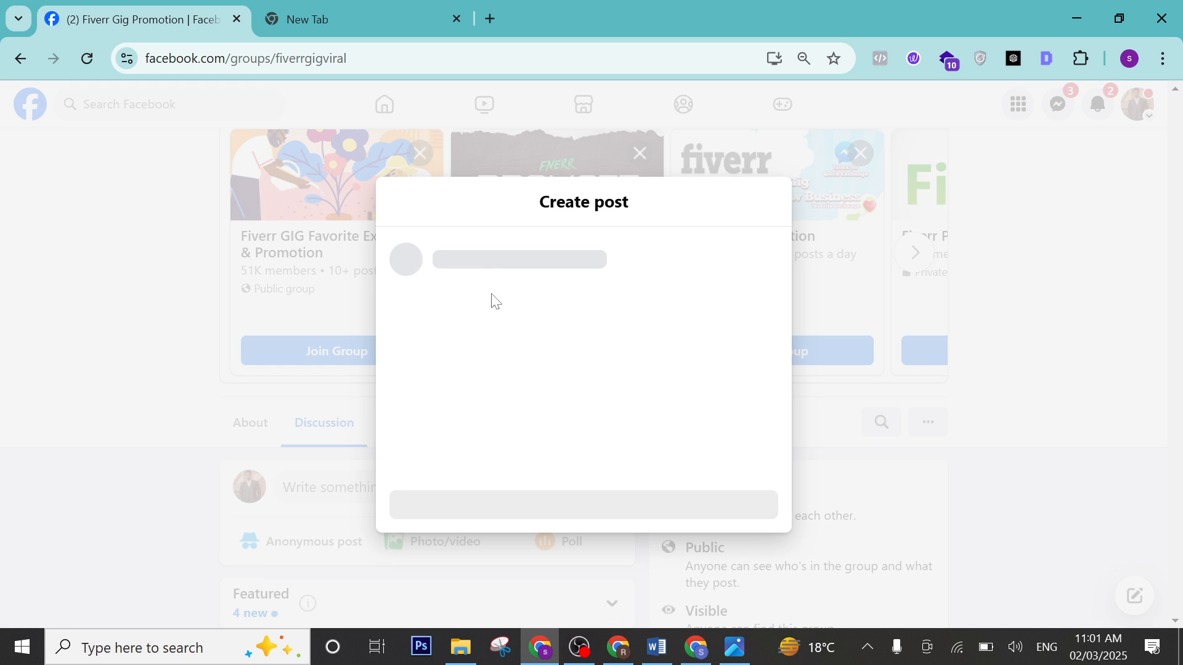
type("https://www.fiverr.com/s/jjG2rAm")
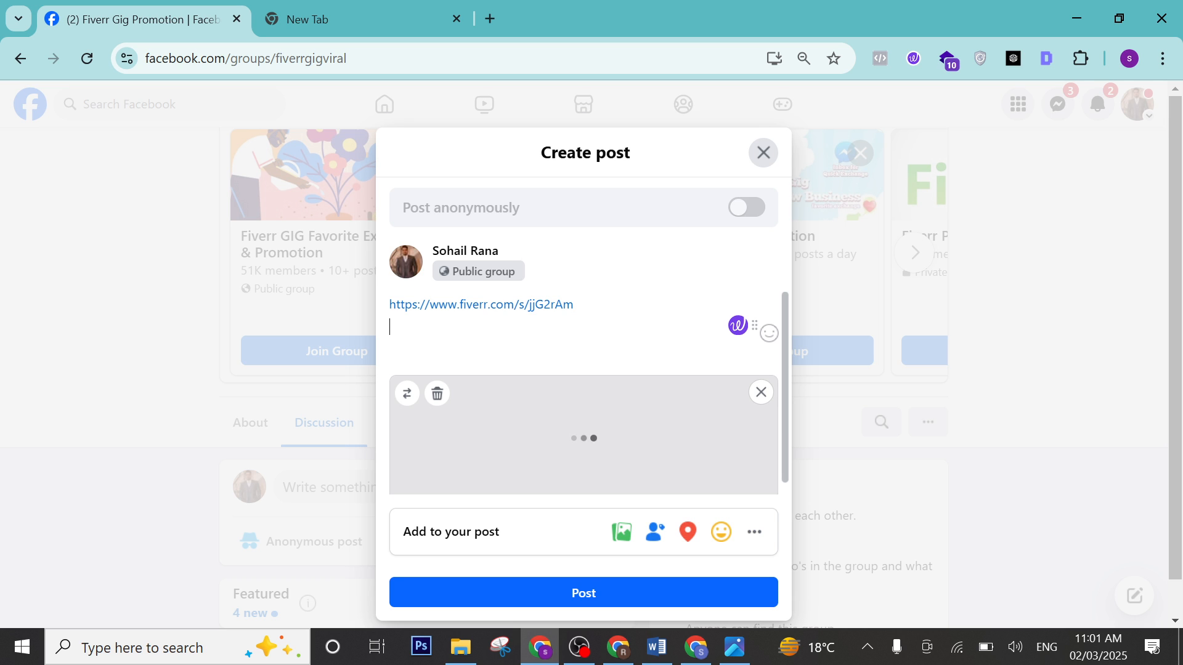
type("kindly re")
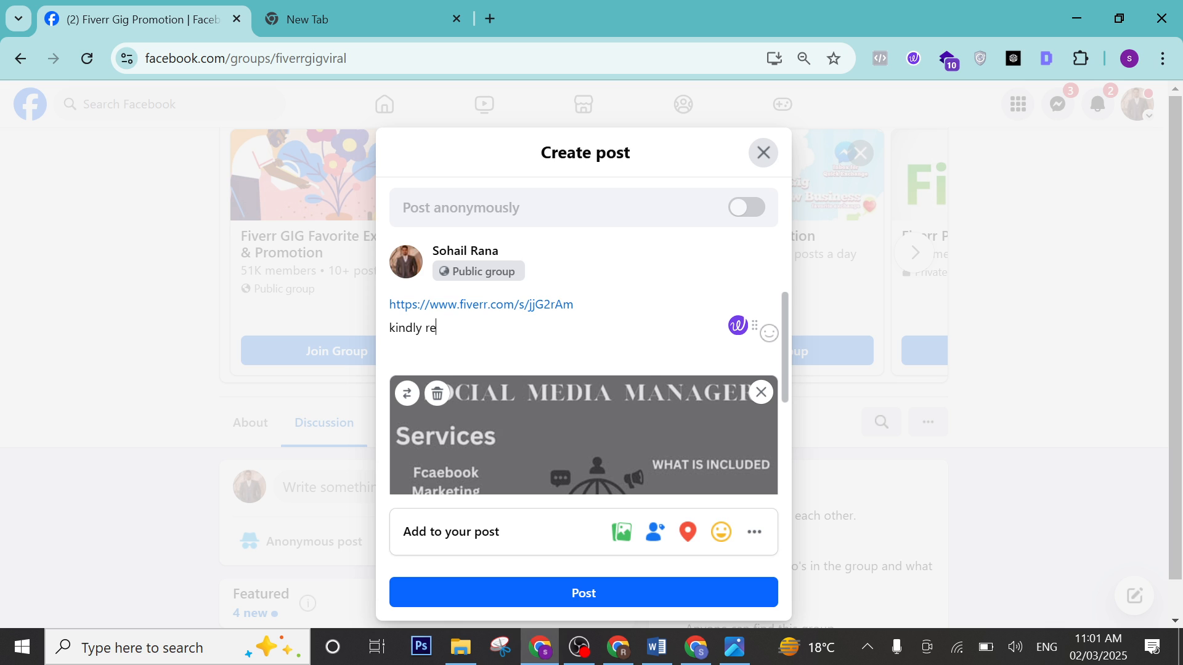
type("view my gig")
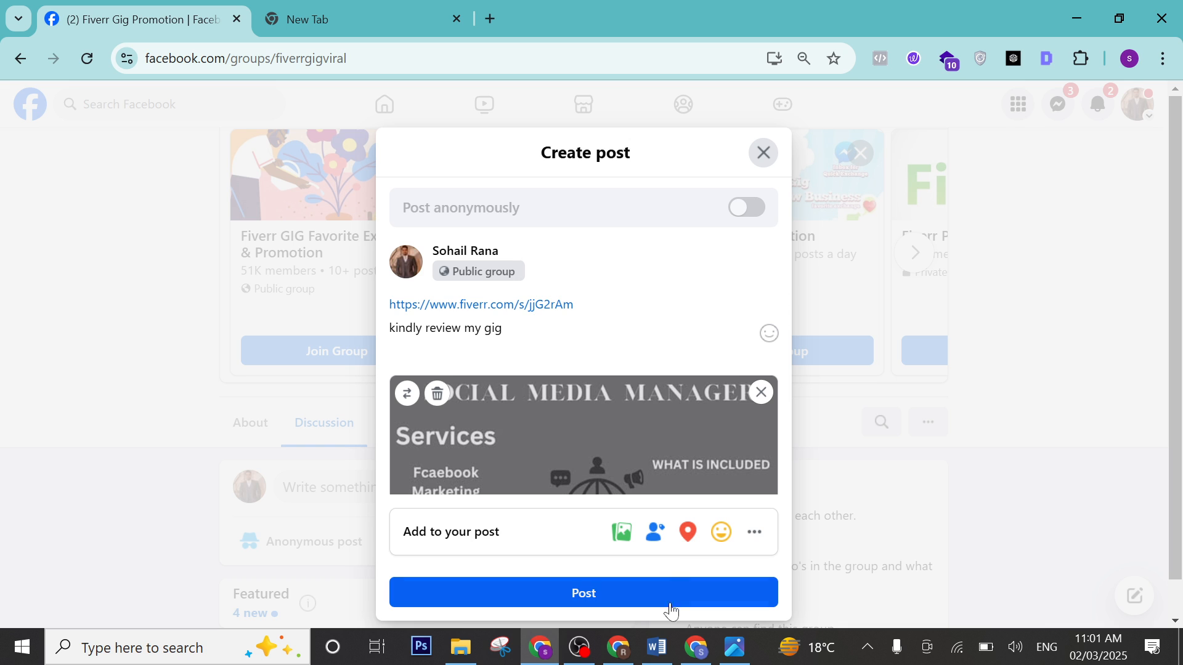
left_click(648, 605)
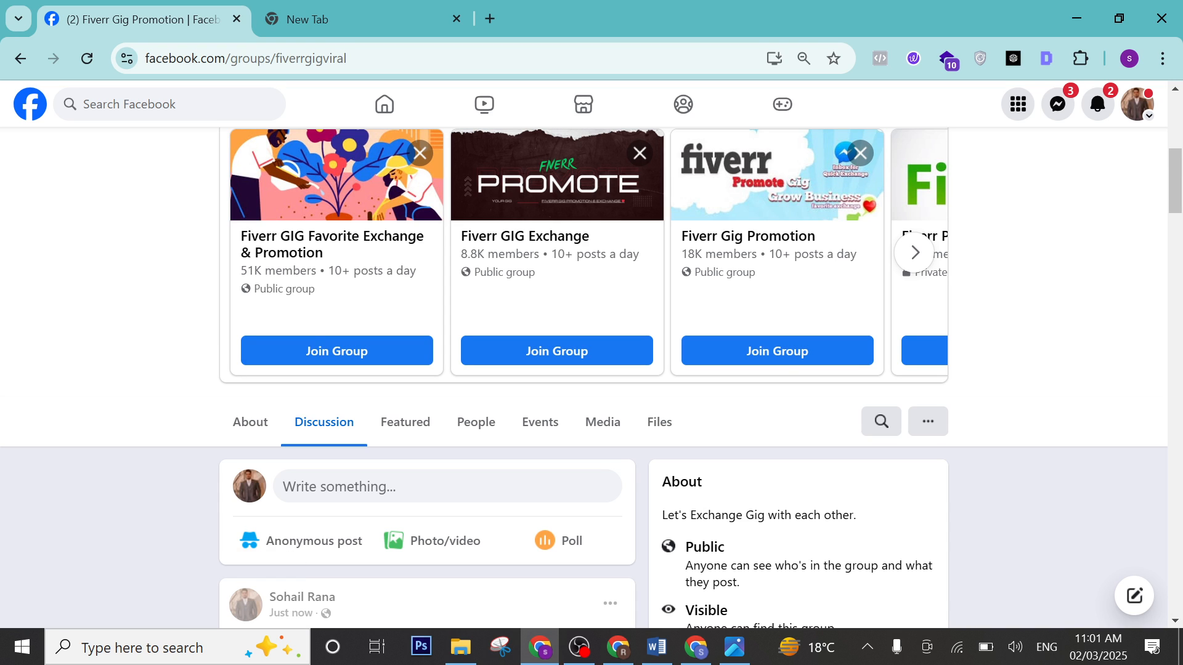
scroll(534, 492, "down", 10)
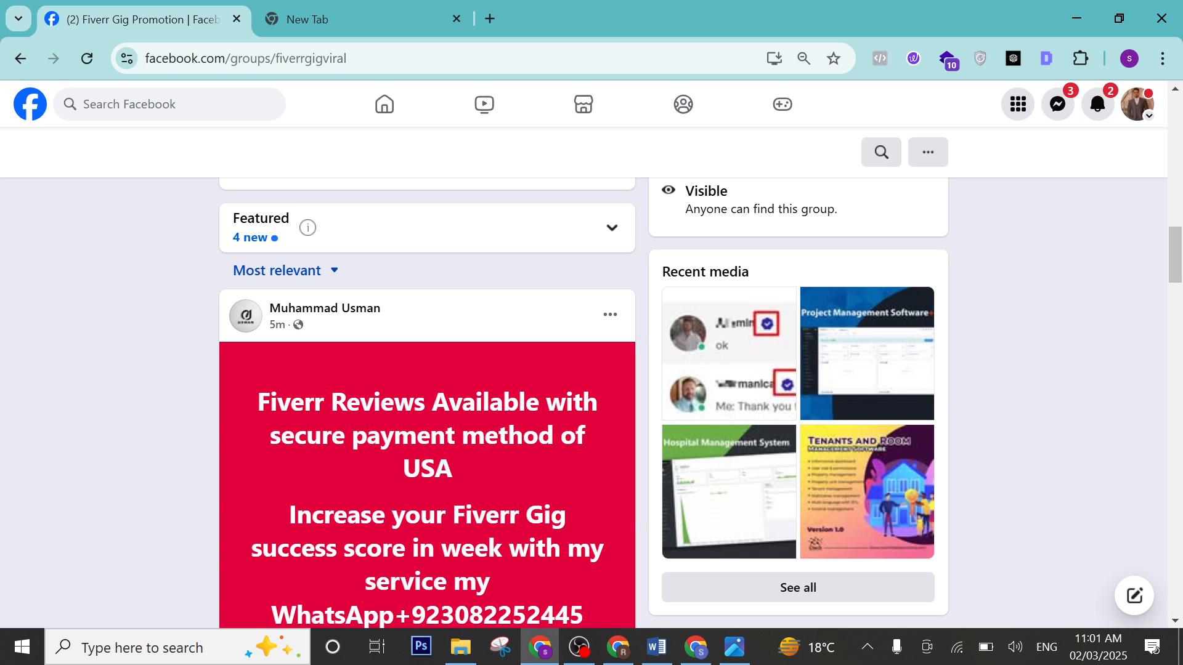
scroll(452, 337, "down", 6)
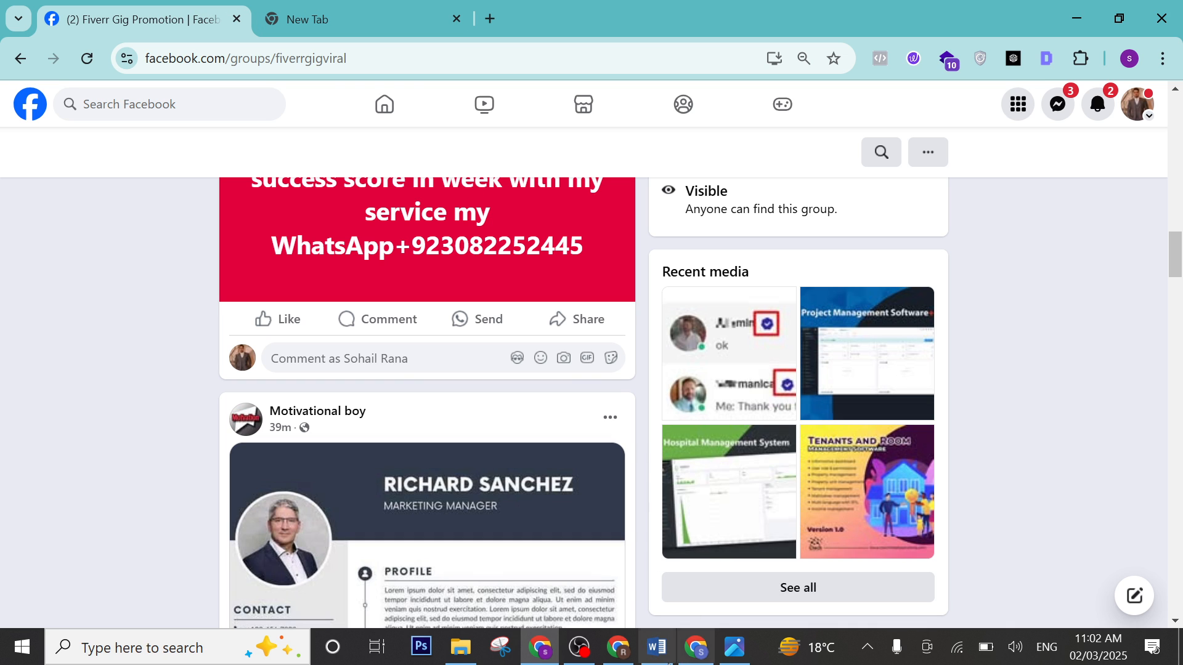
Step: Switch to the Chrome window with Fiverr and show the active gigs in the Gigs list
left_click(621, 649)
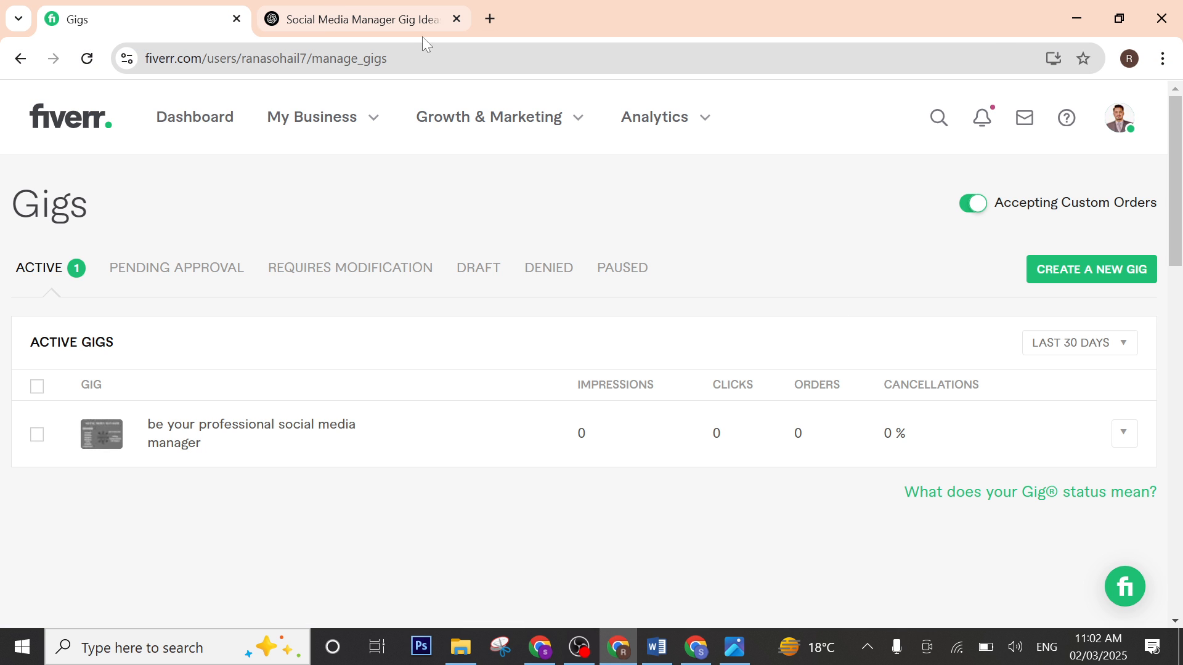
left_click(550, 644)
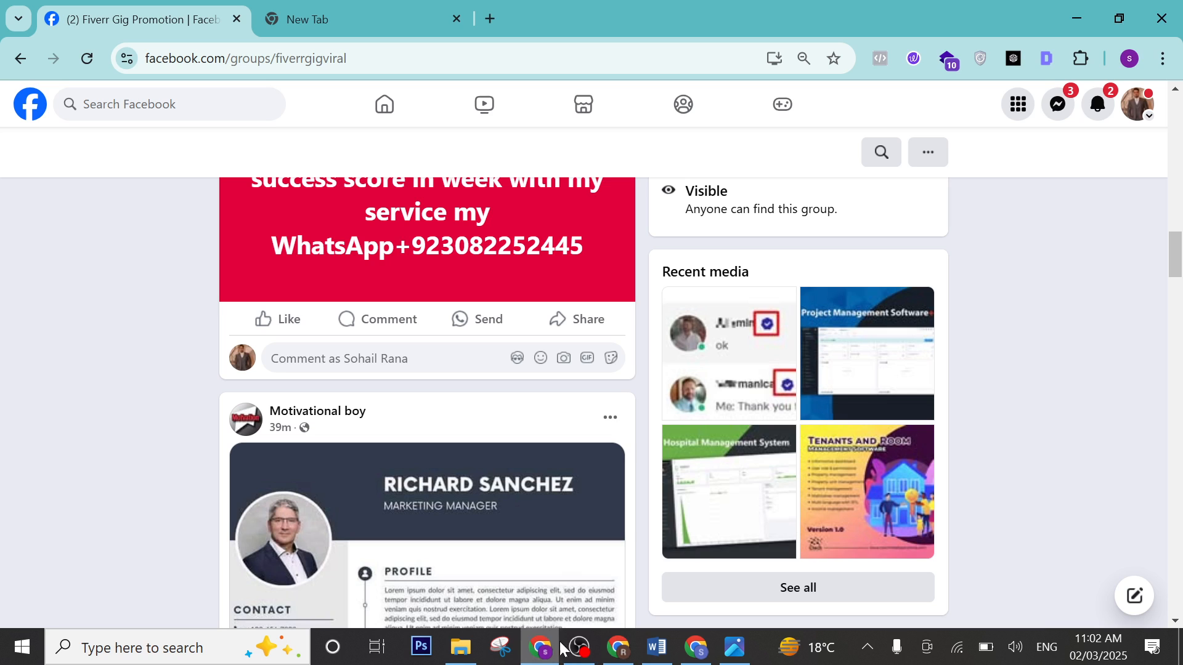
left_click(619, 648)
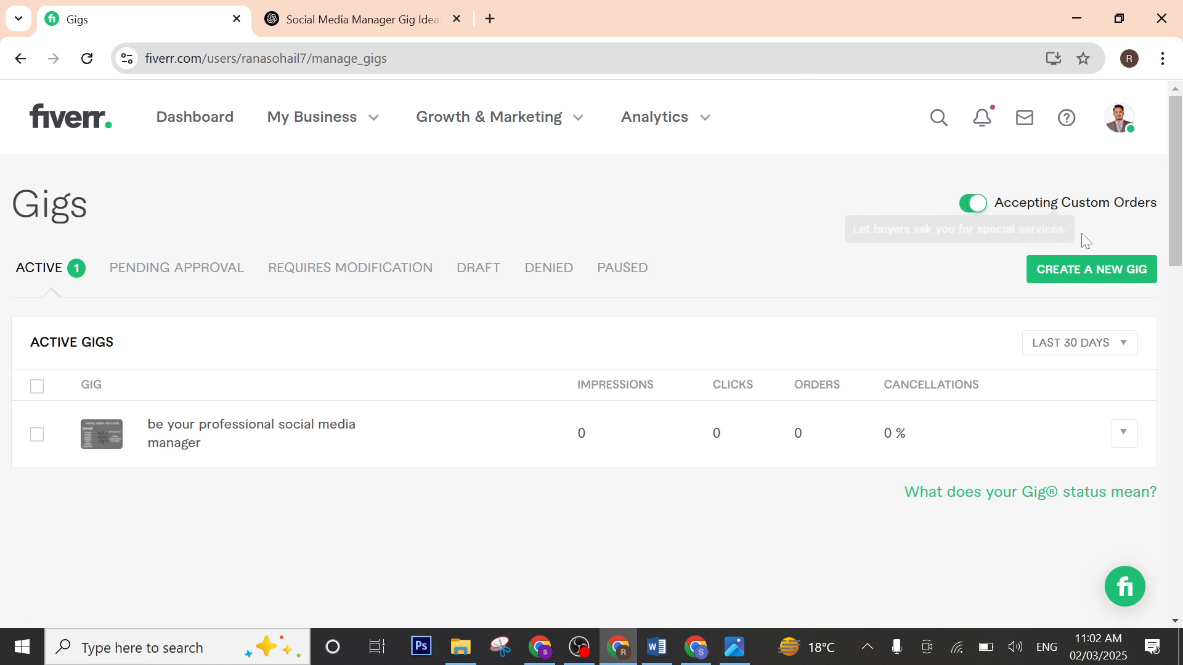
left_click(26, 271)
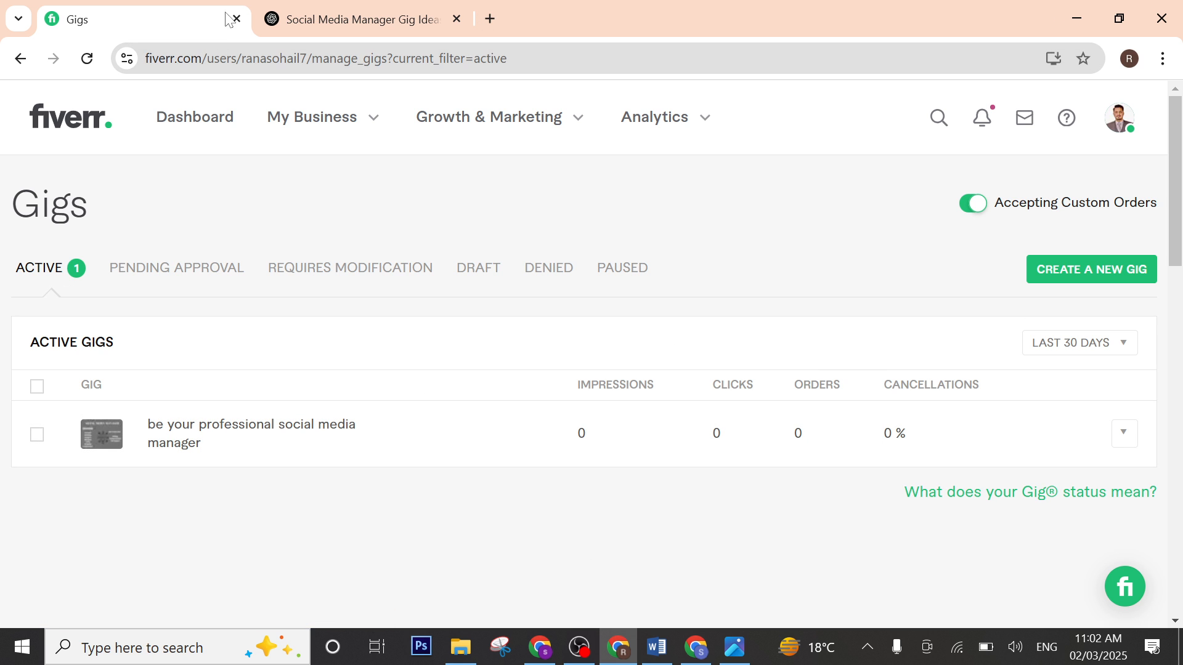
Step: Close the Fiverr Gigs page and search Google for fiverr in a new browser tab
left_click(236, 20)
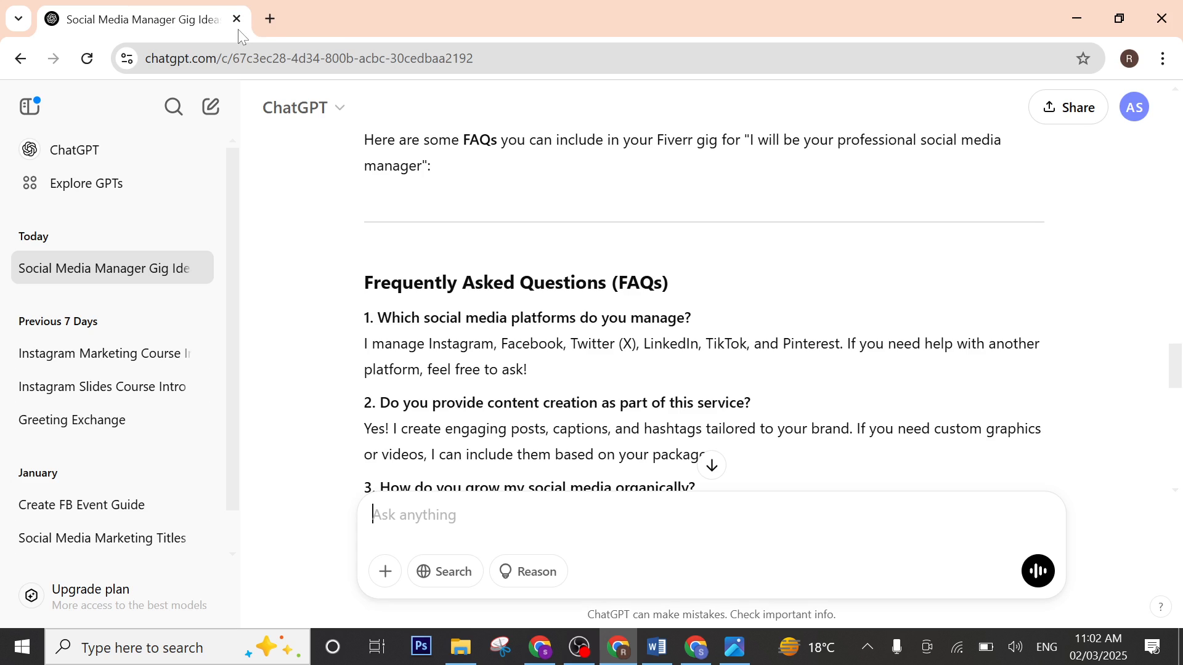
left_click(275, 18)
type("fiv")
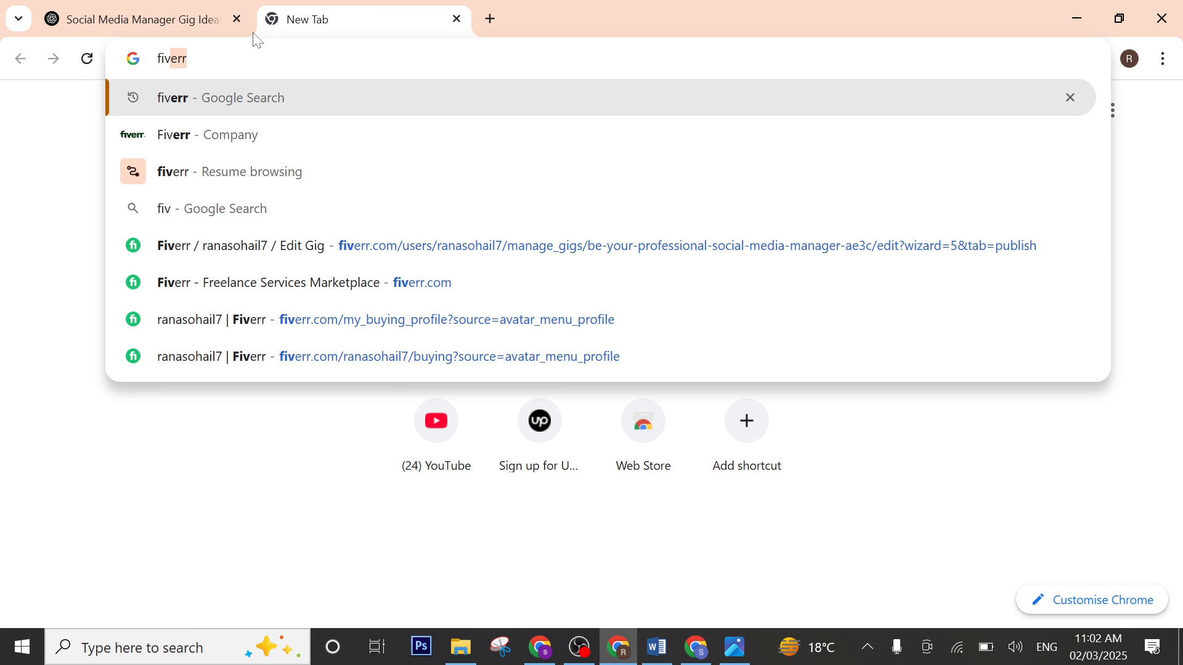
left_click(232, 112)
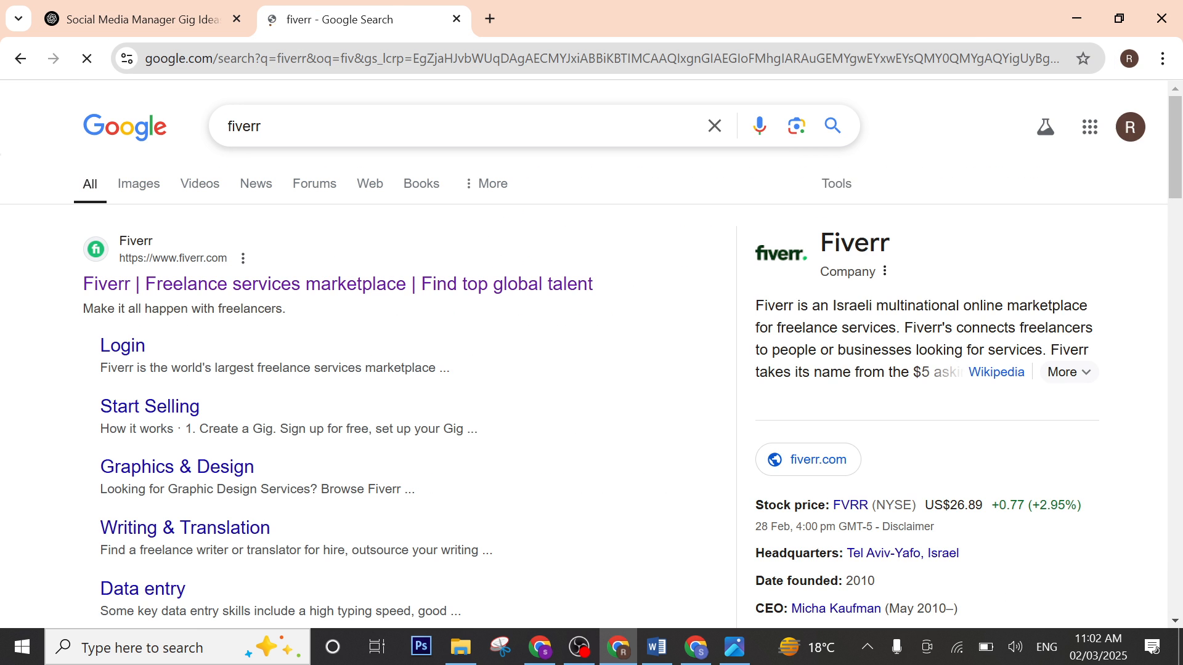
left_click(196, 8)
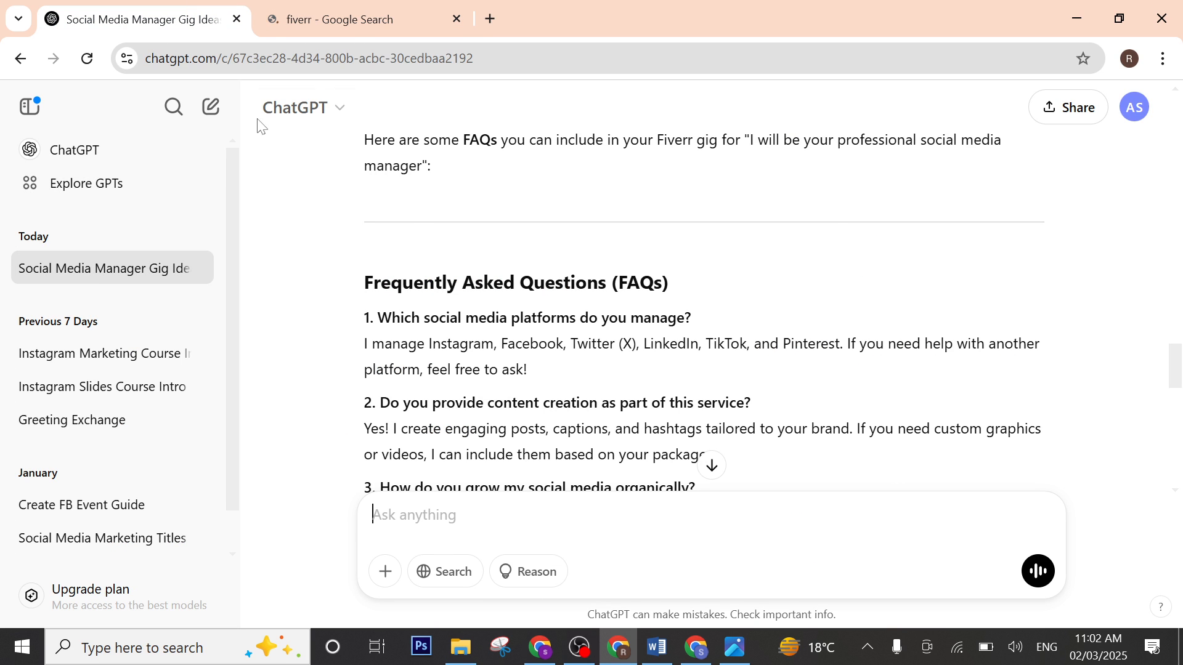
left_click(351, 25)
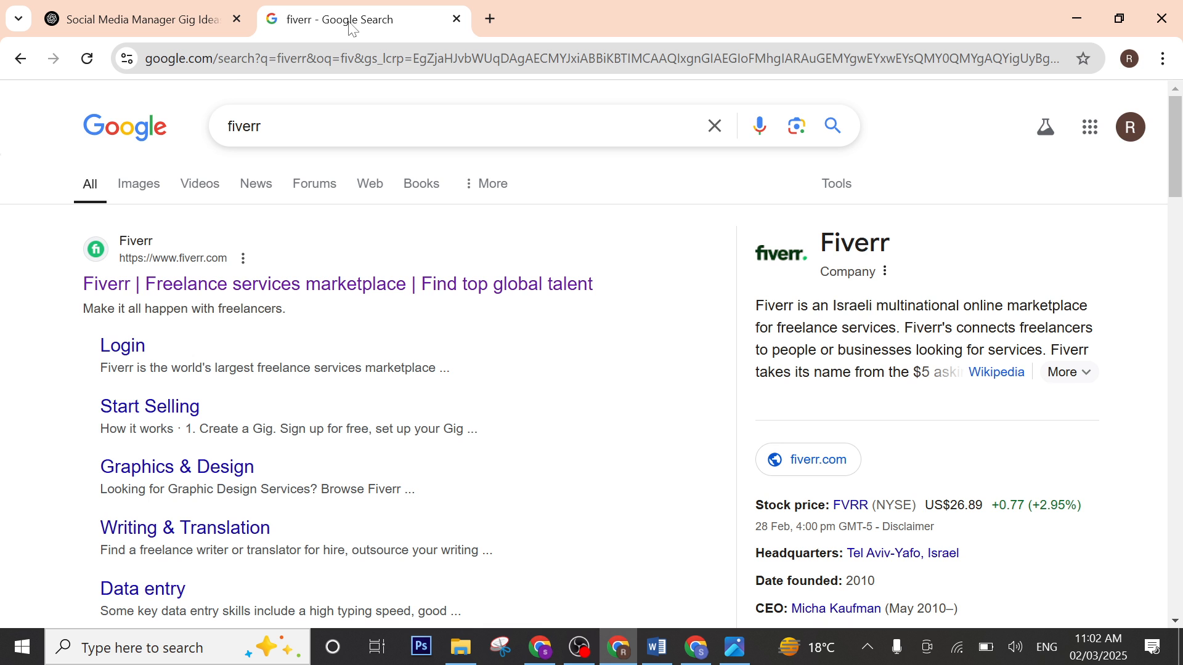